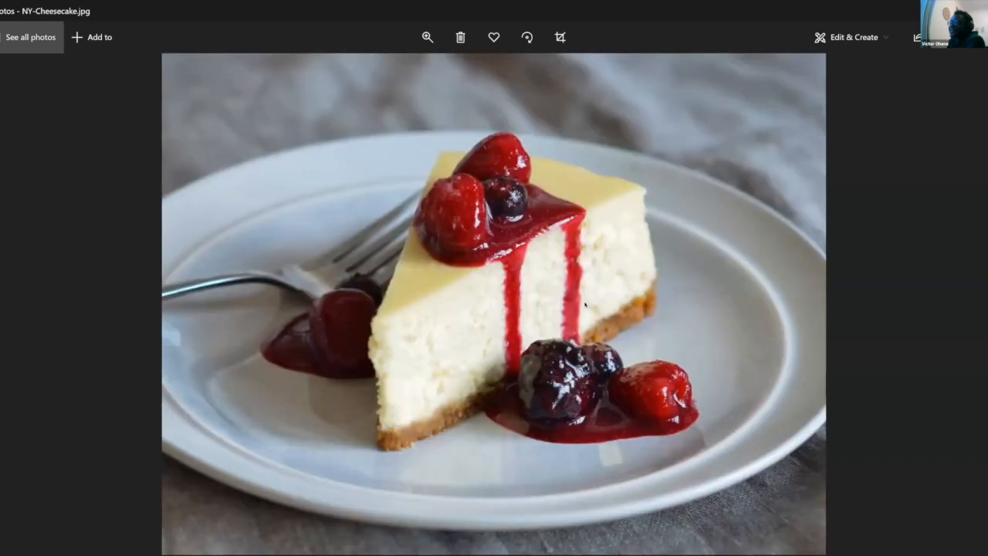
- Look through the dessert reference photos, comparing the cheesecake slices and the sprinkled brownie
key(Right)
key(Right)
key(Left)
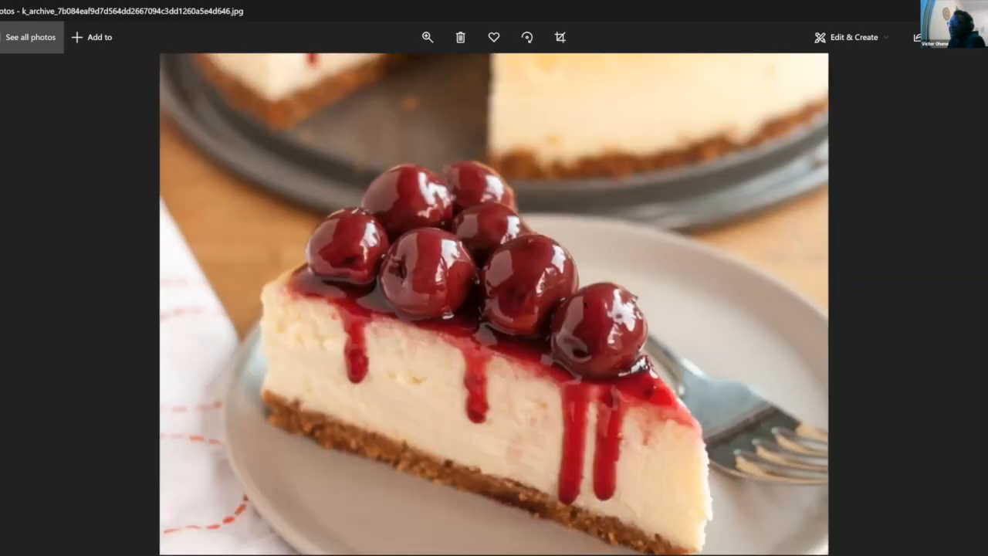
key(Left)
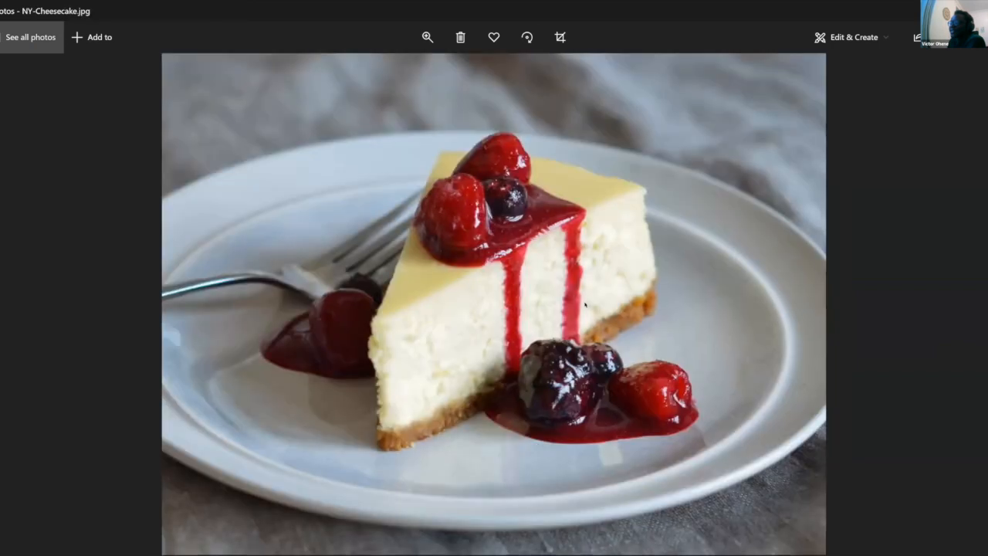
key(Left)
key(Right)
key(Right)
key(Right)
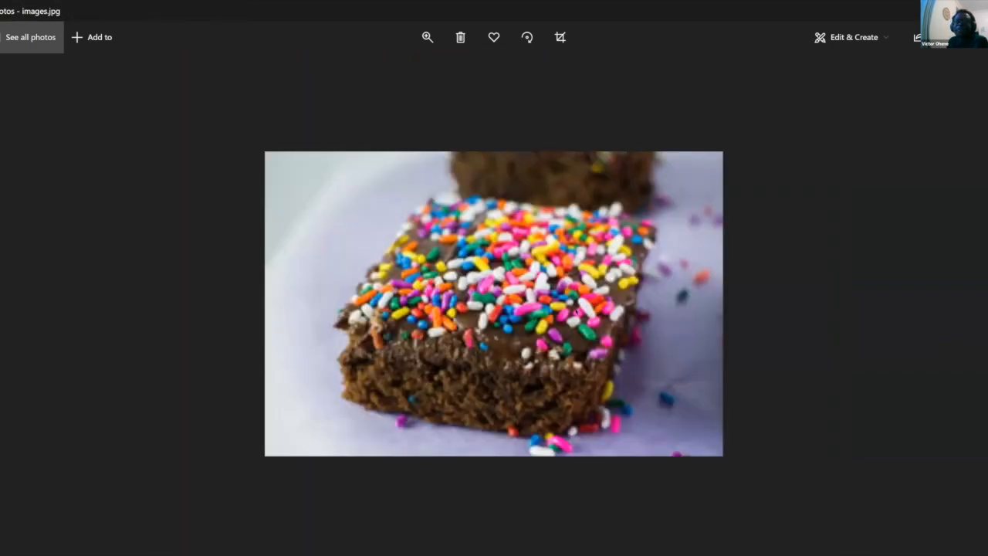
key(Right)
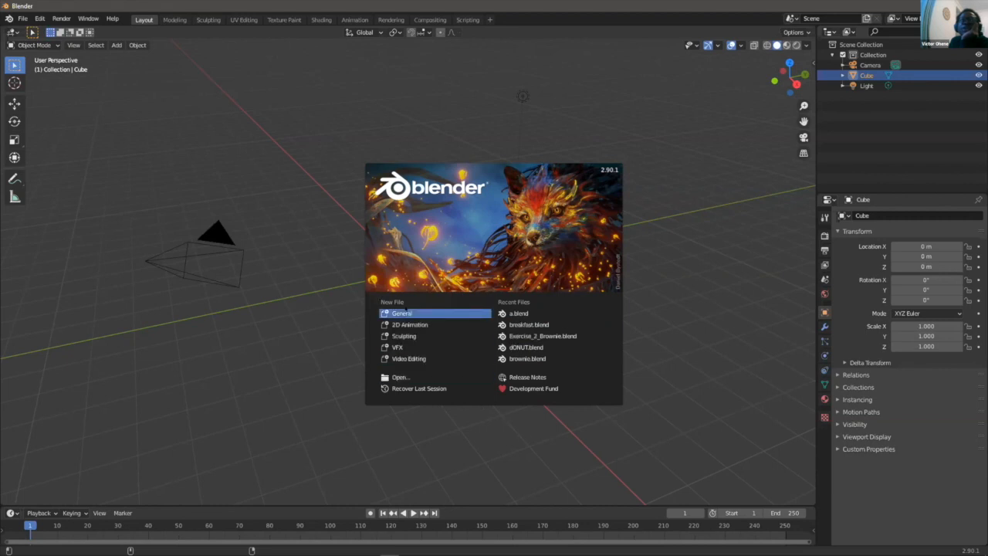
- Switch to Blender and start a new General scene
click(409, 313)
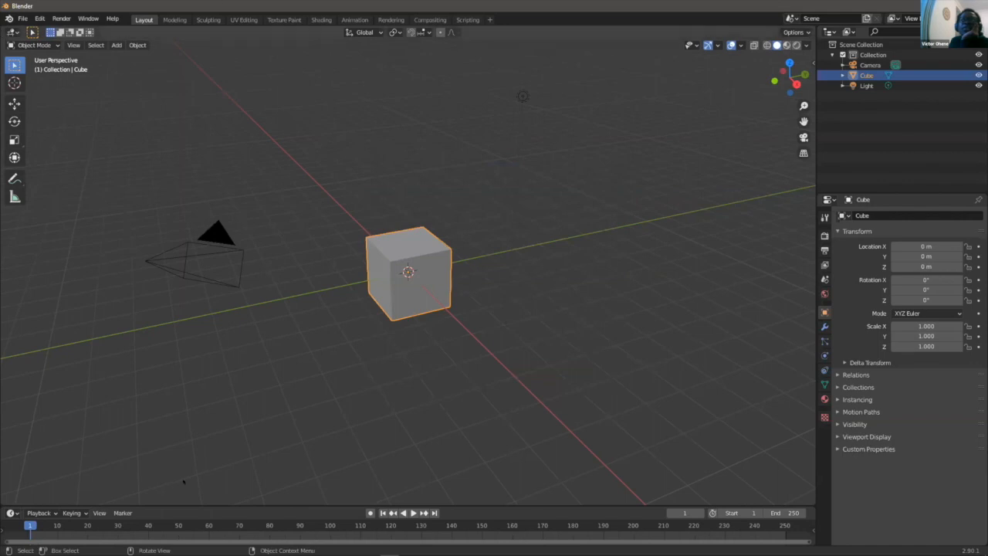
scroll(407, 217, up, 4)
scroll(407, 217, down, 4)
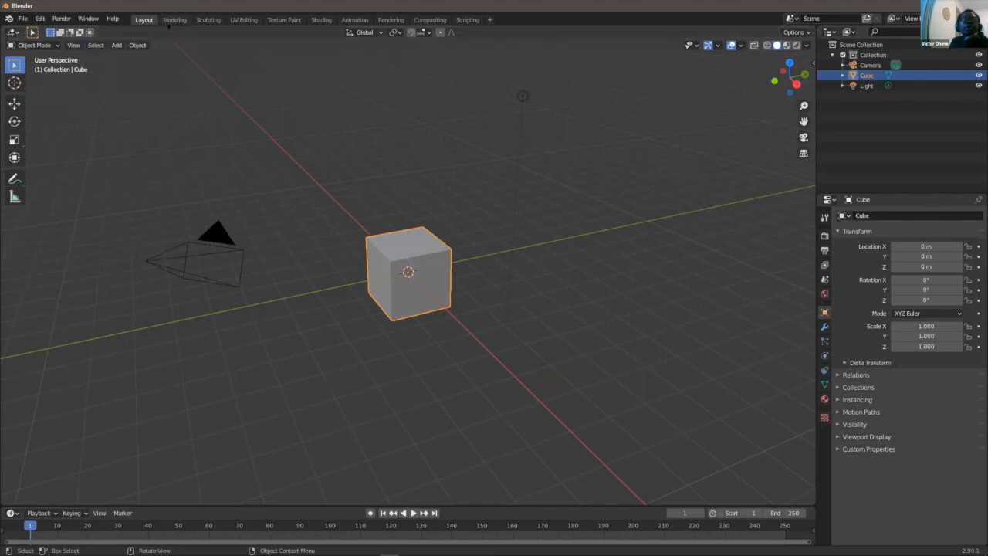
- Examine the Modeling, Sculpting, UV Editing and Texture Paint workspaces with the default cube
click(176, 20)
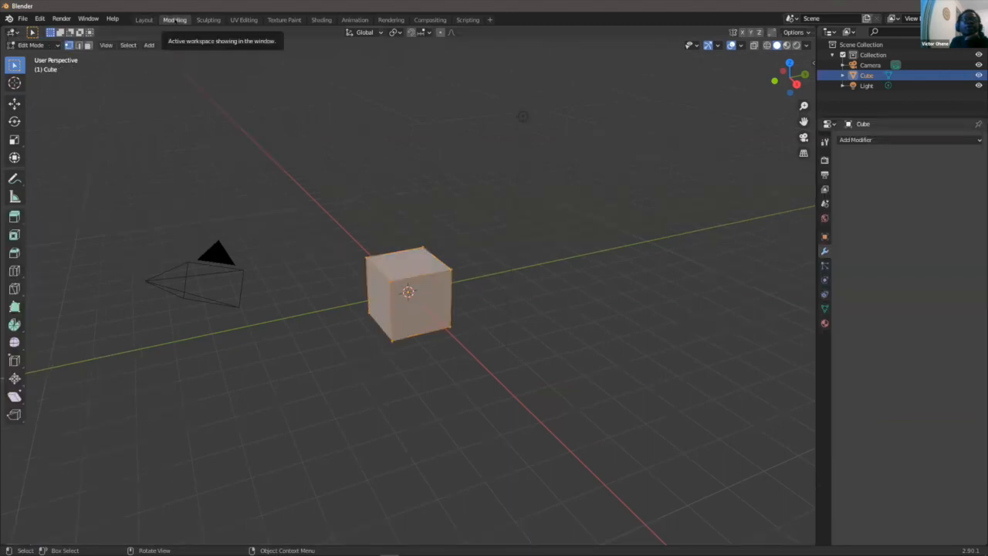
click(207, 20)
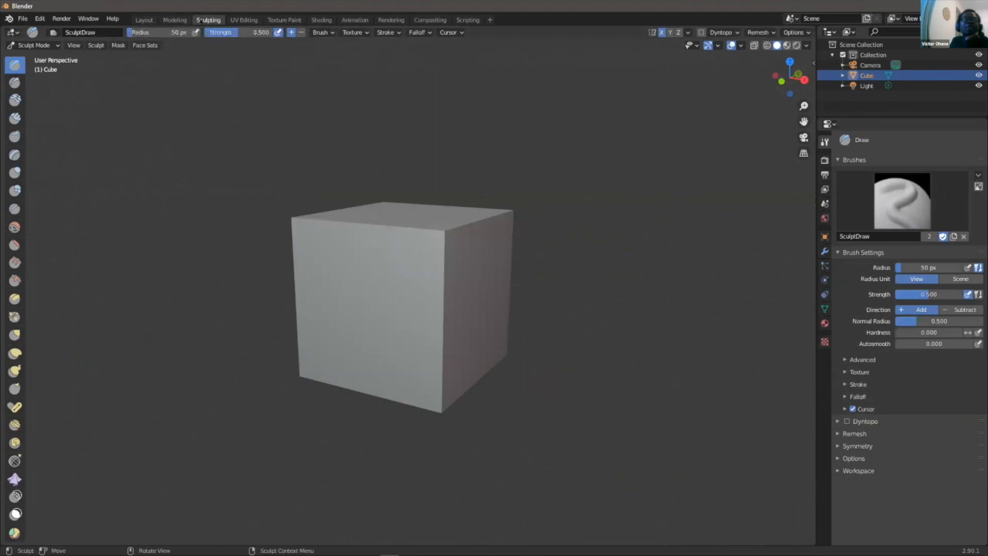
click(144, 20)
click(202, 20)
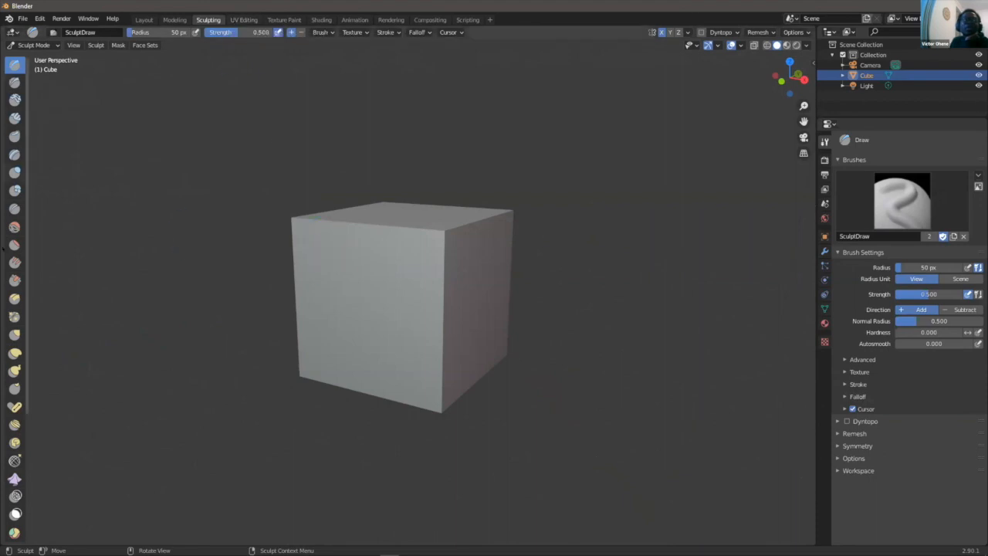
click(244, 19)
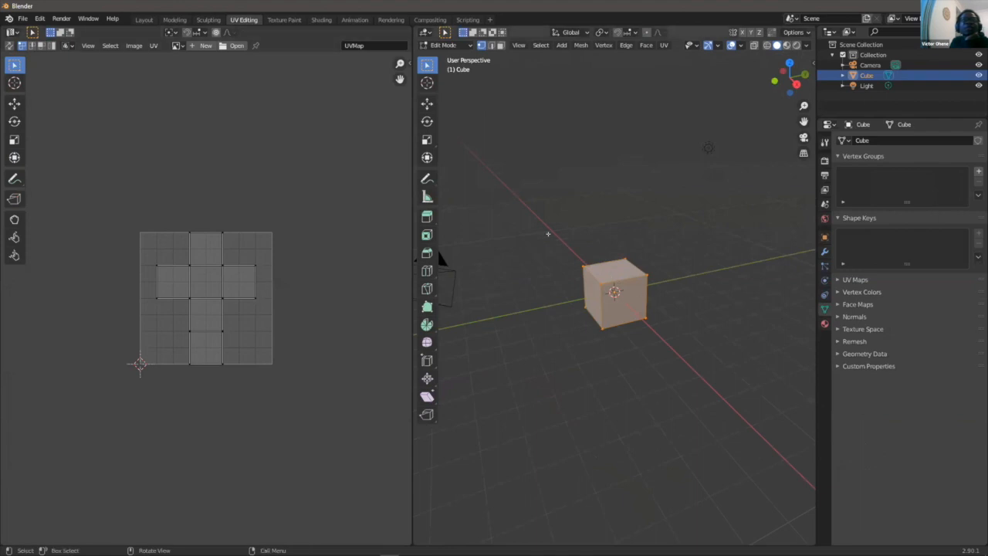
click(284, 19)
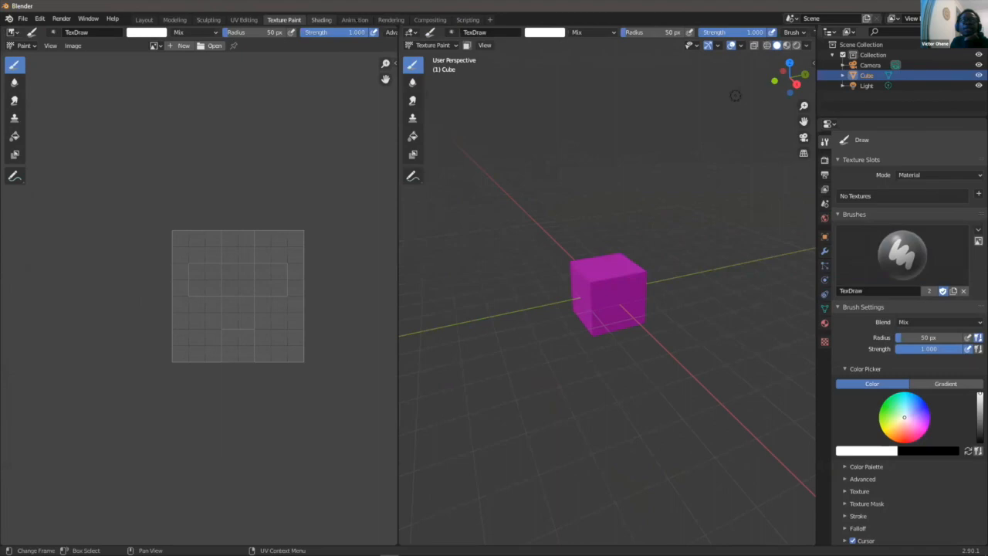
- Examine the Shading, Animation, Rendering, Compositing and Scripting workspaces and return to the Layout workspace
click(321, 20)
click(355, 20)
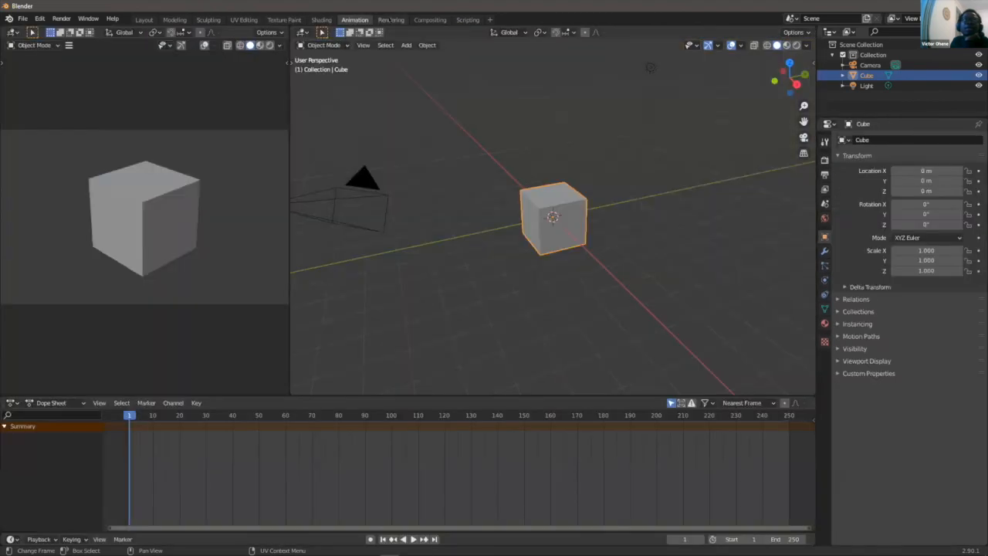
click(389, 20)
click(430, 20)
click(466, 20)
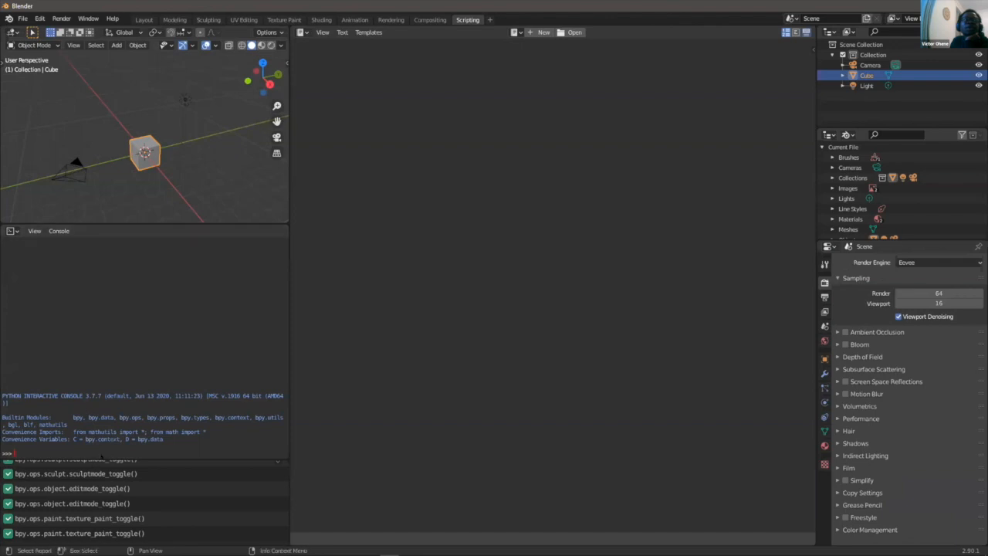
drag(100, 450, 160, 355)
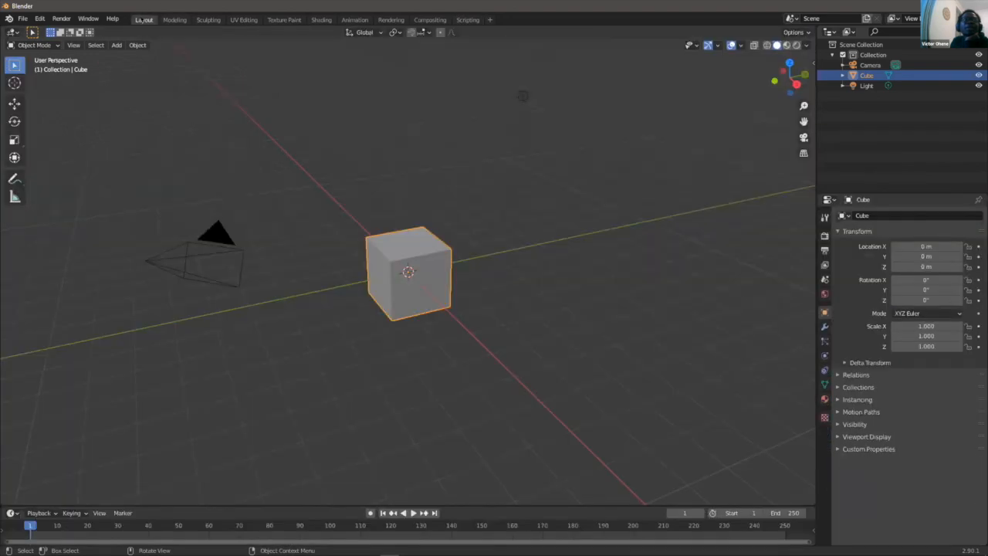
click(144, 19)
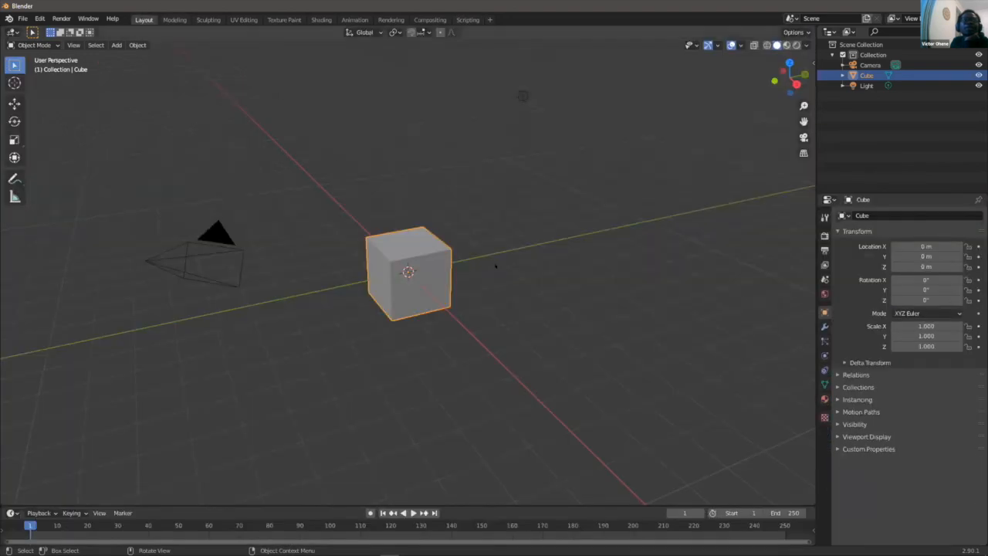
- Examine the default cube from nearer, farther, rotated and shifted viewpoints
scroll(417, 202, up, 5)
scroll(420, 205, down, 4)
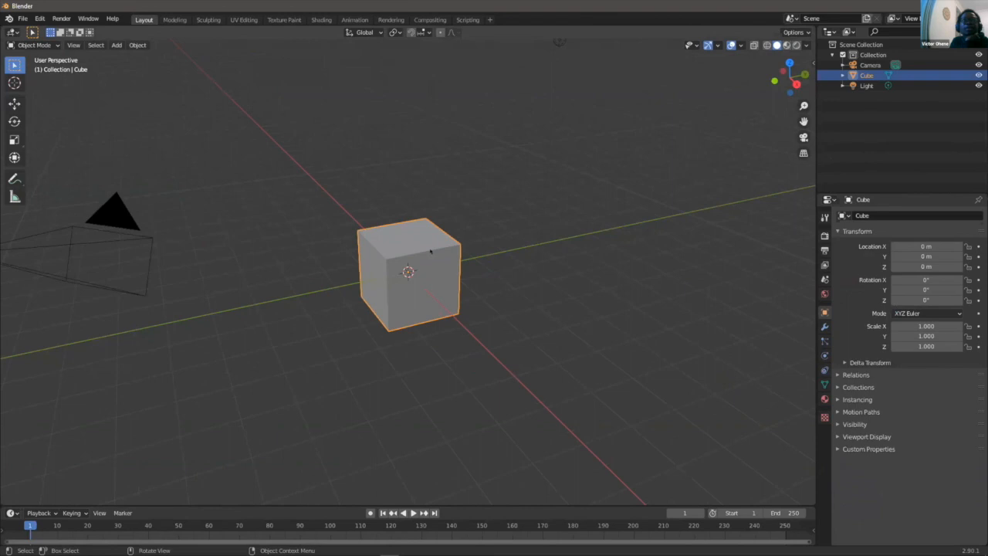
scroll(429, 209, down, 3)
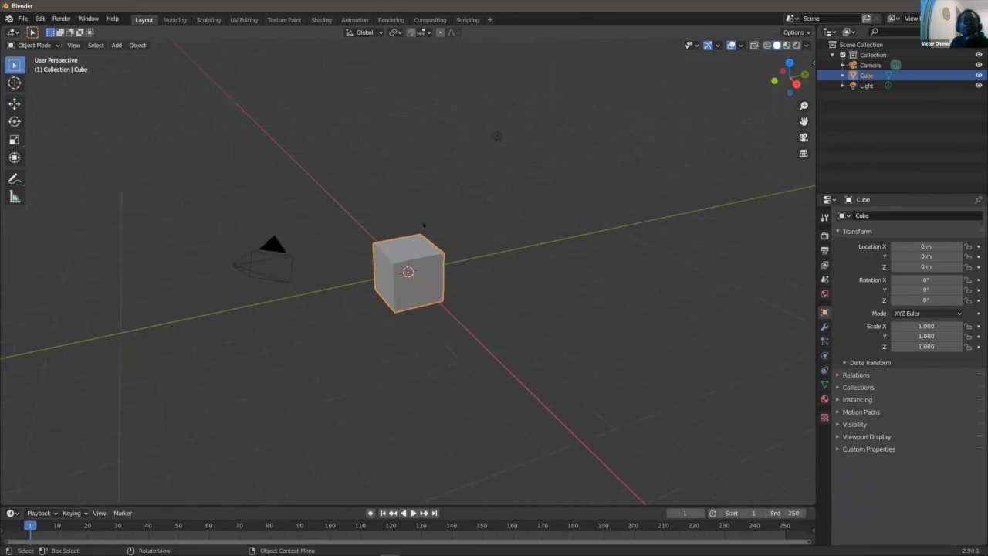
scroll(425, 232, up, 3)
scroll(420, 259, down, 3)
scroll(421, 259, up, 4)
scroll(423, 270, down, 6)
scroll(422, 282, up, 8)
scroll(408, 274, down, 2)
scroll(432, 263, up, 1)
scroll(463, 243, down, 1)
middle_drag(437, 226, 462, 242)
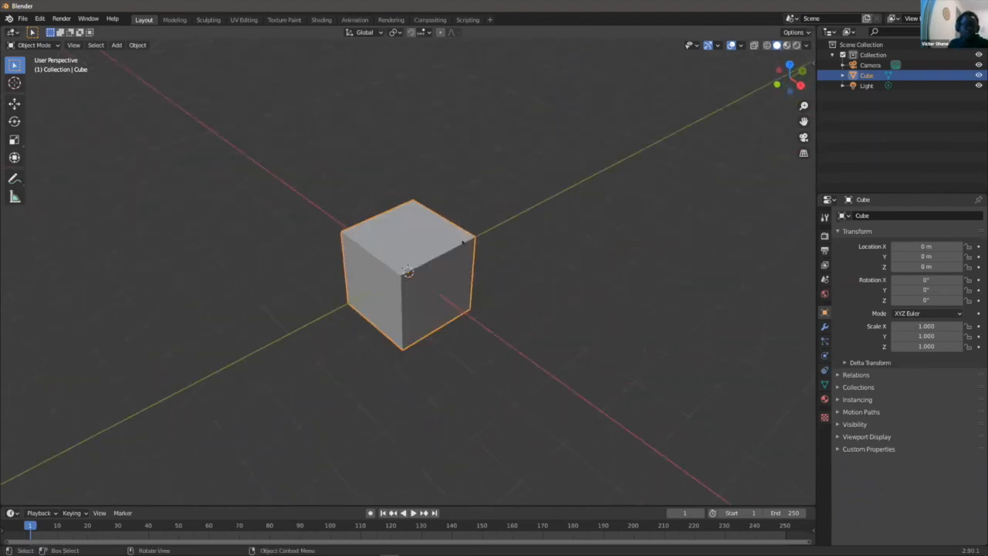
shift+middle_drag(493, 231, 485, 226)
middle_drag(375, 250, 421, 231)
right_click(437, 217)
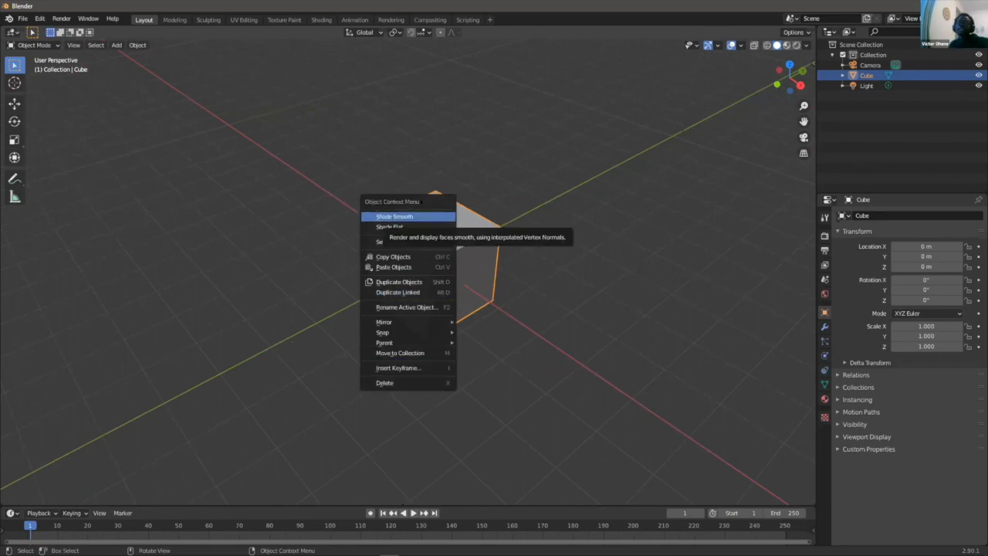
click(413, 192)
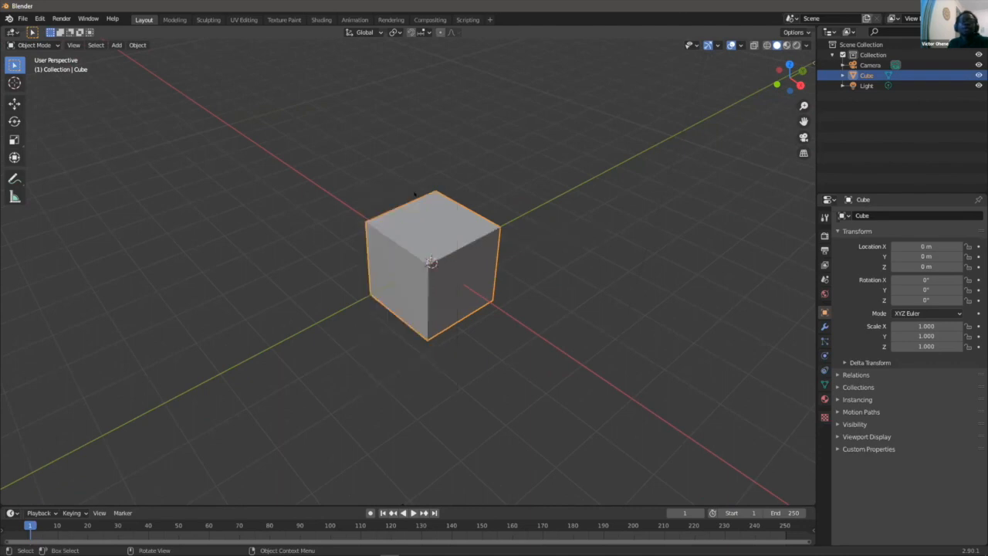
click(545, 233)
middle_drag(458, 221, 478, 216)
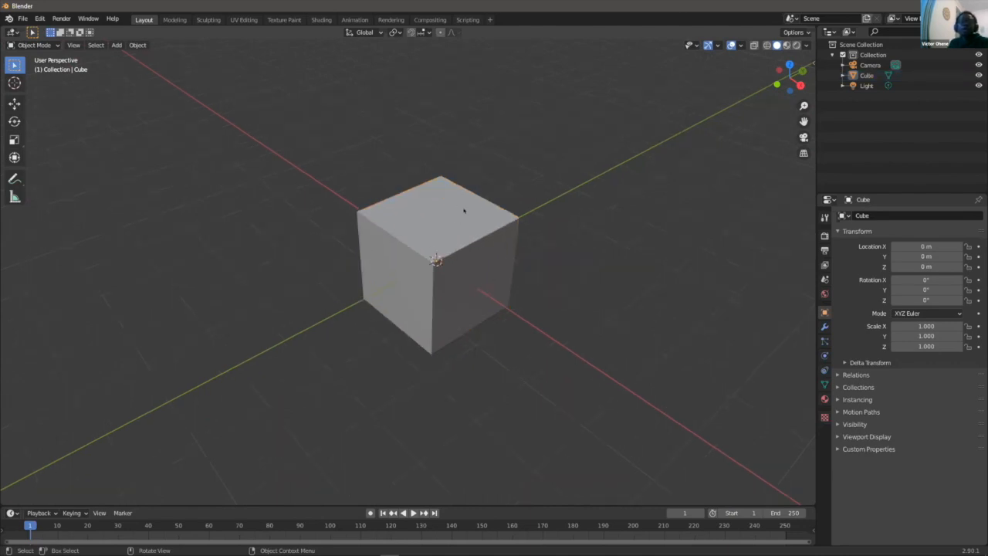
scroll(476, 220, down, 1)
scroll(477, 220, up, 1)
scroll(471, 219, down, 1)
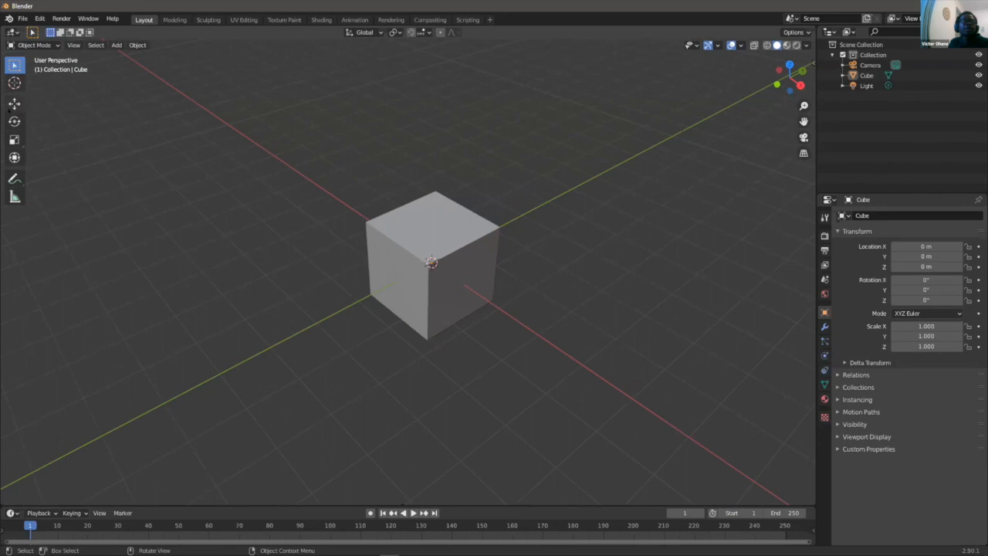
- Shift the cube with the Move tool along its X and Y axes to about X 0.32 m, Y 0.43 m
click(435, 201)
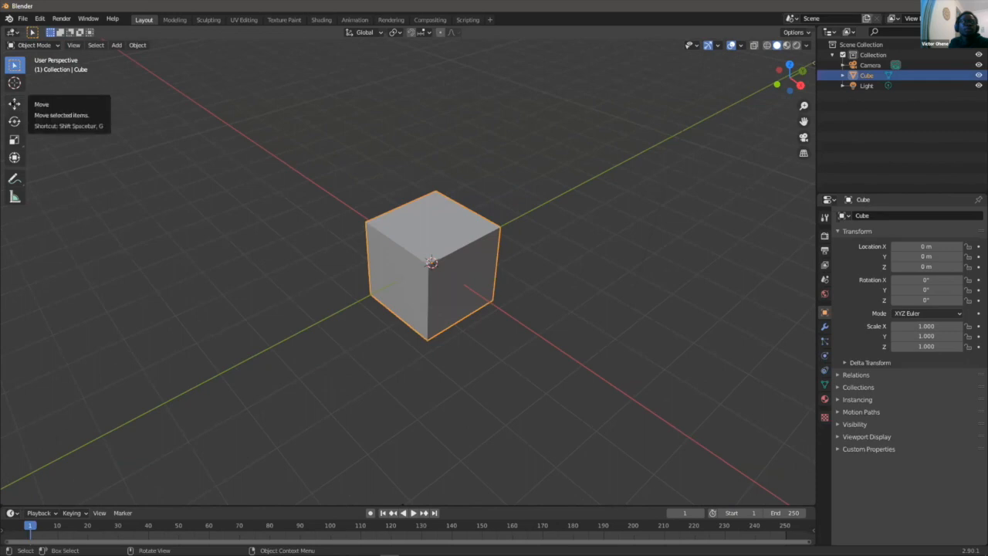
click(14, 103)
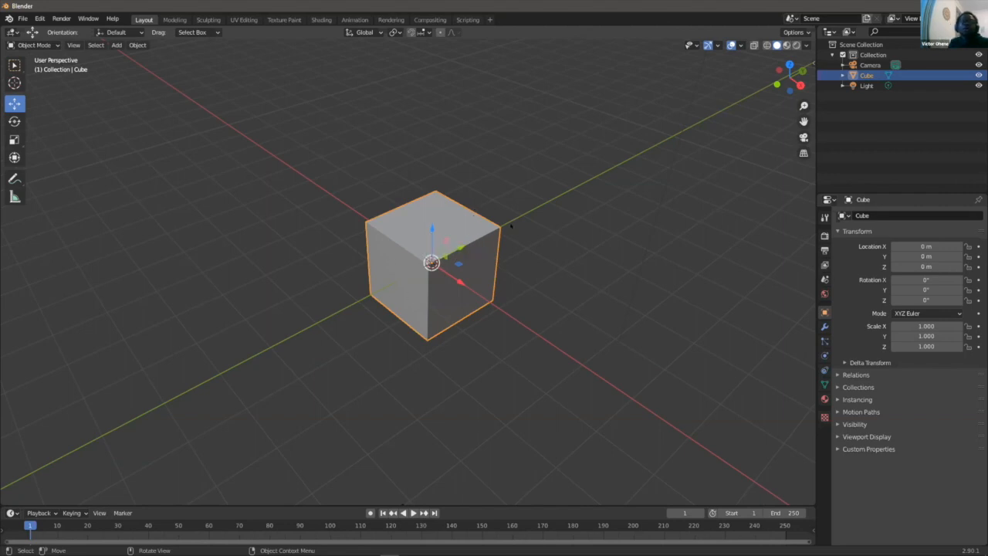
drag(457, 282, 478, 308)
drag(465, 250, 480, 234)
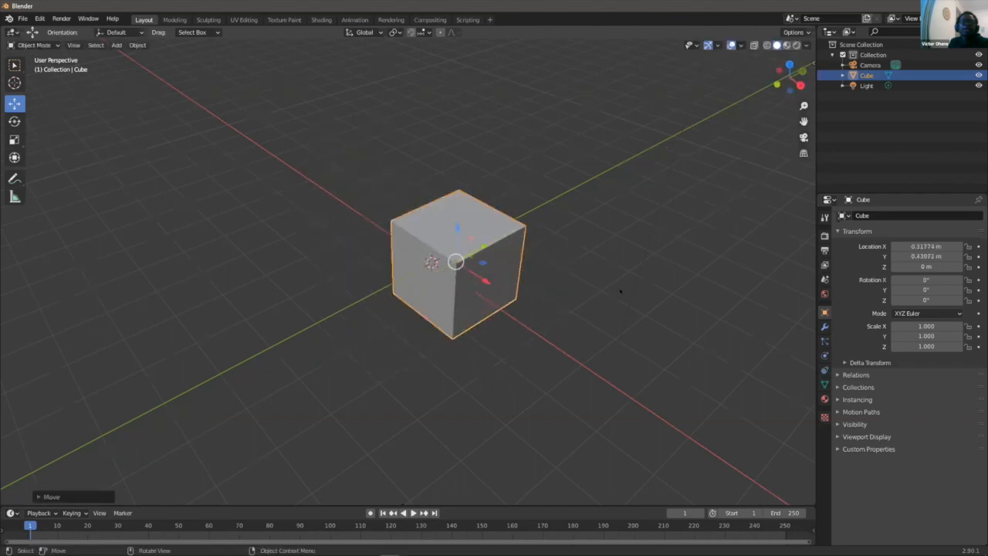
- Reselect the cube and move it constrained to the global X axis to about X 0.20 m
click(563, 274)
click(494, 243)
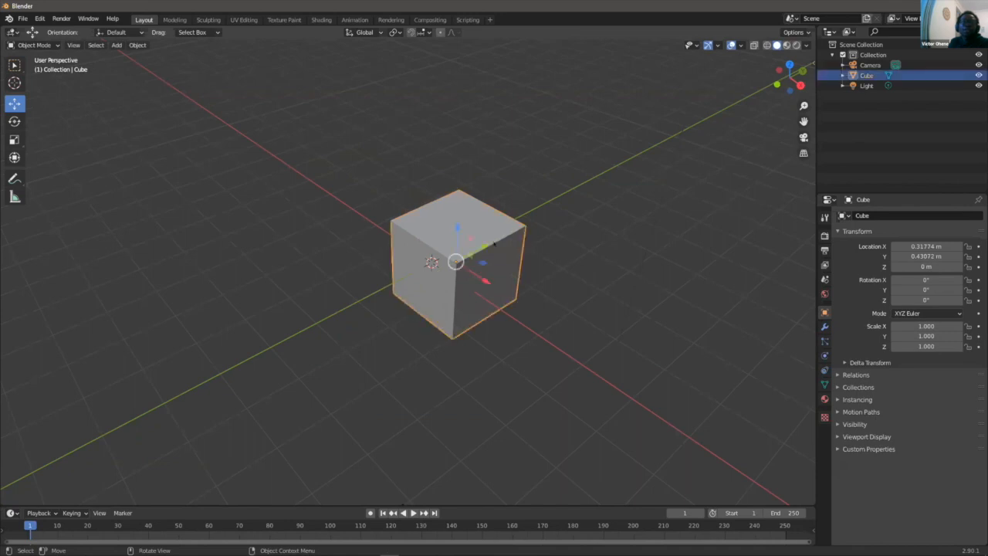
key(g)
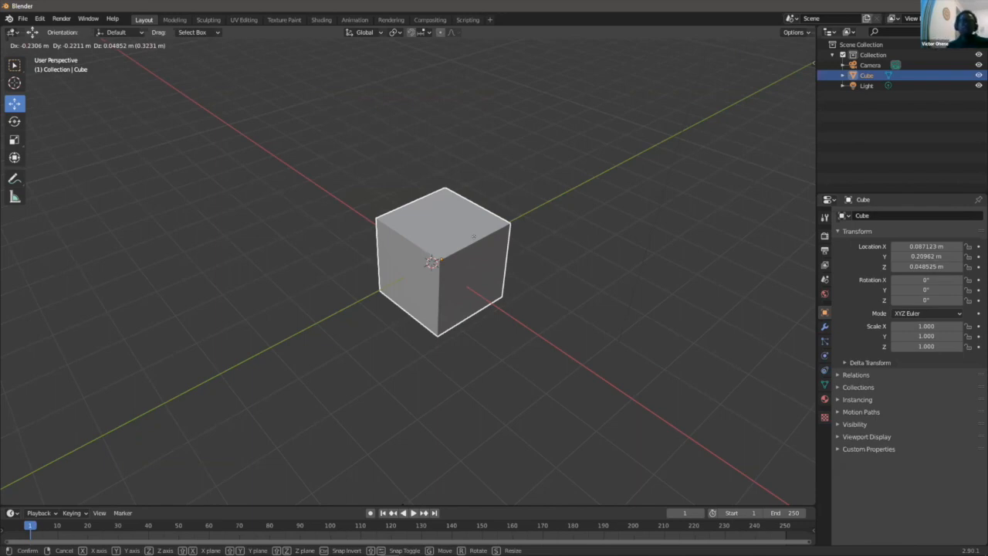
key(x)
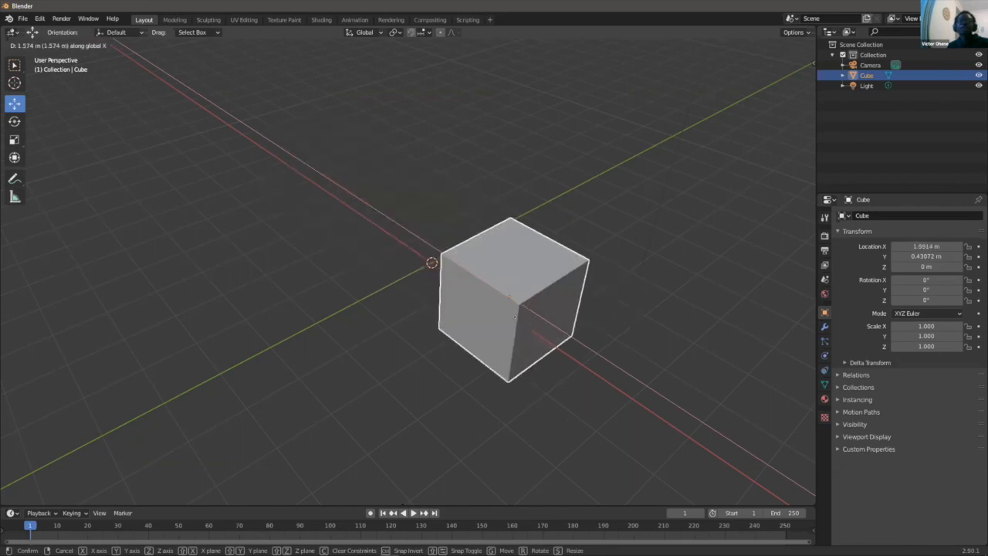
click(464, 277)
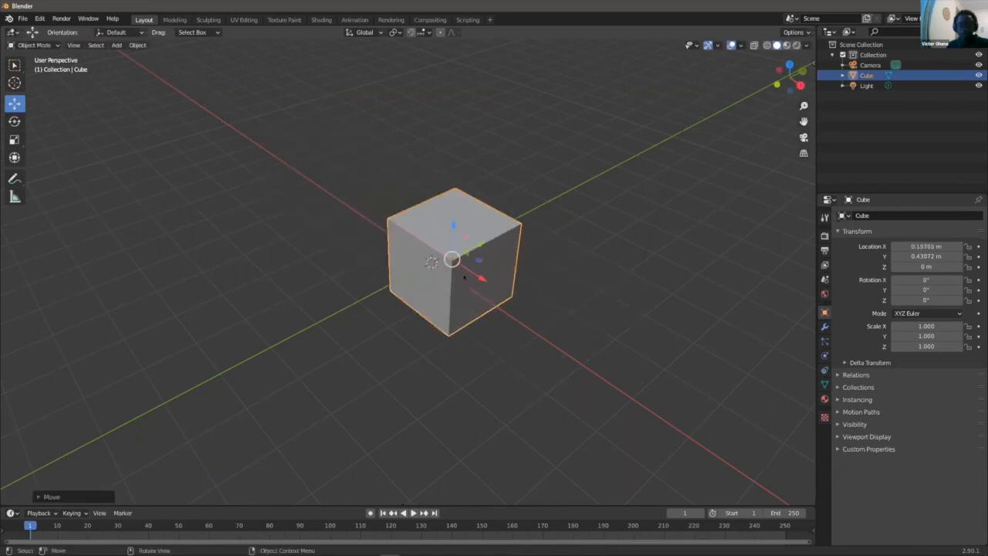
- Move the cube along the global Y axis to about -0.33 m and along the global Z axis to about 0.018 m
key(g)
key(y)
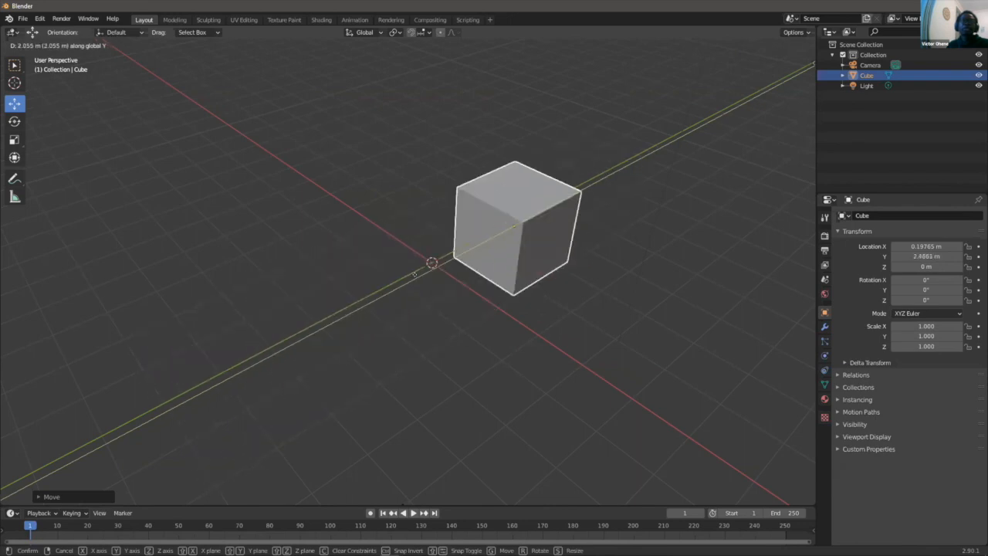
click(472, 285)
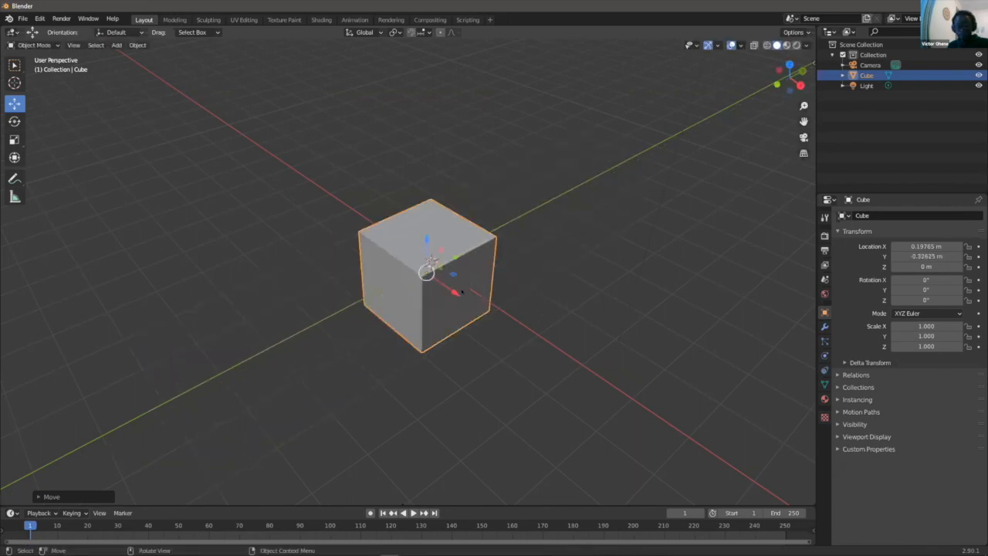
key(g)
key(z)
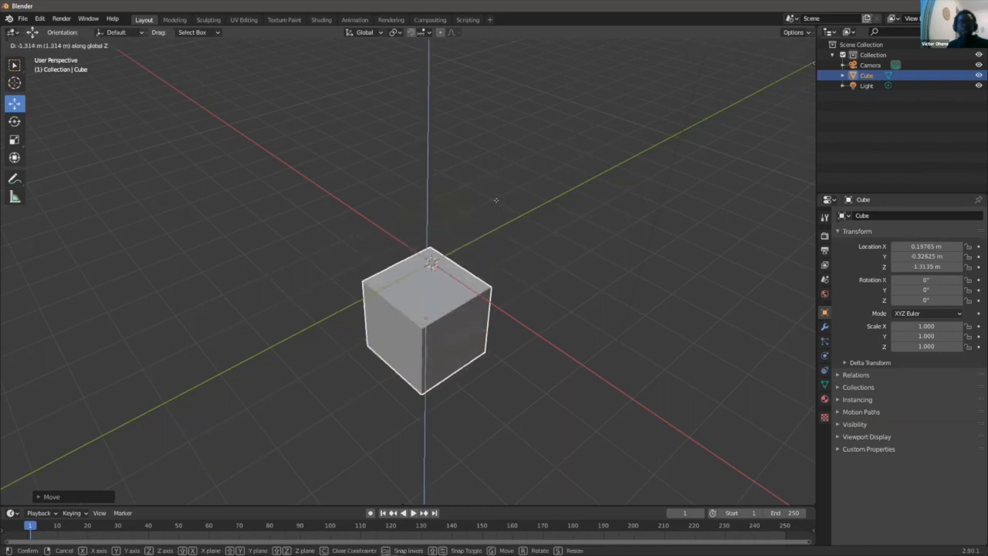
click(480, 285)
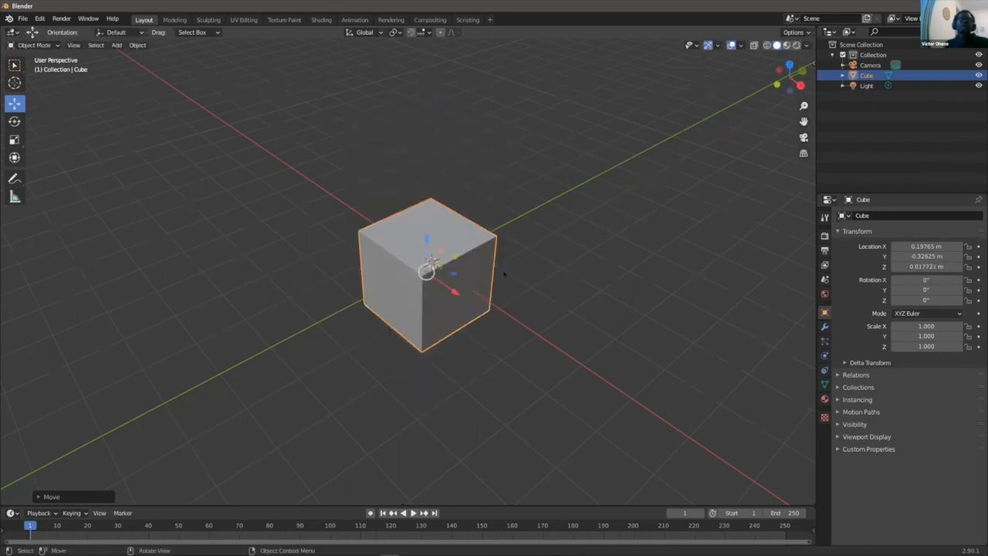
- Rotate the cube about its Y, X and Z axes with the Rotate tool to about X -1800°, Y -243°, Z 97.4°
scroll(505, 274, down, 2)
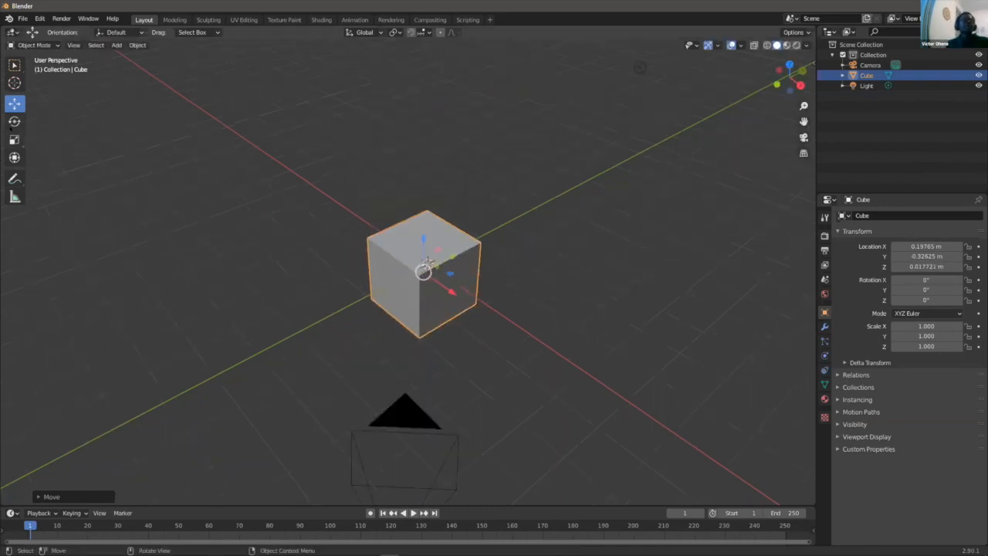
click(14, 121)
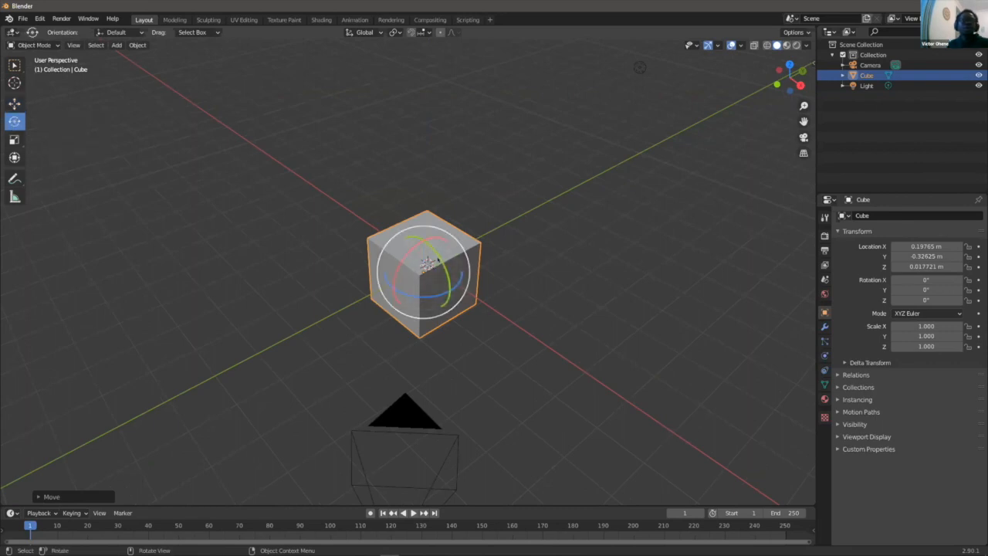
drag(451, 270, 454, 245)
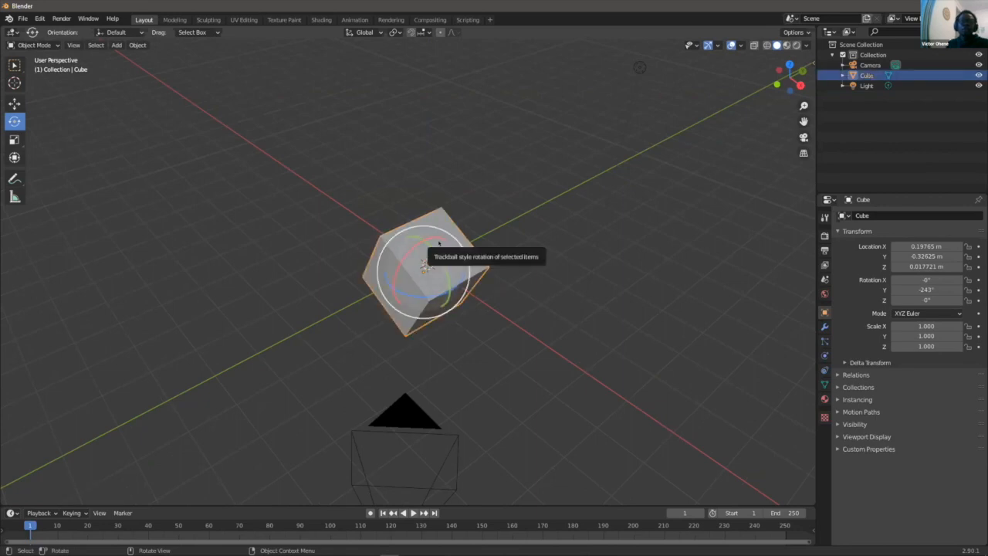
drag(424, 265, 447, 264)
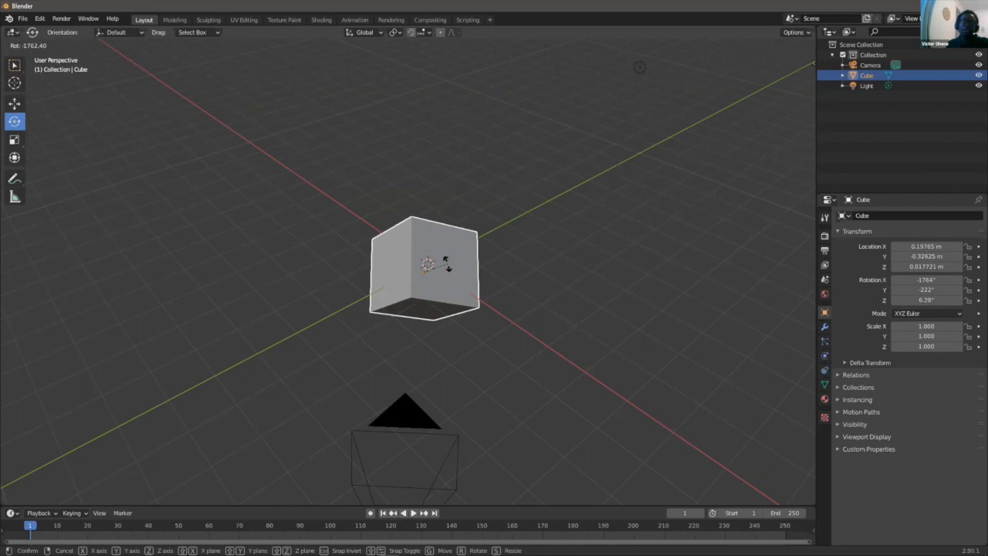
drag(447, 264, 263, 192)
key(z)
- Activate the Scale tool, switch to the combined Transform tool, and examine its gizmo on the cube from several viewpoints
click(13, 140)
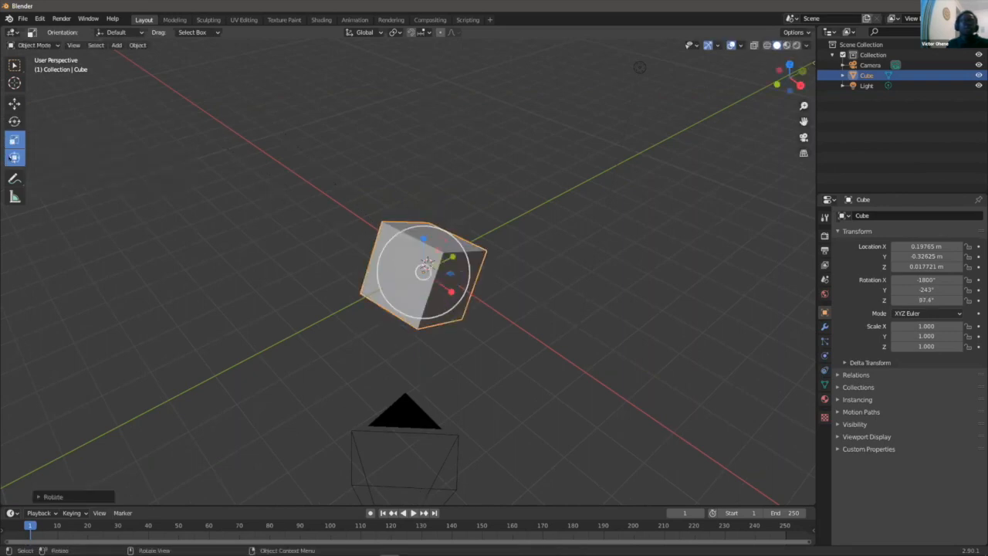
click(14, 157)
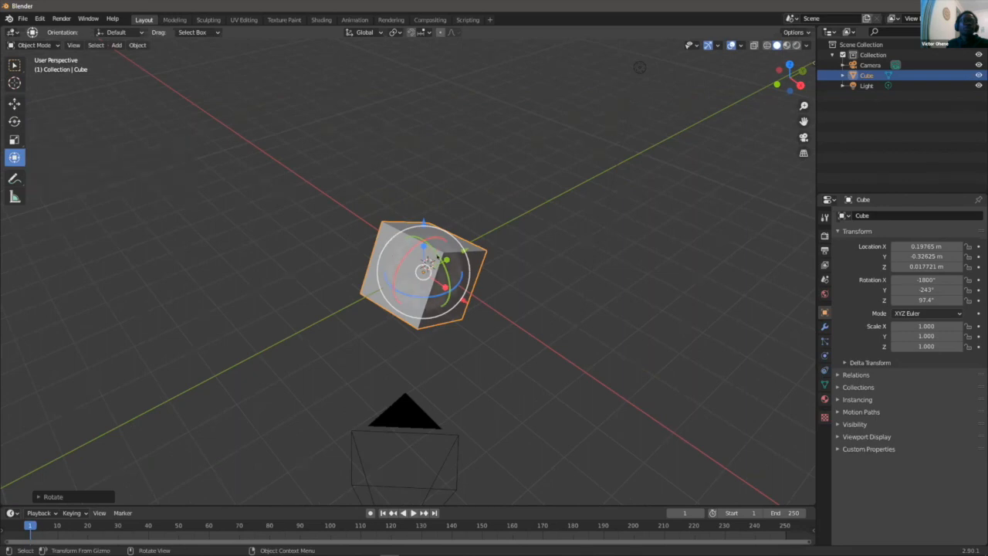
scroll(596, 292, up, 4)
scroll(447, 307, down, 5)
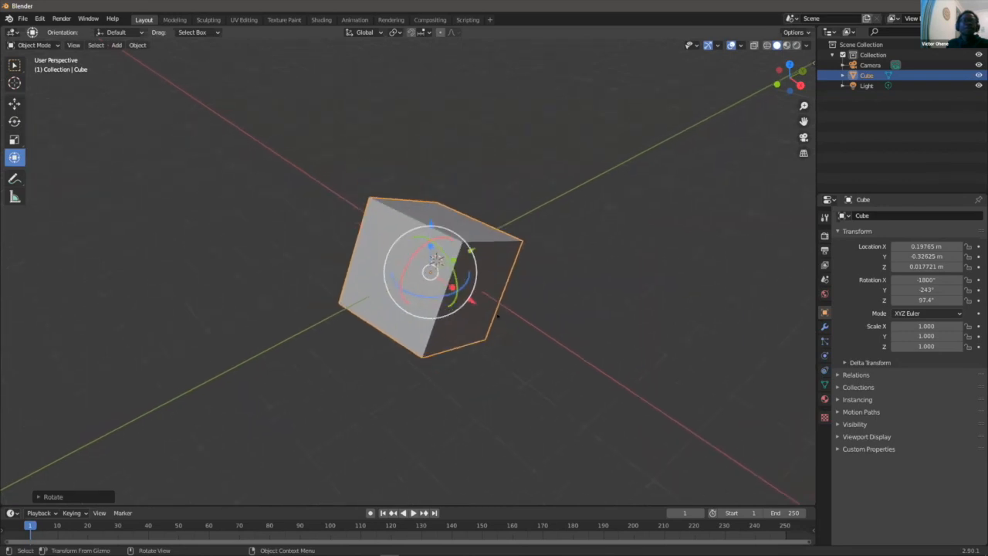
middle_drag(412, 258, 447, 257)
scroll(448, 257, up, 4)
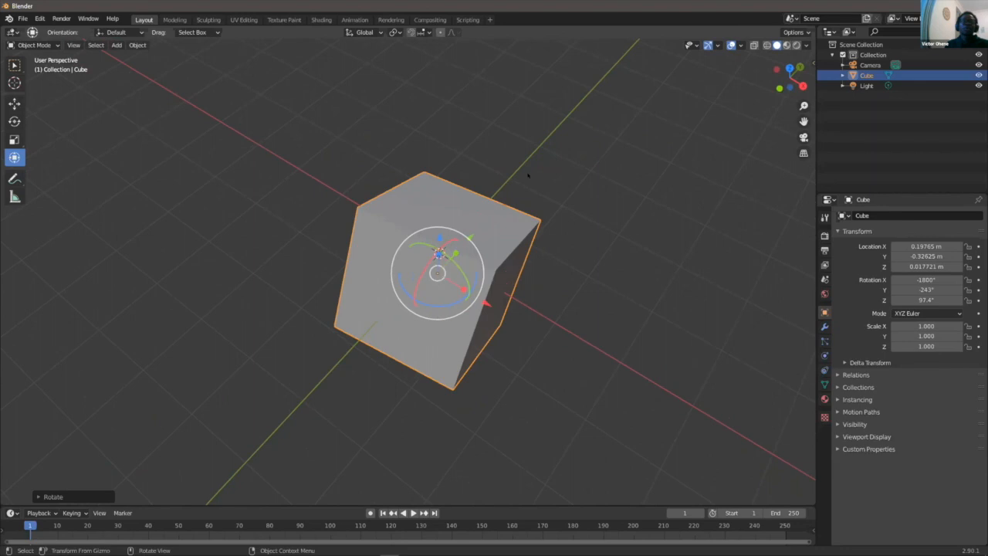
middle_drag(551, 219, 485, 154)
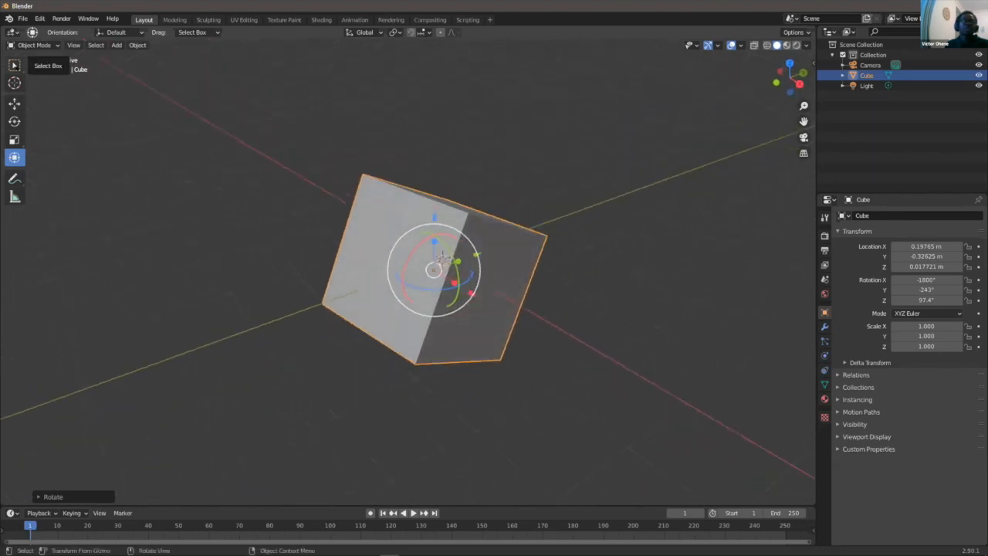
- Return to the Select Box tool and delete the rotated cube from the scene
click(14, 65)
mouse_move(454, 174)
middle_down()
mouse_move(420, 167)
mouse_move(441, 150)
mouse_move(446, 182)
middle_up()
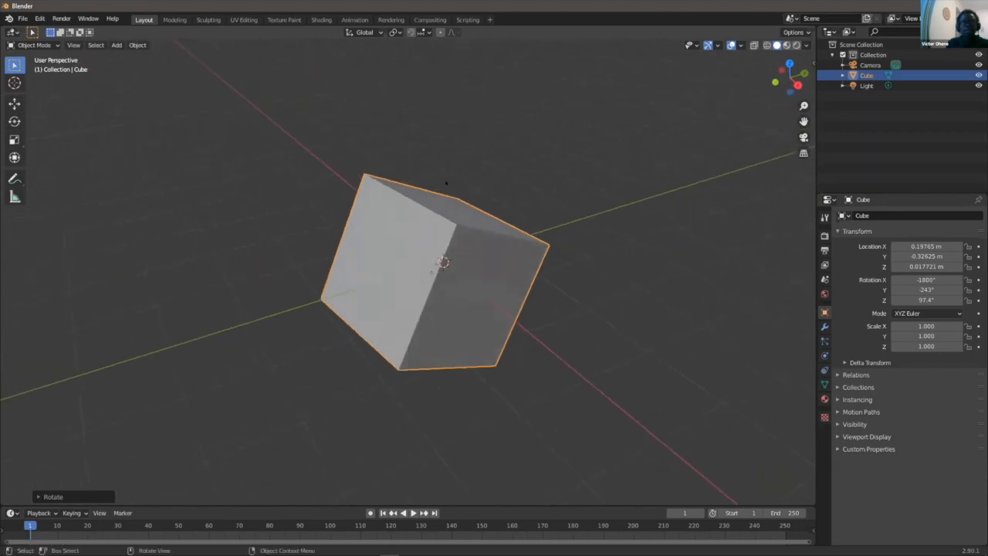
key(x)
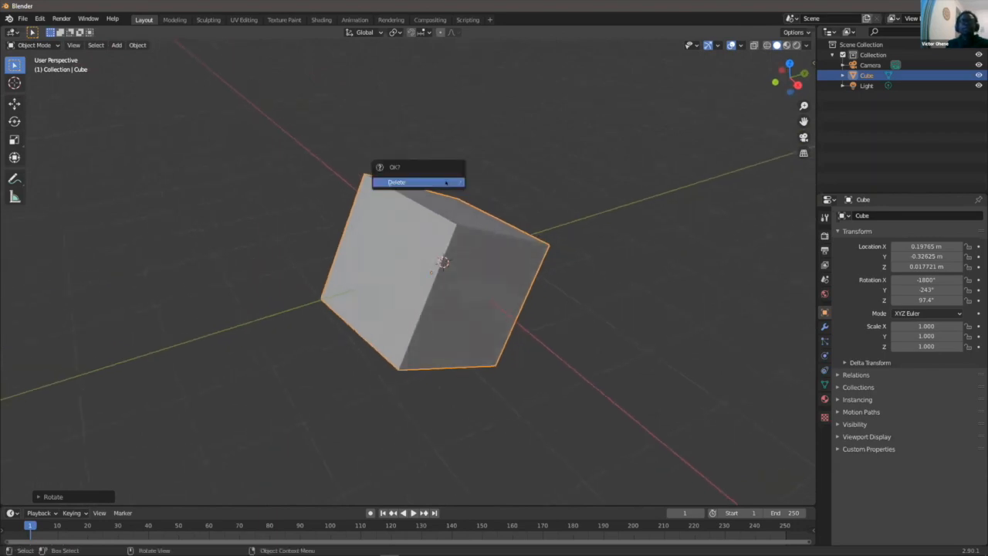
click(445, 182)
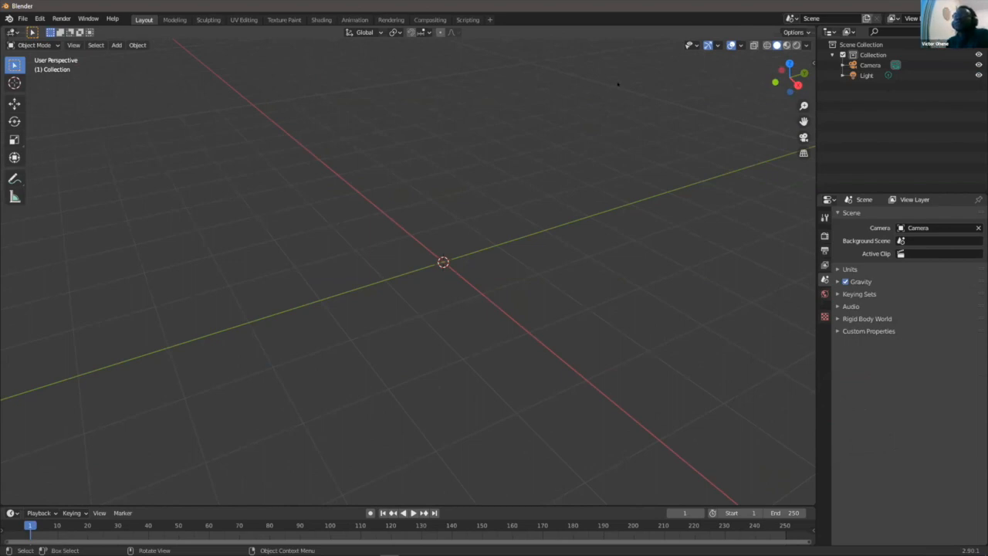
mouse_move(789, 77)
mouse_down()
mouse_move(762, 77)
mouse_move(781, 76)
mouse_up()
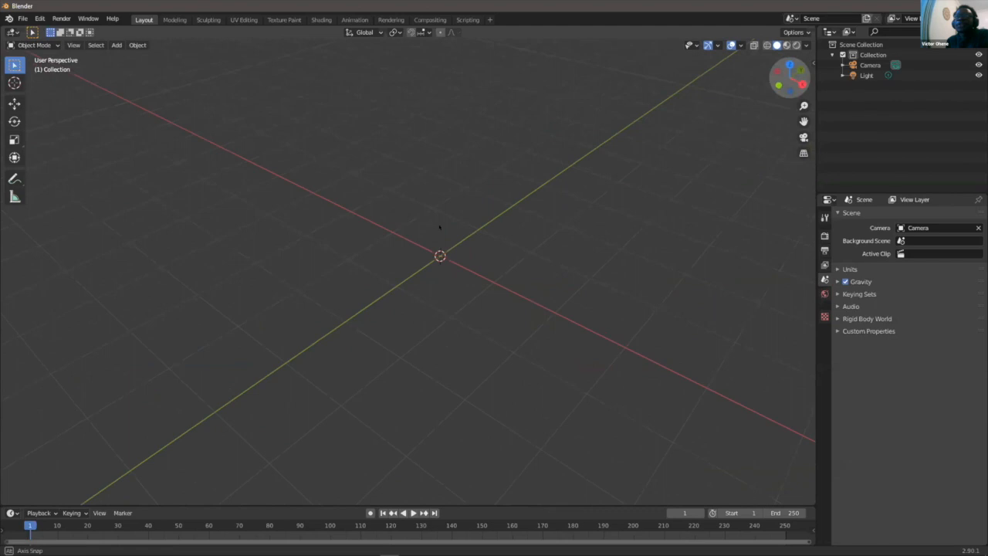
drag(439, 226, 412, 242)
scroll(437, 245, up, 1)
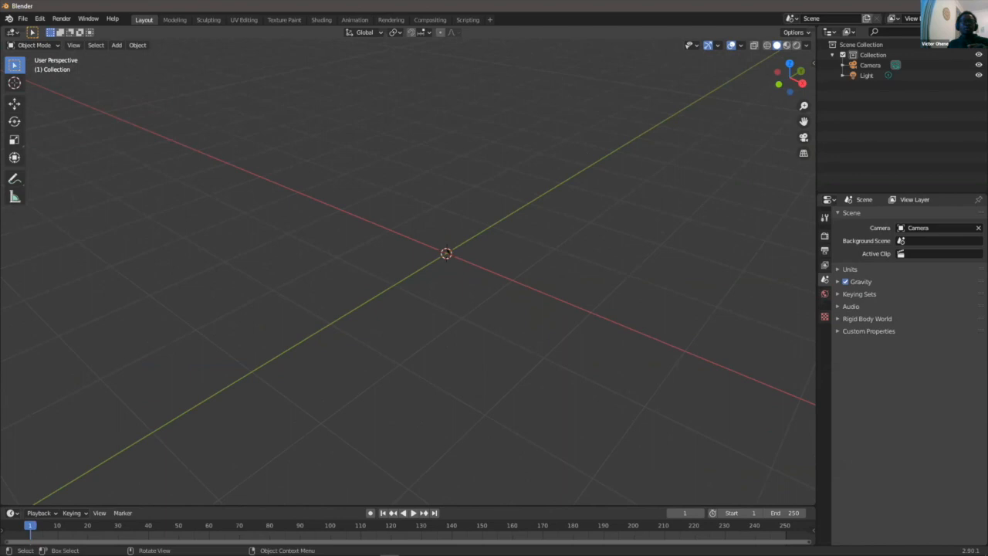
scroll(447, 253, up, 3)
scroll(449, 253, down, 2)
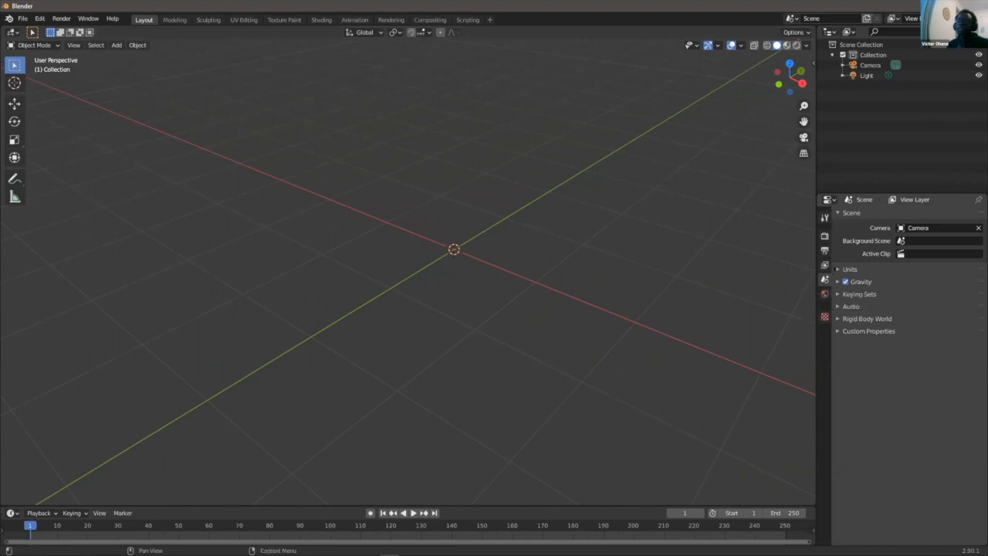
- Set the scene's unit system to Imperial
click(838, 269)
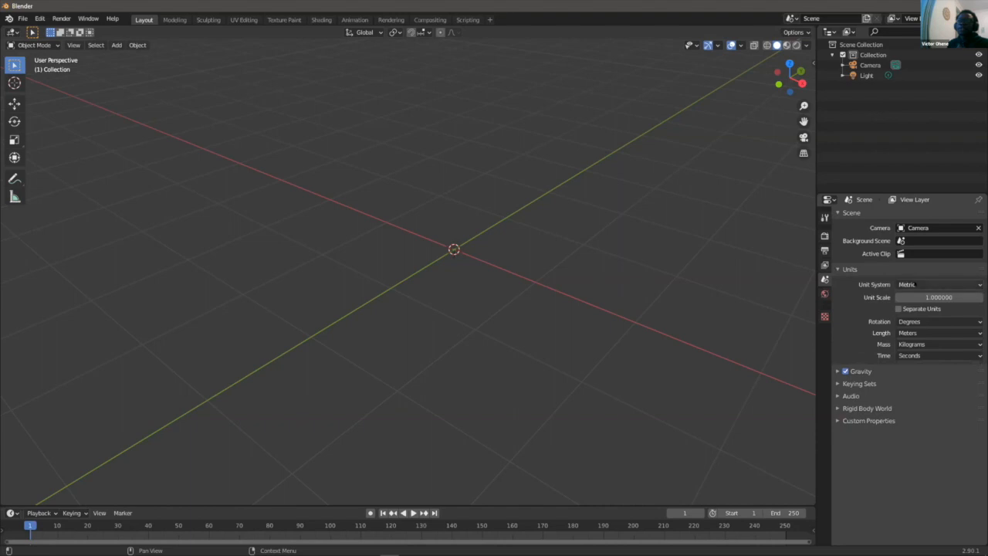
click(920, 284)
click(910, 319)
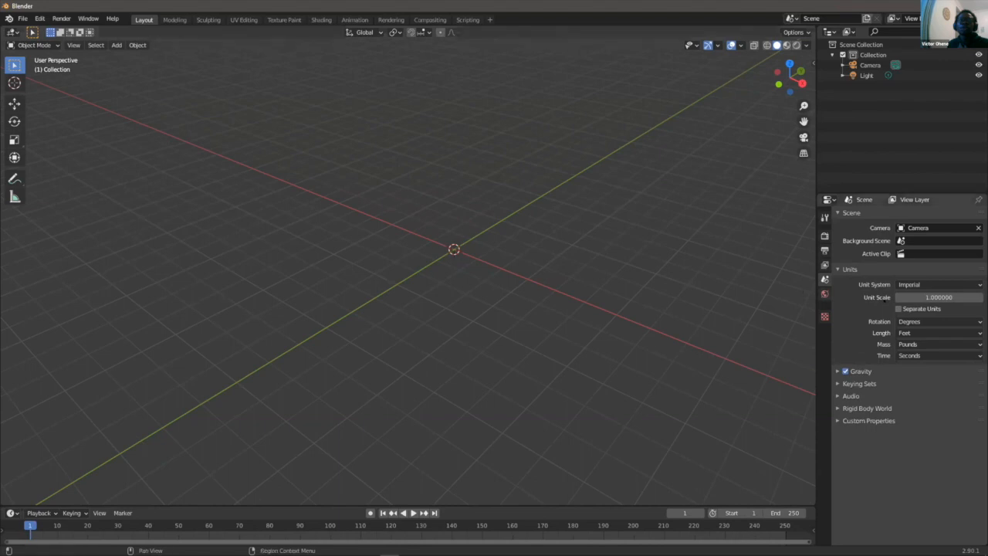
- Set the scene's unit scale to 1/12 and check the grid at different zoom levels
click(936, 296)
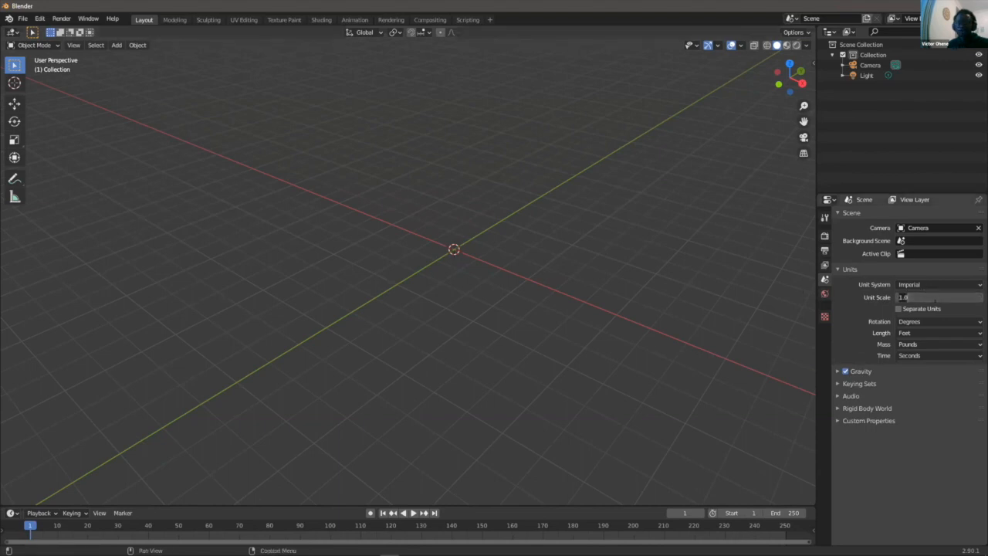
text(1/12)
key(Return)
scroll(488, 265, down, 2)
scroll(488, 265, down, 4)
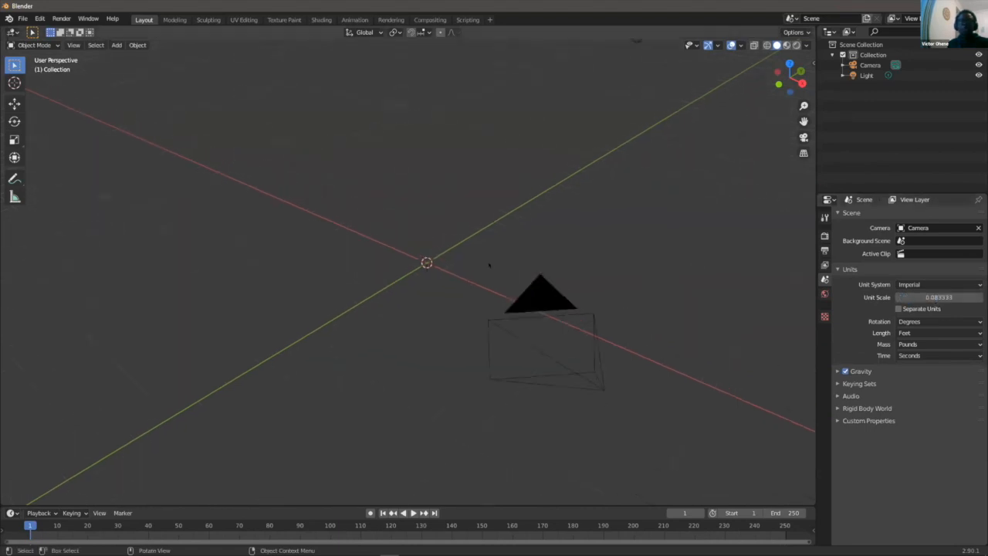
scroll(409, 249, up, 5)
scroll(437, 257, down, 5)
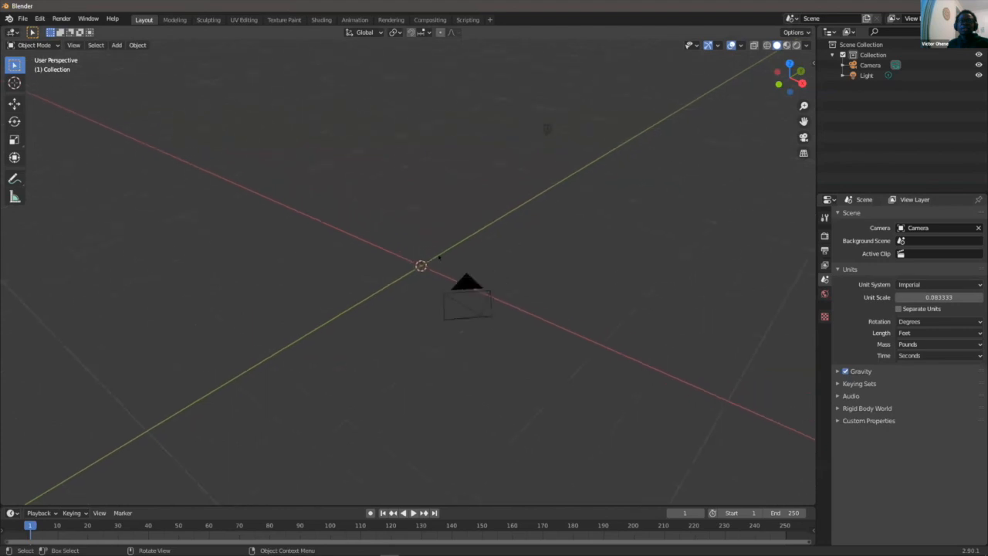
scroll(439, 257, up, 2)
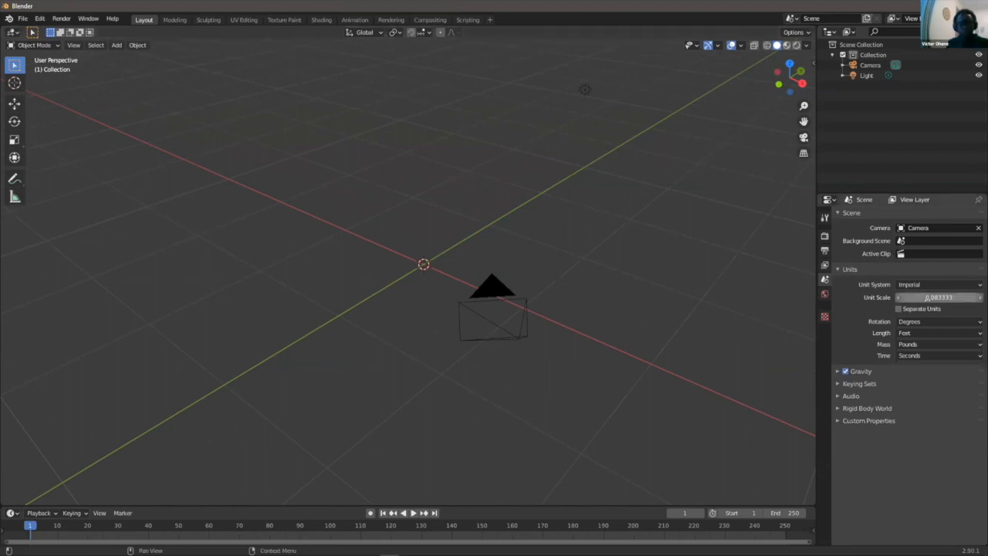
- Reset the unit scale to its default of 1 and set the length unit to Inches
key(BackSpace)
click(930, 333)
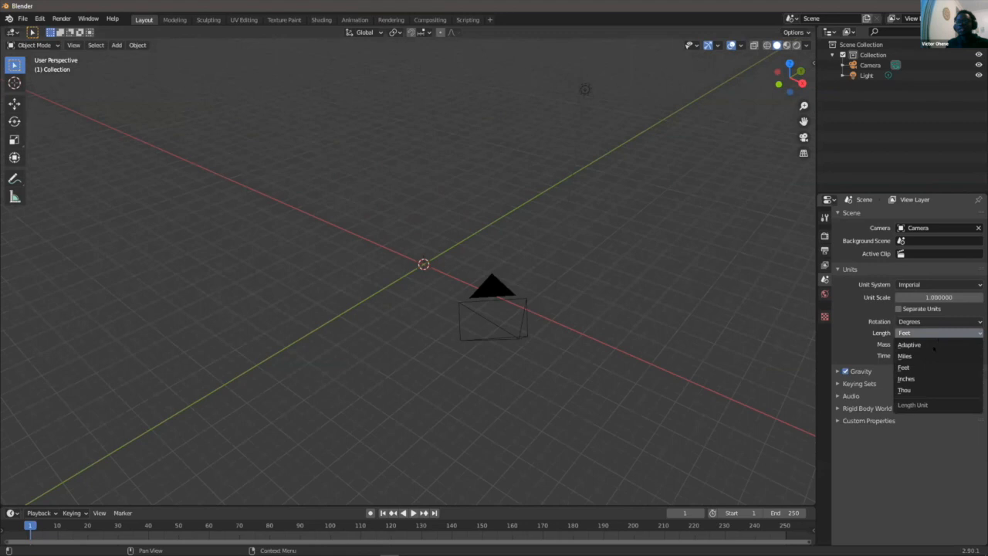
click(923, 379)
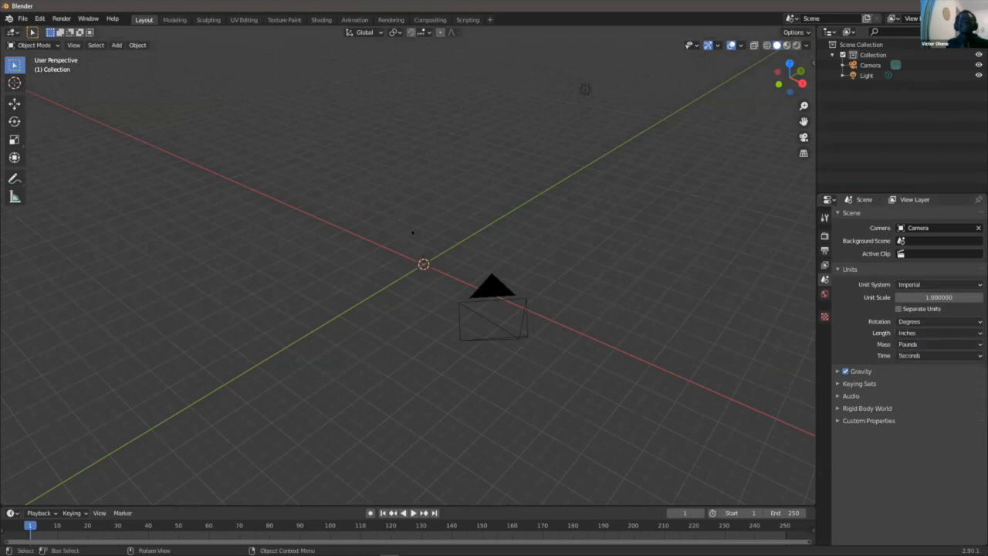
scroll(429, 227, up, 4)
scroll(451, 244, down, 2)
middle_drag(461, 255, 502, 233)
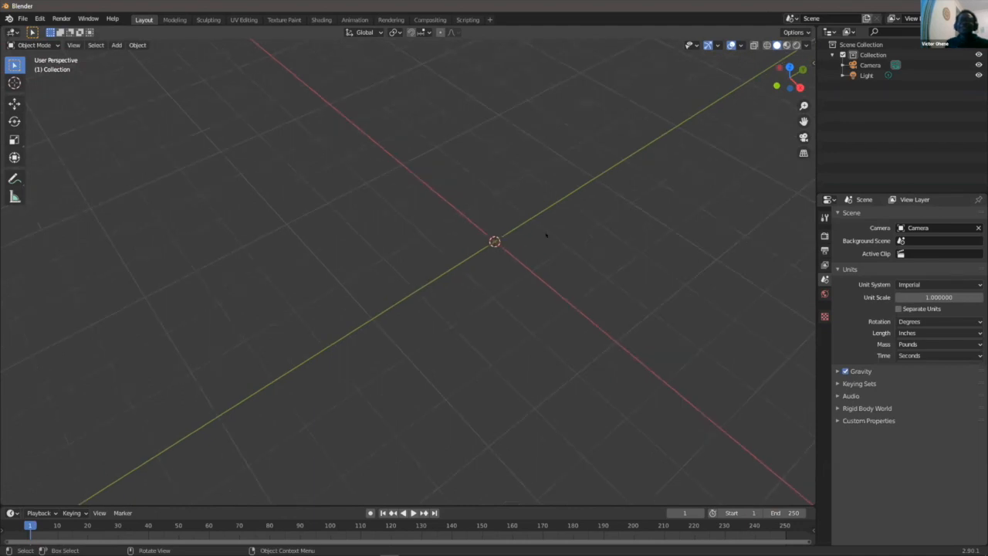
middle_drag(545, 235, 521, 240)
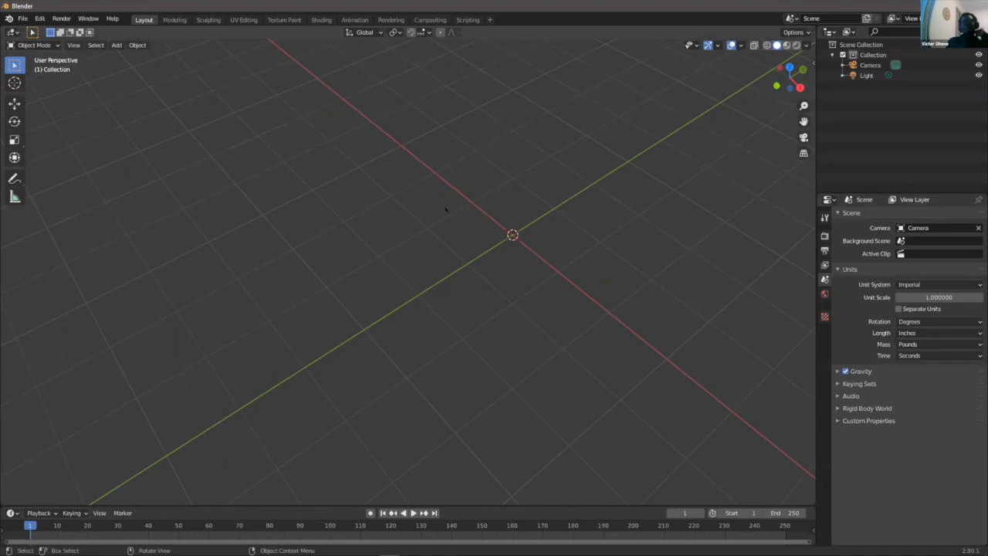
middle_drag(463, 210, 448, 251)
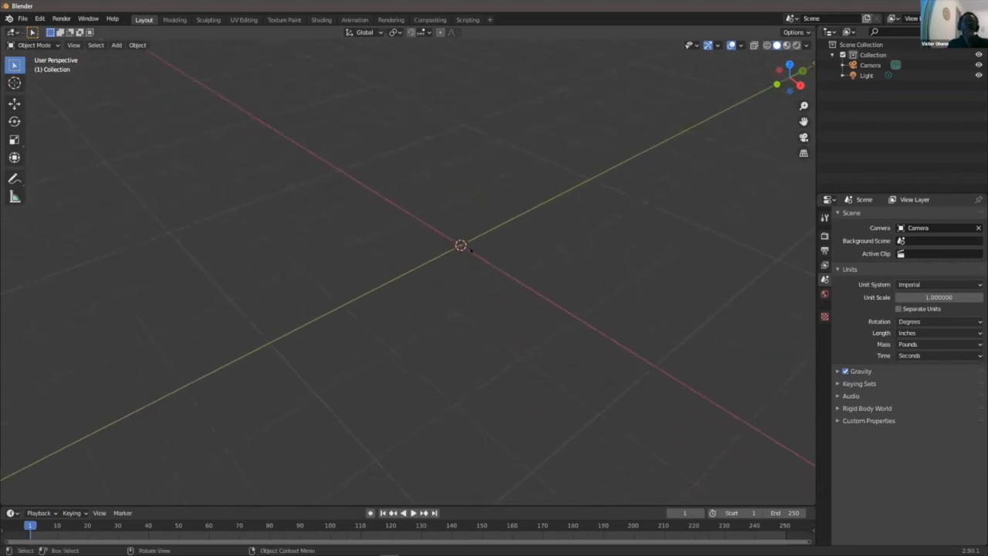
middle_drag(471, 239, 471, 226)
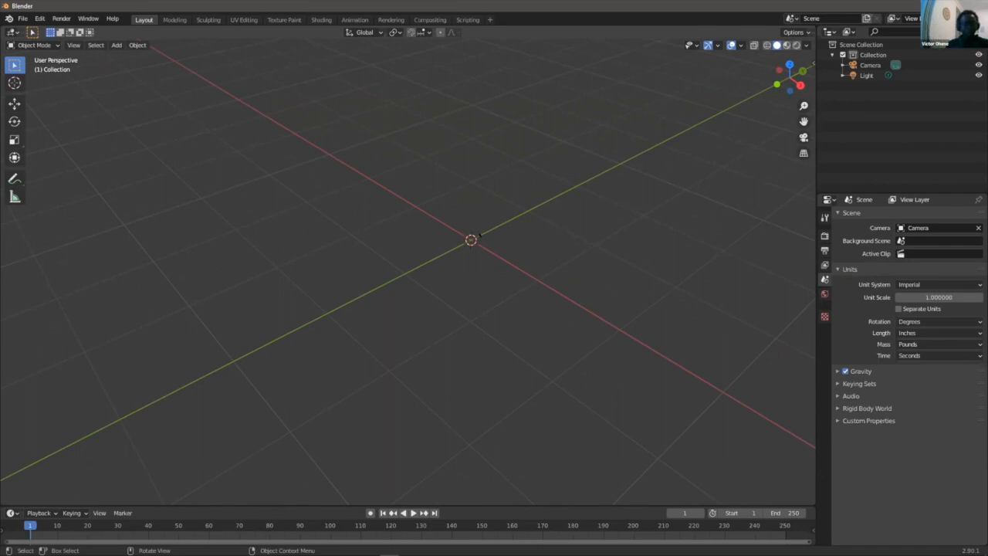
- Add a cube mesh at the world origin
click(116, 45)
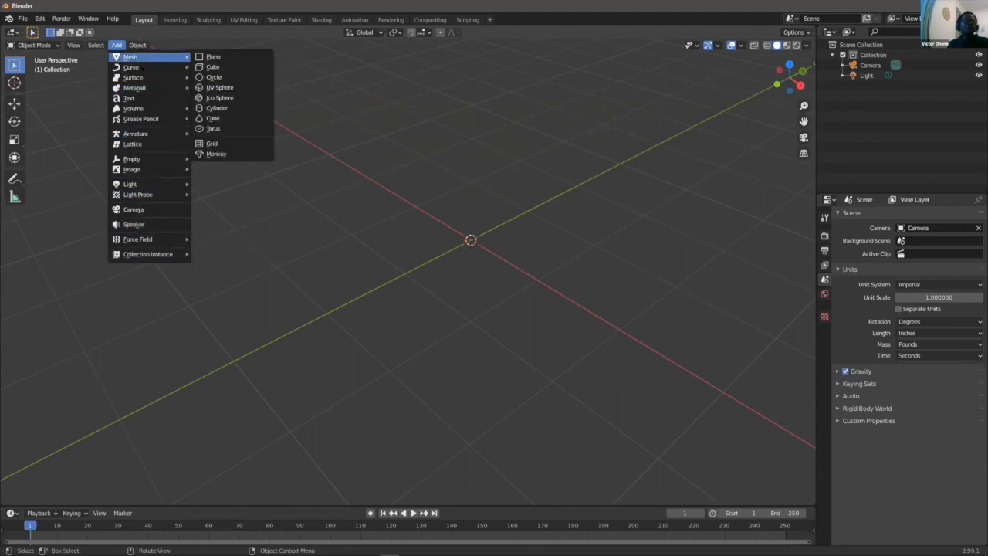
mouse_move(131, 185)
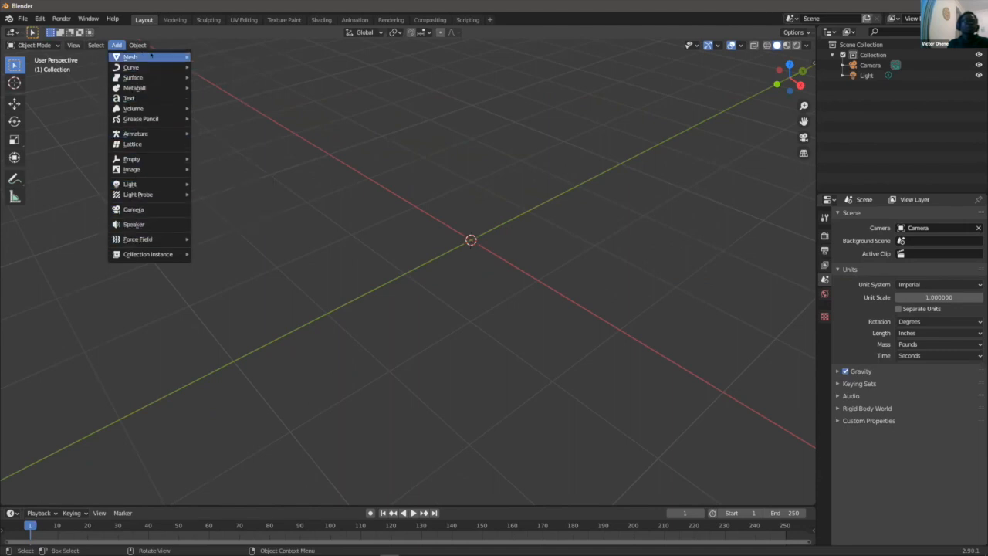
mouse_move(151, 56)
click(218, 66)
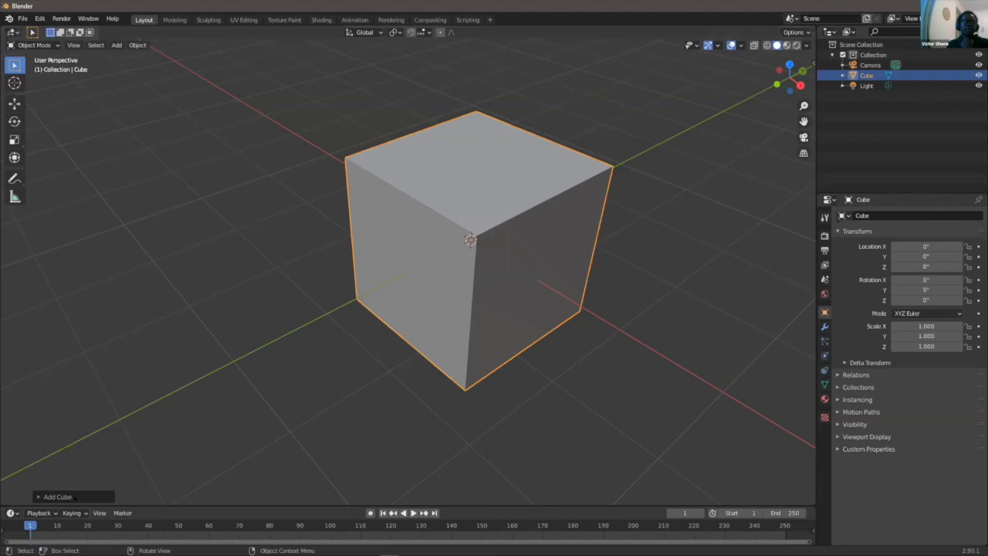
- Set the new cube's size to 2 inches in its creation settings and deselect it
click(36, 496)
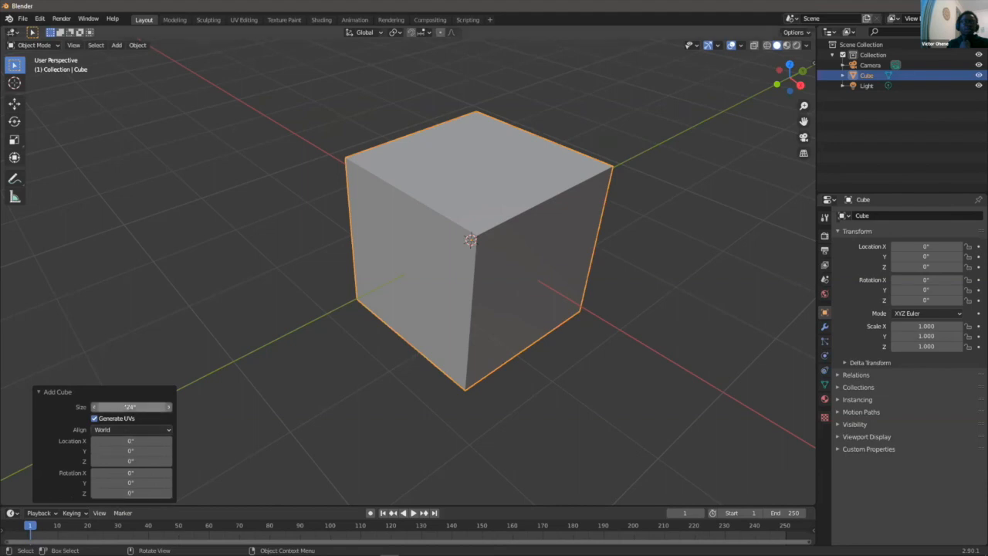
click(130, 406)
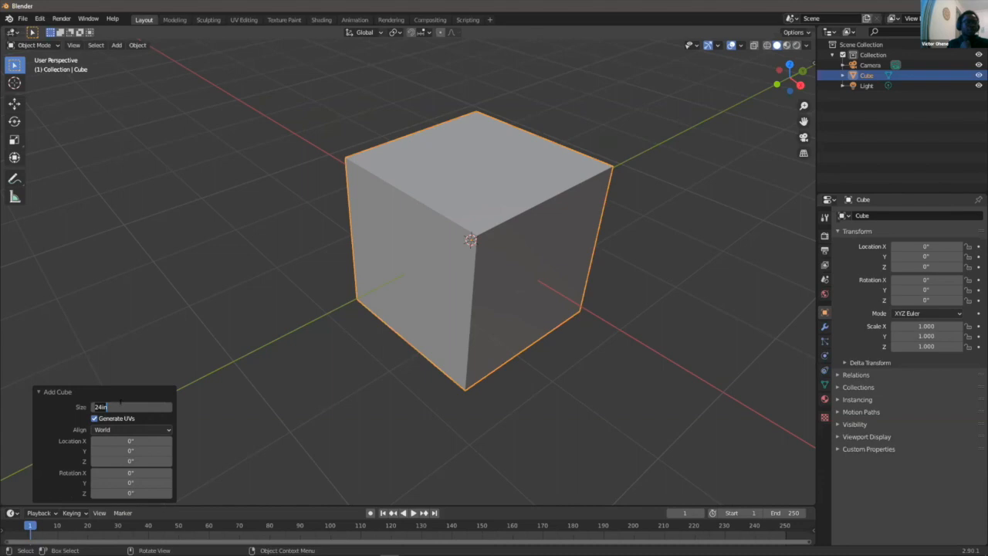
text(2)
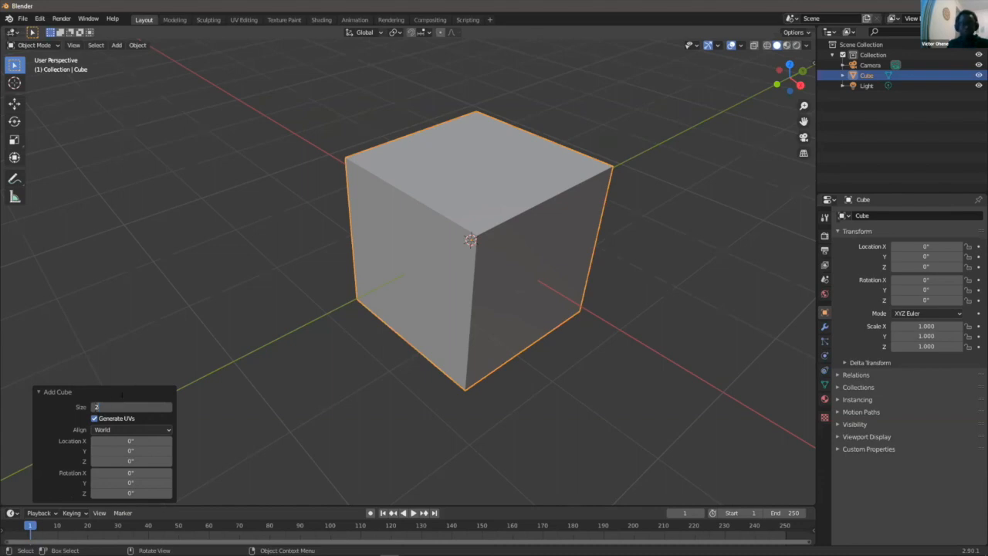
key(Tab)
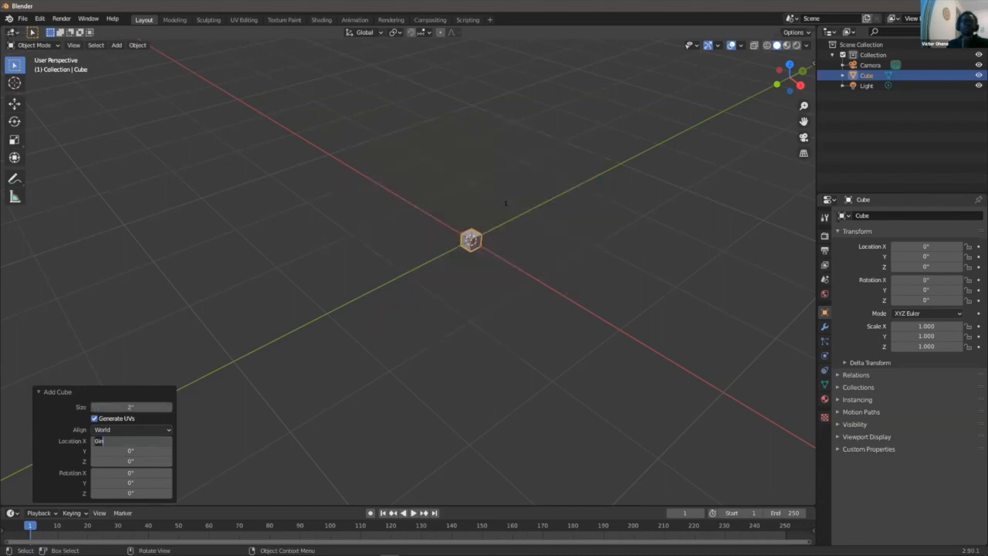
click(296, 258)
click(259, 259)
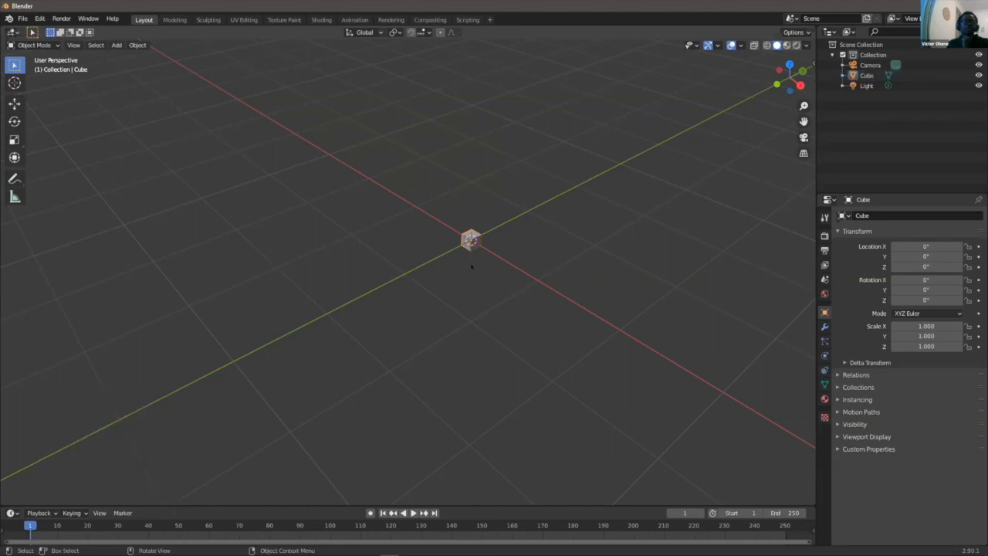
- Select the cube at the origin, set its Z dimension to 1 inch and deselect it
scroll(496, 224, up, 2)
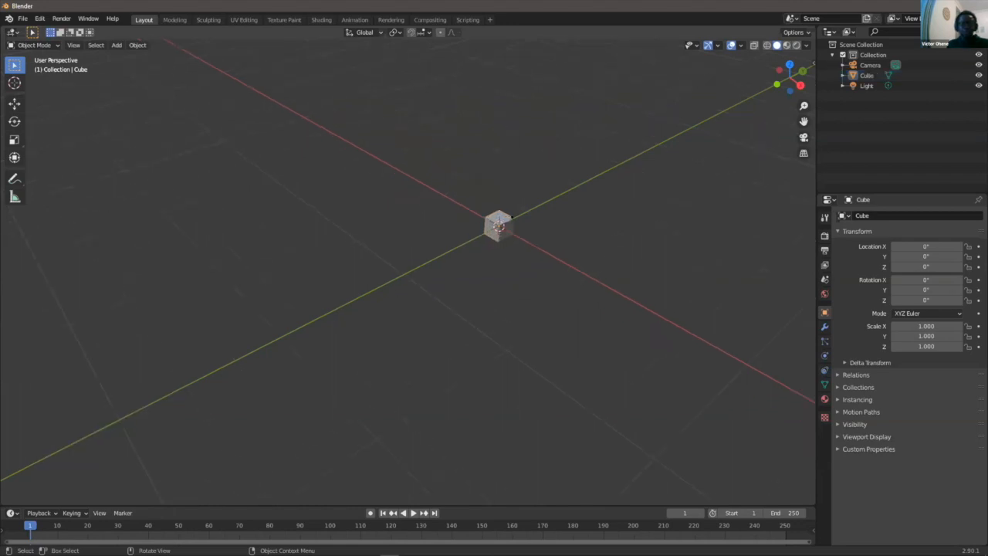
shift+middle_drag(512, 218, 447, 288)
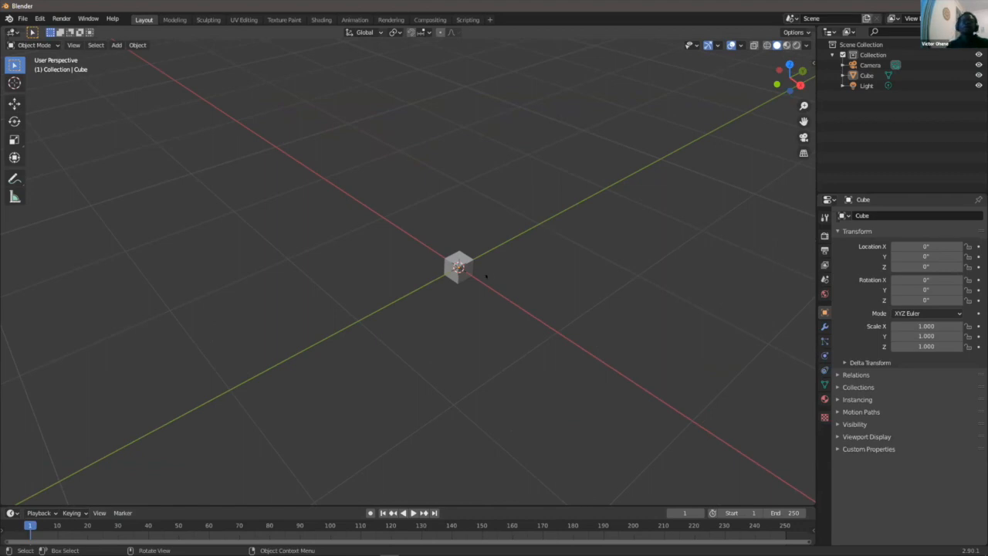
scroll(521, 235, up, 4)
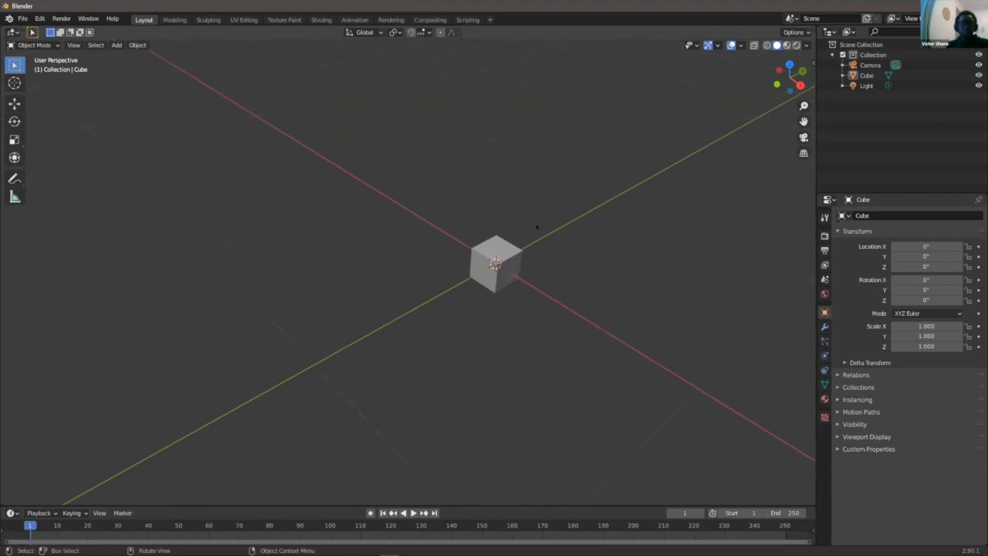
click(504, 244)
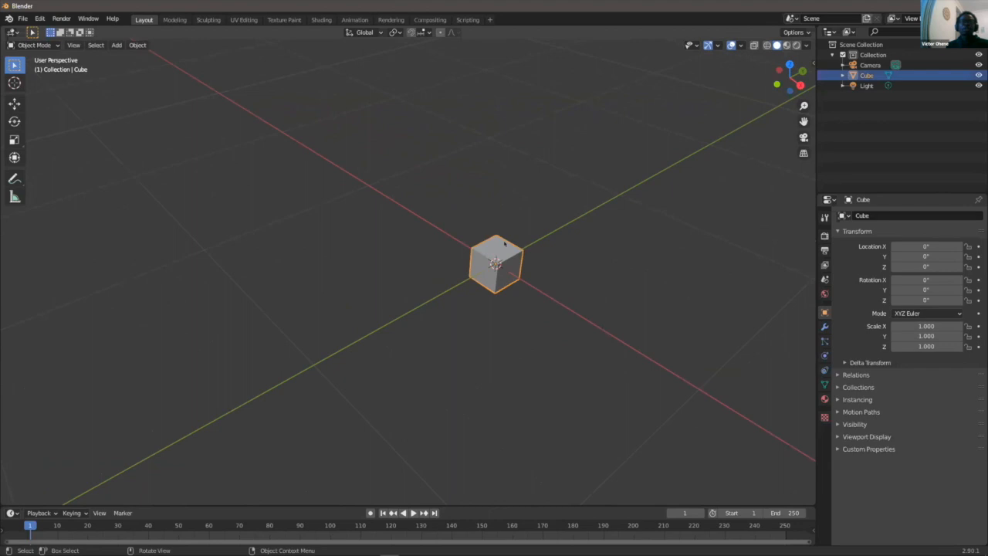
scroll(525, 241, up, 3)
shift+middle_drag(624, 236, 546, 177)
scroll(380, 235, up, 1)
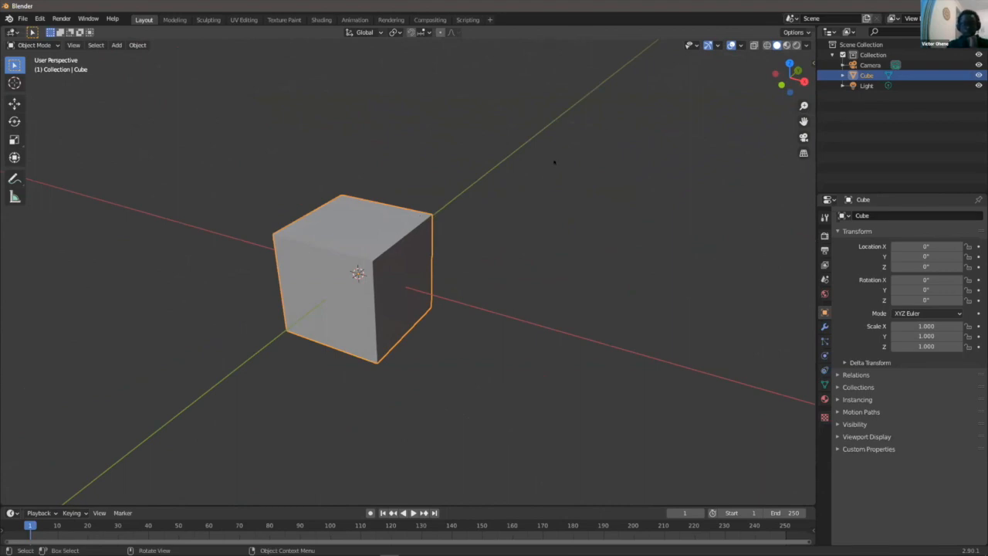
key(n)
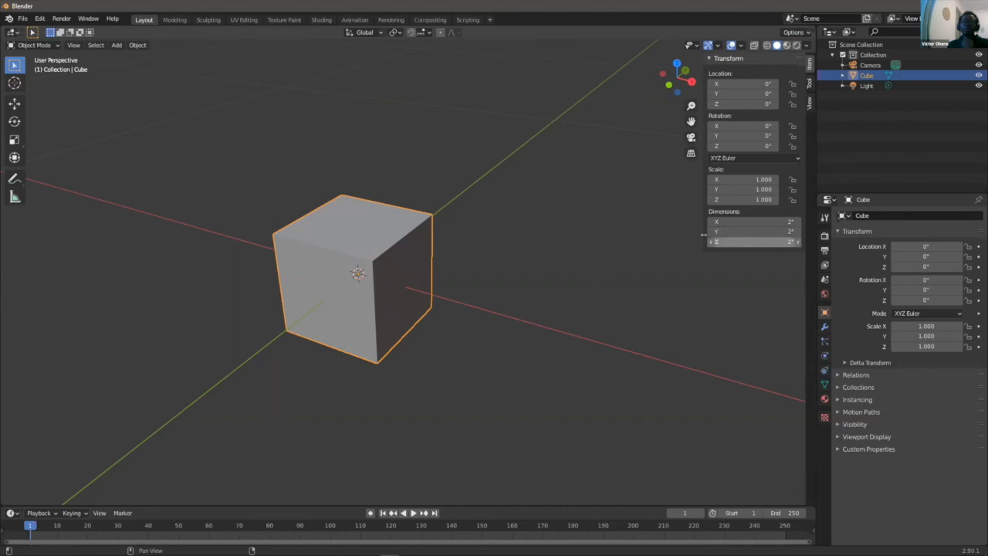
click(788, 241)
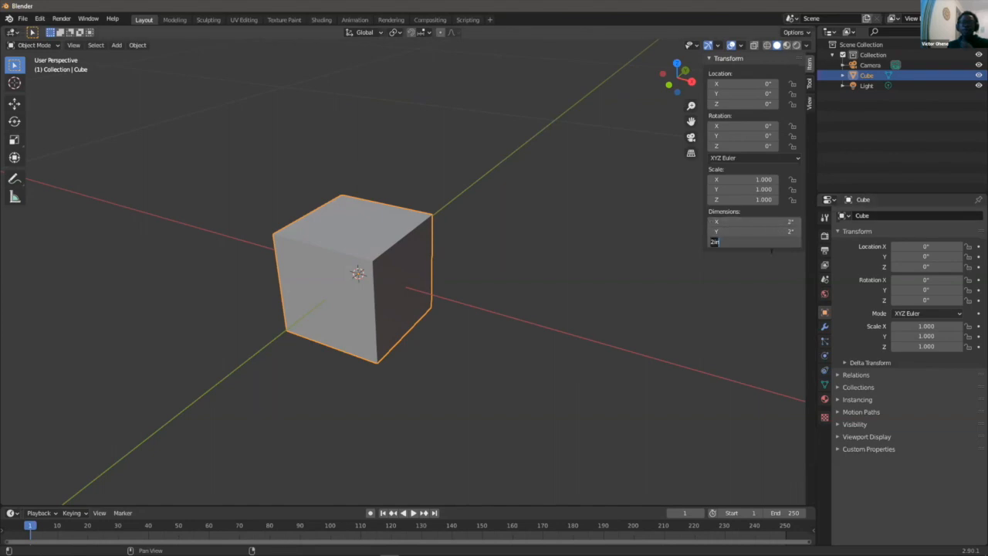
text(1)
key(Tab)
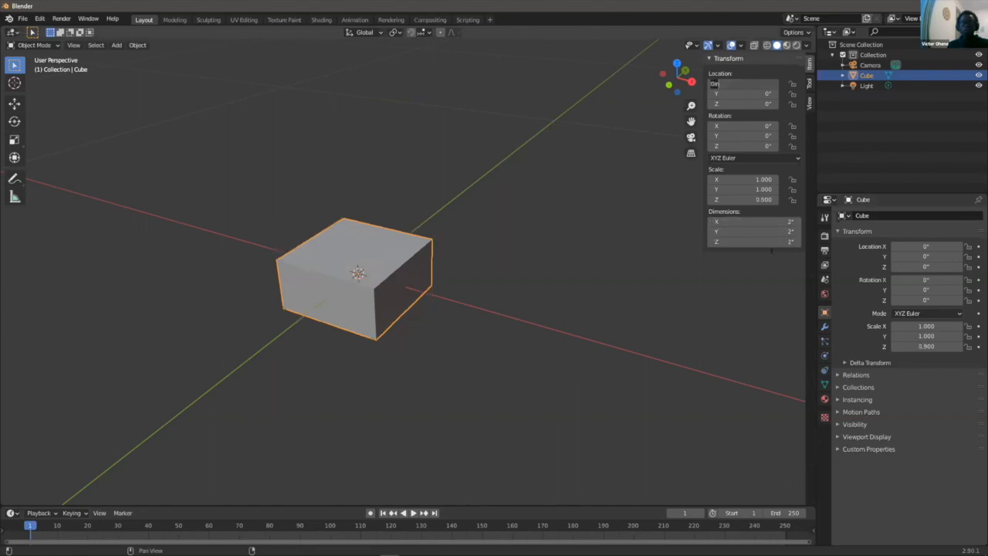
click(470, 250)
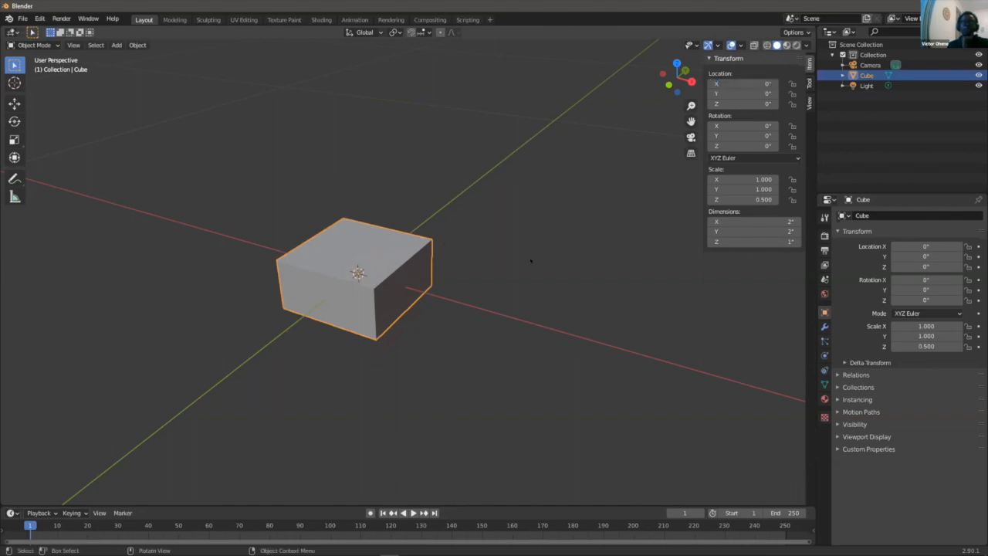
click(531, 260)
- Move the flattened cube up along the Z axis to a Z location of about 0.37 inch
scroll(447, 249, up, 3)
mouse_move(448, 250)
middle_down()
mouse_move(389, 217)
mouse_move(452, 185)
mouse_move(432, 230)
mouse_move(463, 223)
mouse_move(497, 243)
mouse_move(424, 244)
mouse_move(463, 223)
mouse_move(461, 236)
mouse_move(470, 234)
mouse_move(456, 223)
mouse_move(439, 233)
middle_up()
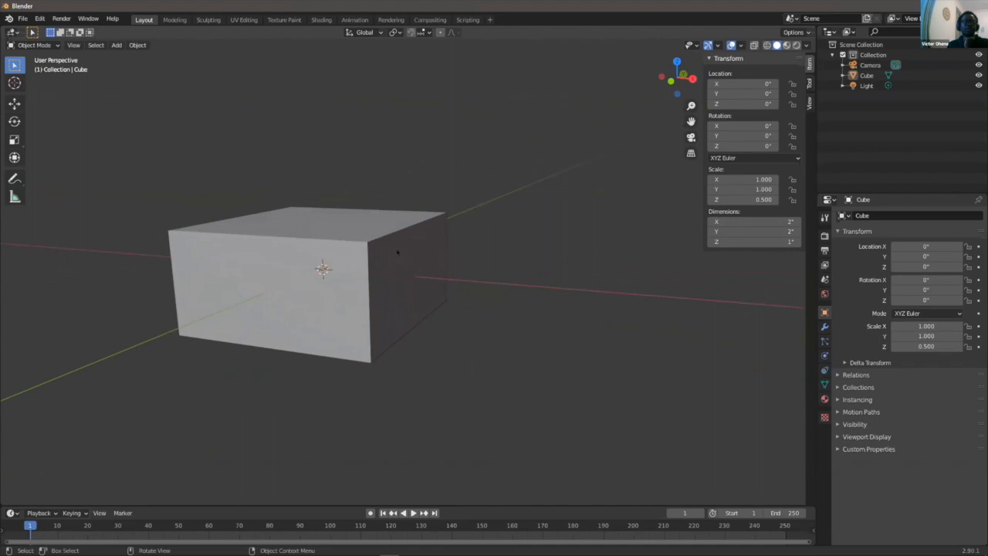
click(398, 251)
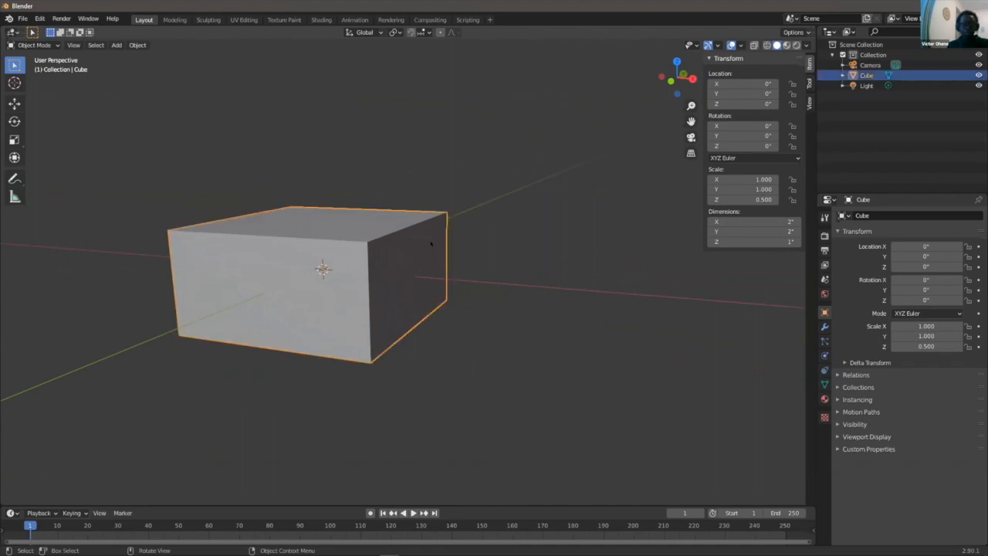
key(g)
key(z)
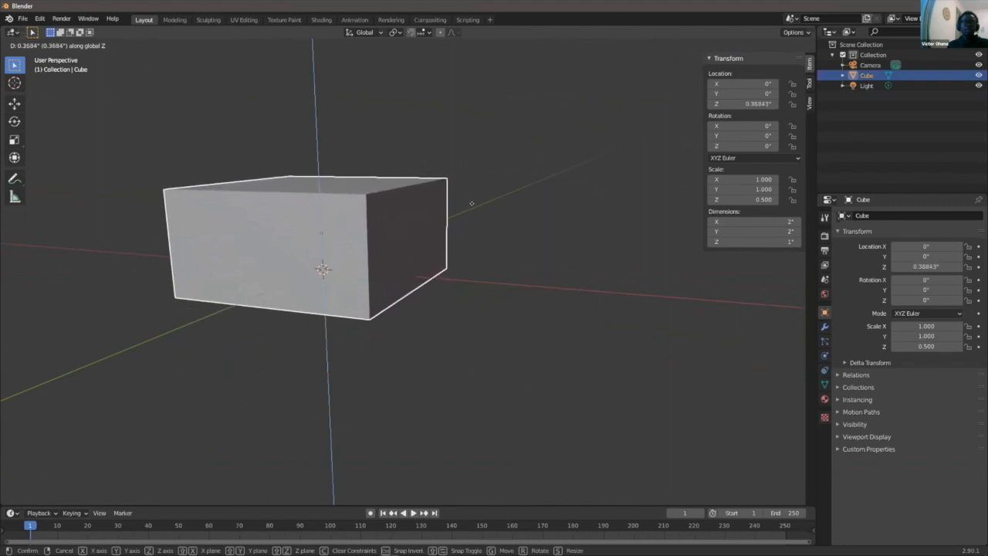
click(473, 206)
click(510, 244)
- Raise the cube further along Z to about 0.48 inch, so its base sits near the ground plane
middle_drag(445, 257, 430, 234)
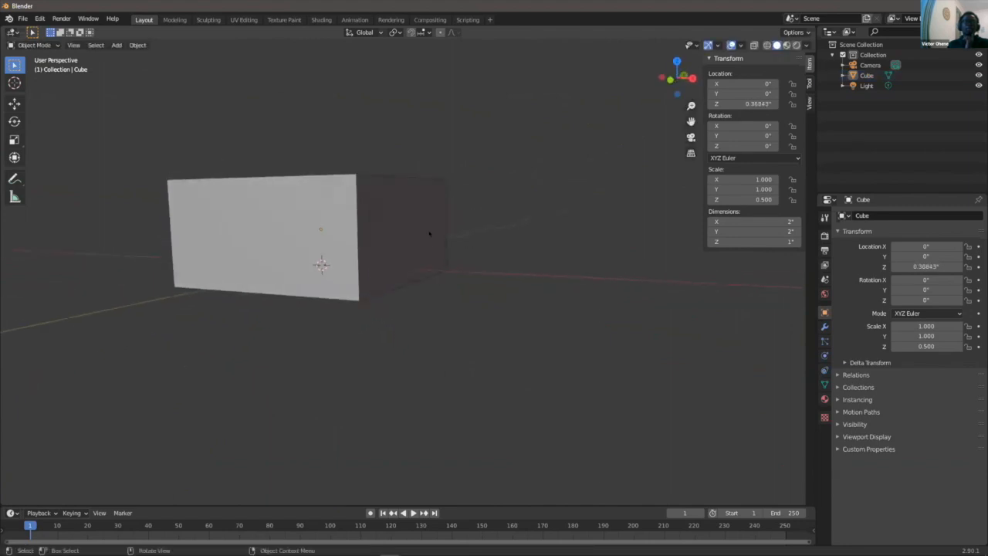
click(430, 234)
key(g)
key(z)
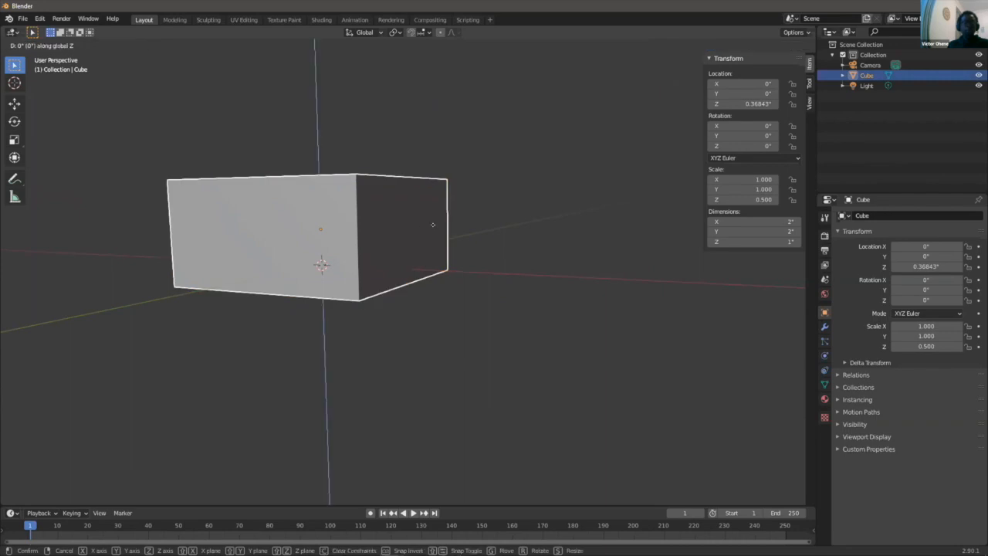
click(447, 218)
middle_drag(535, 226, 489, 229)
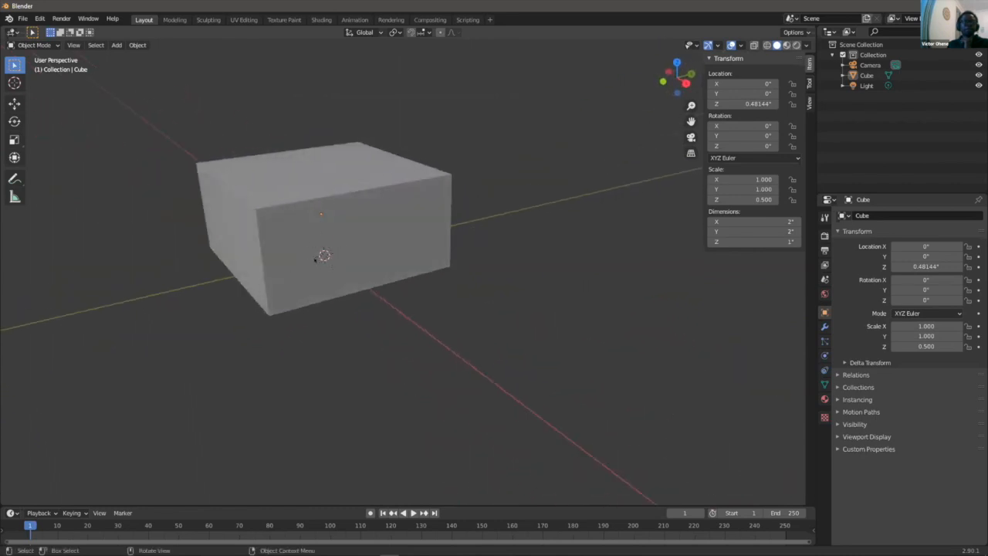
- Place the 3D cursor on the far side of the block along the Y axis and add a second cube there
scroll(323, 251, up, 3)
scroll(262, 255, down, 2)
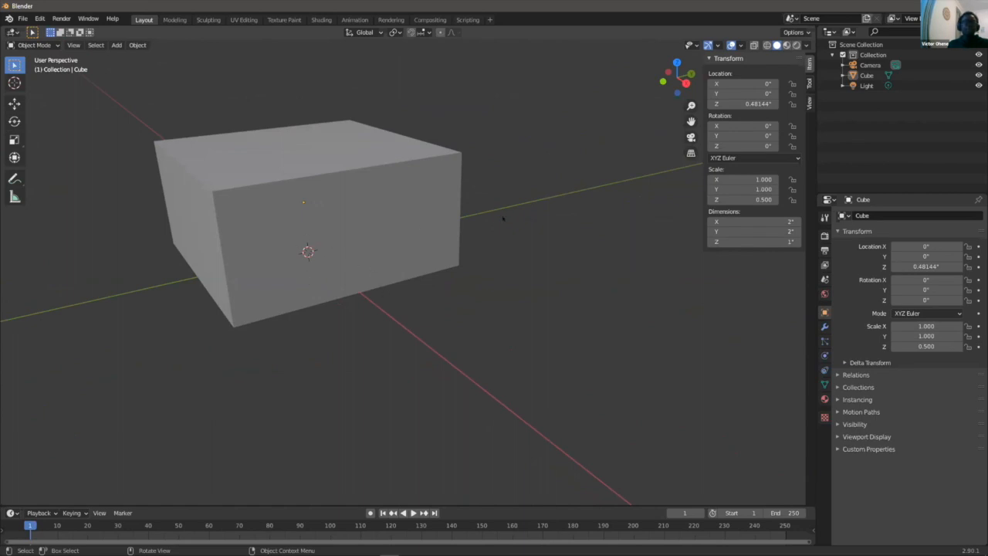
shift+right_click(588, 189)
key(shift+a)
mouse_move(556, 186)
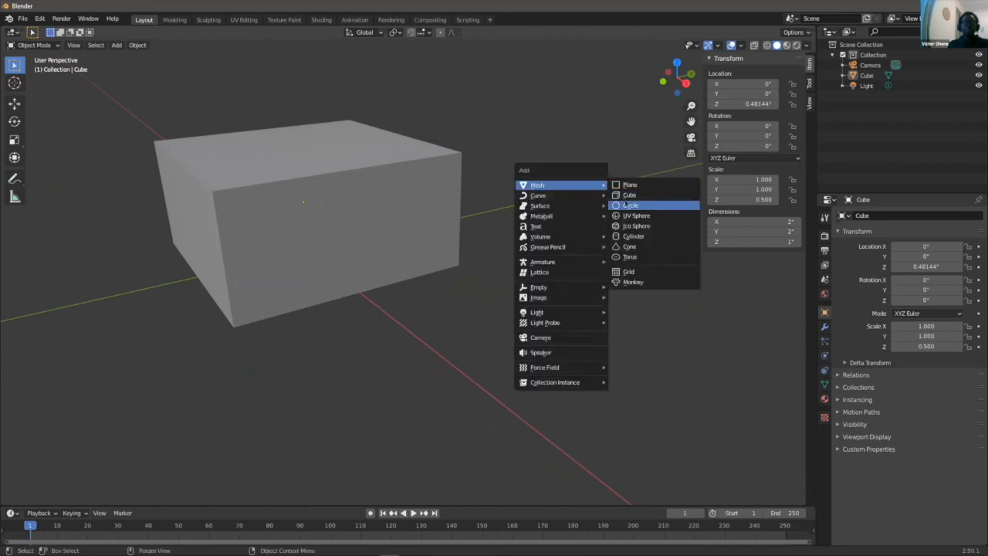
click(629, 194)
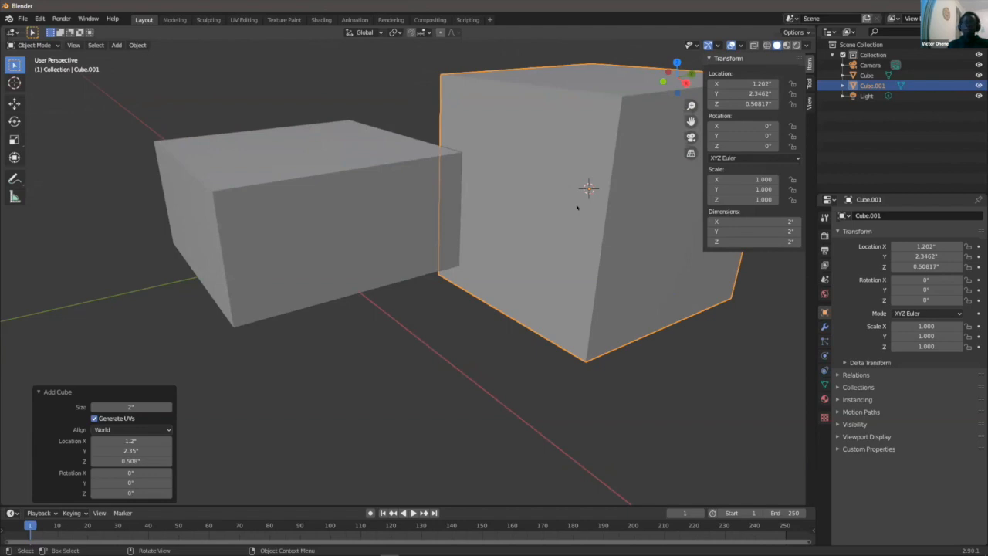
- Delete the second cube and return the 3D cursor to the world origin
key(Delete)
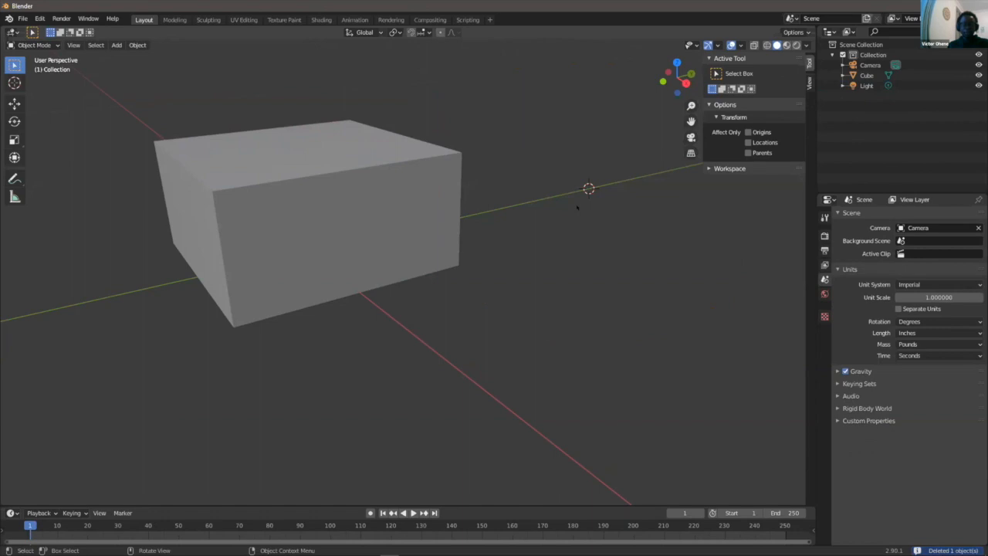
key(shift+c)
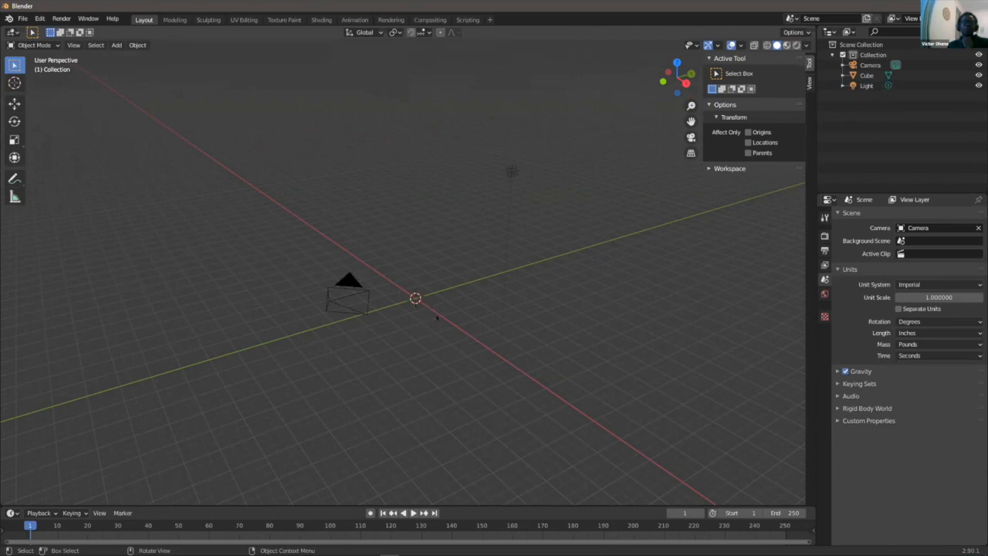
- Select the block around the world origin, frame the view on the selection and deselect it
drag(448, 335, 395, 264)
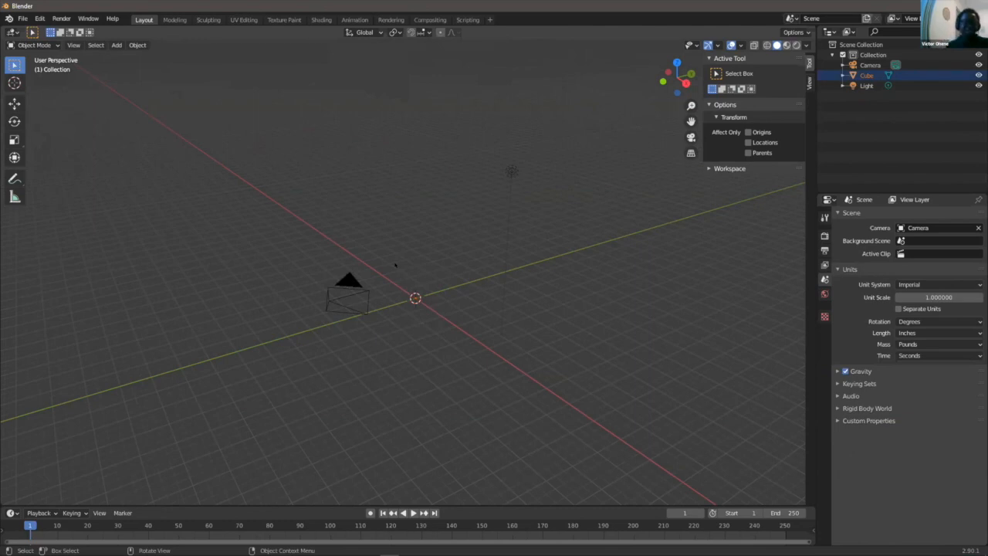
key(grave)
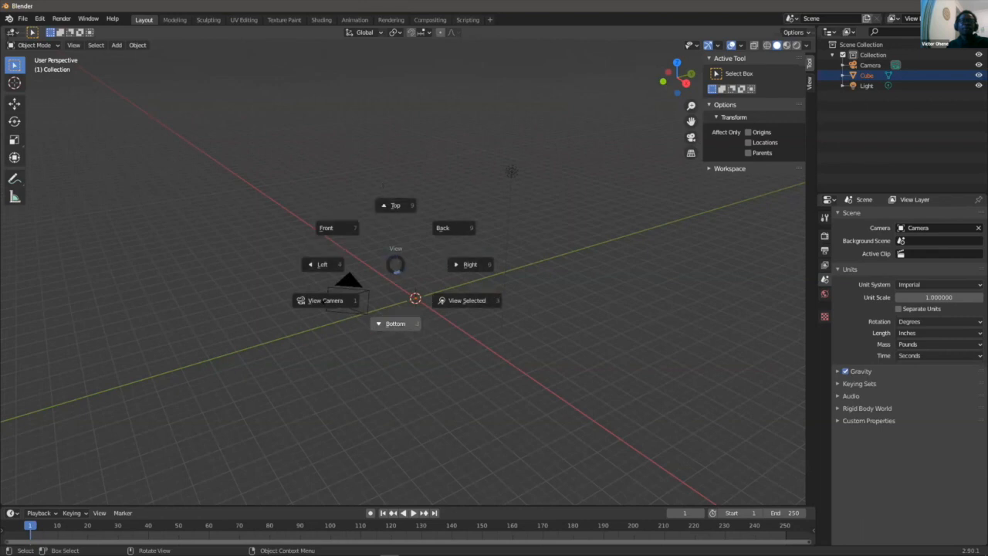
click(480, 301)
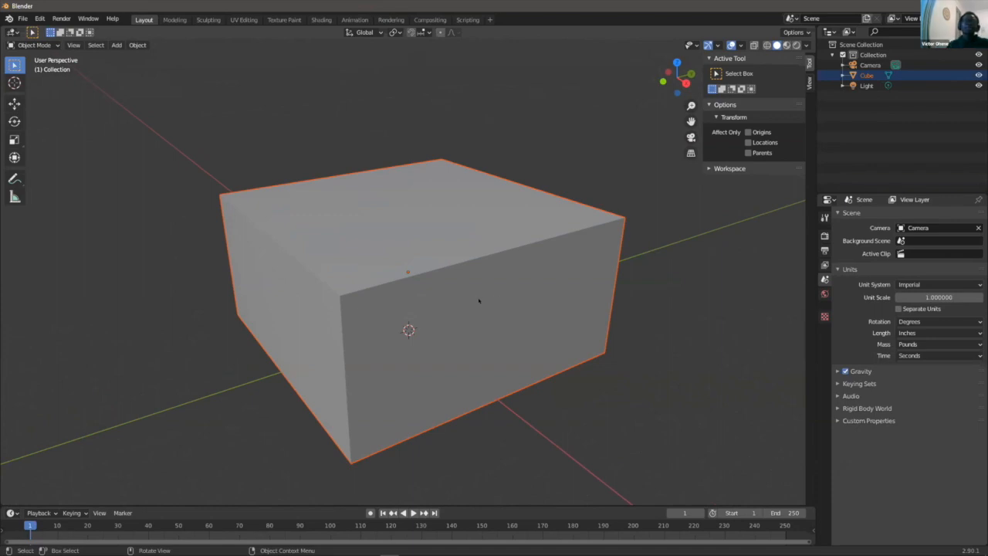
click(651, 244)
scroll(580, 271, down, 2)
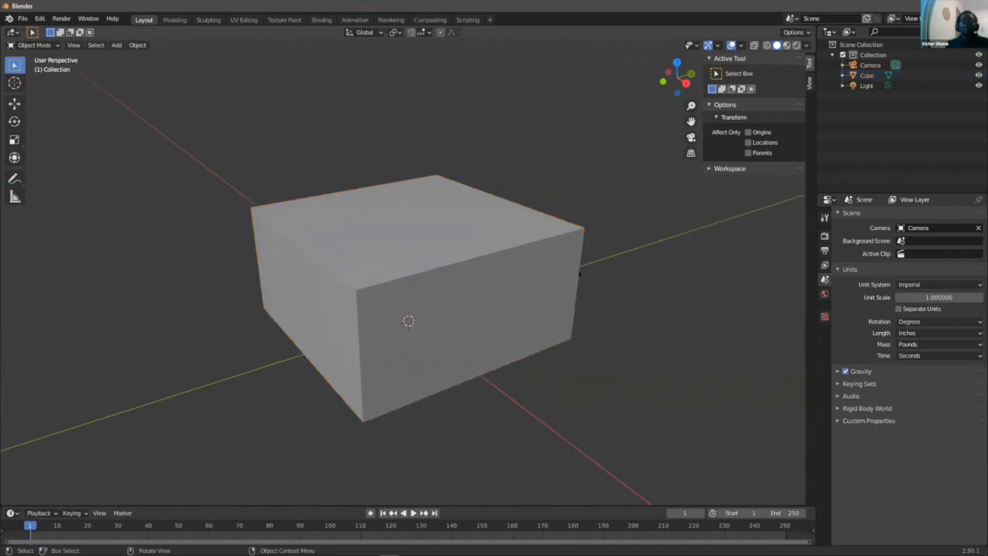
scroll(463, 233, up, 2)
mouse_move(480, 224)
middle_down()
mouse_move(486, 212)
mouse_move(530, 198)
mouse_move(430, 236)
mouse_move(511, 224)
mouse_move(496, 216)
mouse_move(519, 223)
mouse_move(469, 216)
mouse_move(478, 223)
mouse_move(467, 224)
middle_up()
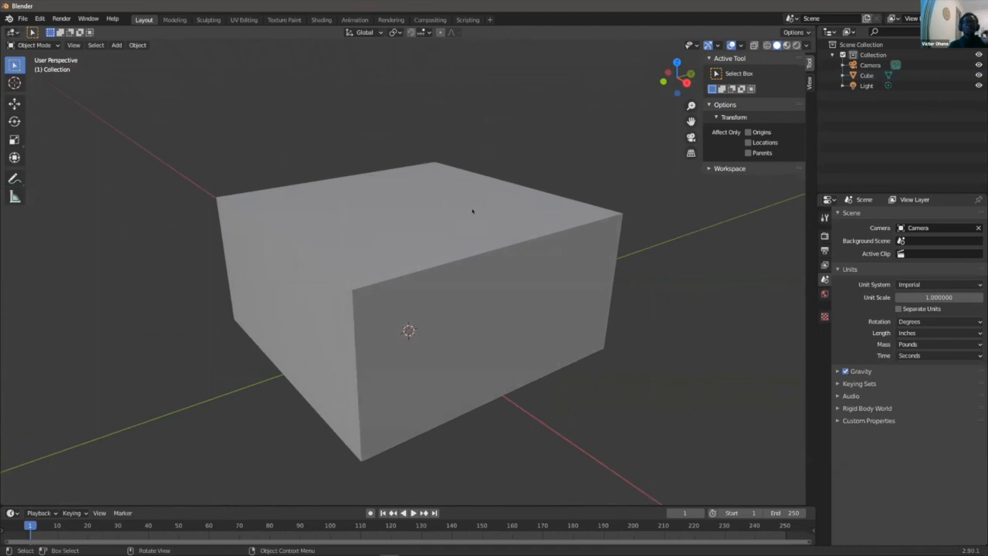
- Select the block and enter Edit Mode on it
click(469, 209)
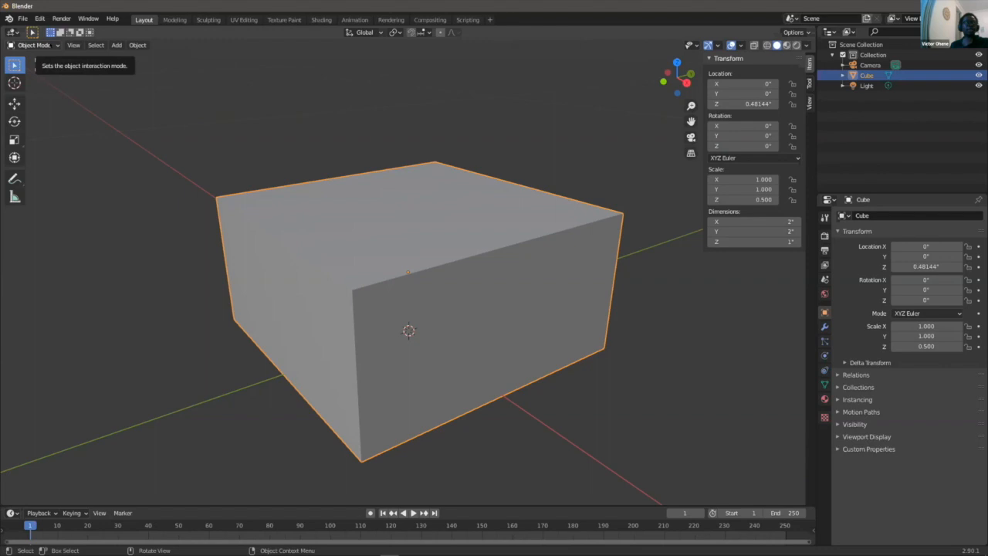
click(35, 44)
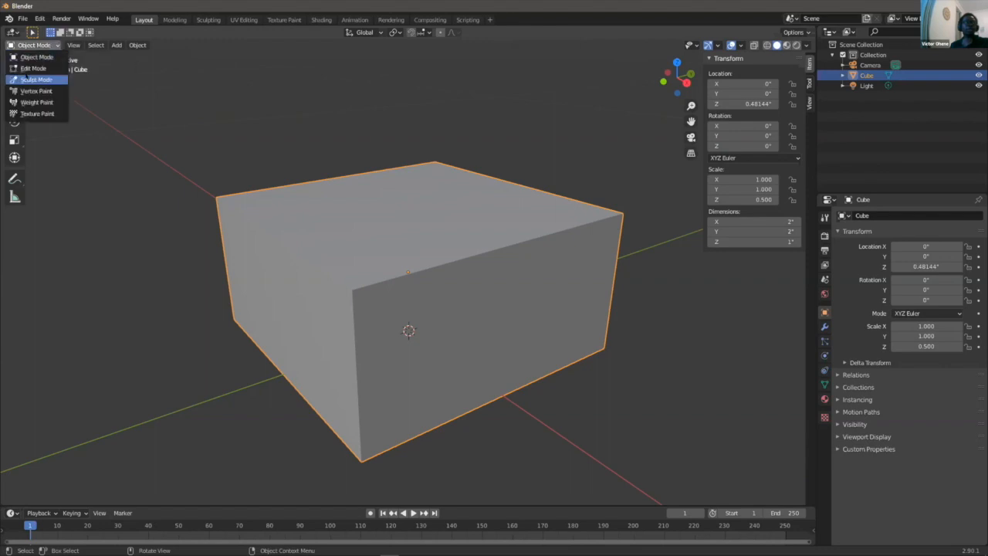
click(30, 57)
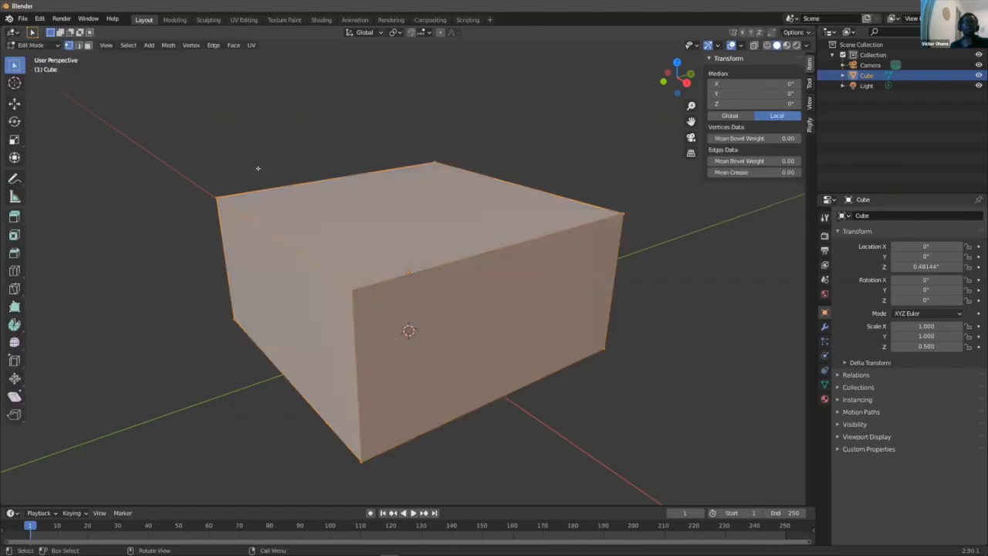
middle_drag(301, 167, 232, 207)
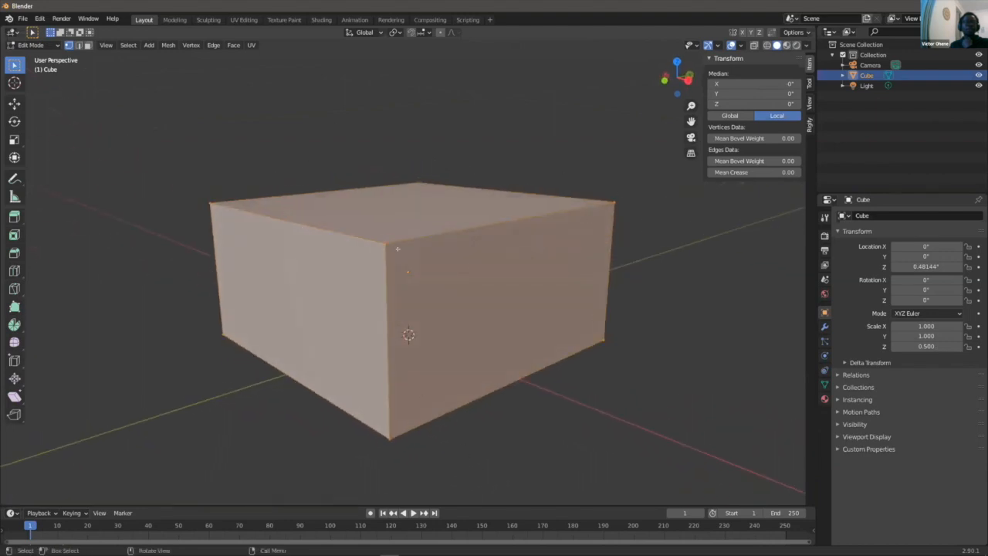
scroll(324, 210, down, 1)
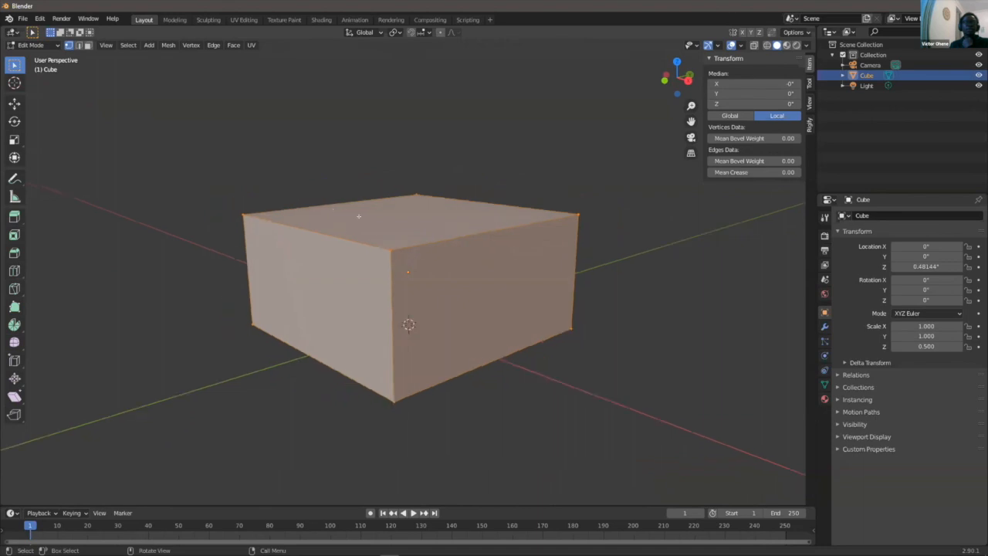
scroll(382, 218, up, 1)
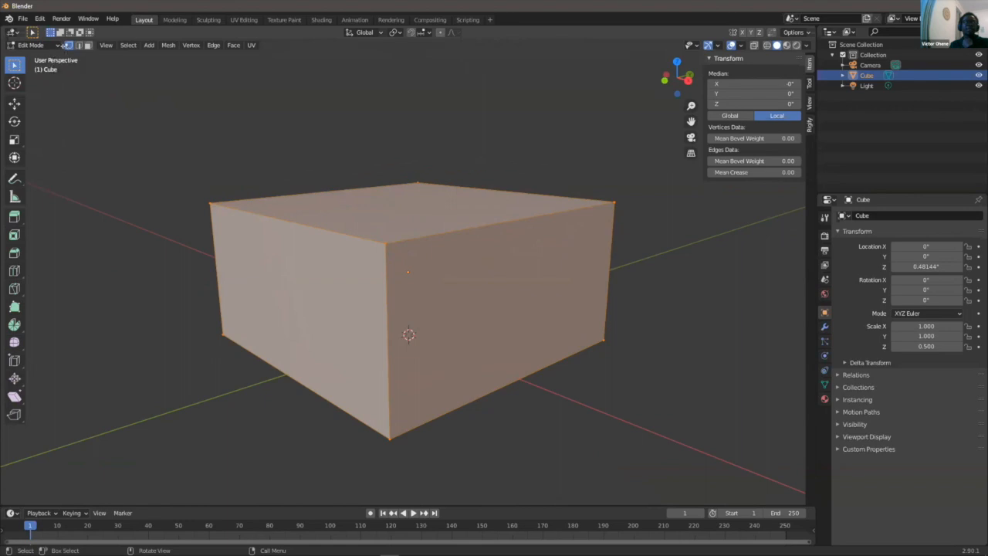
- Select the block's top corner vertices one at a time, clear the selection, and pick the near vertical edge in edge select mode
click(257, 142)
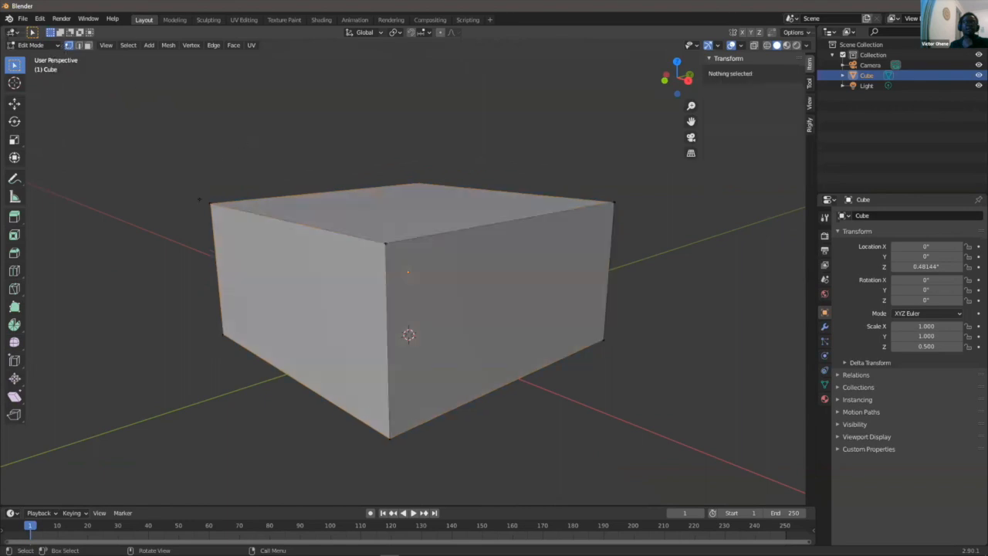
click(209, 204)
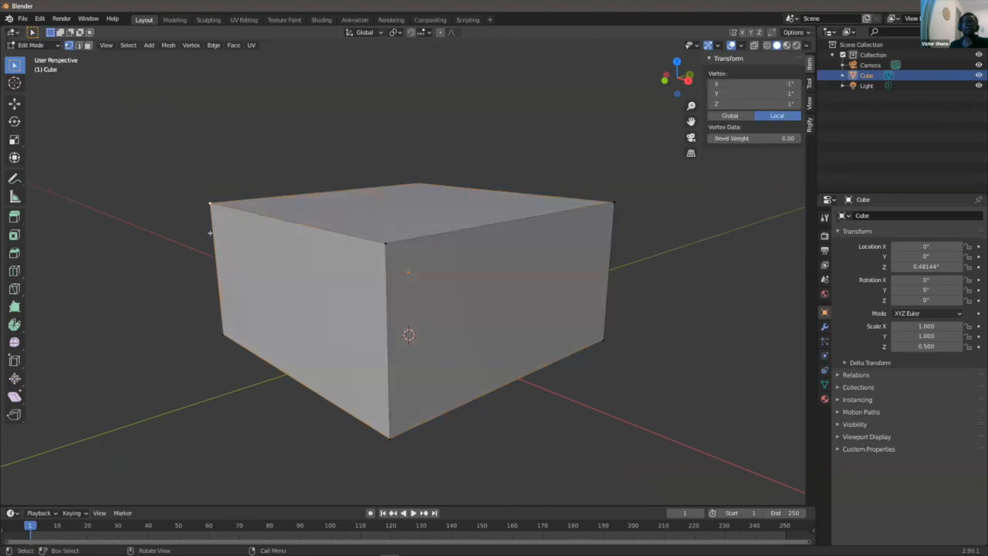
click(384, 242)
click(417, 184)
key(alt+a)
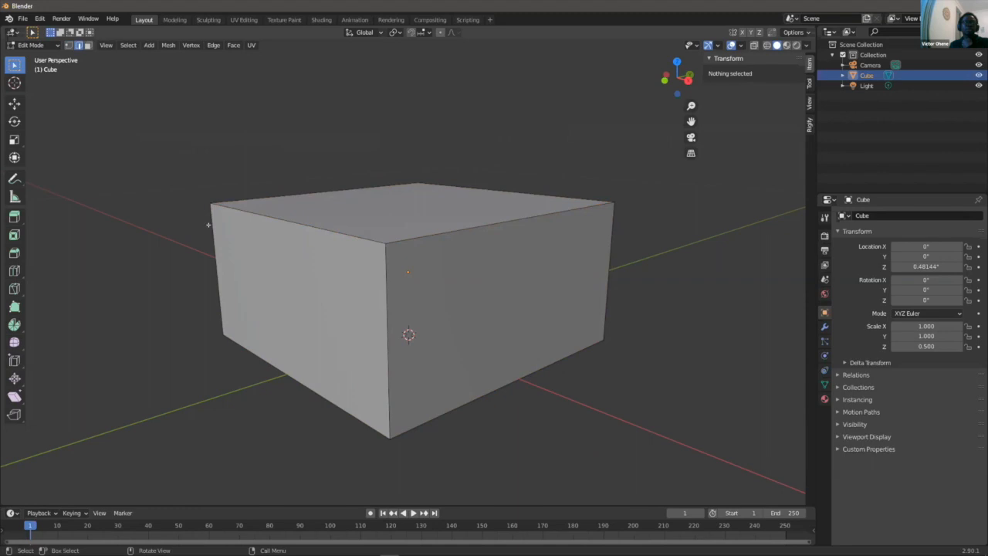
click(371, 267)
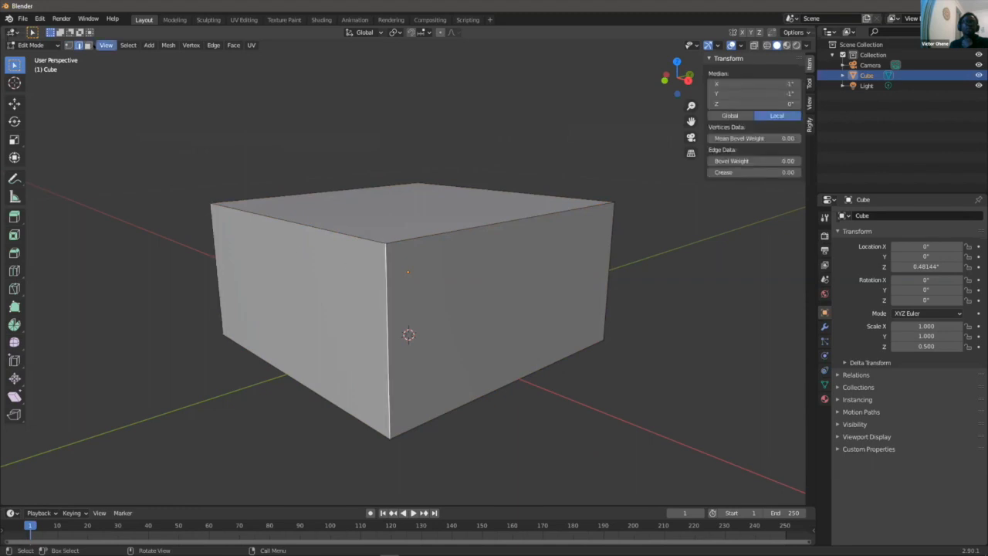
- In face select mode, pick the block's top and two side faces one at a time, and select all its faces
click(87, 45)
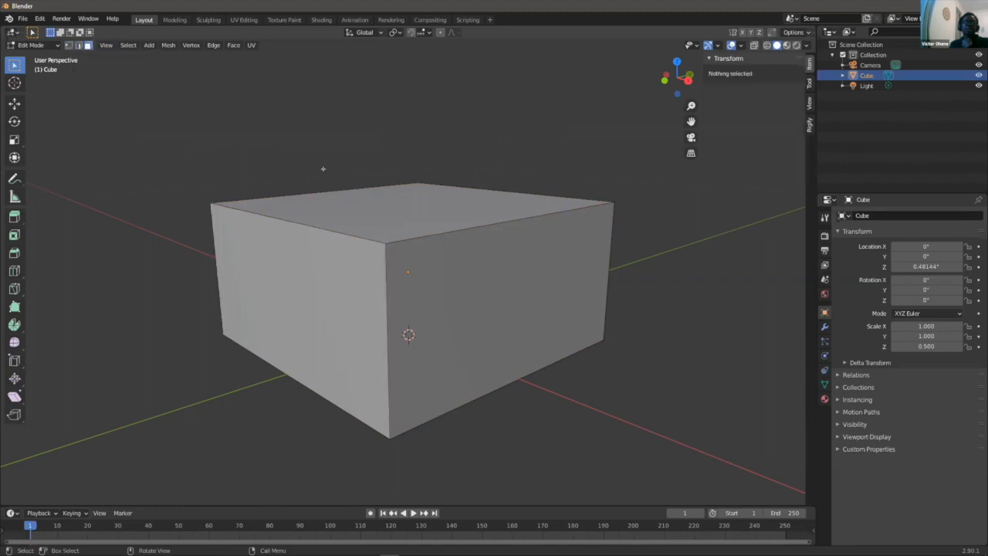
click(374, 201)
click(308, 283)
click(480, 276)
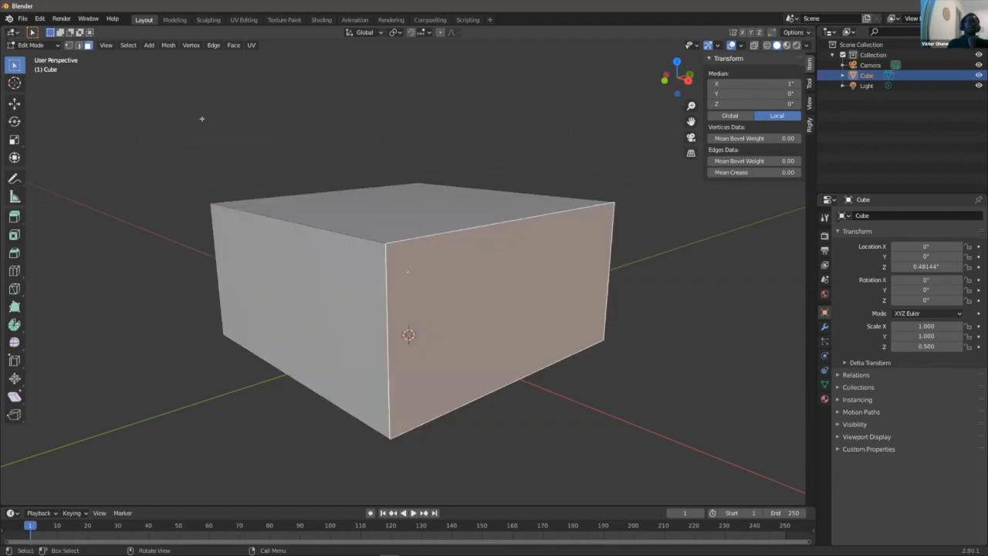
key(ctrl+i)
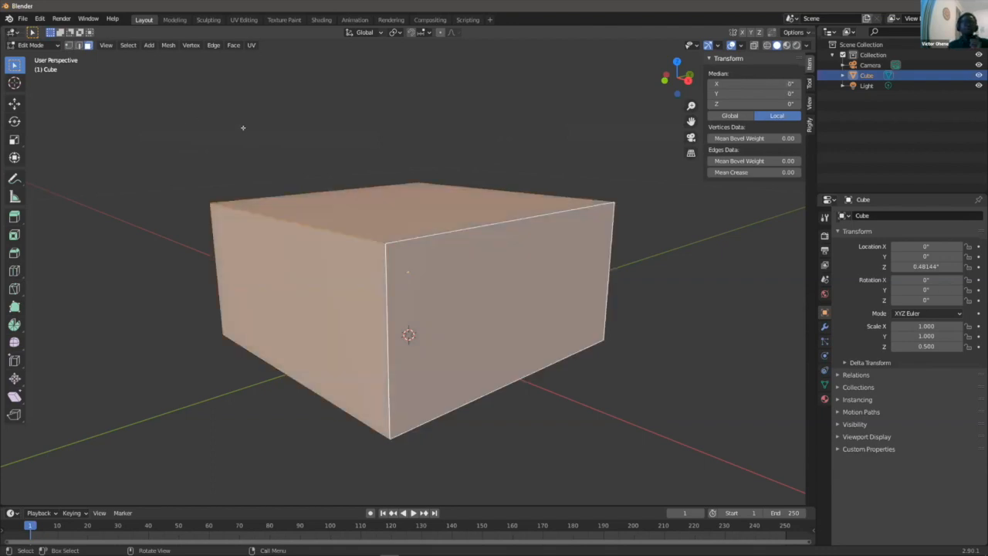
- Subdivide the selected block with 6 cuts and a smoothness of 0.170
right_click(374, 200)
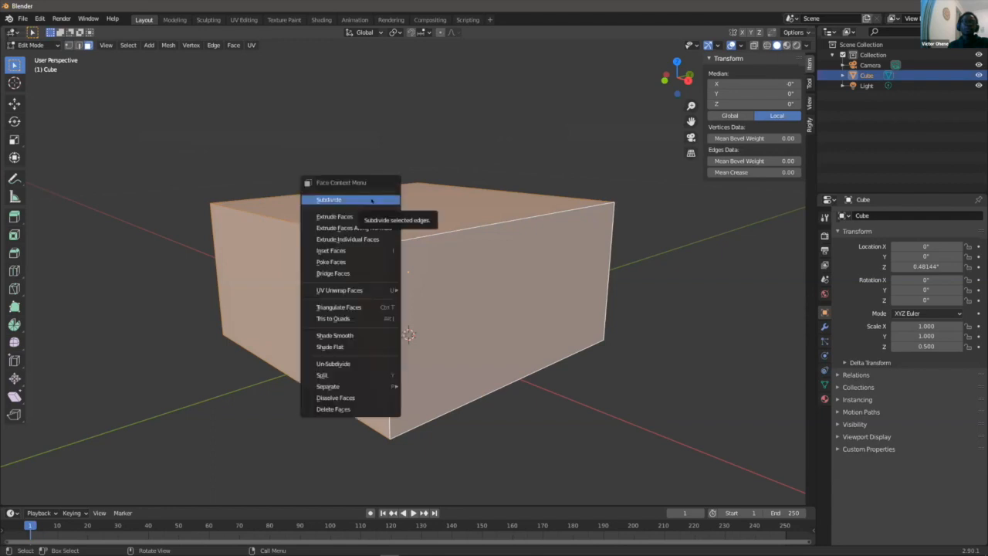
click(368, 199)
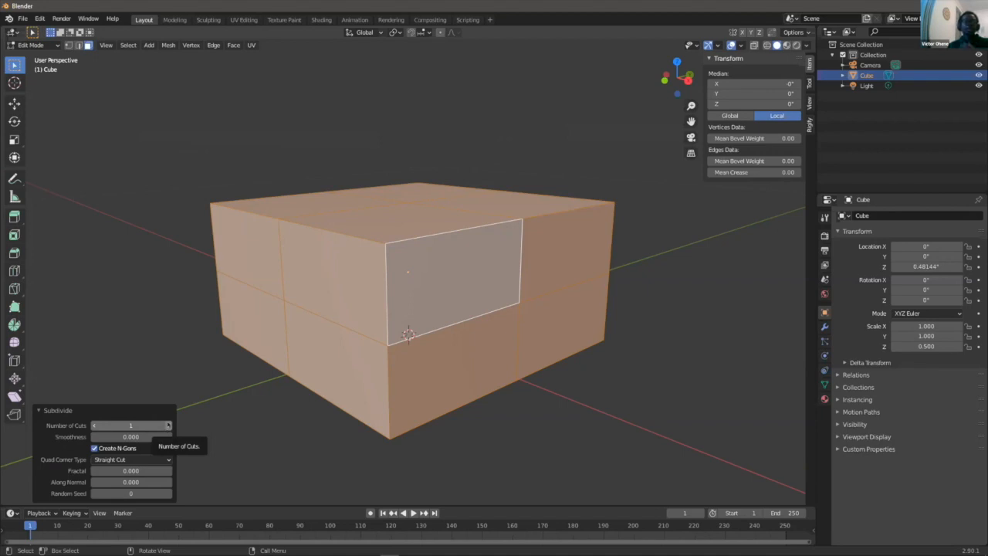
click(167, 425)
click(168, 425)
click(168, 425)
click(167, 425)
click(167, 425)
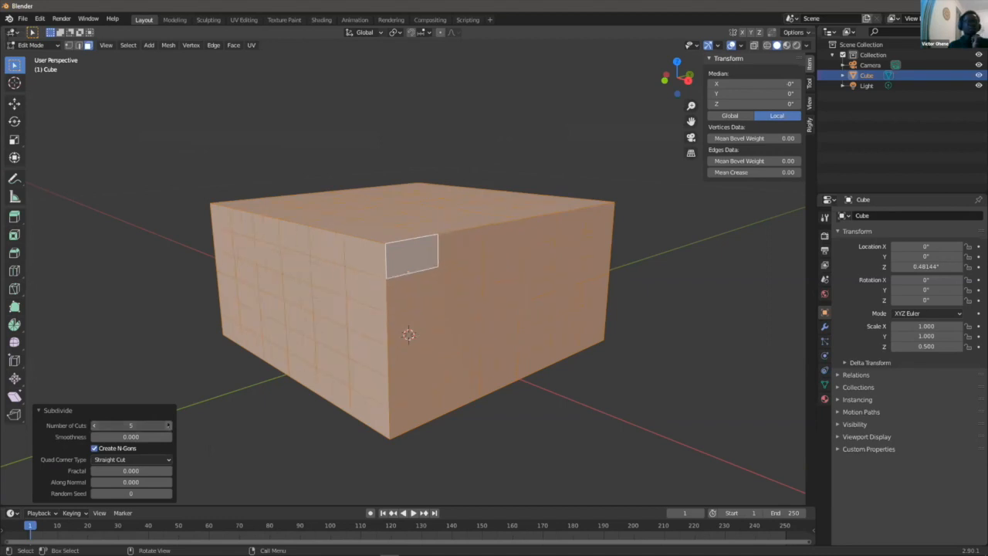
click(167, 425)
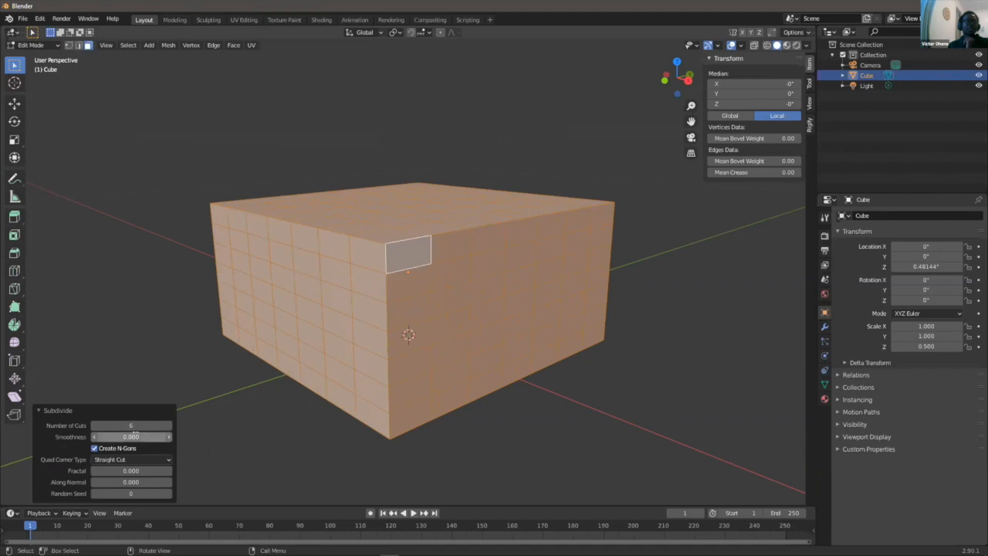
mouse_move(135, 436)
mouse_down()
mouse_move(201, 436)
mouse_move(140, 436)
mouse_move(193, 436)
mouse_move(155, 436)
mouse_up()
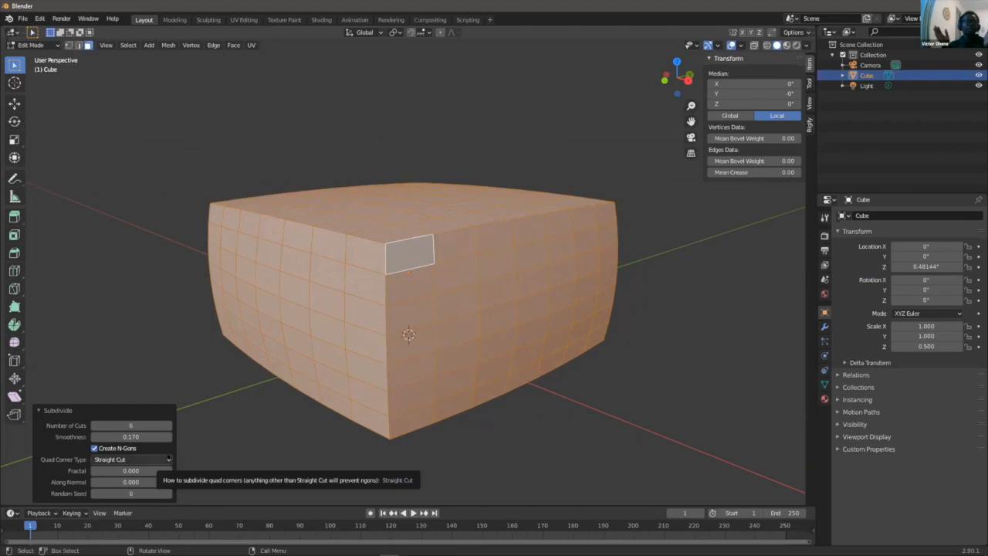
- Deselect the faces to inspect the bulged mesh, and undo the subdivision
click(267, 449)
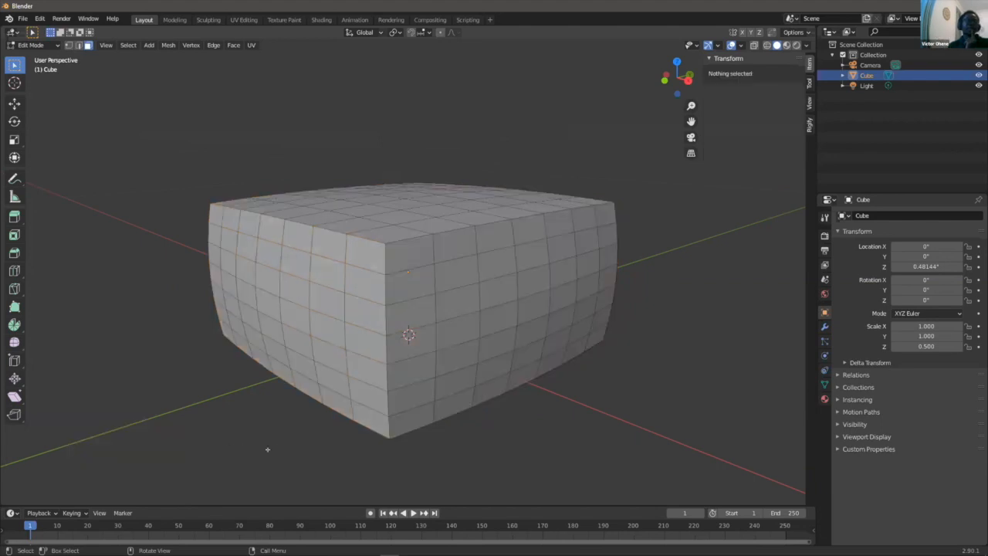
middle_drag(291, 438, 333, 391)
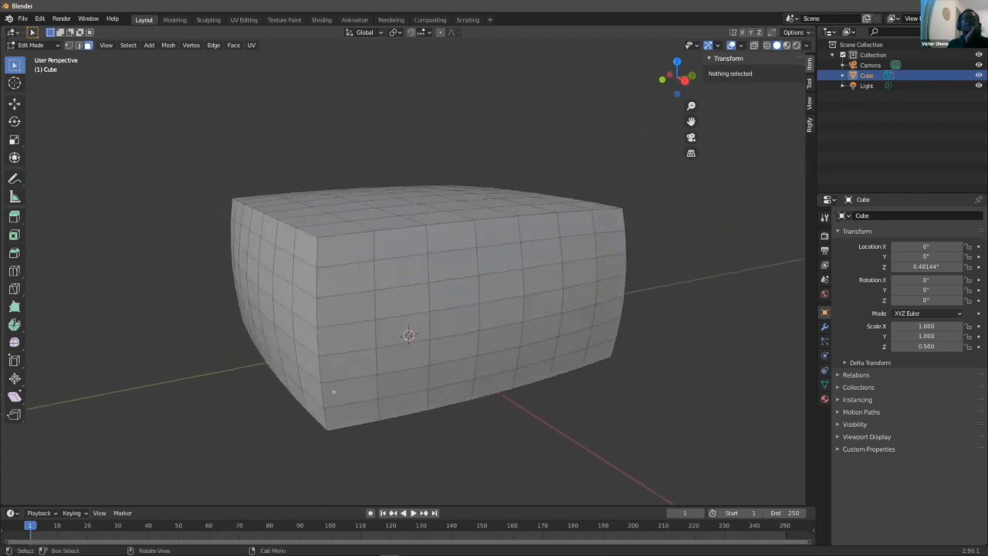
scroll(472, 293, down, 1)
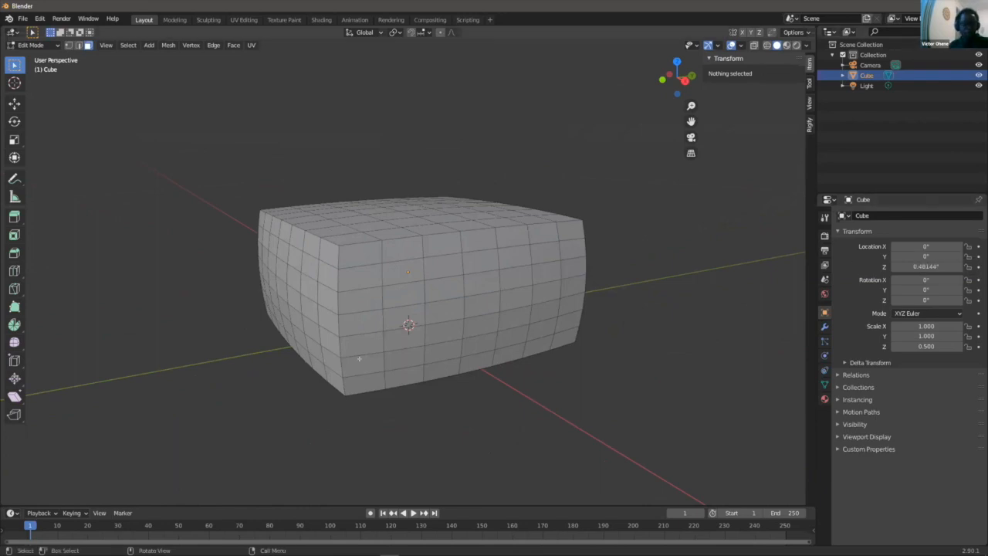
key(ctrl+z)
key(ctrl+z)
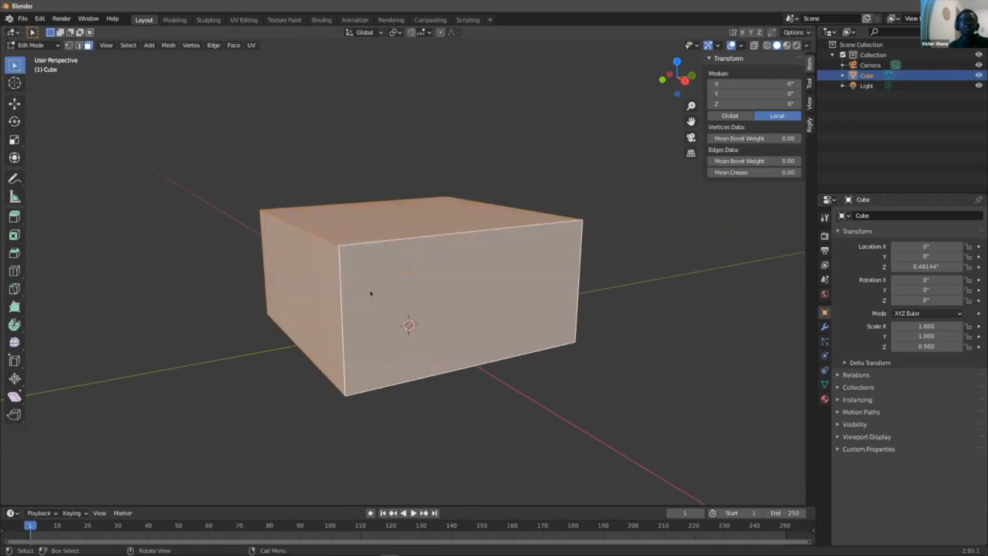
- Subdivide the whole block with 6 cuts and a smoothness of 0.150, and deselect everything
right_click(359, 292)
click(356, 294)
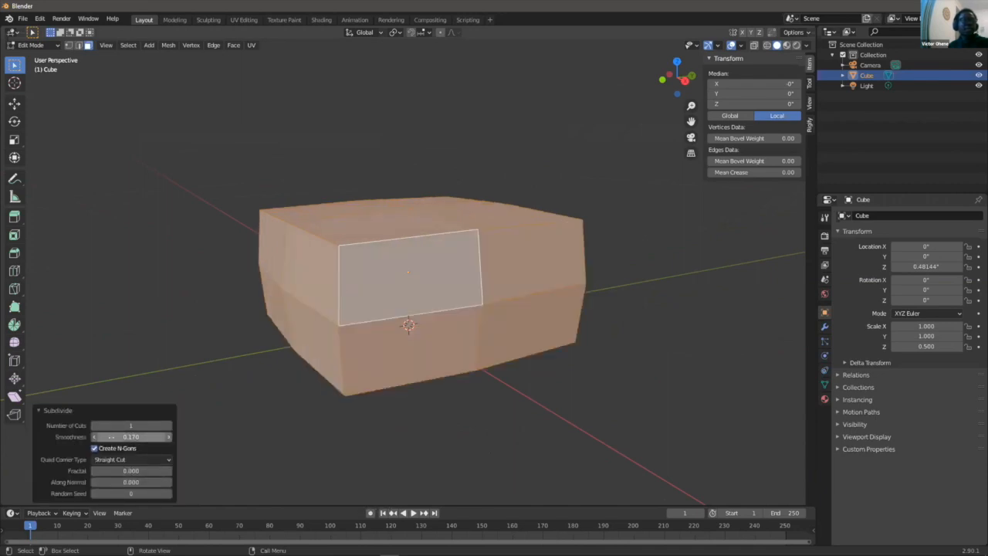
click(127, 425)
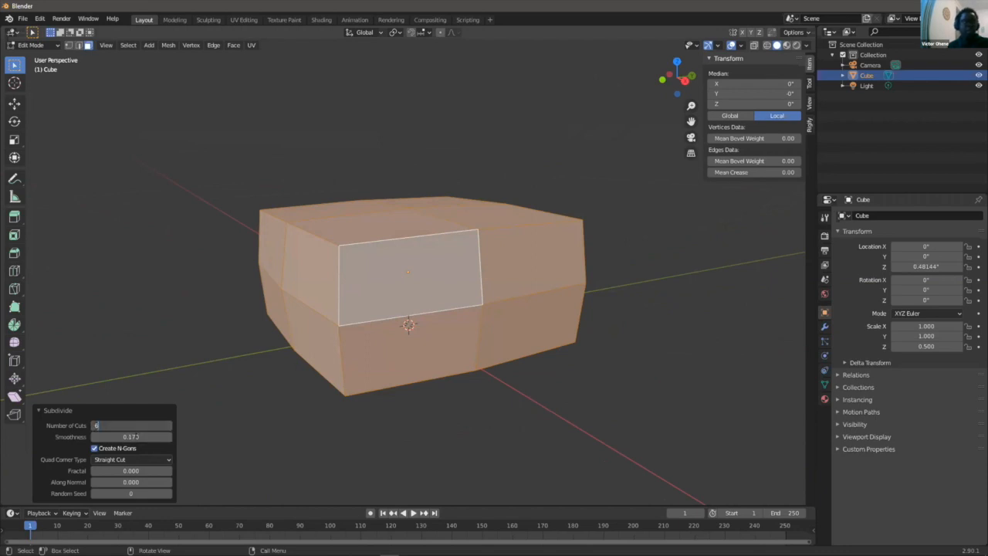
click(135, 436)
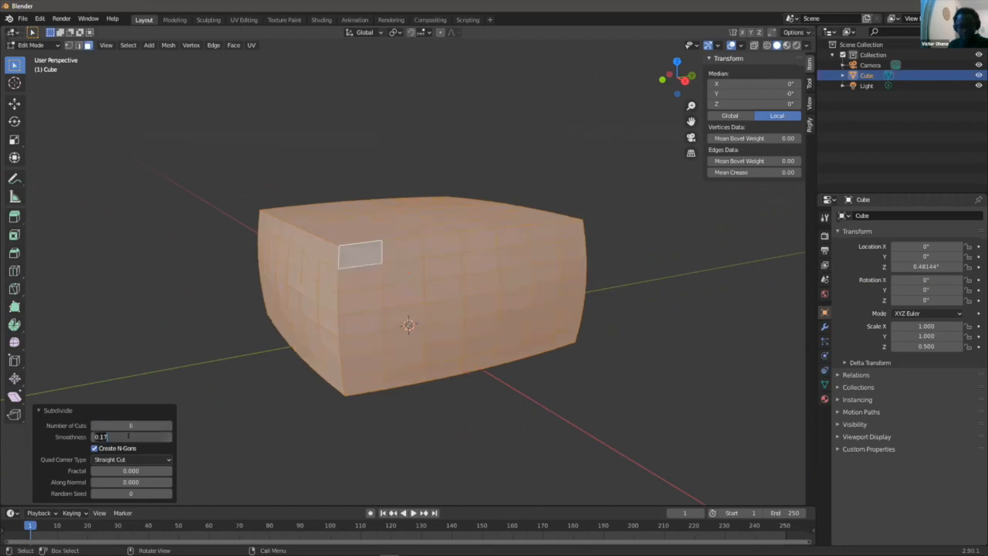
key(BackSpace)
key(BackSpace)
key(BackSpace)
key(Tab)
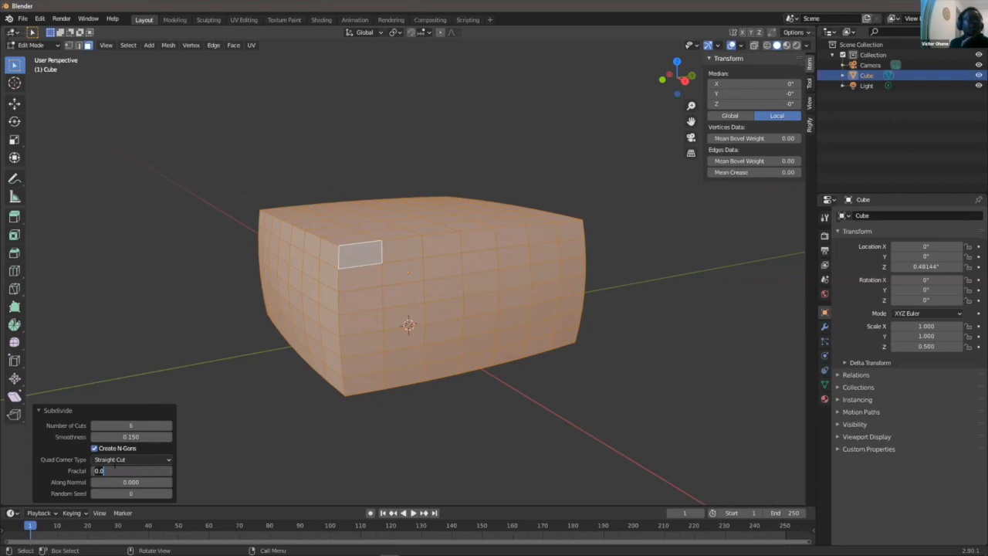
key(Return)
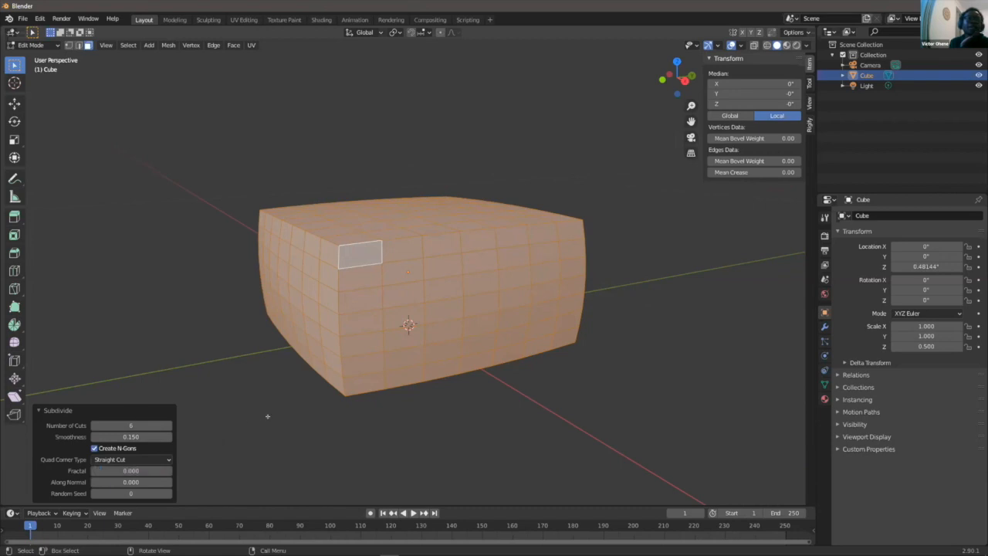
click(268, 416)
- Switch to vertex select mode, toggle X-ray on and off, and box-select the block's upper vertices with X-ray off
middle_drag(347, 333, 439, 306)
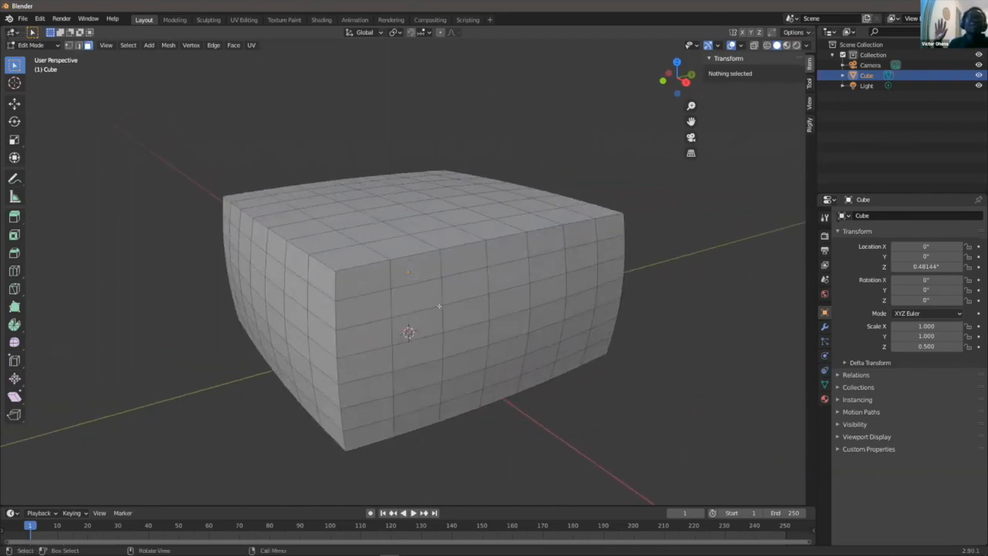
middle_drag(408, 268, 430, 260)
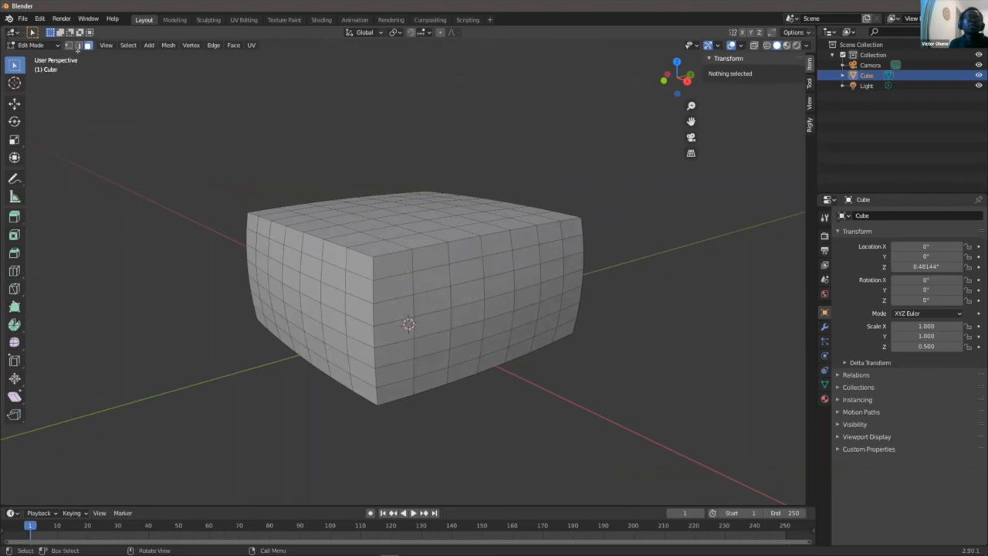
click(68, 45)
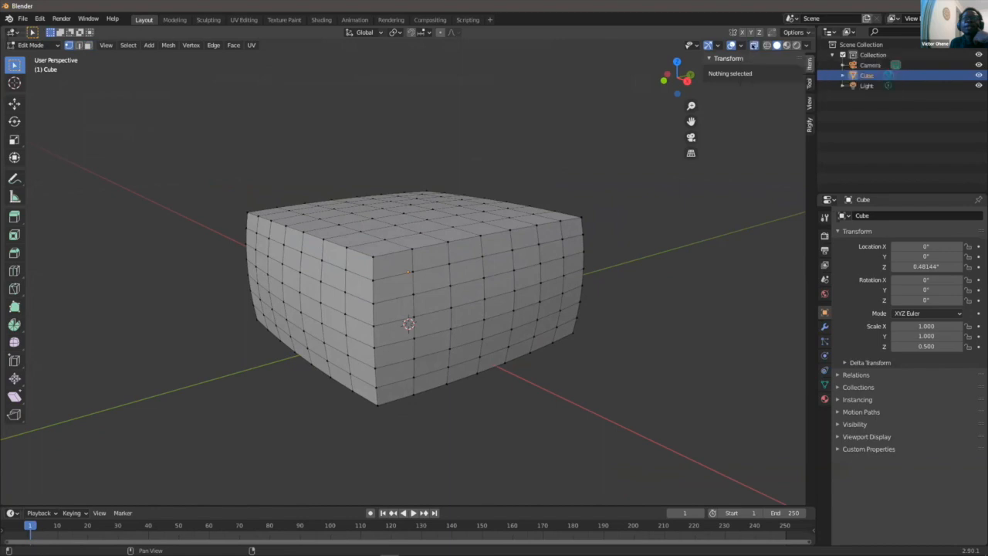
click(754, 44)
mouse_move(581, 194)
middle_down()
mouse_move(595, 172)
mouse_move(602, 177)
mouse_move(571, 177)
mouse_move(589, 179)
middle_up()
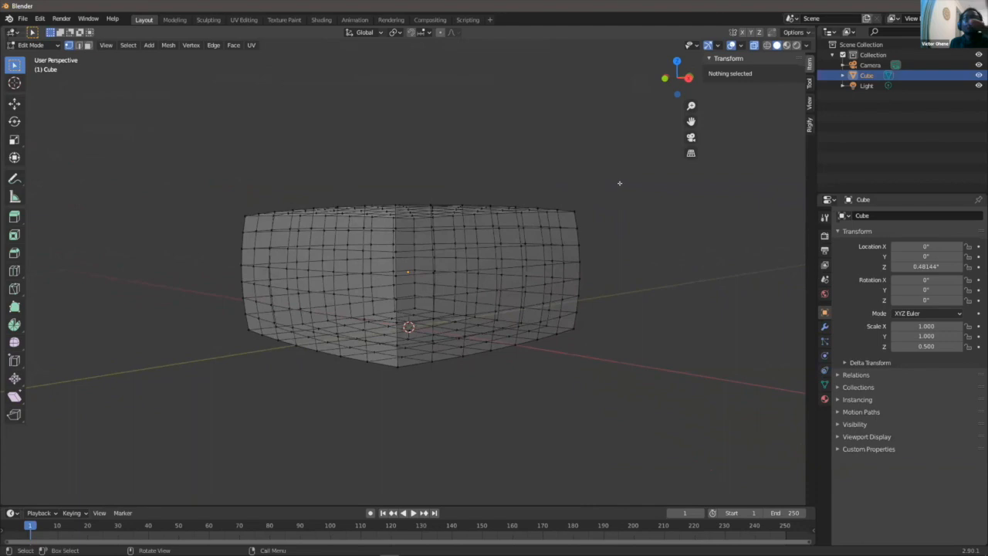
click(754, 45)
drag(612, 183, 362, 236)
middle_drag(363, 236, 391, 283)
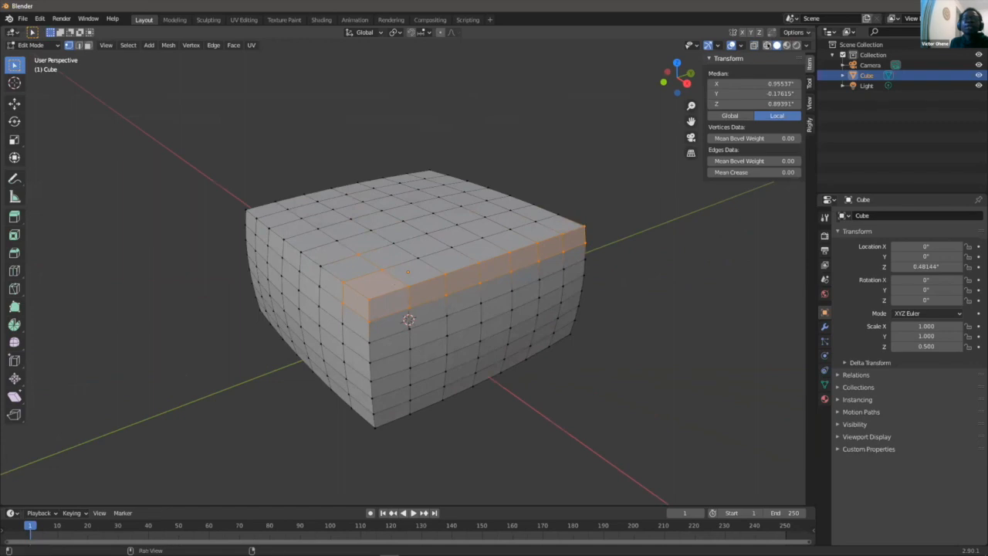
- Switch to wireframe display and box-select the block's top two rows of vertices through the mesh from the right orthographic view
key(shift+z)
mouse_move(586, 231)
middle_down()
mouse_move(628, 152)
mouse_move(546, 186)
mouse_move(640, 154)
middle_up()
drag(640, 154, 234, 224)
middle_drag(234, 223, 215, 201)
click(670, 77)
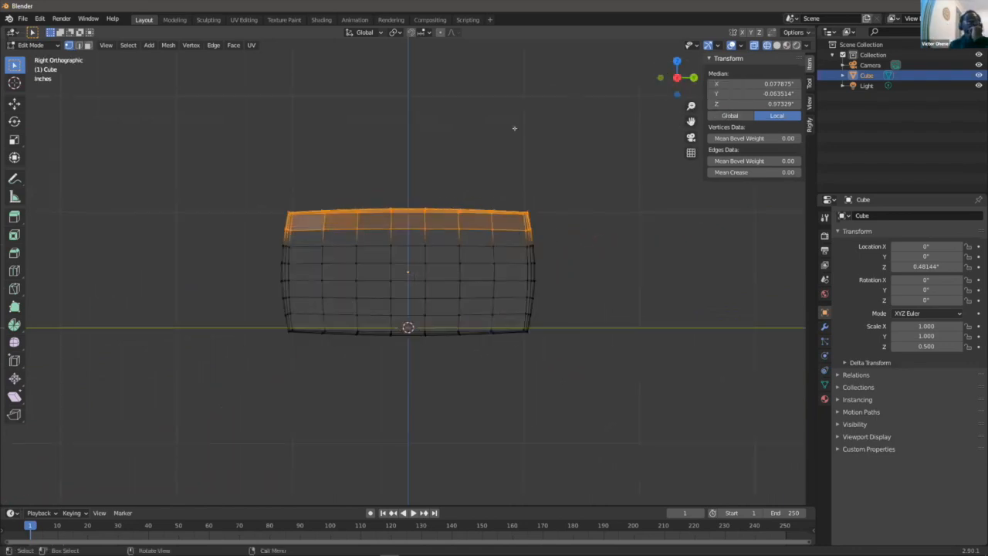
drag(591, 161, 233, 234)
middle_drag(233, 233, 415, 282)
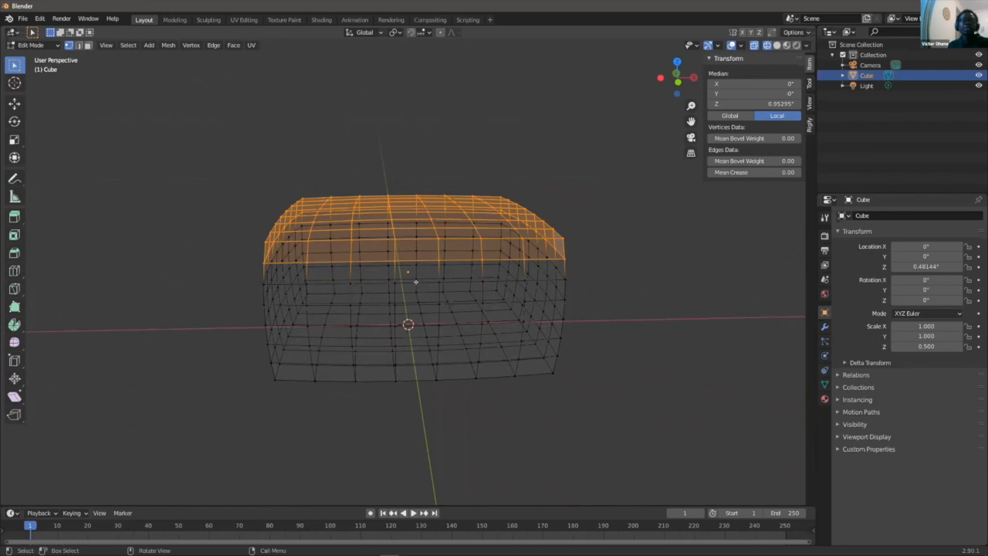
- Duplicate the selected top layer in place and separate the copy into its own object by selection
key(shift+d)
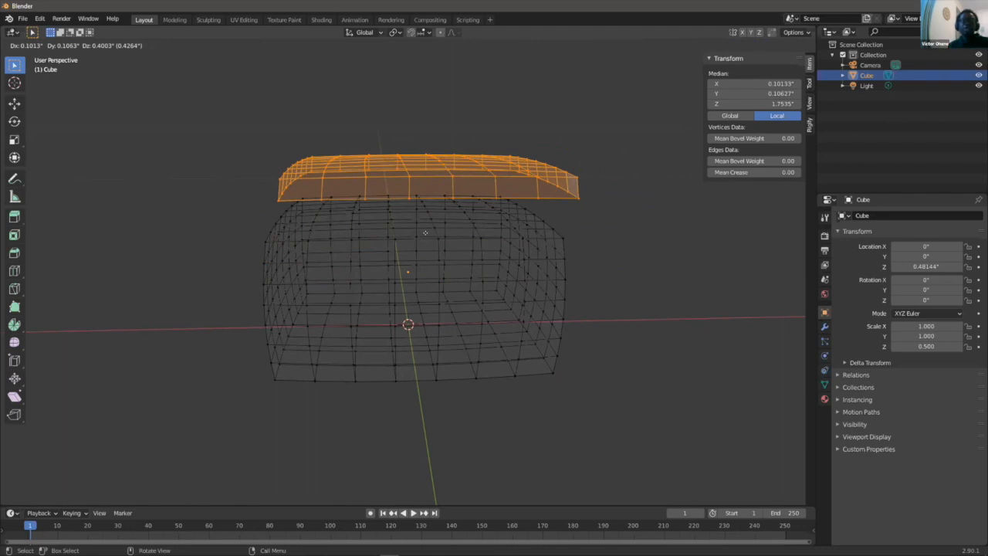
key(Escape)
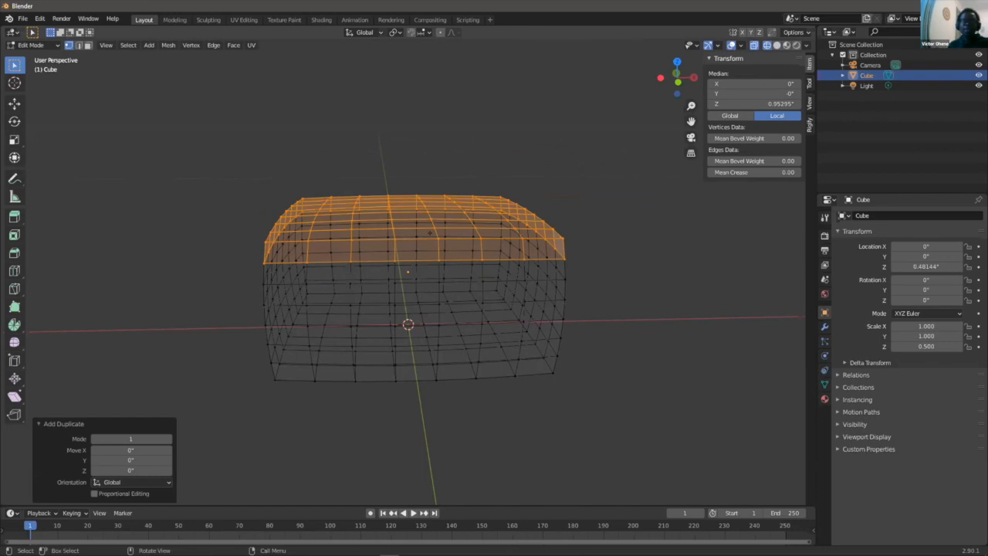
key(p)
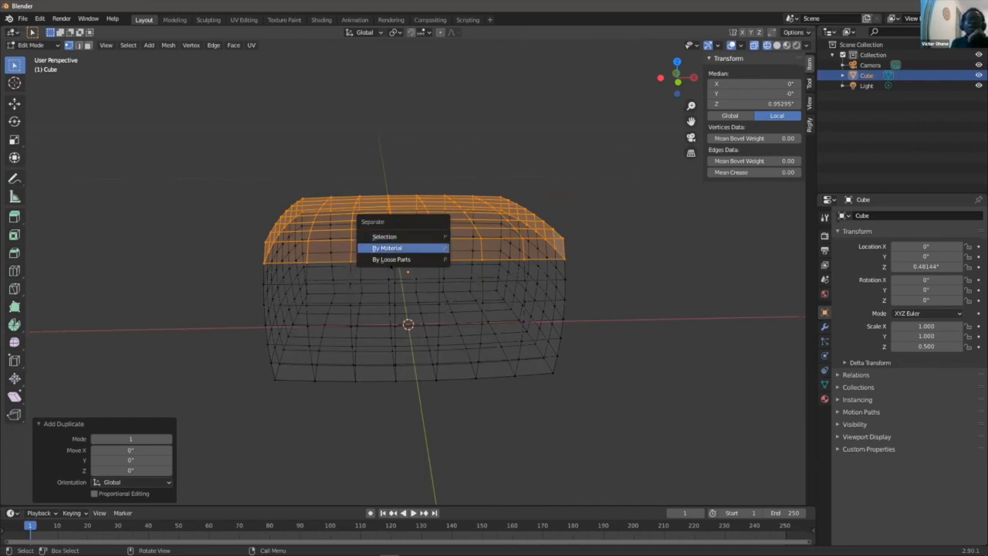
click(394, 236)
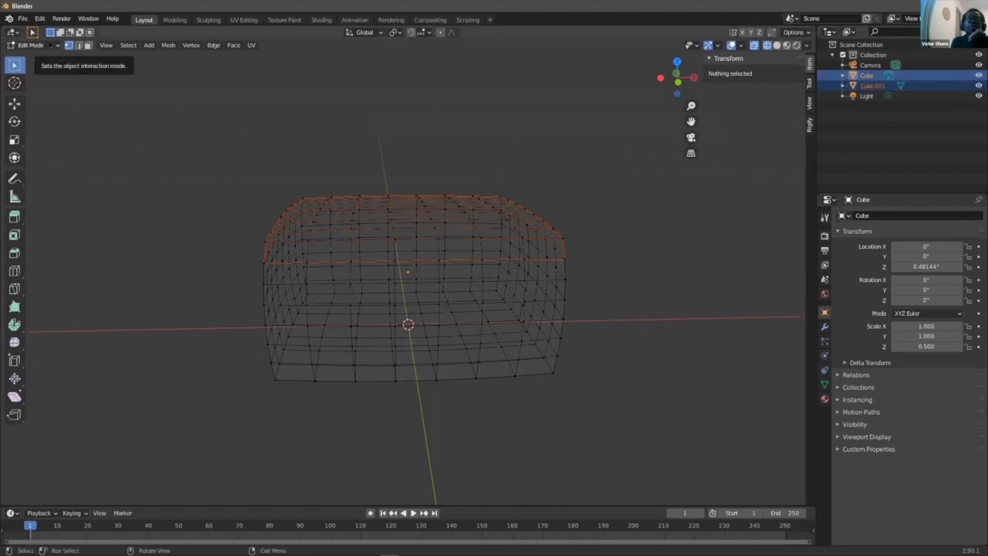
- Return to Object Mode, turn off X-ray, deselect both objects and display them in solid shading
click(51, 46)
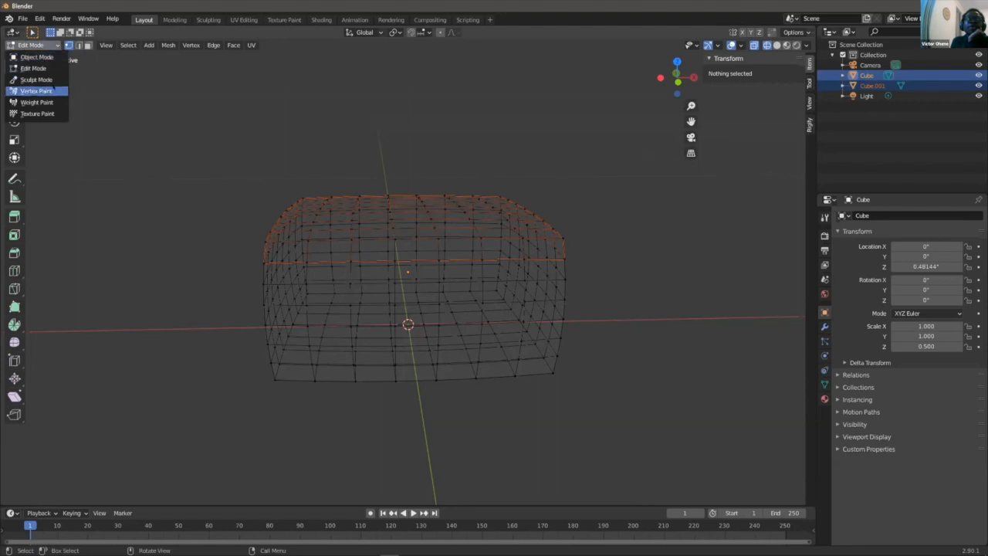
click(36, 58)
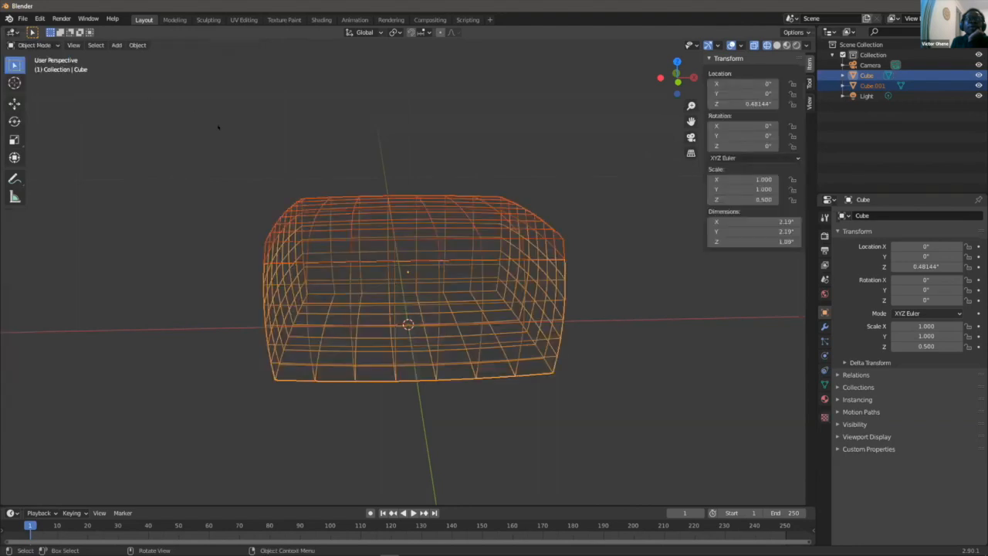
click(754, 45)
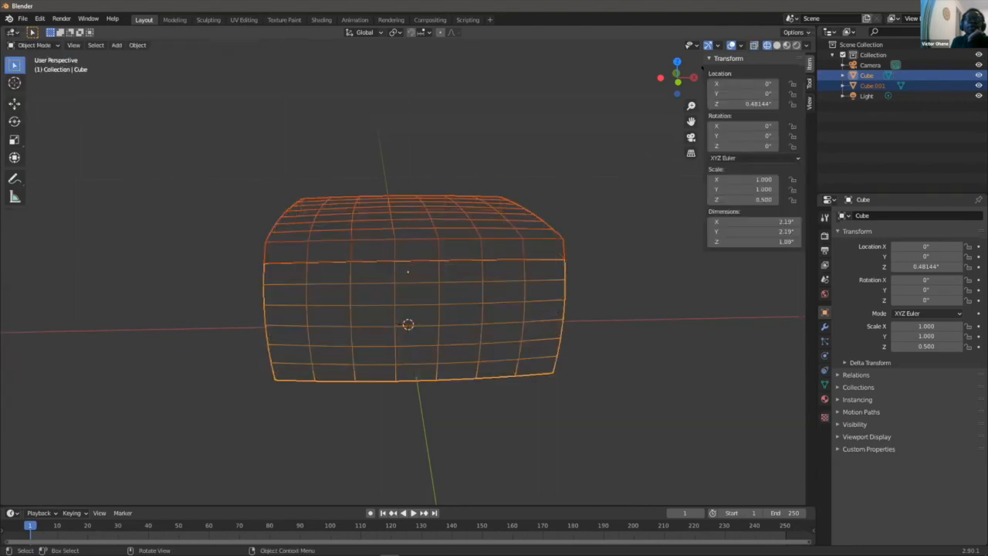
click(505, 134)
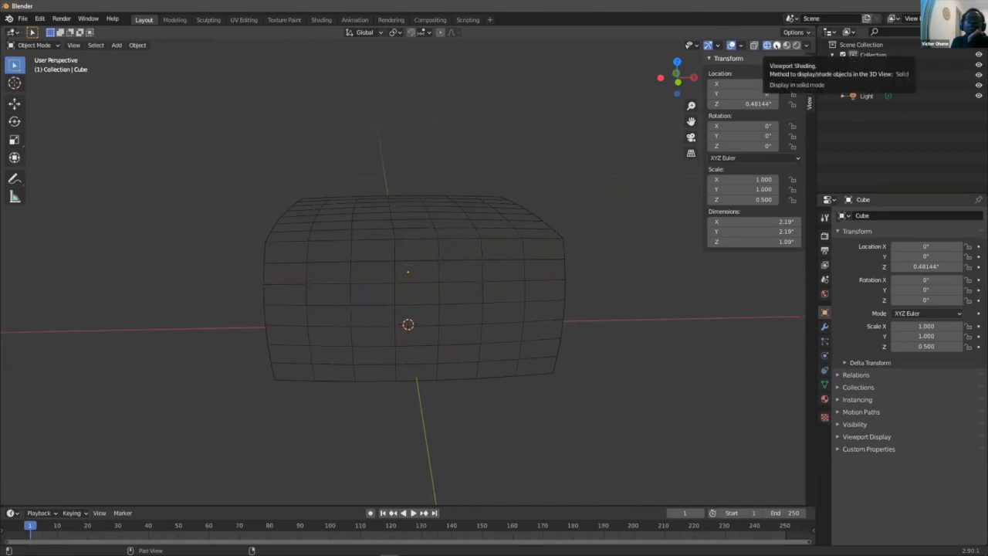
click(776, 45)
mouse_move(437, 125)
middle_down()
mouse_move(476, 126)
mouse_move(502, 88)
mouse_move(464, 133)
middle_up()
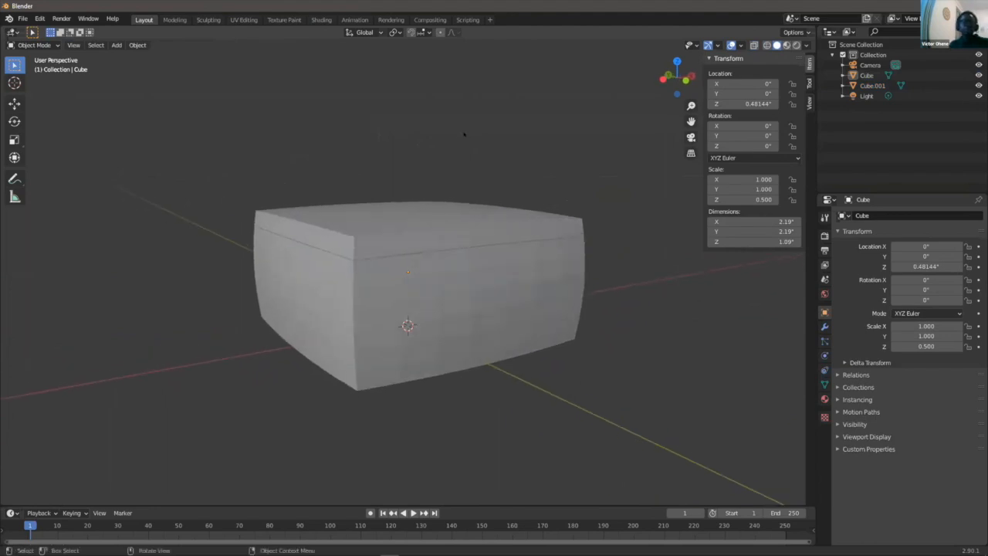
- Compare the block's mesh with the separated top layer by switching between Edit Mode and Object Mode
key(Tab)
key(Tab)
key(Tab)
key(Tab)
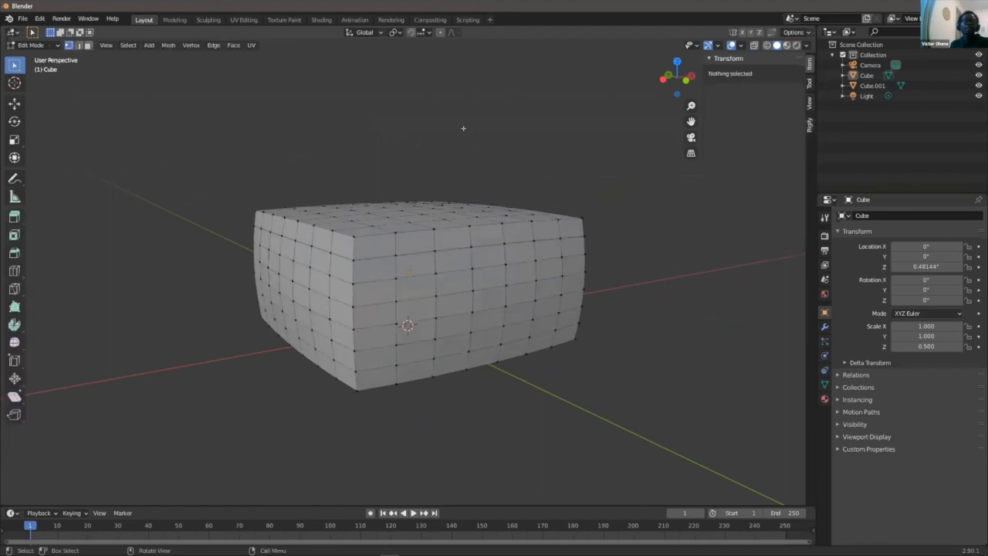
key(Tab)
key(Tab)
middle_drag(463, 226, 408, 223)
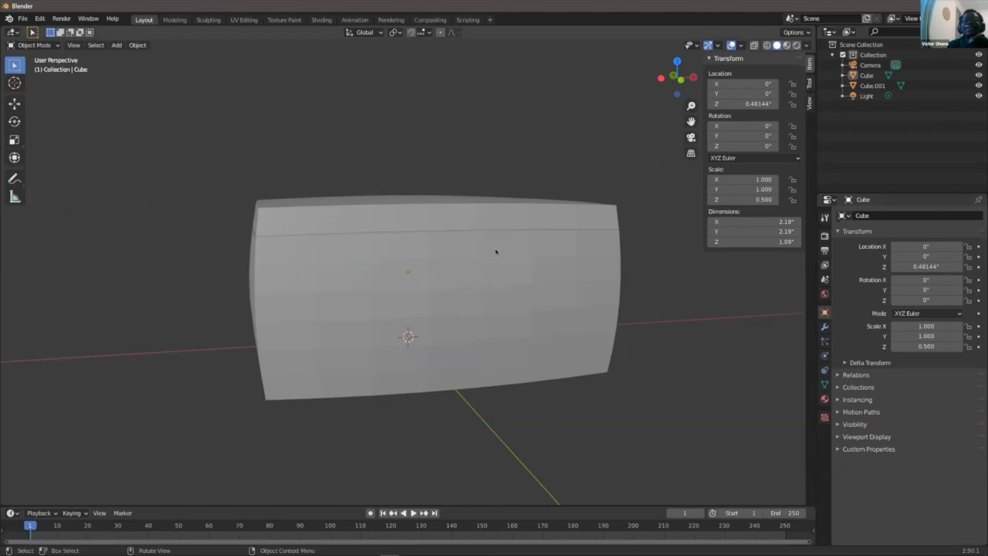
- Rename the main block object as Brownie
middle_drag(496, 259, 522, 267)
scroll(346, 218, up, 2)
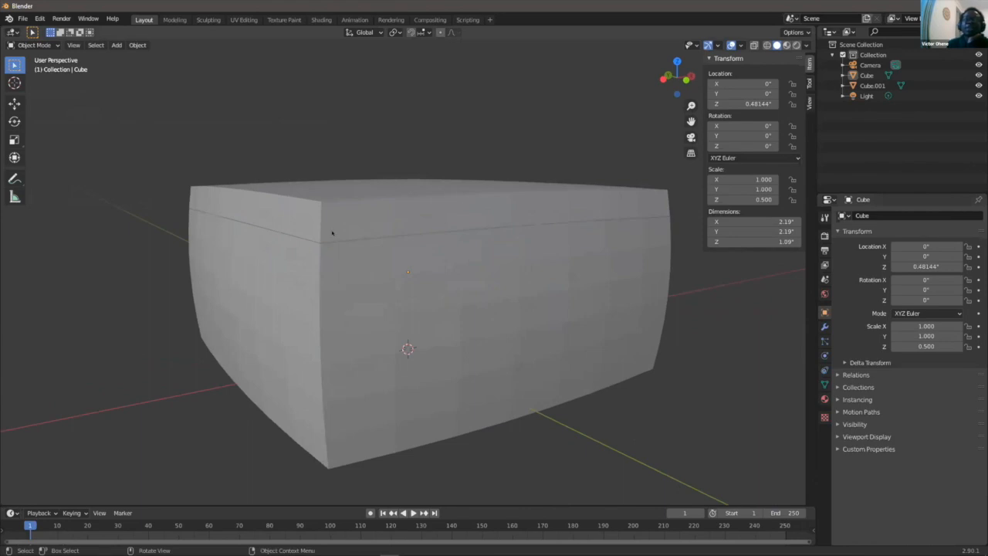
scroll(332, 232, down, 2)
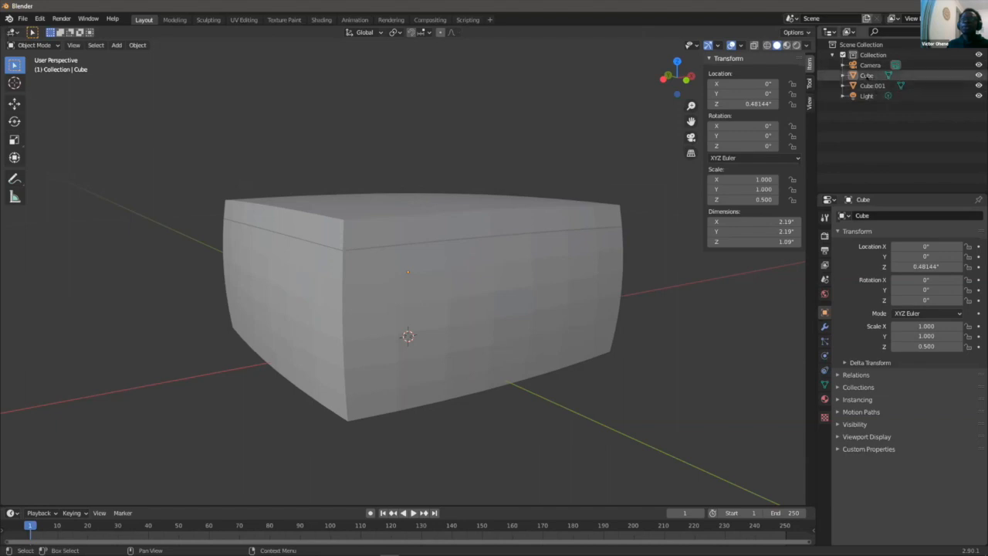
click(868, 75)
text(Brownie)
key(Return)
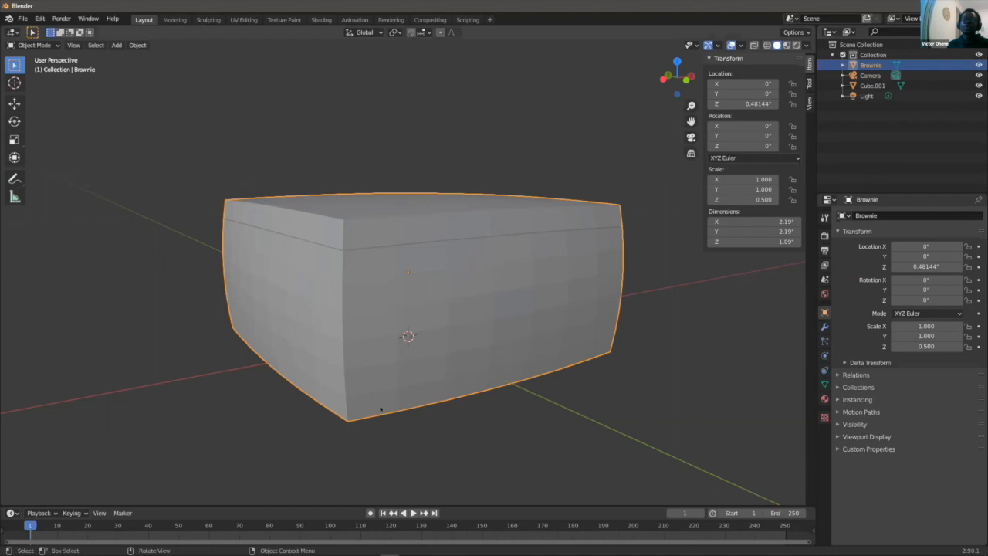
- Rename the separated top layer as Topping and deselect it
click(872, 85)
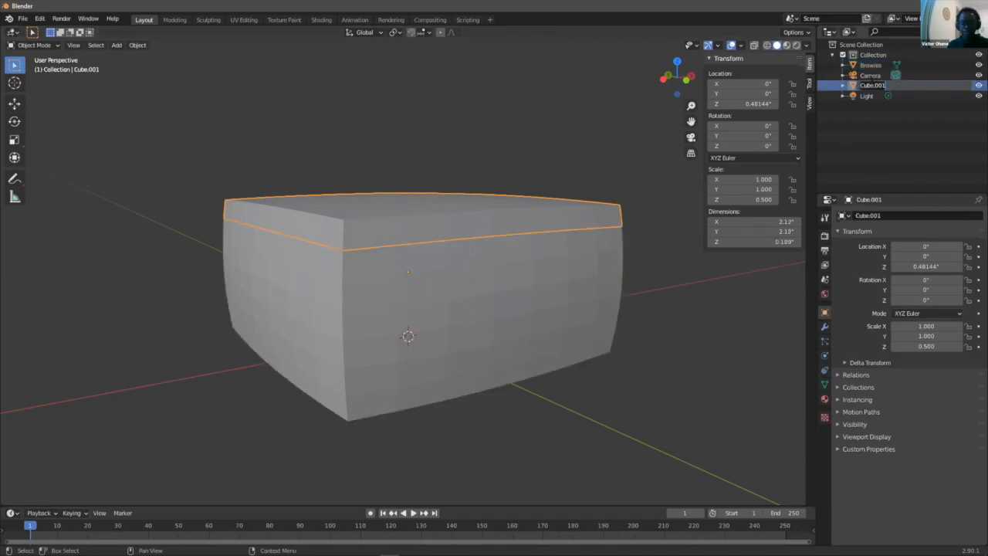
text(Topping)
key(Return)
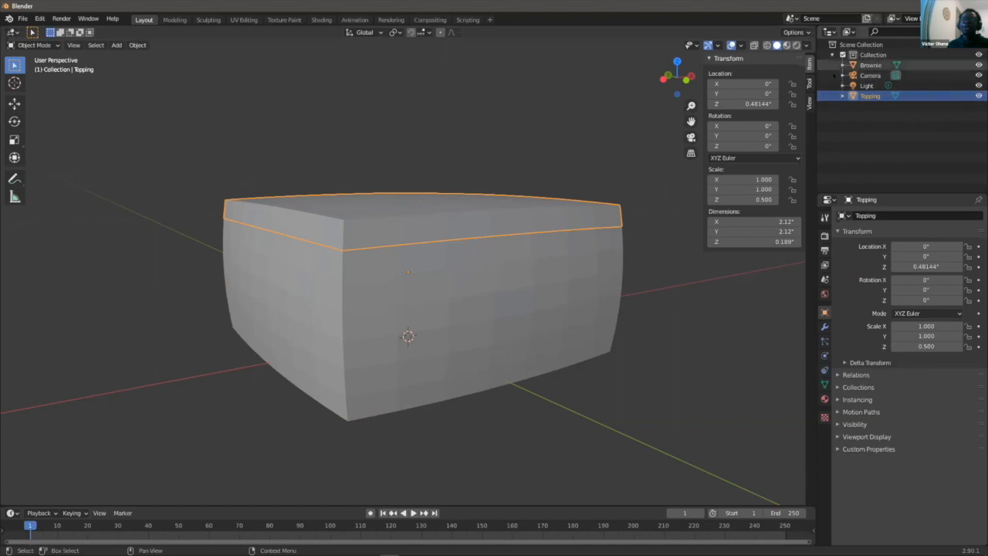
click(618, 160)
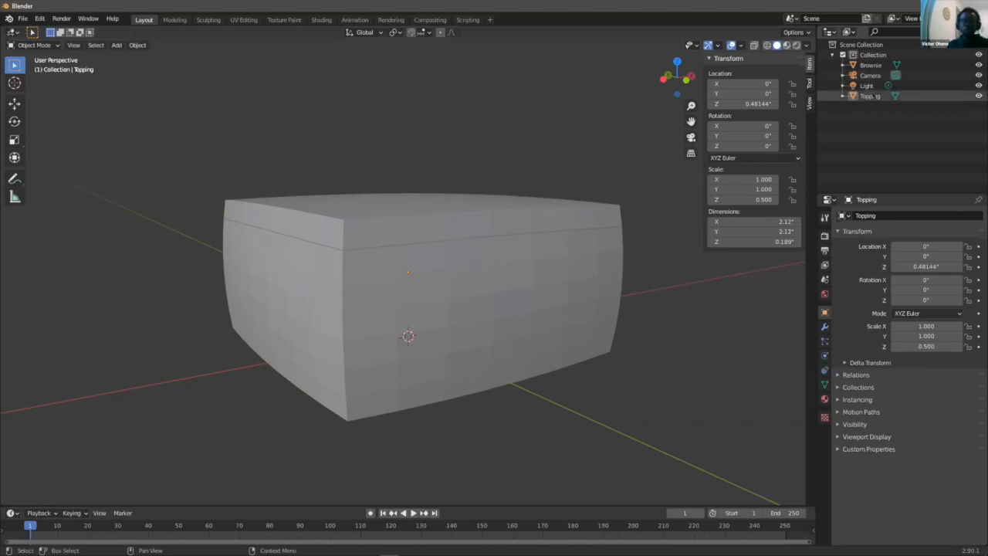
- Select both Topping and Brownie and move them into a new collection named Dessert
click(880, 95)
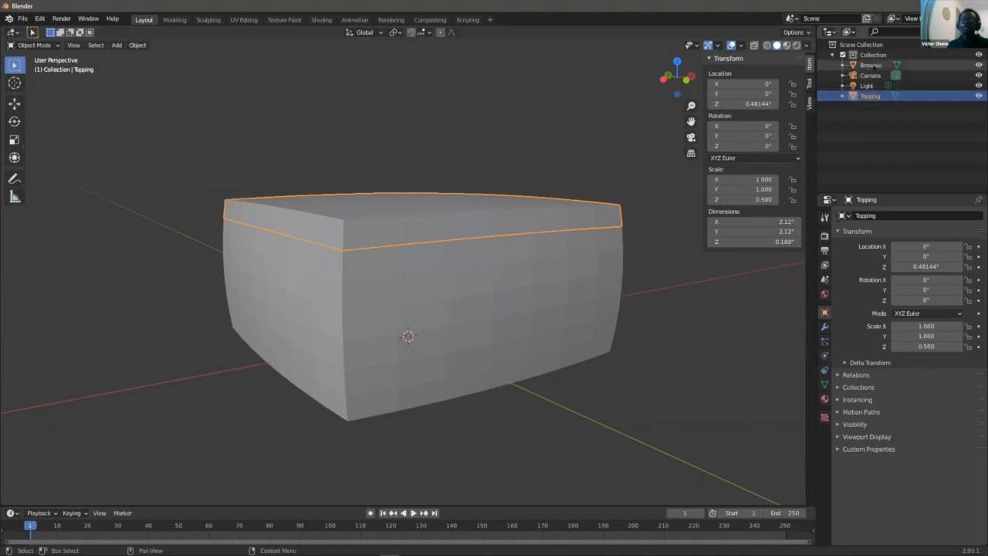
ctrl+click(871, 65)
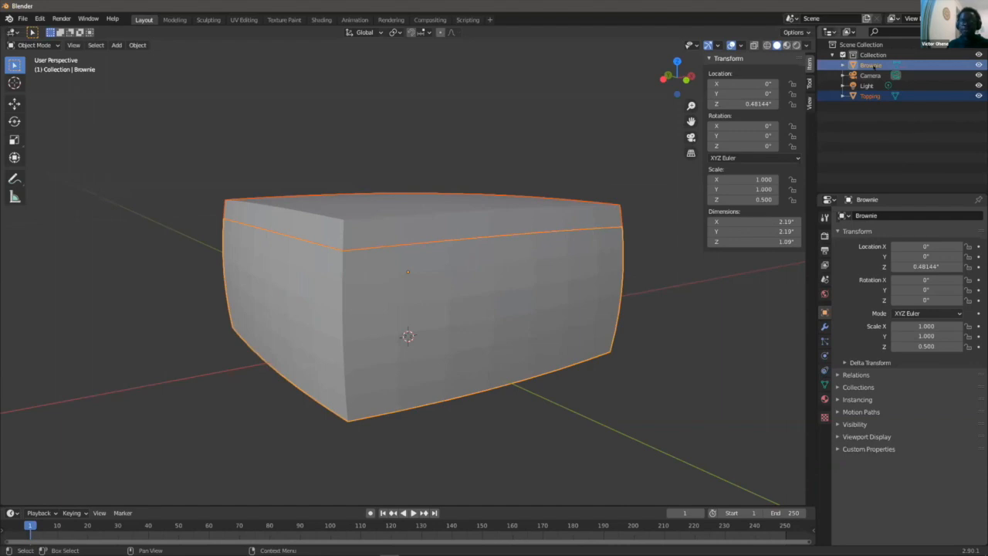
key(m)
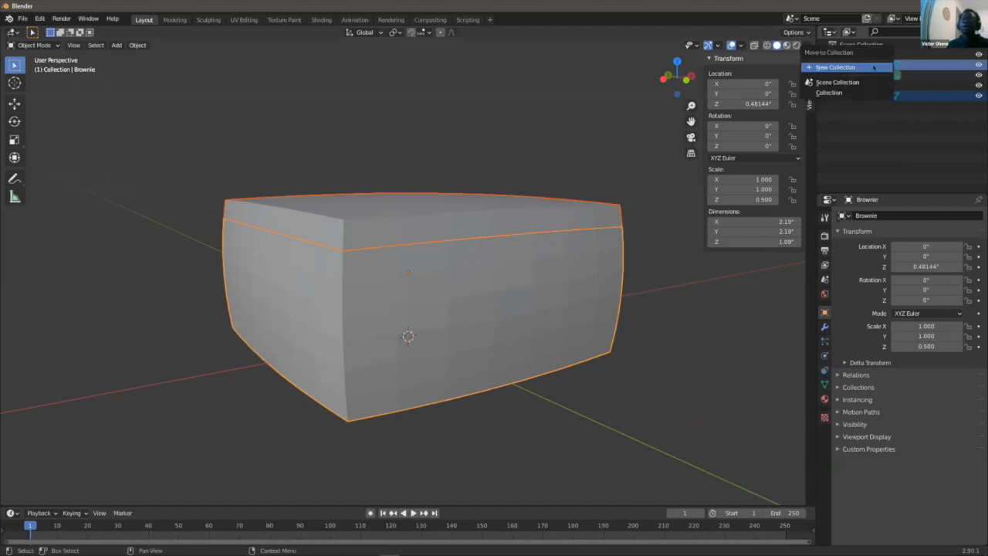
click(873, 67)
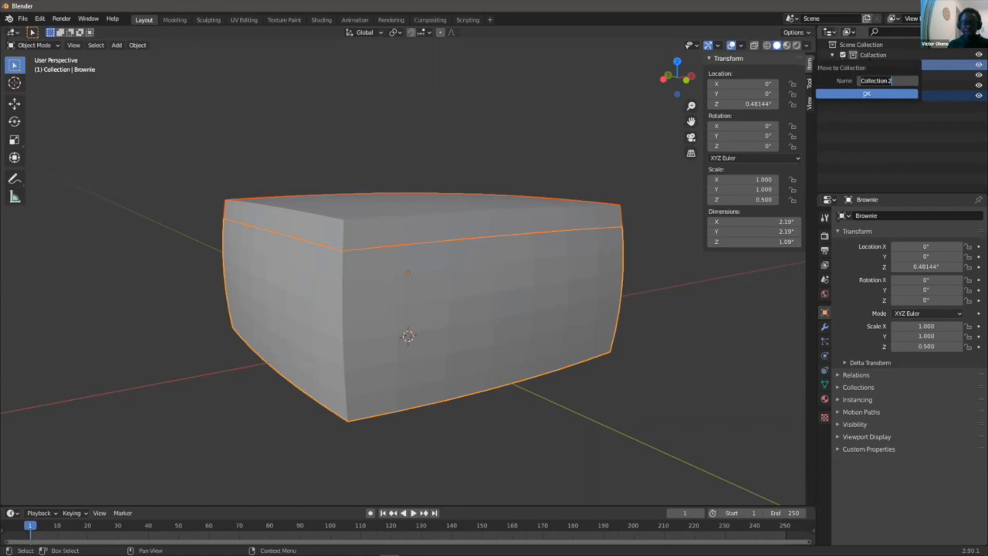
text(Dese)
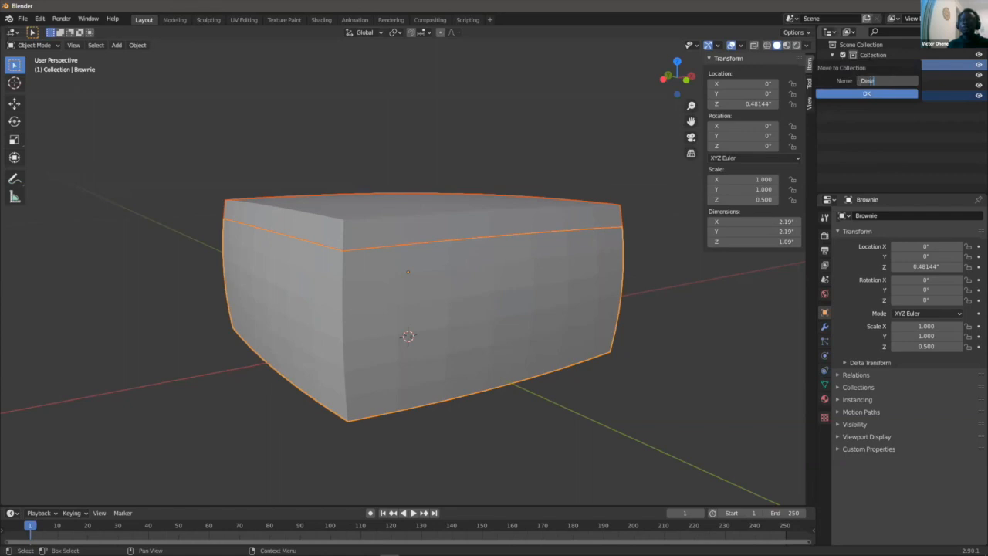
key(BackSpace)
key(BackSpace)
key(BackSpace)
text(essert)
key(Return)
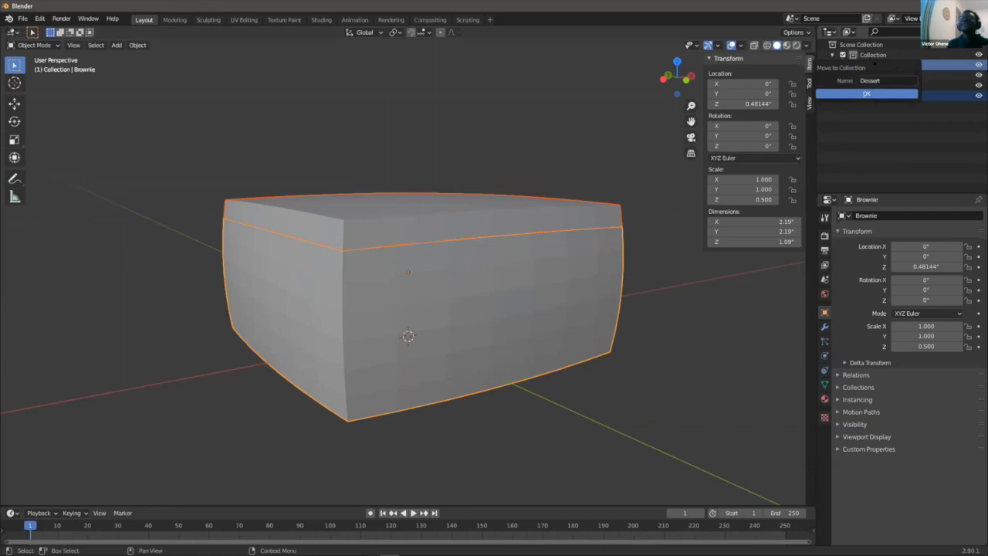
click(860, 93)
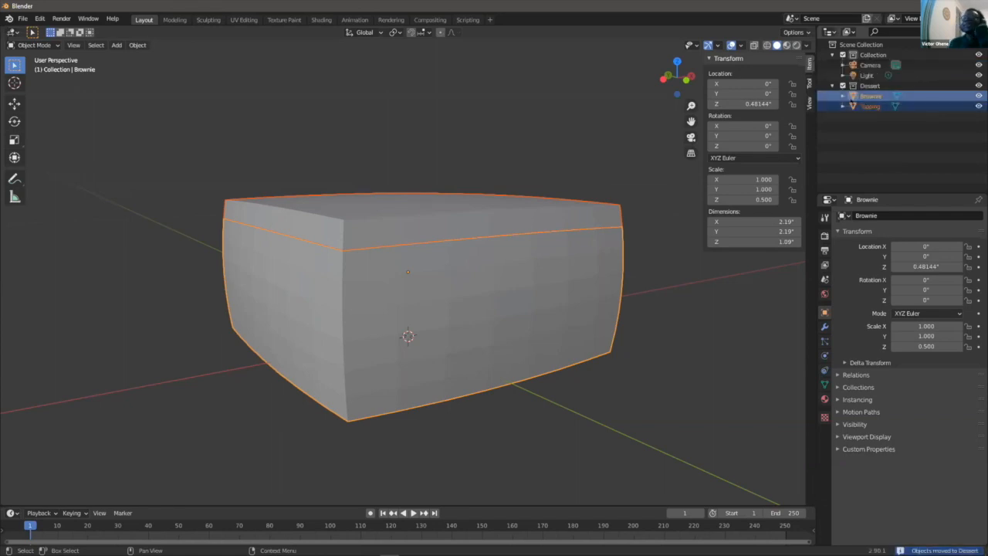
- Toggle the Dessert collection's visibility off and on to check its contents, and deselect the objects
click(978, 85)
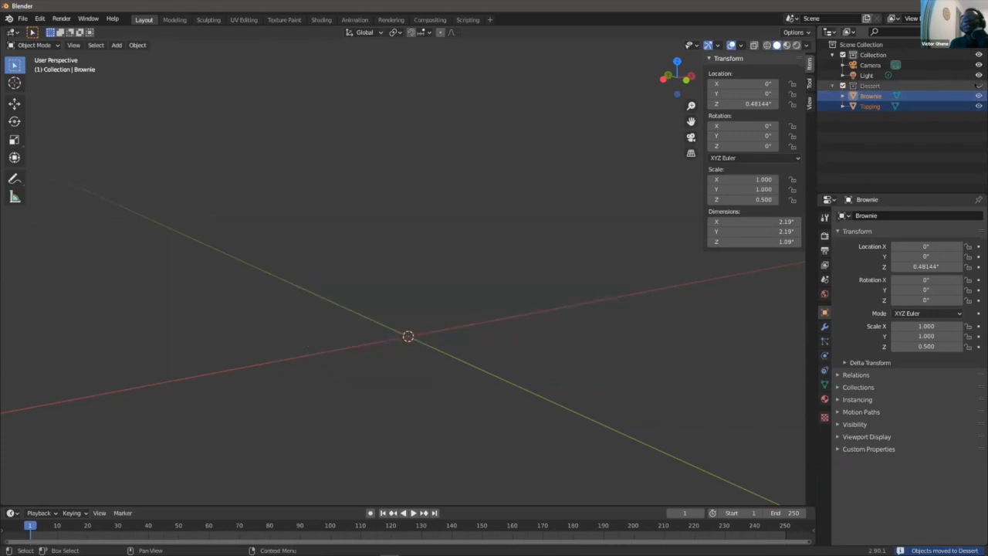
click(979, 85)
click(979, 84)
click(978, 85)
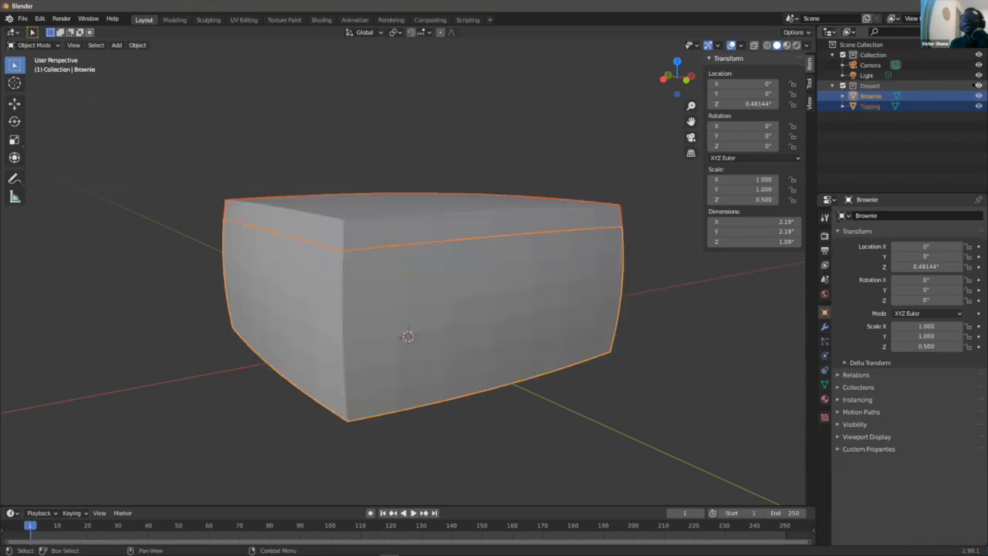
click(669, 307)
- Select the Topping object on the brownie and enter Edit Mode to work on its mesh
middle_drag(584, 283, 403, 285)
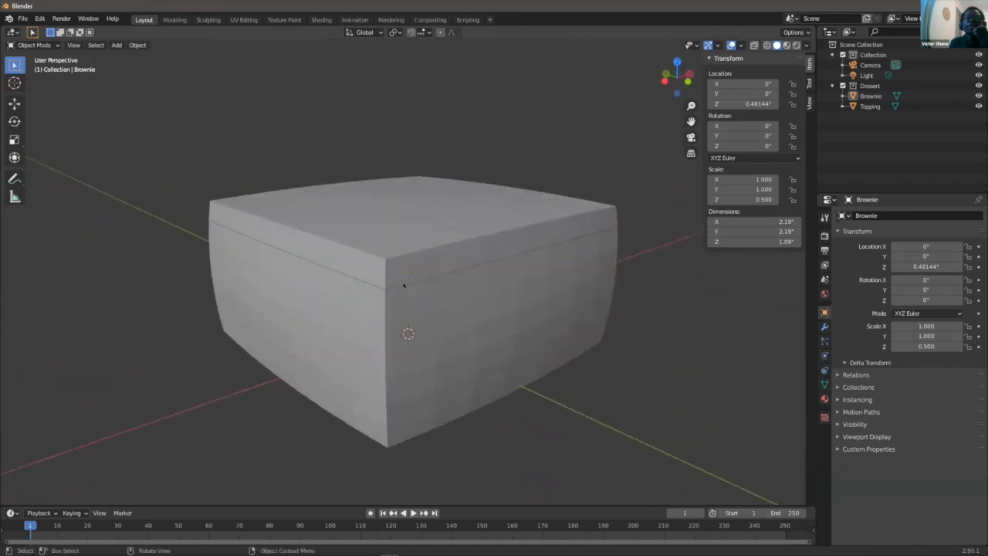
scroll(402, 286, up, 2)
click(371, 261)
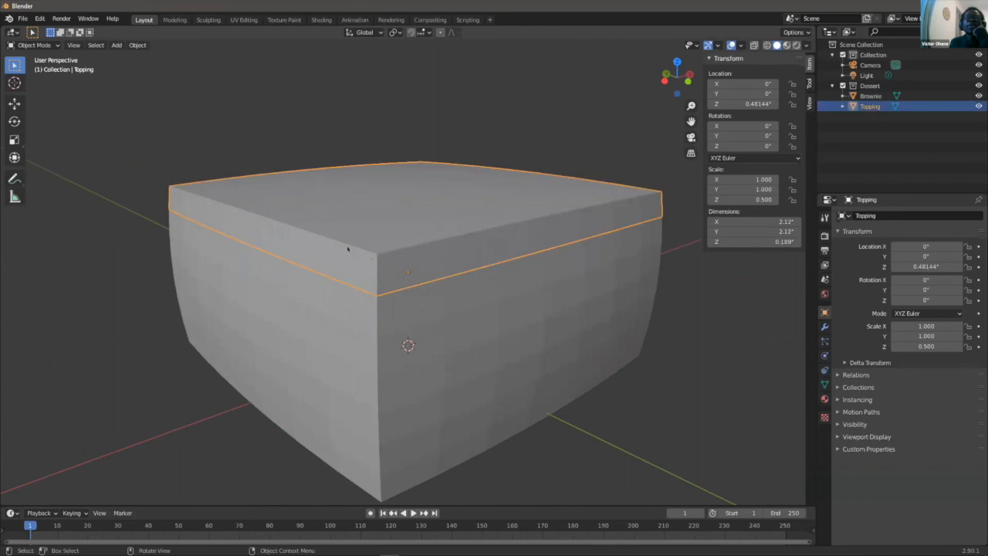
scroll(421, 250, down, 1)
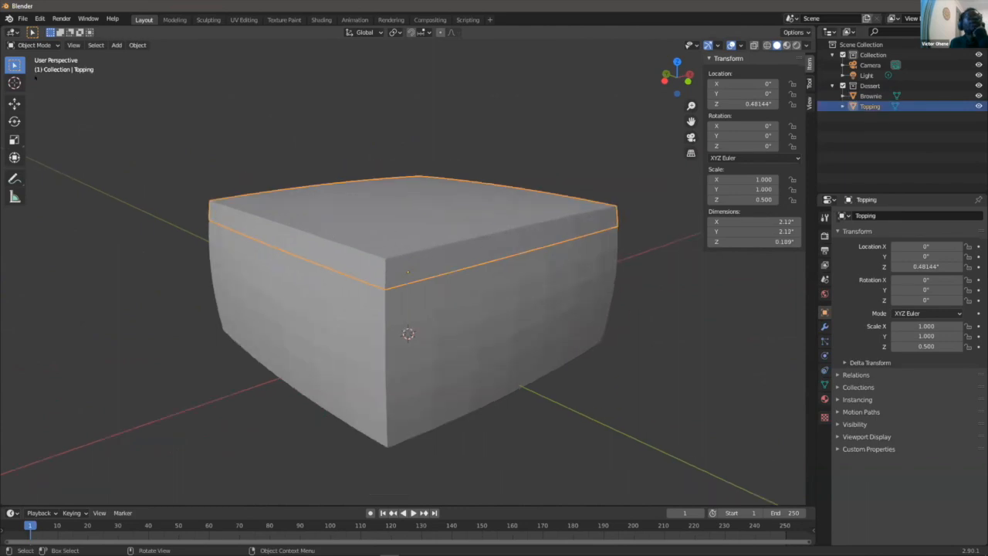
click(34, 45)
click(31, 68)
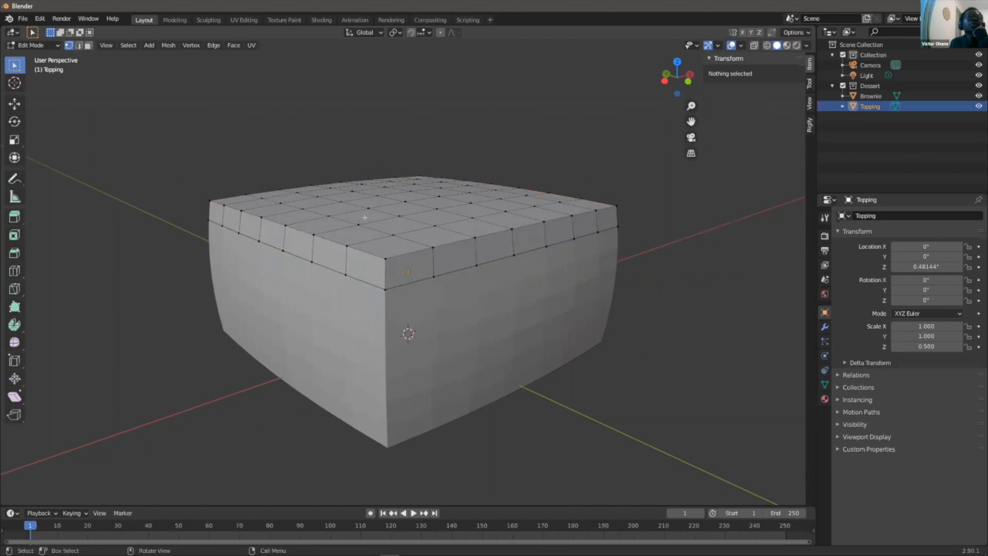
mouse_move(423, 283)
middle_down()
mouse_move(414, 258)
mouse_move(408, 274)
middle_up()
scroll(398, 257, up, 1)
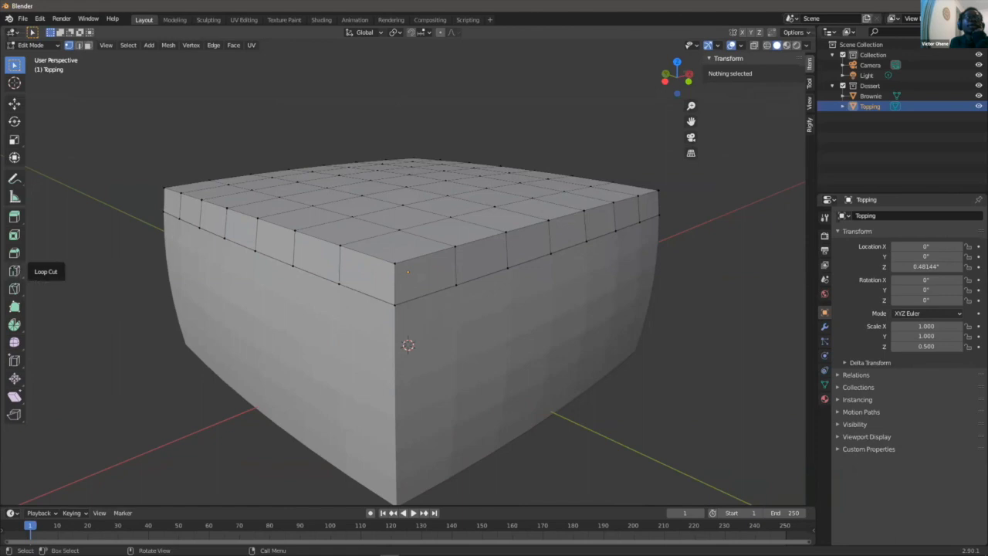
- Add single loop cuts running along the X axis between the topping's existing edges, undoing the last misplaced one
click(14, 270)
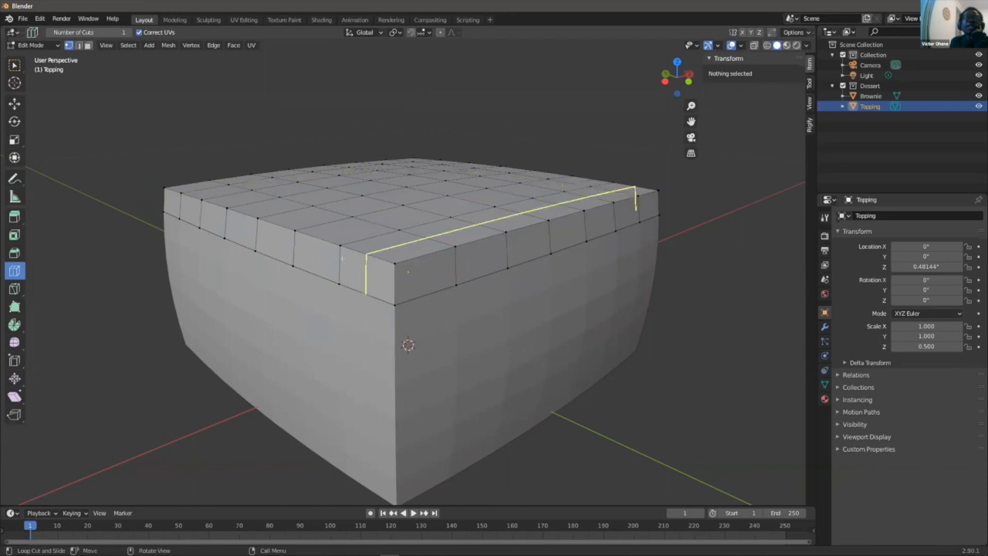
mouse_move(363, 274)
mouse_down()
mouse_move(354, 284)
mouse_move(368, 291)
mouse_move(349, 275)
mouse_move(364, 282)
mouse_move(355, 279)
mouse_up()
drag(314, 252, 320, 263)
drag(329, 267, 318, 259)
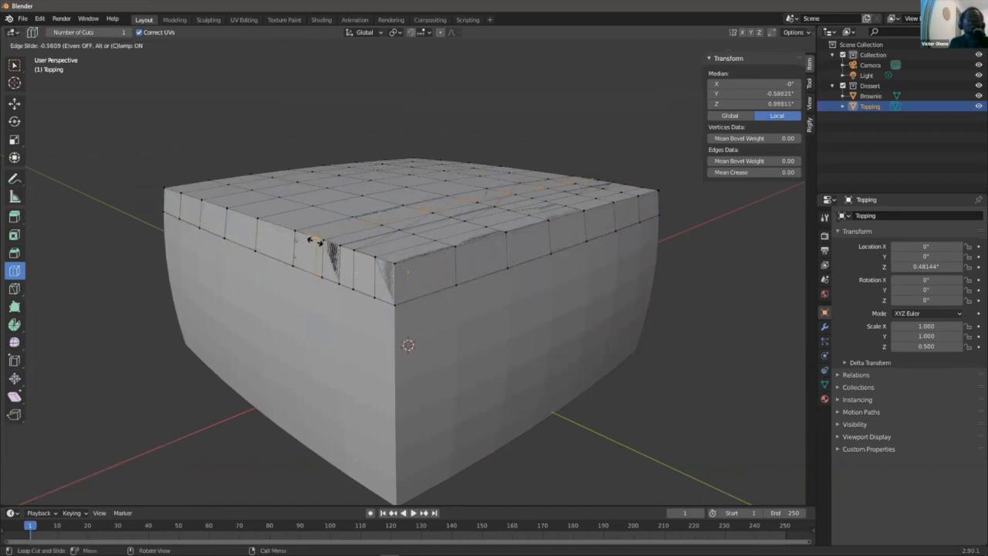
drag(313, 241, 186, 199)
key(ctrl+z)
- Add single loop cuts running along the Y axis across the topping and collapse the Loop Cut and Slide settings
drag(413, 256, 471, 258)
drag(526, 235, 514, 252)
drag(557, 228, 568, 240)
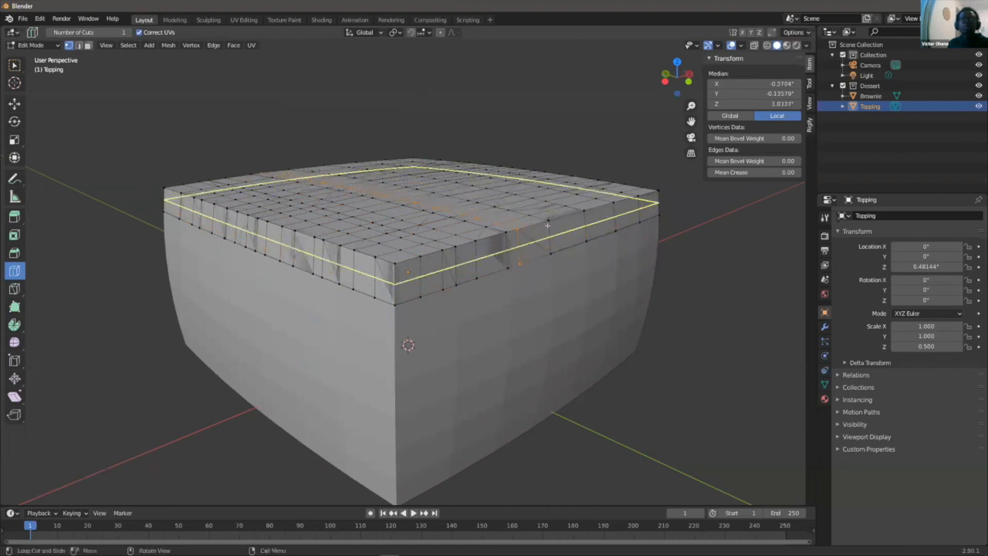
drag(540, 240, 643, 214)
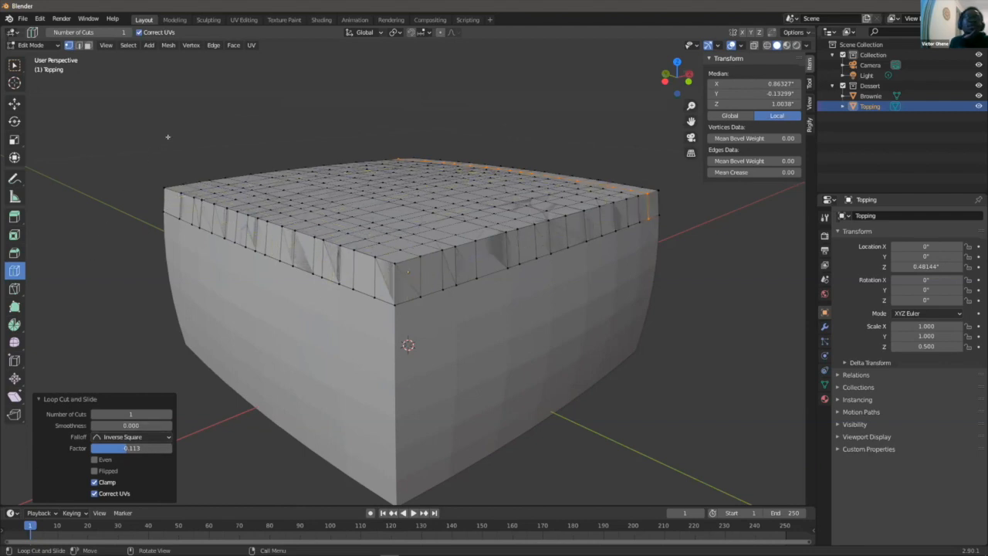
click(38, 399)
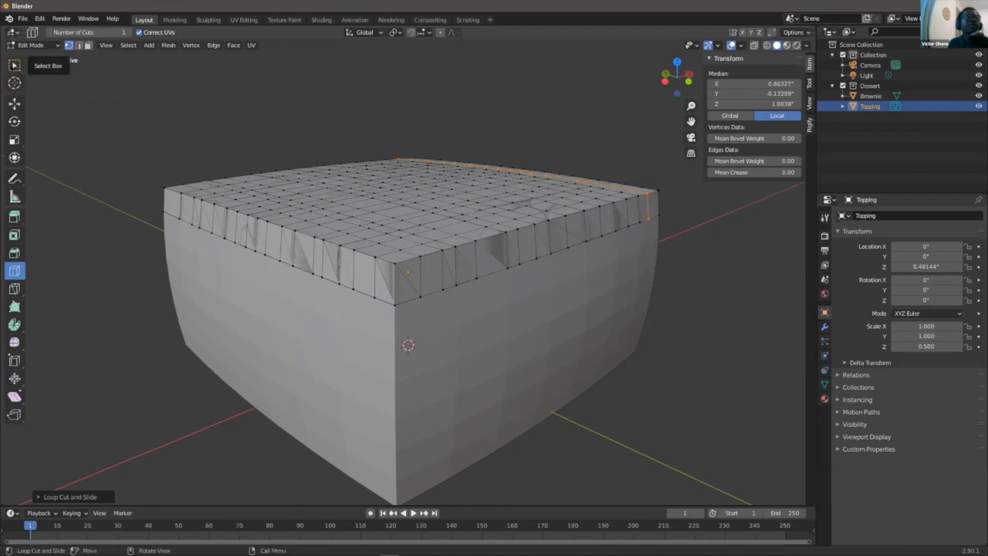
- Return to the Select Box tool, clear the selection and select one vertex on the topping's top surface
click(14, 64)
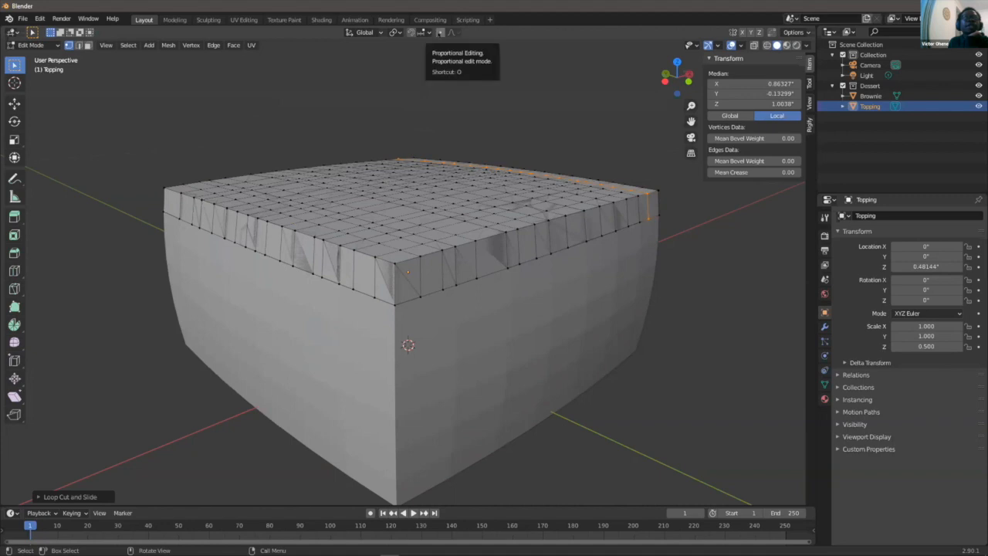
click(510, 109)
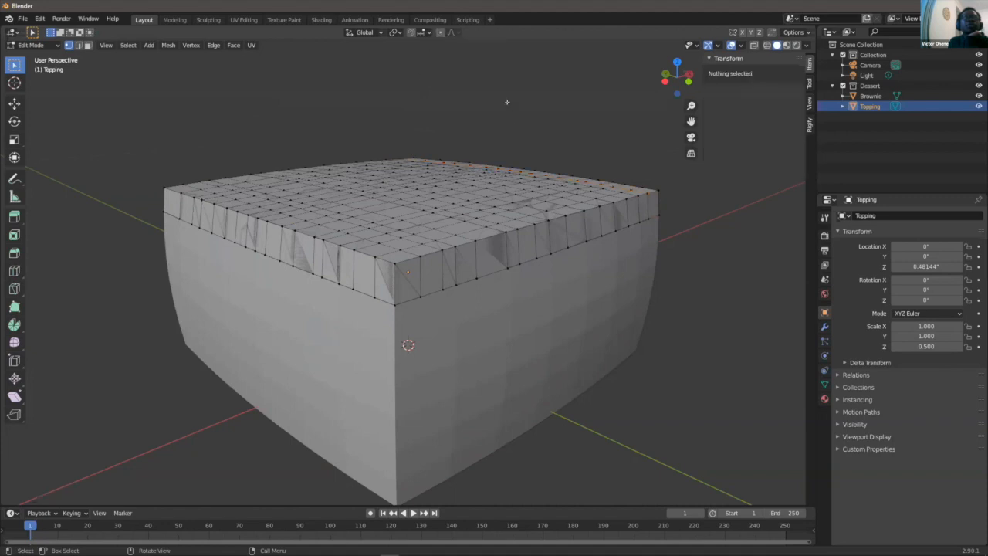
click(400, 220)
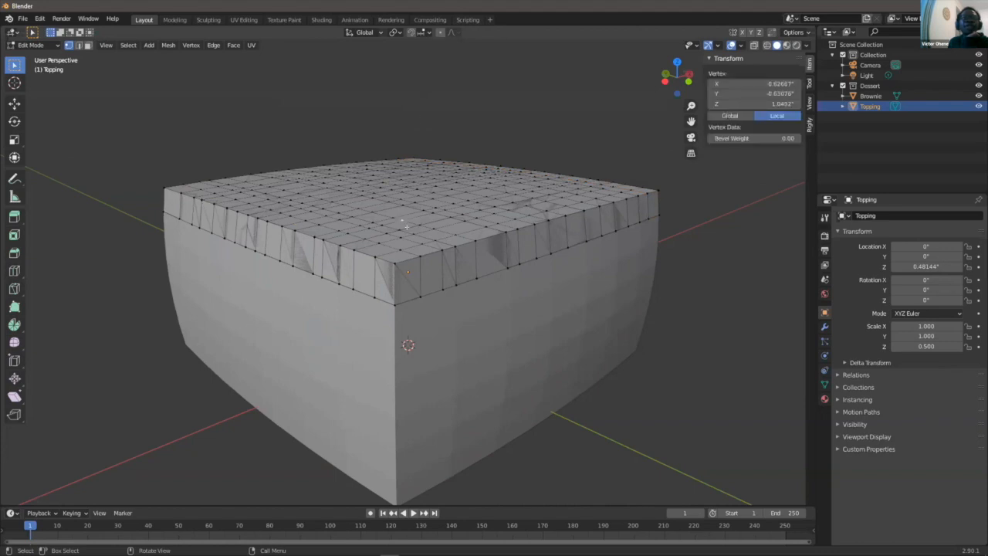
- Try to move the single top vertex along the Z axis without proportional editing
key(g)
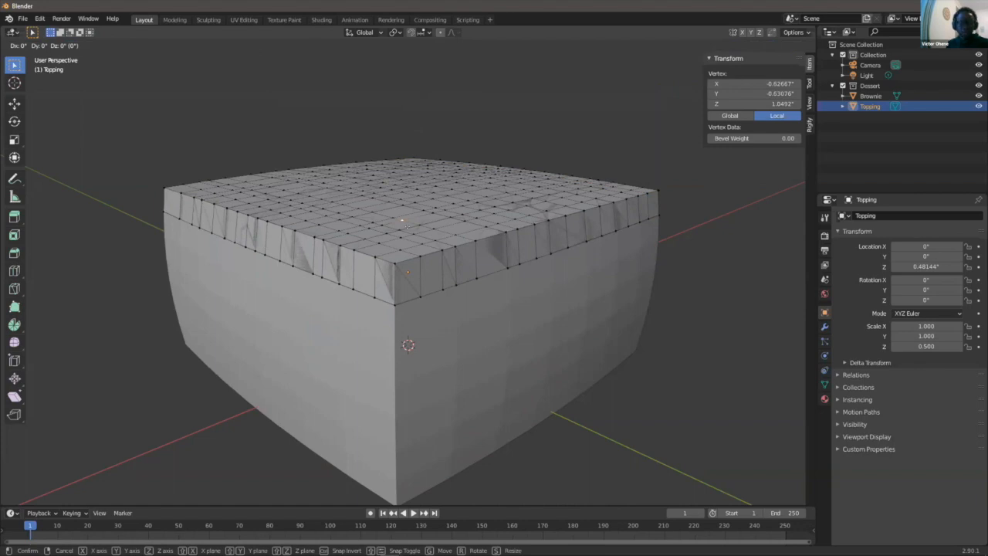
key(z)
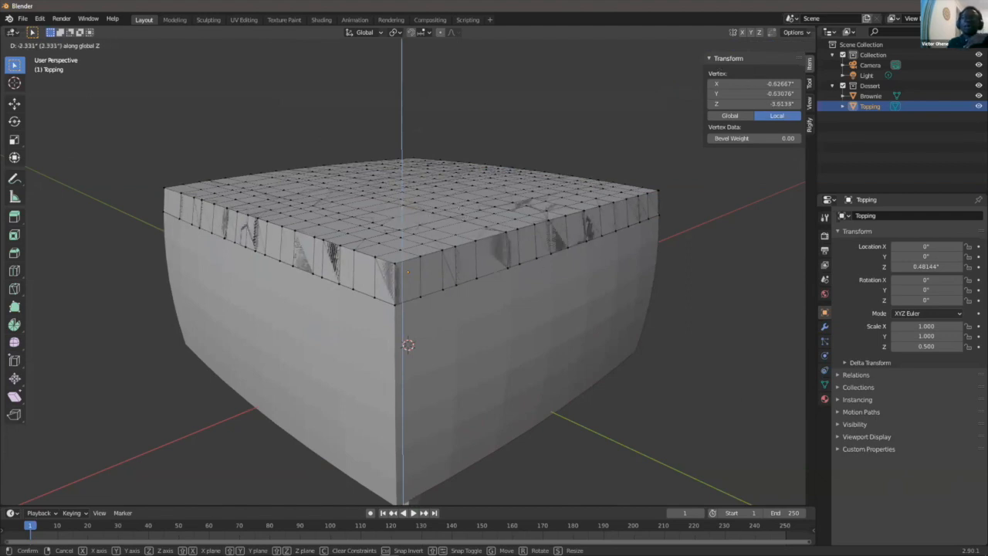
click(472, 185)
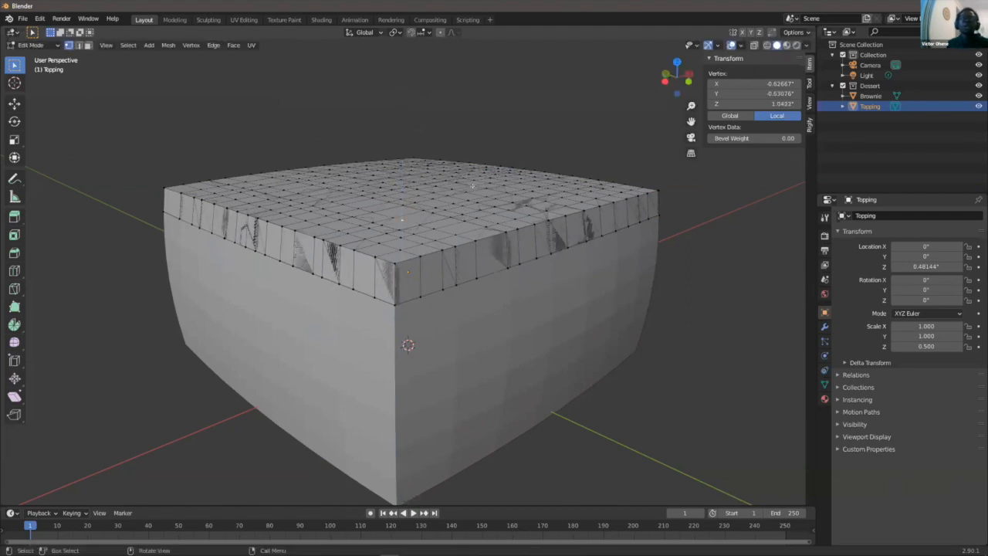
- Enable proportional editing and try moving the top vertex with various influence sizes, leaving the proportional size at 0.01
click(440, 31)
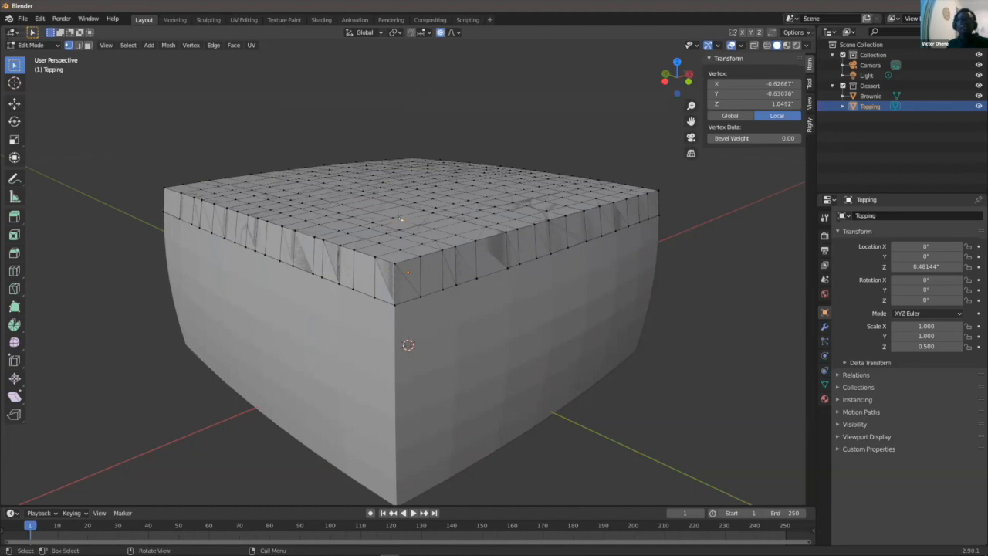
key(g)
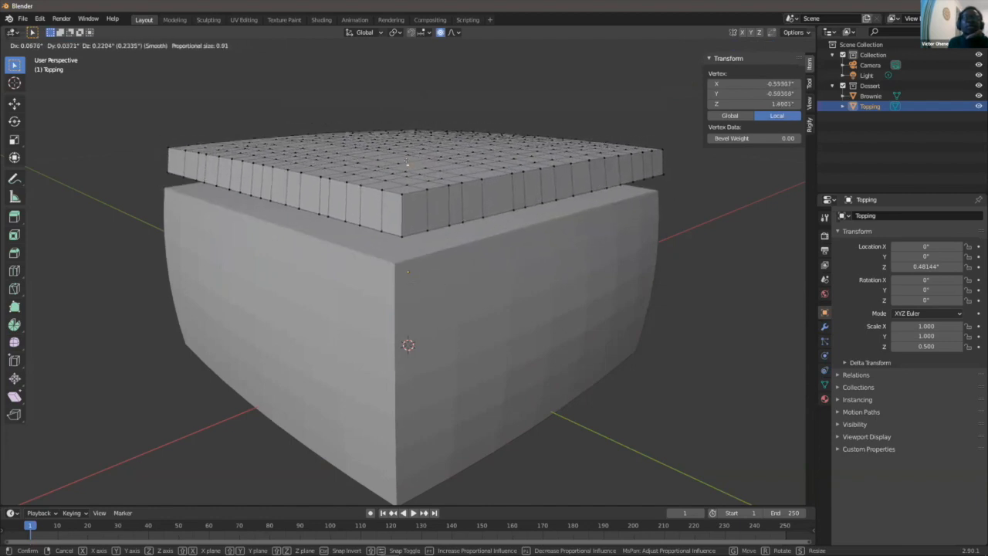
scroll(407, 164, up, 4)
scroll(407, 163, up, 14)
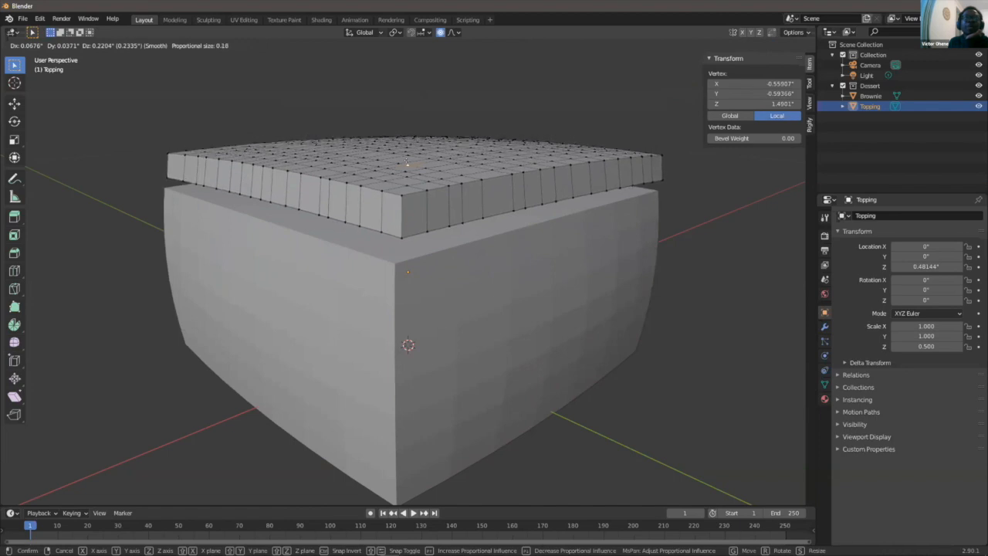
scroll(407, 163, down, 20)
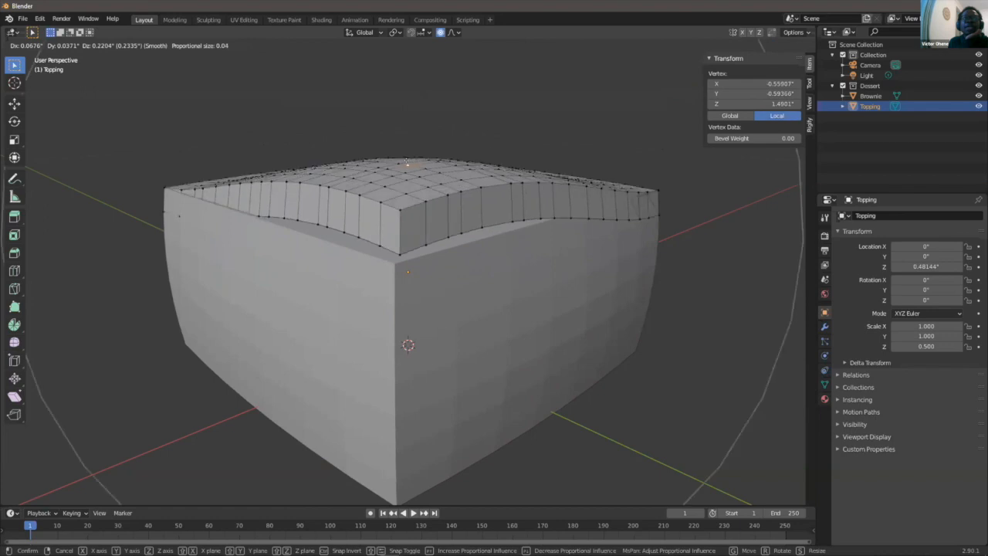
scroll(407, 162, up, 1)
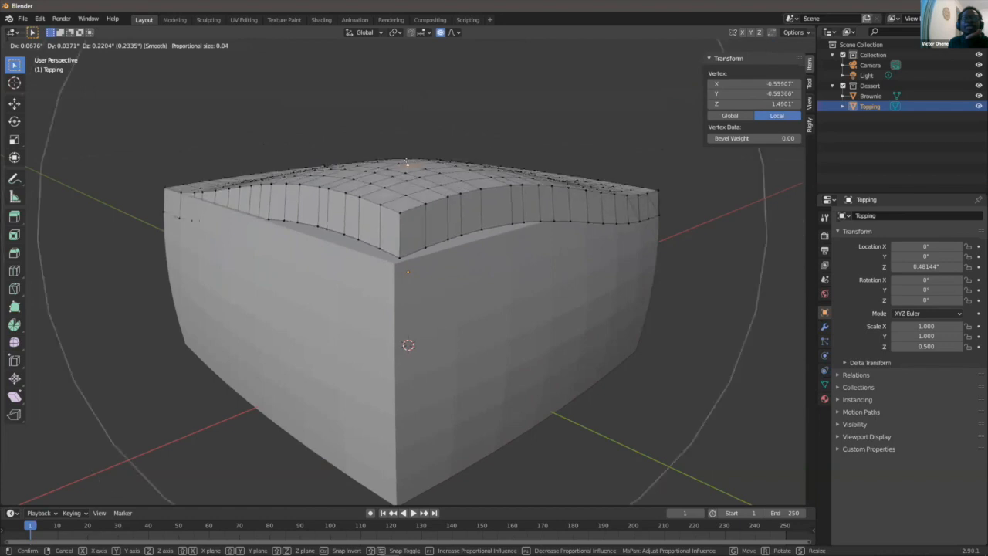
scroll(406, 163, up, 1)
scroll(406, 163, up, 10)
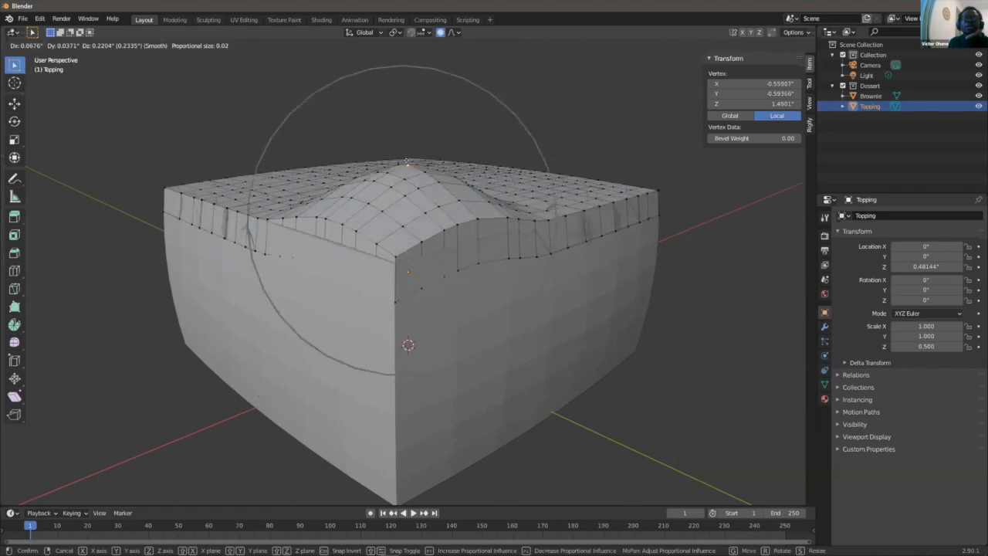
scroll(407, 163, up, 3)
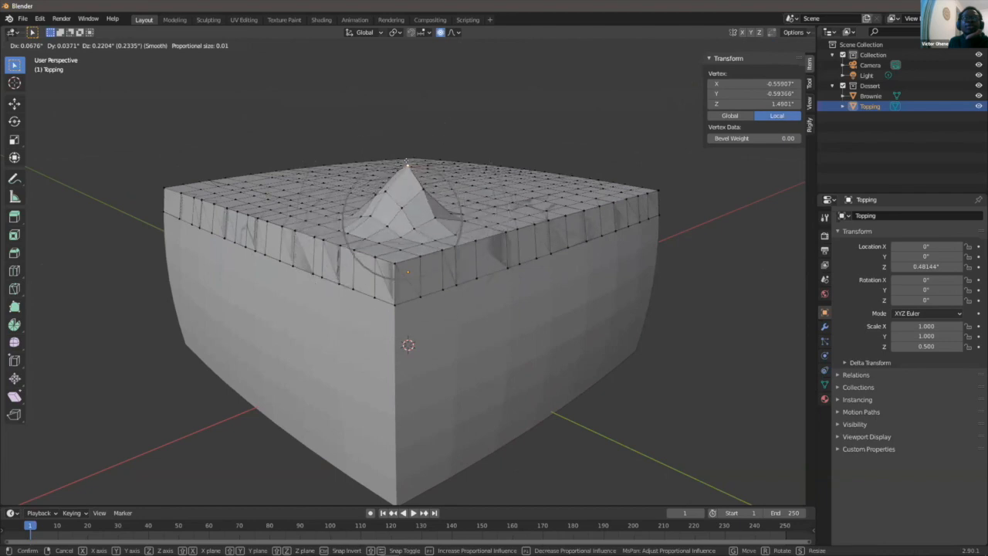
scroll(406, 161, down, 6)
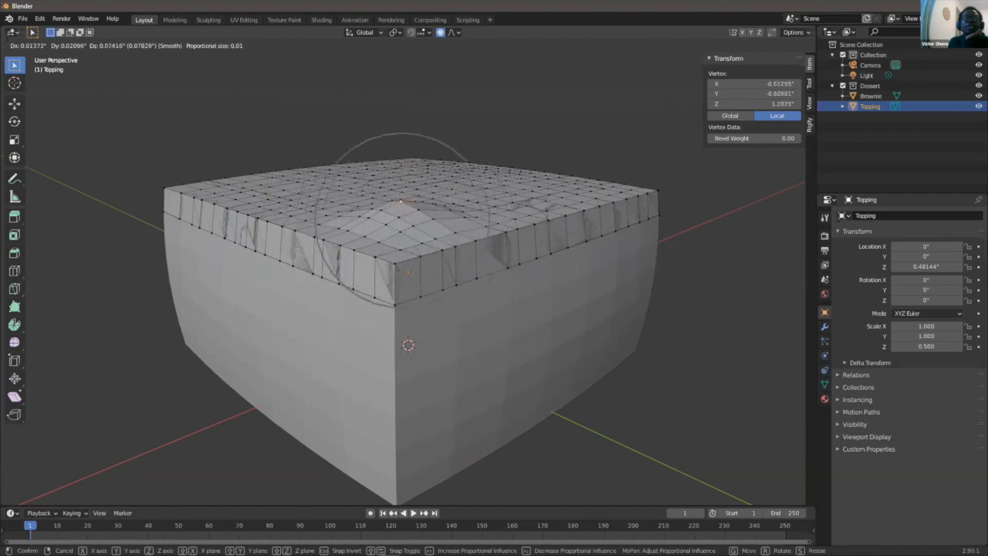
scroll(407, 163, up, 4)
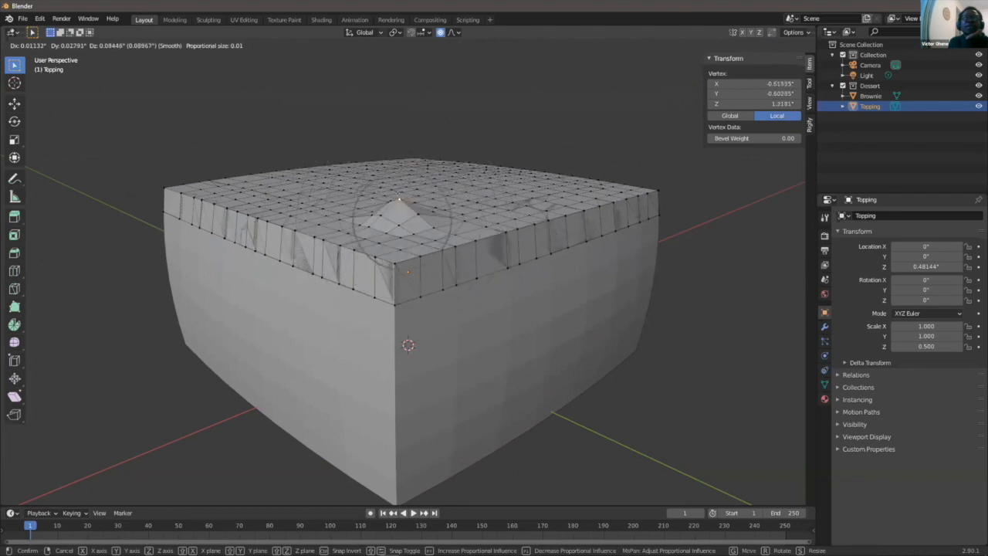
scroll(407, 163, down, 8)
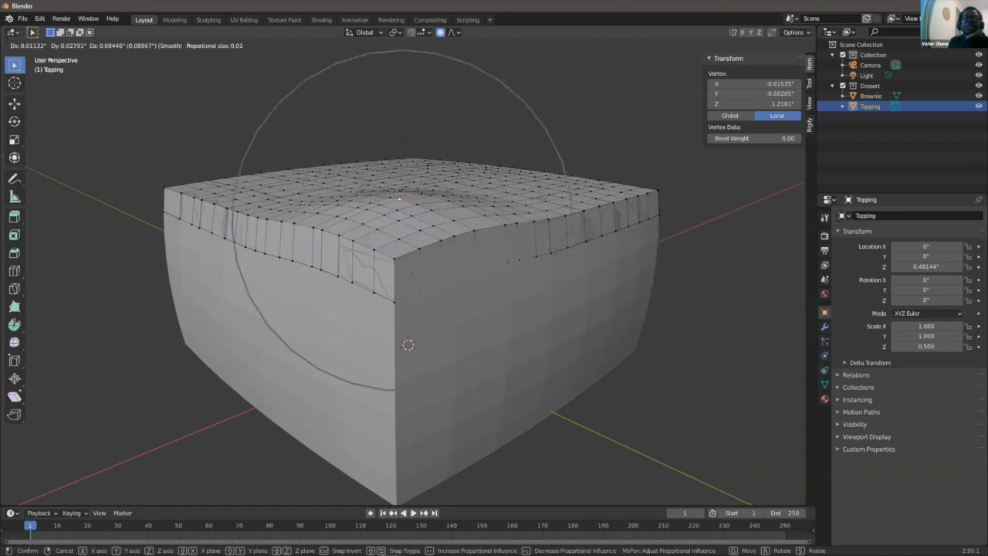
scroll(398, 193, up, 5)
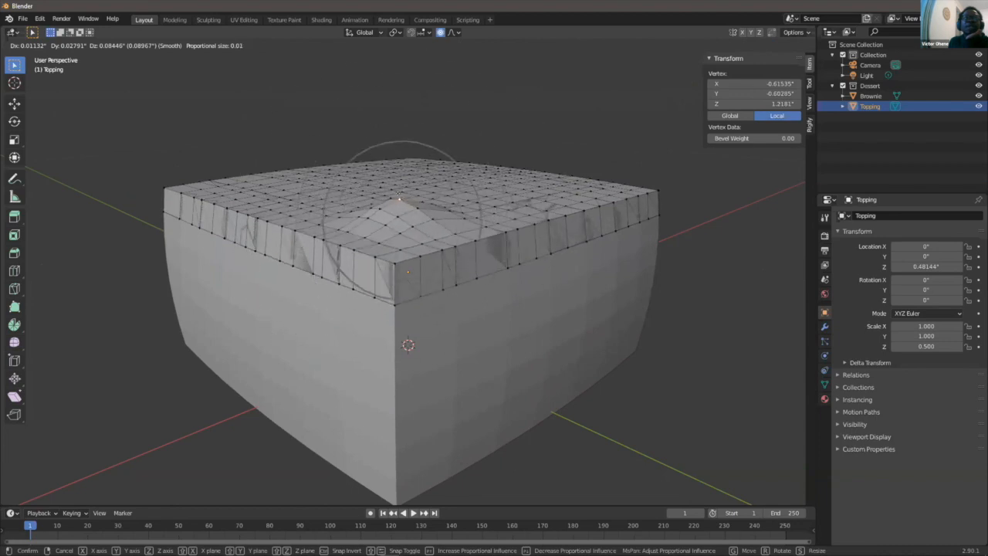
scroll(398, 193, down, 5)
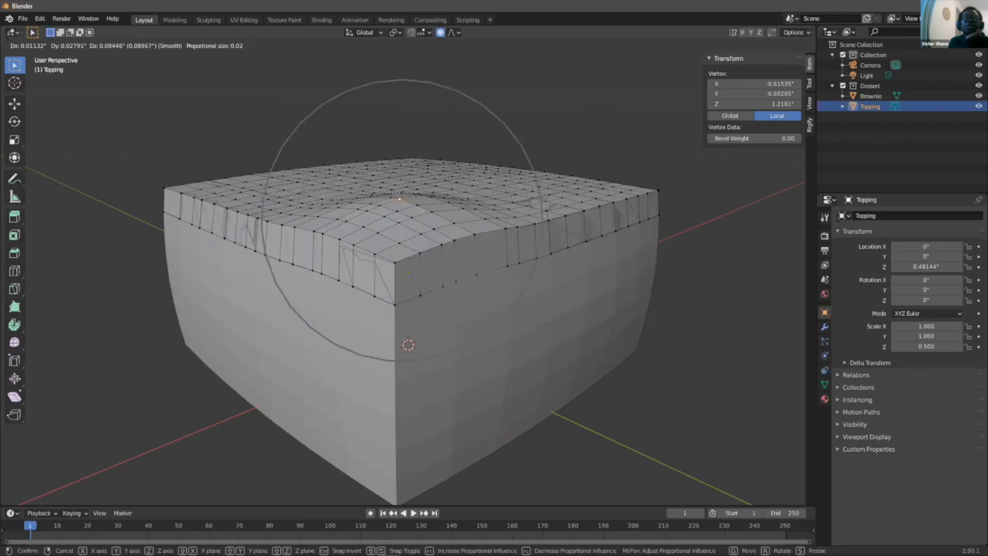
scroll(392, 178, down, 1)
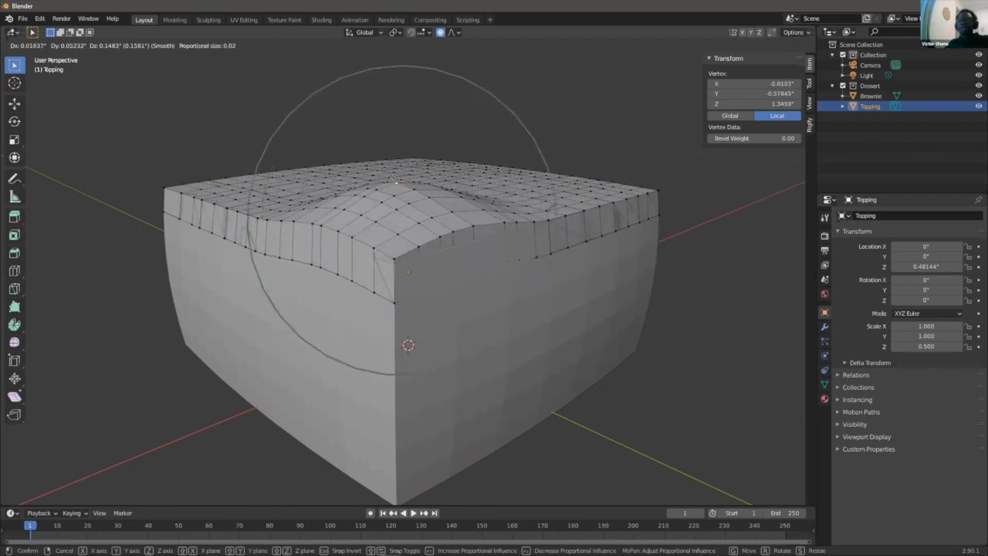
scroll(392, 178, down, 4)
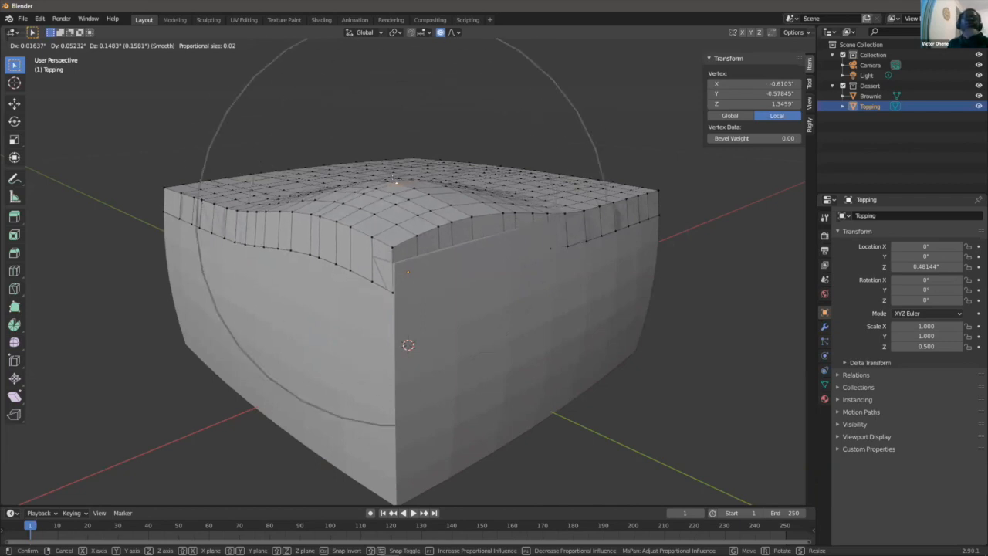
scroll(392, 178, up, 12)
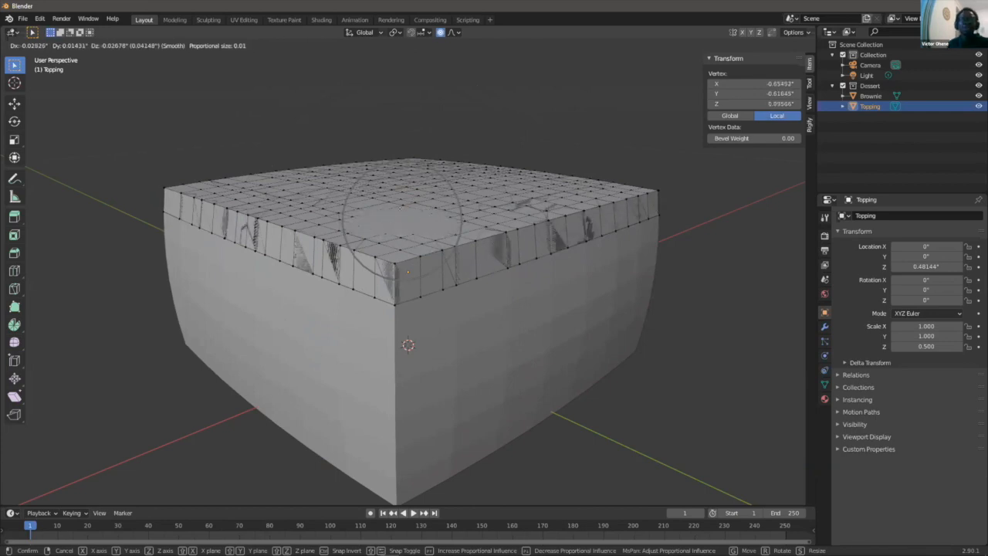
click(413, 216)
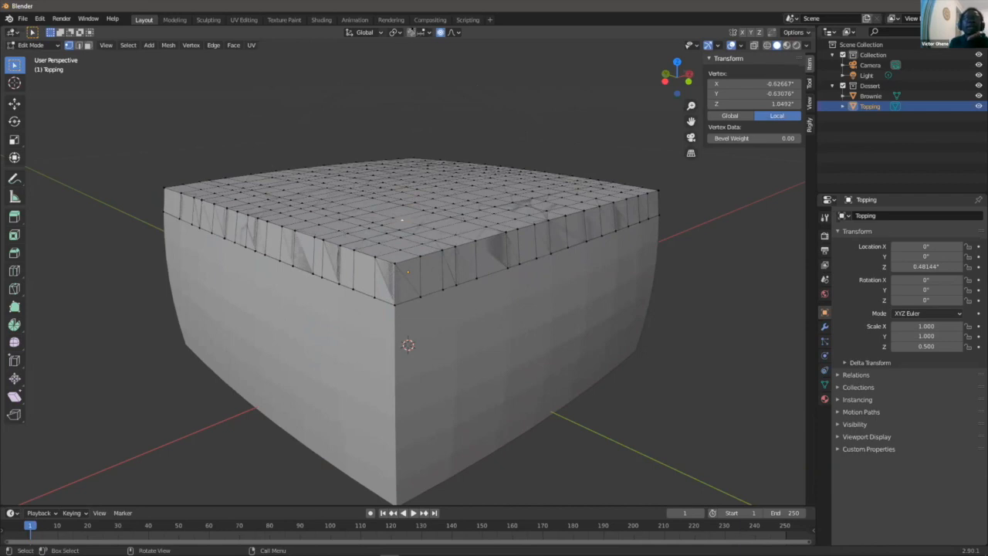
- Turn on snapping to Face with Project Individual Elements enabled, and clear the vertex selection
click(412, 32)
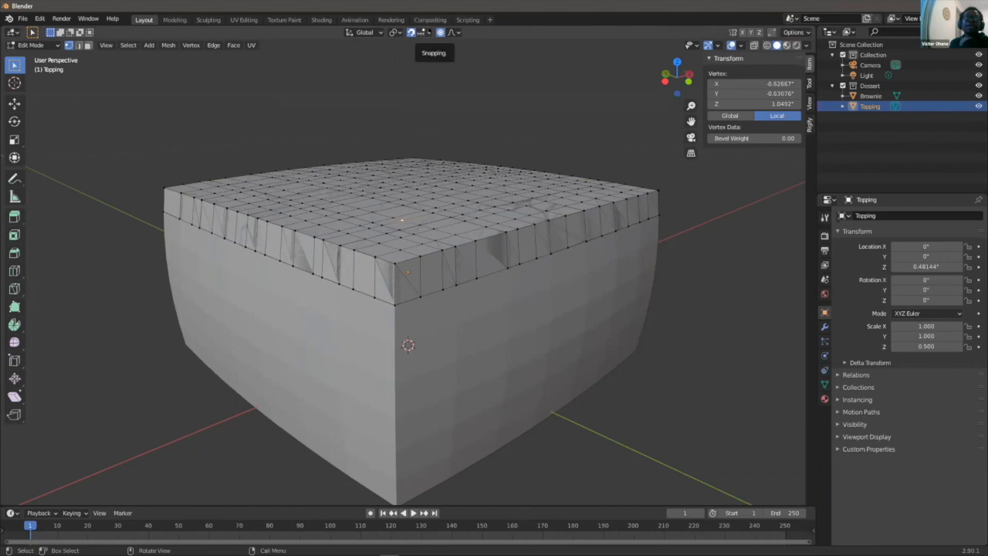
click(422, 32)
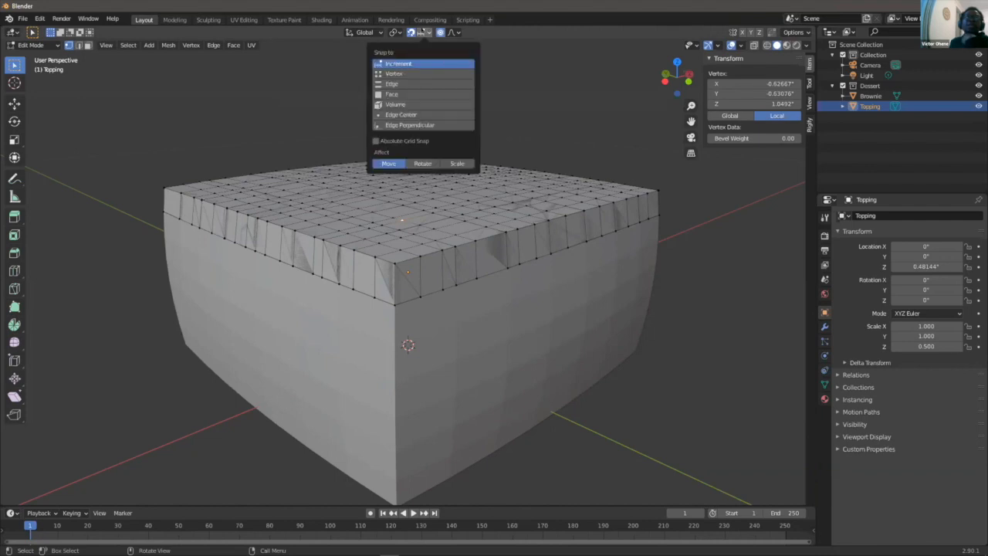
click(395, 94)
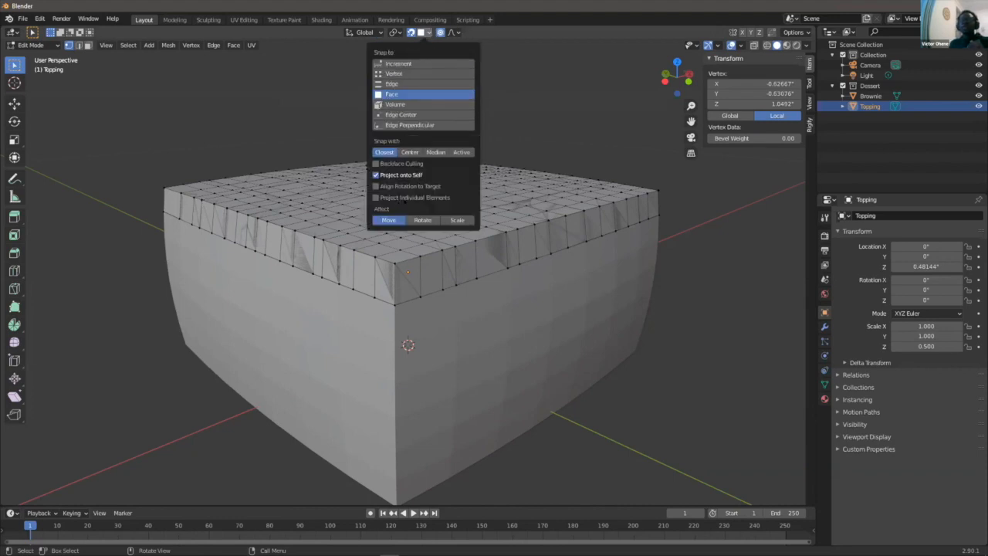
click(406, 199)
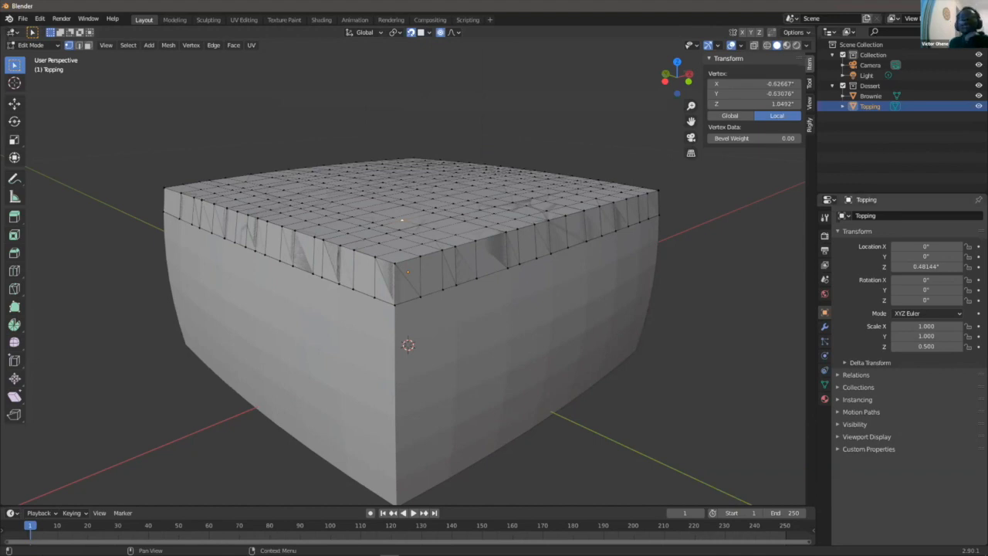
click(518, 105)
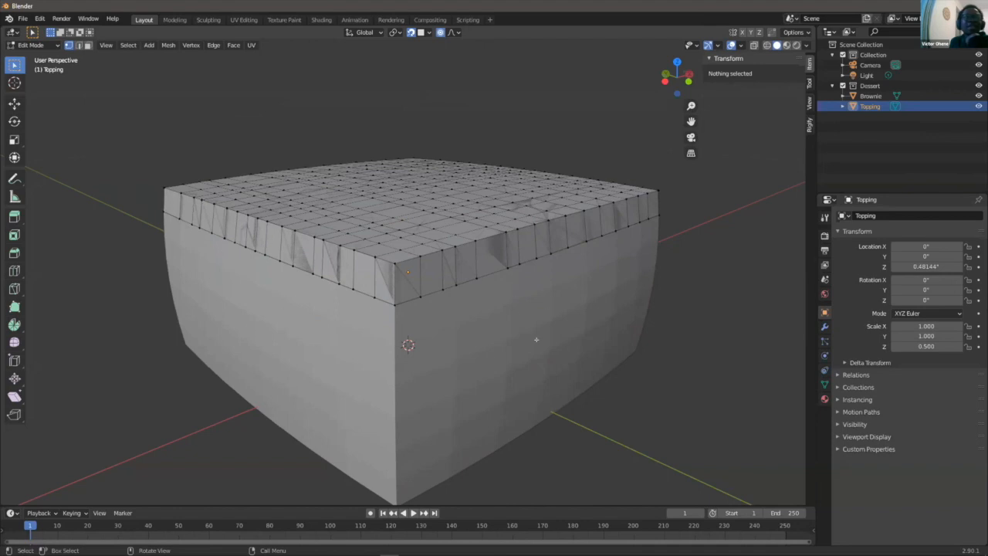
- Select three adjacent vertices on the topping's lower edge near a corner and lower them about 0.03 inches along Z with proportional editing
scroll(225, 233, down, 2)
middle_drag(235, 243, 449, 302)
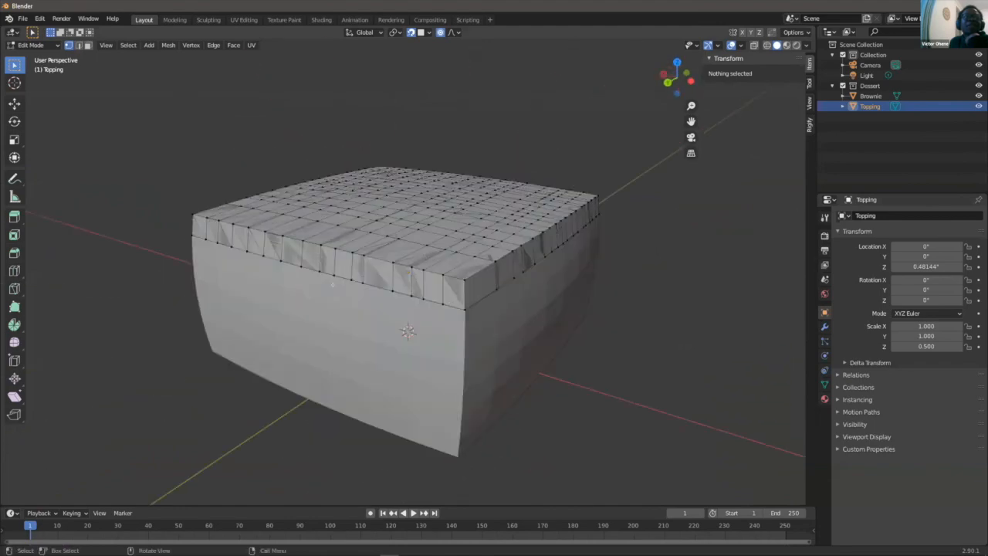
middle_drag(224, 257, 455, 273)
scroll(423, 248, up, 2)
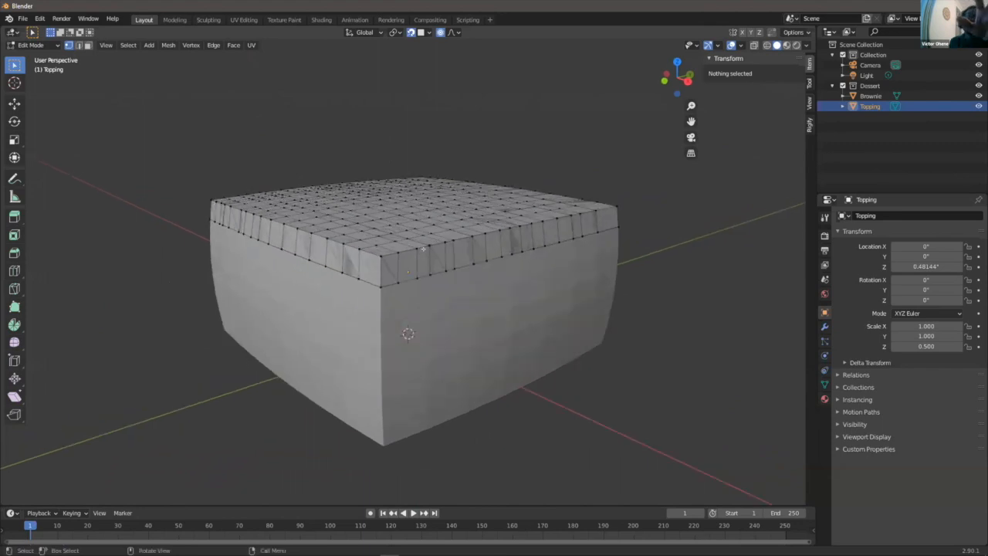
middle_drag(423, 249, 422, 247)
scroll(356, 290, up, 1)
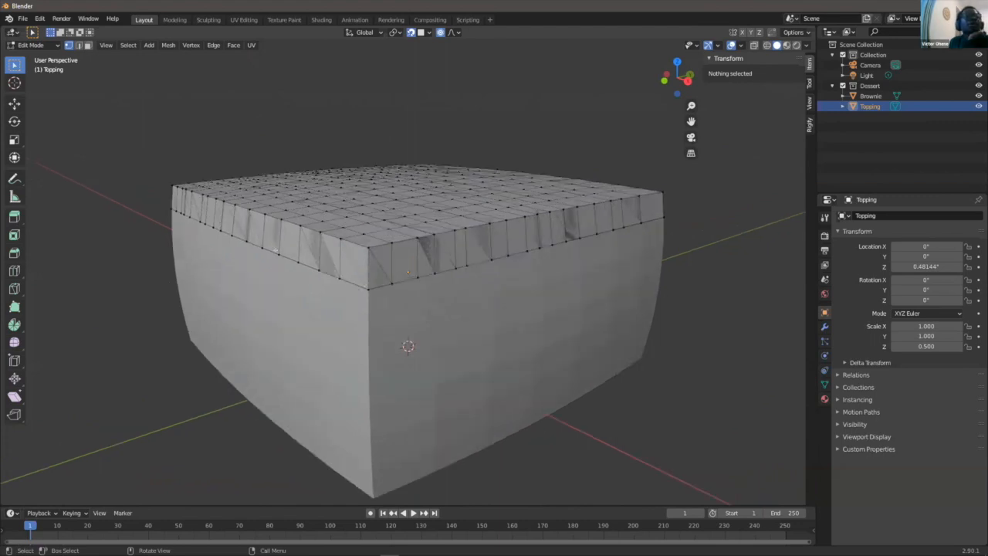
click(277, 253)
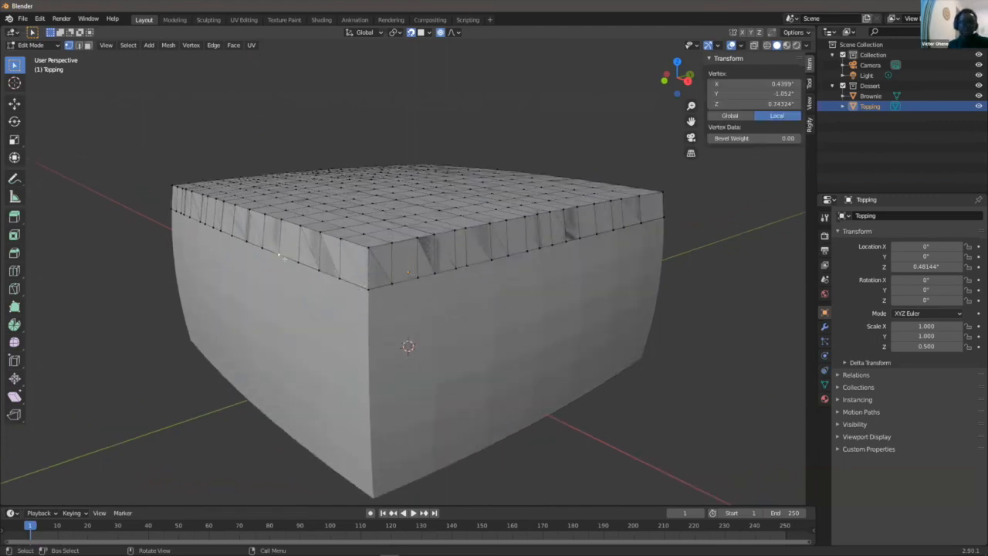
shift+click(298, 262)
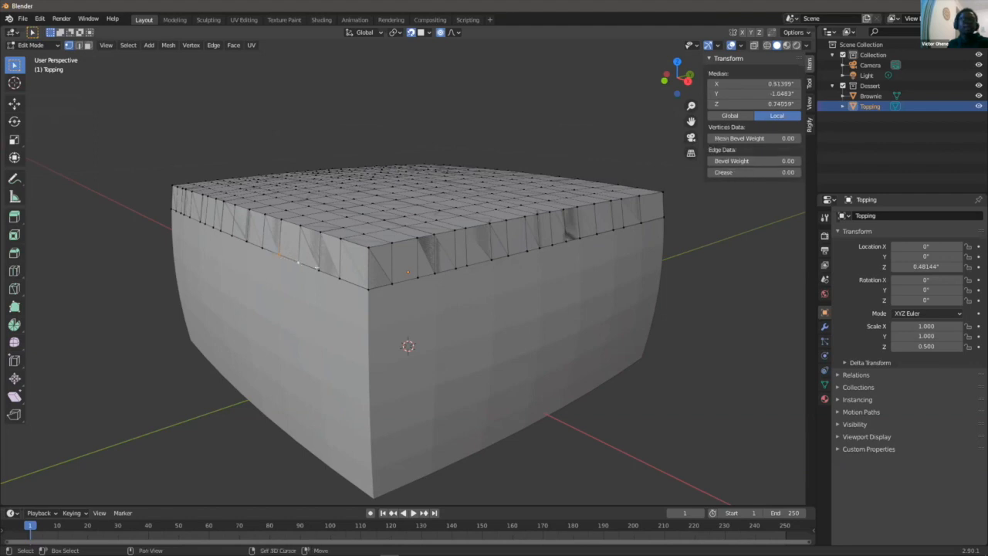
shift+click(317, 264)
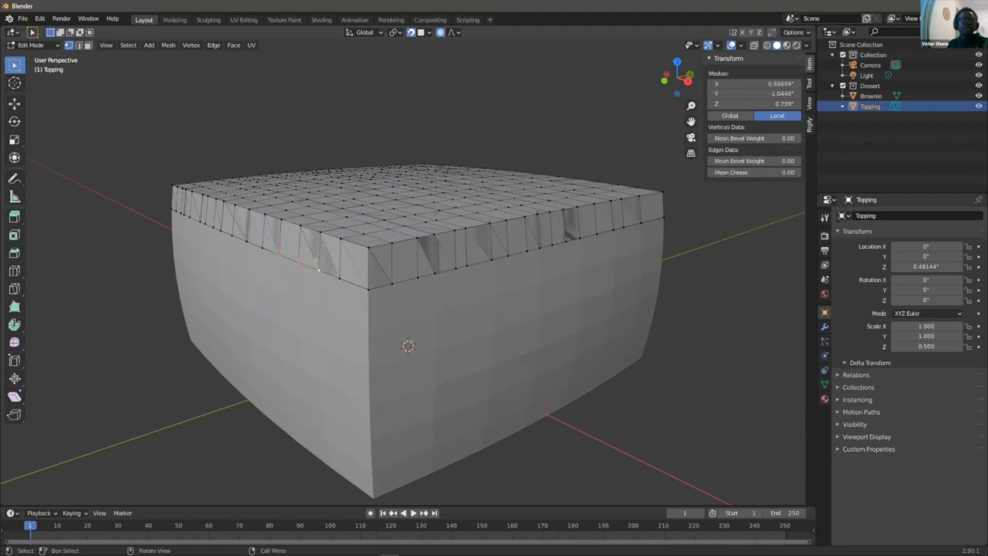
key(g)
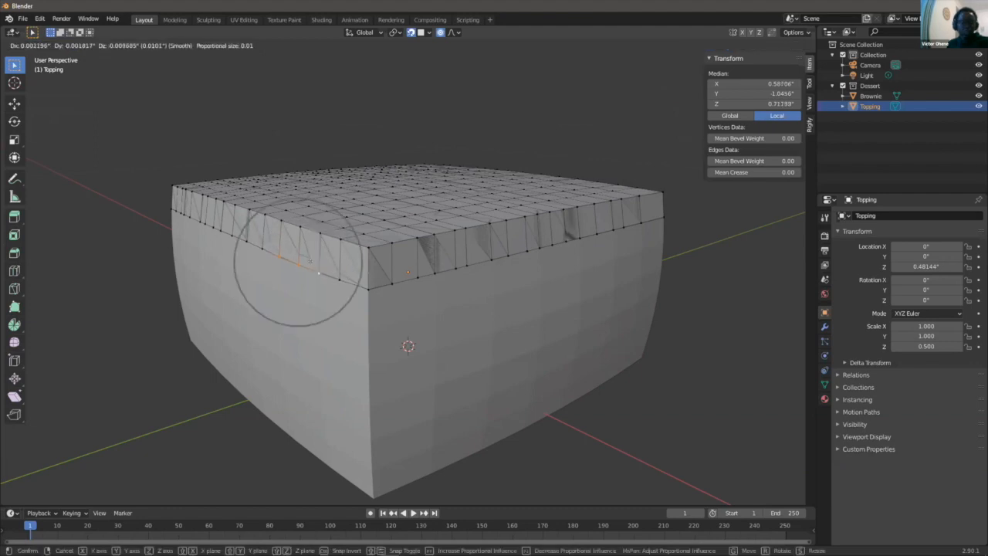
key(z)
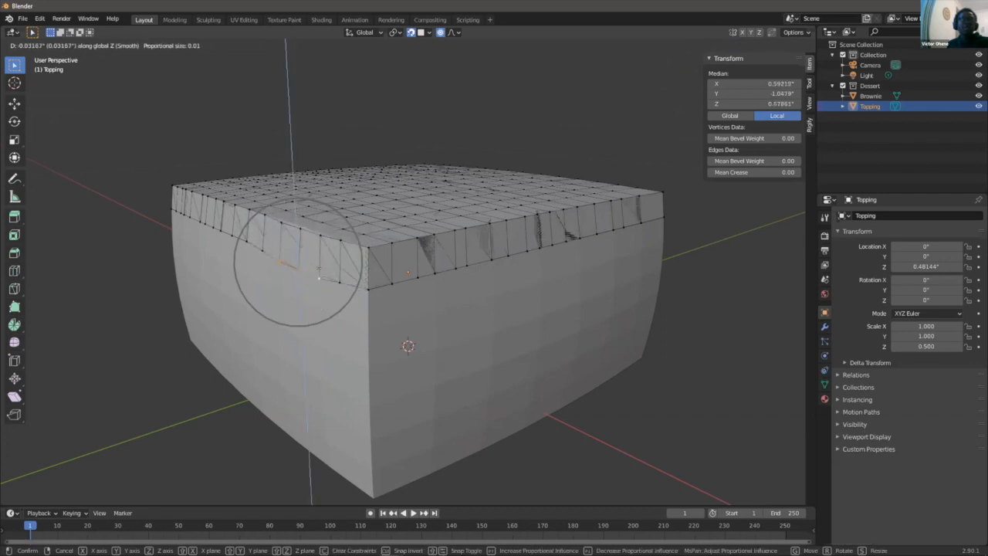
click(306, 268)
- Raise one vertex further along the same lower edge by about 0.03 inches with proportional editing to form a wave
scroll(217, 244, up, 2)
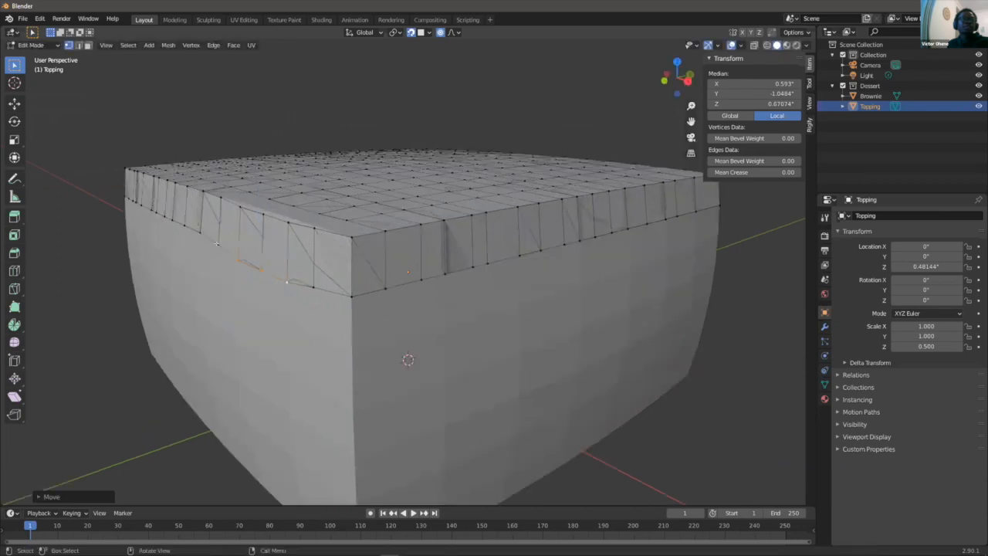
scroll(231, 243, down, 1)
click(244, 241)
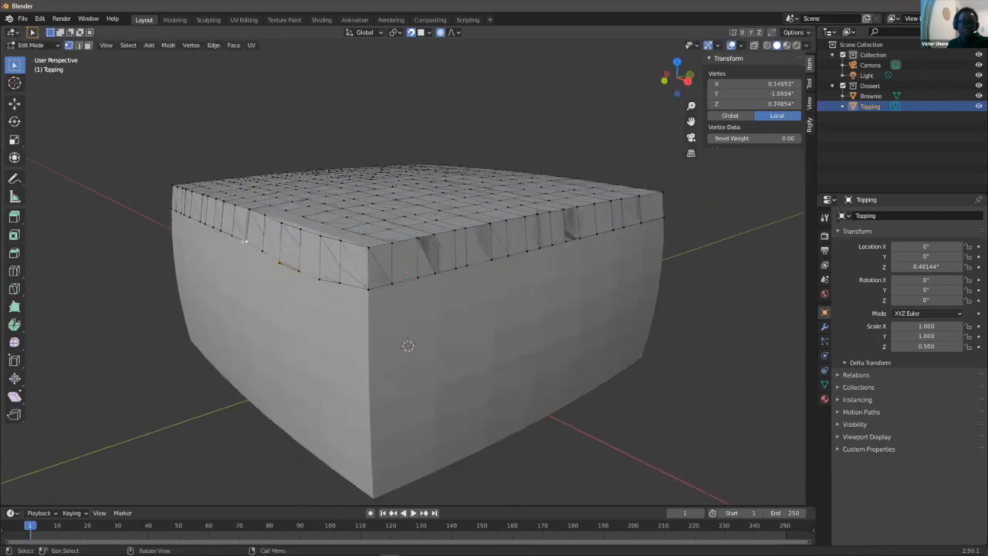
key(g)
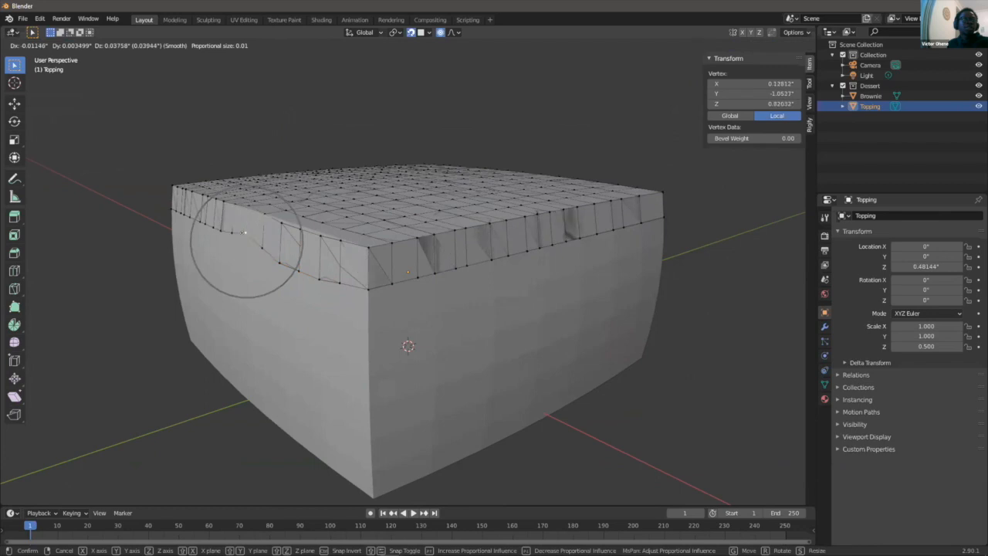
click(245, 234)
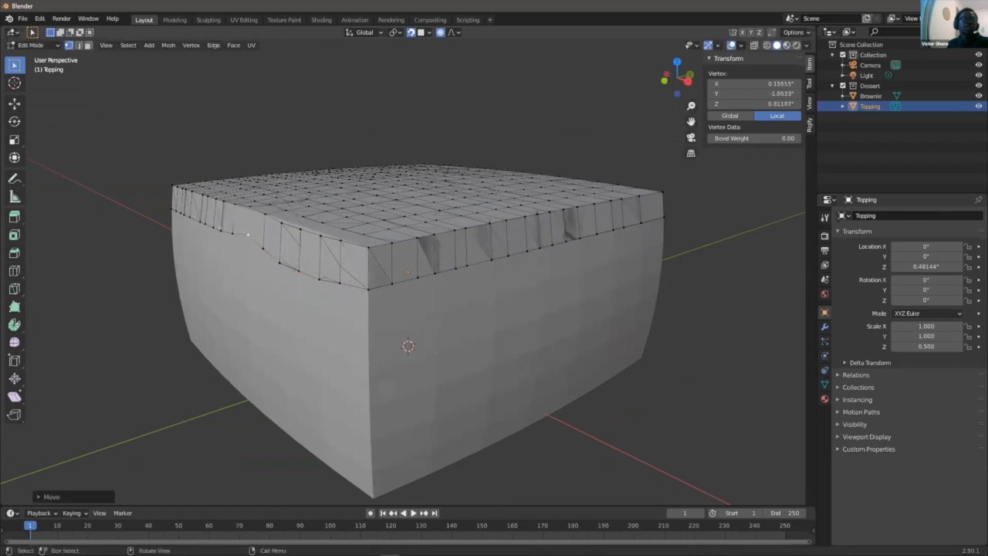
- Reposition neighbouring vertices midway along the topping's lower edge with proportional editing to widen the raised part of the wave
middle_drag(248, 233, 274, 230)
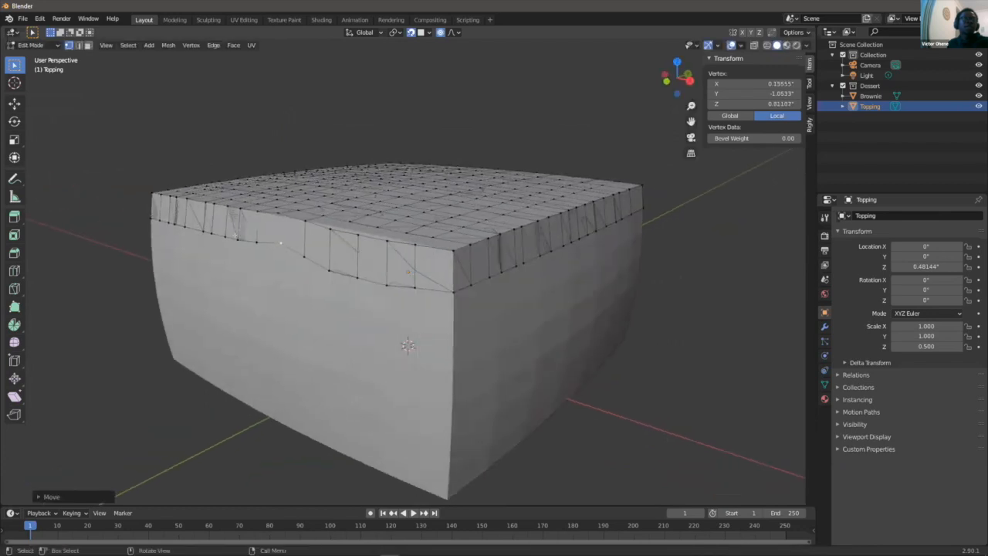
key(g)
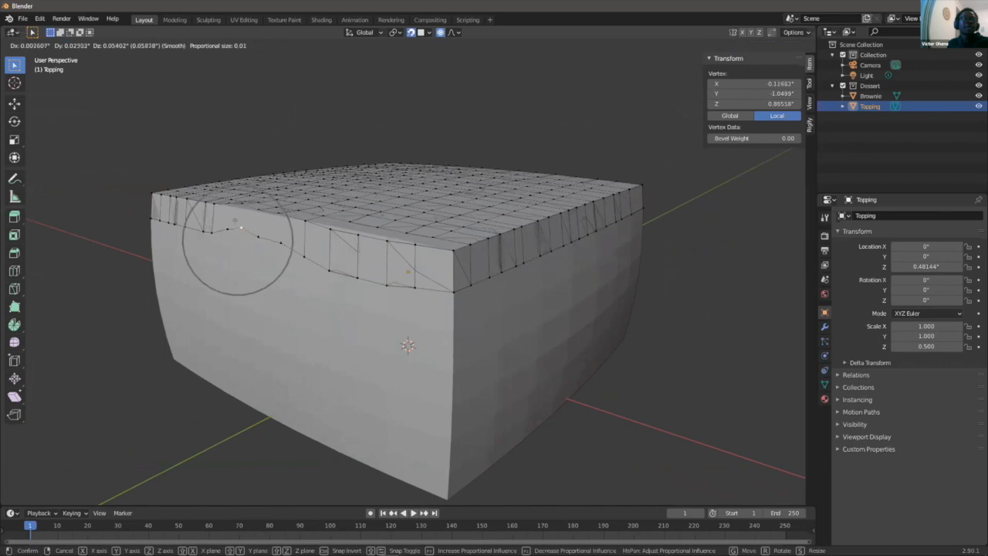
click(200, 233)
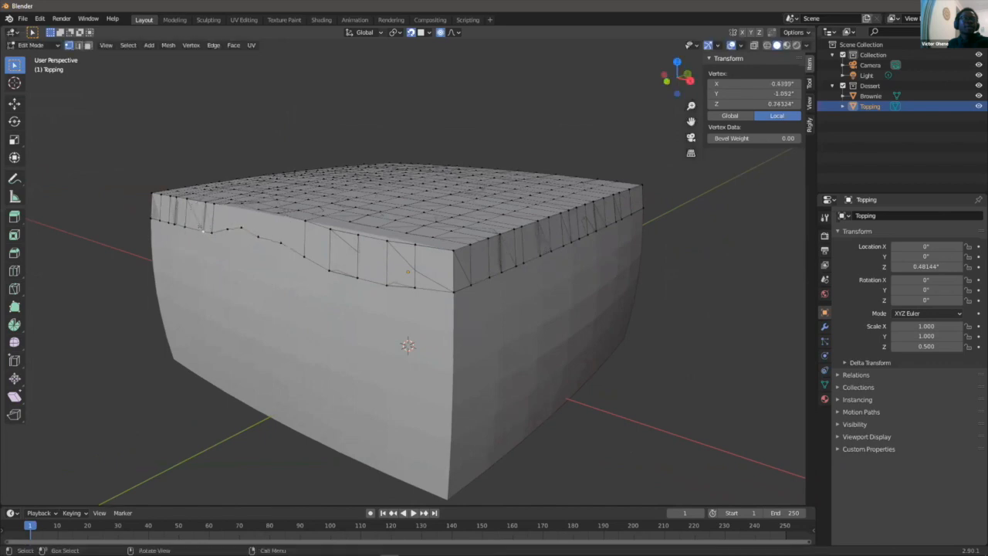
key(g)
click(218, 226)
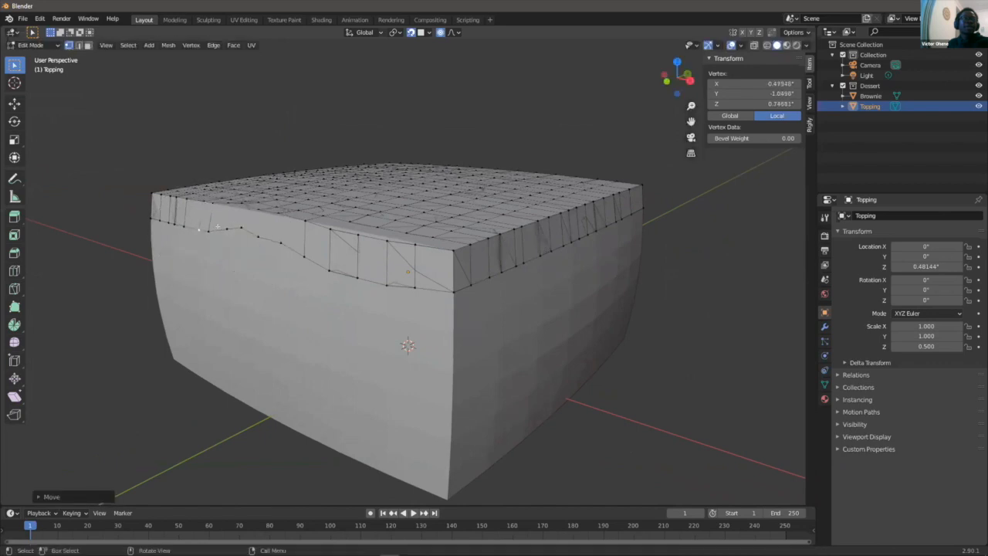
click(224, 226)
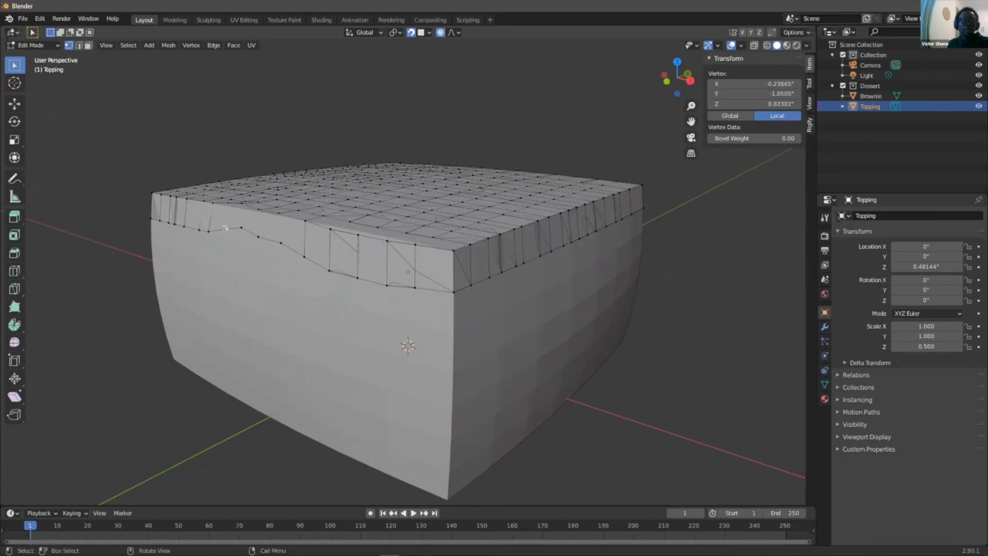
key(g)
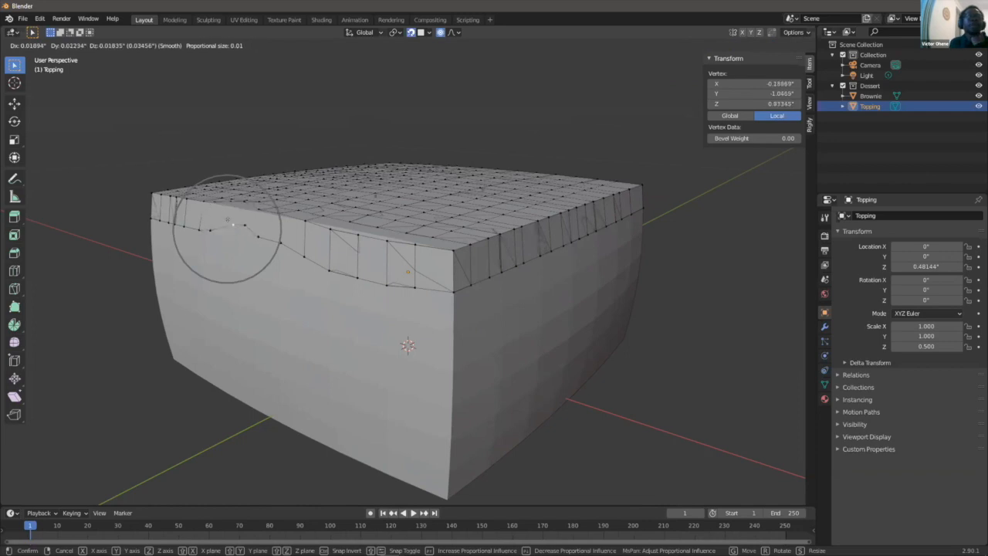
click(226, 226)
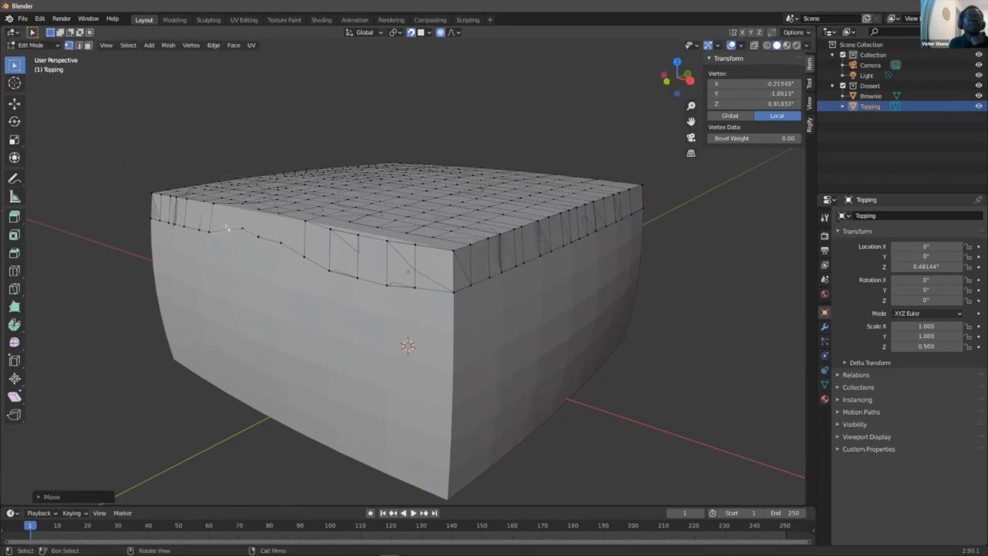
- Raise a vertex nearer the far corner of the same lower edge by about 0.03 inches and fine-tune its position with proportional editing
click(356, 276)
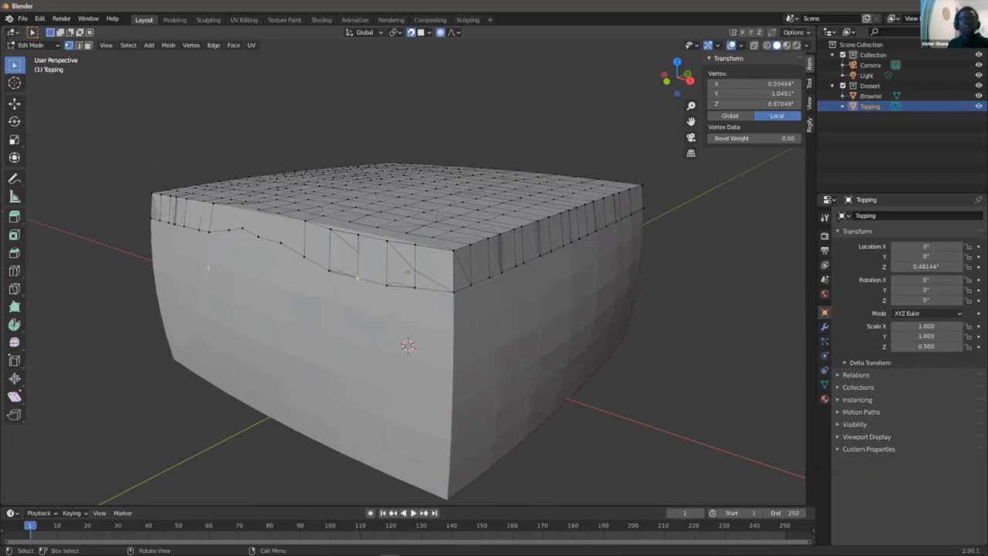
key(g)
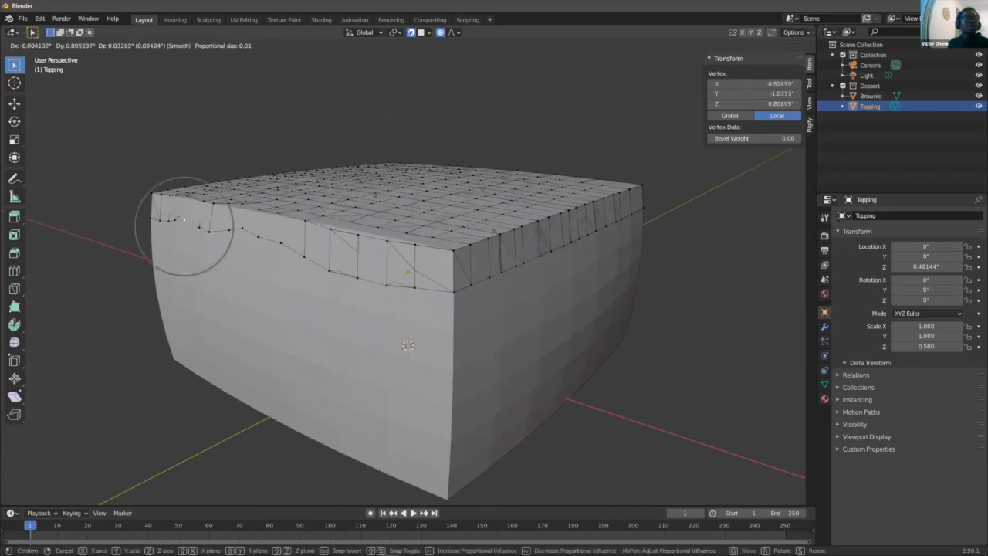
click(185, 216)
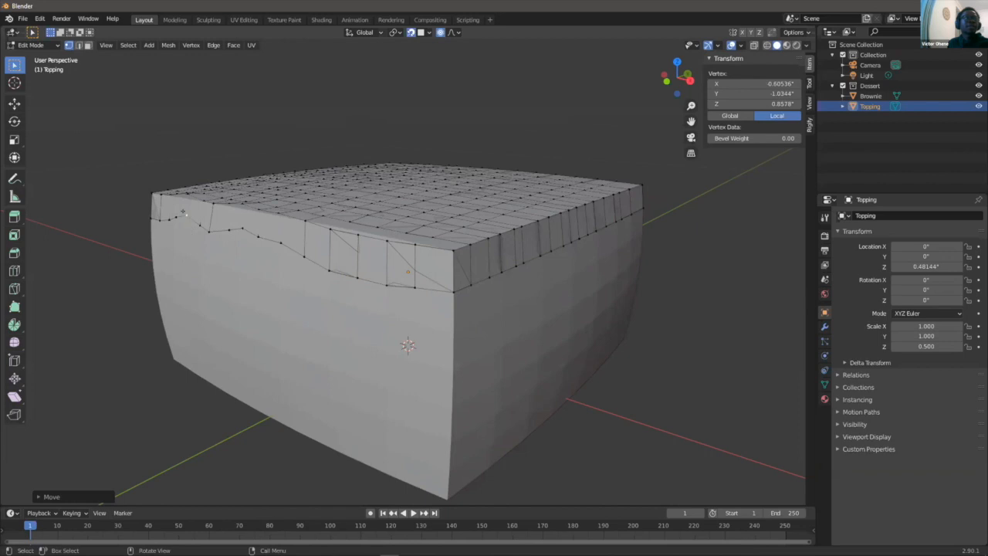
key(g)
click(186, 224)
- On the adjacent side of the topping, raise the lower-edge vertex beside the corner about 0.02 inches and another one further along
middle_drag(448, 281, 350, 290)
click(339, 291)
key(g)
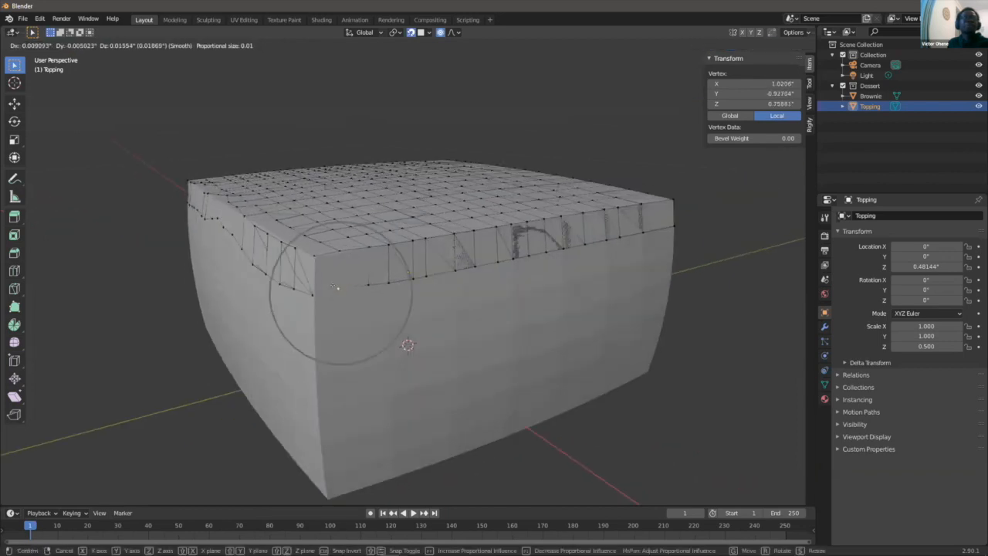
click(339, 287)
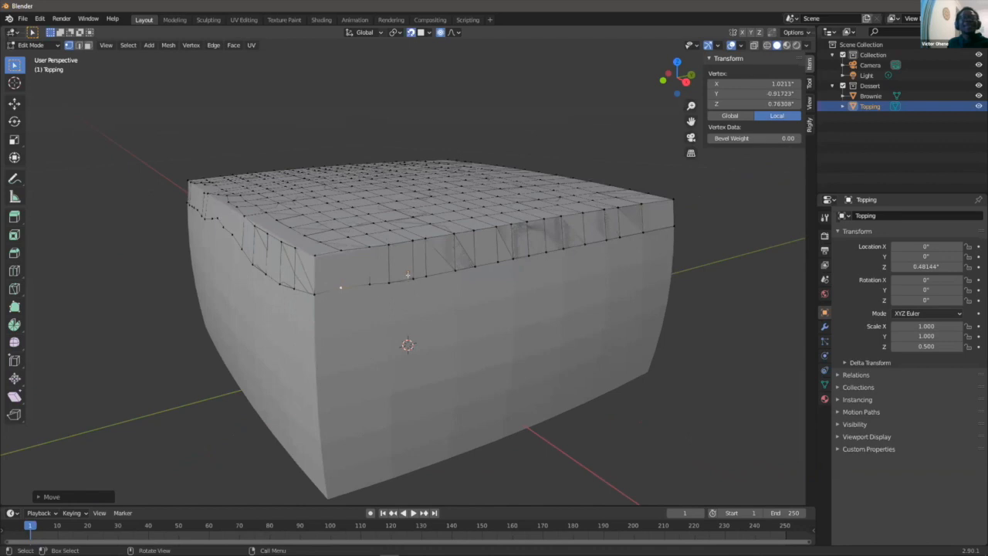
click(407, 275)
key(g)
click(440, 268)
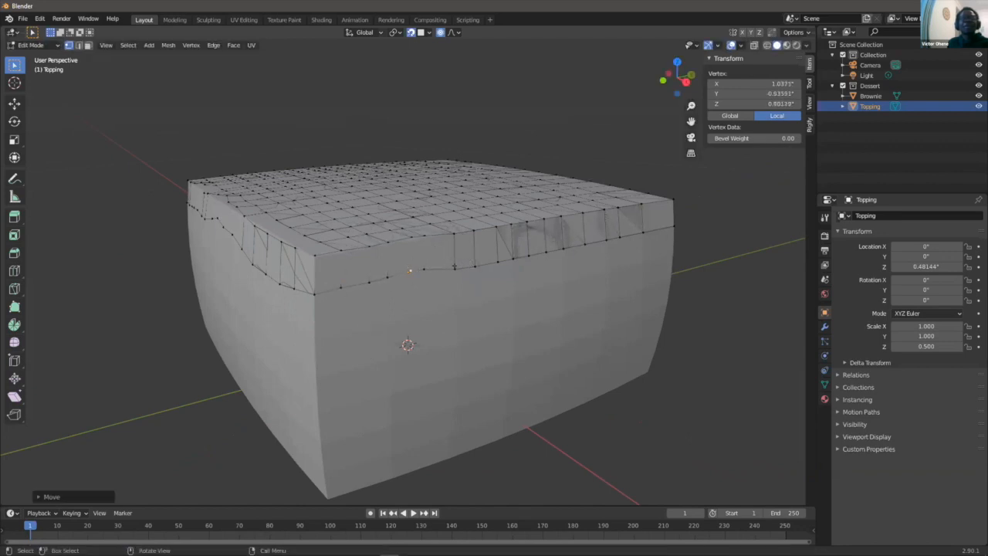
- Lower a vertex near the middle of this side's lower edge and raise one further along to continue the wave
click(454, 266)
key(g)
click(497, 257)
click(496, 260)
key(g)
click(498, 253)
- Shape the rest of this side's lower edge by lowering one vertex slightly and raising two vertices closer to the far corner
click(525, 255)
key(g)
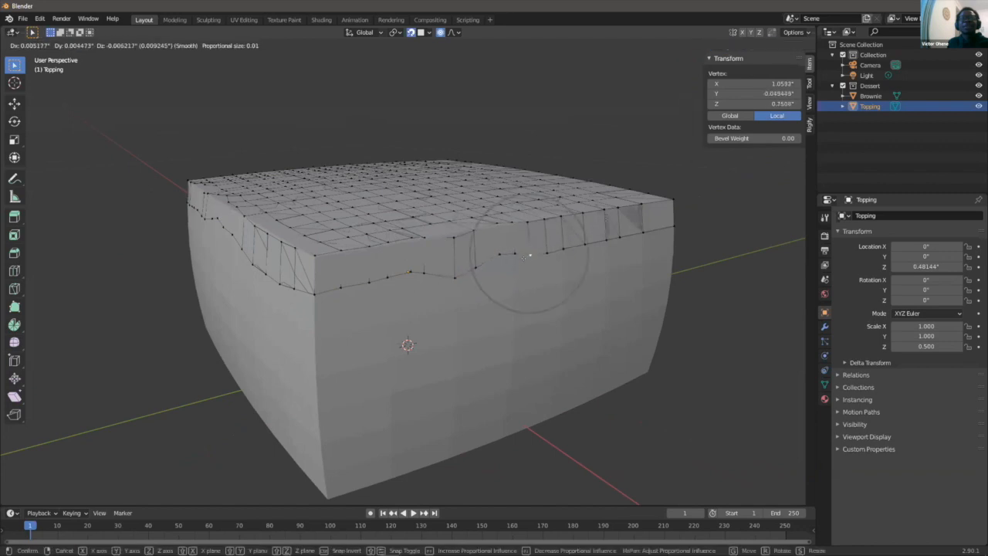
click(525, 258)
click(563, 243)
key(g)
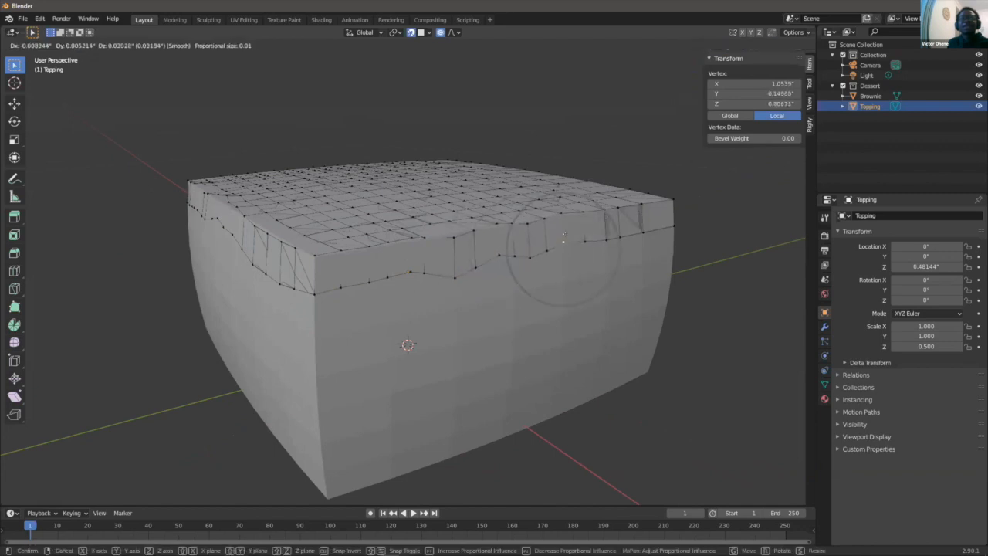
click(563, 241)
click(604, 237)
key(g)
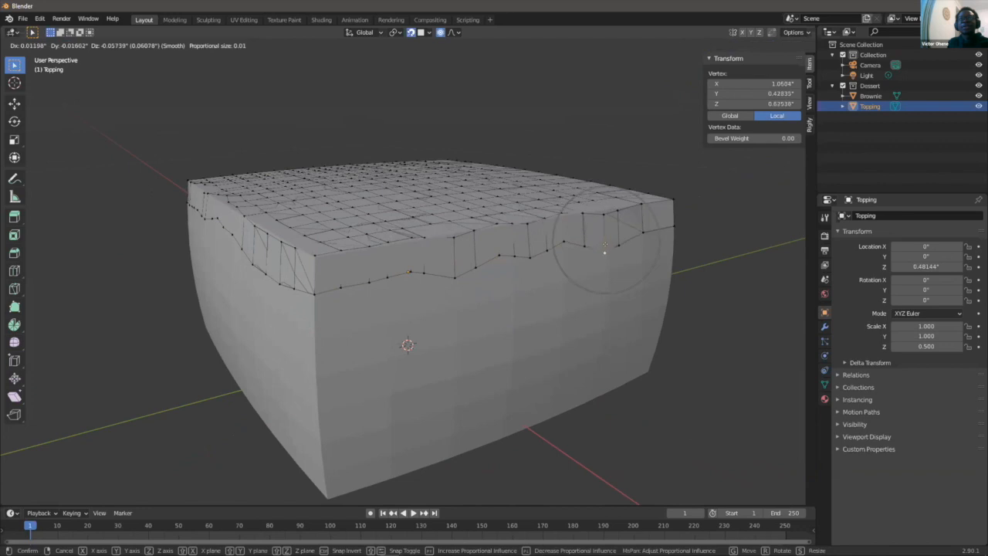
click(604, 226)
- Select three adjacent lower-edge vertices near the front corner and extrude them downward twice, first by about 0.14 inches, to form a drip
middle_drag(571, 247, 310, 307)
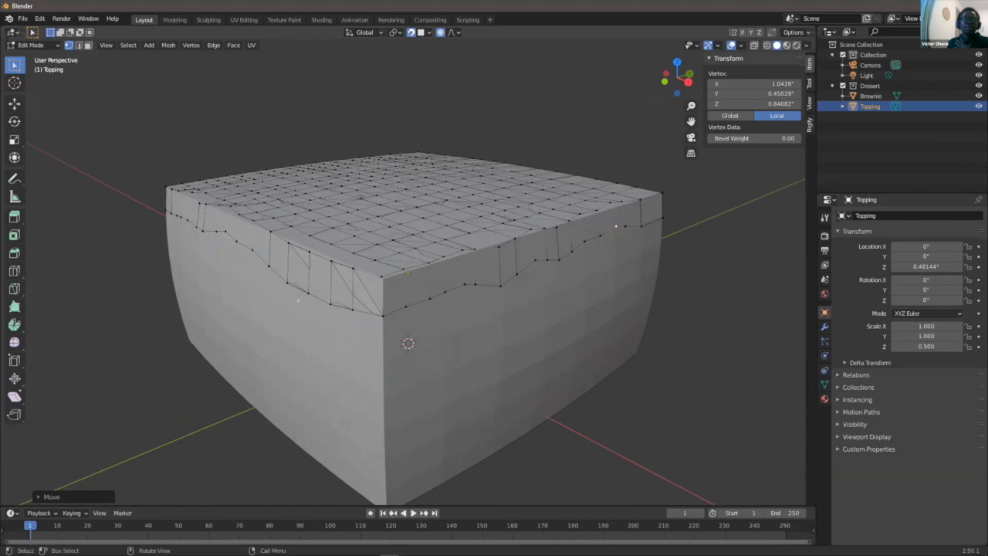
click(365, 333)
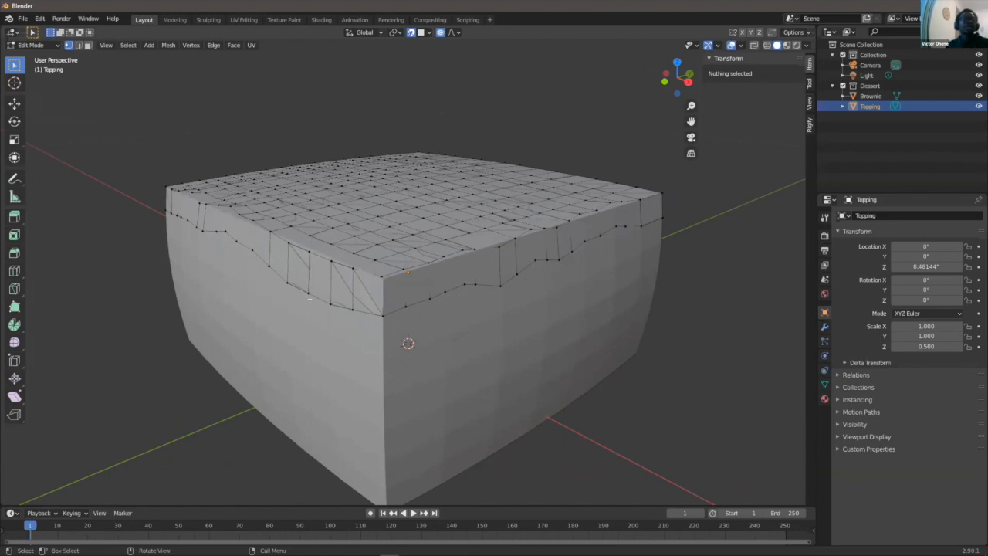
click(324, 301)
shift+click(330, 305)
shift+click(352, 308)
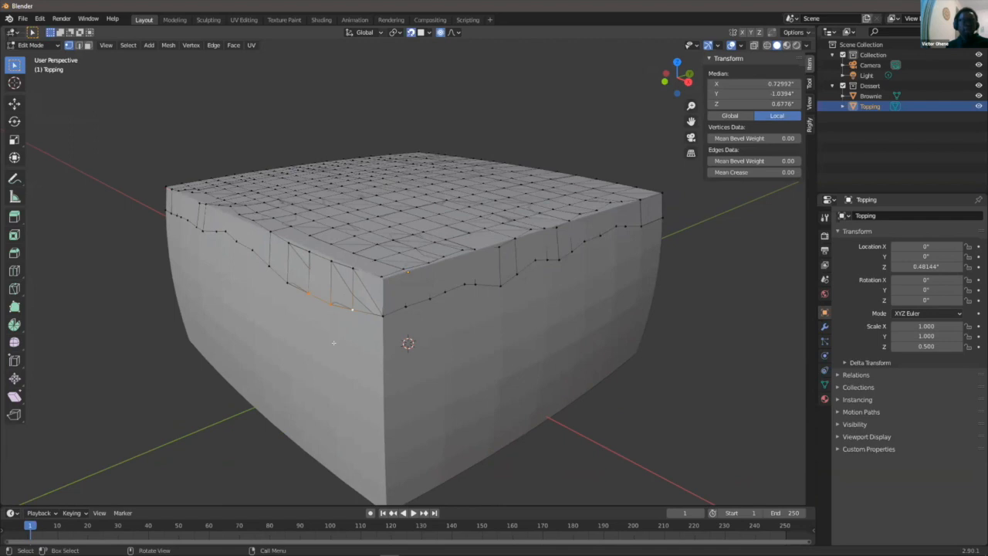
key(g)
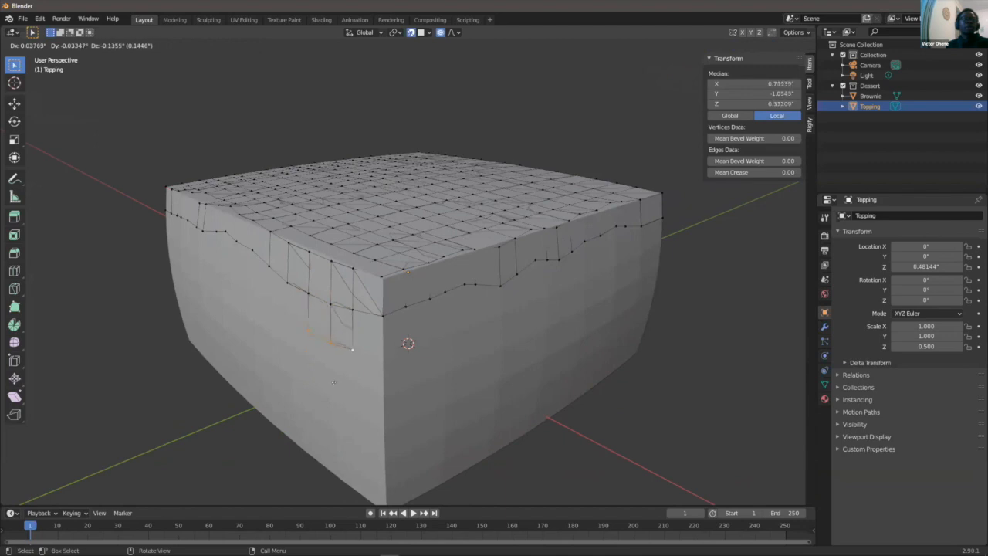
click(332, 381)
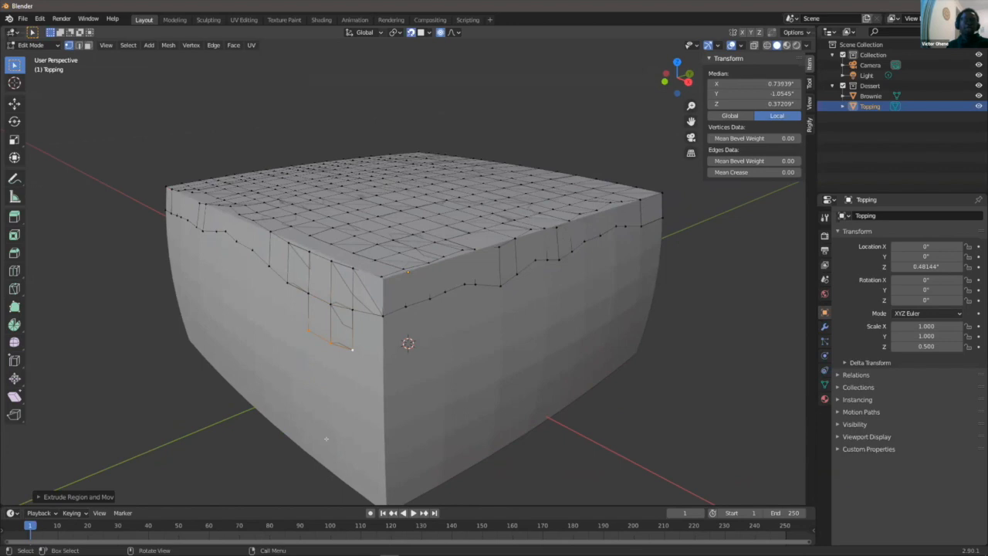
key(g)
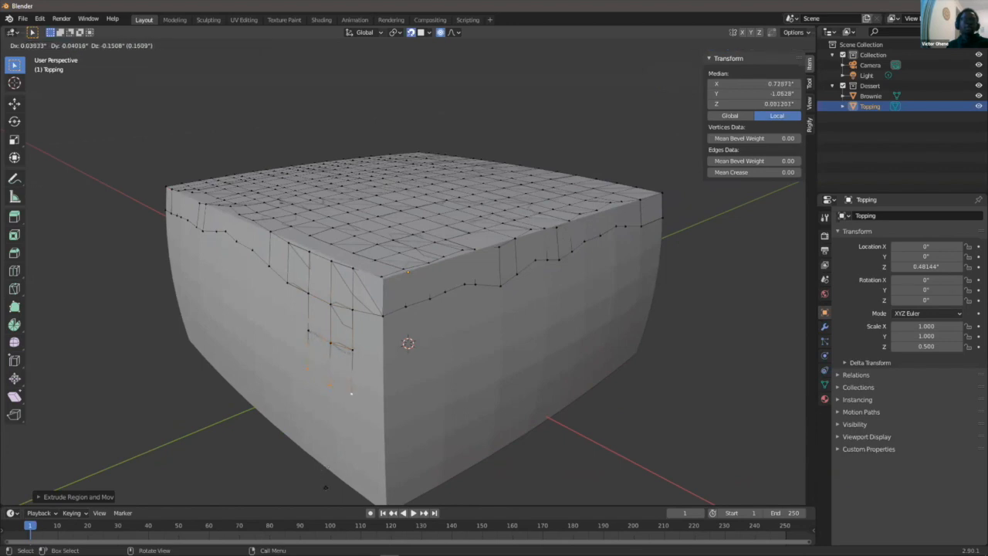
click(327, 479)
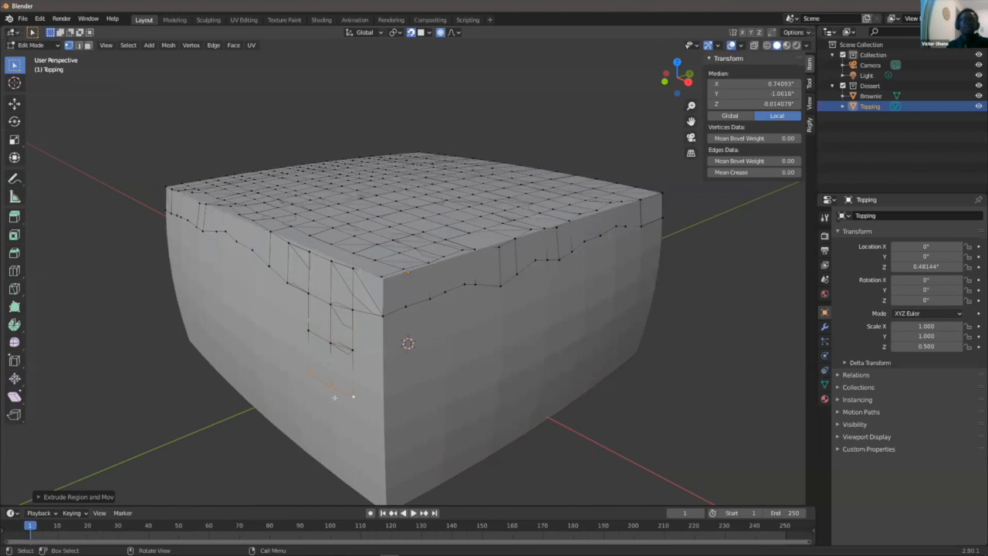
- Scale the drip's three bottom vertices to about half their width, using a small proportional influence size
key(s)
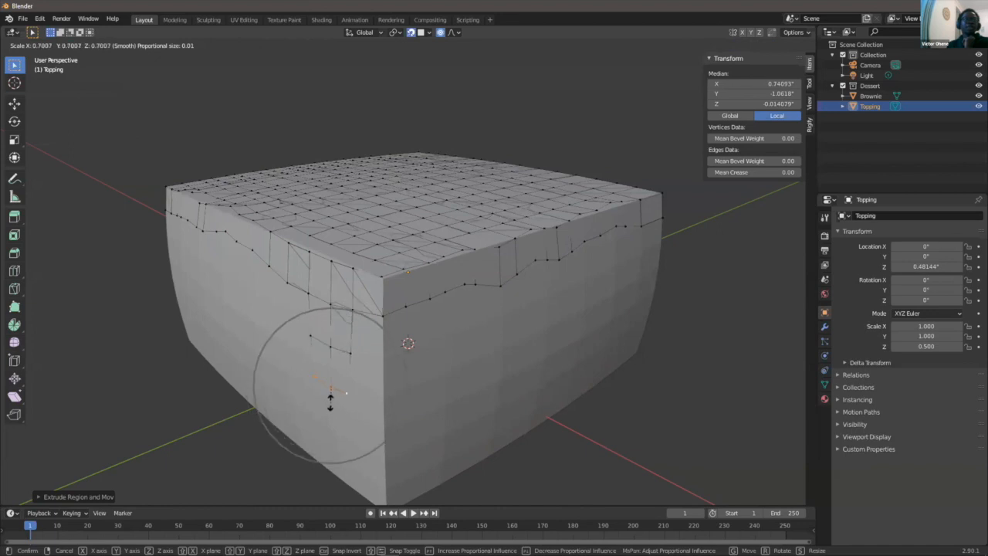
scroll(330, 380, down, 2)
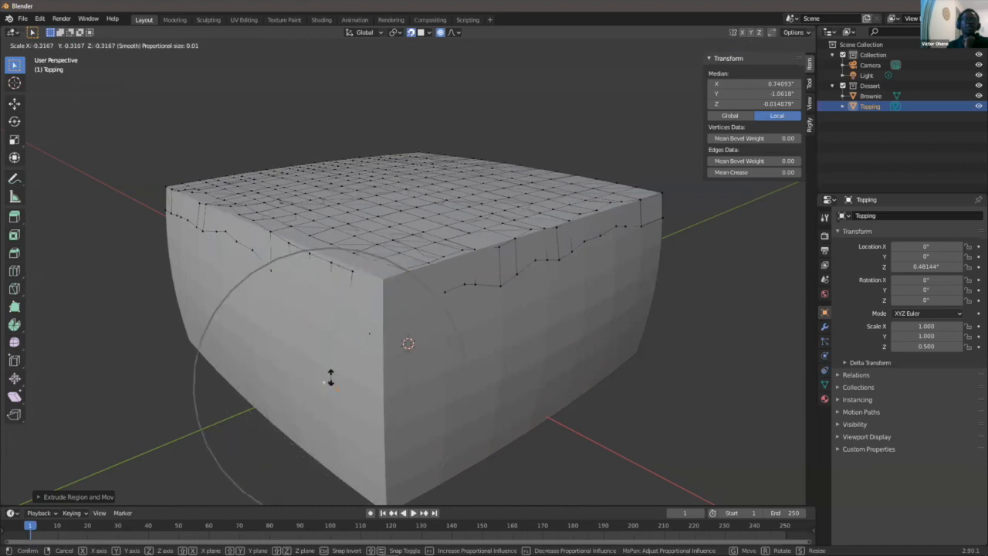
scroll(331, 377, up, 5)
scroll(332, 355, down, 3)
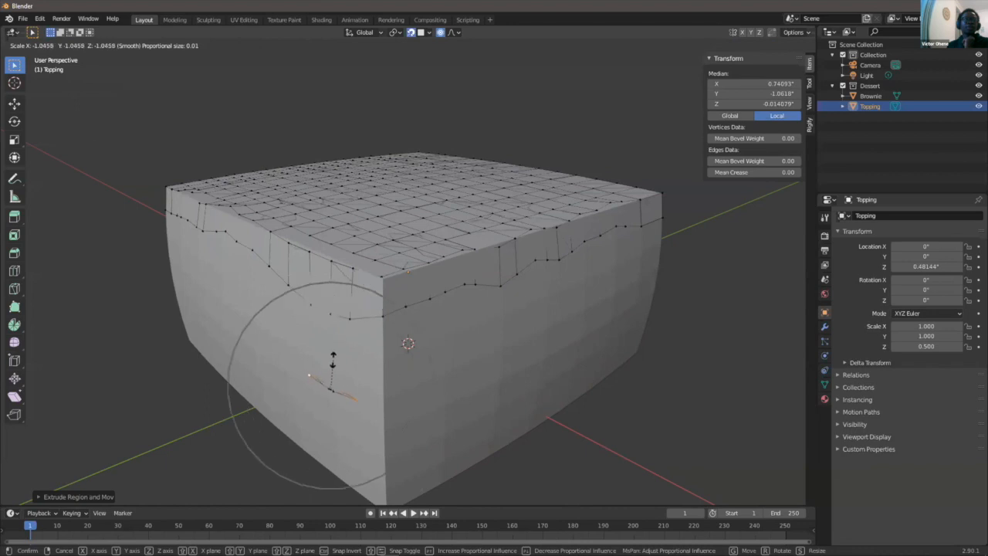
scroll(330, 376, up, 6)
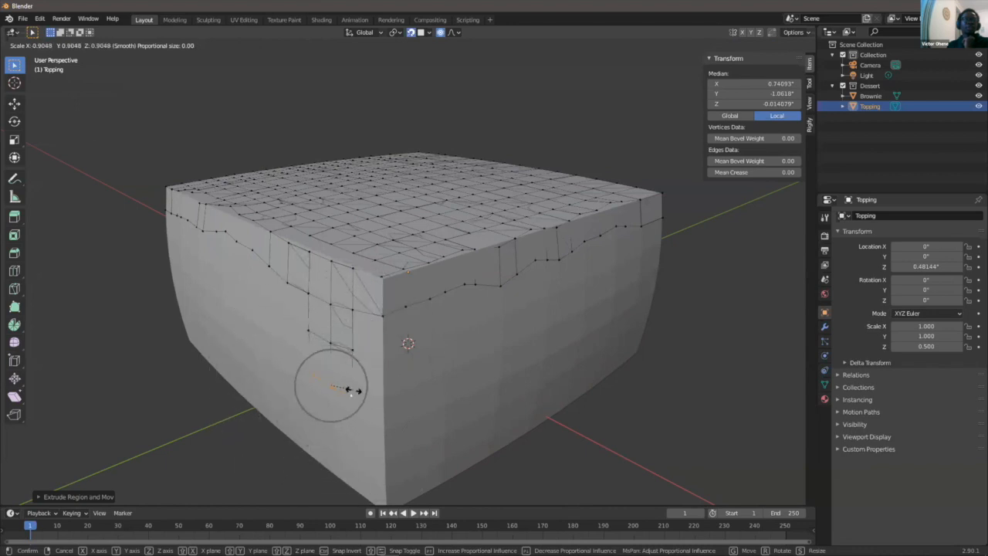
scroll(335, 388, down, 1)
scroll(333, 392, down, 3)
click(333, 392)
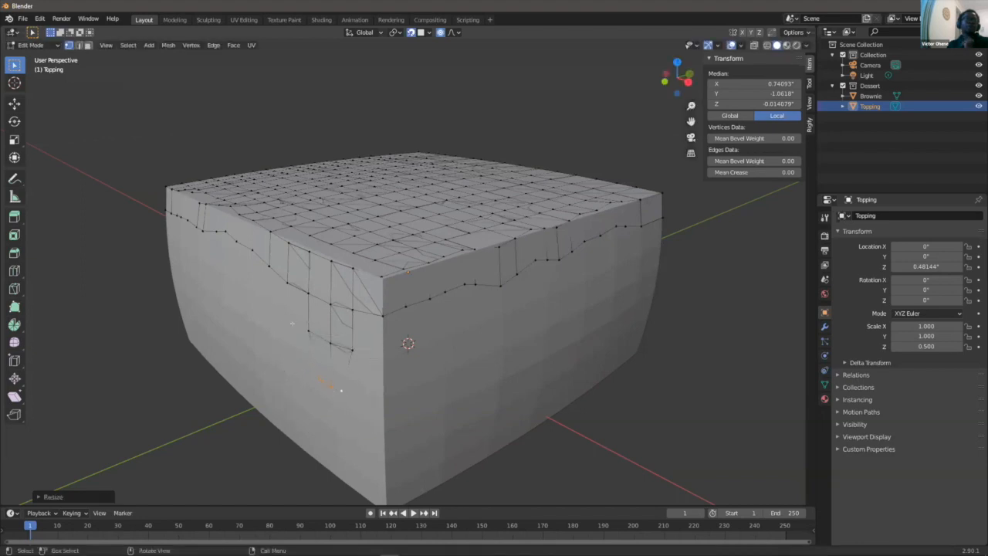
- Extrude two lower-edge vertices further along the same side downward twice and scale the tip to about 0.79 for a smaller drip
click(237, 243)
shift+click(251, 252)
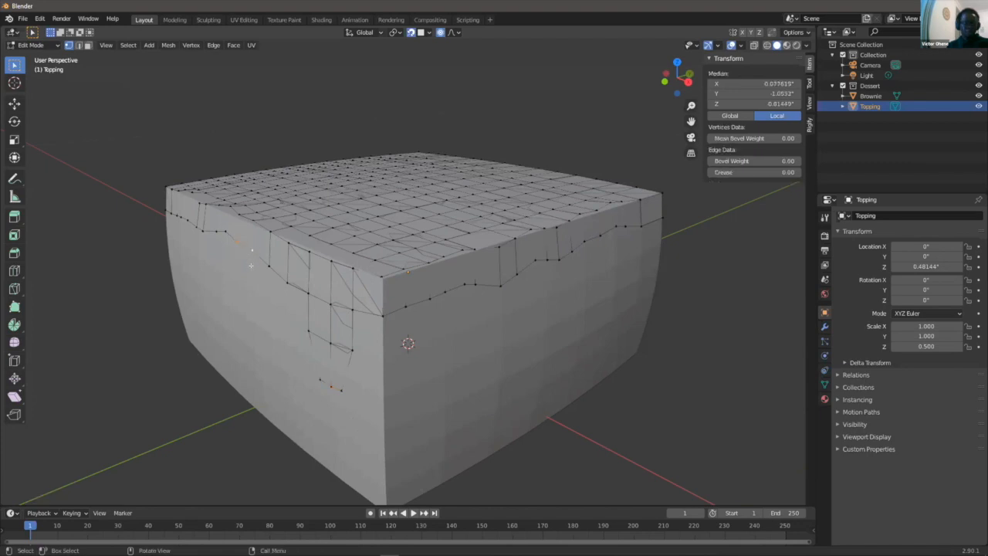
key(e)
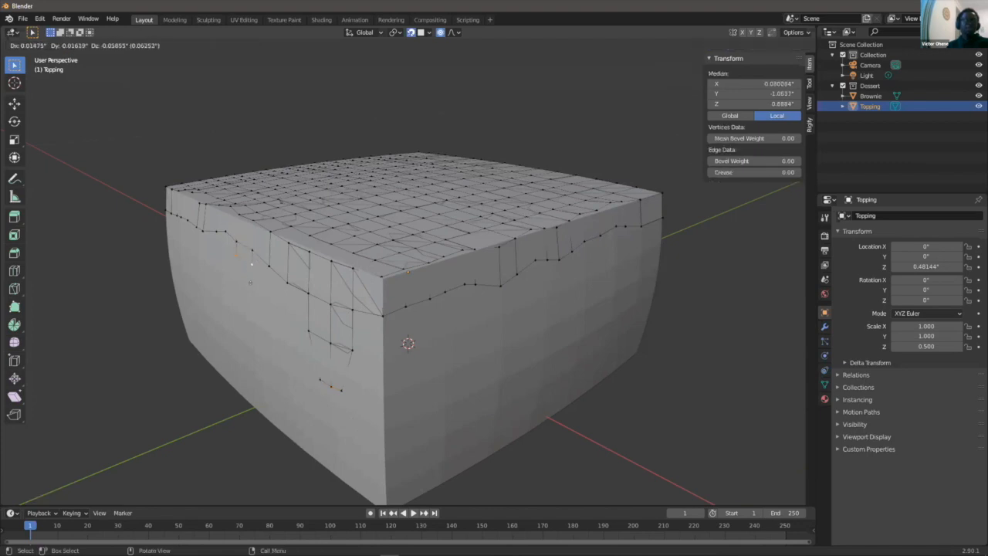
click(250, 292)
key(e)
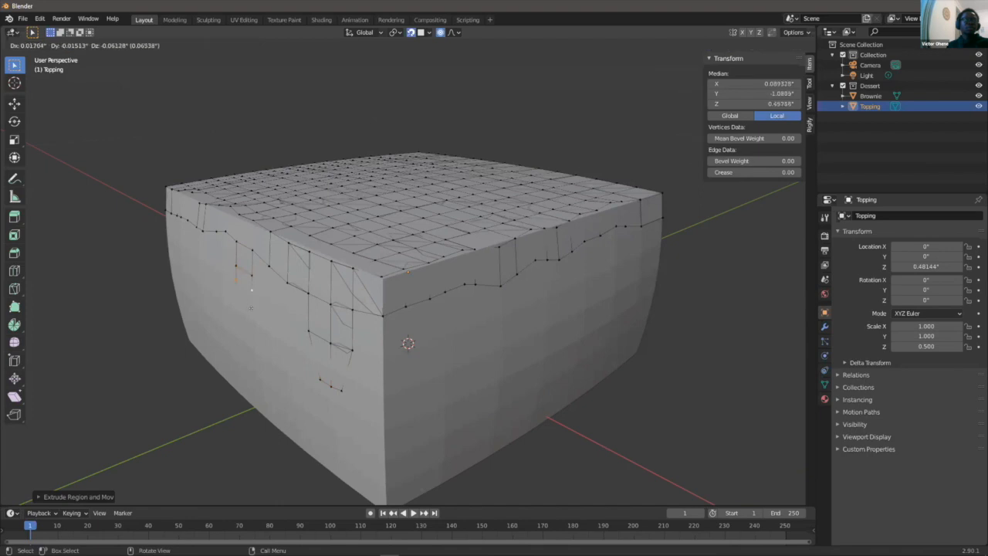
click(251, 317)
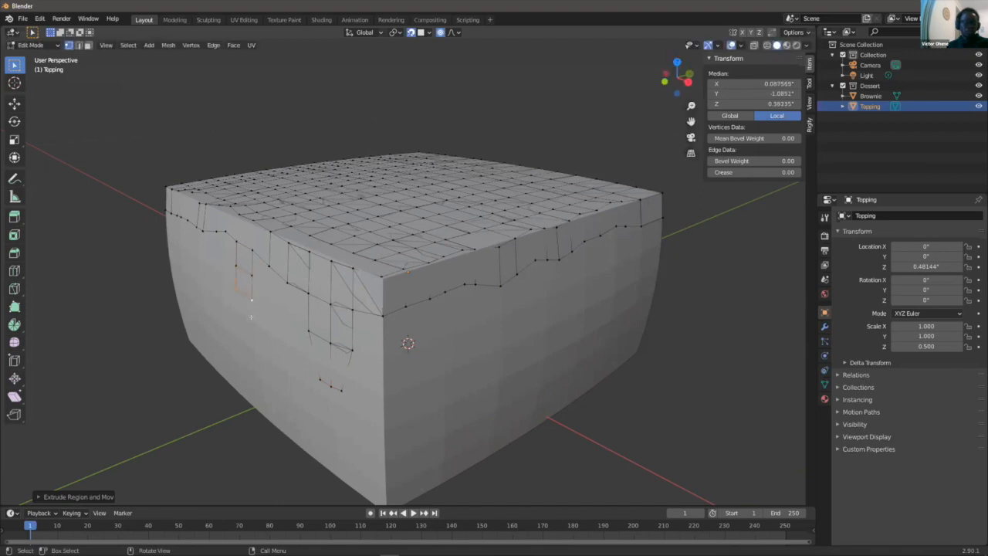
key(s)
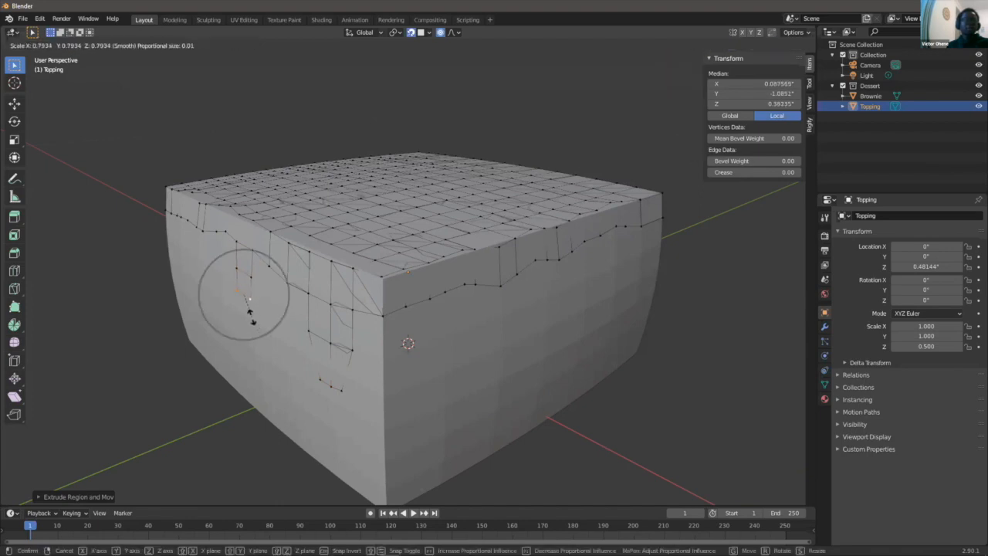
click(253, 321)
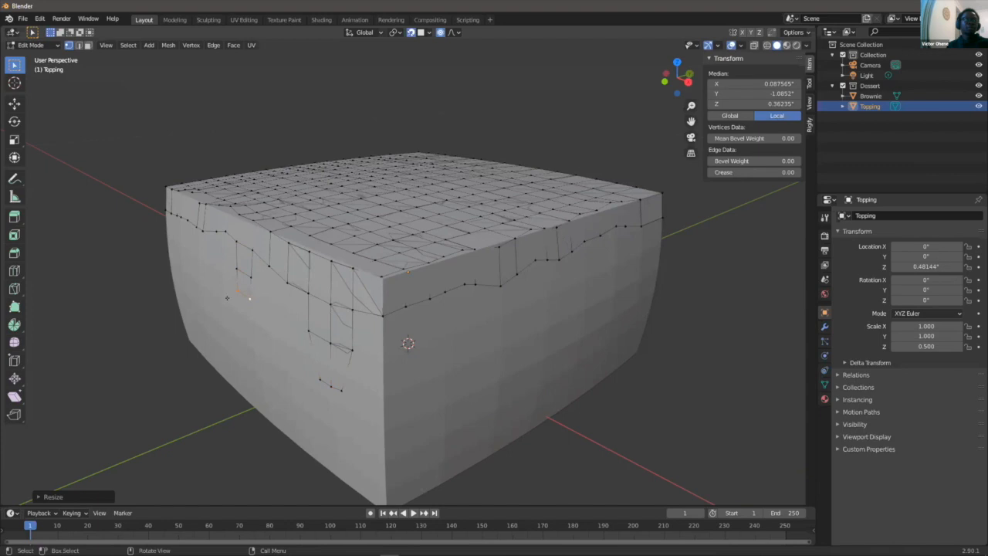
- Widen the large drip's base by shifting its two side vertices outward and down, and lower the front corner vertex slightly
click(306, 291)
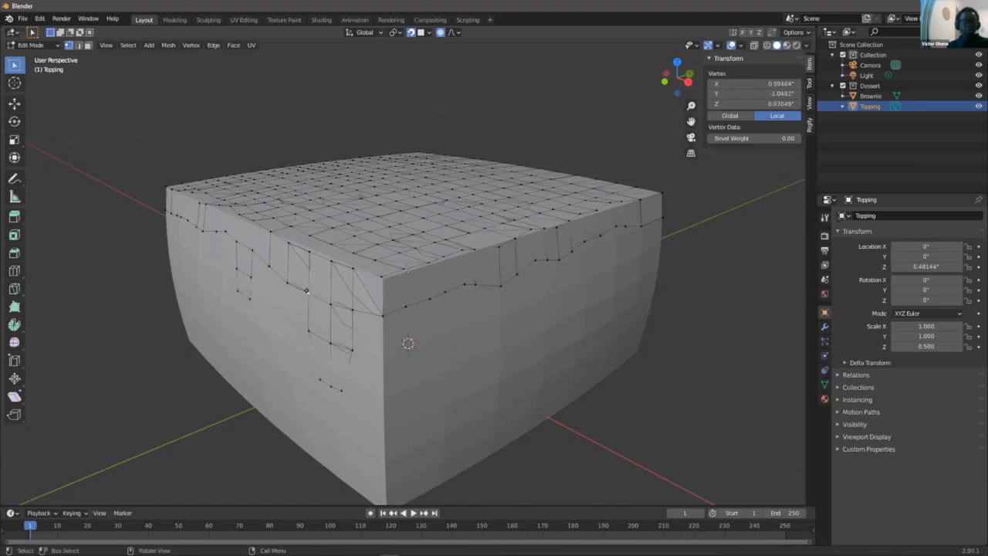
key(g)
click(307, 301)
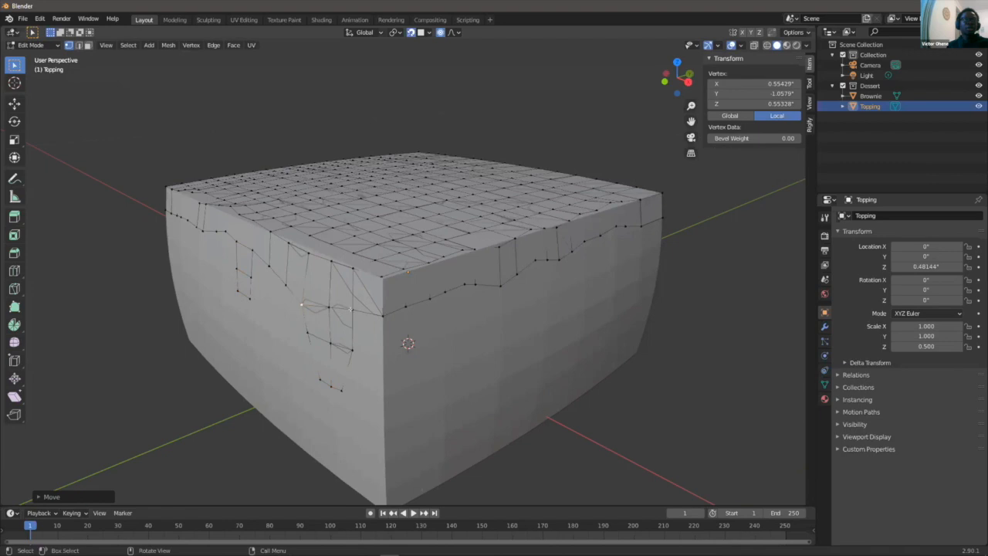
key(g)
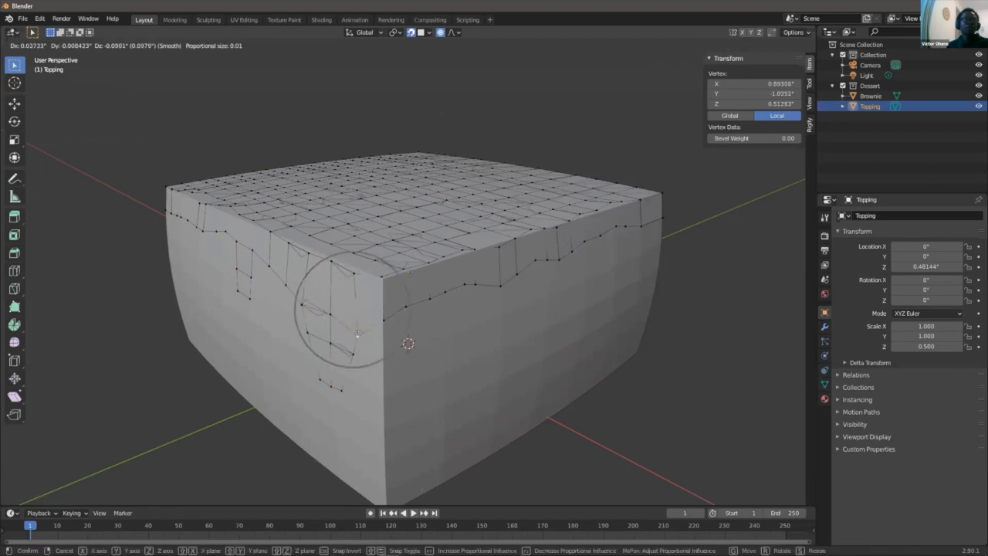
click(375, 323)
key(g)
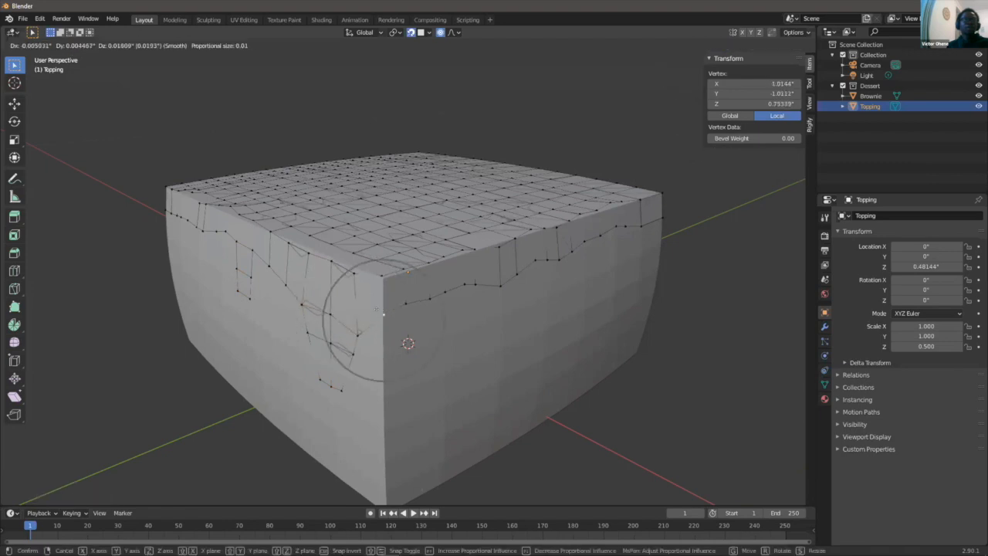
click(385, 319)
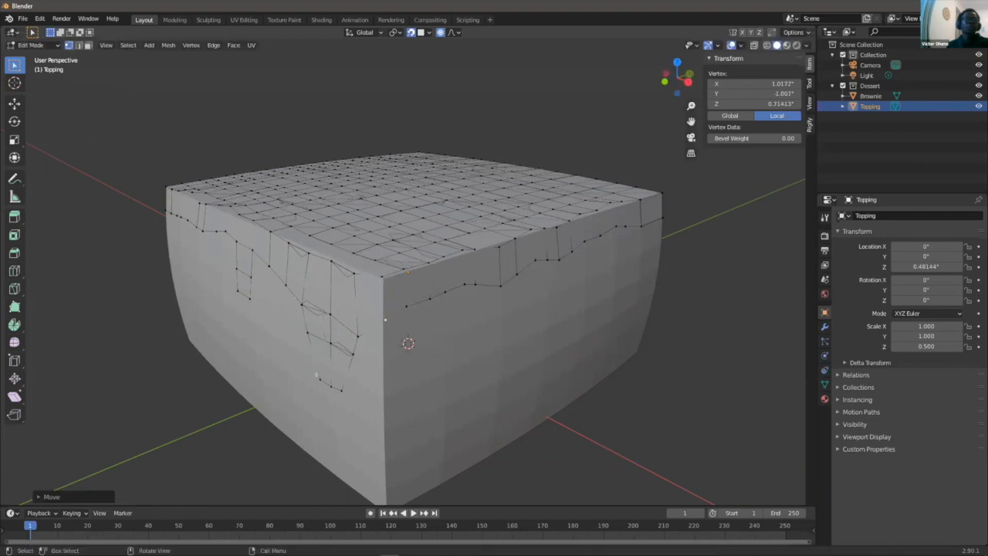
- Extrude the large drip's three tip vertices further downward and scale the new tip very slightly
shift+click(340, 393)
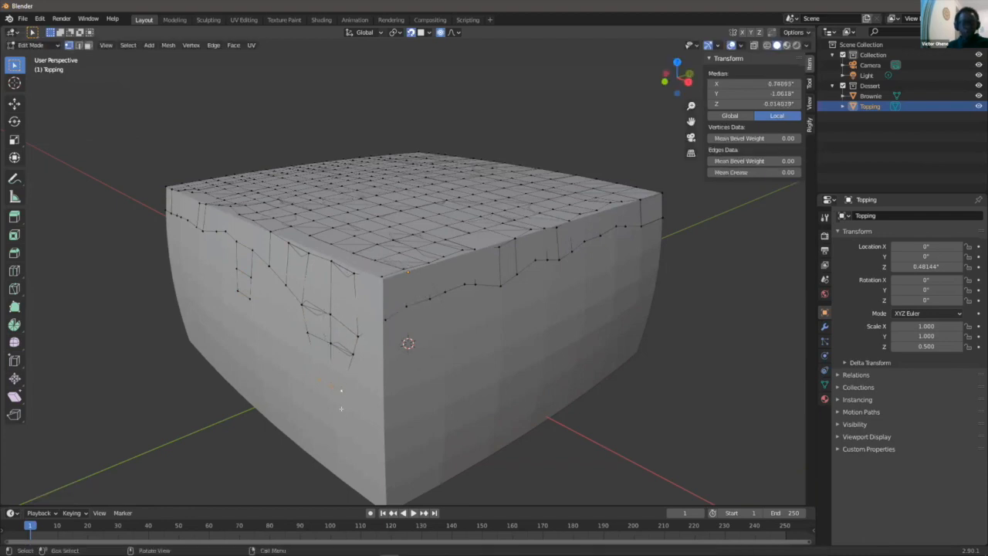
key(e)
click(342, 432)
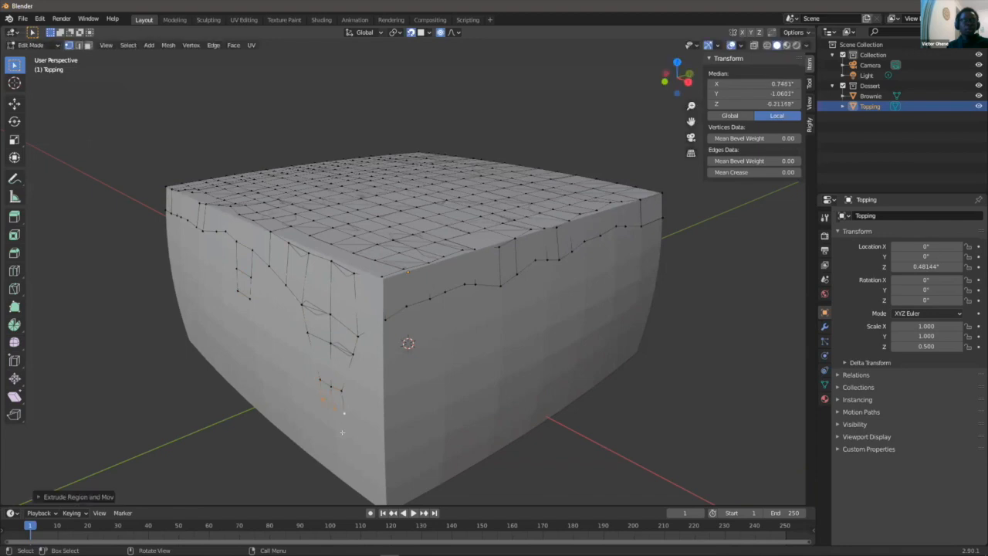
key(s)
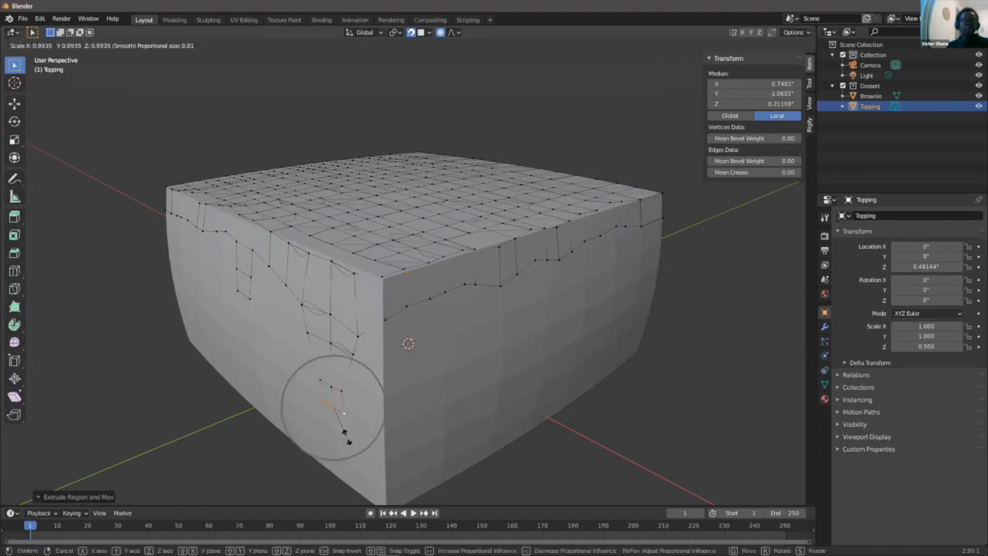
click(342, 413)
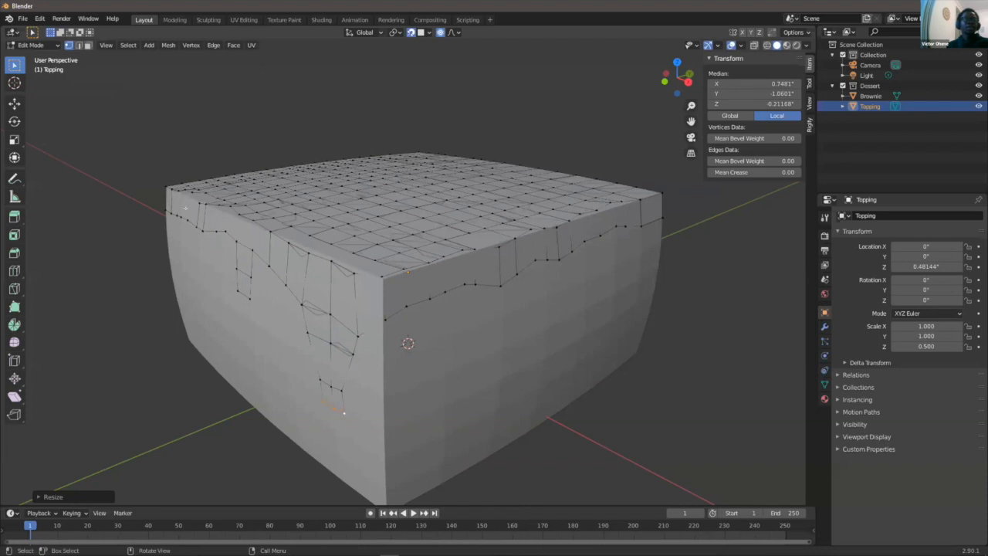
- Extrude three lower-edge vertices past the middle of the adjacent side downward twice and scale the tip to about 0.69
click(558, 257)
shift+click(570, 250)
shift+click(583, 239)
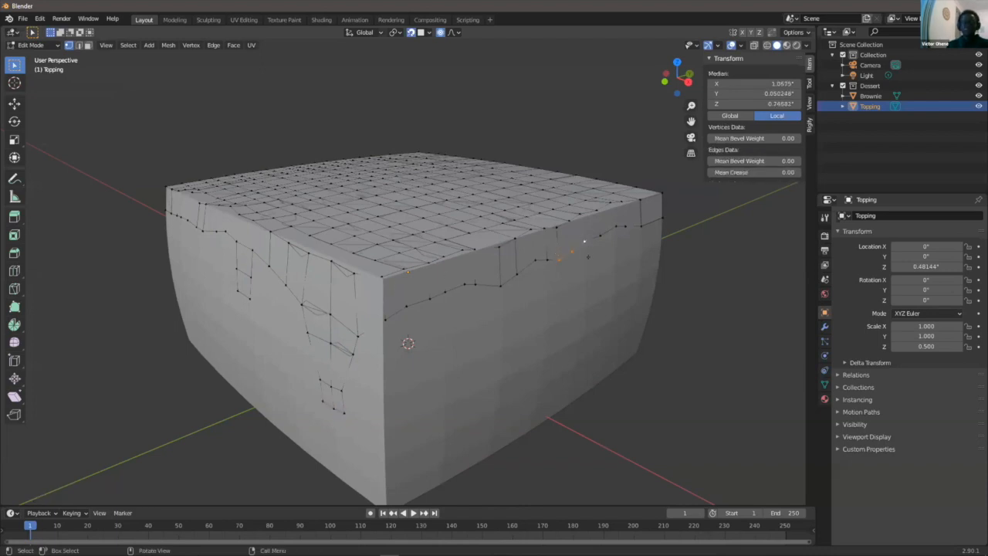
key(g)
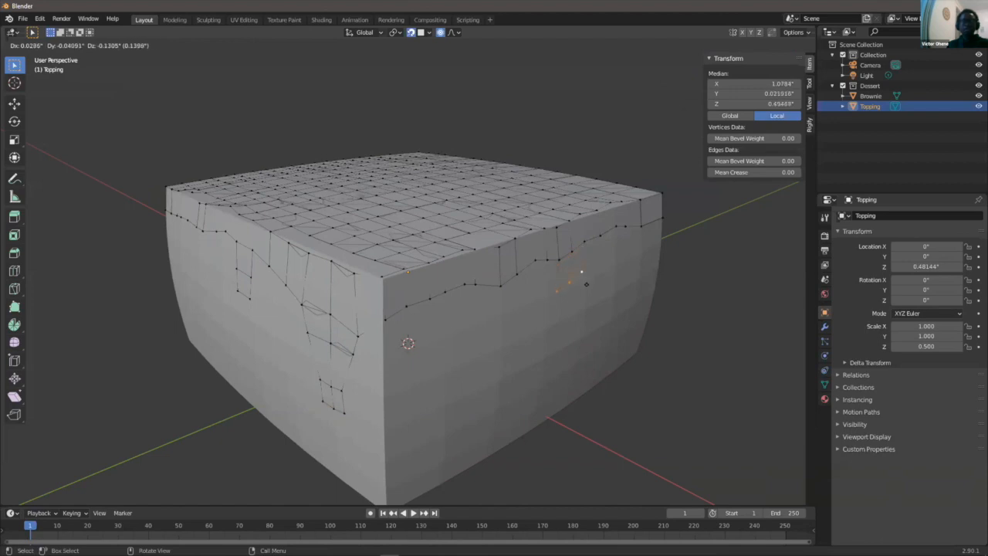
click(586, 282)
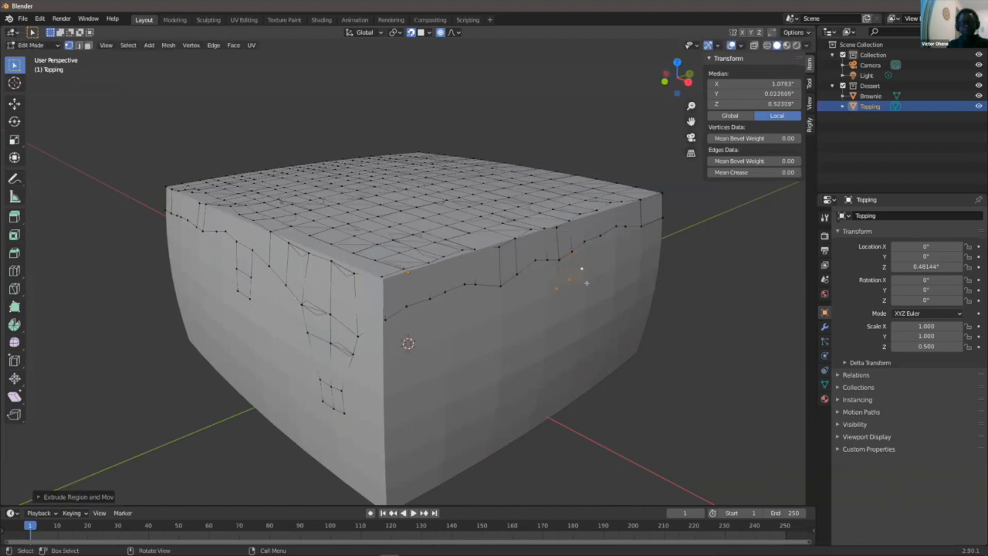
key(g)
click(580, 306)
key(s)
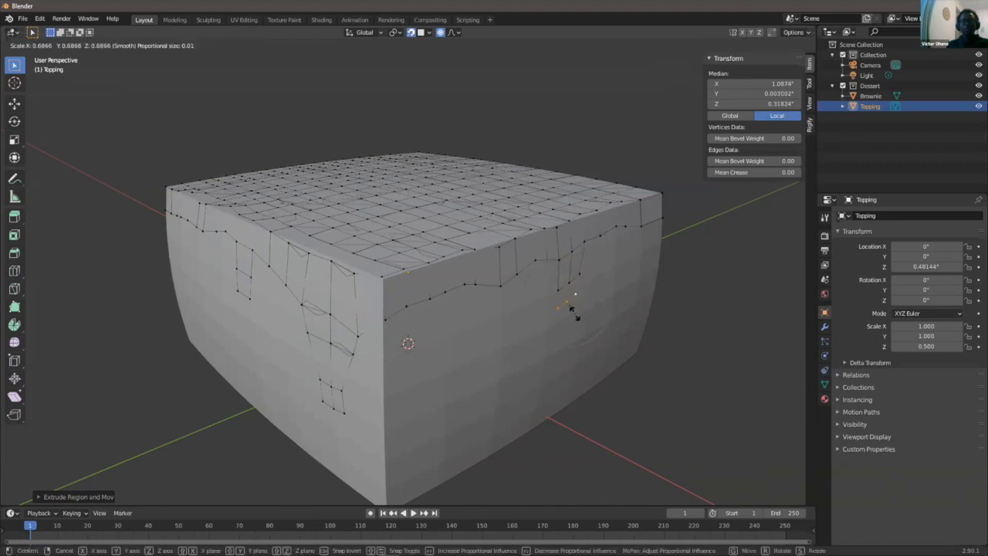
click(577, 307)
click(598, 233)
key(s)
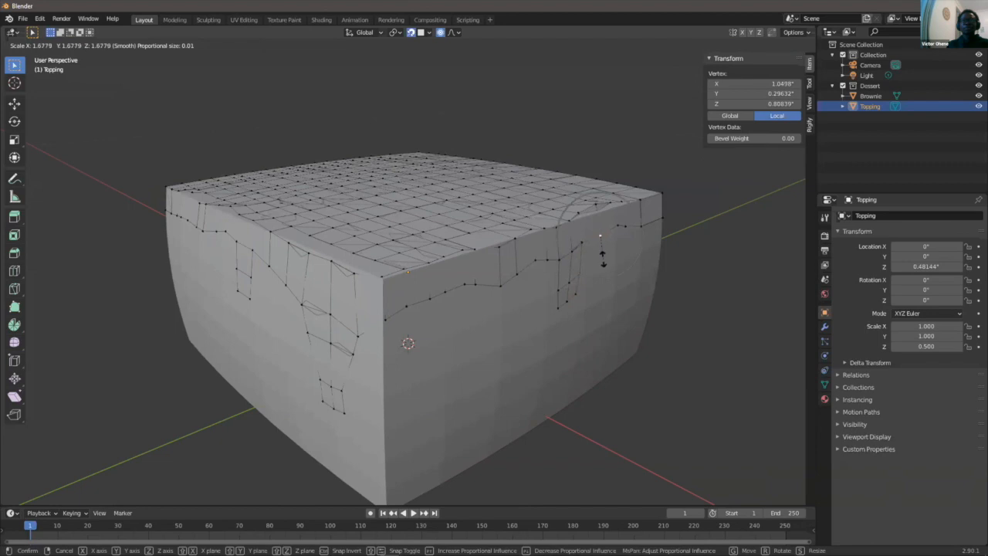
click(603, 259)
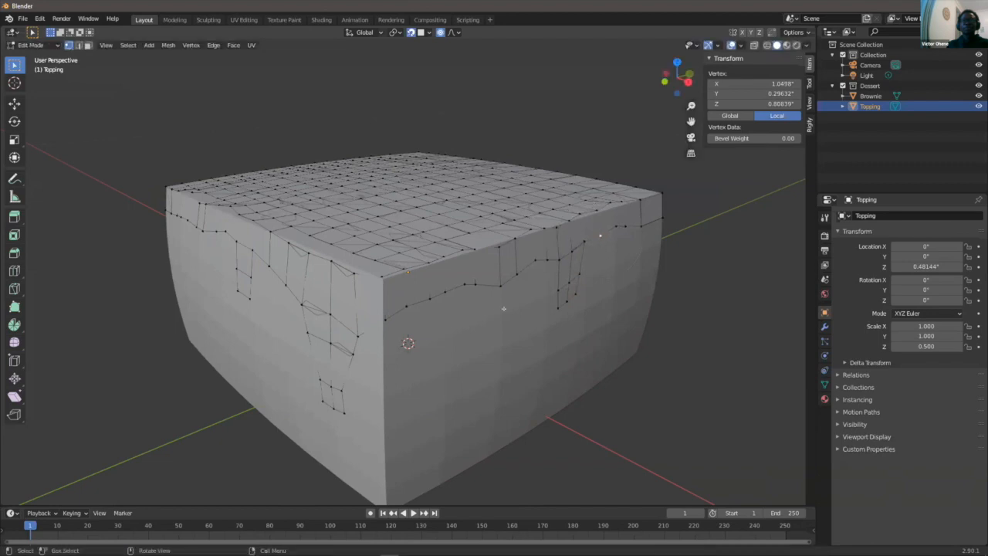
- Extrude three lower-edge vertices nearer the front corner downward twice, first by about 0.1 inches, and scale the drip's tip to about 0.6
click(444, 290)
shift+click(464, 285)
shift+click(473, 289)
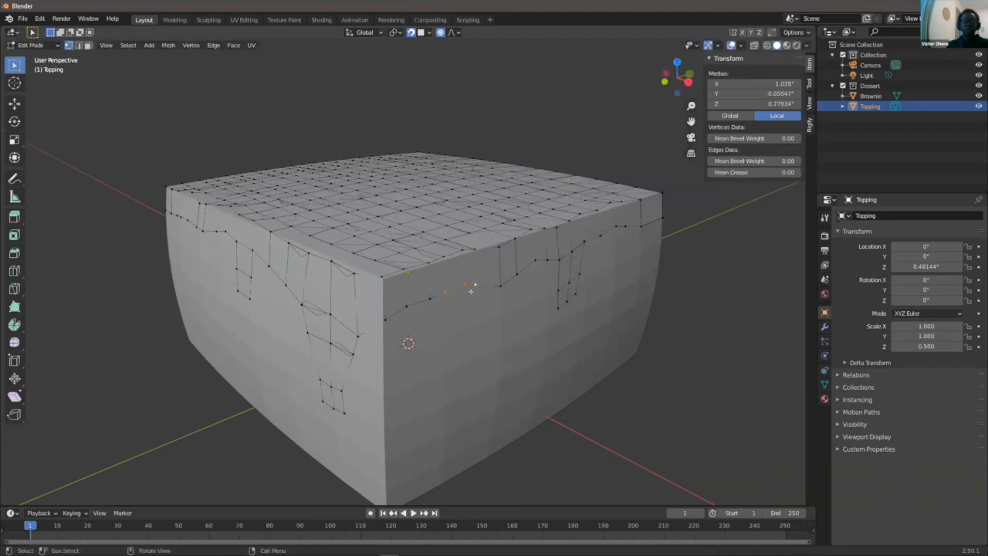
key(g)
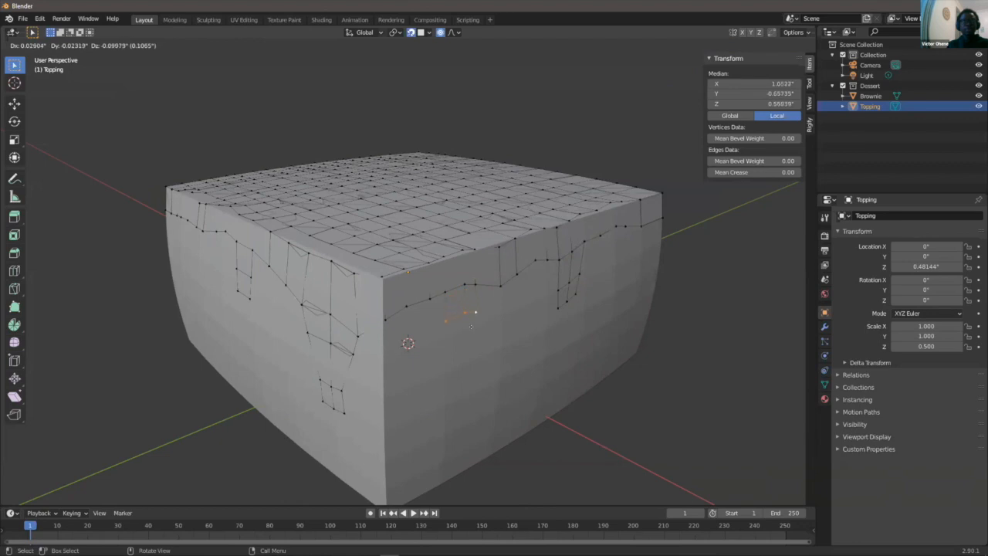
click(471, 324)
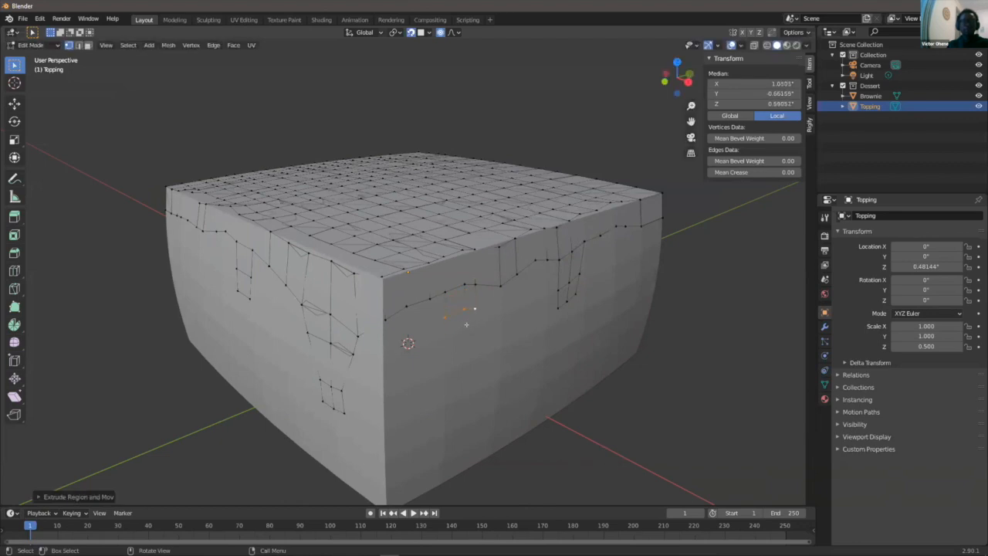
key(e)
click(471, 348)
key(s)
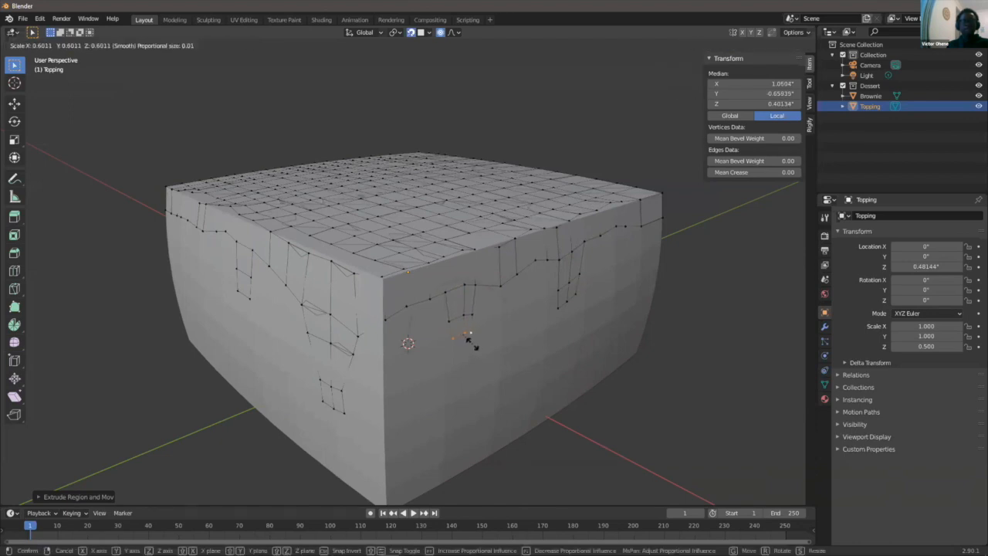
click(471, 340)
click(688, 291)
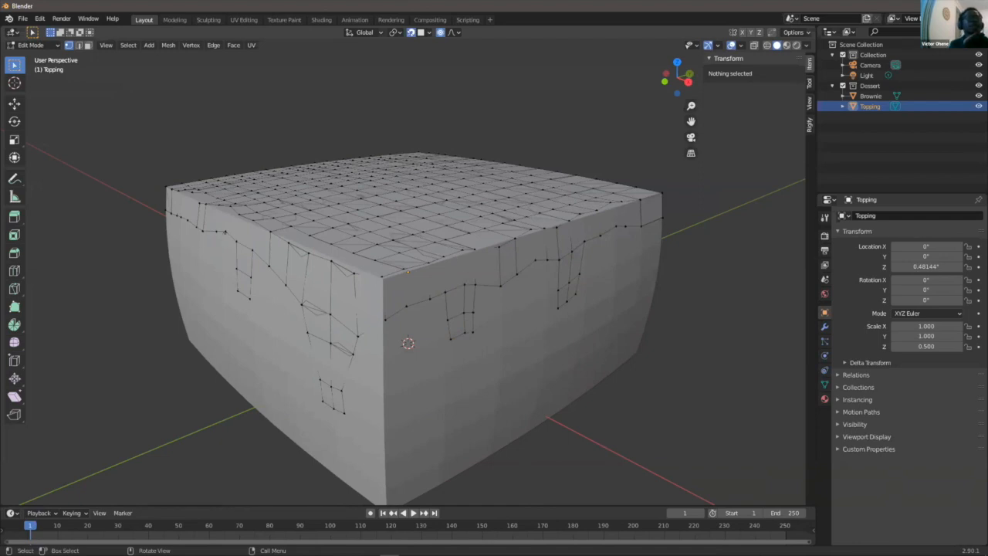
- Widen the base of the small two-vertex drip on the first side by moving its two upper vertices outward and down
click(236, 242)
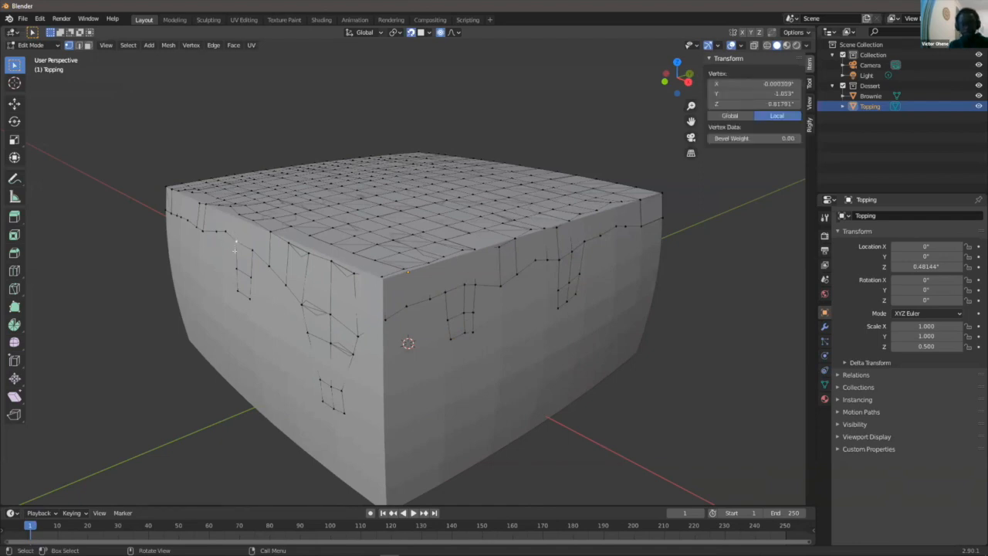
key(g)
click(229, 252)
click(250, 243)
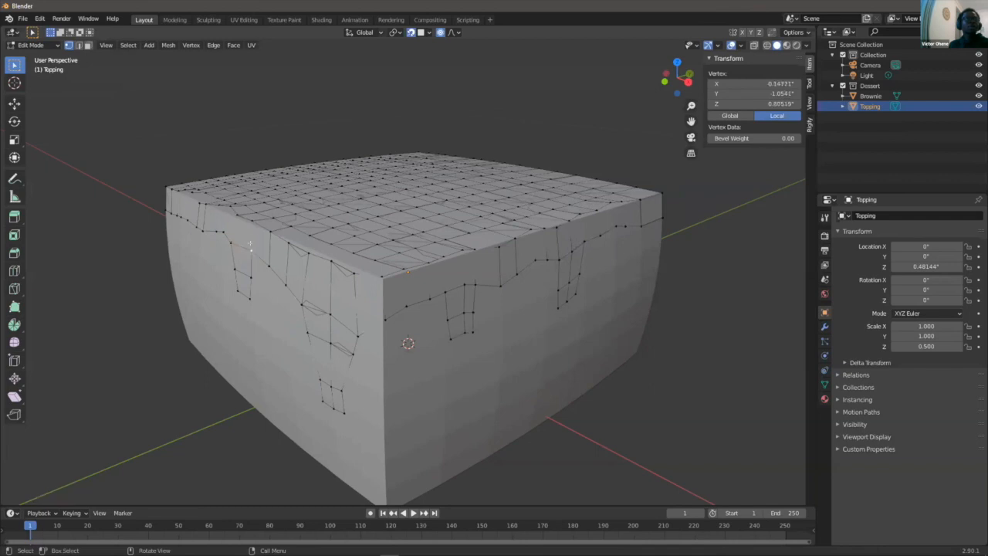
key(g)
click(251, 257)
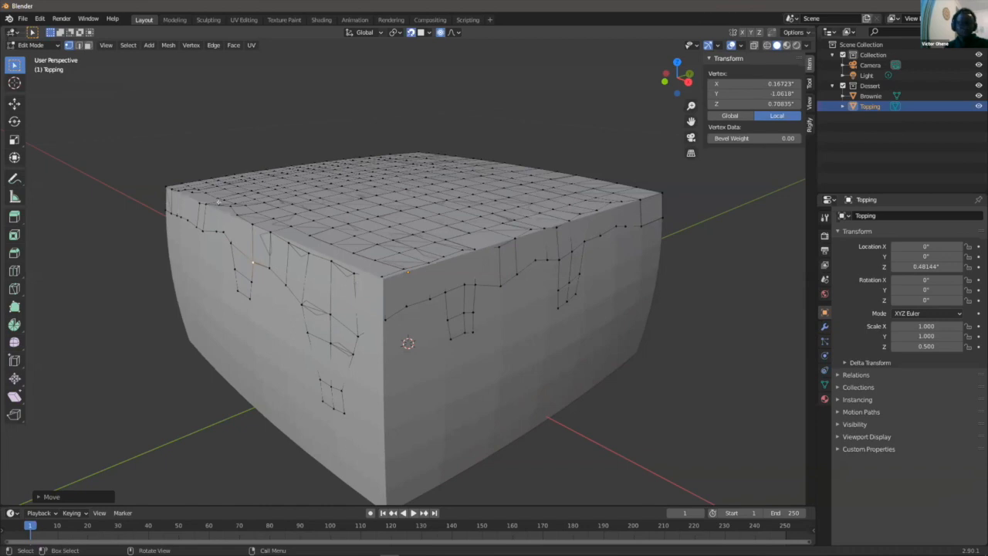
- Return to Object Mode and apply Shade Smooth to the Topping
key(Tab)
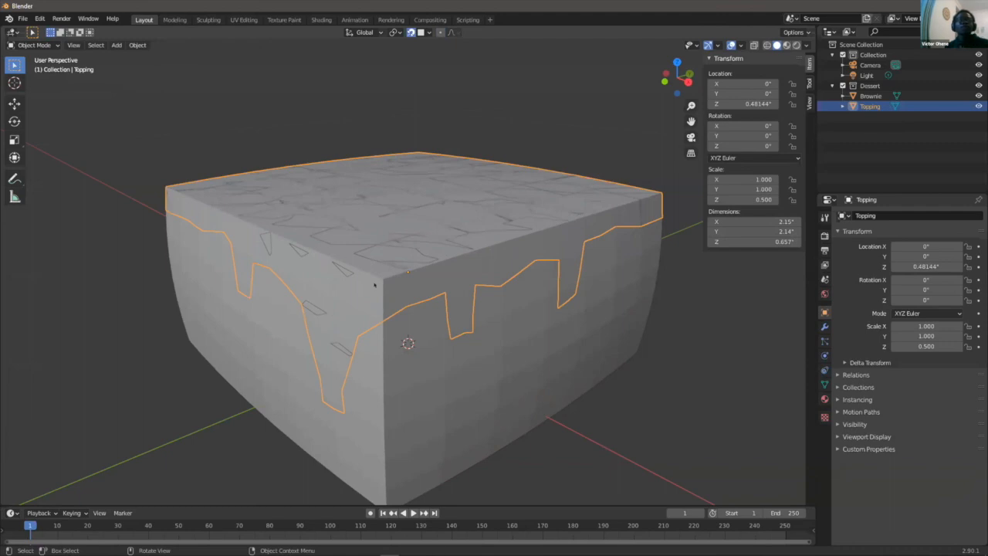
click(700, 406)
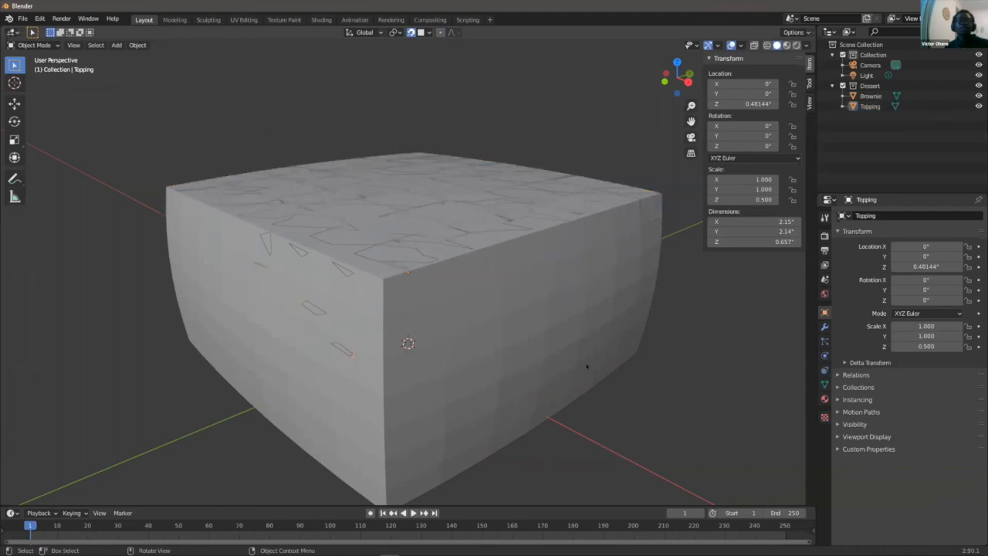
click(406, 253)
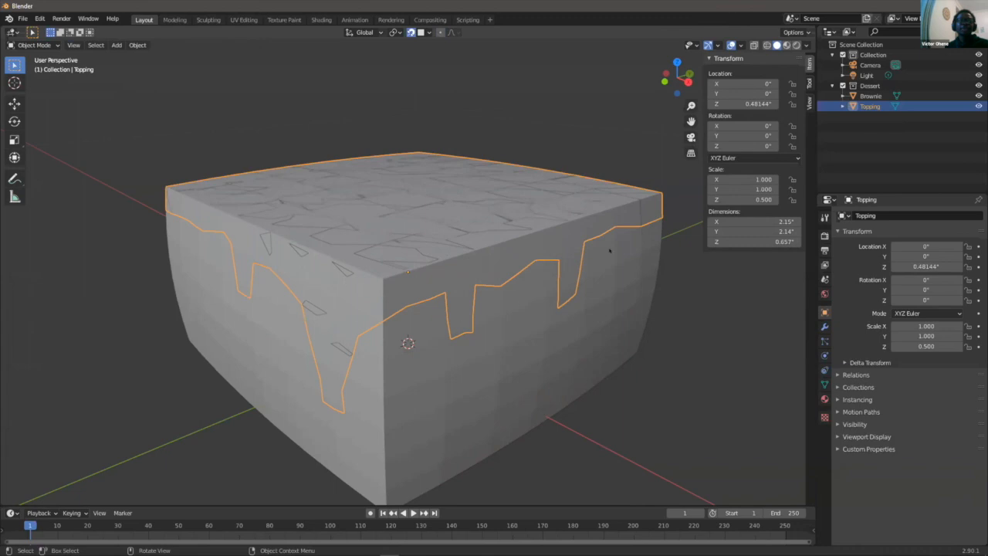
right_click(339, 290)
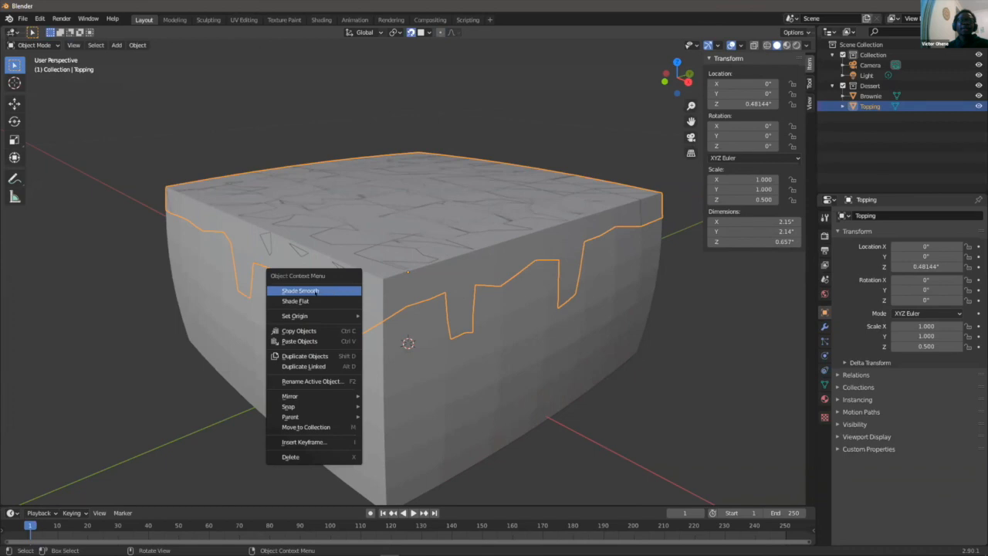
click(315, 291)
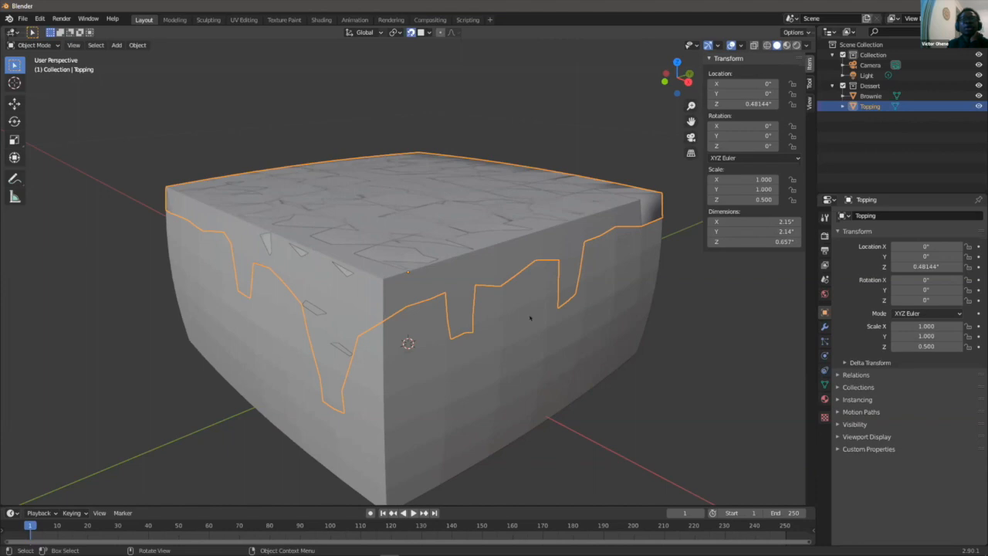
- Add a Subdivision Surface modifier to the Topping
click(838, 230)
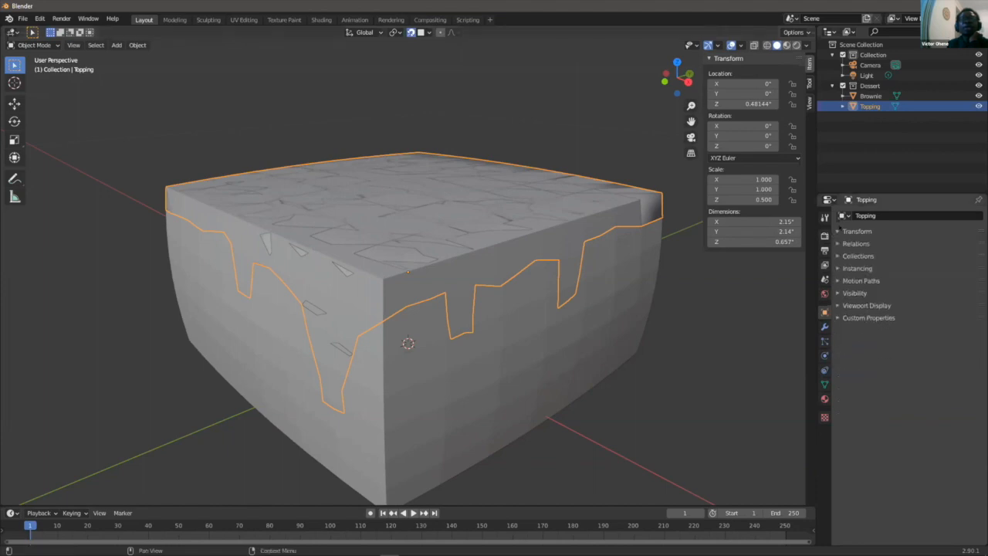
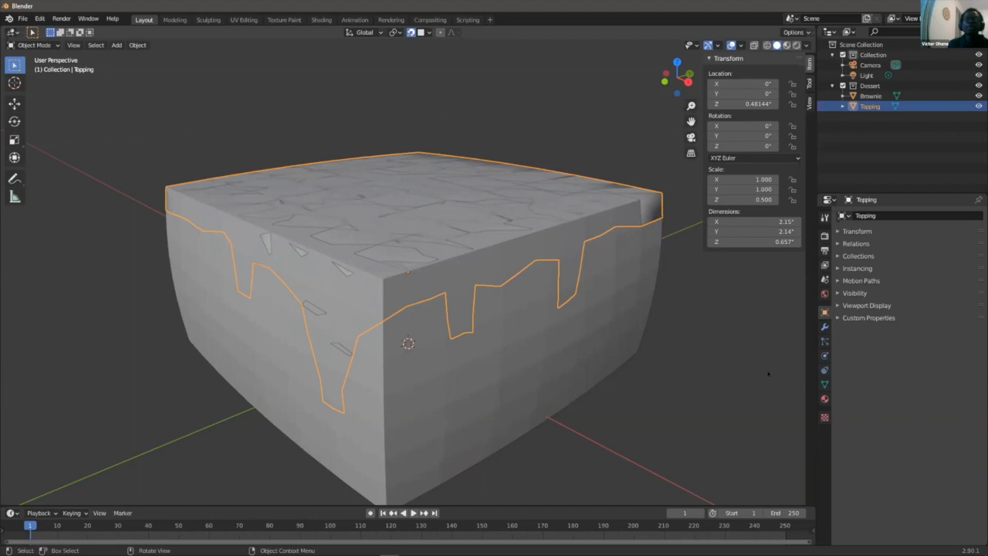
click(824, 327)
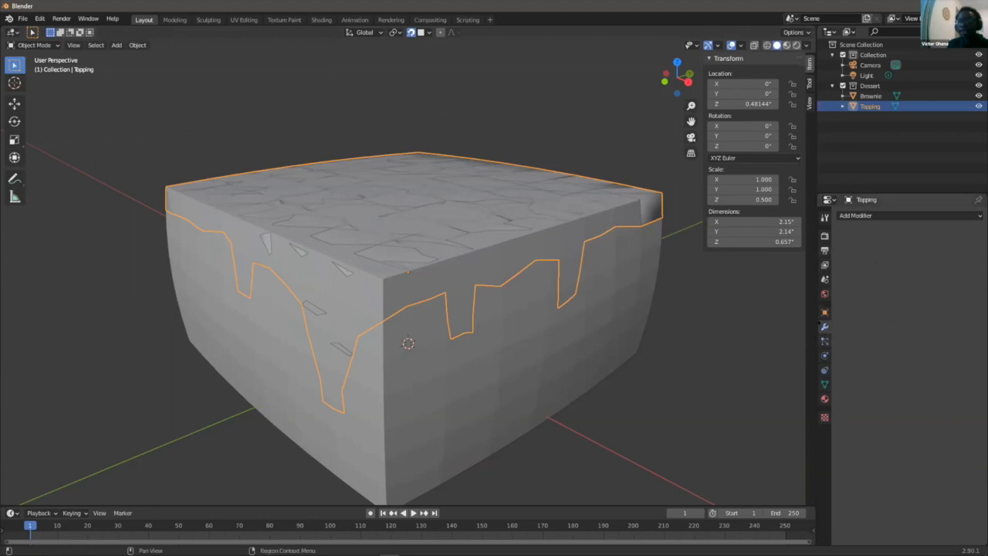
click(856, 216)
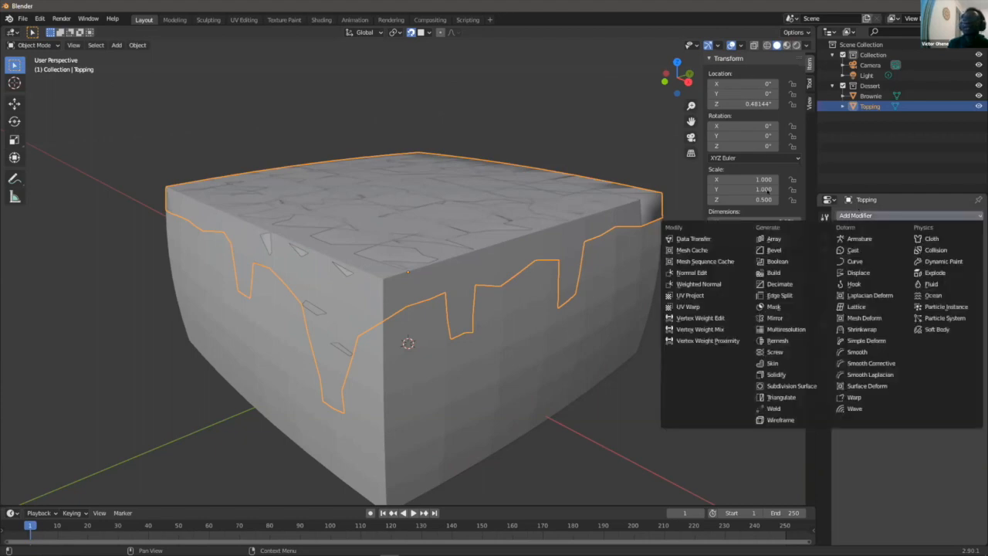
click(768, 191)
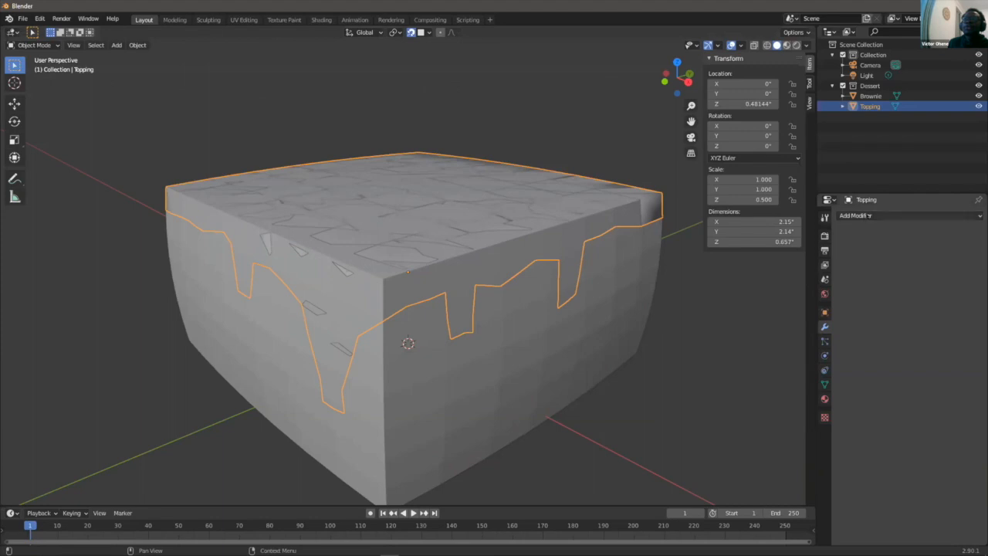
click(868, 215)
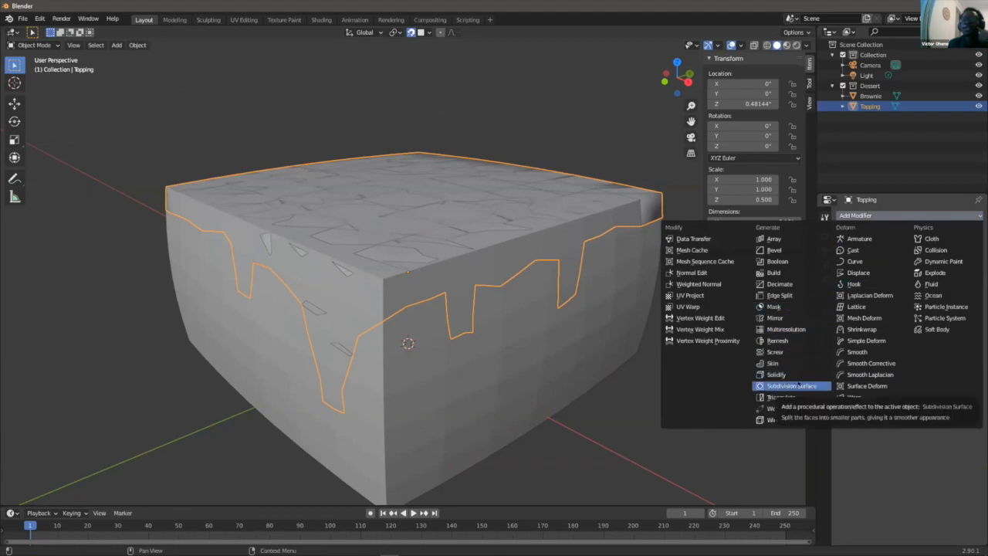
click(800, 384)
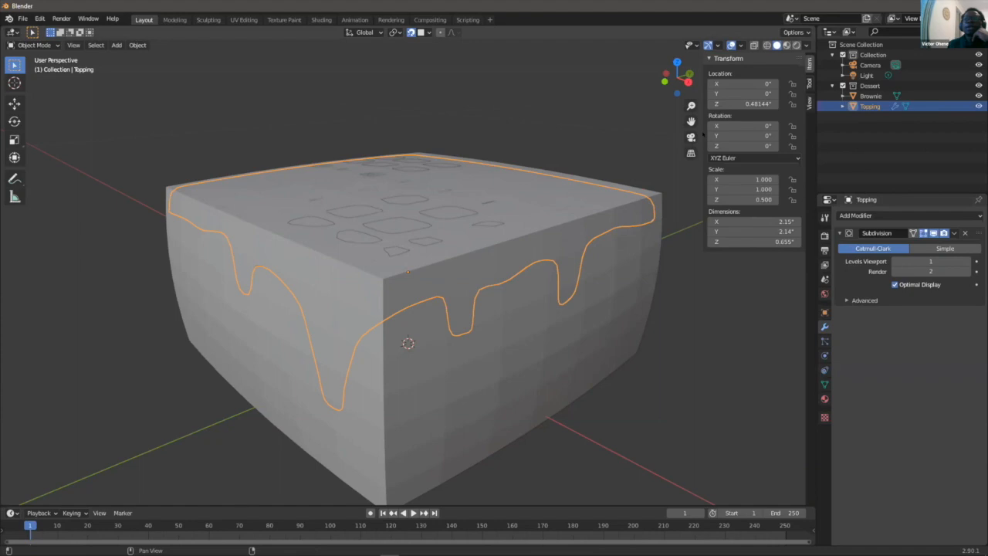
- Set the Topping's Subdivision viewport level to 4, deselect the mesh and collapse the modifier's settings
click(860, 300)
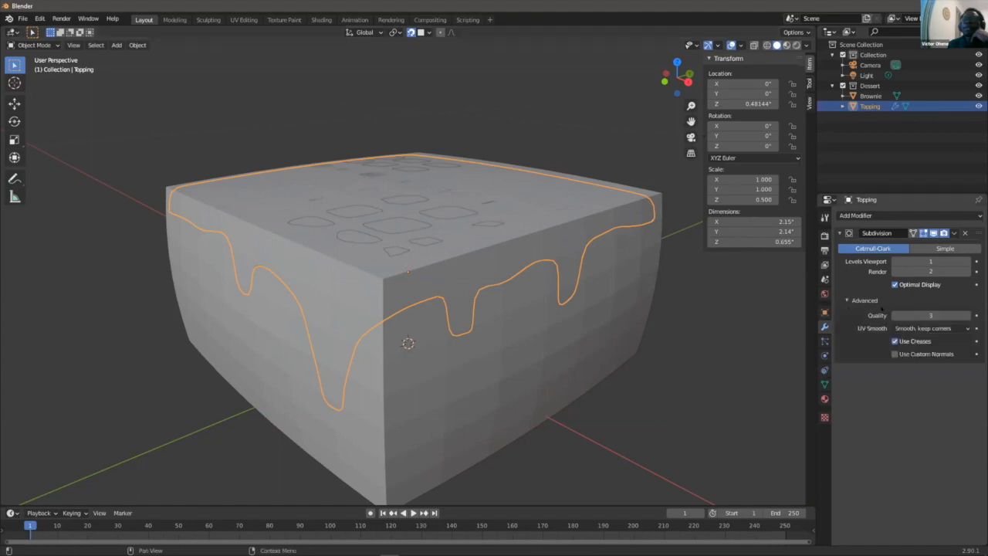
click(965, 261)
click(965, 261)
click(965, 260)
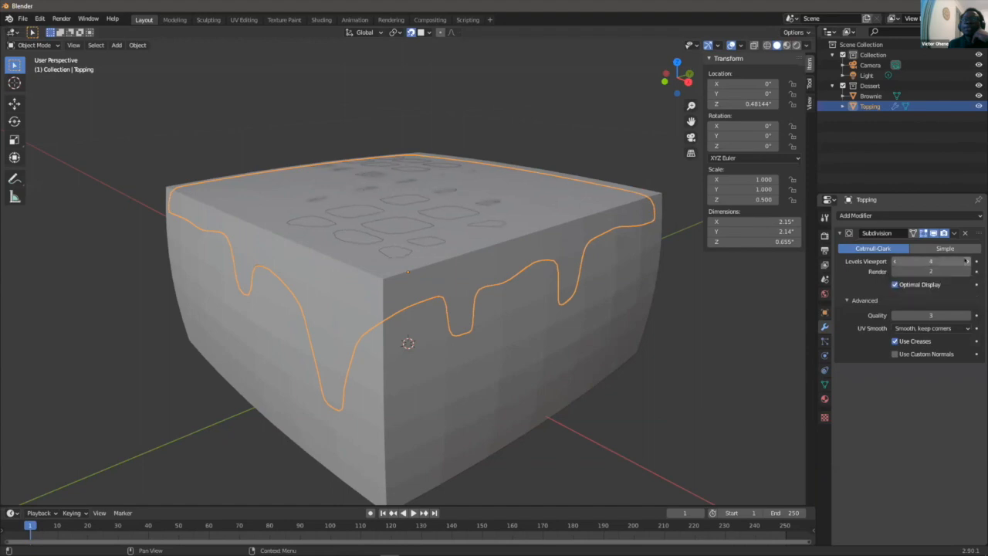
click(895, 261)
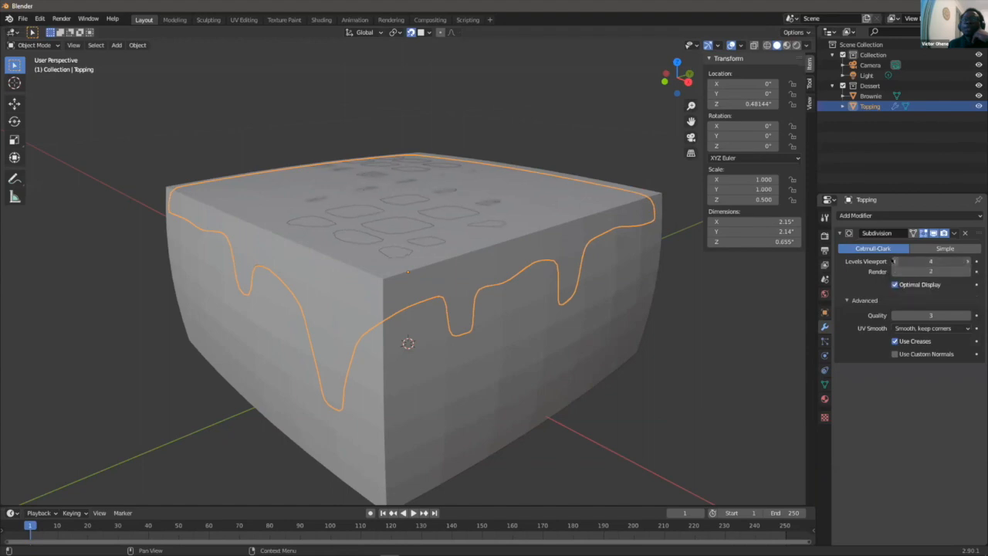
click(967, 262)
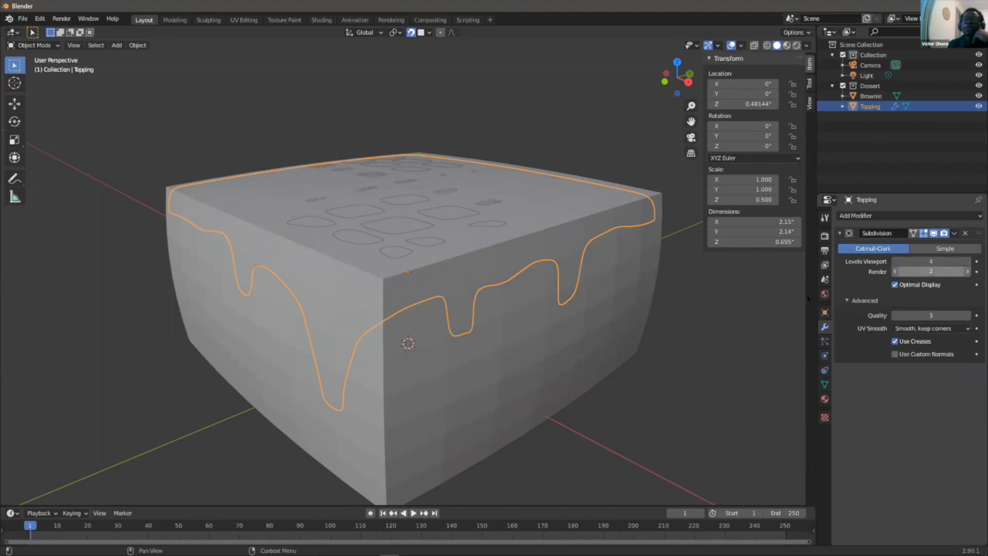
click(721, 299)
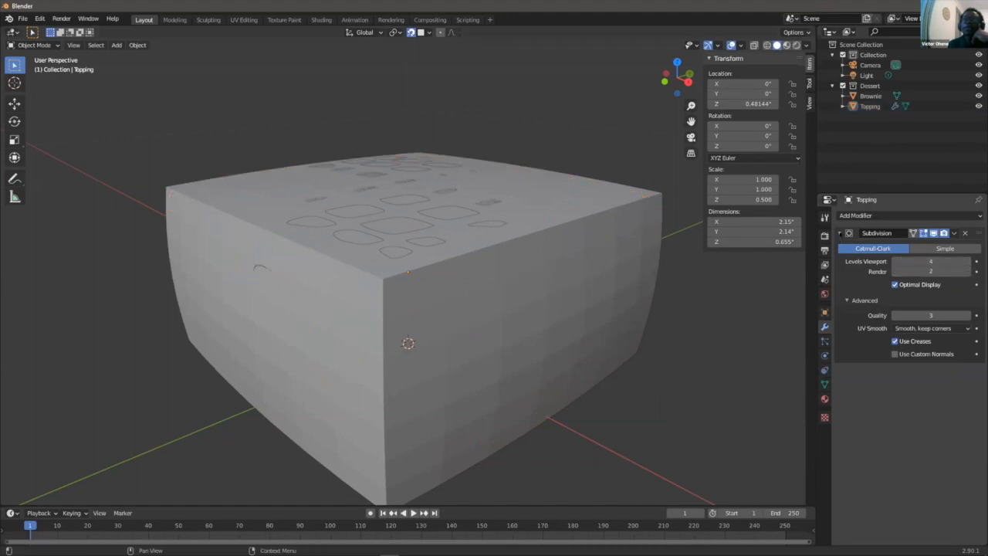
click(840, 232)
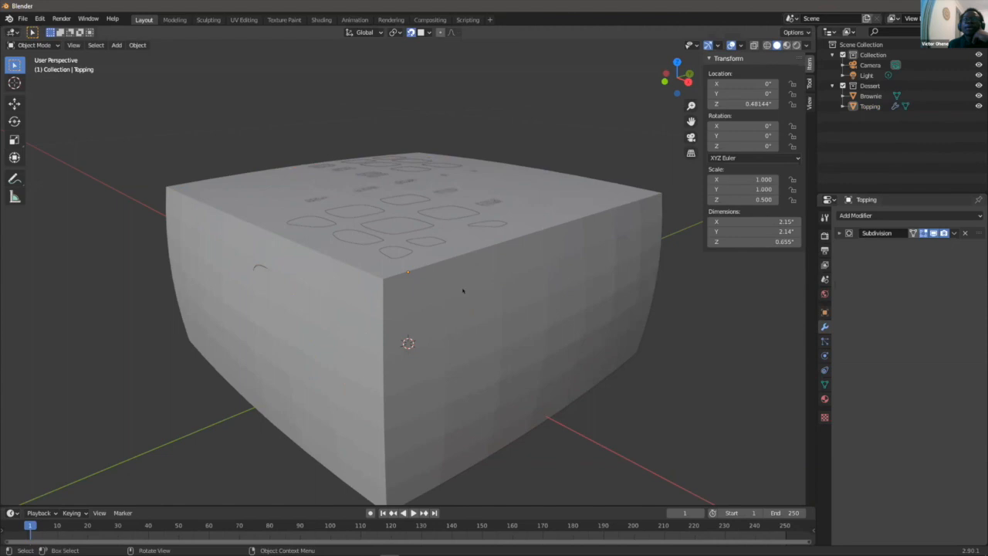
- Add a Solidify modifier to the Topping and set its offset to 1
click(395, 220)
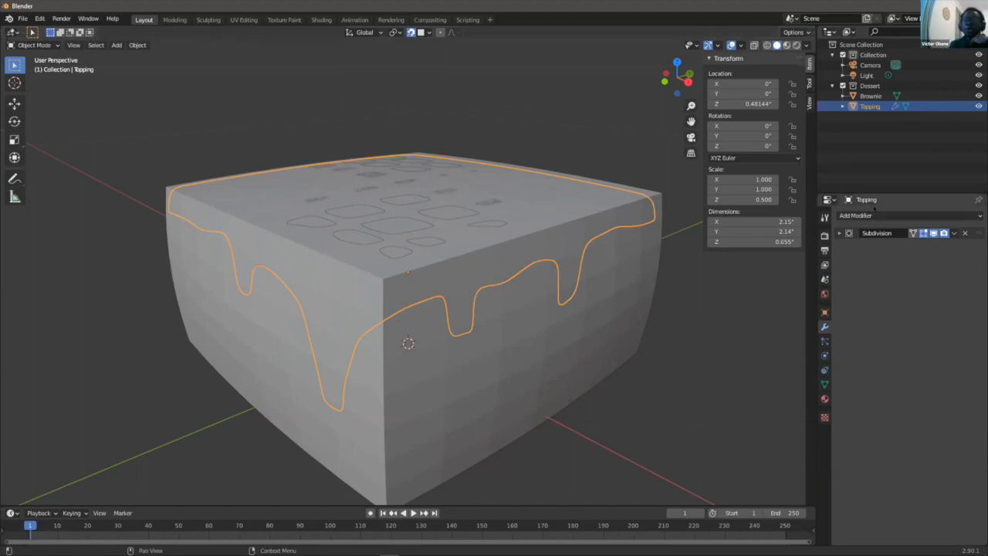
click(870, 215)
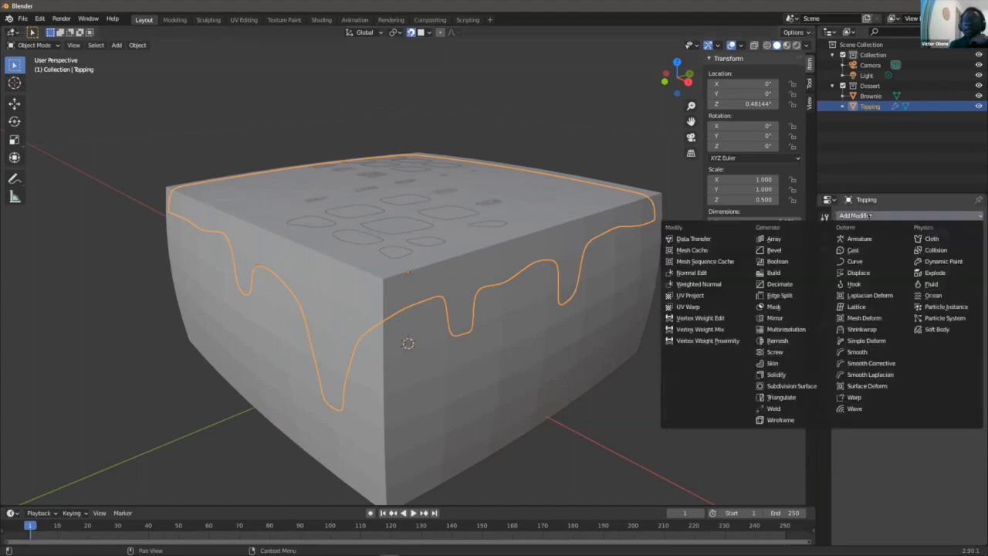
click(777, 374)
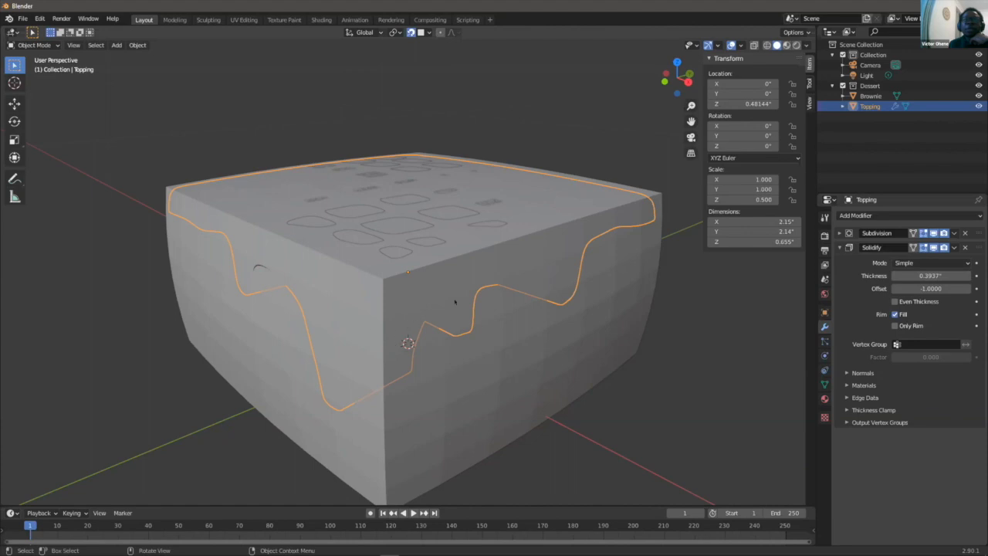
mouse_move(479, 290)
middle_down()
mouse_move(510, 281)
mouse_move(478, 293)
middle_up()
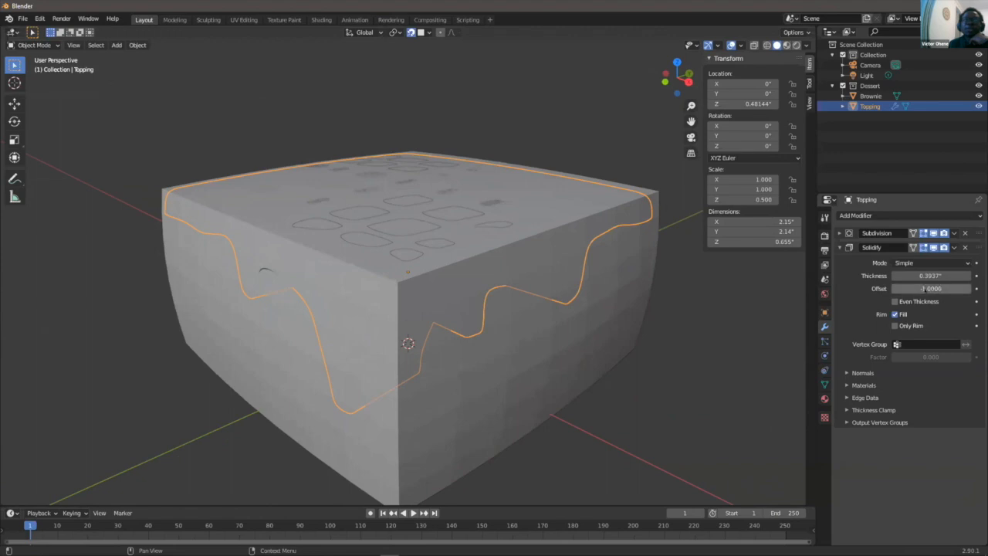
click(930, 287)
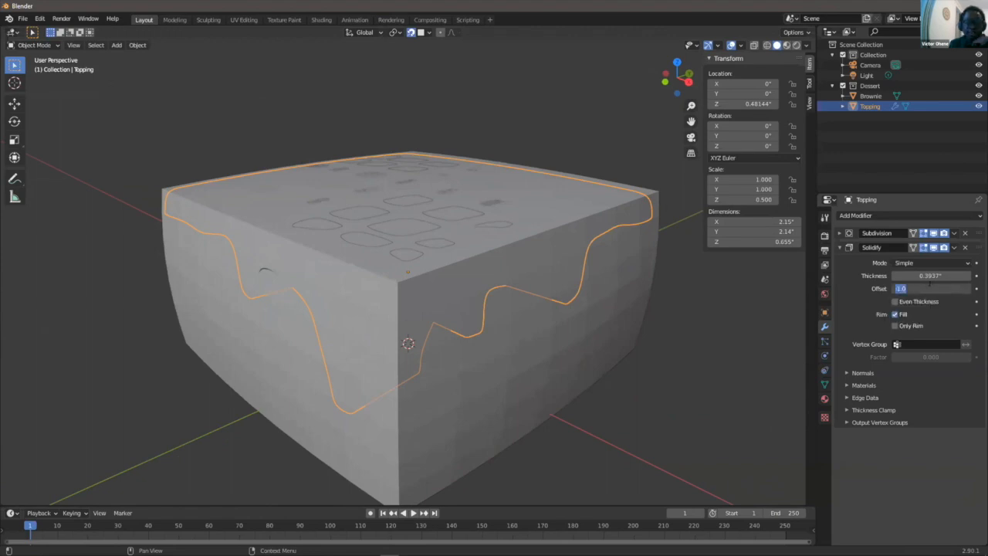
text(1)
key(Return)
click(930, 344)
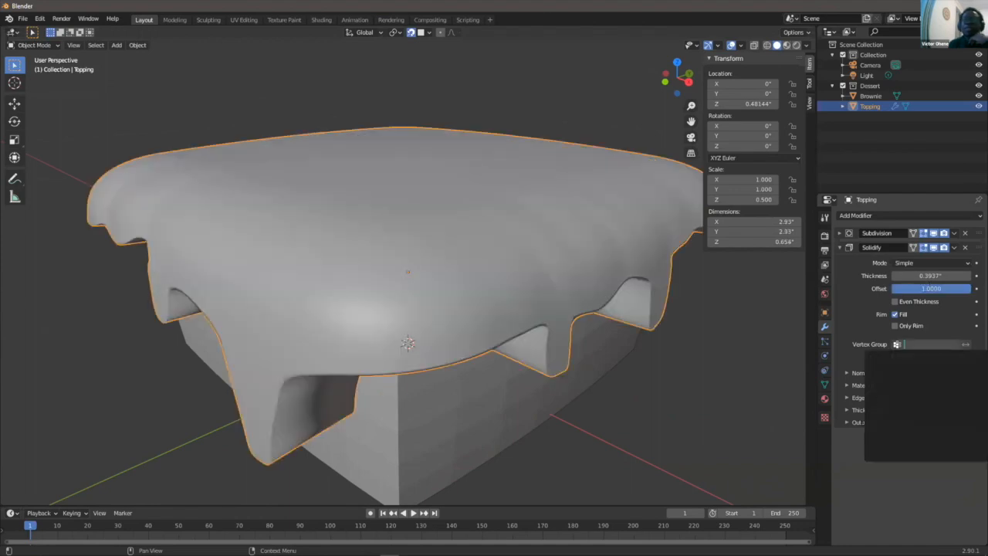
click(875, 496)
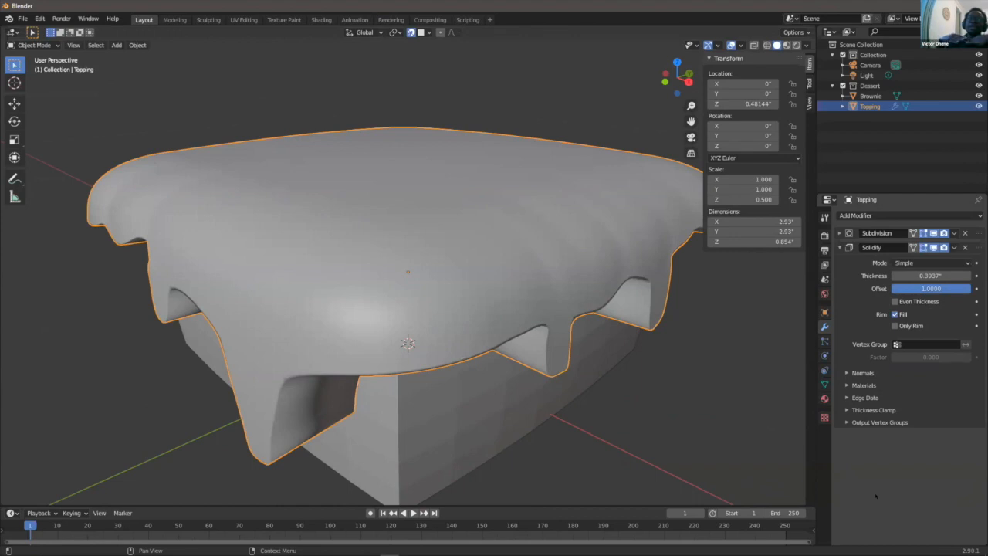
- Set the Topping's Solidify thickness to 4 mm
middle_drag(521, 315, 651, 286)
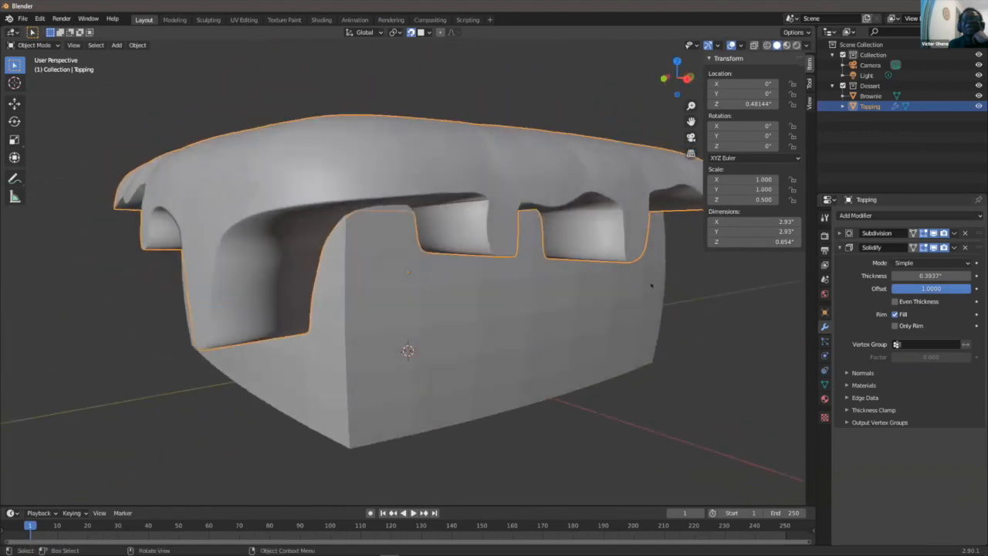
click(943, 276)
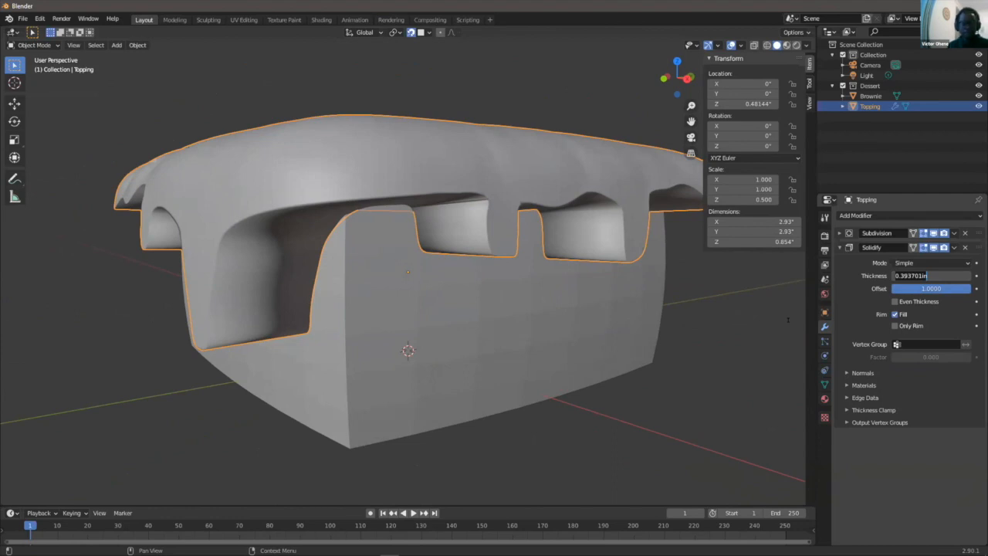
text(4mm)
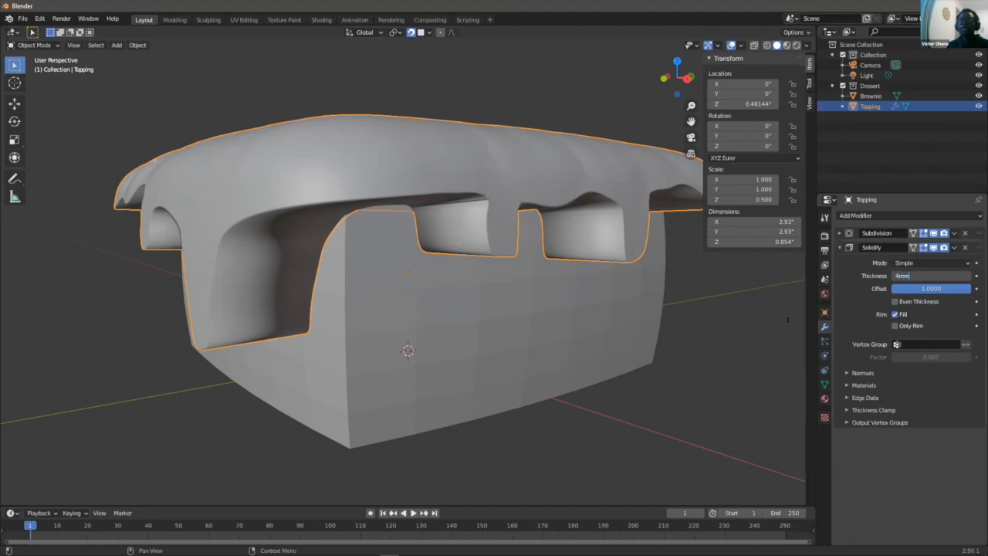
key(Return)
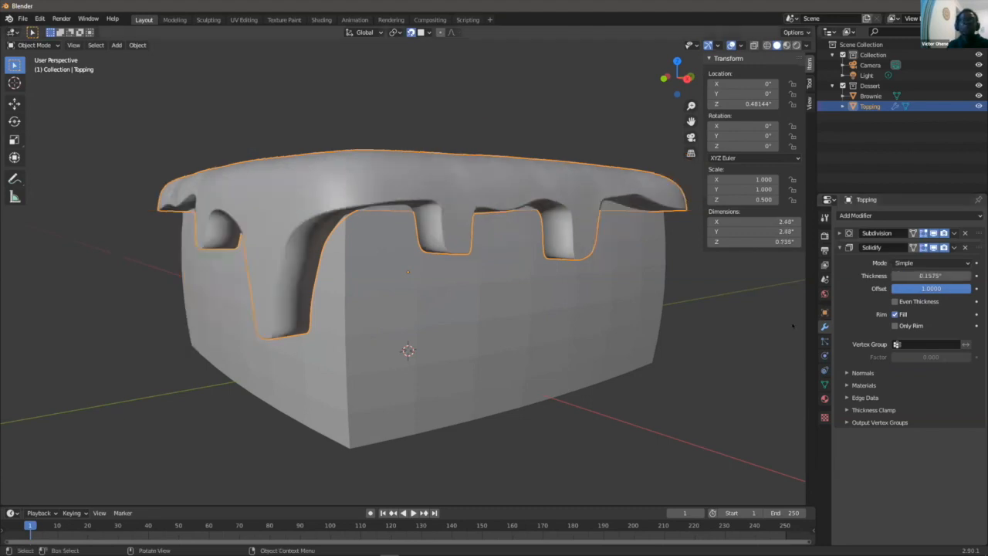
- Reduce the Topping's Solidify thickness to 1 mm and check the drips around the front corner
double_click(926, 275)
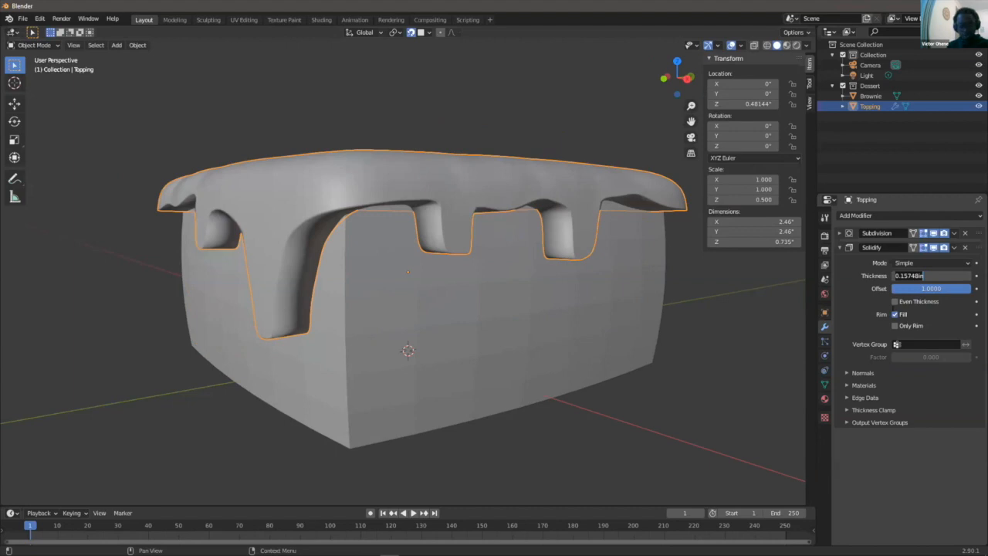
text(1mm)
key(Return)
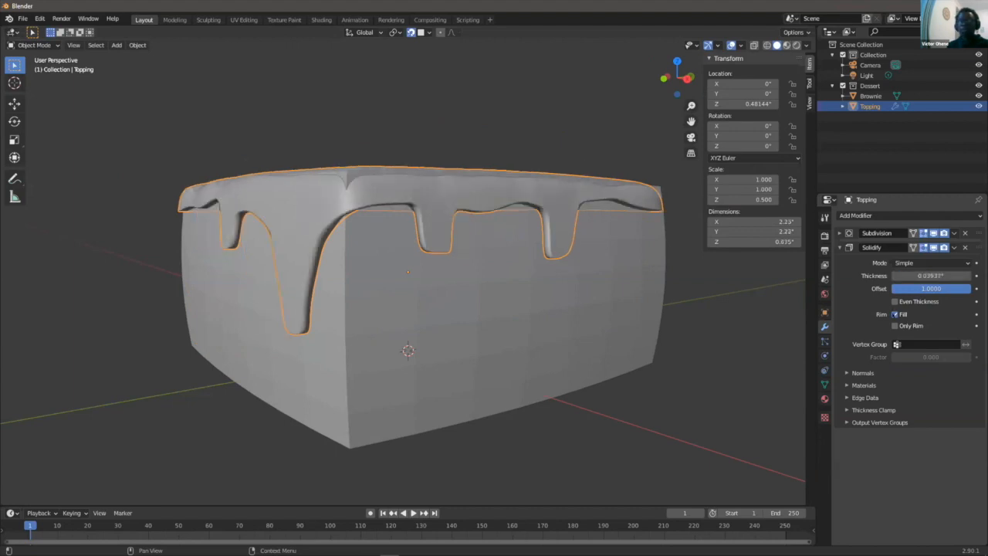
click(710, 372)
middle_drag(526, 308, 569, 176)
click(569, 176)
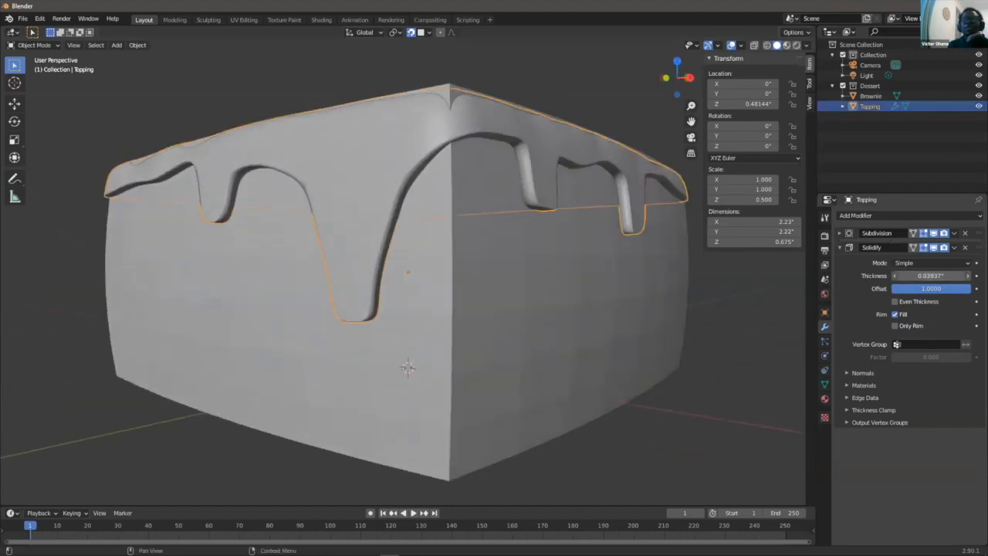
- Lower the Solidify thickness to about 0.016 inches and deselect the Topping
drag(930, 275, 902, 276)
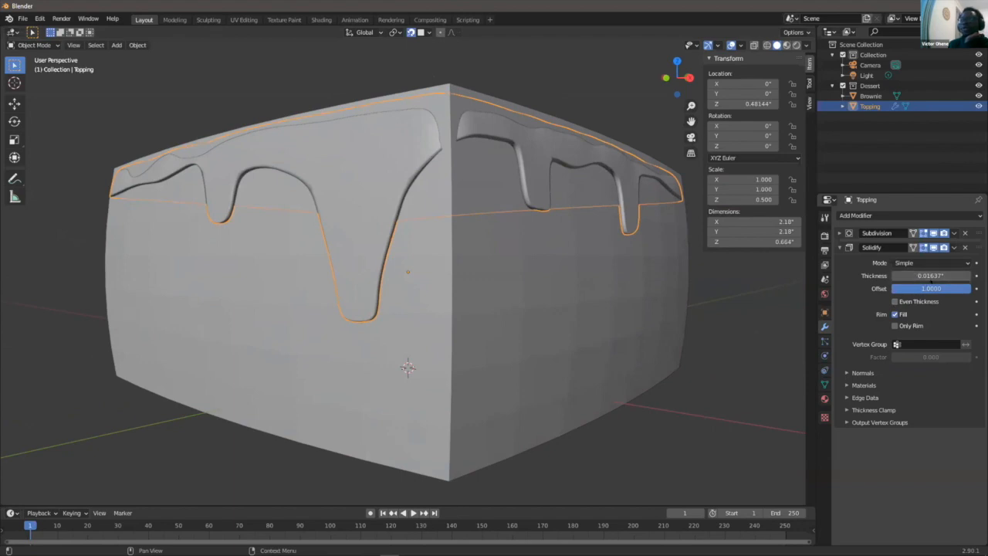
click(717, 390)
middle_drag(718, 390, 699, 407)
scroll(734, 324, down, 1)
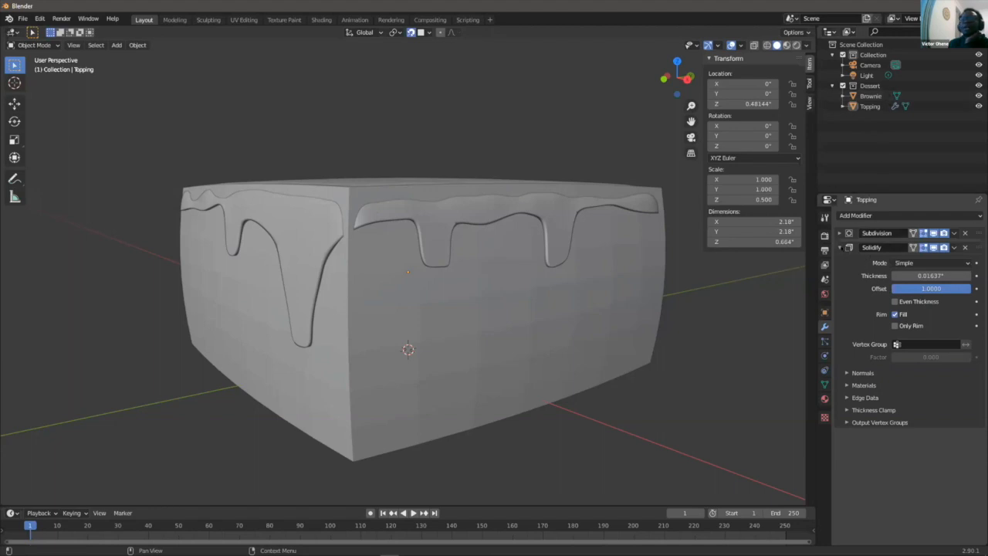
- Collapse the Solidify settings, move Solidify above Subdivision in the modifier stack and check the drip edges
click(839, 248)
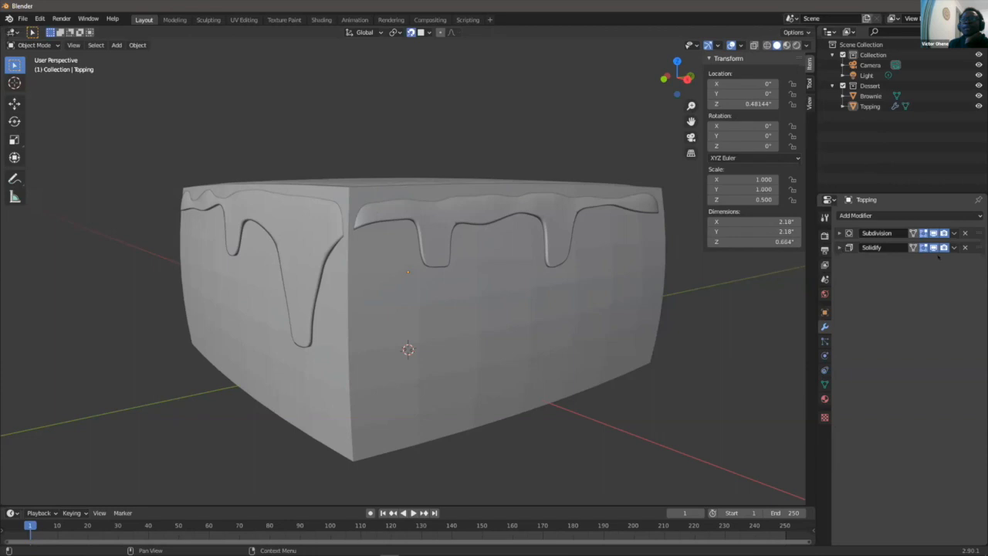
drag(980, 245, 981, 228)
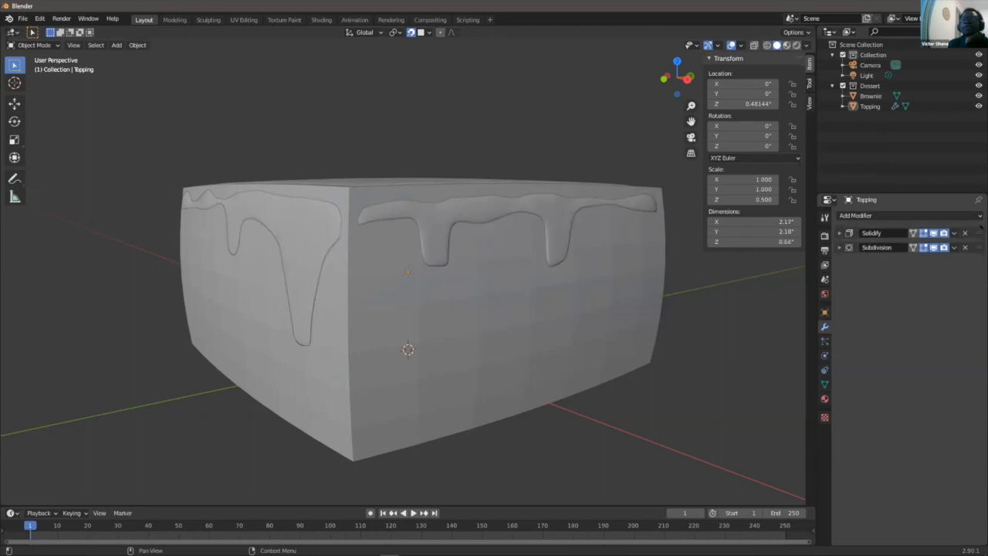
middle_drag(350, 249, 455, 199)
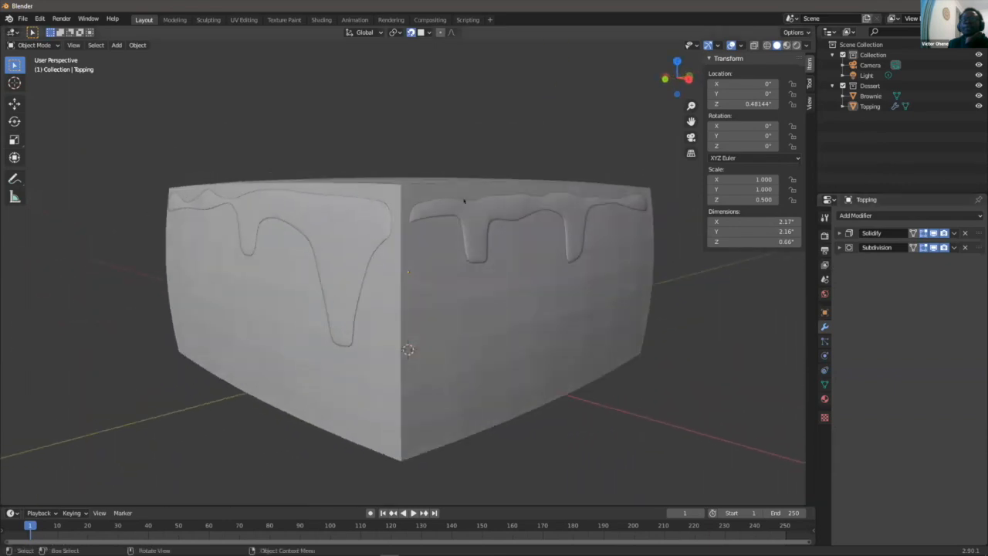
scroll(544, 218, up, 2)
middle_drag(536, 233, 653, 267)
- Put Subdivision back above Solidify in the Topping's modifier stack to compare the drip edges
drag(980, 246, 977, 232)
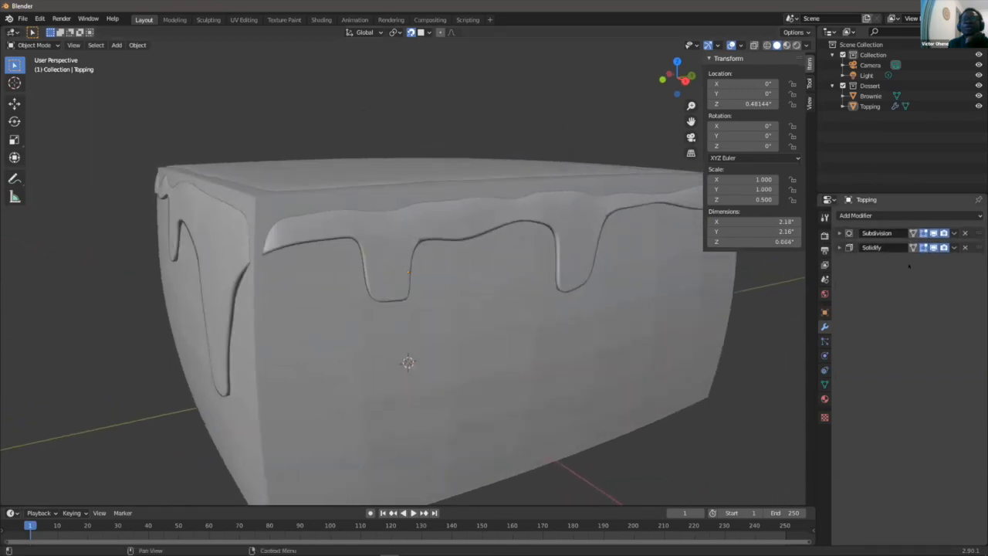
middle_drag(579, 267, 551, 243)
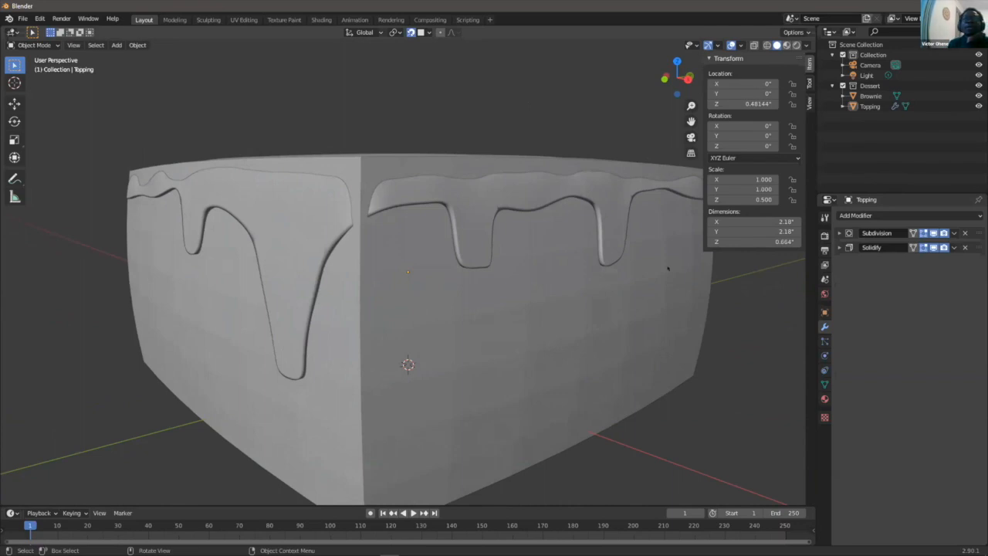
scroll(463, 270, down, 3)
- Reorder the Topping's modifiers so that Solidify is evaluated before Subdivision
drag(973, 234, 975, 248)
middle_drag(494, 254, 494, 287)
mouse_move(974, 248)
mouse_down()
mouse_move(977, 234)
mouse_move(979, 248)
mouse_up()
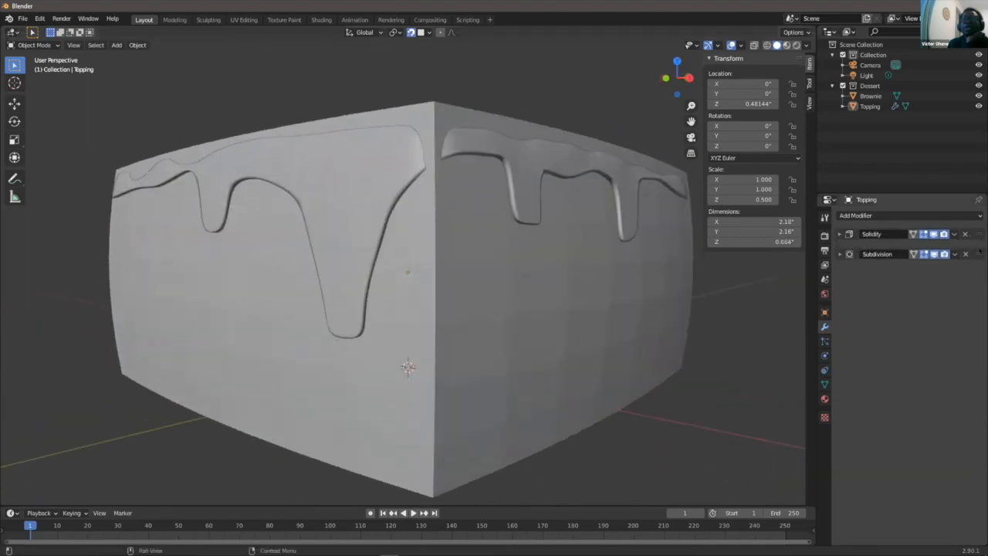
middle_drag(591, 288, 463, 362)
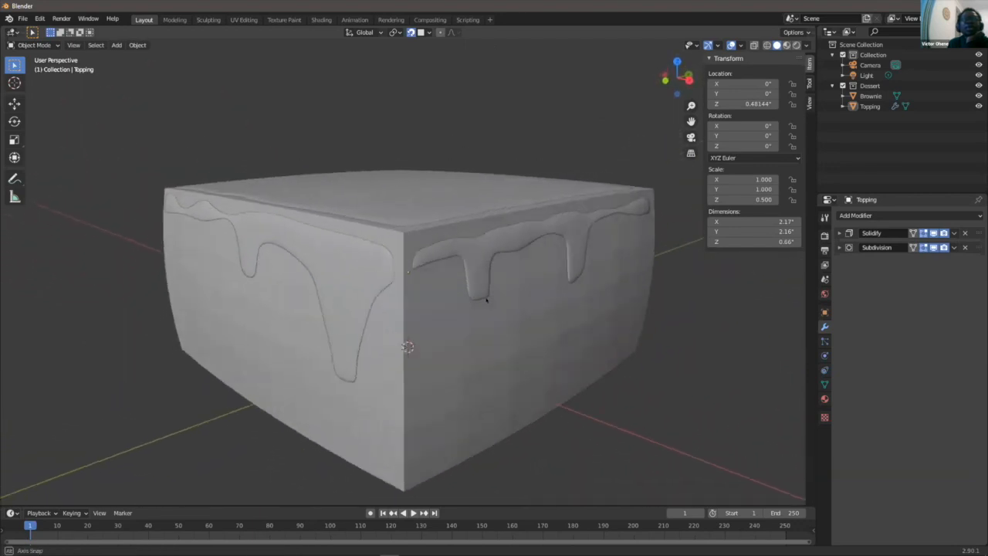
- Select the Brownie, reselect the Topping and review the Topping's Subdivision settings
click(474, 378)
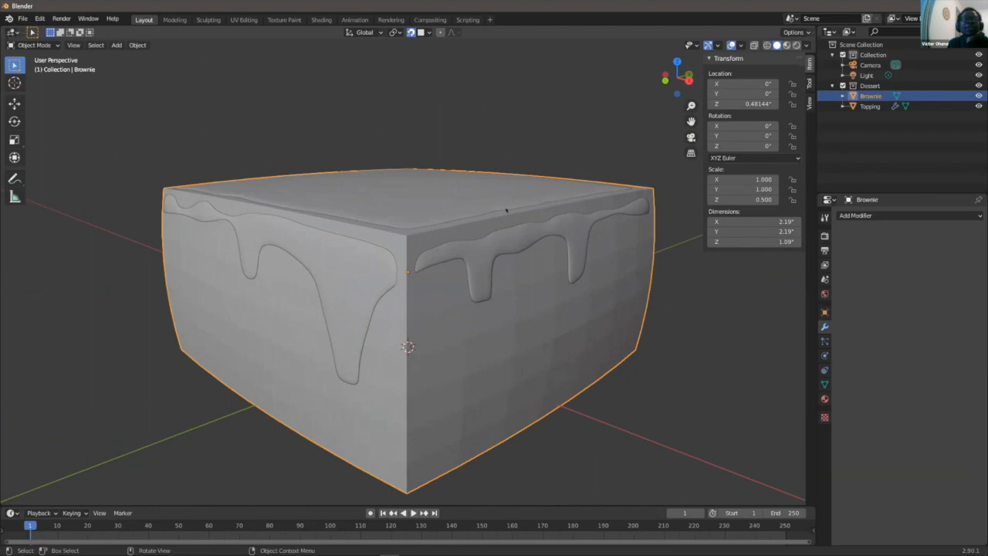
click(481, 250)
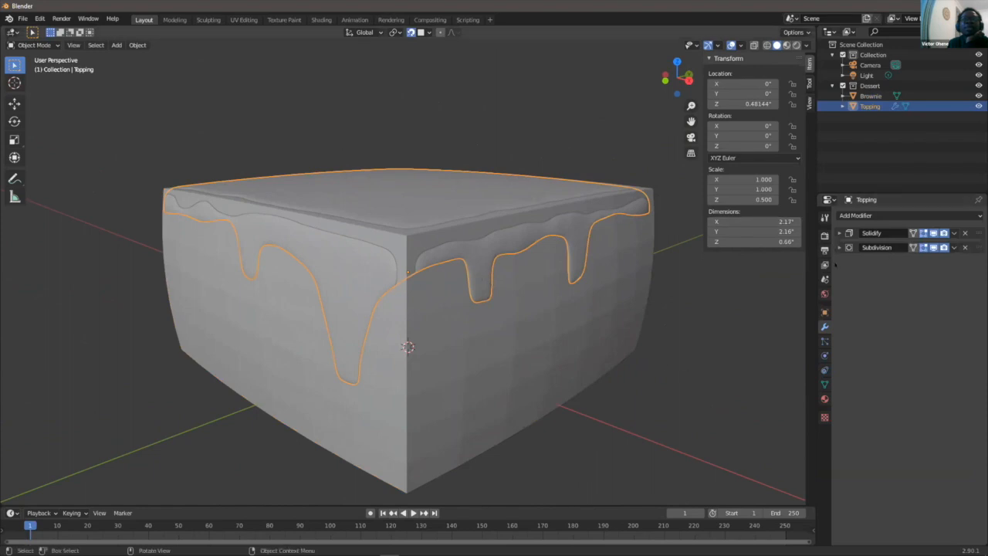
click(840, 247)
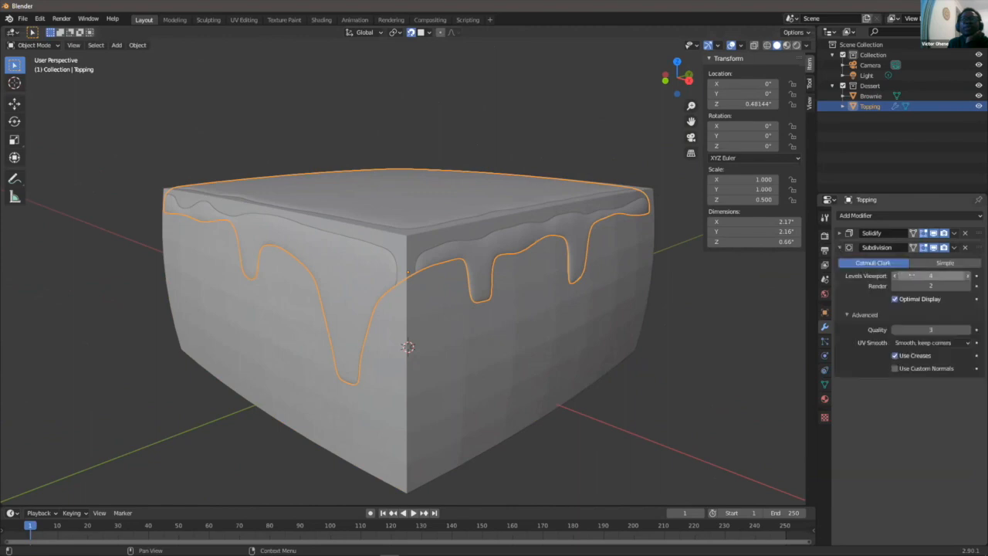
click(839, 247)
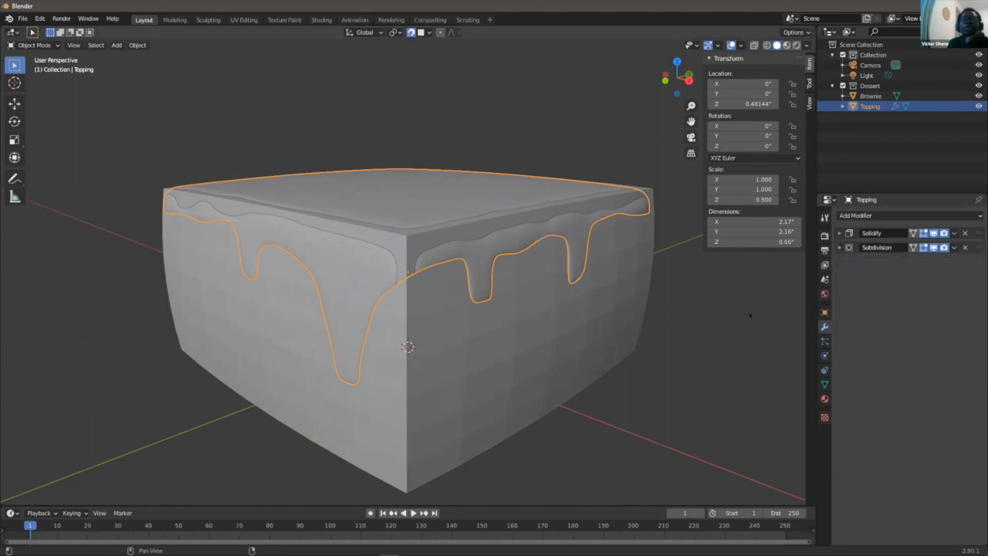
- Add a Subdivision Surface modifier to the Brownie and deselect it
click(577, 308)
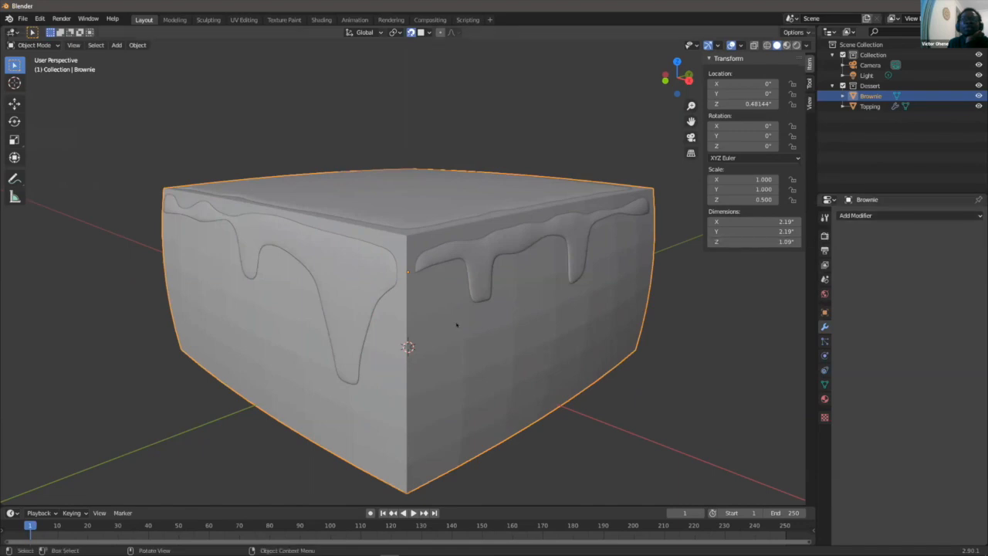
click(909, 215)
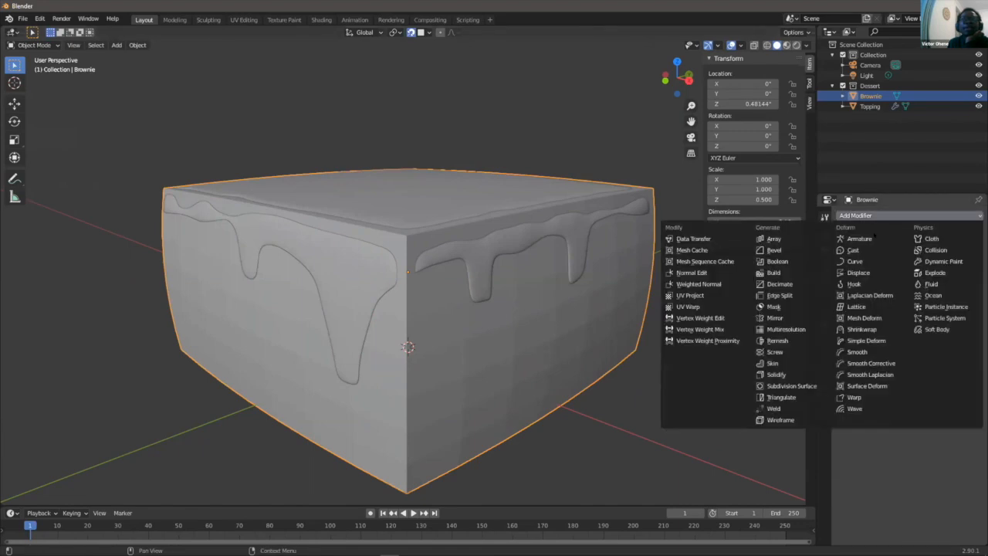
click(791, 386)
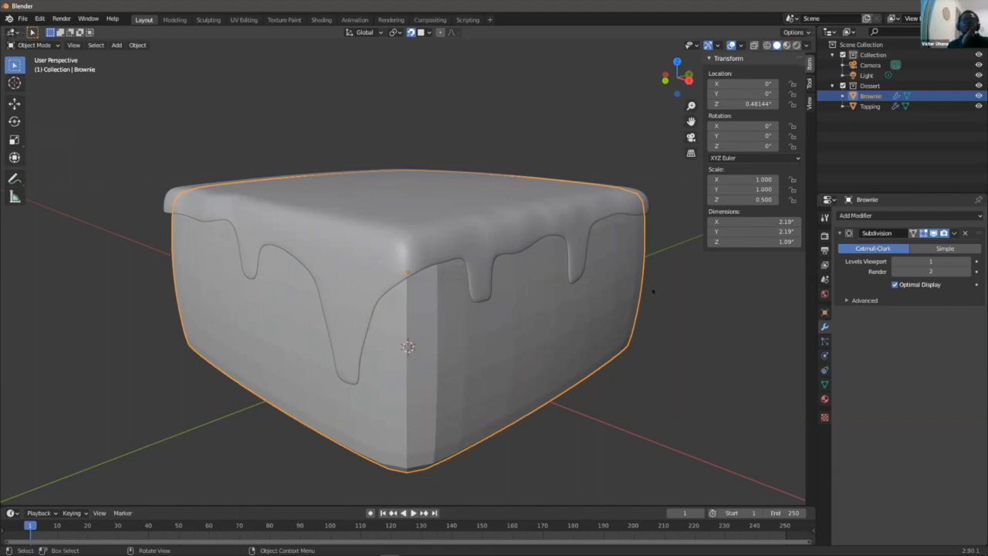
click(660, 295)
- Move the Topping's Subdivision modifier above Solidify in the stack and deselect the object
middle_drag(683, 260, 551, 104)
click(670, 177)
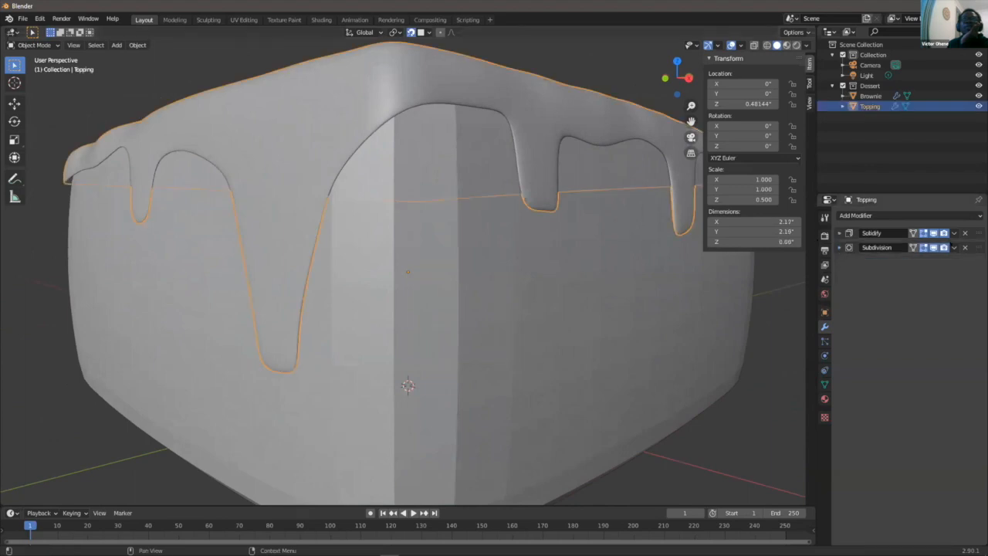
drag(974, 248, 974, 232)
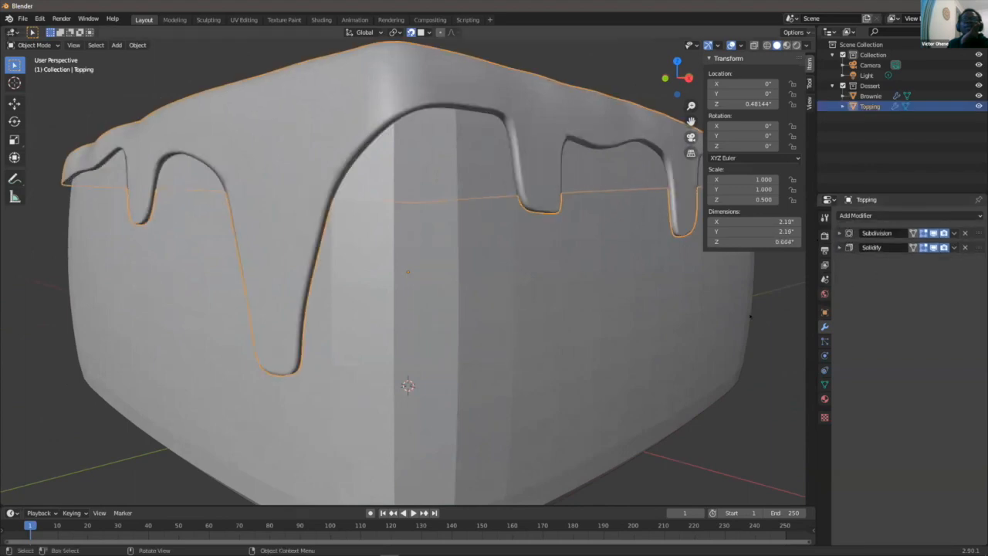
scroll(678, 332, down, 2)
click(741, 306)
- Examine the smoothed Brownie and the Topping's drip edges from several angles
middle_drag(695, 297, 560, 258)
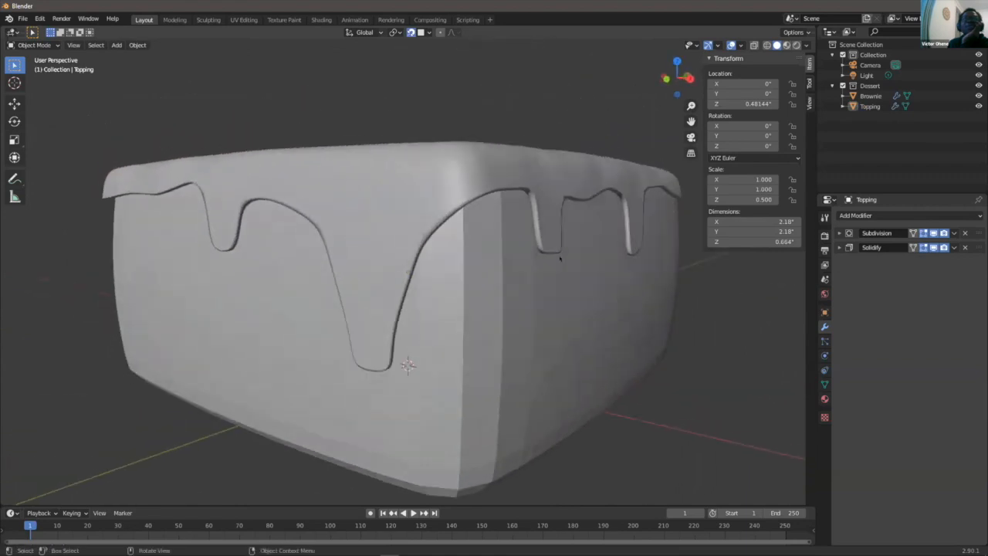
middle_drag(585, 192, 553, 225)
scroll(472, 227, up, 1)
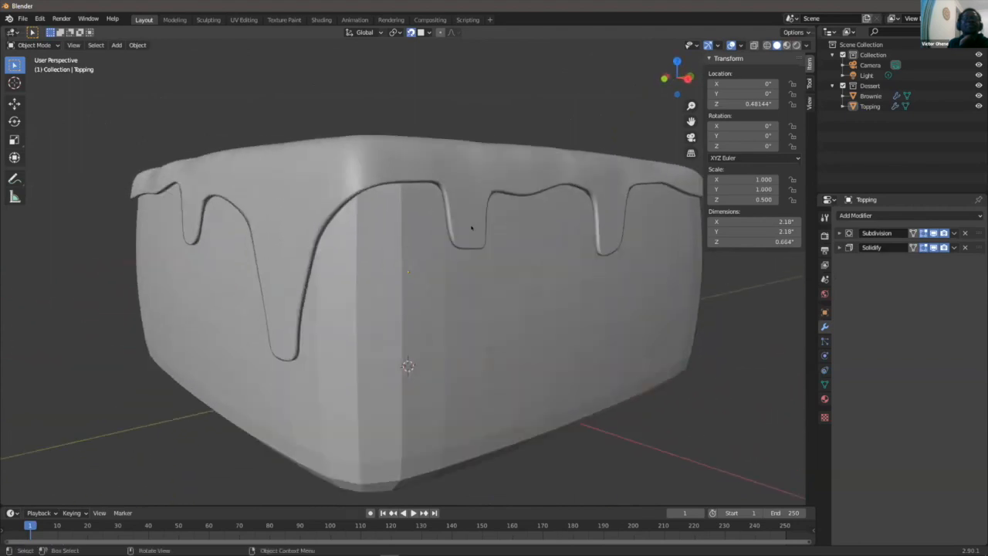
scroll(473, 242, down, 2)
middle_drag(473, 241, 489, 292)
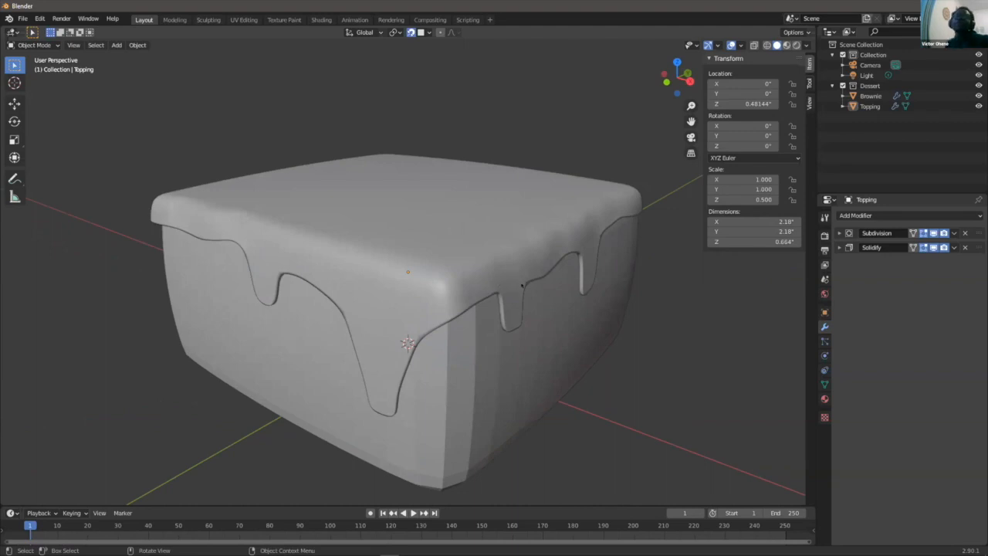
scroll(521, 285, down, 1)
middle_drag(514, 291, 535, 300)
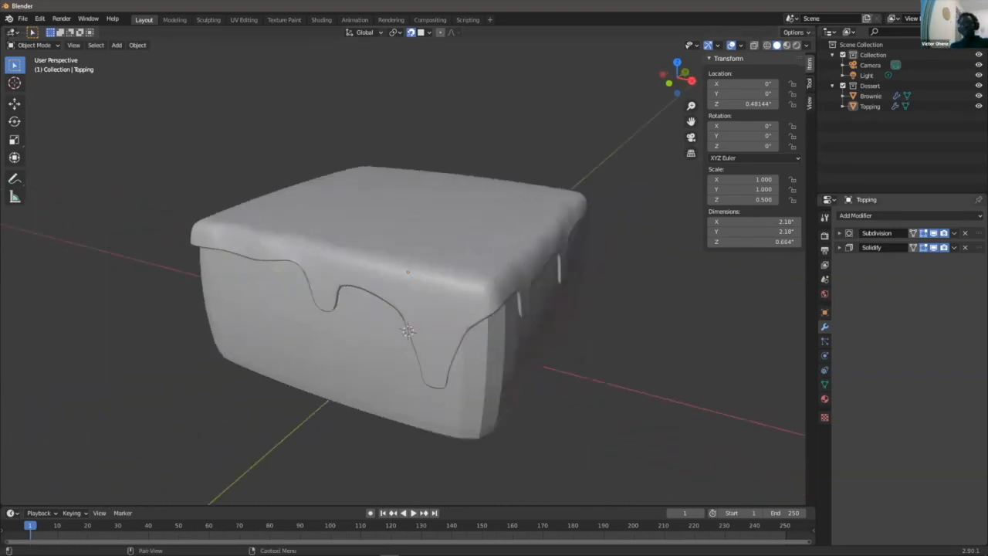
middle_drag(661, 339, 637, 324)
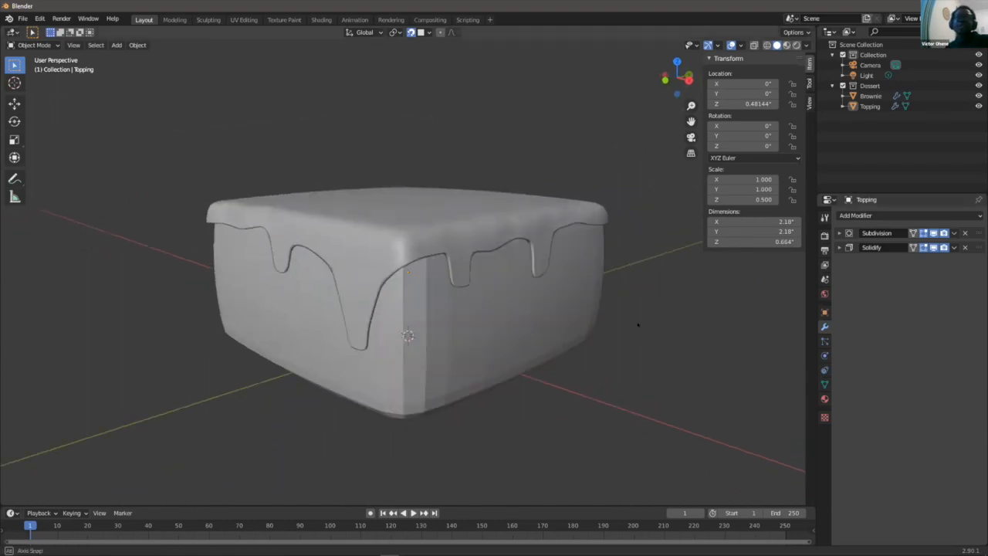
scroll(456, 235, up, 1)
middle_drag(456, 235, 415, 242)
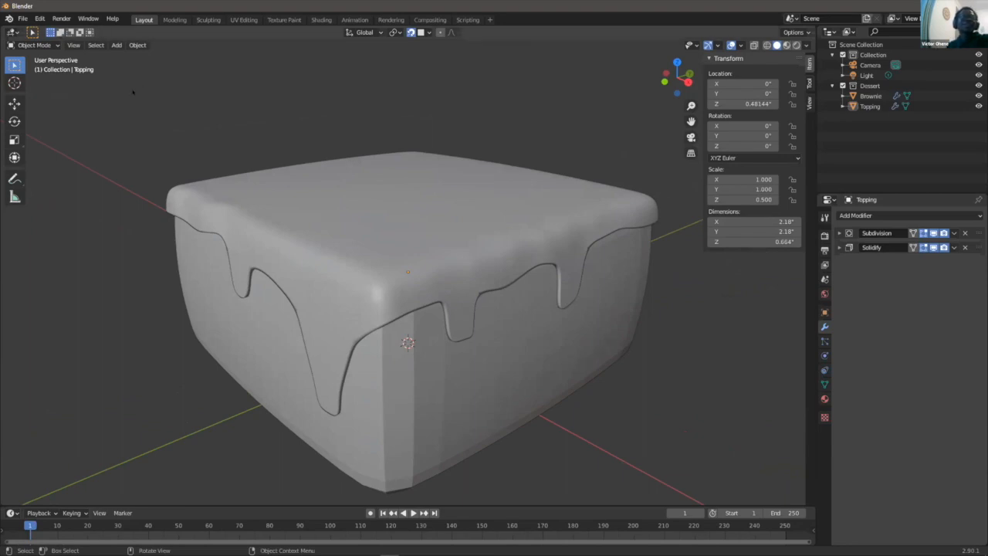
- Save the file to the Desktop as Brownie.blend
click(23, 19)
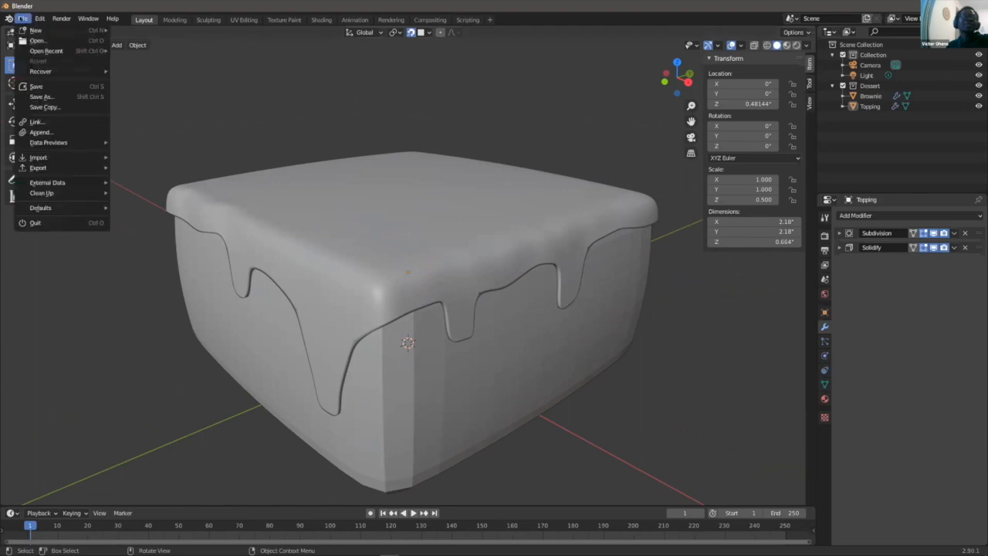
click(49, 87)
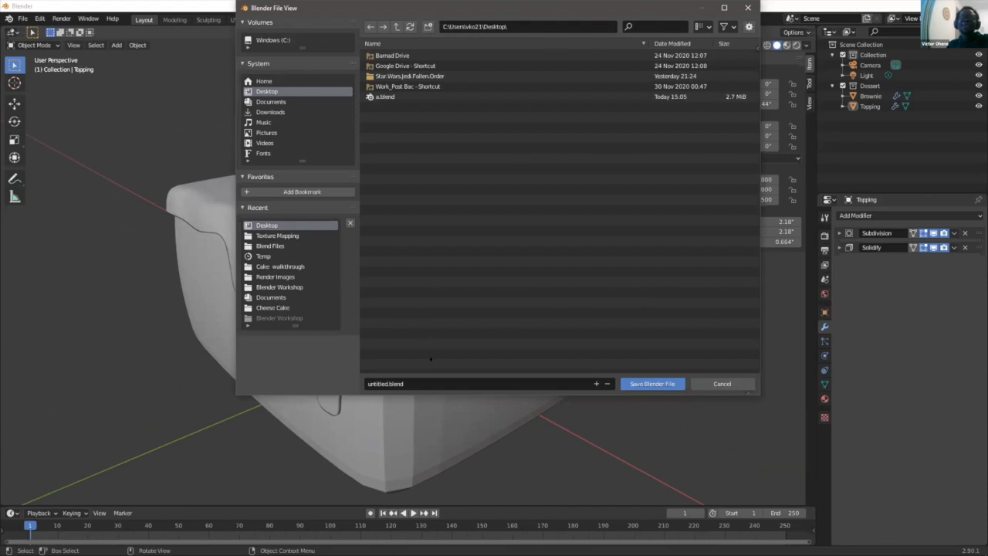
click(419, 380)
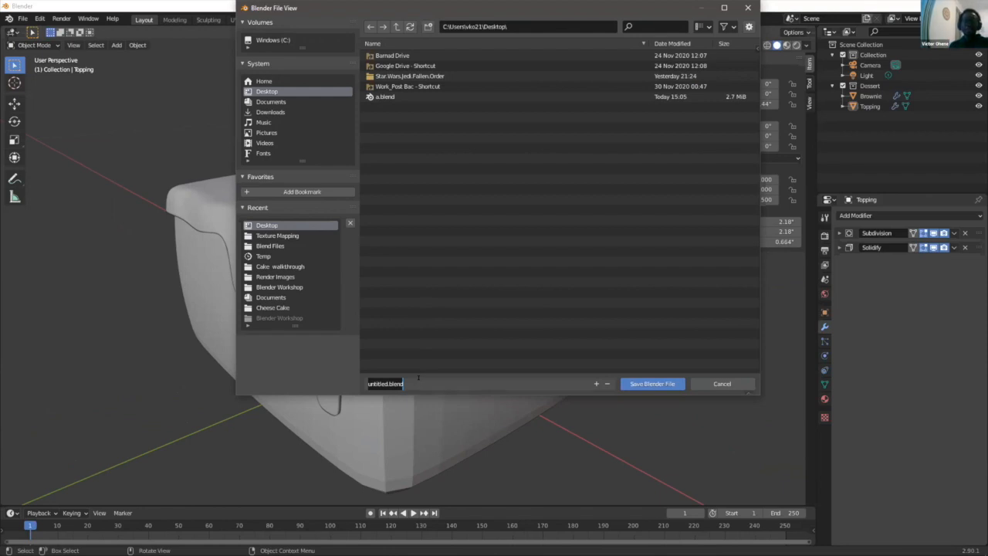
text(Browni)
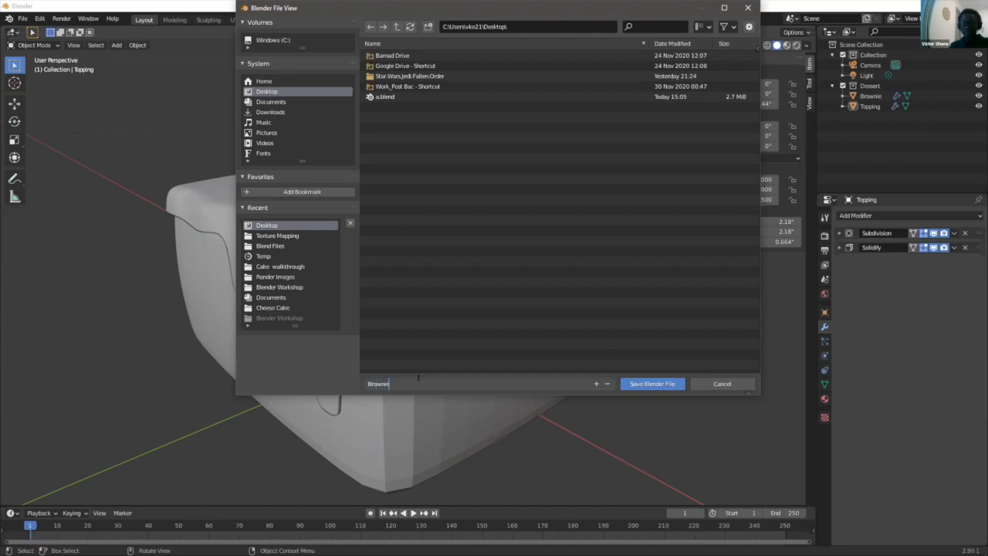
text(e)
key(Return)
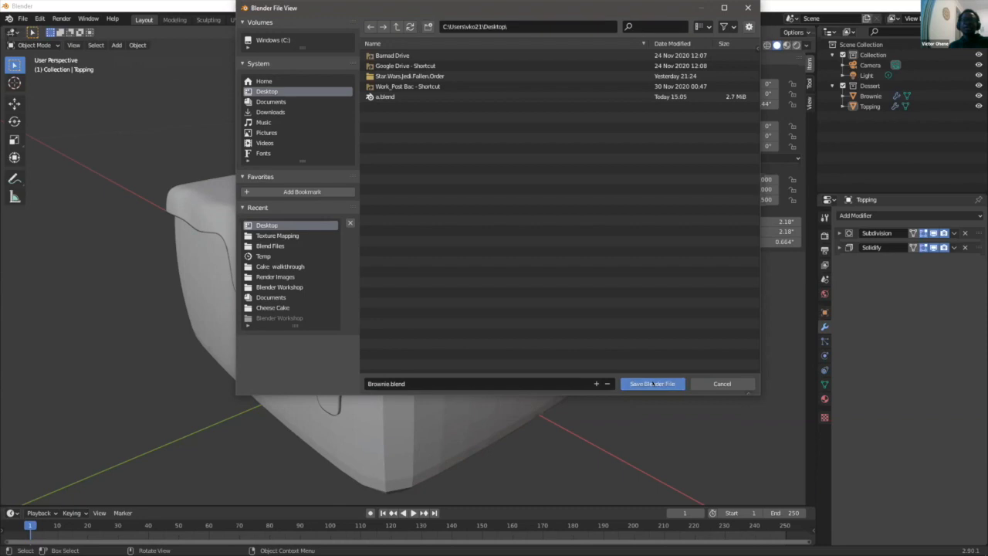
click(652, 383)
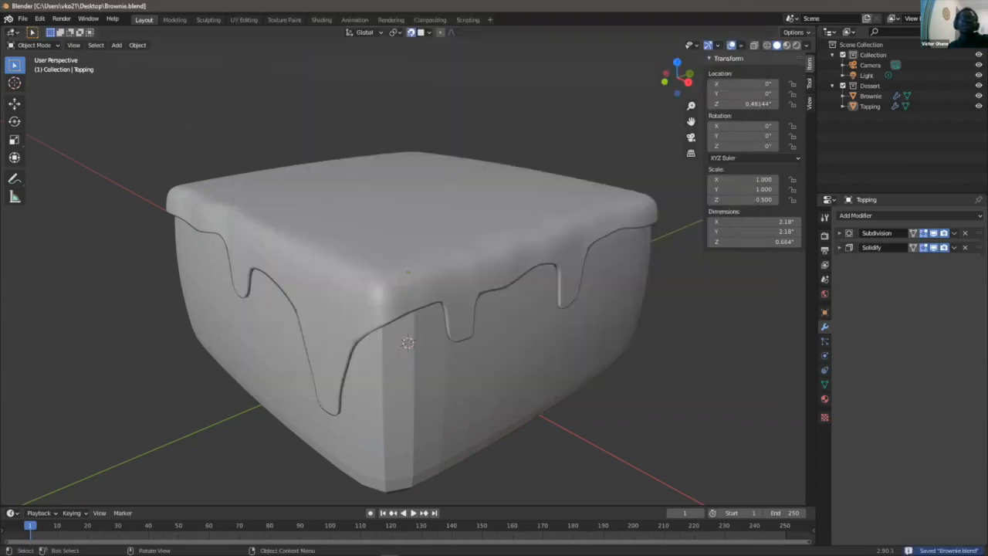
click(23, 19)
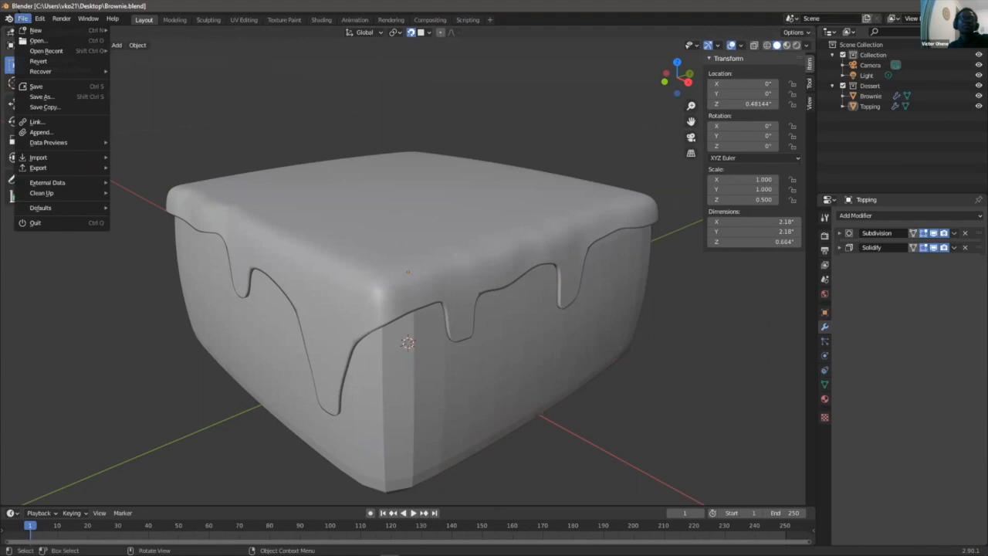
mouse_move(27, 50)
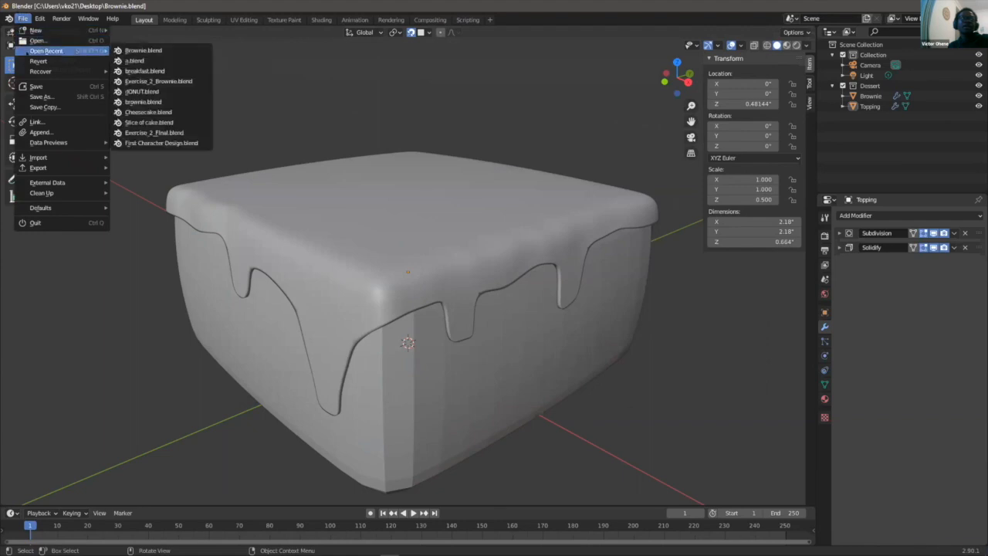
mouse_move(37, 71)
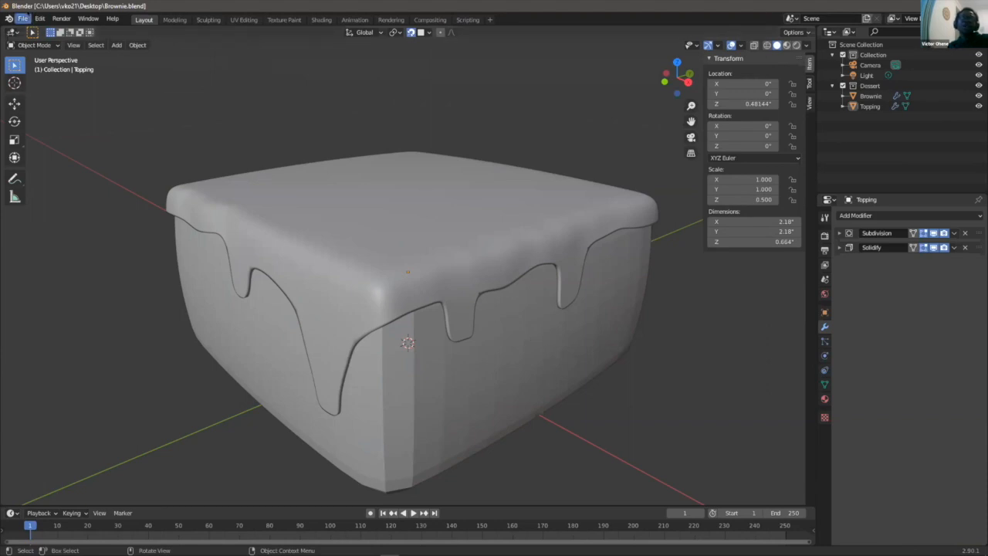
click(22, 18)
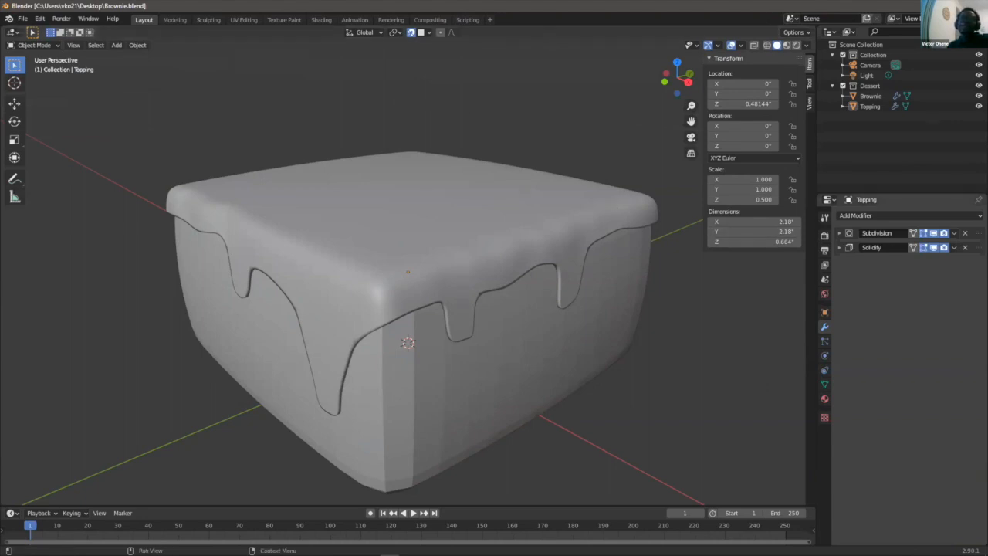
- Select the Topping and switch to the Sculpting workspace with the dessert framed up close
mouse_move(479, 234)
middle_down()
mouse_move(451, 231)
mouse_move(478, 223)
mouse_move(509, 232)
mouse_move(476, 229)
middle_up()
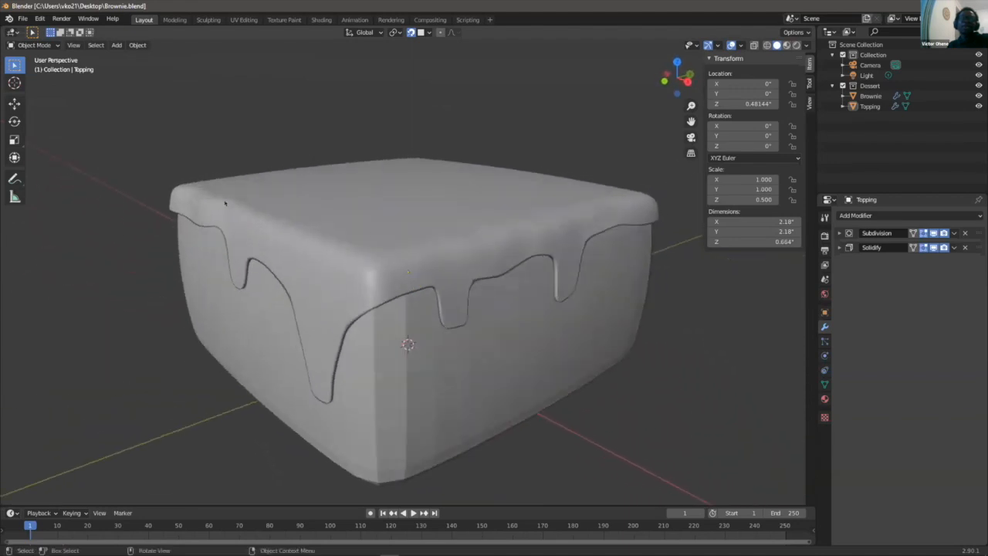
click(263, 206)
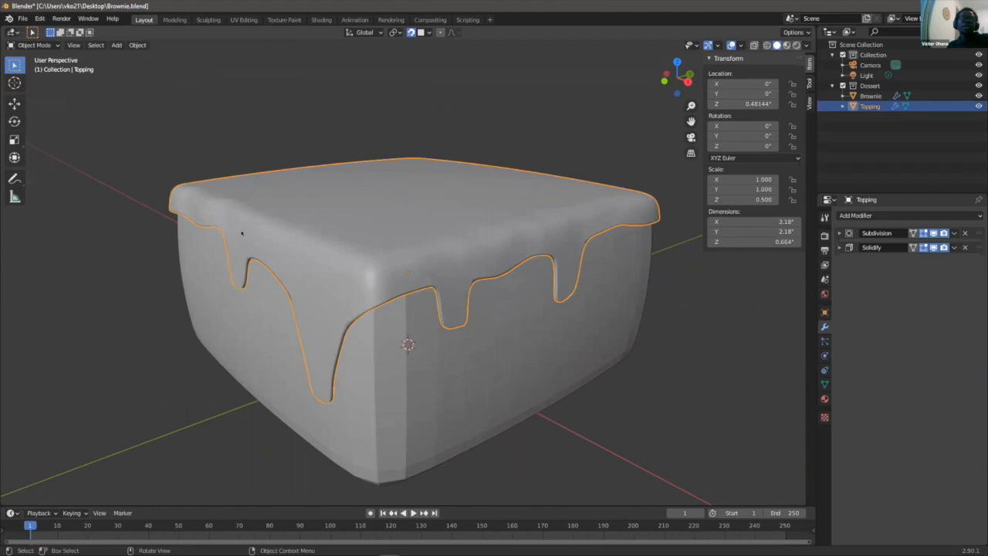
click(207, 19)
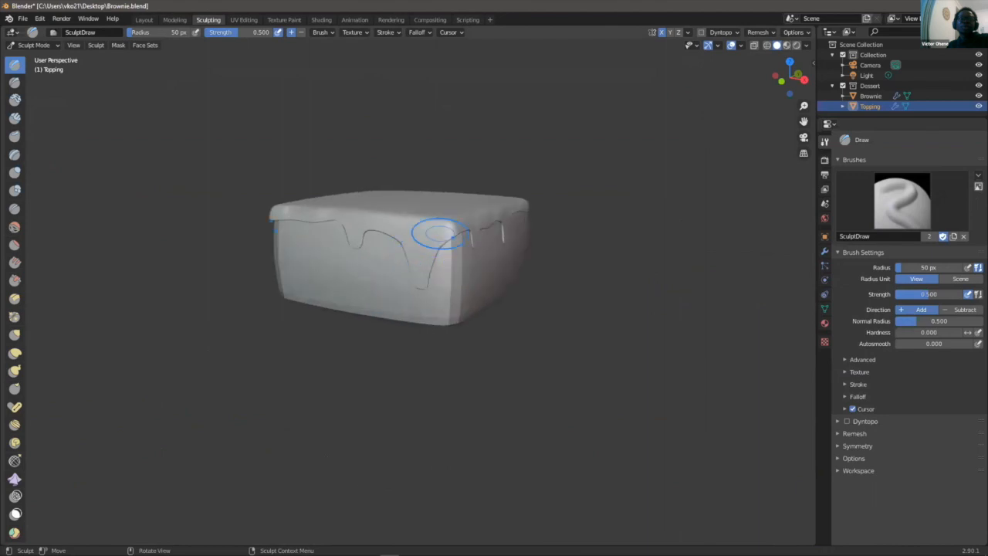
scroll(466, 185, up, 2)
middle_drag(466, 172, 452, 198)
mouse_move(375, 198)
middle_down()
mouse_move(378, 165)
mouse_move(181, 207)
middle_up()
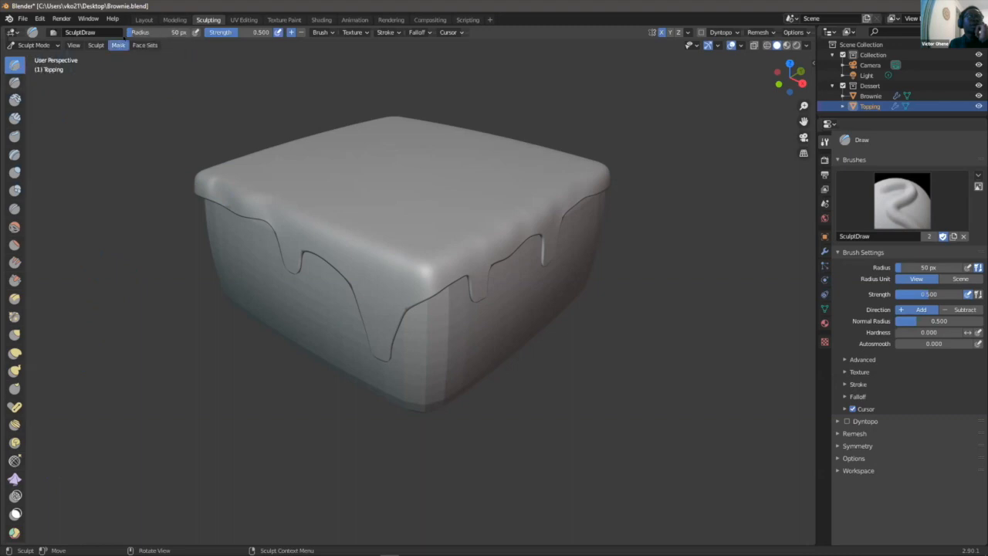
- Enlarge the Draw brush radius to 220 px
drag(131, 32, 139, 32)
scroll(359, 228, up, 3)
scroll(360, 227, down, 3)
mouse_move(147, 33)
mouse_down()
mouse_move(173, 33)
mouse_move(150, 33)
mouse_up()
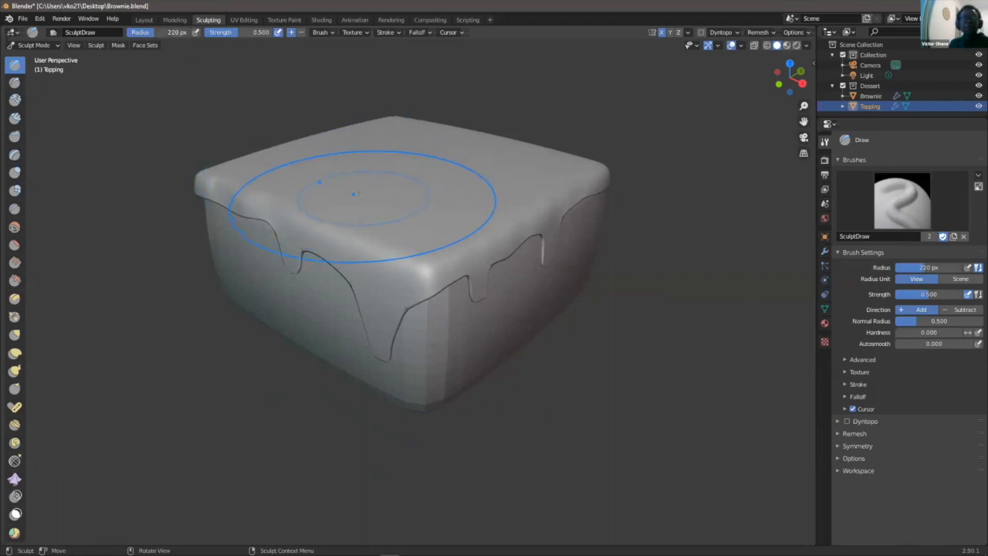
- Shrink the Draw brush radius to 58 px and fine-tune it in small increments to 63 px
key(f)
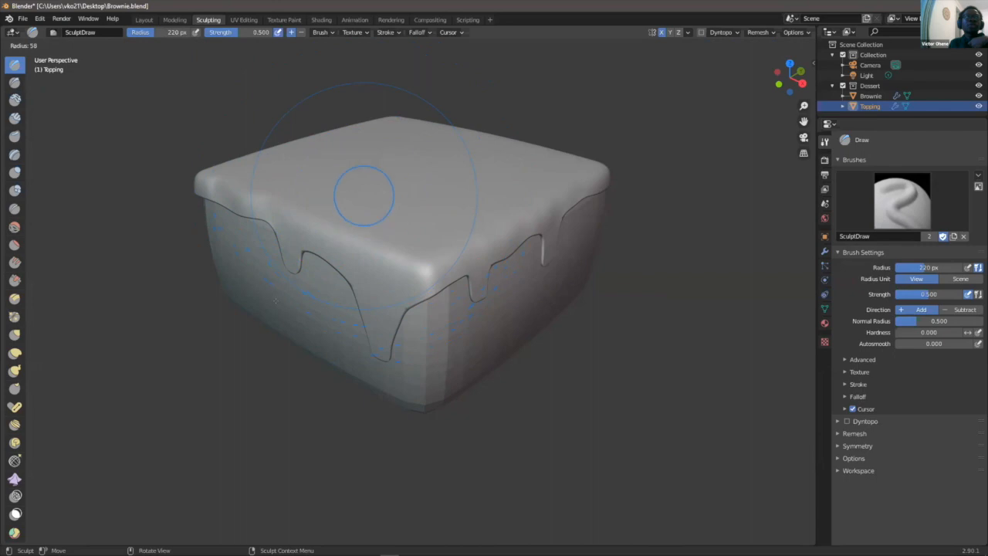
click(357, 225)
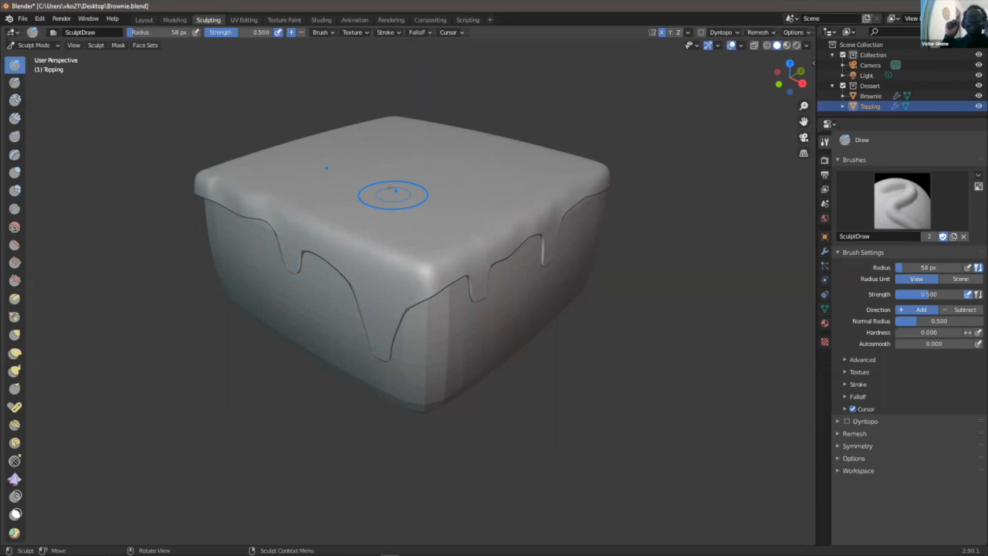
key(bracketright)
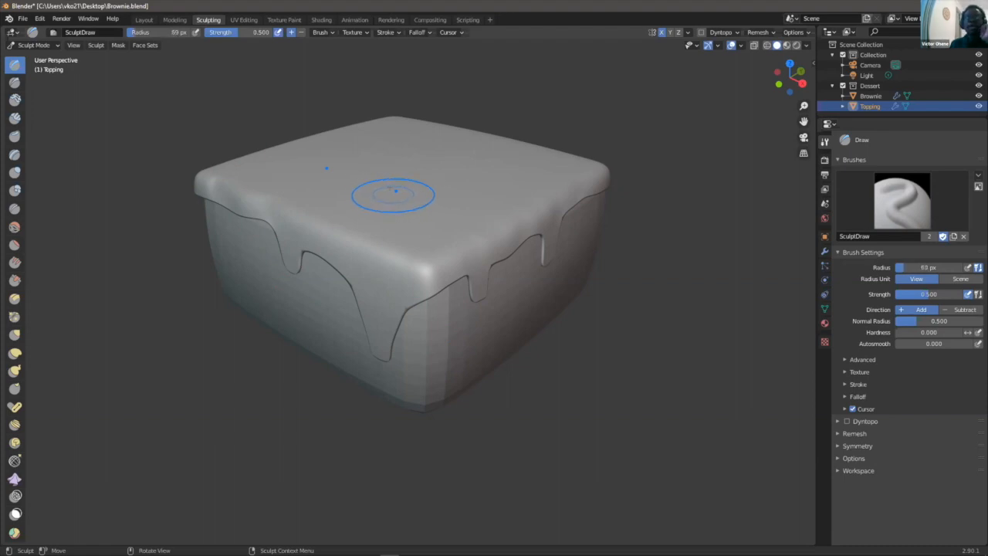
key(bracketleft)
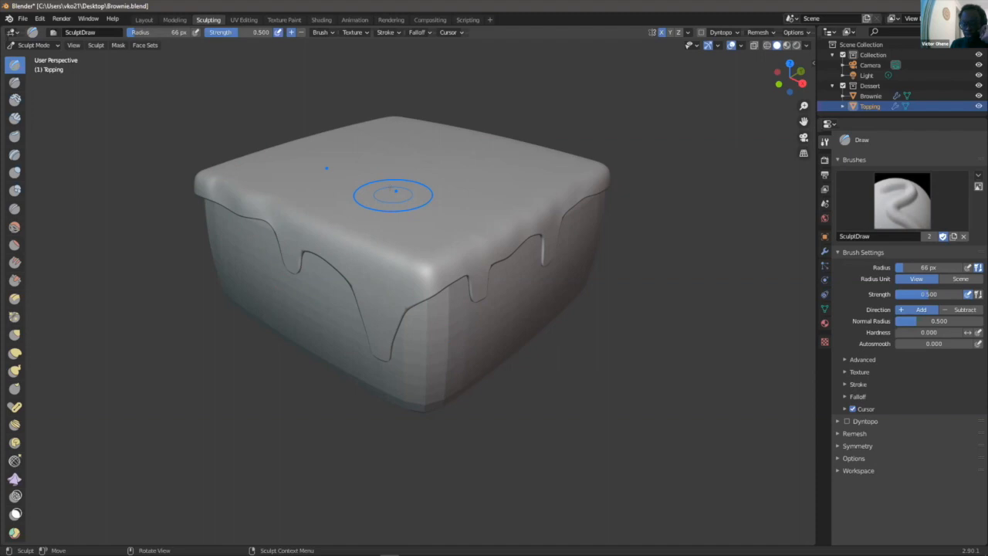
key(bracketleft)
key(bracketright)
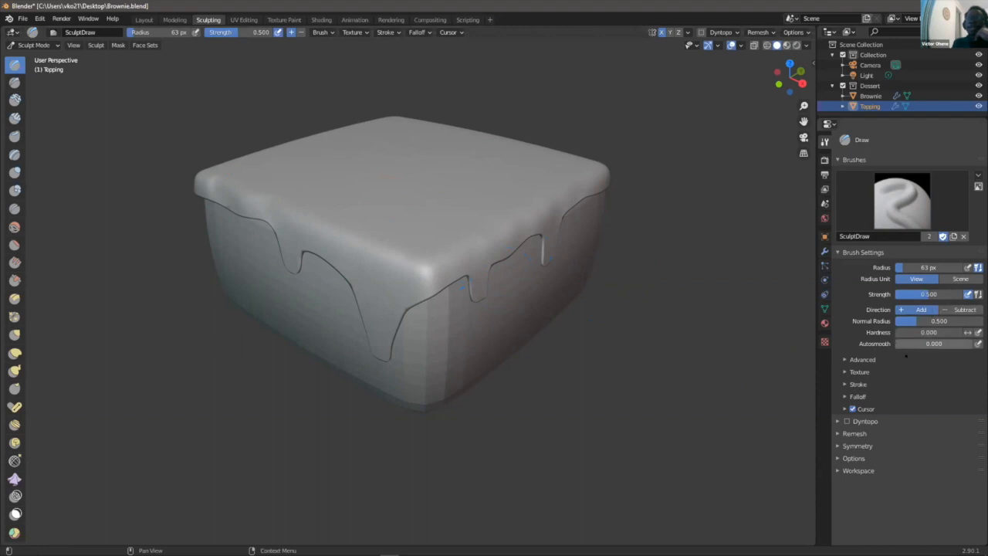
- Sculpt soft, uneven bumps across the Topping's top surface using the Draw brush at 63 px radius and 0.500 strength
scroll(410, 217, up, 3)
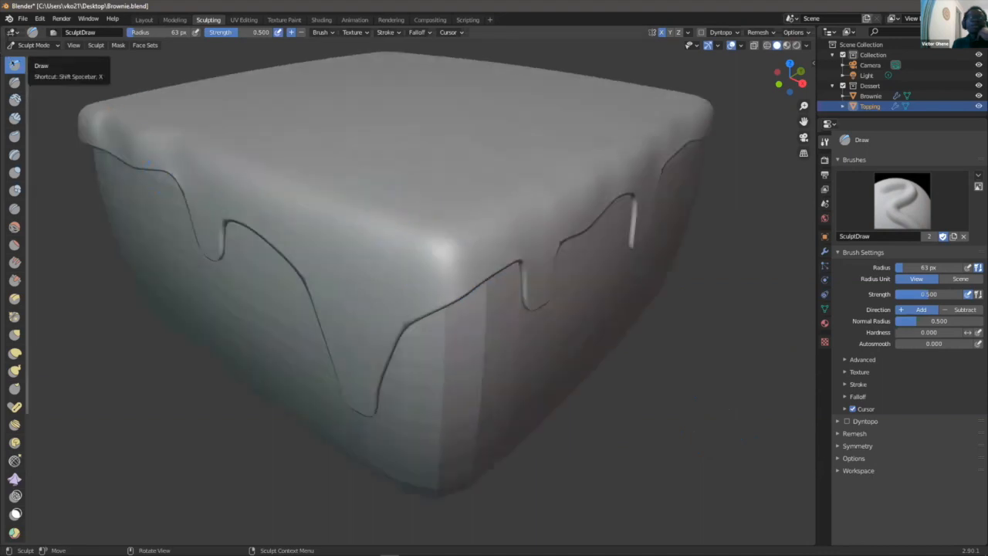
middle_drag(399, 181, 402, 127)
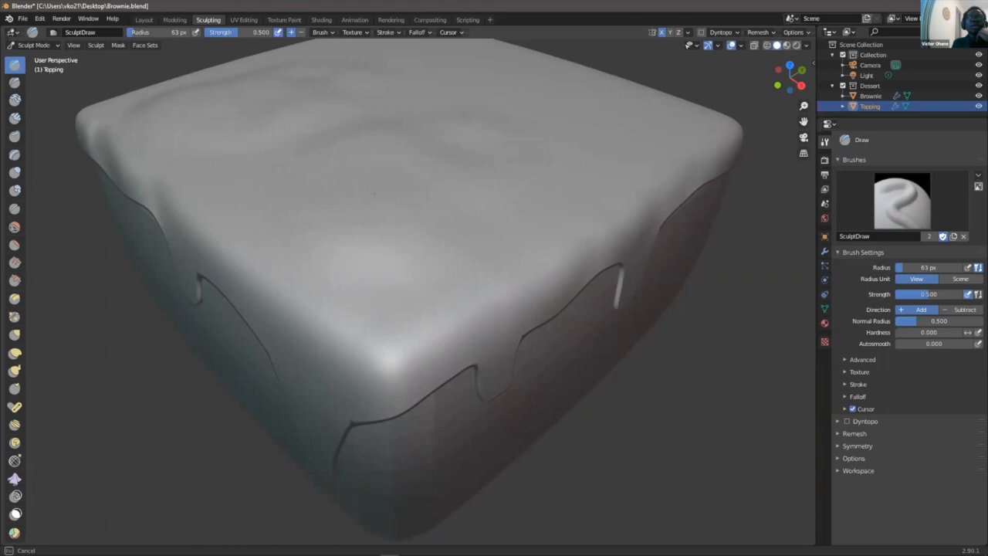
mouse_move(332, 177)
middle_down()
mouse_move(378, 157)
mouse_move(334, 167)
mouse_move(393, 165)
middle_up()
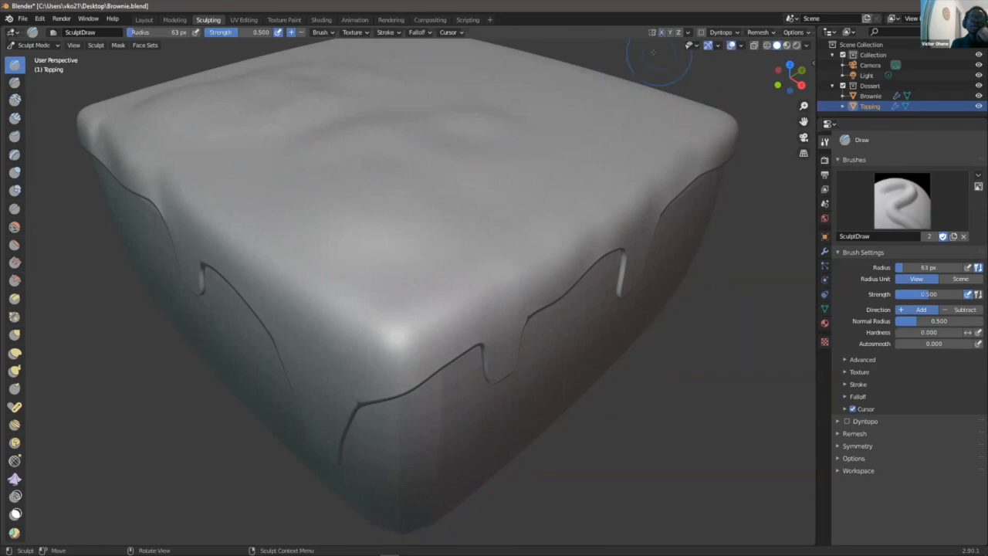
drag(490, 130, 490, 130)
mouse_move(515, 99)
mouse_down()
mouse_move(463, 95)
mouse_move(565, 110)
mouse_up()
mouse_move(488, 168)
mouse_down()
mouse_move(392, 221)
mouse_move(448, 249)
mouse_up()
mouse_move(491, 128)
mouse_down()
mouse_move(448, 134)
mouse_move(422, 122)
mouse_up()
scroll(417, 121, down, 1)
drag(324, 123, 326, 124)
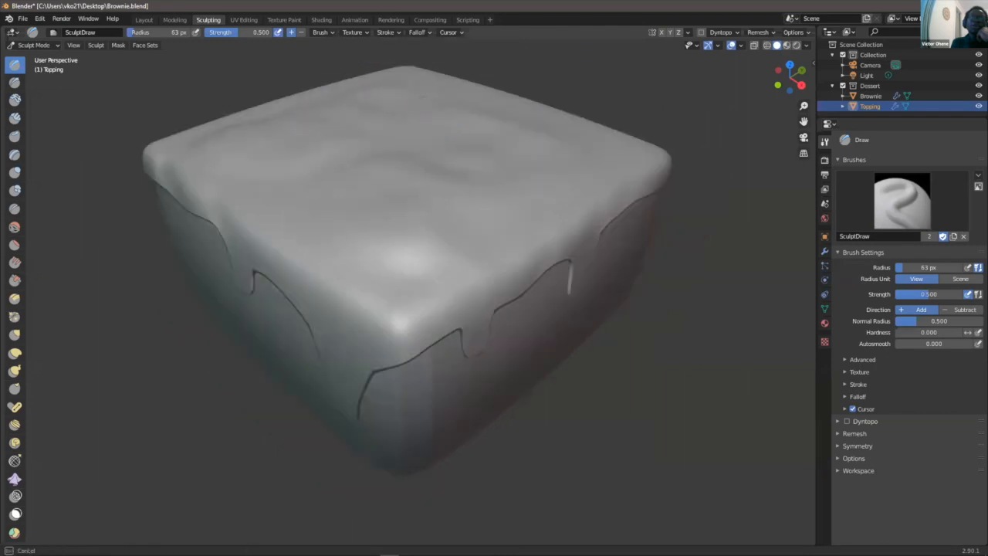
- Add more gentle swells near the Topping's edges and corners with the Draw brush at 63 px radius and 0.500 strength
drag(439, 129, 429, 135)
middle_drag(342, 204, 413, 196)
mouse_move(347, 207)
mouse_down()
mouse_move(245, 202)
mouse_move(225, 185)
mouse_move(252, 172)
mouse_up()
mouse_move(503, 164)
middle_down()
mouse_move(453, 199)
mouse_move(432, 168)
middle_up()
scroll(455, 169, up, 1)
drag(553, 193, 552, 195)
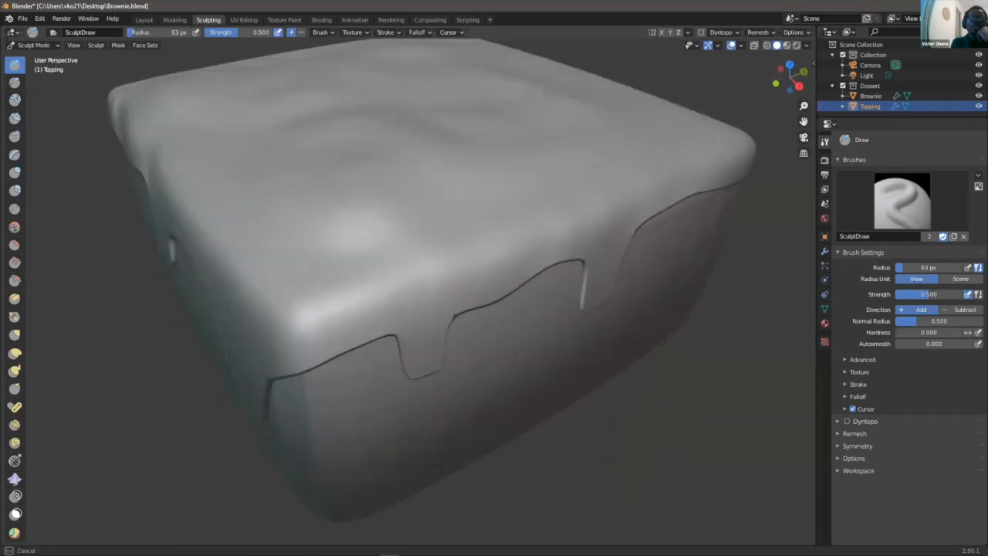
drag(415, 253, 315, 277)
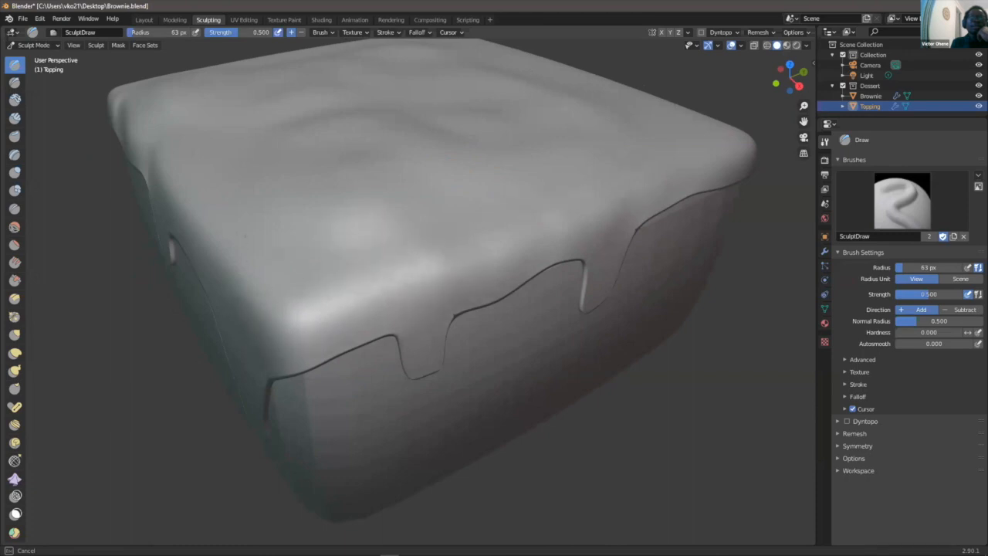
drag(569, 112, 626, 137)
mouse_move(628, 185)
mouse_down()
mouse_move(601, 219)
mouse_move(652, 158)
mouse_up()
- Smooth the Topping's upper surface and its far-left corner using the Smooth brush at 63 px radius and 0.286 strength
mouse_move(513, 169)
middle_down()
mouse_move(479, 173)
mouse_move(540, 165)
mouse_move(481, 177)
mouse_move(460, 136)
mouse_move(473, 137)
middle_up()
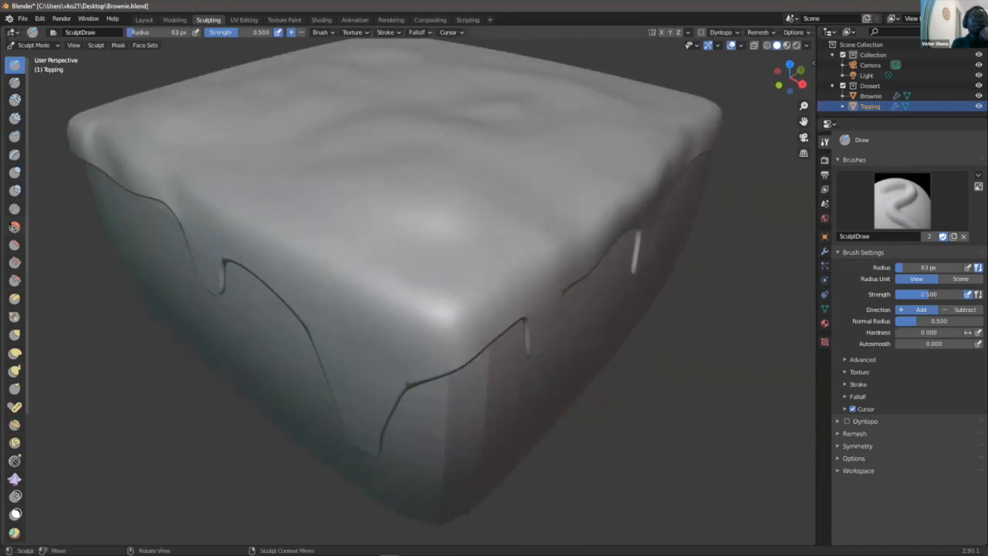
click(14, 226)
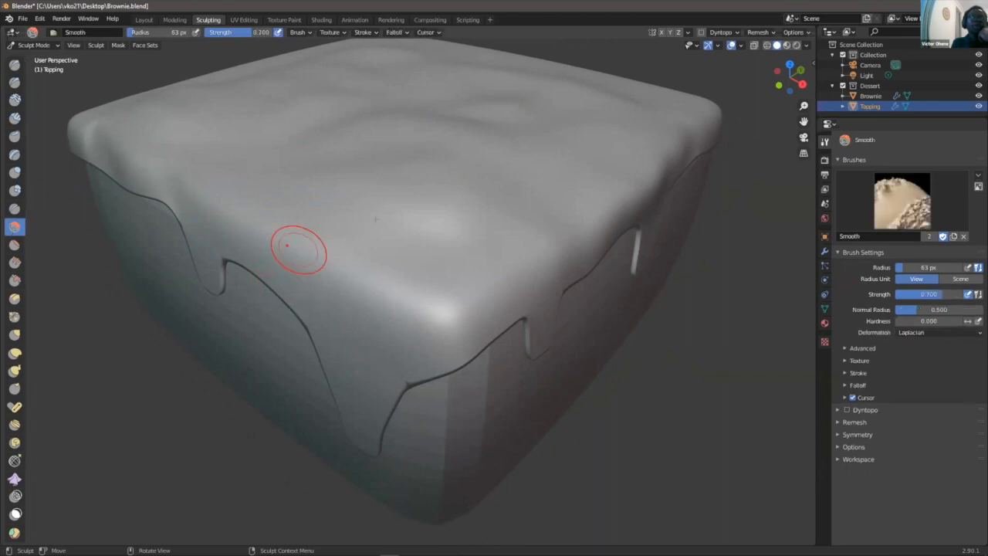
middle_drag(414, 159, 458, 198)
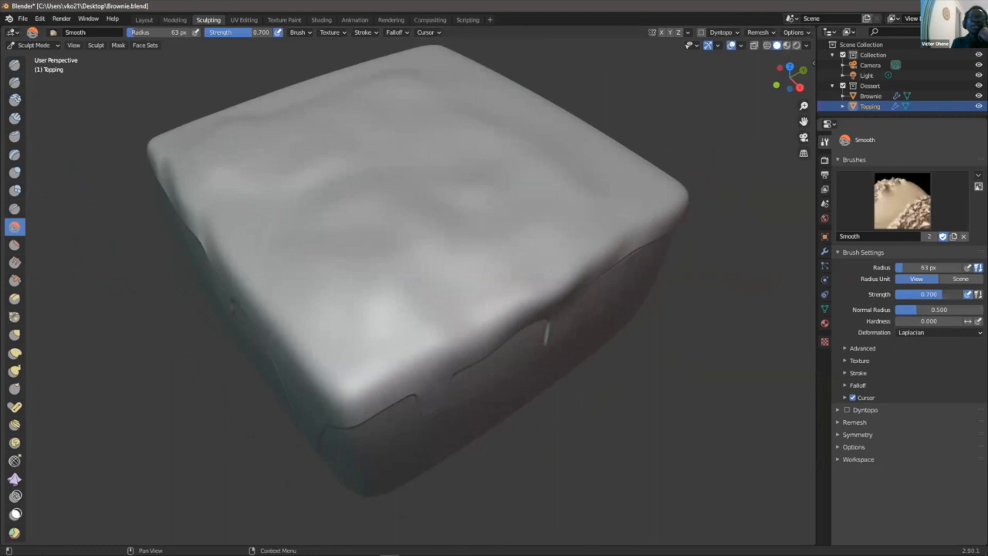
drag(928, 294, 921, 294)
drag(307, 185, 302, 195)
mouse_move(245, 166)
mouse_down()
mouse_move(257, 140)
mouse_move(238, 167)
mouse_move(249, 138)
mouse_up()
drag(248, 138, 226, 186)
drag(243, 119, 243, 142)
middle_drag(297, 149, 323, 123)
drag(220, 150, 209, 151)
middle_drag(208, 151, 151, 131)
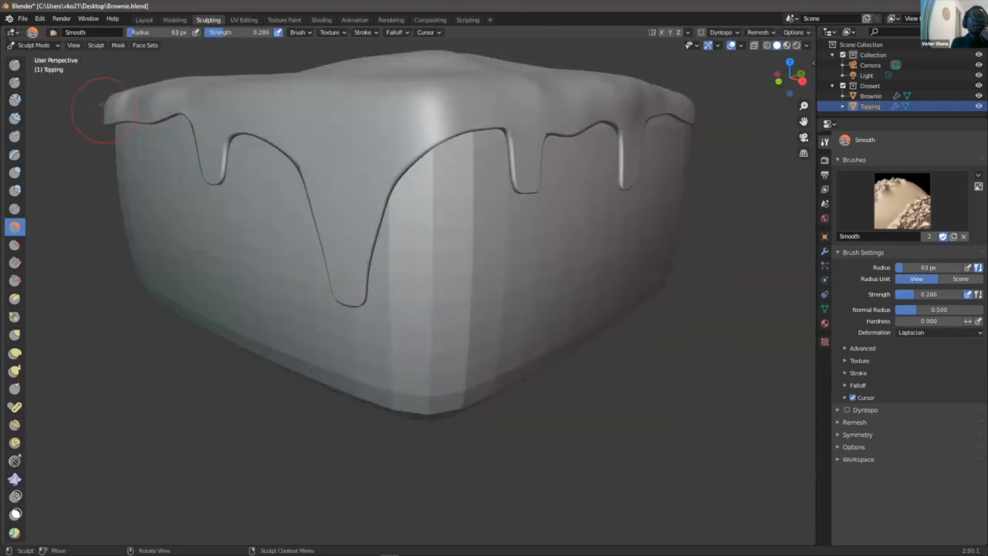
mouse_move(105, 108)
mouse_down()
mouse_move(116, 104)
mouse_move(88, 110)
mouse_up()
- Pull the Topping's overhanging left corner inward toward the Brownie with the Elastic Deform brush at 63 px radius and 0.500 strength
mouse_move(88, 110)
middle_down()
mouse_move(60, 135)
mouse_move(61, 147)
mouse_move(82, 100)
middle_up()
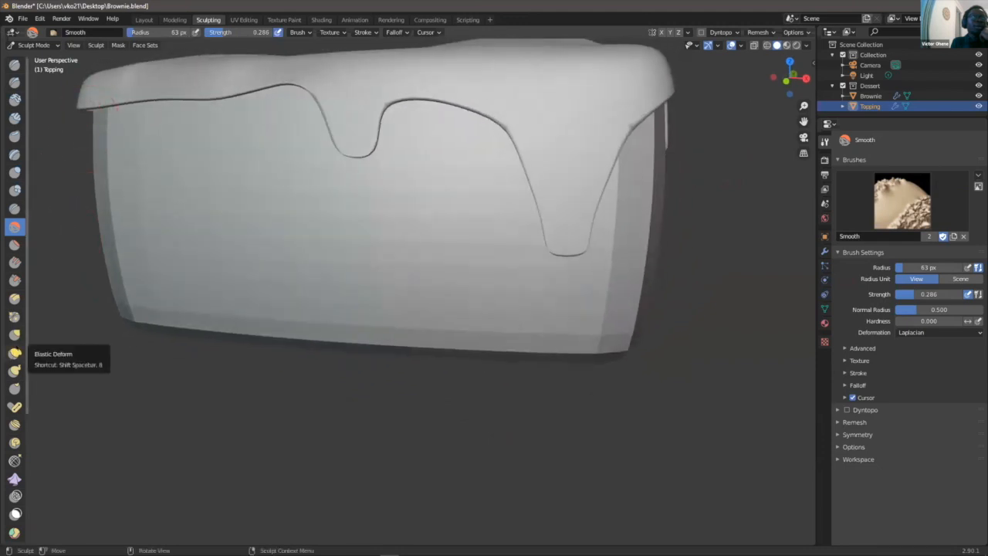
click(14, 353)
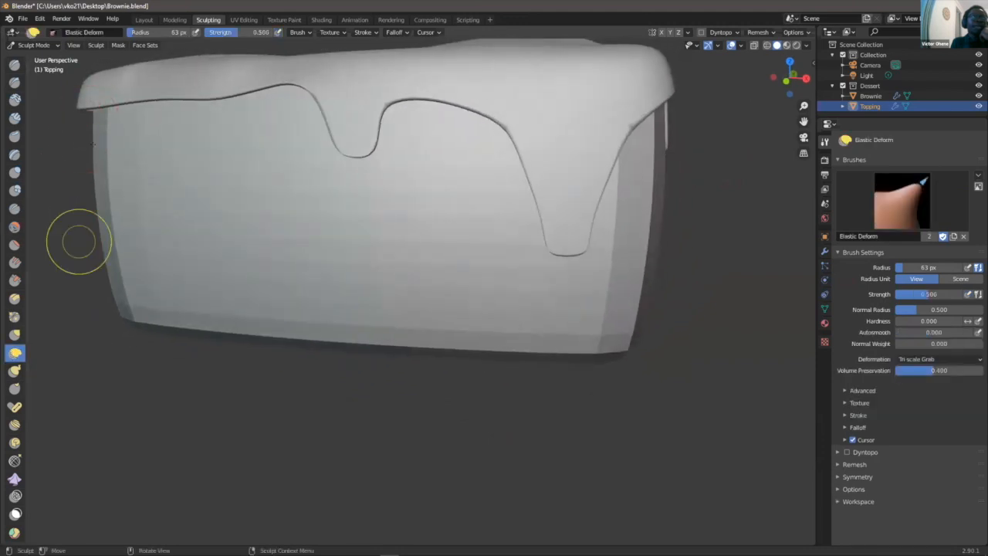
drag(76, 110, 84, 110)
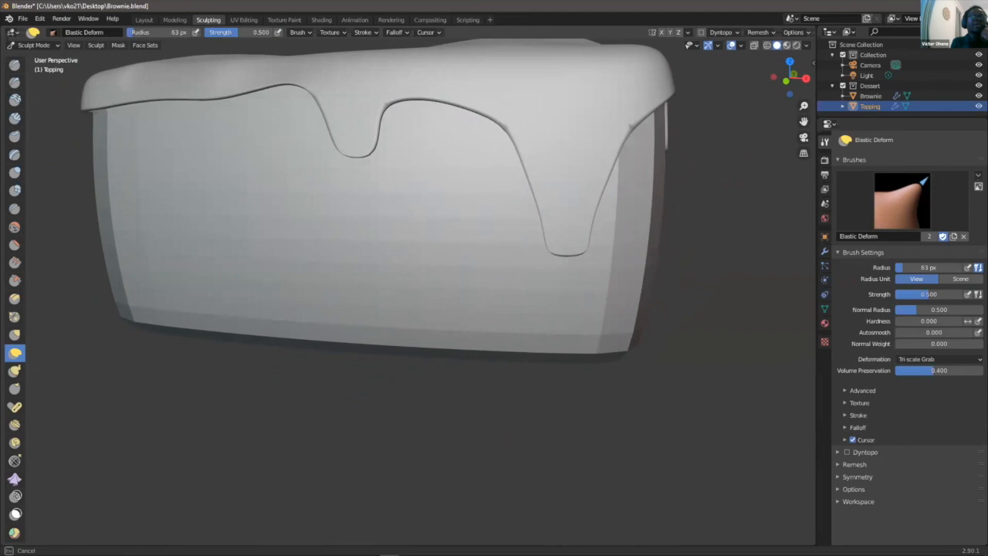
drag(110, 117, 118, 128)
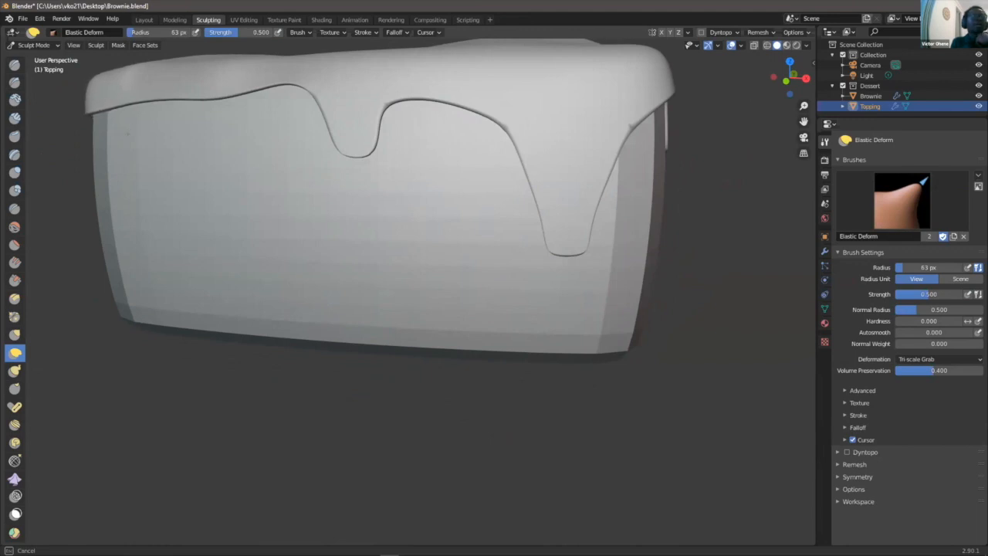
- Adjust the topping's hanging edge around the brownie's side corners with small Elastic Deform strokes
drag(116, 127, 105, 129)
scroll(112, 134, down, 1)
middle_drag(138, 133, 243, 137)
scroll(179, 129, up, 1)
scroll(186, 126, up, 1)
scroll(242, 136, down, 2)
drag(334, 139, 336, 142)
middle_drag(335, 142, 259, 138)
drag(95, 136, 209, 149)
middle_drag(210, 150, 175, 183)
drag(150, 165, 157, 165)
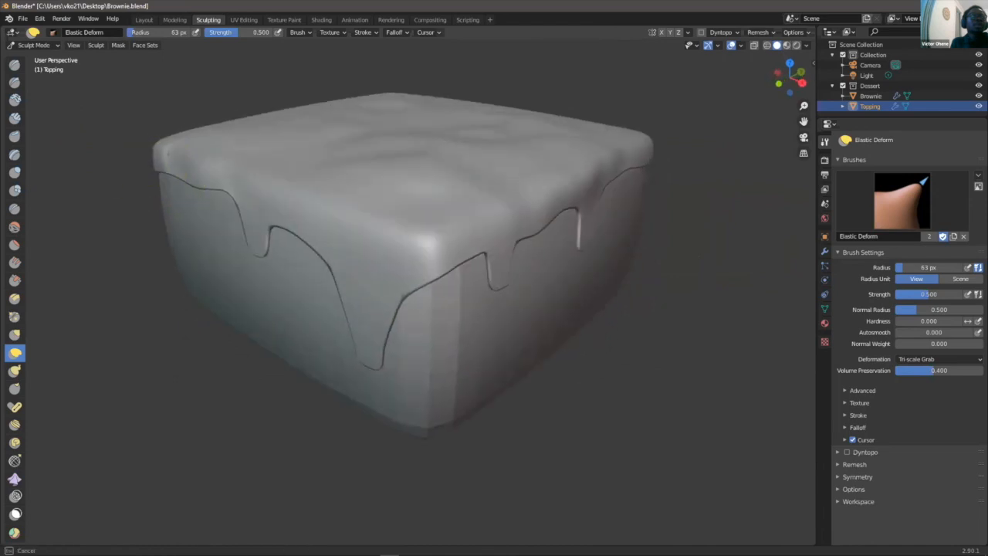
drag(209, 162, 214, 163)
middle_drag(308, 202, 280, 187)
scroll(318, 235, up, 1)
mouse_move(312, 236)
middle_down()
mouse_move(347, 213)
mouse_move(339, 235)
mouse_move(294, 222)
mouse_move(357, 232)
mouse_move(342, 242)
middle_up()
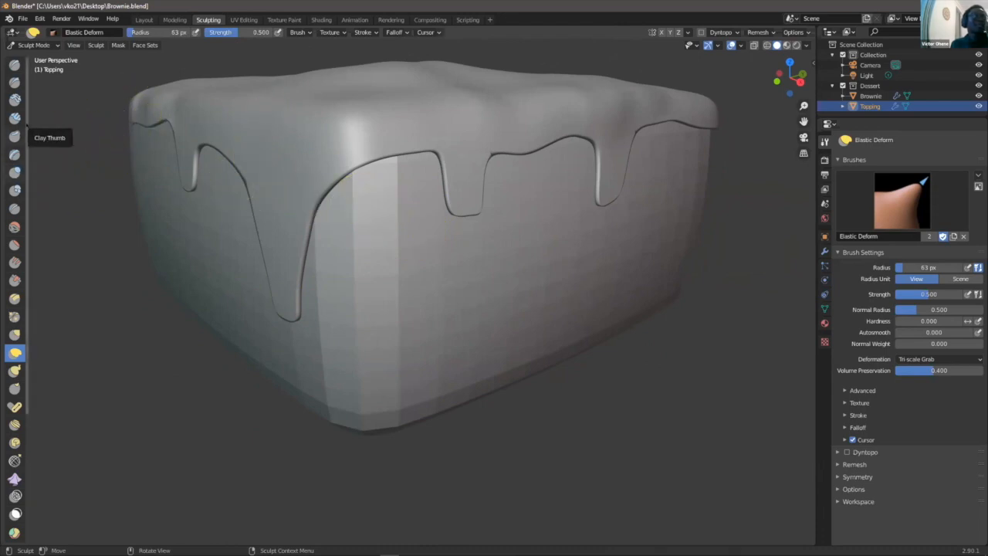
- Build up the tip of the topping's longest drip with short strokes of the Draw brush
click(15, 64)
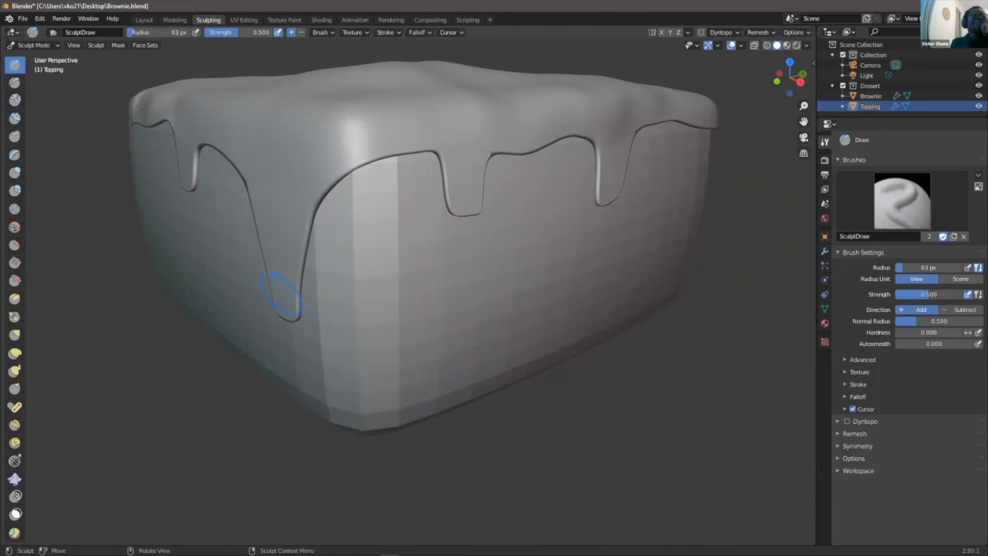
scroll(277, 291, up, 1)
drag(237, 288, 236, 282)
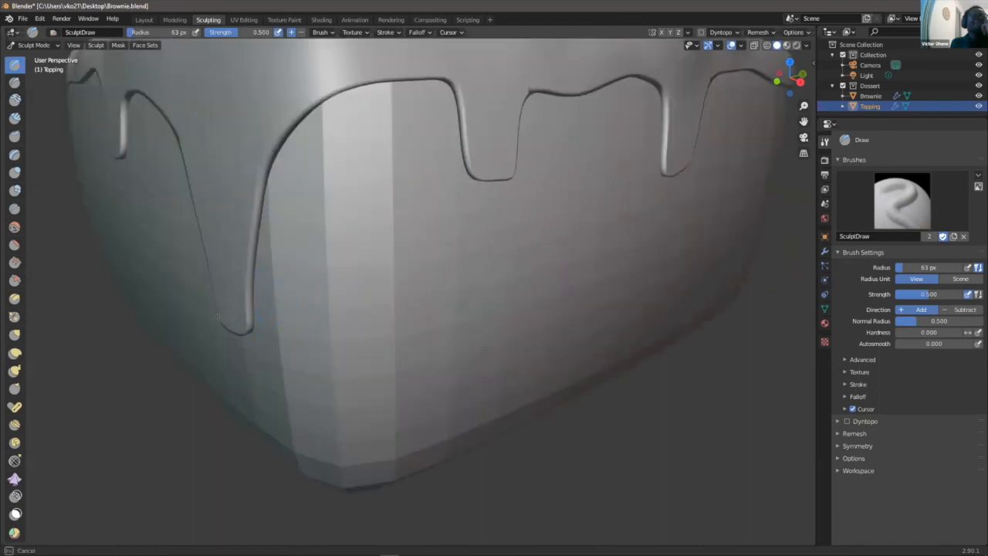
drag(227, 315, 226, 318)
mouse_move(216, 318)
middle_down()
mouse_move(267, 285)
mouse_move(220, 294)
mouse_move(231, 332)
mouse_move(213, 290)
middle_up()
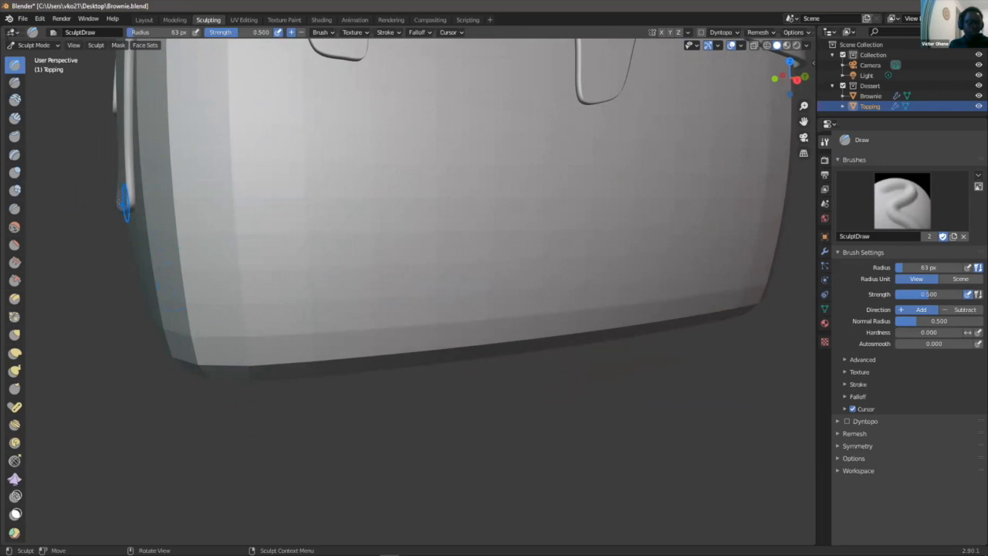
middle_drag(128, 242, 125, 188)
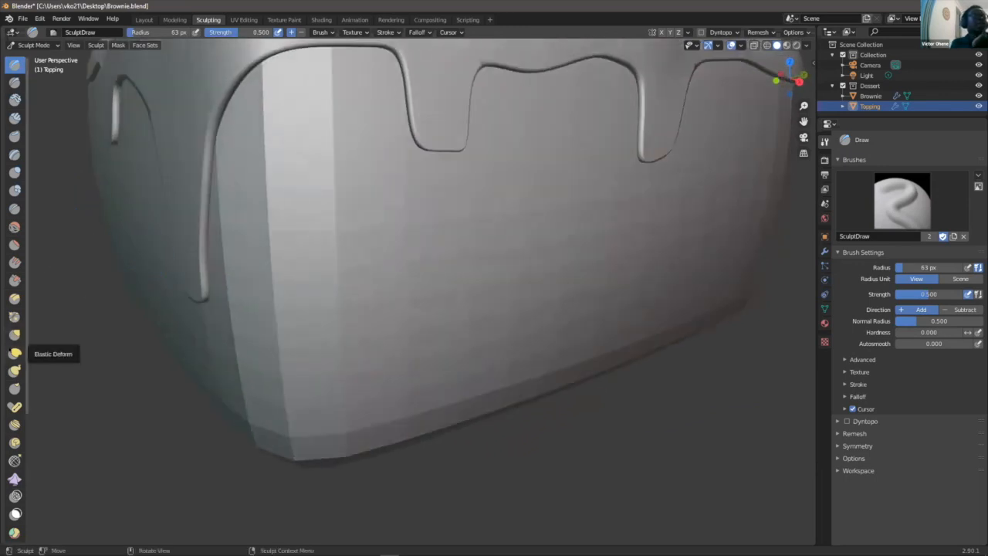
- Reshape the topping's longest drip near its tip with Elastic Deform strokes
click(14, 352)
mouse_move(171, 299)
mouse_down()
mouse_move(194, 281)
mouse_move(167, 279)
mouse_move(177, 274)
mouse_up()
mouse_move(194, 212)
mouse_down()
mouse_move(172, 219)
mouse_move(192, 252)
mouse_up()
middle_drag(195, 255, 210, 279)
scroll(328, 318, down, 3)
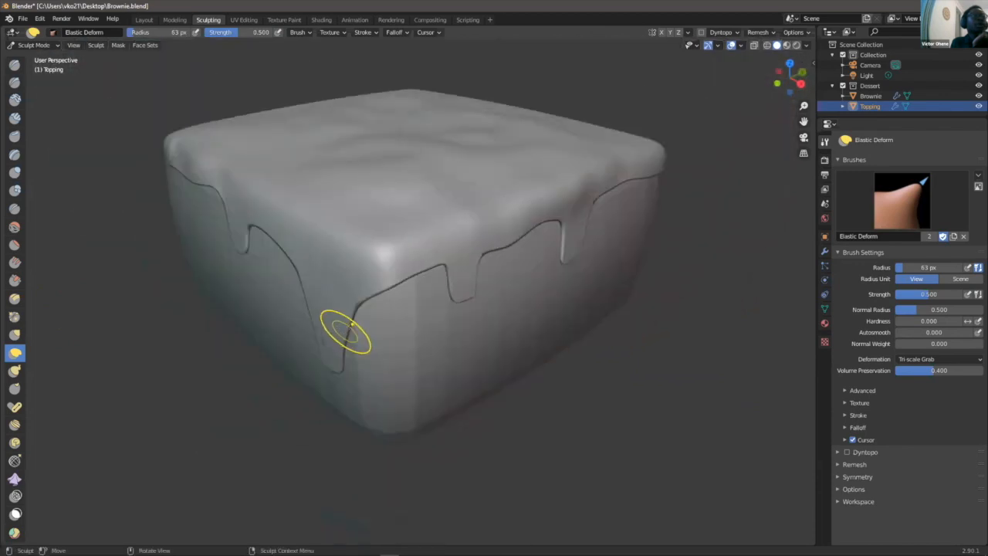
- Even out the topping's surface above the drips and near the front corner with the Smooth brush
middle_drag(358, 325, 327, 306)
scroll(213, 180, up, 2)
mouse_move(223, 175)
middle_down()
mouse_move(269, 177)
mouse_move(236, 198)
middle_up()
scroll(198, 208, up, 2)
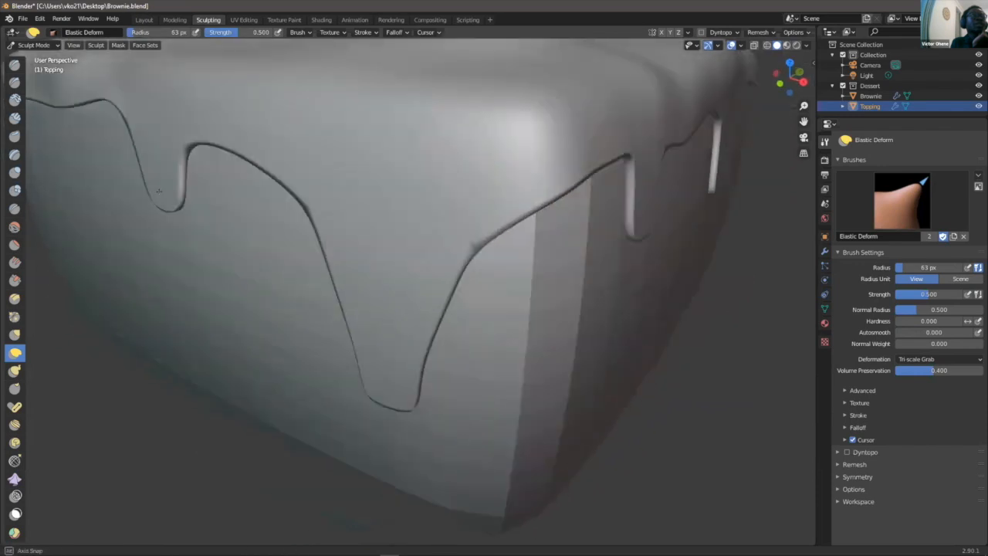
middle_drag(158, 190, 20, 144)
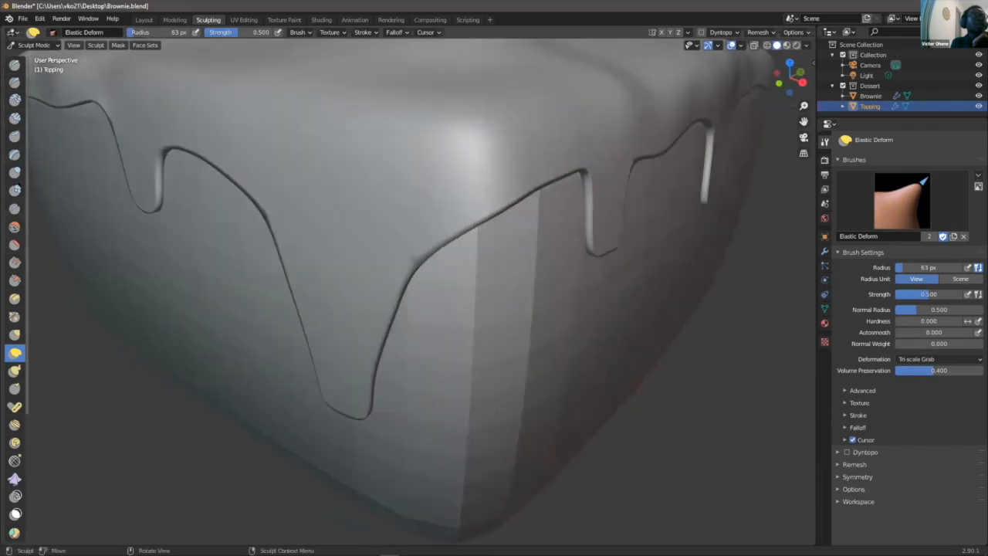
click(15, 226)
mouse_move(157, 137)
mouse_down()
mouse_move(170, 148)
mouse_move(182, 123)
mouse_up()
scroll(233, 168, down, 1)
middle_drag(375, 278, 310, 227)
drag(302, 210, 309, 159)
middle_drag(309, 159, 297, 168)
mouse_move(276, 275)
middle_down()
mouse_move(293, 231)
mouse_move(270, 245)
middle_up()
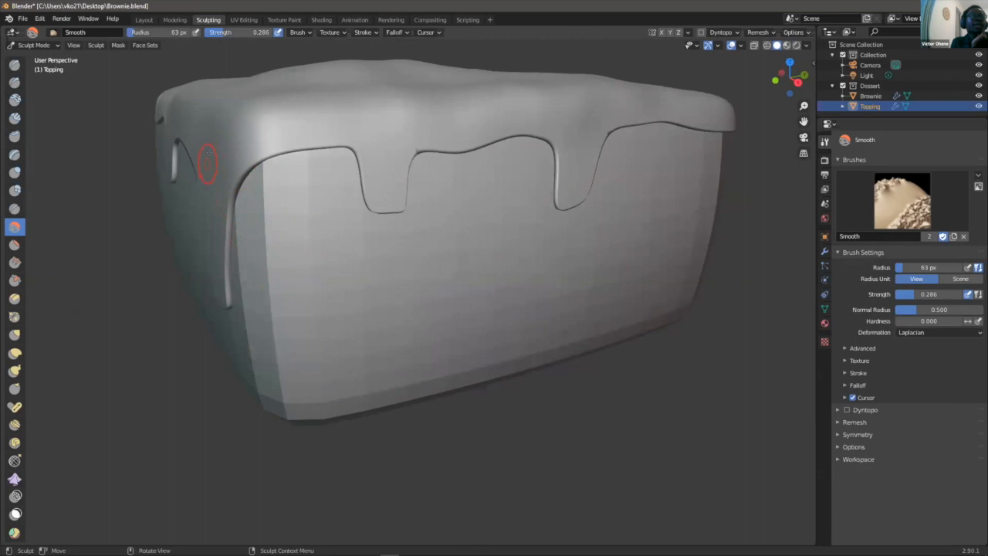
mouse_move(255, 135)
middle_down()
mouse_move(293, 153)
mouse_move(290, 164)
middle_up()
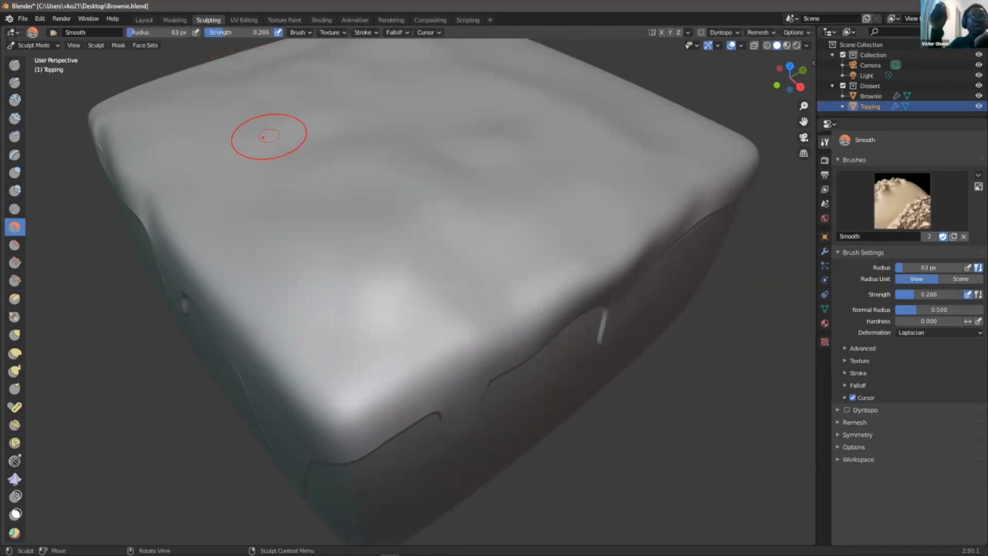
scroll(269, 137, down, 4)
middle_drag(250, 225, 324, 182)
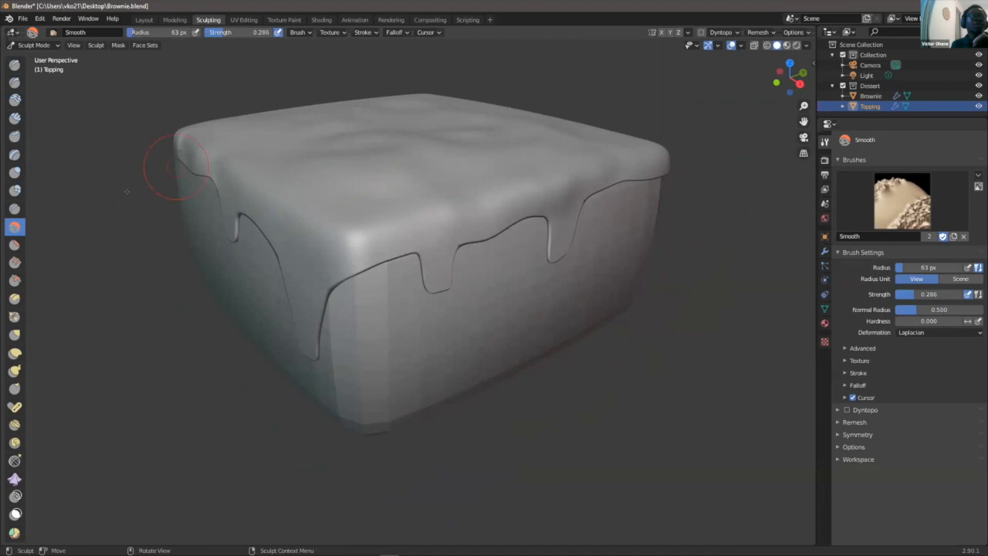
mouse_move(370, 214)
middle_down()
mouse_move(430, 193)
mouse_move(298, 162)
middle_up()
mouse_move(425, 165)
middle_down()
mouse_move(399, 153)
mouse_move(370, 165)
middle_up()
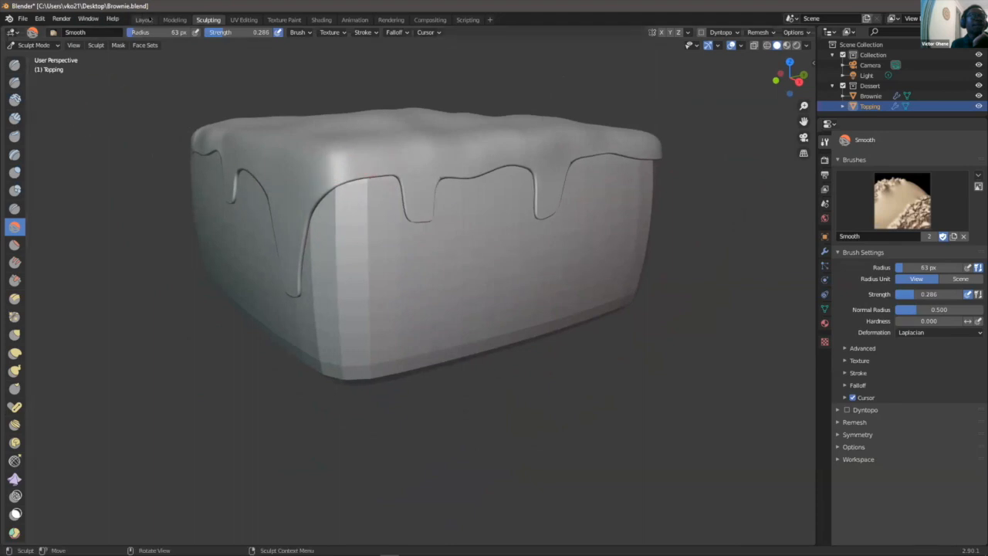
- Leave the topping's sculpt session, select the Brownie object in the Layout workspace, and return to sculpting with it active
click(143, 19)
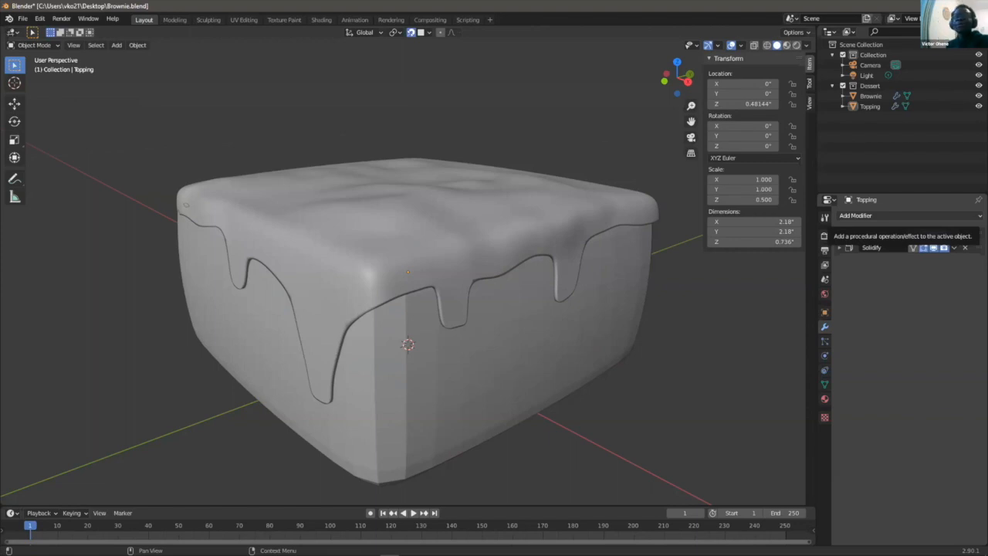
key(ctrl+1)
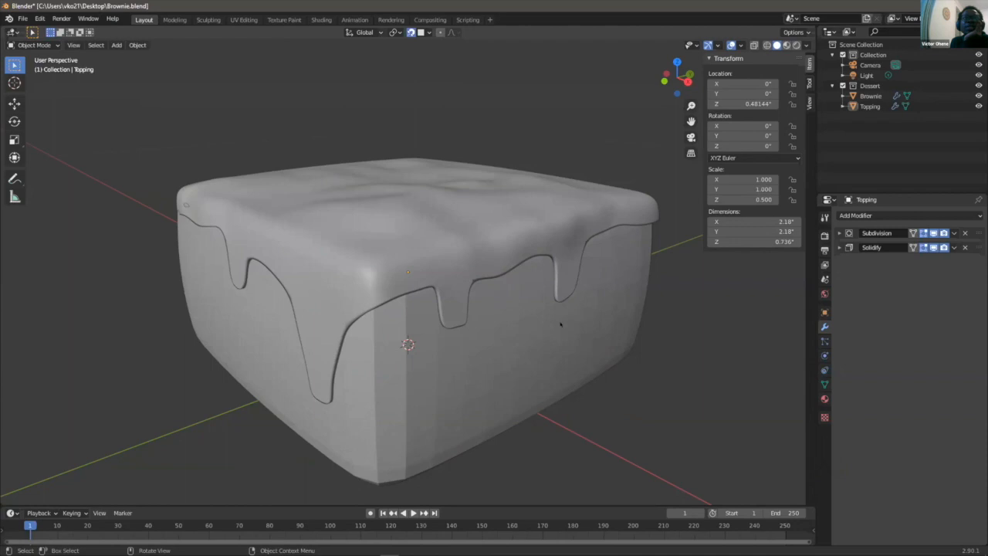
click(477, 284)
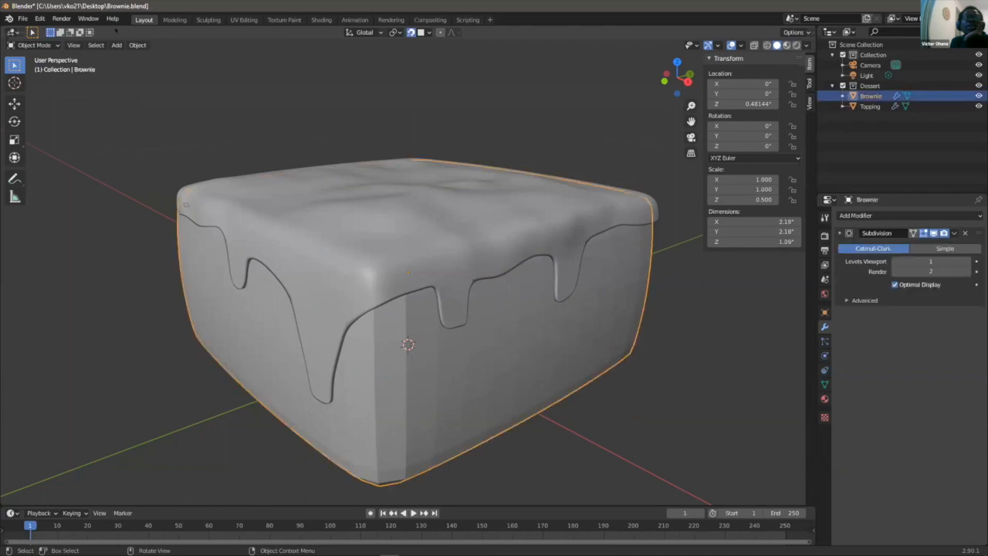
click(208, 19)
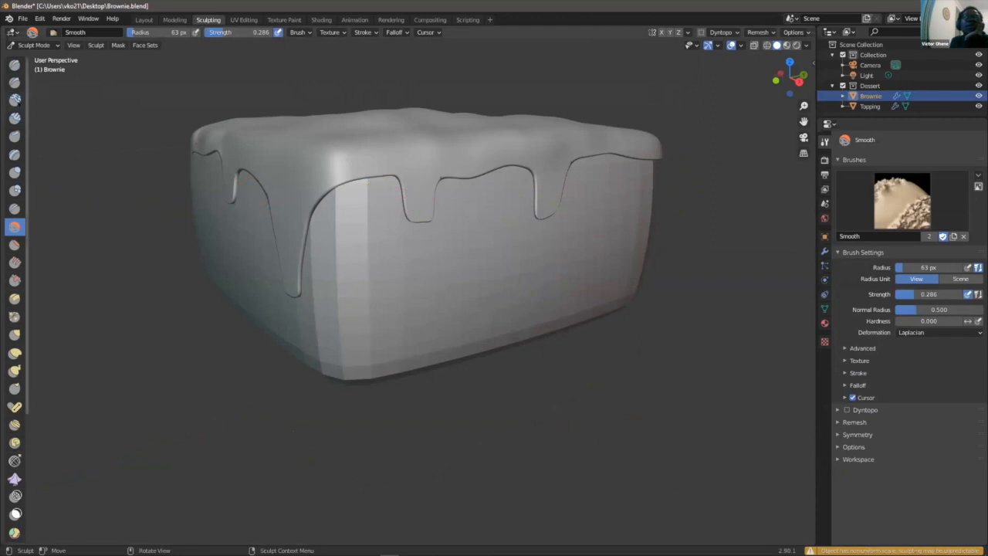
- Try Clay strokes down the brownie's side edge beneath the topping, and undo them
click(15, 101)
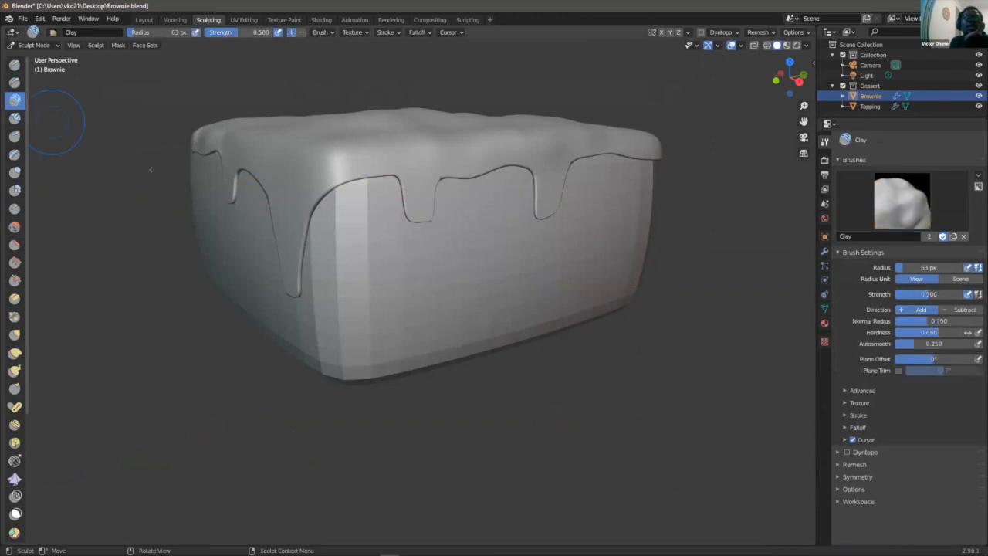
mouse_move(176, 179)
middle_down()
mouse_move(201, 165)
mouse_move(280, 163)
middle_up()
drag(665, 164, 646, 161)
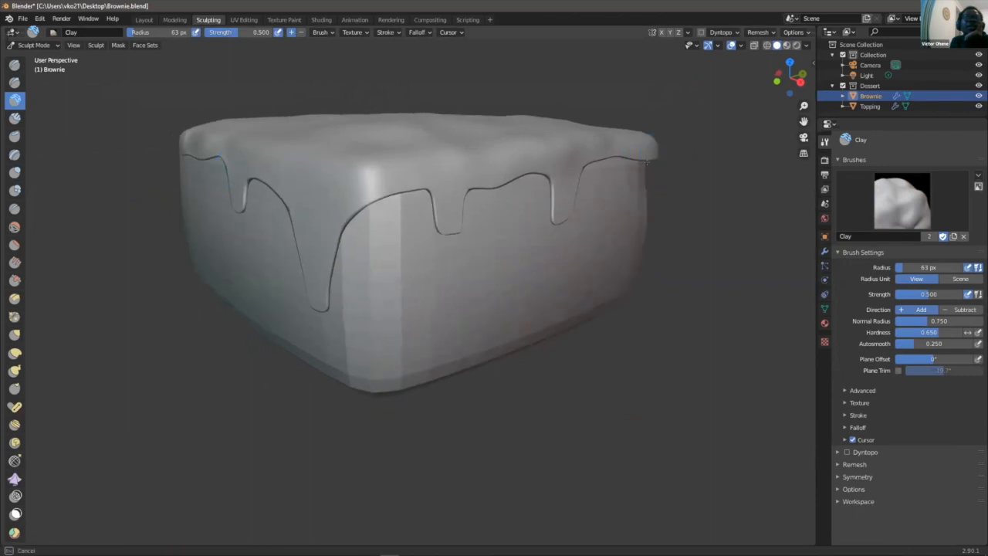
drag(646, 161, 632, 246)
key(ctrl+z)
key(ctrl+z)
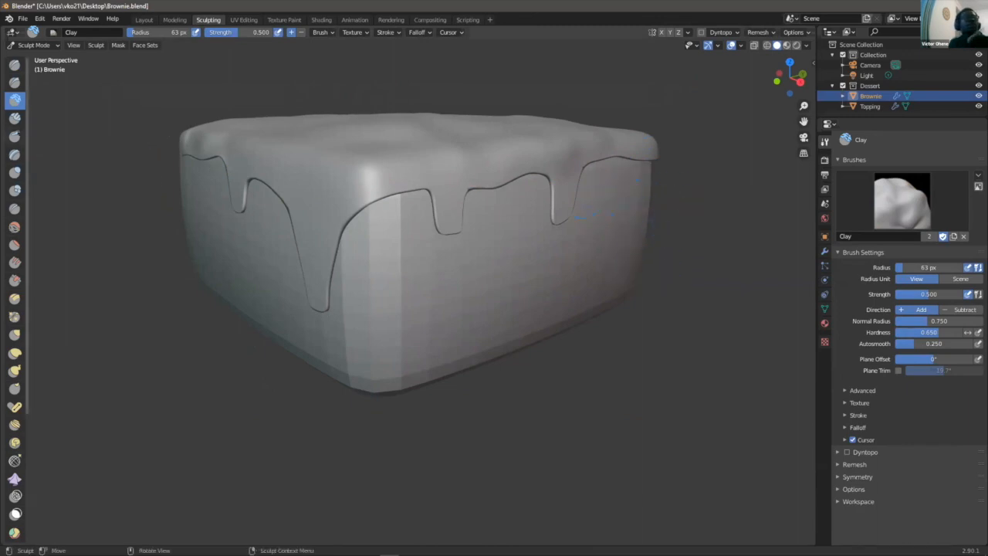
- Try a Layer brush stroke on the brownie's upper side corner just below the topping
click(15, 153)
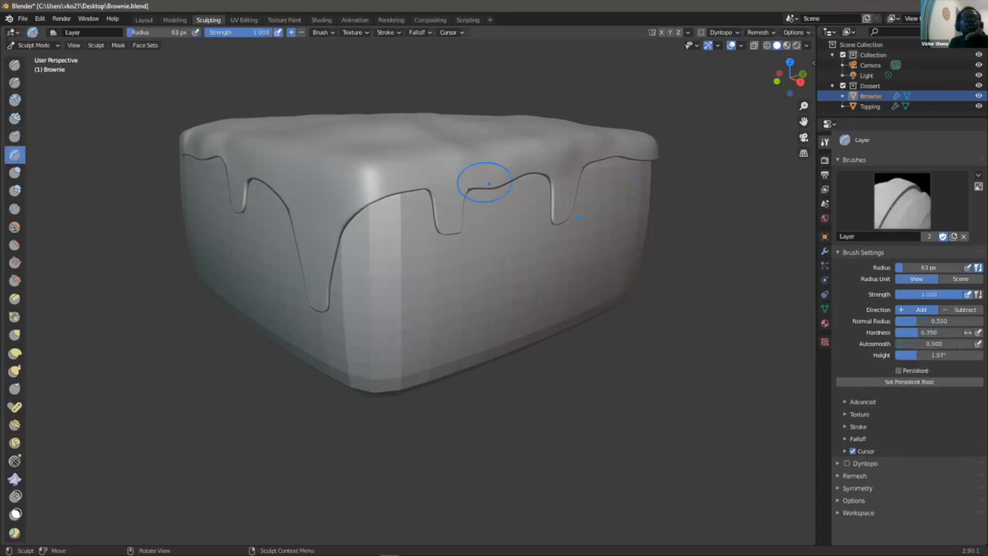
drag(655, 160, 642, 197)
scroll(632, 201, down, 1)
mouse_move(631, 202)
middle_down()
mouse_move(574, 185)
mouse_move(594, 183)
mouse_move(580, 223)
middle_up()
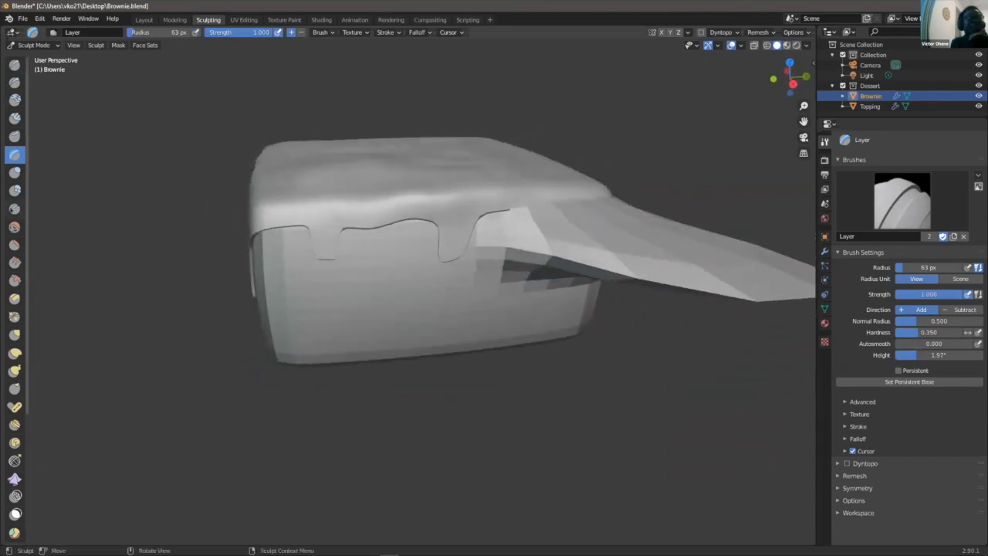
- Try to flatten the protruding spike with the Smooth brush at strength 0.835, and undo back to the clean brownie
click(14, 226)
scroll(748, 333, down, 2)
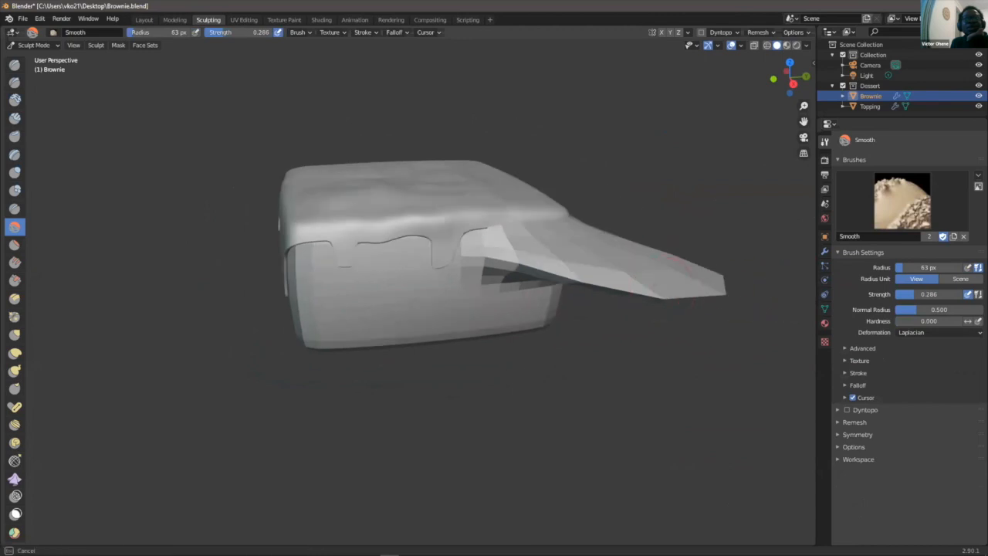
drag(919, 294, 955, 294)
drag(754, 296, 673, 275)
scroll(683, 286, up, 1)
middle_drag(679, 283, 684, 258)
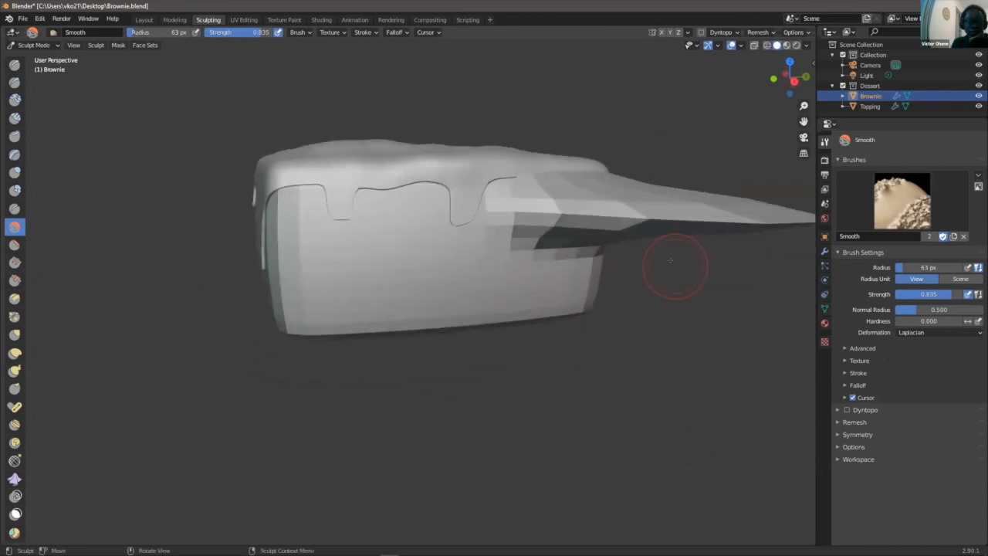
key(ctrl+z)
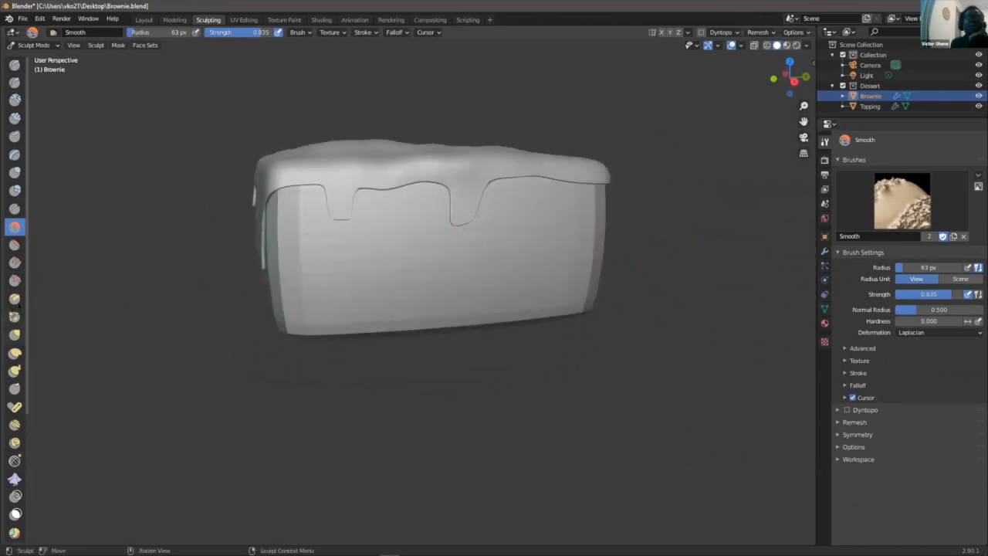
- Nudge the brownie's upper side corner under the topping's edge with Elastic Deform strokes
click(15, 354)
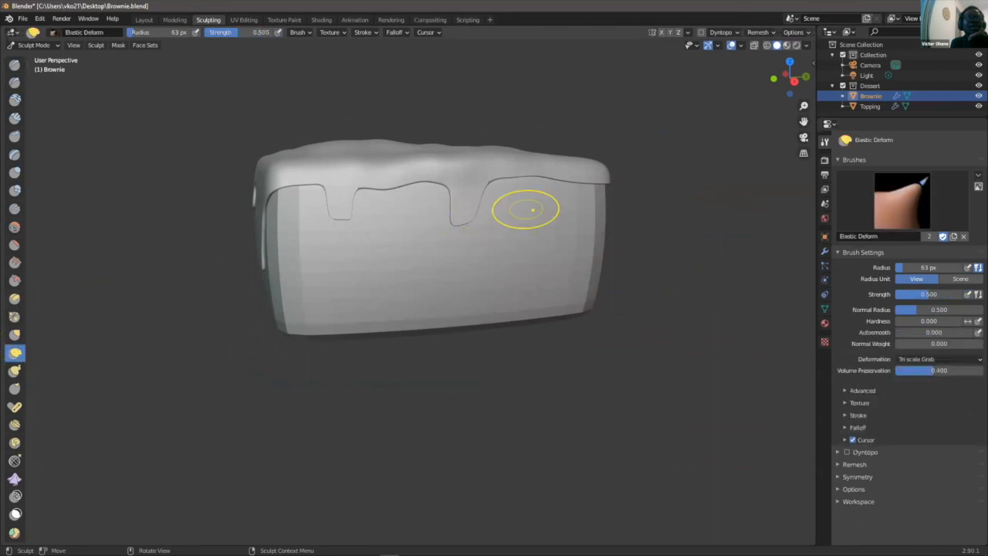
scroll(614, 179, up, 1)
middle_drag(619, 177, 589, 171)
drag(637, 168, 640, 158)
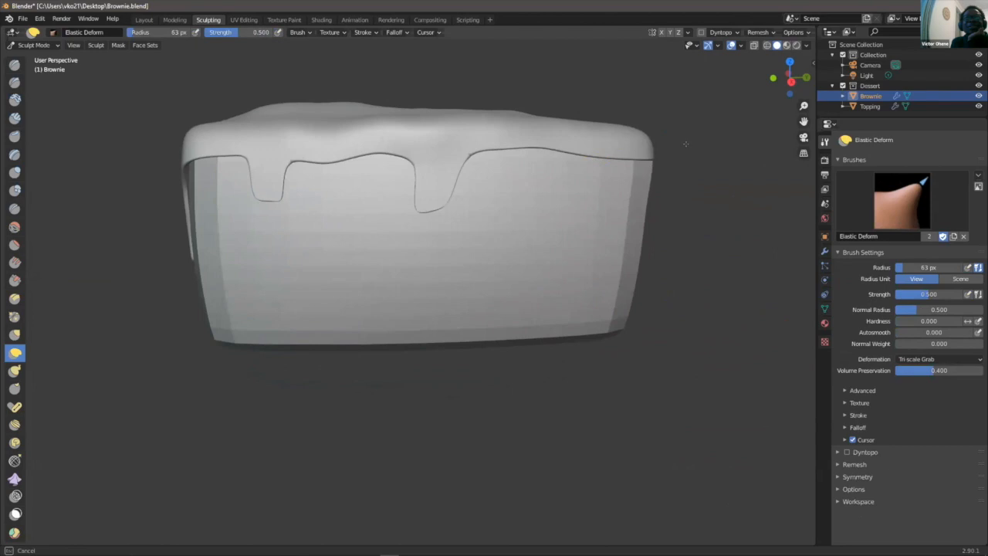
drag(686, 144, 674, 159)
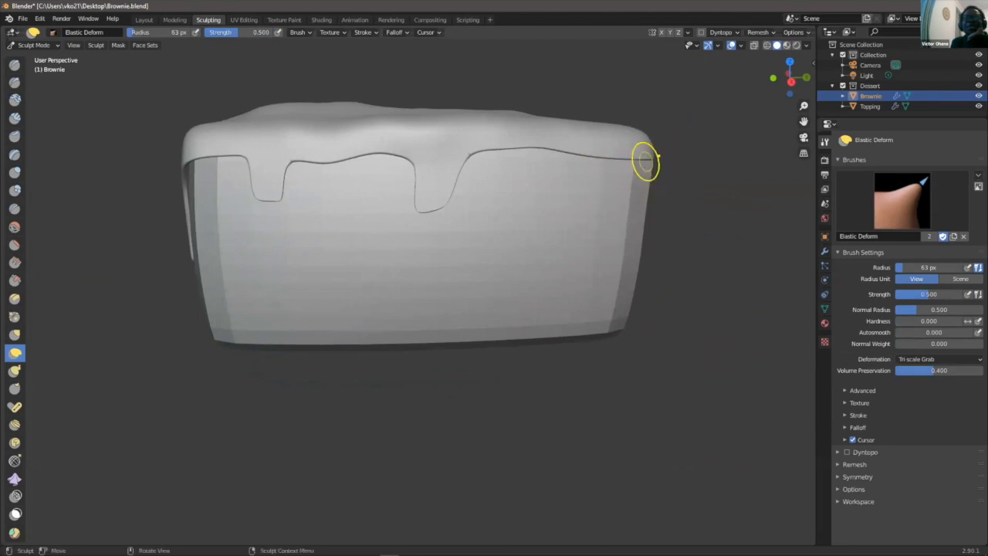
- Apply further Elastic Deform strokes to the brownie's remaining upper corners and the front area around the long drip
mouse_move(331, 176)
middle_down()
mouse_move(447, 159)
mouse_move(449, 172)
middle_up()
mouse_move(495, 139)
mouse_down()
mouse_move(537, 144)
mouse_move(515, 147)
mouse_up()
drag(546, 78, 531, 94)
mouse_move(260, 161)
middle_down()
mouse_move(324, 164)
mouse_move(366, 201)
mouse_move(272, 199)
mouse_move(360, 216)
mouse_move(375, 200)
mouse_move(336, 202)
middle_up()
drag(234, 179, 232, 179)
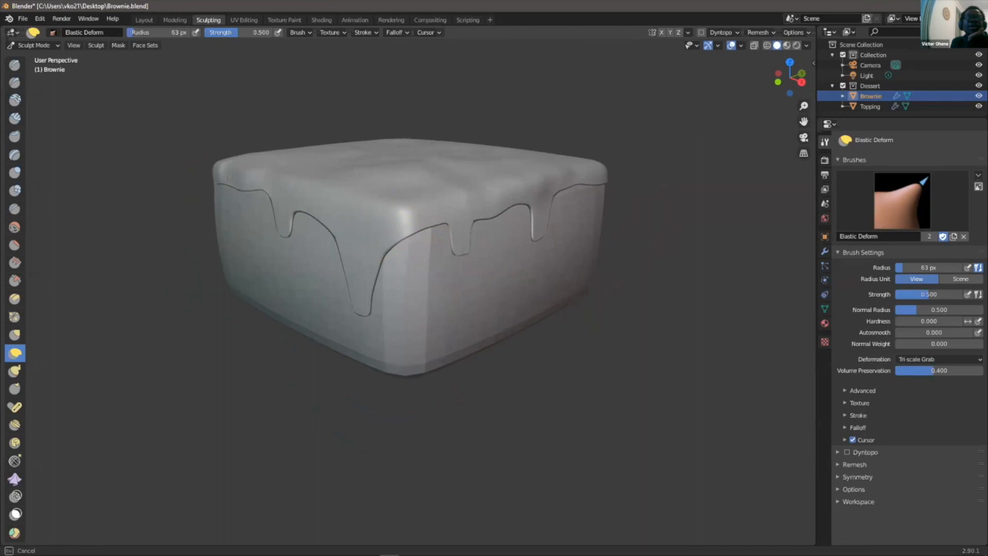
drag(333, 234, 319, 232)
drag(401, 258, 404, 257)
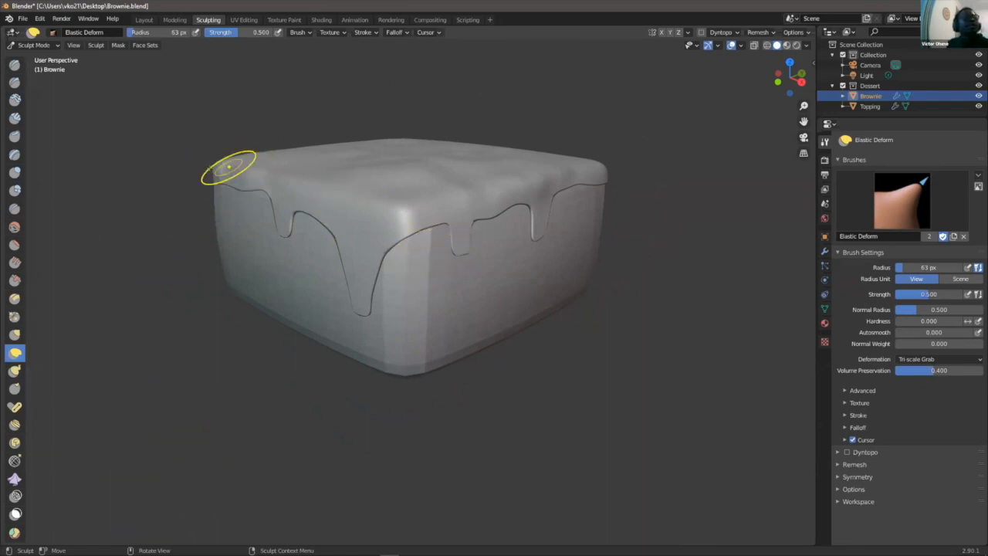
- Set the Smooth brush to strength 0.392 and normal radius 0.223, and smooth the brownie's far upper corner beneath the topping
click(15, 226)
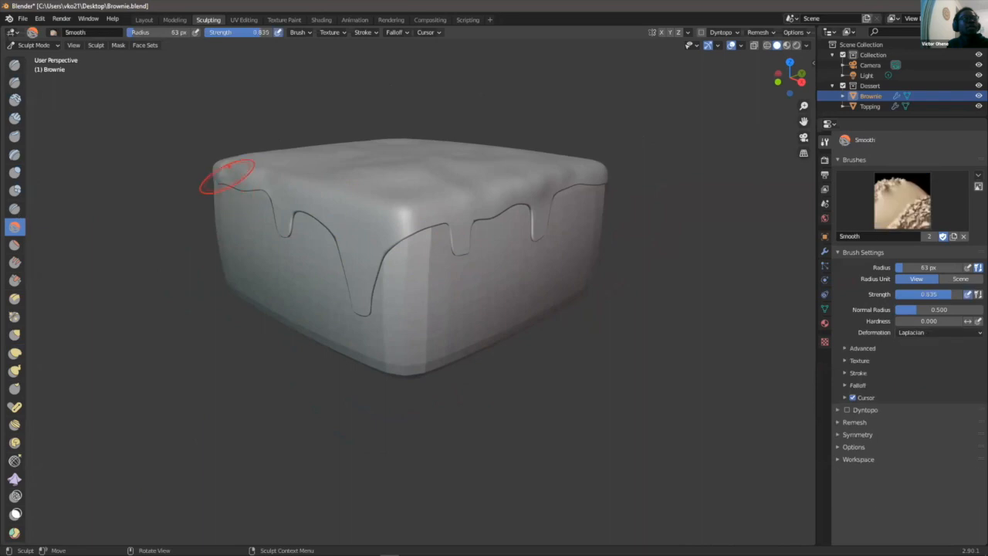
key(ctrl+z)
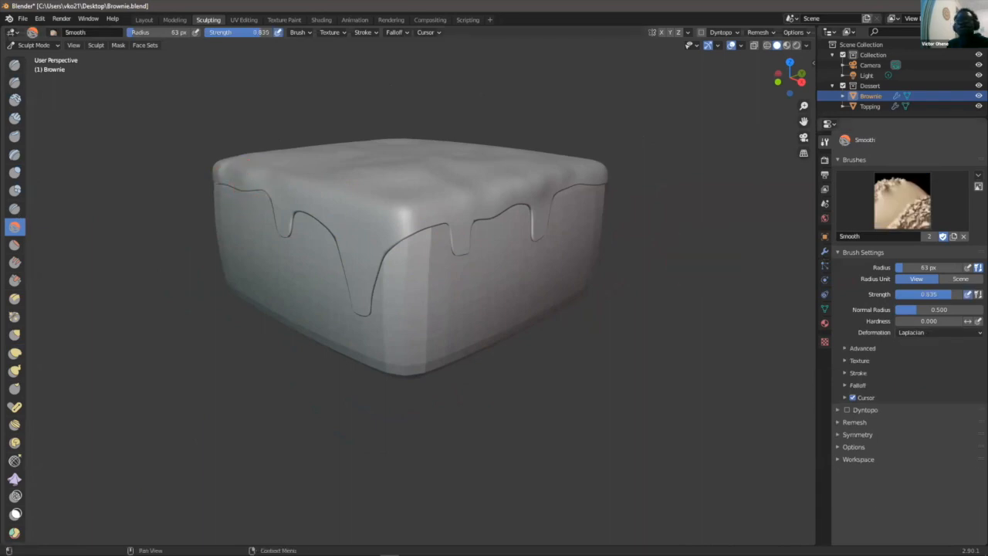
drag(940, 294, 921, 294)
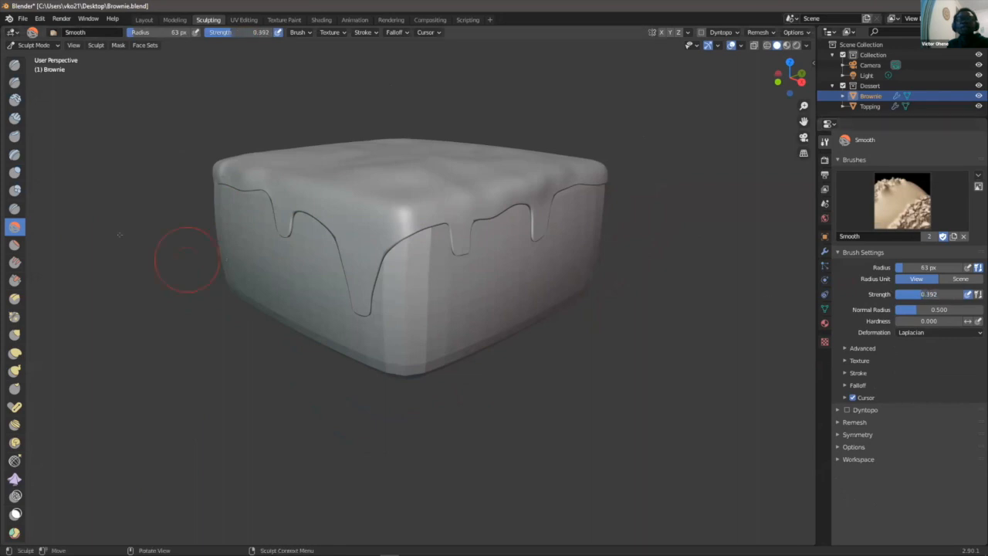
drag(228, 177, 213, 180)
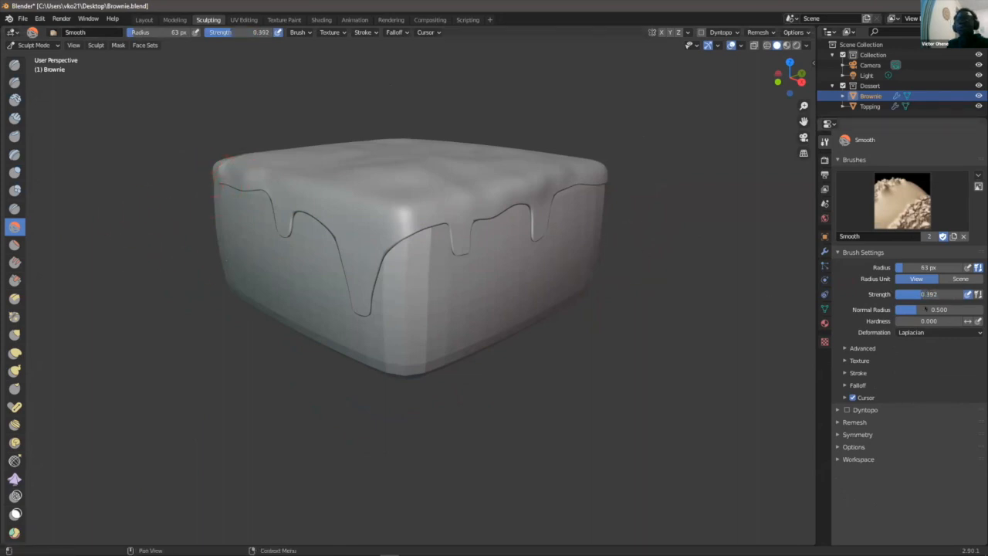
drag(241, 183, 245, 177)
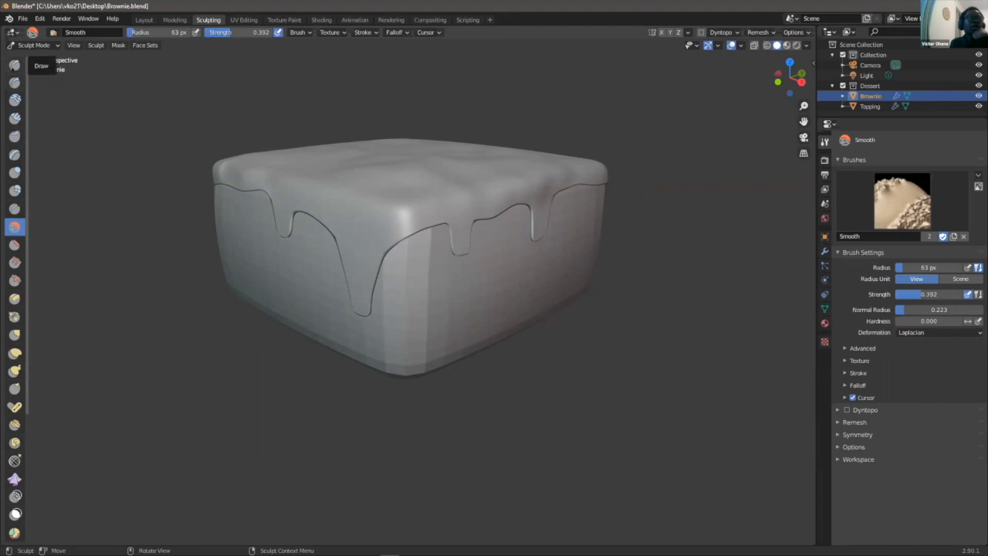
- Carve uneven indentations into the brownie's two visible side faces with the Draw Sharp brush at 63 px and strength 0.500
click(15, 82)
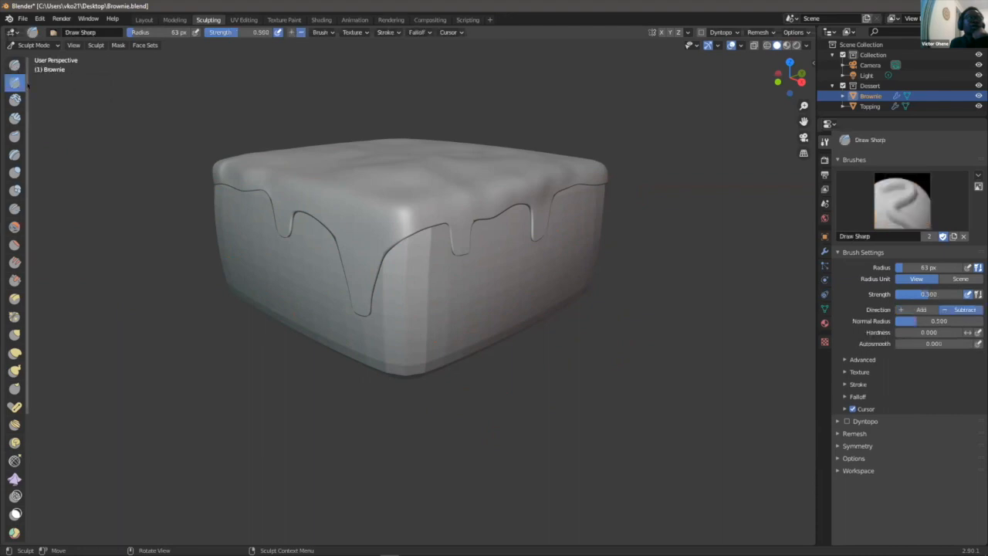
drag(498, 278, 433, 297)
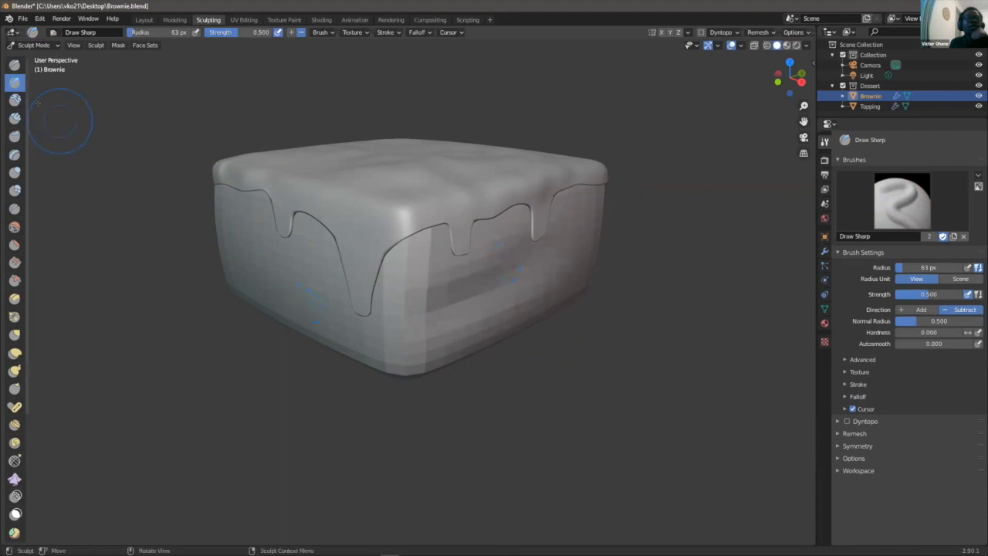
mouse_move(261, 230)
mouse_down()
mouse_move(251, 251)
mouse_move(270, 247)
mouse_move(286, 266)
mouse_move(259, 224)
mouse_move(238, 229)
mouse_move(260, 280)
mouse_up()
drag(339, 313, 324, 305)
drag(355, 336, 405, 347)
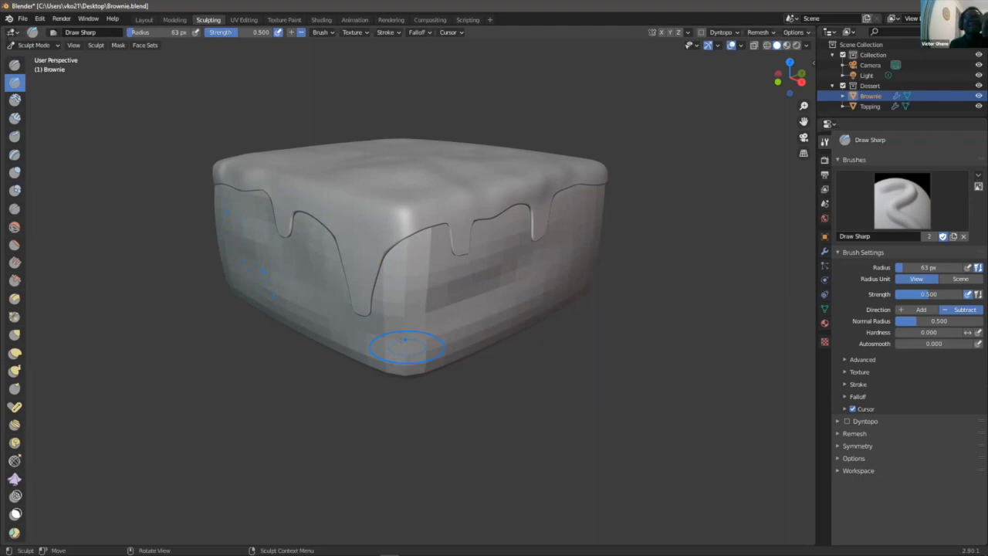
drag(423, 260, 439, 240)
drag(525, 283, 594, 266)
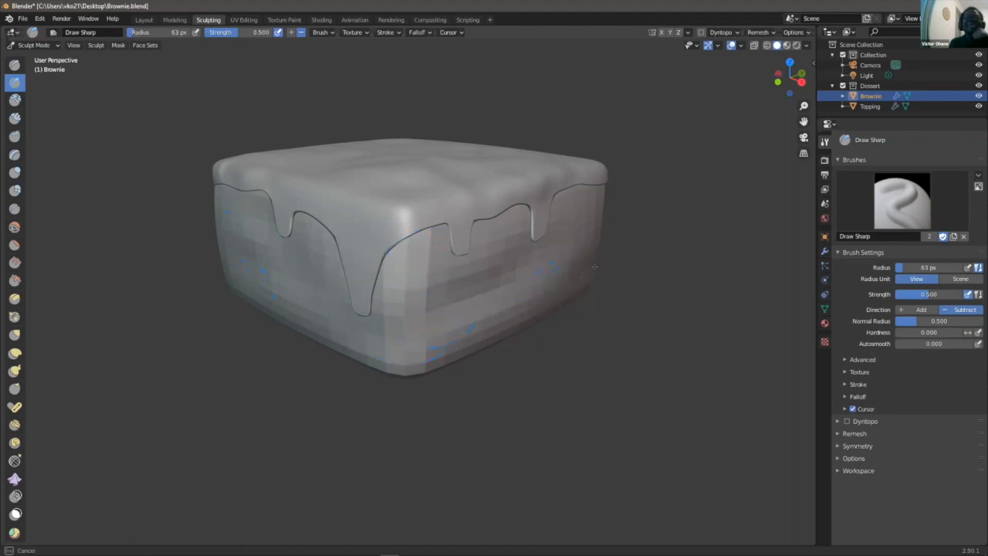
- Carve along the brownie's far side edge, lower edges and the band beneath the short drips with more Draw Sharp strokes
mouse_move(588, 228)
mouse_down()
mouse_move(598, 235)
mouse_move(588, 225)
mouse_up()
drag(589, 277, 579, 288)
drag(371, 364, 350, 358)
drag(268, 301, 244, 293)
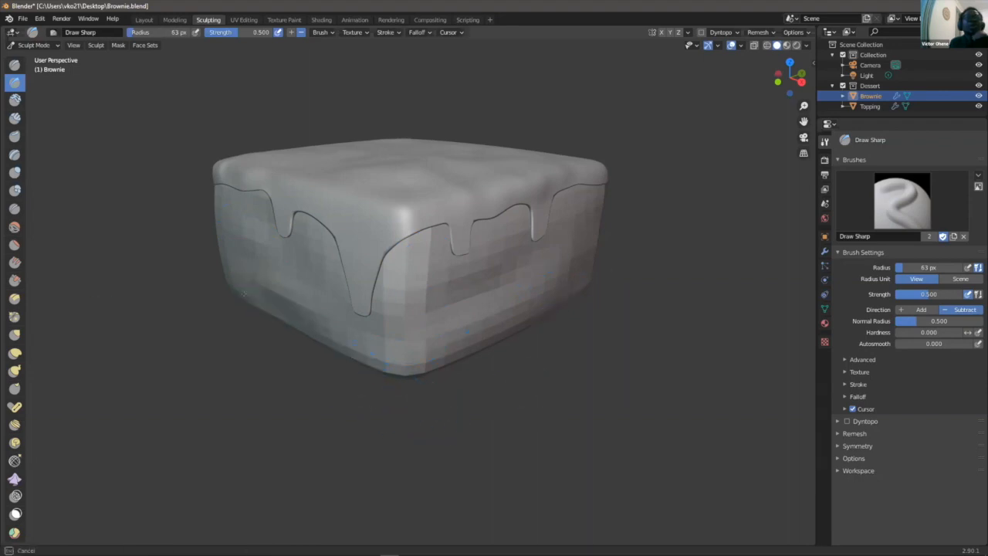
drag(447, 351, 479, 336)
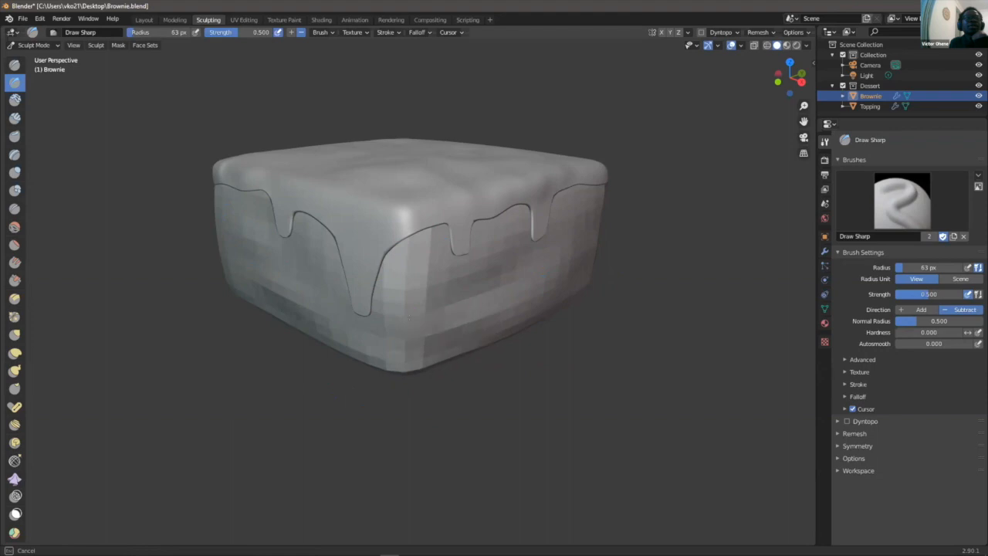
mouse_move(406, 316)
mouse_down()
mouse_move(473, 299)
mouse_move(513, 266)
mouse_move(515, 249)
mouse_move(494, 259)
mouse_move(562, 232)
mouse_move(540, 263)
mouse_up()
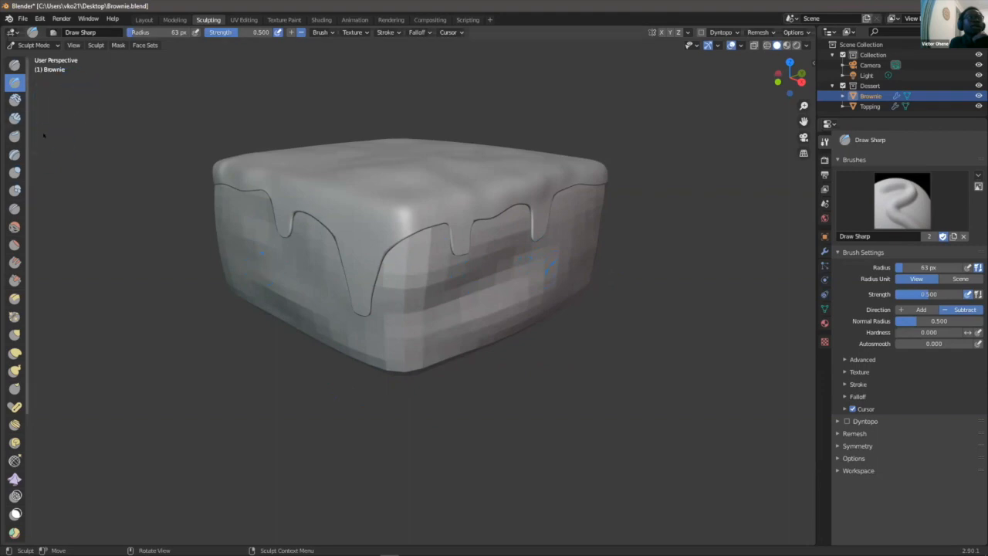
- Inflate patches on the brownie's side faces around the drips with the Inflate brush at strength 0.500
click(15, 173)
drag(265, 253, 244, 240)
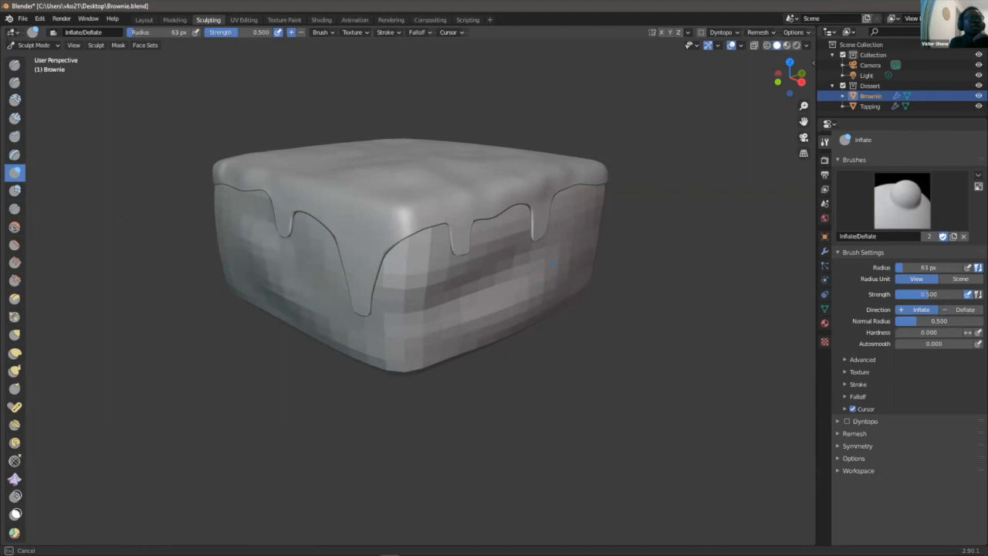
drag(552, 263, 550, 264)
mouse_move(550, 264)
middle_down()
mouse_move(574, 249)
mouse_move(525, 250)
mouse_move(533, 265)
mouse_move(545, 264)
middle_up()
mouse_move(264, 251)
mouse_down()
mouse_move(232, 219)
mouse_move(244, 283)
mouse_move(279, 267)
mouse_up()
mouse_move(347, 293)
mouse_down()
mouse_move(336, 281)
mouse_move(385, 287)
mouse_move(480, 249)
mouse_move(461, 255)
mouse_up()
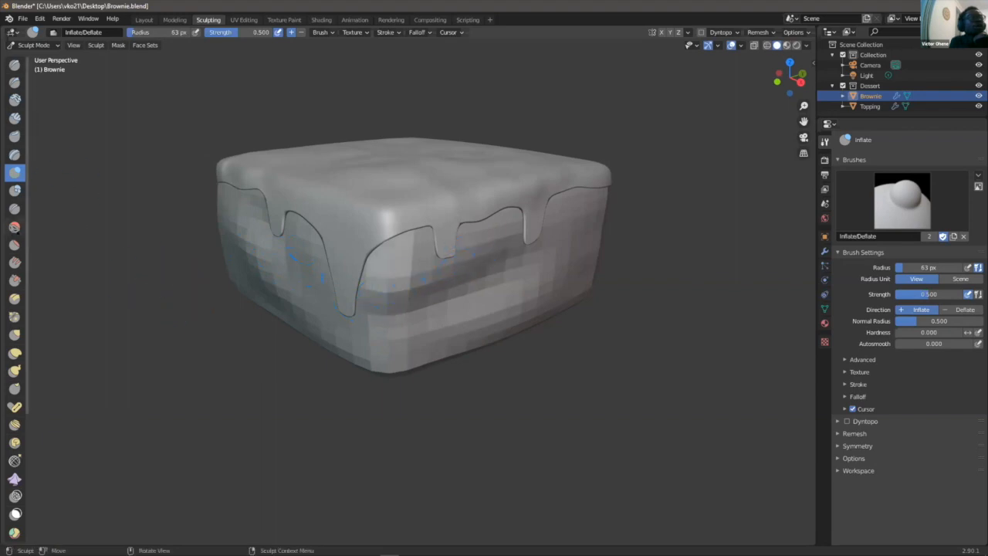
- Scrape the brownie's side face and far vertical edge at strength 1.000, reducing the brush radius to 13 px for the edge
click(14, 280)
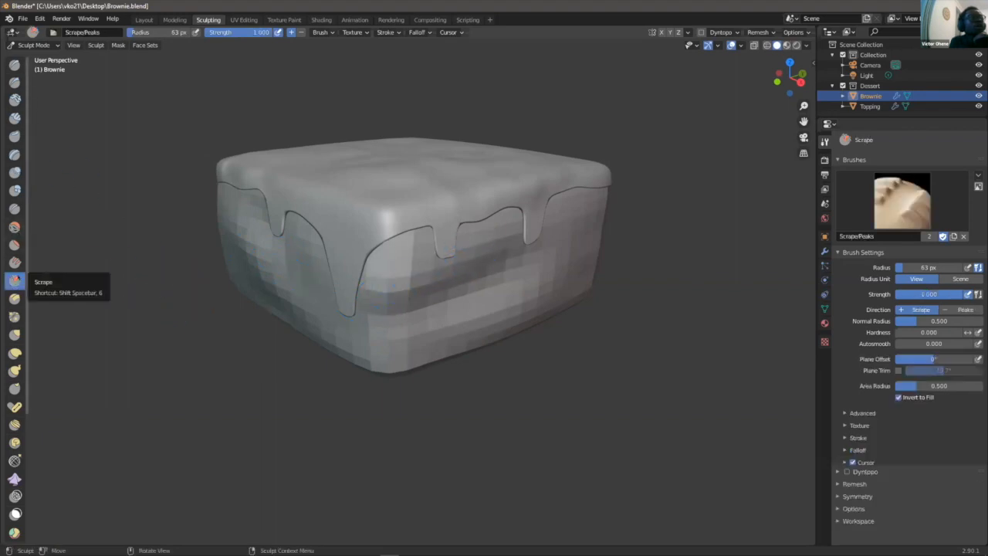
drag(622, 228, 548, 267)
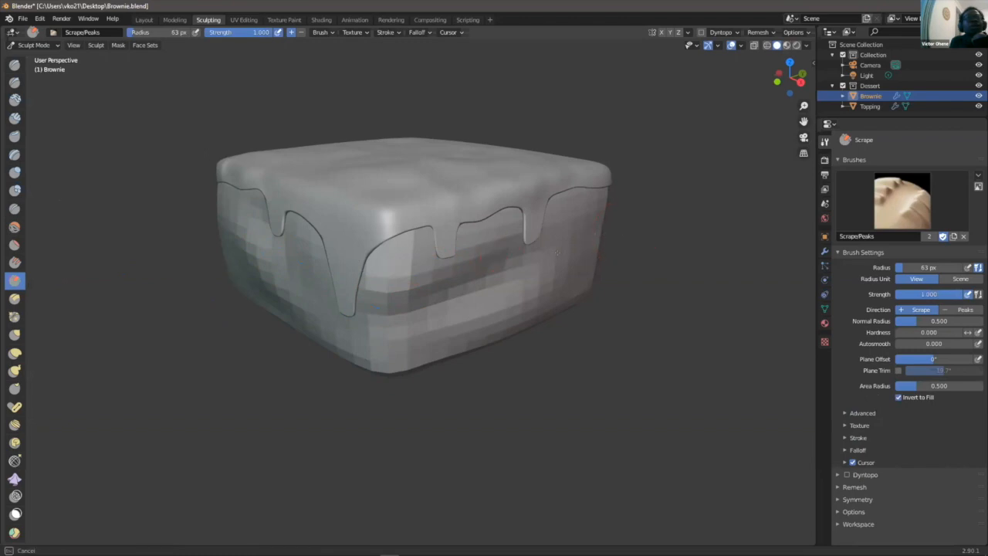
drag(596, 242, 605, 238)
key(bracketleft)
key(bracketleft)
key(bracketleft)
key(bracketleft)
key(bracketleft)
key(bracketleft)
drag(612, 223, 591, 213)
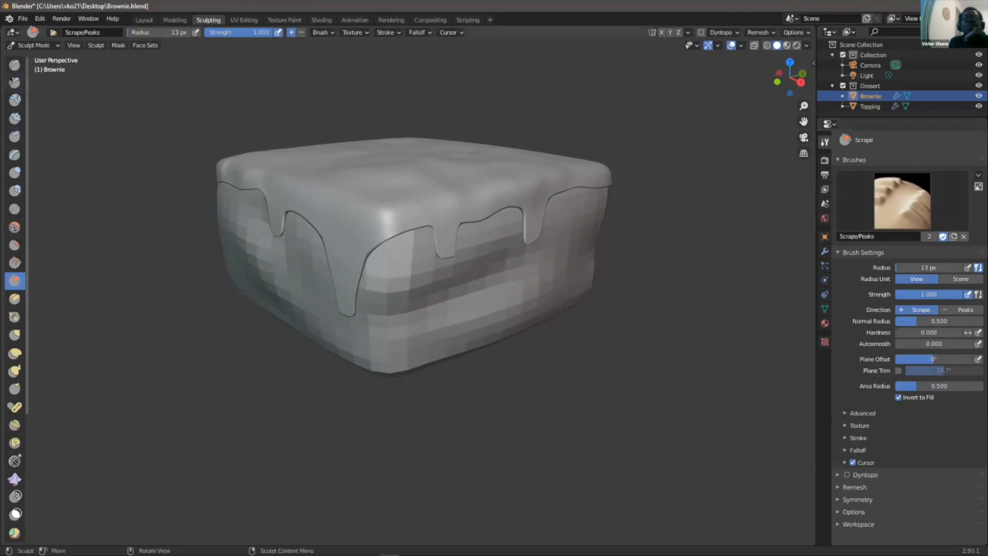
click(14, 82)
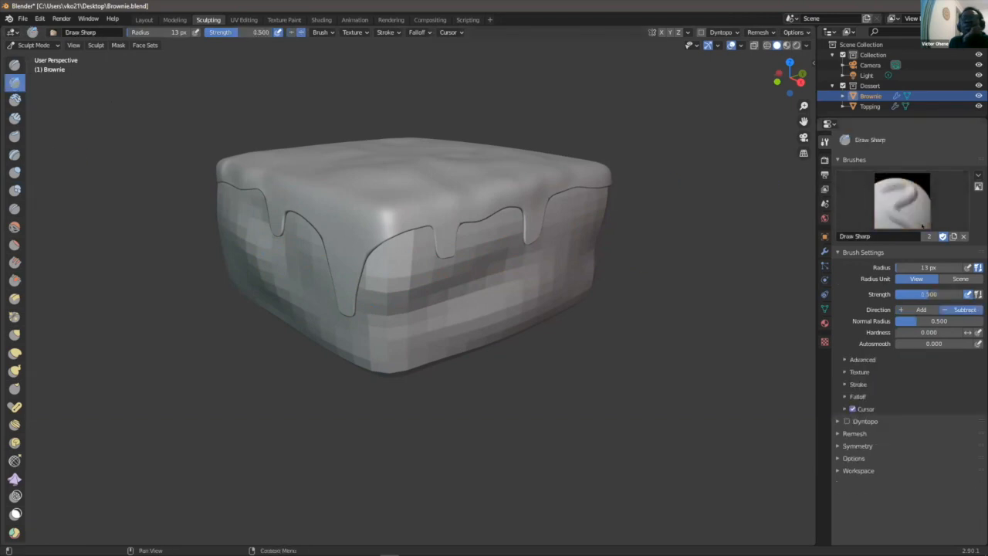
click(15, 100)
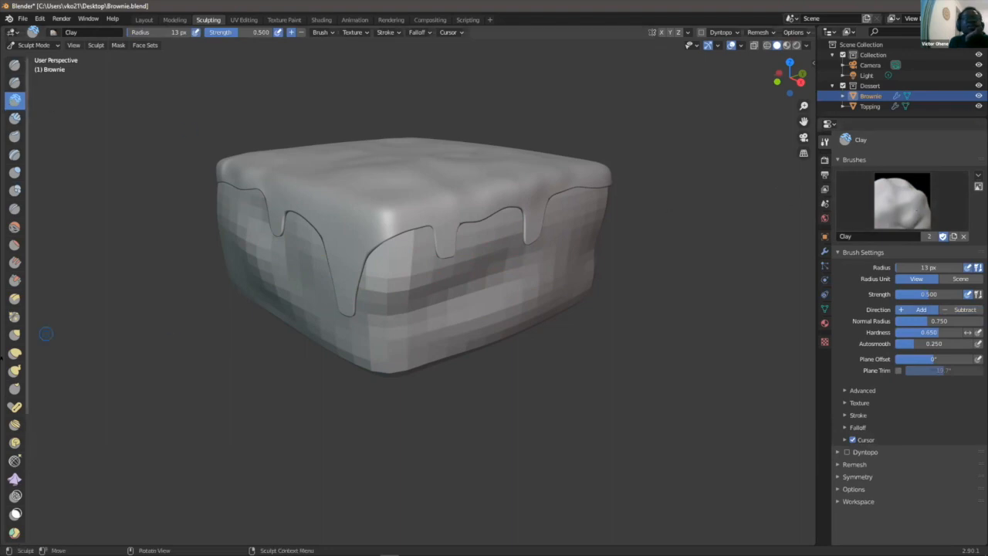
click(15, 263)
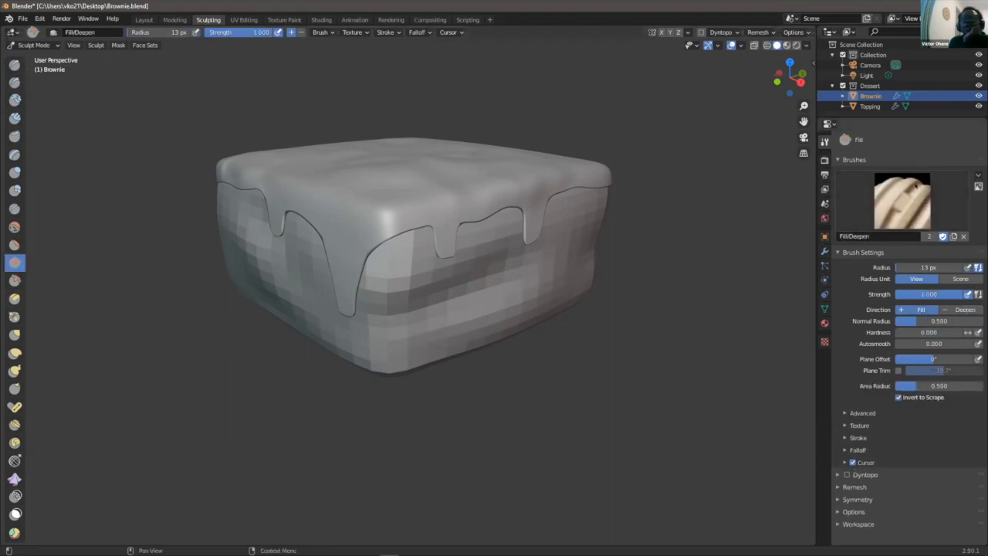
scroll(506, 272, up, 2)
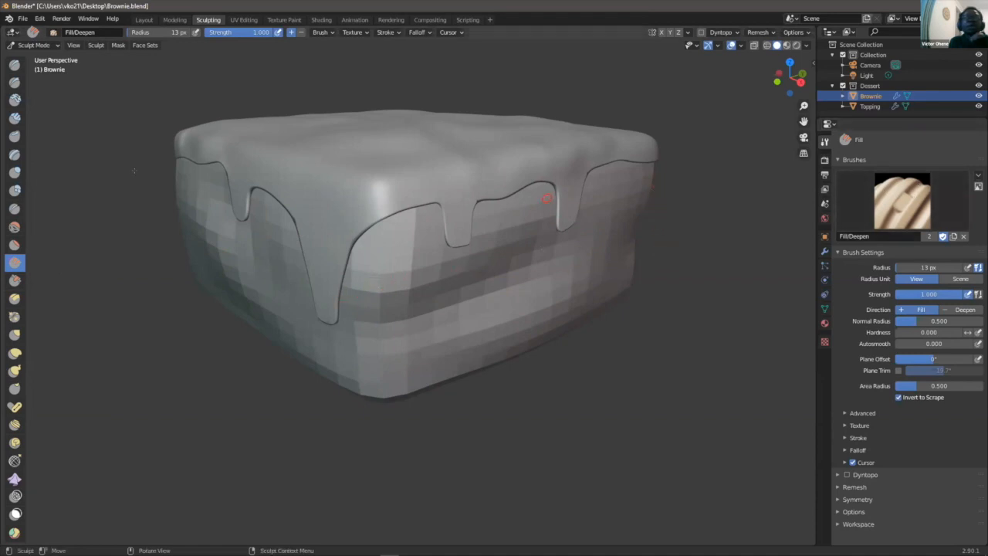
- Smooth the brownie's bottom front corner and the outer edge of its side with the 13 px Smooth brush at strength 0.392
click(14, 226)
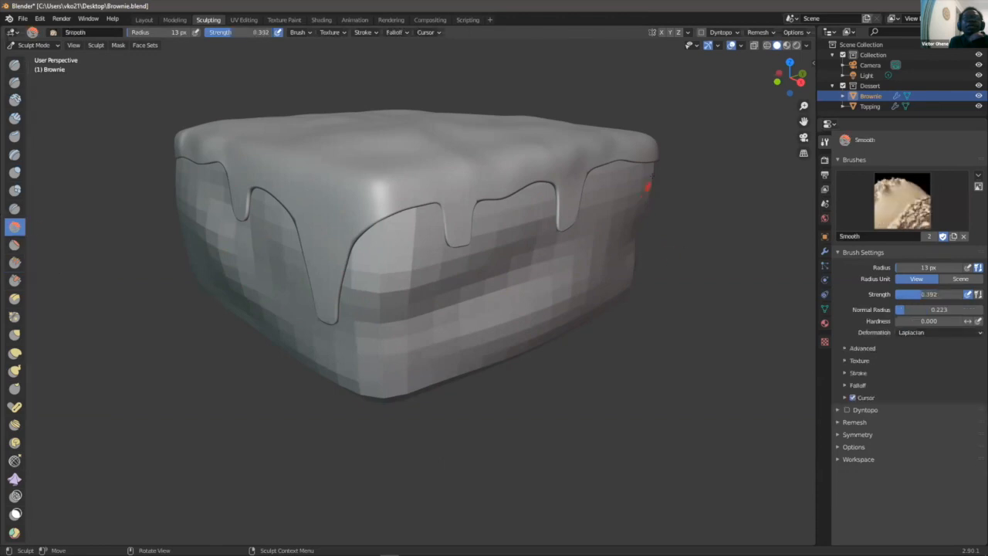
drag(426, 363, 420, 369)
mouse_move(409, 372)
mouse_down()
mouse_move(372, 376)
mouse_move(278, 333)
mouse_move(183, 216)
mouse_move(175, 187)
mouse_up()
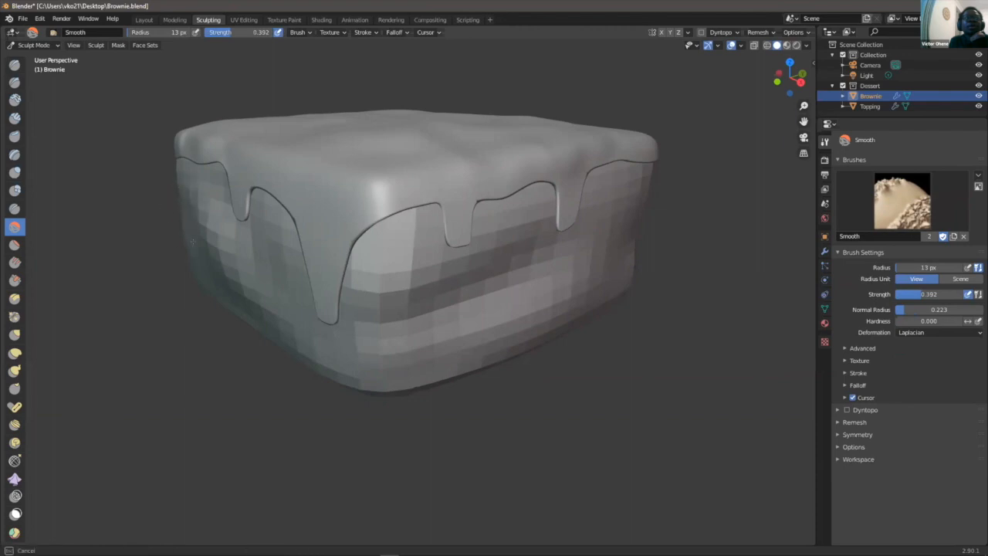
drag(194, 274, 283, 307)
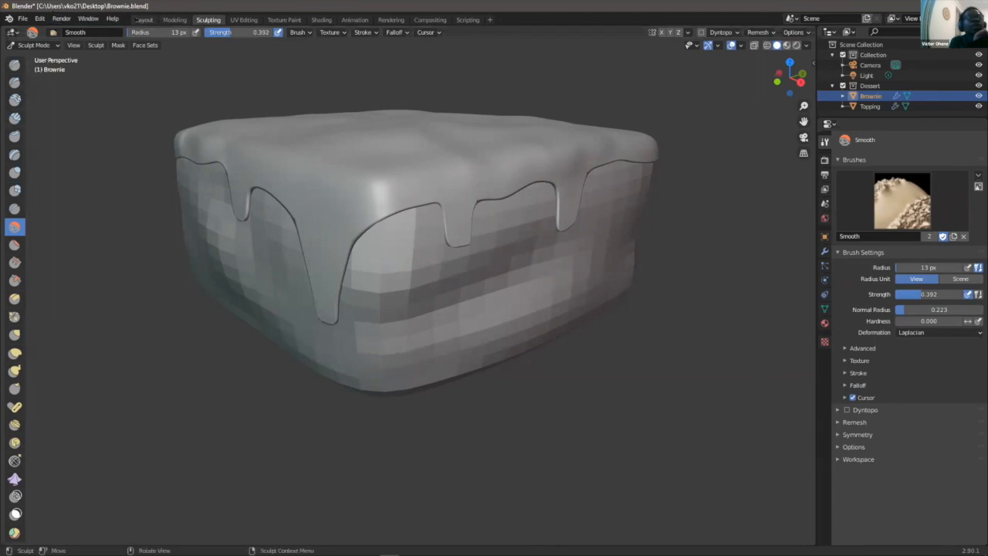
- Inspect the brownie and topping from another side in the Layout workspace, and return to Sculpting with the brownie selected
click(137, 20)
scroll(391, 221, down, 2)
click(619, 355)
mouse_move(420, 296)
middle_down()
mouse_move(452, 303)
mouse_move(480, 267)
mouse_move(348, 324)
middle_up()
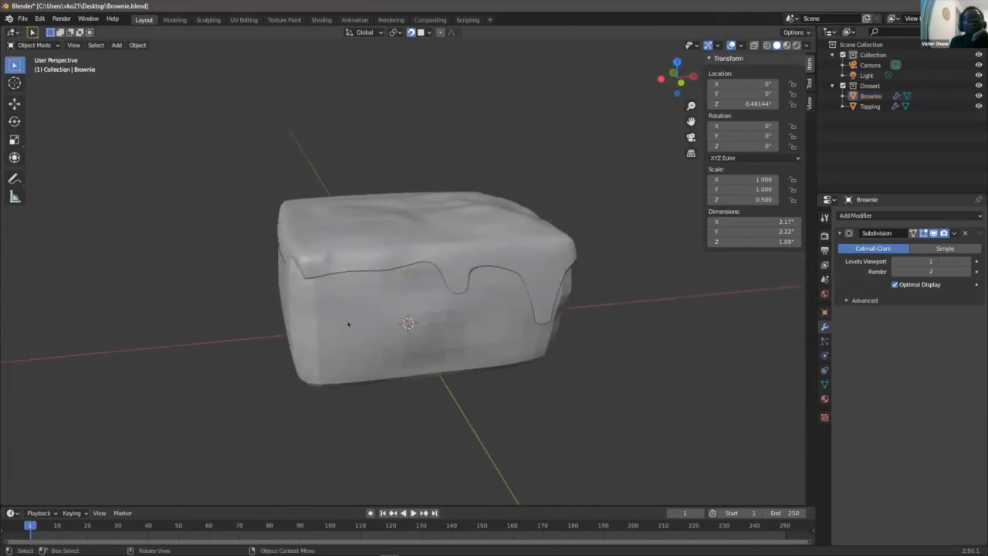
click(339, 251)
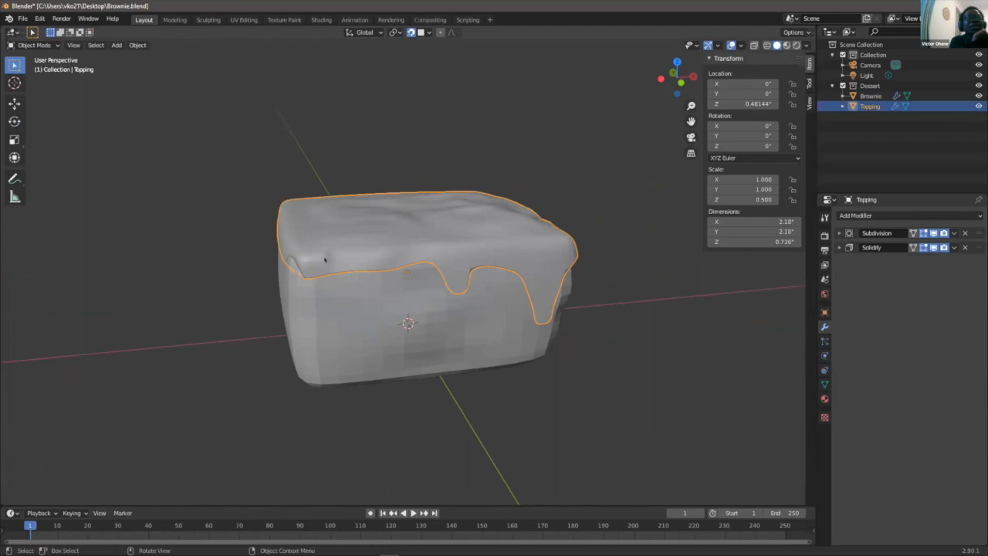
click(329, 298)
click(207, 20)
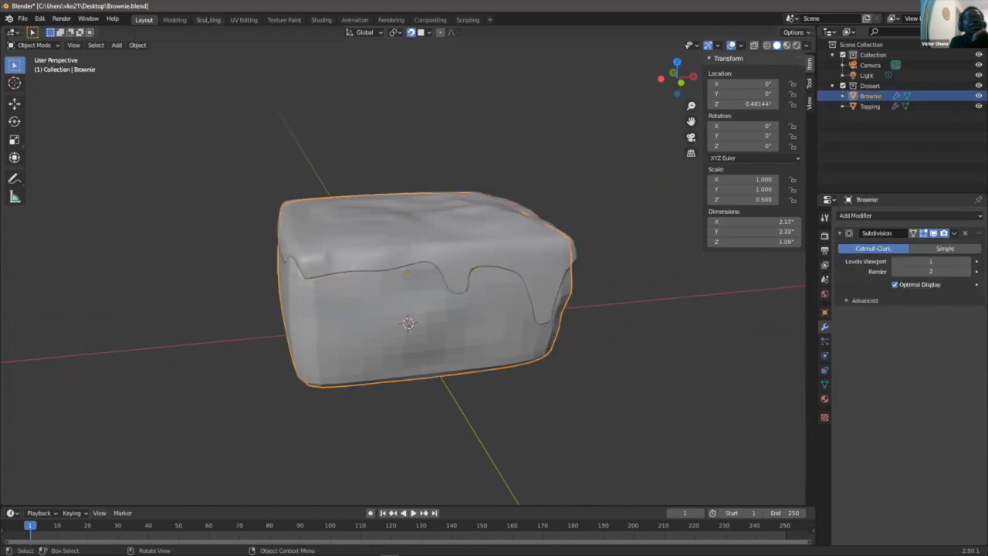
- Smooth the brownie's upper corner where it meets the topping's edge on the opposite side
middle_drag(237, 179, 363, 188)
drag(287, 203, 305, 231)
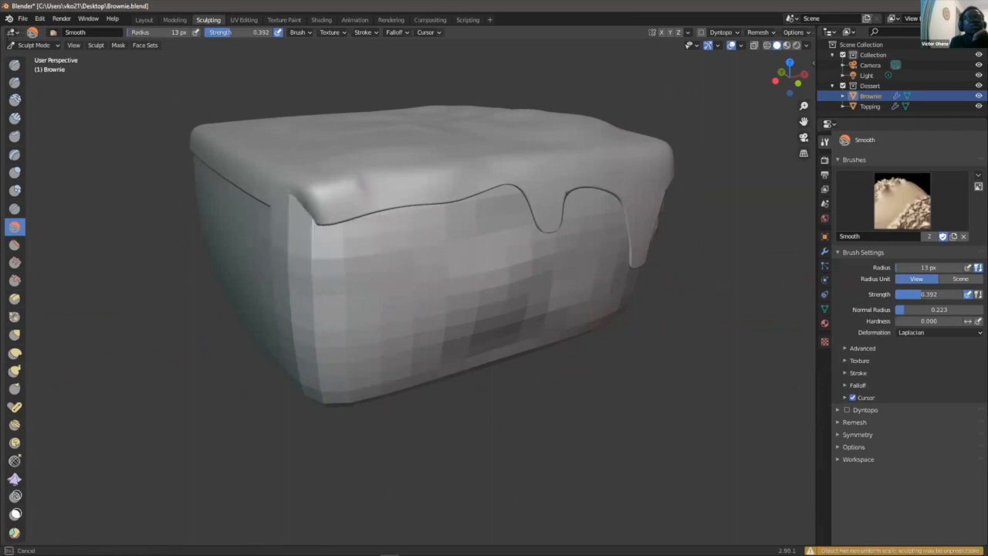
drag(265, 178, 303, 195)
mouse_move(325, 208)
middle_down()
mouse_move(273, 182)
mouse_move(277, 193)
middle_up()
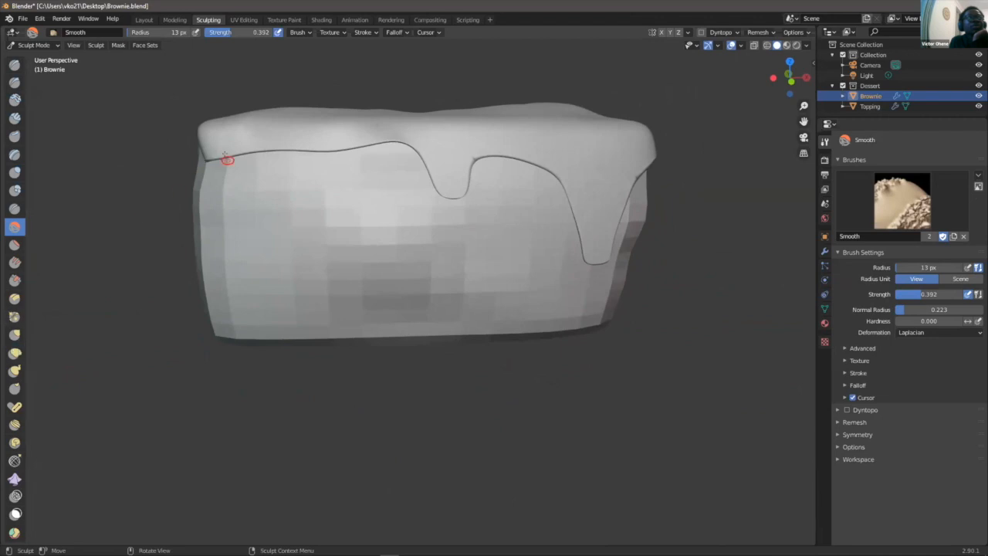
- Choose the Snake Hook brush and switch sculpting from the brownie to the topping
click(15, 370)
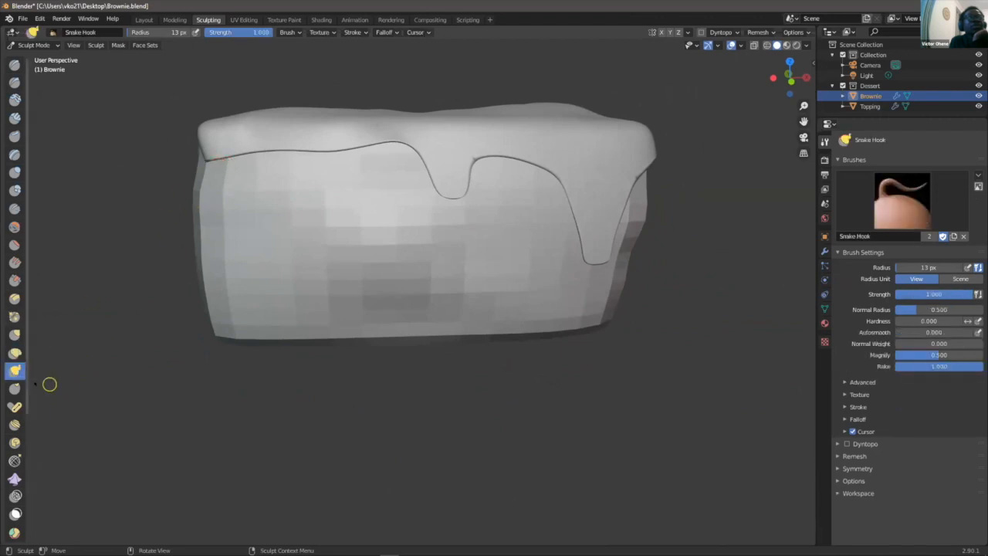
middle_drag(371, 238, 240, 273)
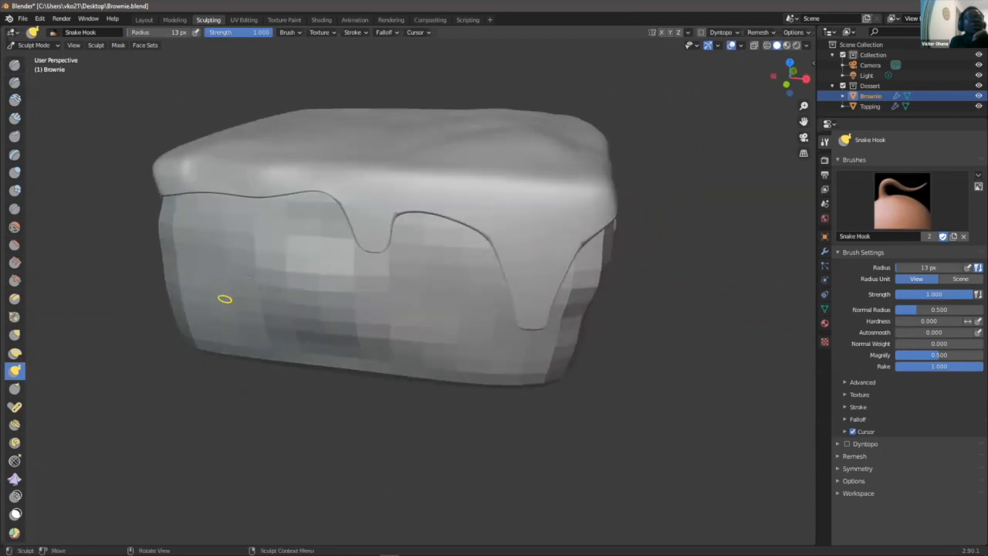
click(34, 45)
click(36, 57)
click(420, 135)
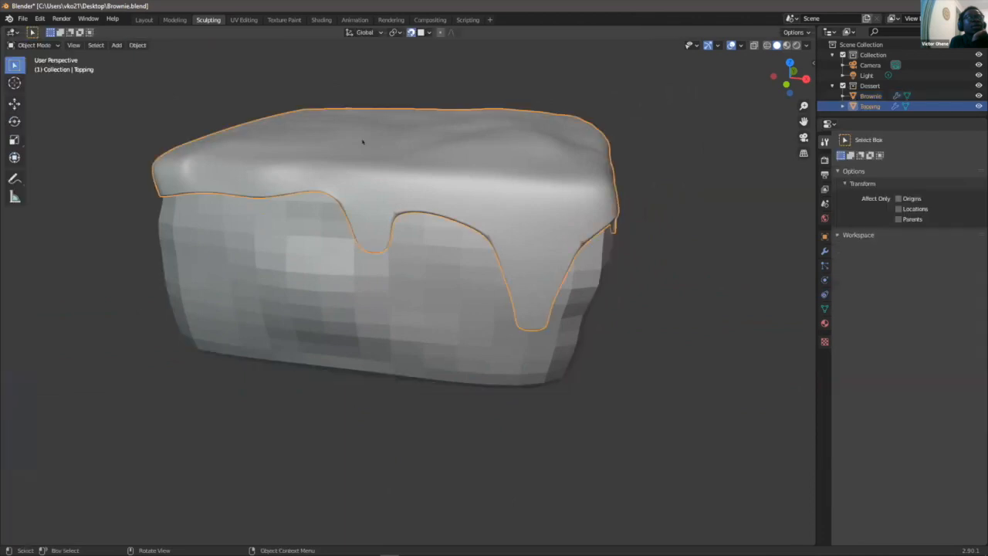
click(34, 45)
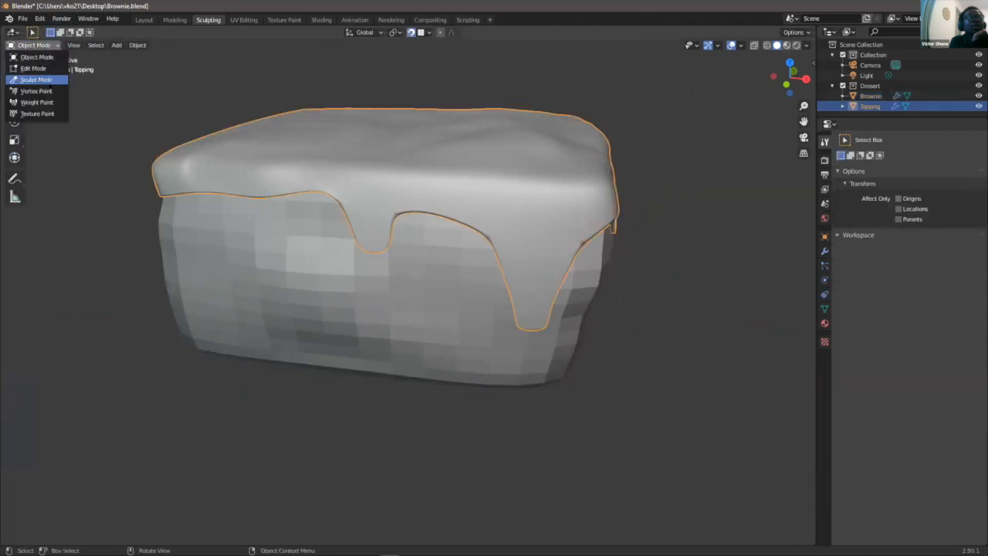
click(36, 80)
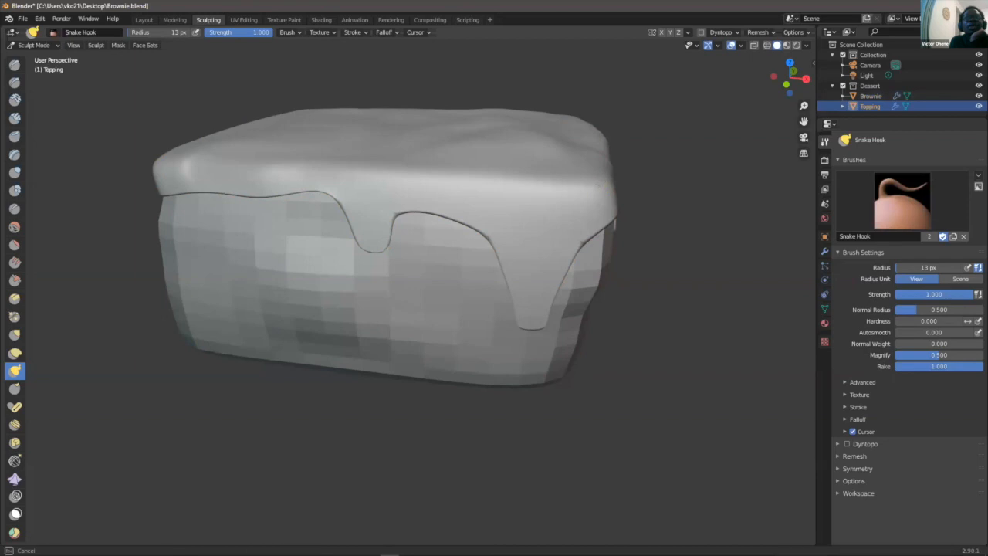
- Reshape the topping's upper corner above the long drip with Snake Hook strokes at 13 px and strength 1.000
drag(603, 189, 663, 128)
drag(614, 175, 618, 176)
mouse_move(625, 175)
middle_down()
mouse_move(538, 186)
mouse_move(529, 247)
middle_up()
scroll(542, 194, up, 2)
scroll(513, 266, down, 2)
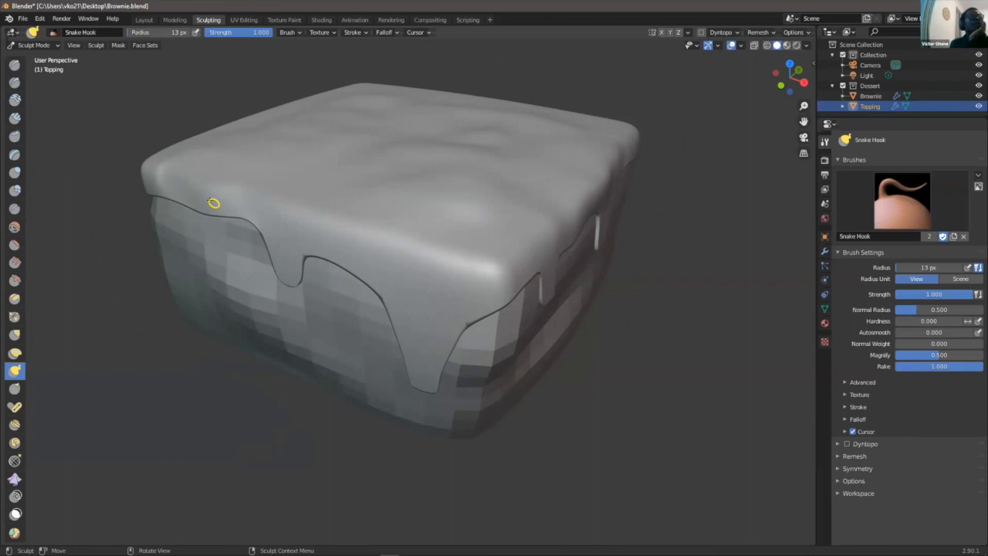
mouse_move(247, 187)
middle_down()
mouse_move(174, 192)
mouse_move(109, 259)
middle_up()
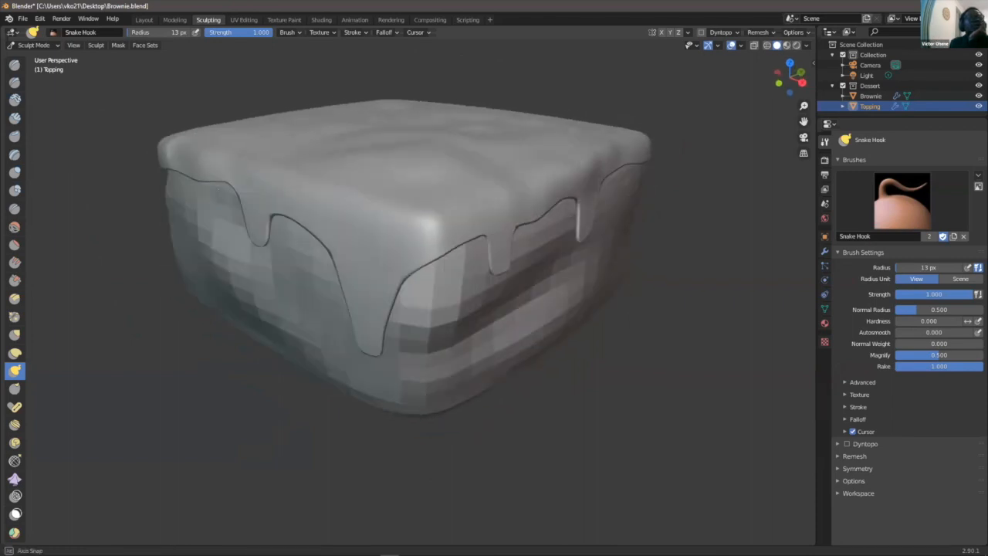
- Leave the topping's sculpting session and enter Sculpt Mode on the brownie instead
click(34, 45)
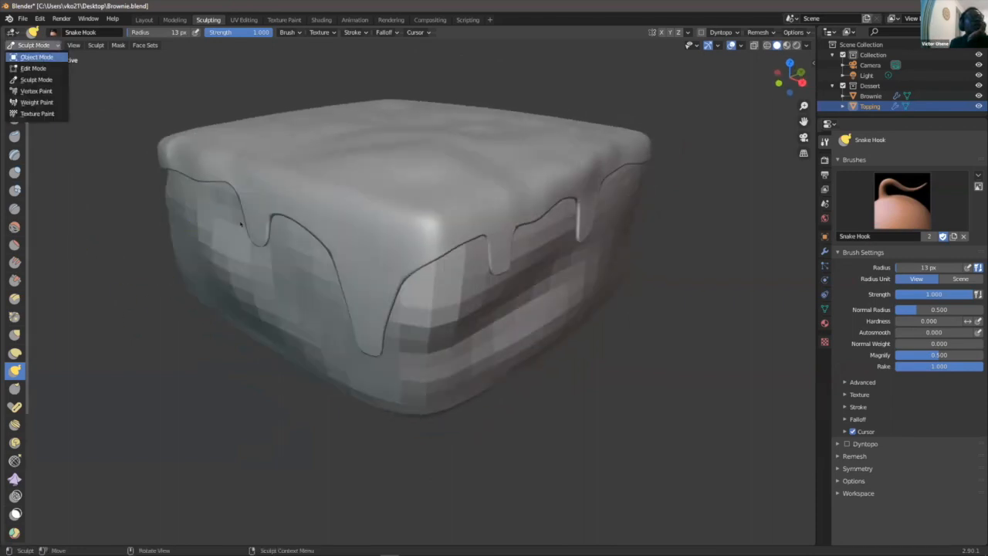
click(36, 57)
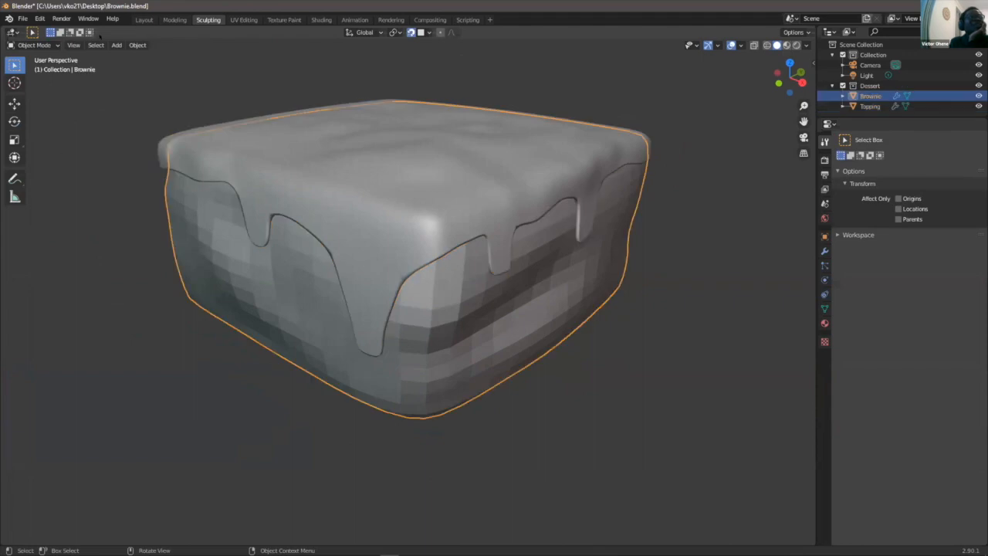
click(34, 44)
click(36, 79)
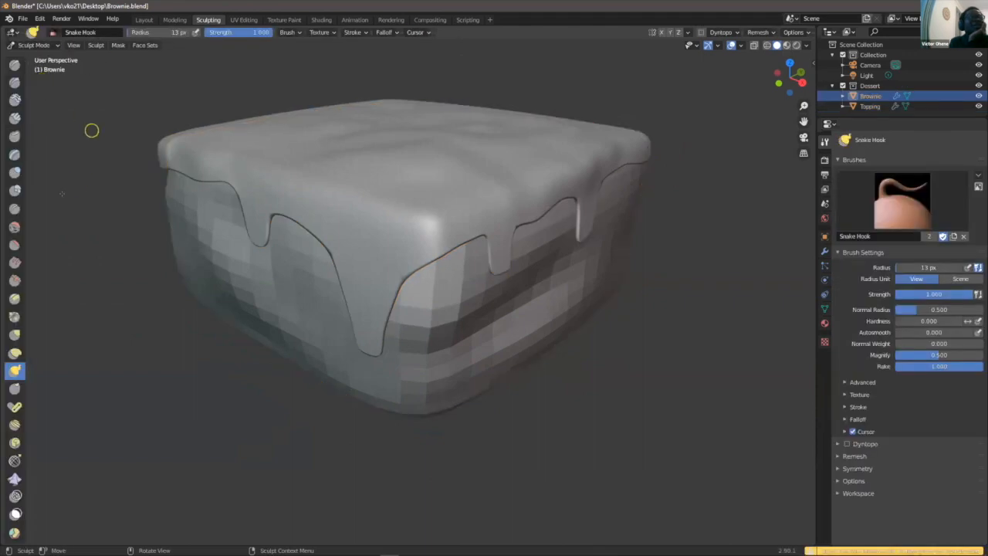
- Pull the brownie's upper corner outward beneath the topping's edge with the Elastic Deform brush at 26 px and strength 0.500
drag(171, 170, 145, 153)
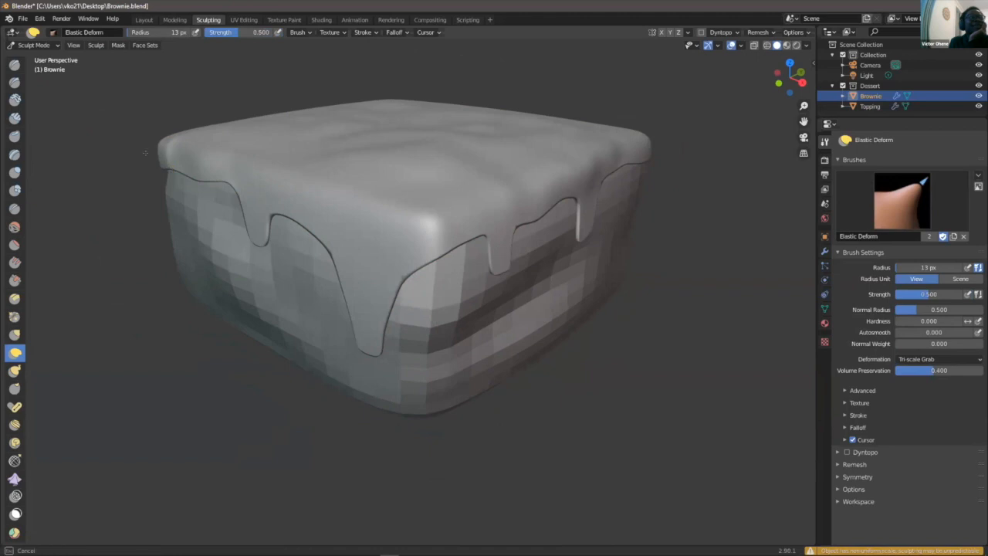
click(145, 169)
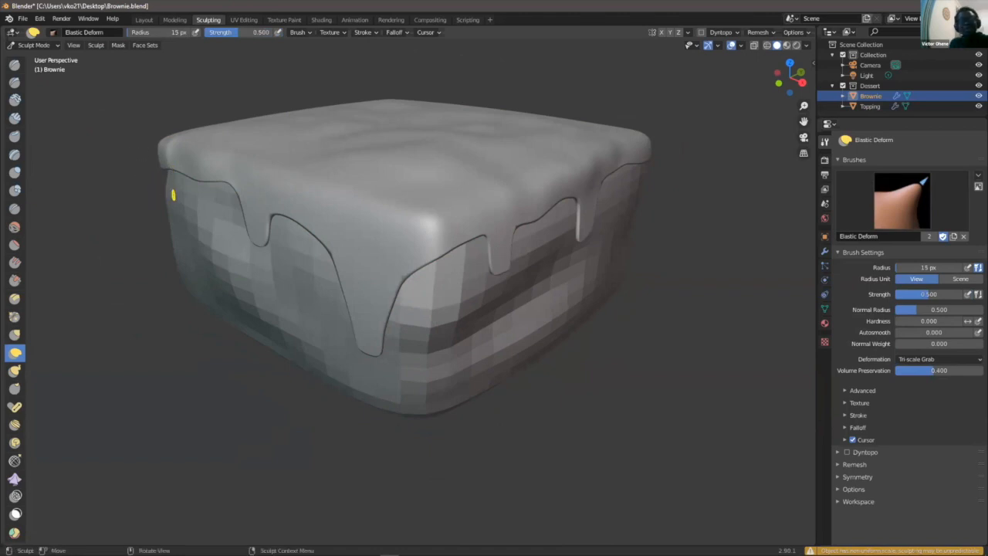
key(f)
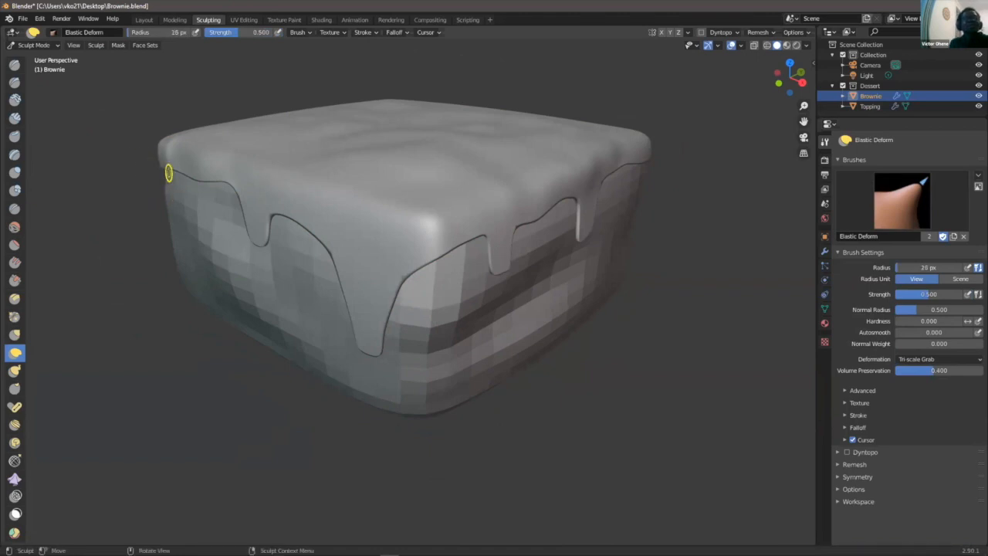
drag(111, 129, 120, 136)
mouse_move(181, 175)
mouse_down()
mouse_move(147, 152)
mouse_move(144, 165)
mouse_up()
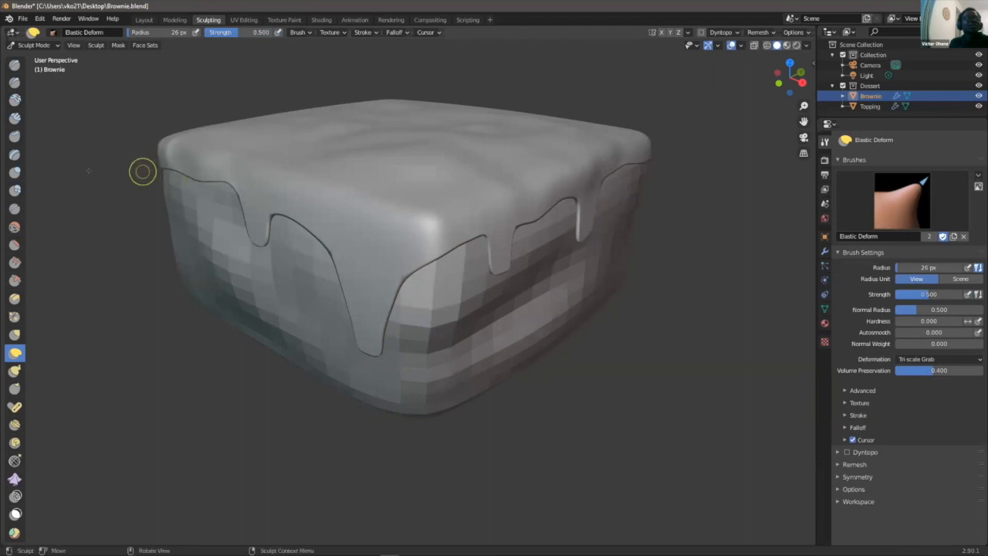
scroll(154, 159, down, 2)
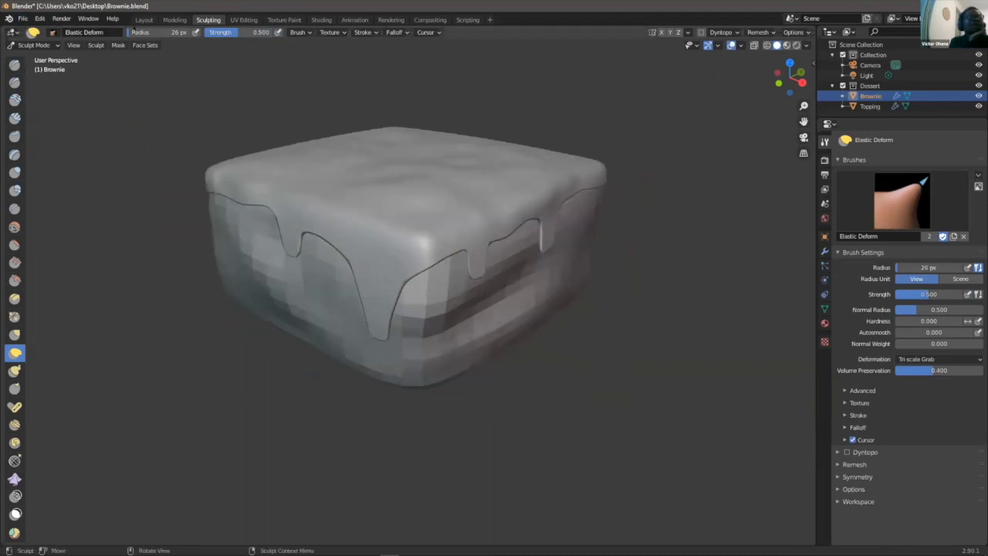
- Return to the Layout workspace, apply Shade Smooth to the brownie and deselect it
click(144, 19)
click(495, 184)
middle_drag(496, 184, 471, 324)
click(496, 297)
right_click(503, 289)
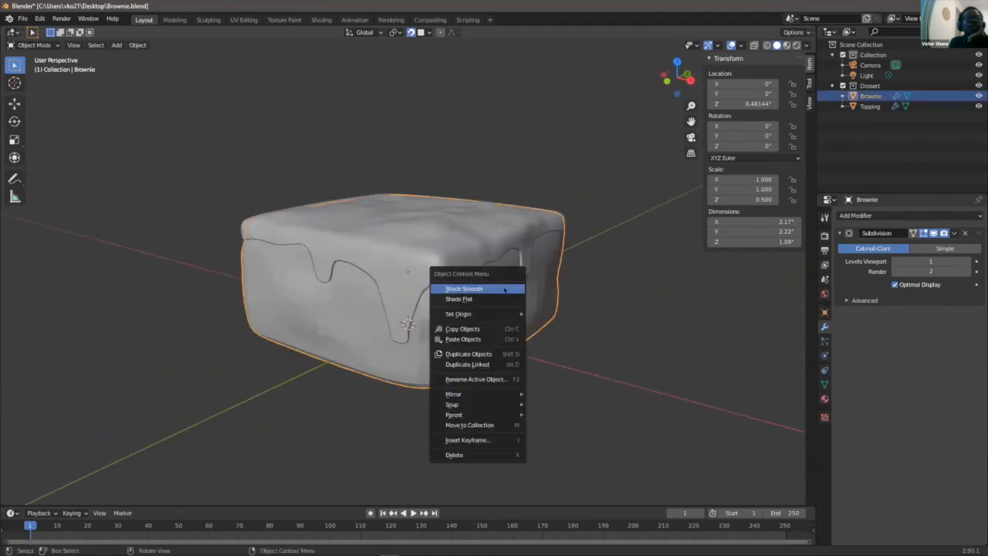
click(504, 289)
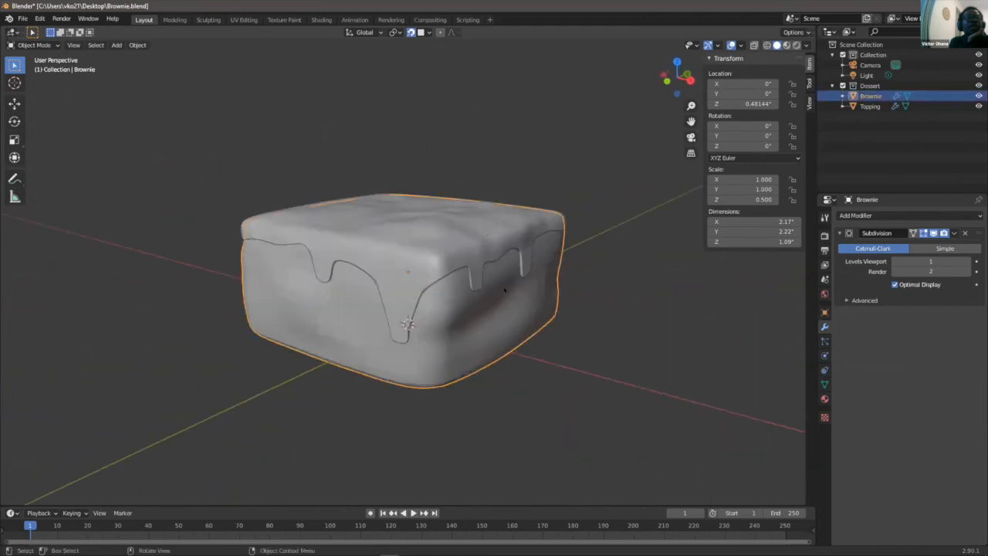
middle_drag(553, 307, 488, 316)
click(553, 342)
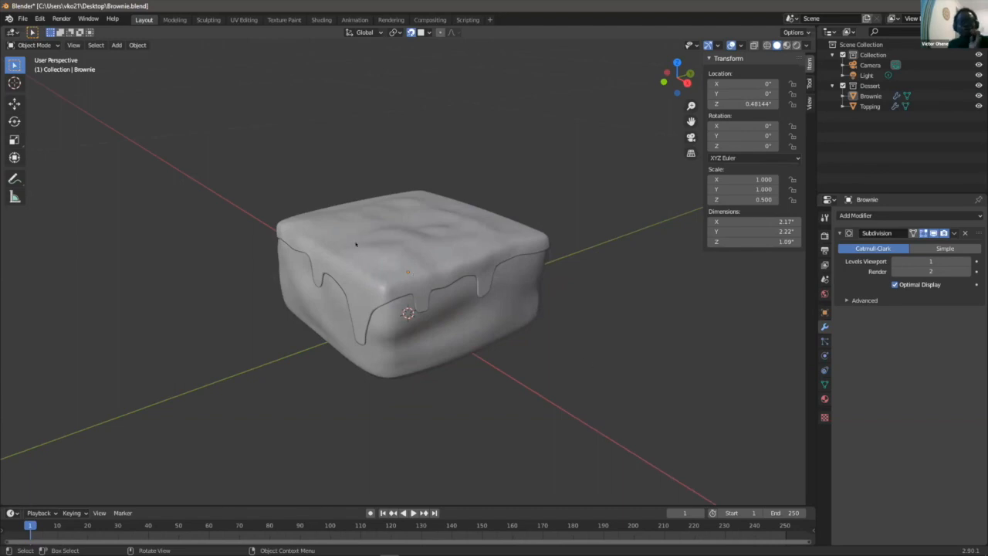
- Add a UV sphere mesh to the scene at the world origin
key(shift+a)
mouse_move(355, 246)
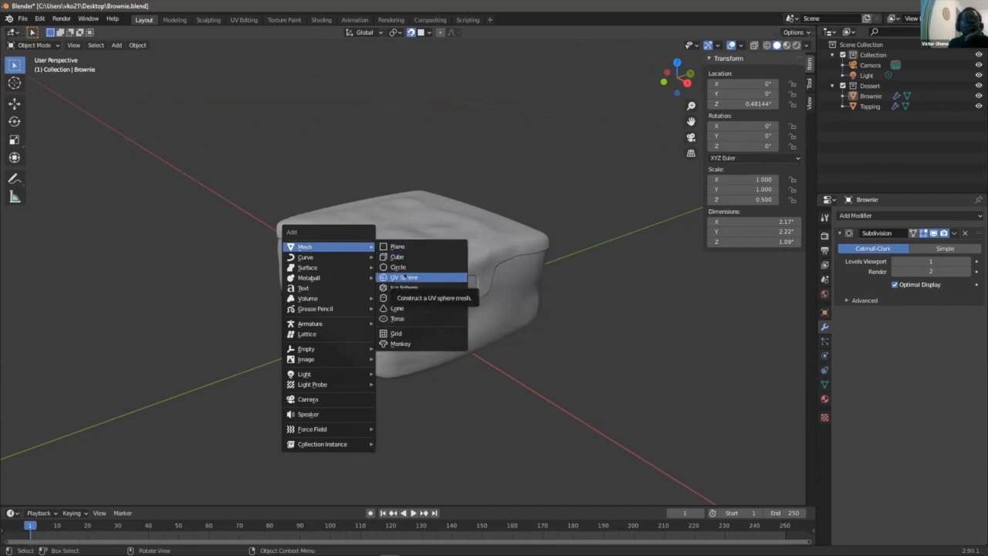
click(404, 277)
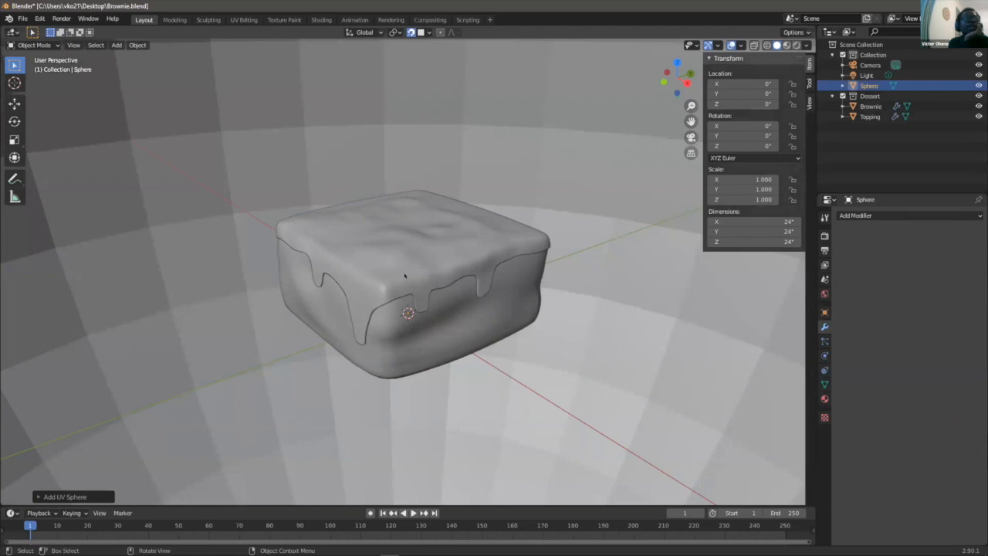
scroll(398, 274, down, 8)
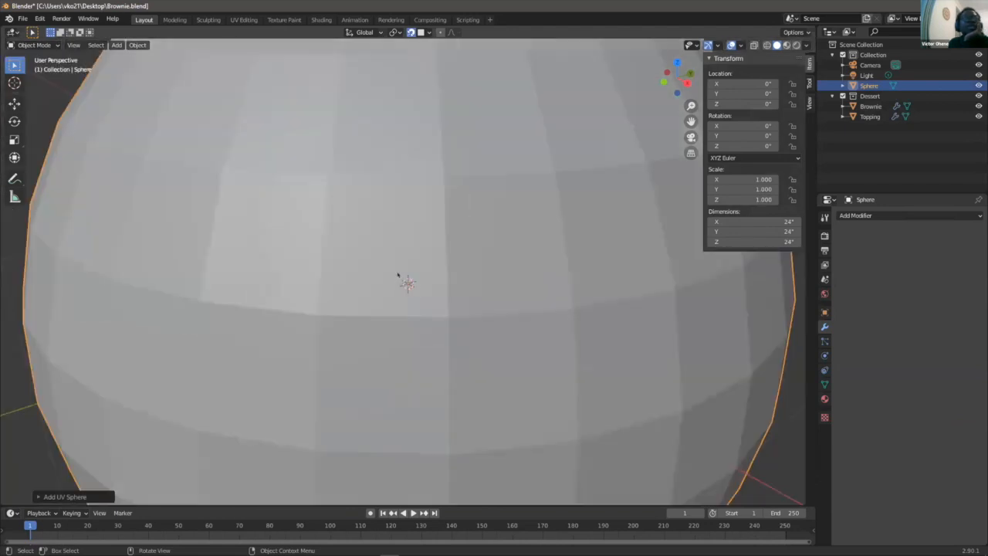
scroll(413, 250, down, 2)
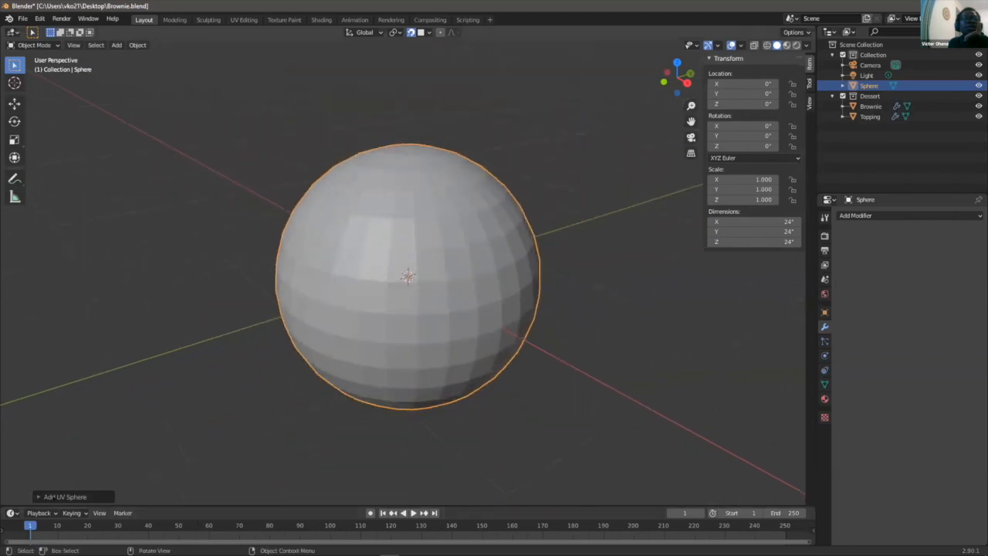
- Reduce the new UV sphere's detail to 7 segments and 5 rings
click(65, 496)
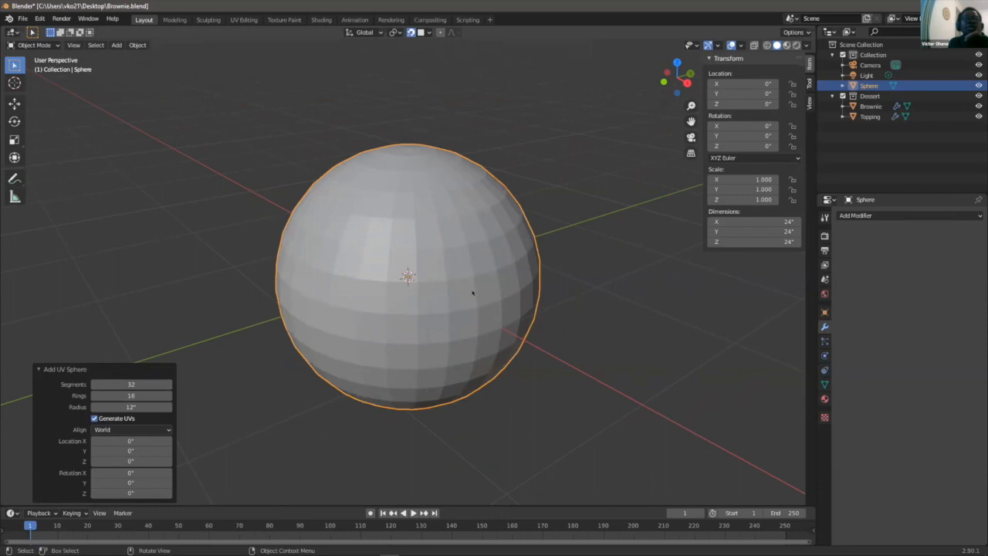
scroll(473, 293, up, 1)
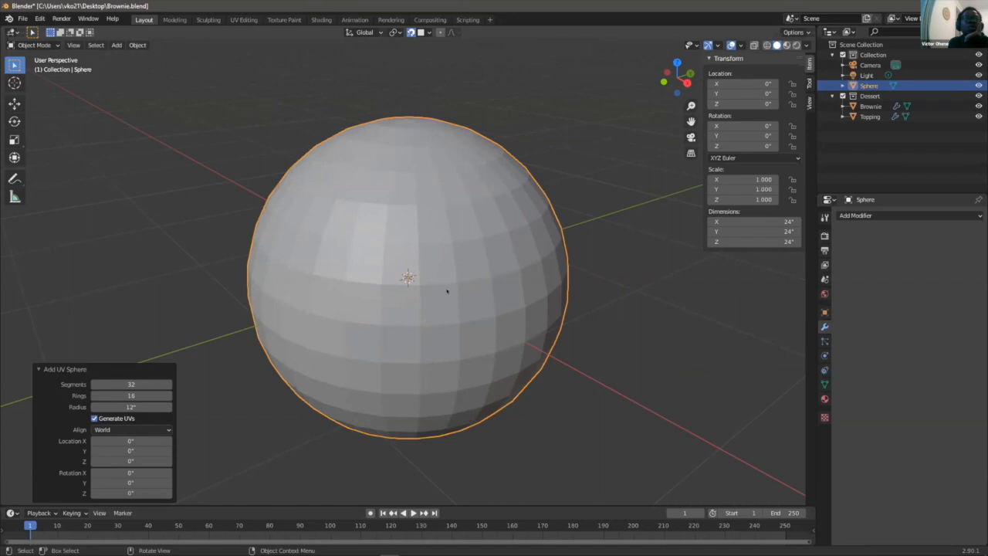
click(129, 384)
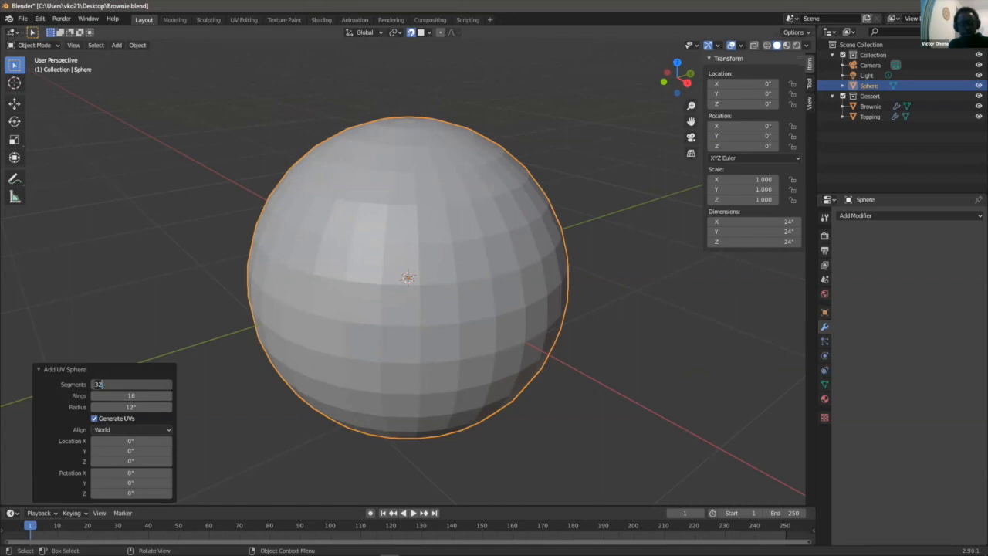
text(7)
key(Tab)
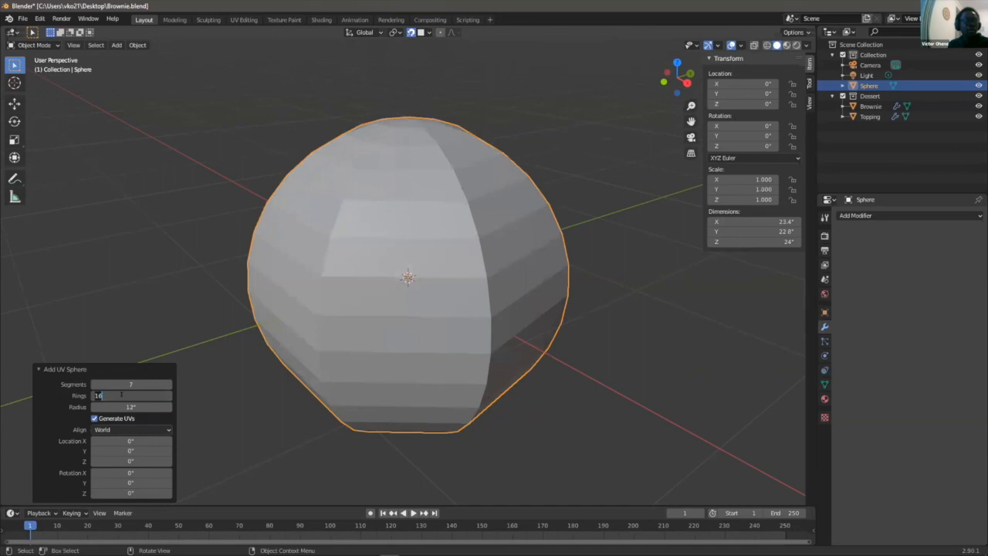
text(5)
key(Tab)
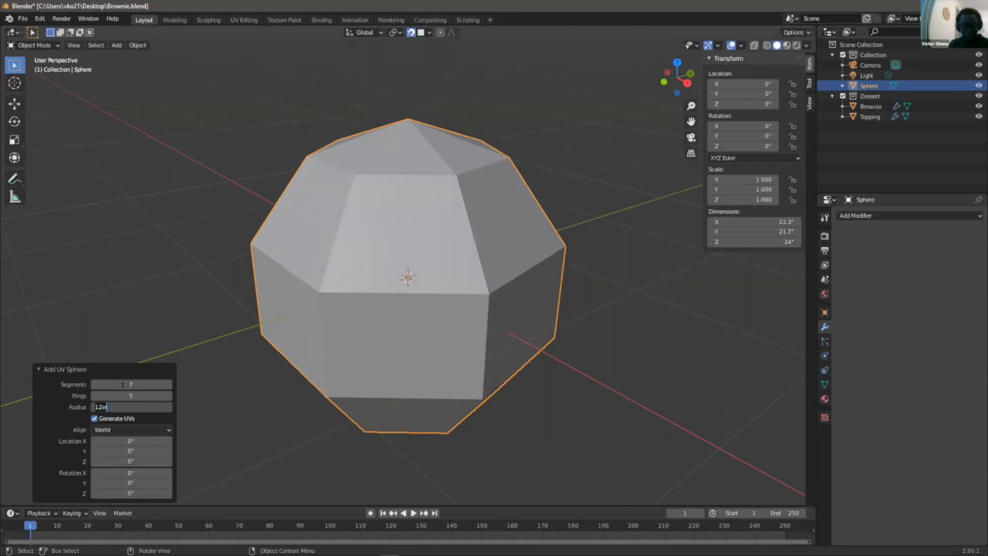
- Set the UV sphere's radius to 1/16 inch
key(BackSpace)
key(BackSpace)
key(BackSpace)
text(/16)
key(Return)
scroll(421, 325, up, 8)
scroll(421, 325, up, 5)
scroll(429, 338, down, 3)
scroll(437, 348, up, 1)
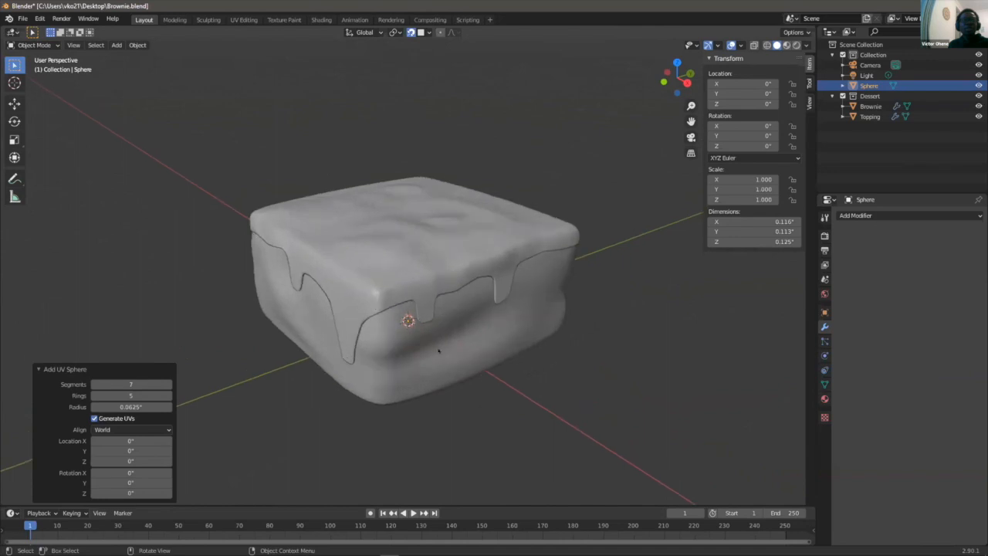
- Set the sphere's X location to 3 inches so it sits clear of the brownie
mouse_move(118, 438)
mouse_down()
mouse_move(170, 438)
mouse_move(131, 439)
mouse_up()
click(136, 441)
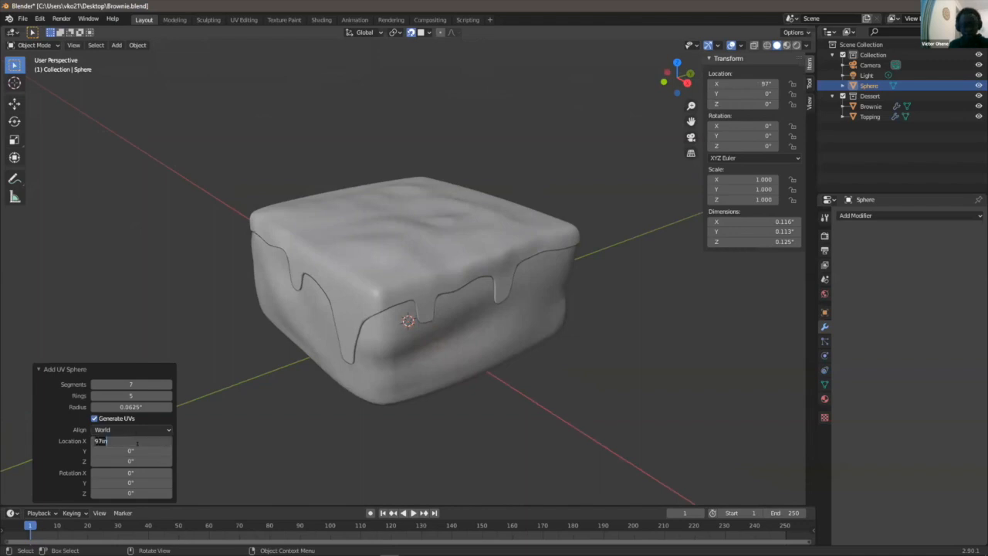
text(0)
key(Return)
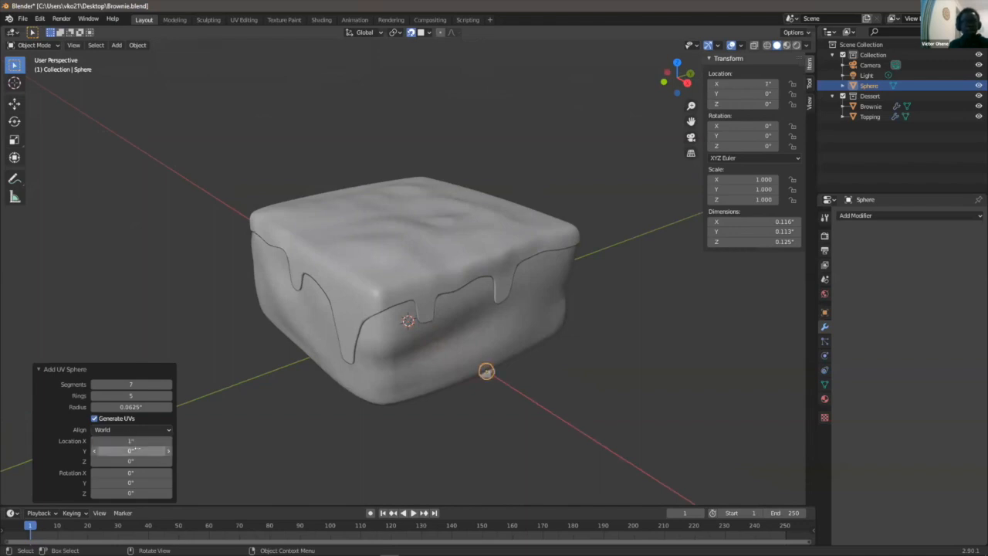
click(137, 440)
text(3)
key(Tab)
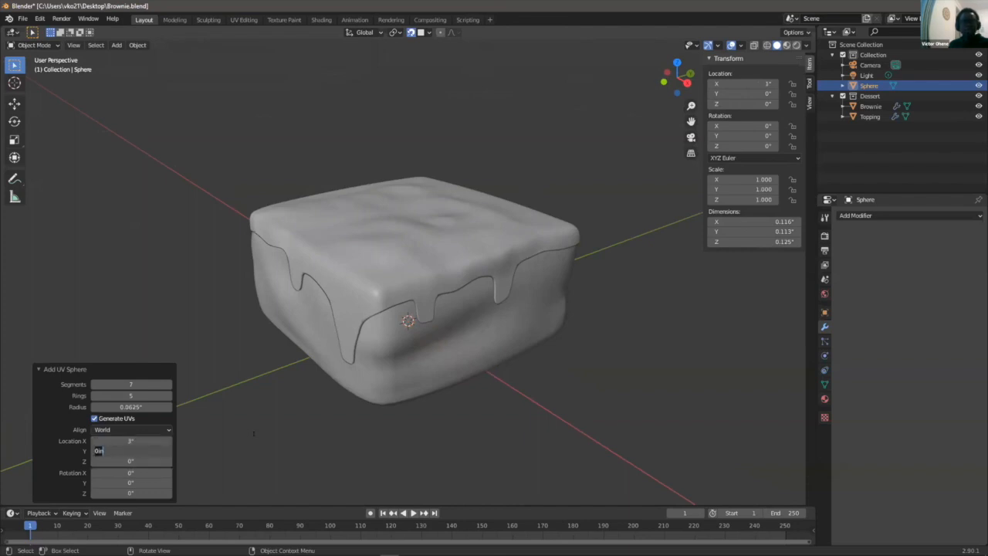
key(Return)
scroll(598, 424, down, 5)
scroll(653, 424, up, 3)
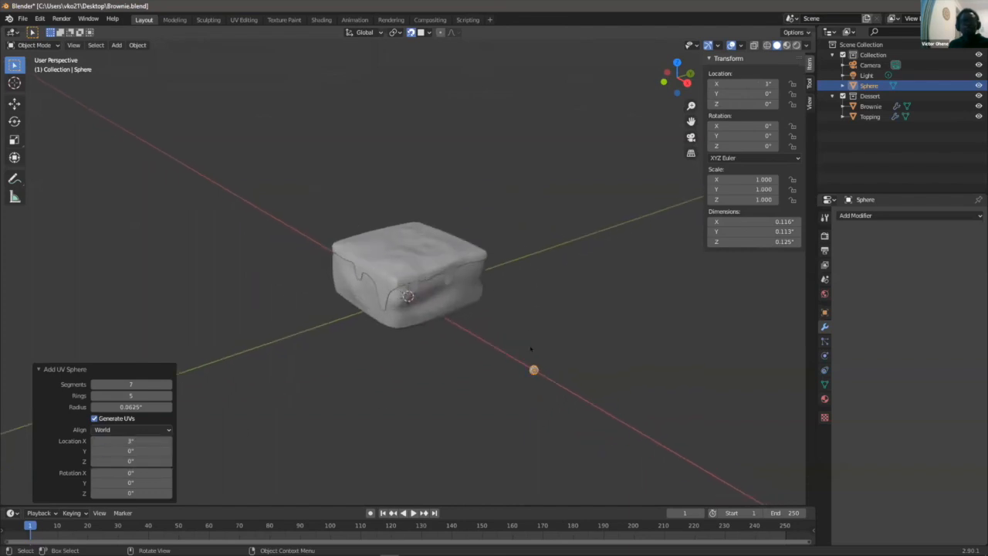
- Examine the small faceted sphere beside the brownie up close, with the sphere selected
click(653, 424)
scroll(652, 424, up, 1)
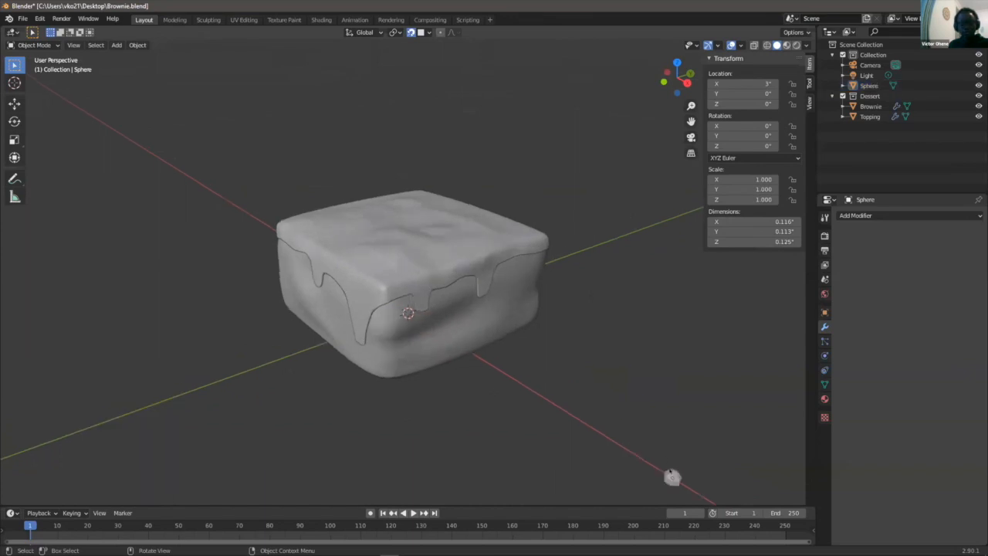
shift+middle_drag(658, 463, 529, 333)
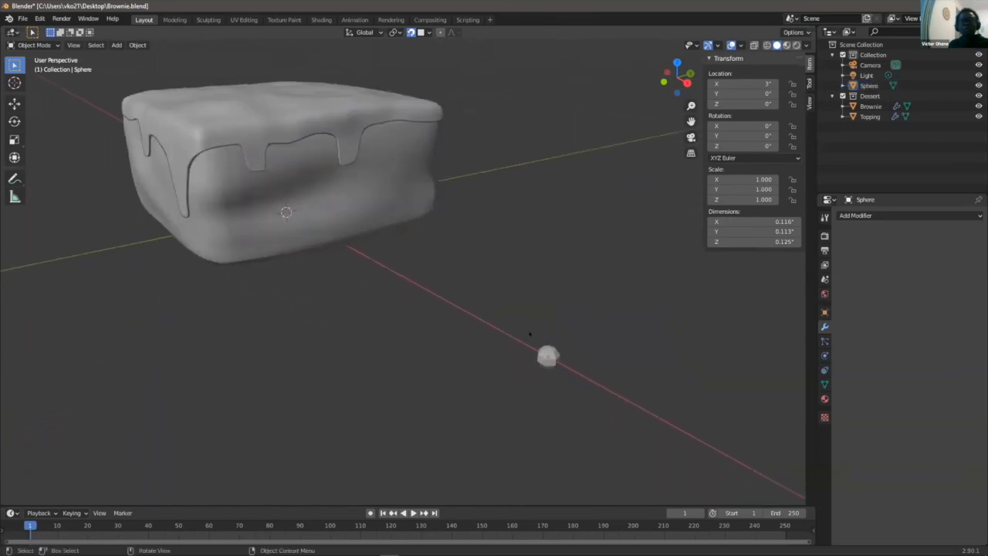
scroll(579, 365, up, 1)
click(616, 385)
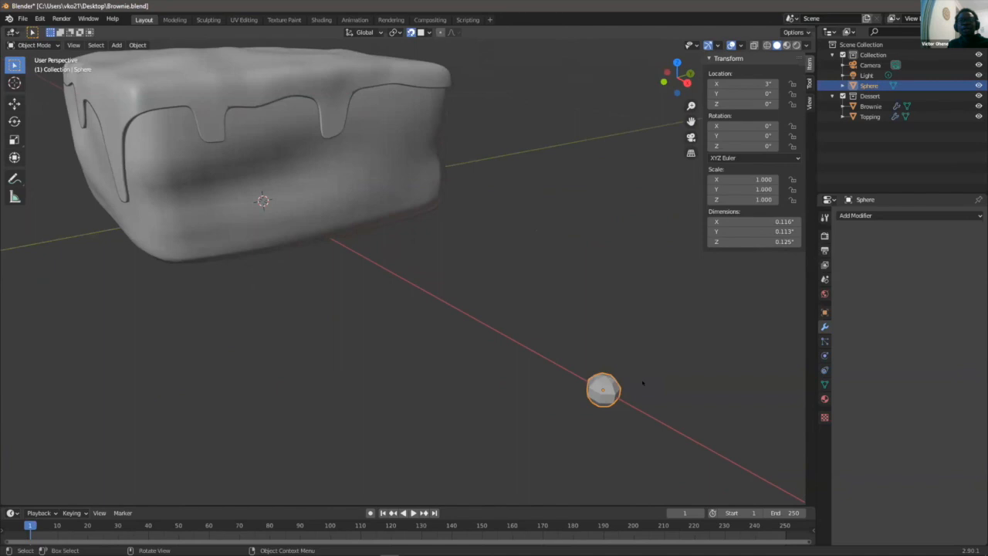
scroll(642, 382, up, 1)
middle_drag(634, 380, 619, 366)
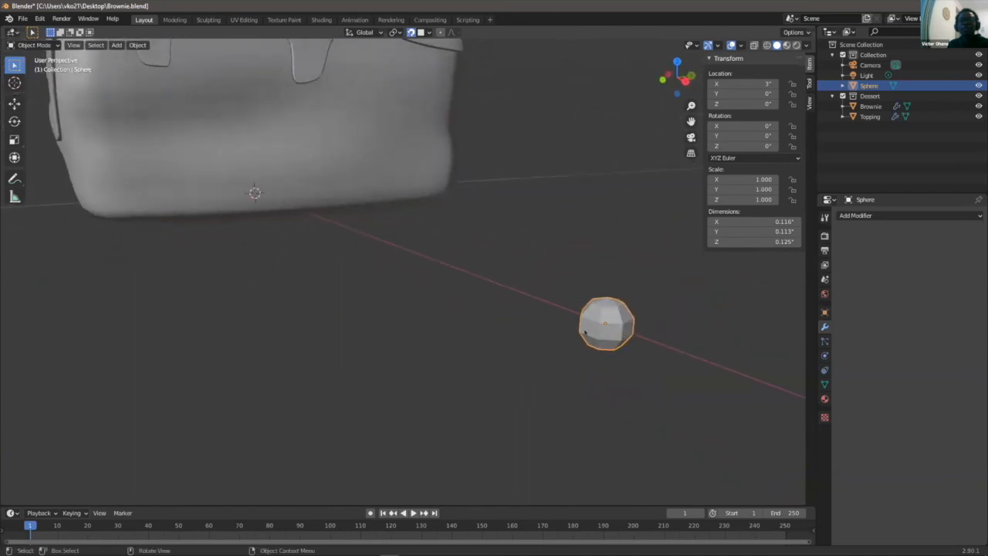
scroll(584, 331, down, 2)
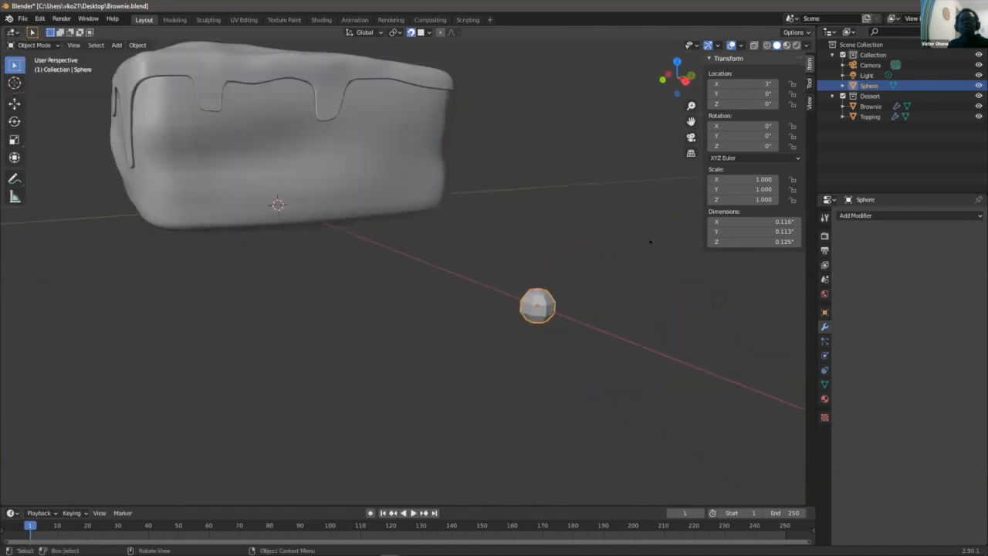
- Show the small sphere close up in the back orthographic view and select it
click(685, 80)
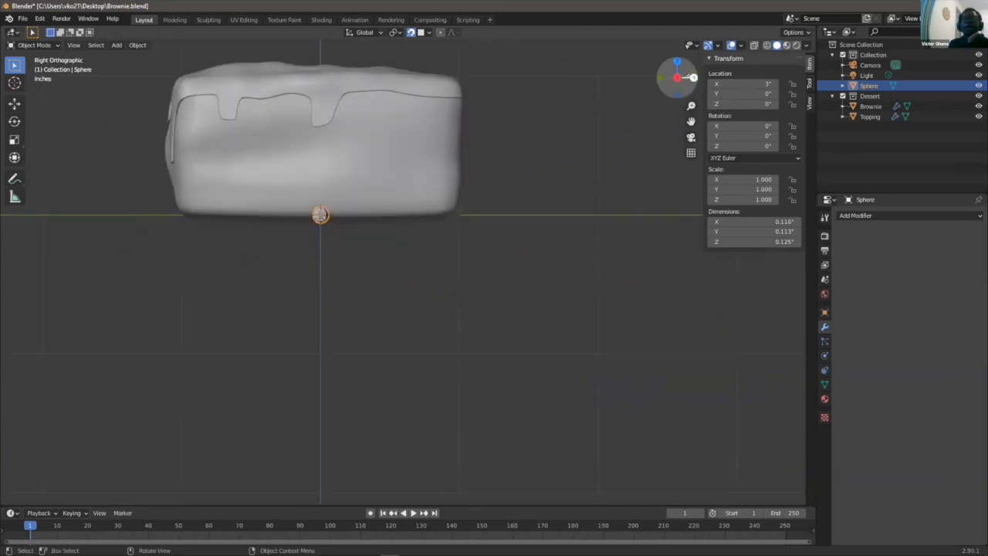
click(692, 77)
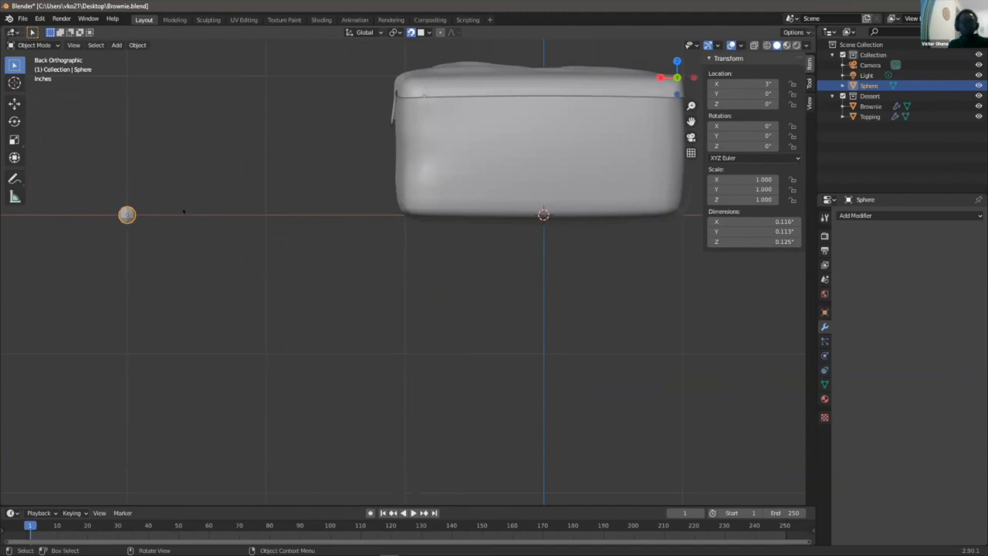
shift+middle_drag(324, 263, 594, 370)
scroll(432, 355, up, 4)
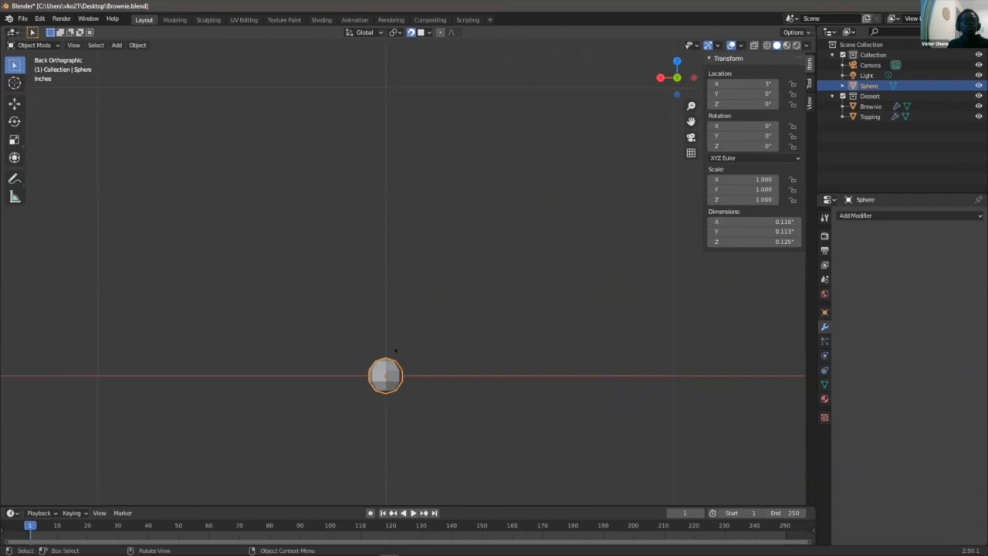
click(406, 341)
scroll(397, 397, up, 1)
scroll(397, 397, up, 1)
shift+middle_drag(434, 468, 498, 355)
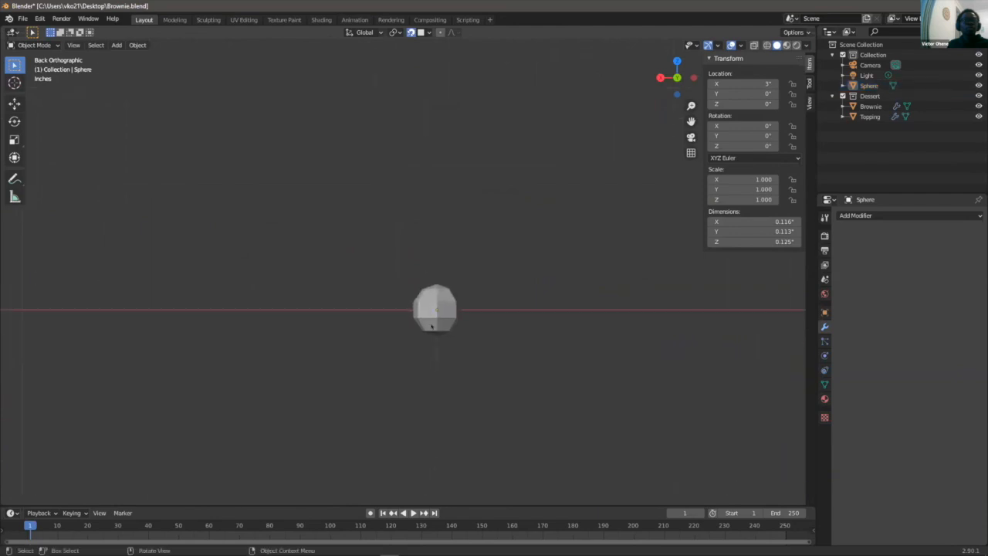
scroll(497, 355, up, 2)
drag(532, 376, 361, 252)
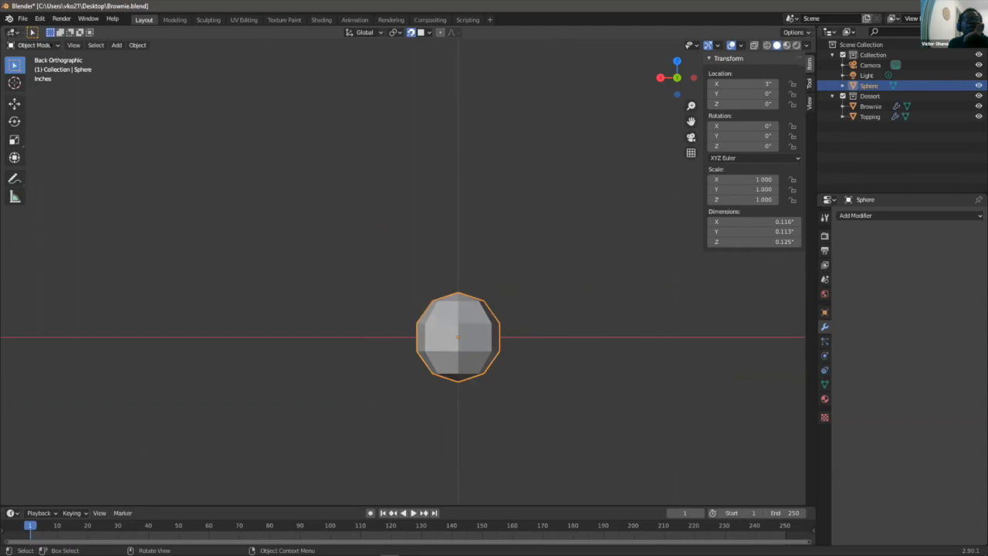
- In Edit Mode, flatten the sphere's mesh along the Z axis to about 0.31 of its height, and return to Object Mode
click(38, 45)
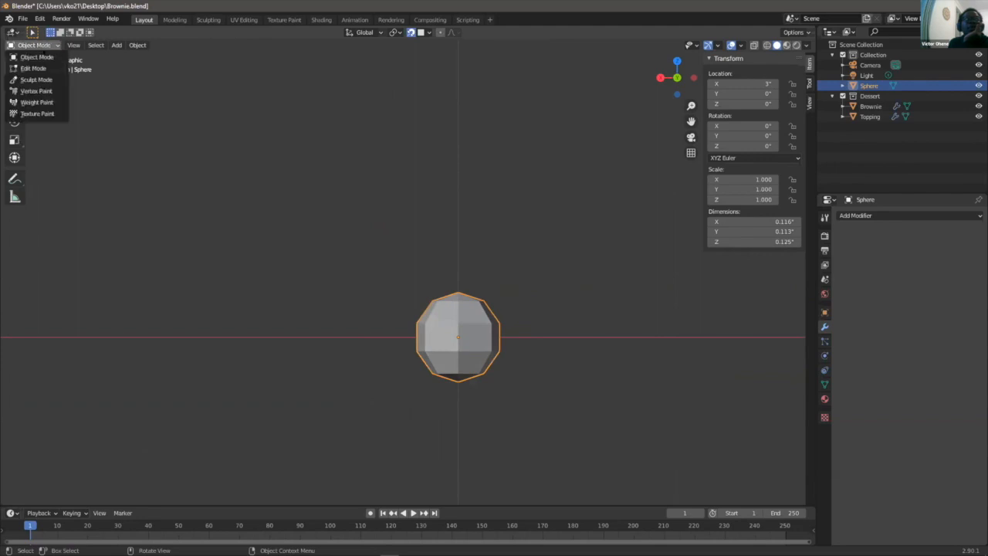
click(33, 68)
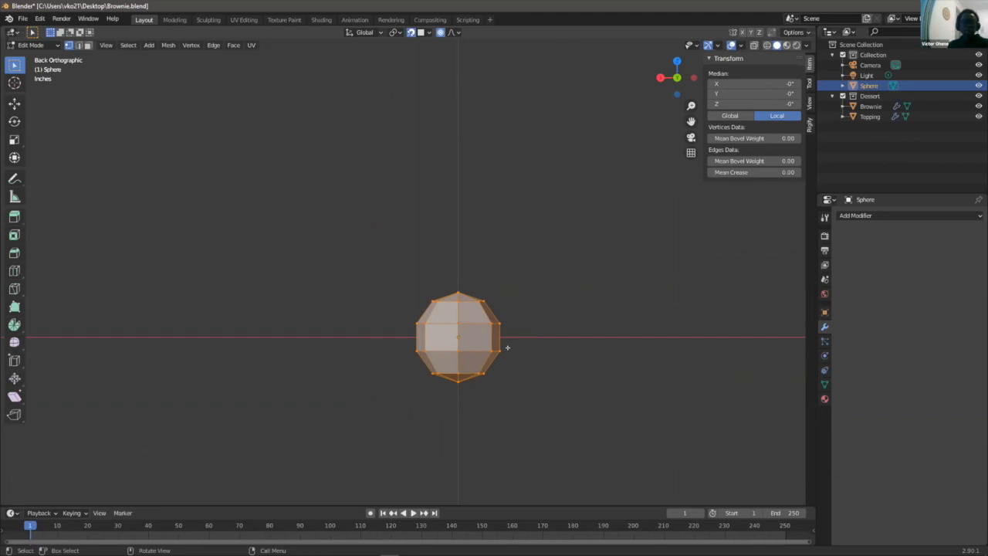
key(s)
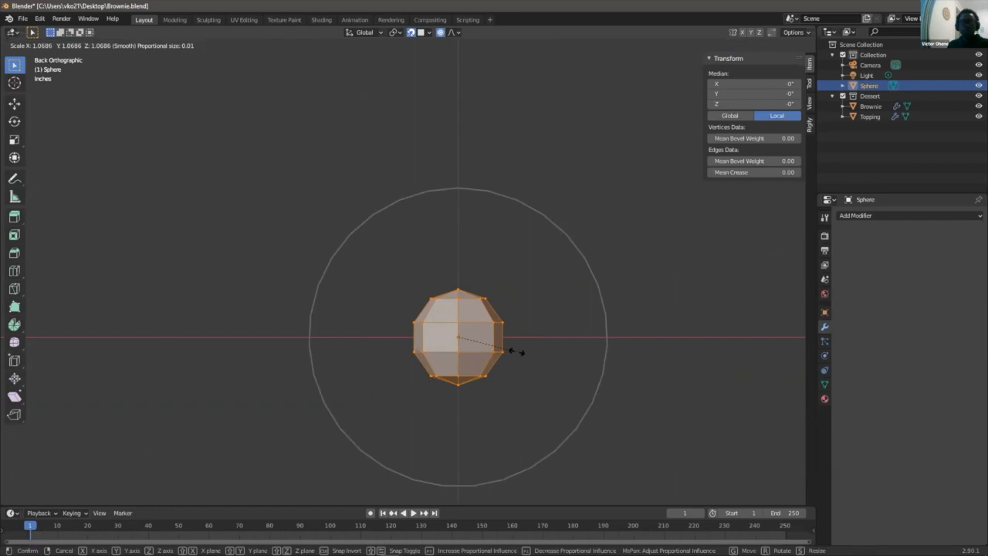
key(z)
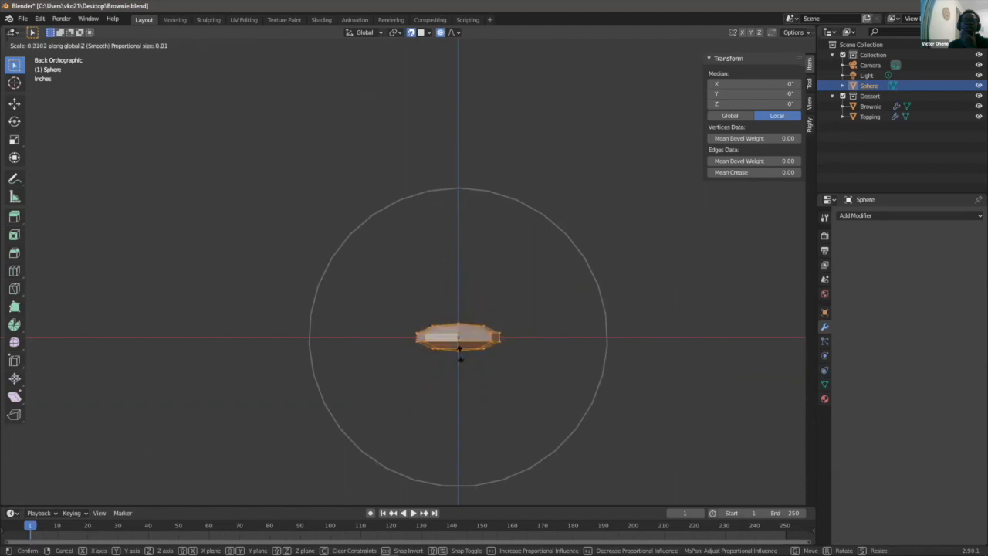
click(459, 356)
click(473, 358)
middle_drag(381, 316, 259, 240)
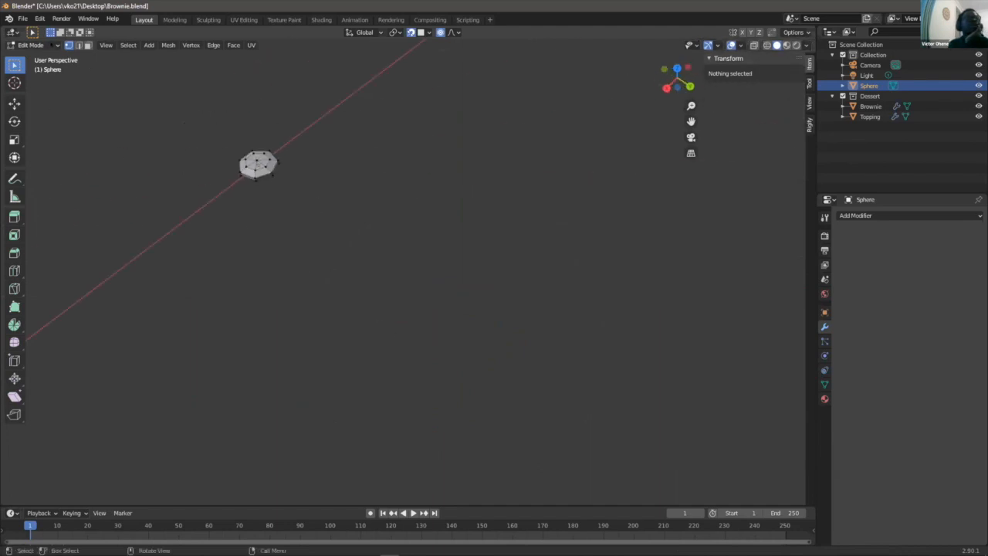
click(33, 45)
click(31, 58)
click(290, 242)
- Apply smooth shading to the flattened sphere
middle_drag(290, 242, 46, 183)
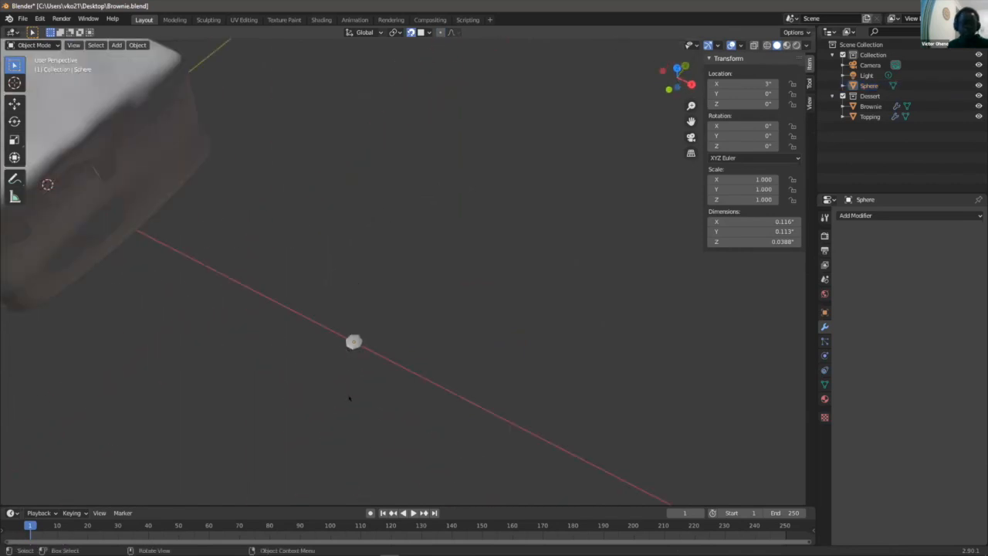
scroll(350, 399, up, 3)
shift+middle_drag(353, 399, 470, 260)
scroll(465, 258, up, 3)
scroll(468, 255, up, 4)
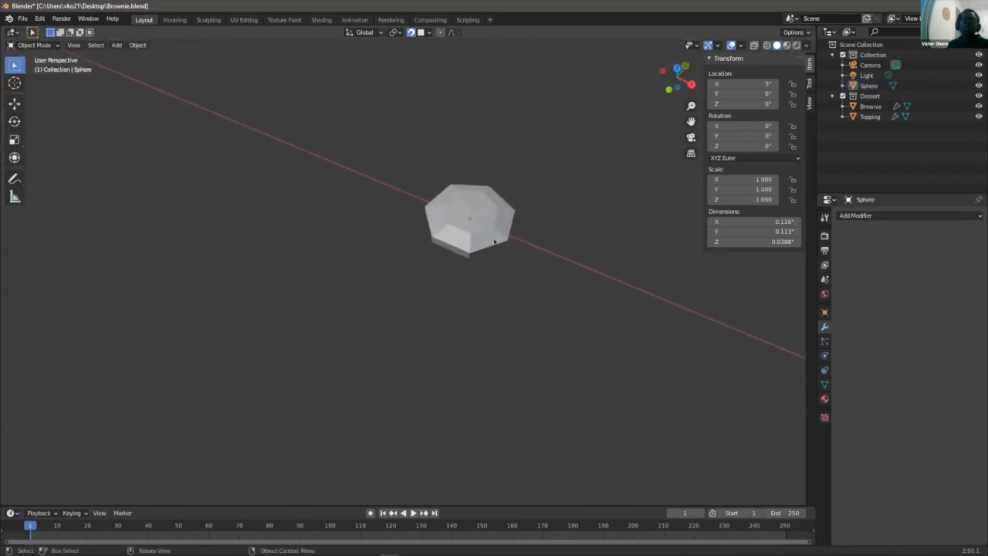
shift+middle_drag(525, 211, 310, 301)
scroll(318, 300, down, 2)
scroll(325, 299, down, 1)
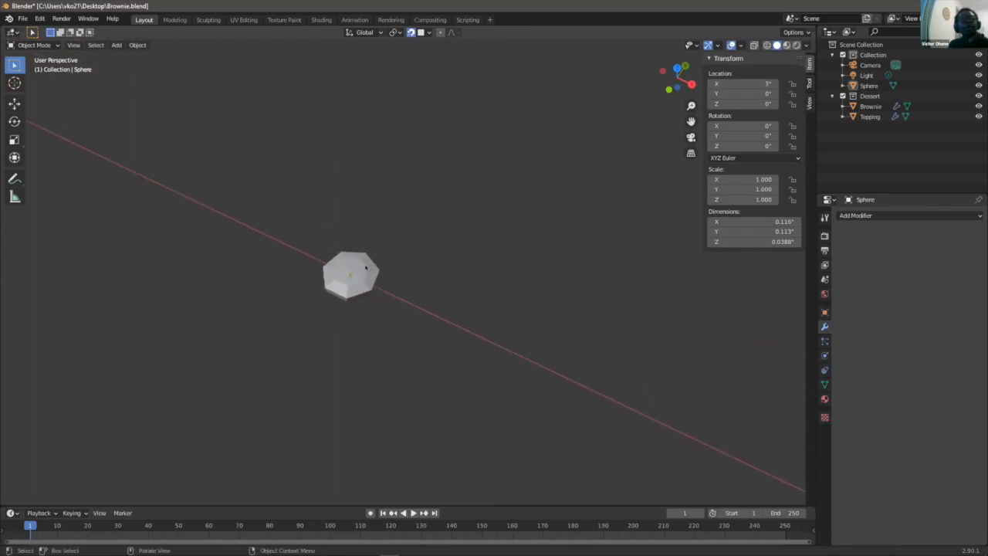
click(366, 267)
right_click(365, 267)
click(364, 268)
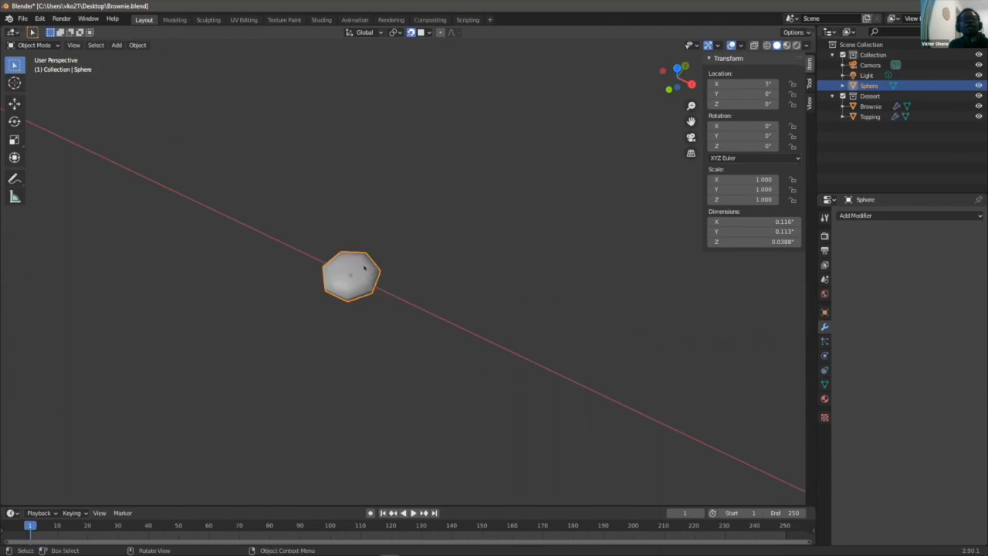
- Add a Subdivision Surface modifier to the flattened sphere
click(422, 282)
mouse_move(373, 292)
middle_down()
mouse_move(405, 255)
mouse_move(387, 290)
mouse_move(372, 294)
middle_up()
scroll(372, 291, up, 1)
scroll(373, 291, down, 1)
click(380, 275)
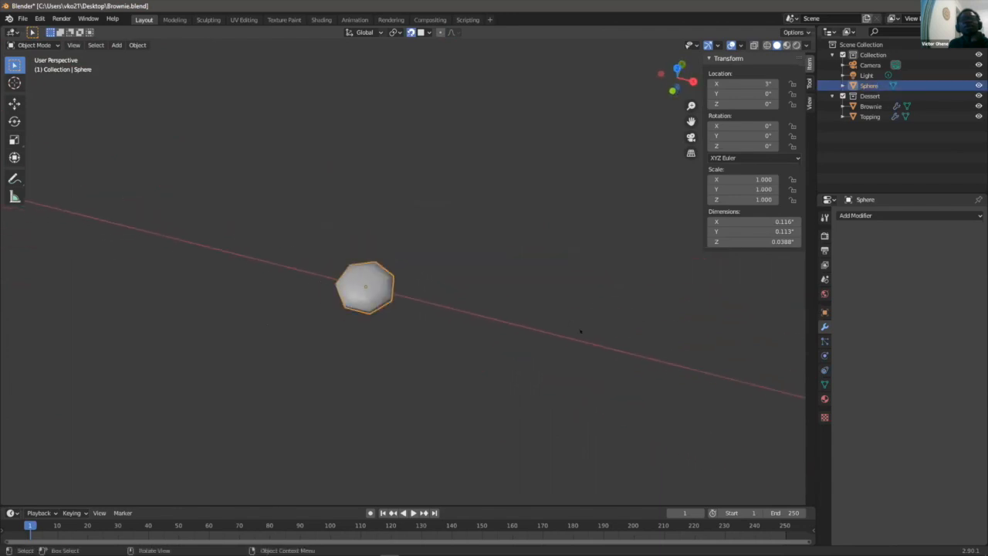
click(881, 216)
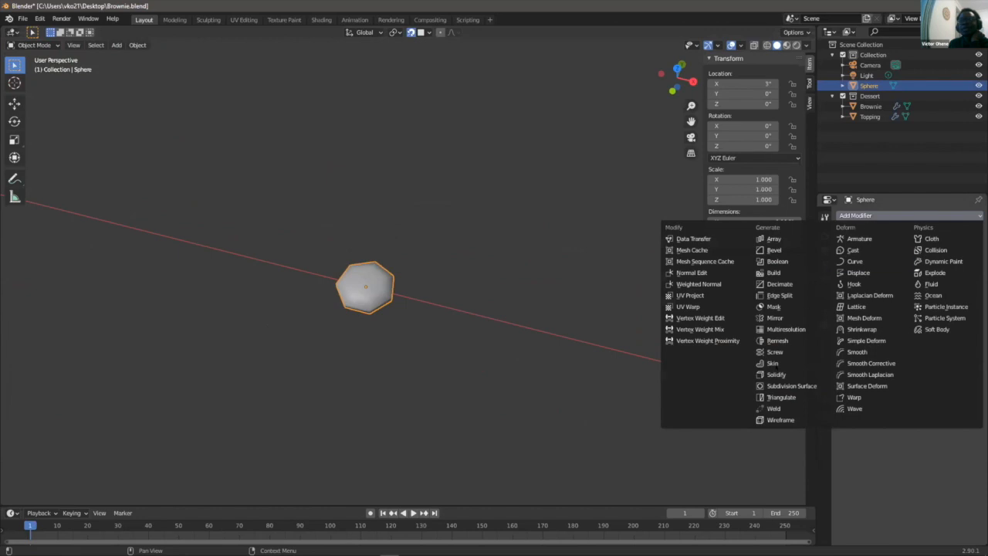
click(791, 385)
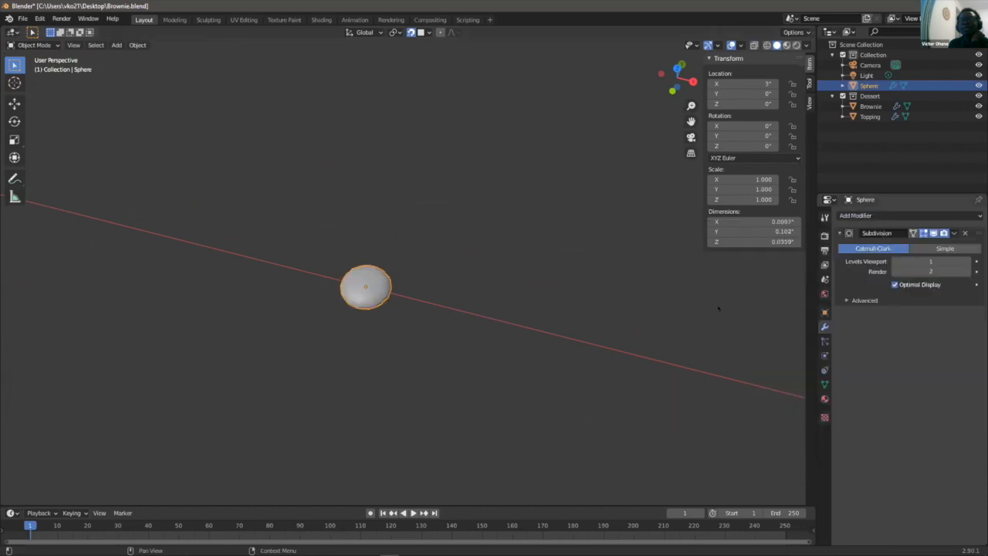
- Raise the Subdivision modifier's viewport levels to 4 on the flattened sphere and check its rounded outline
key(alt+a)
scroll(378, 282, up, 2)
scroll(283, 291, up, 2)
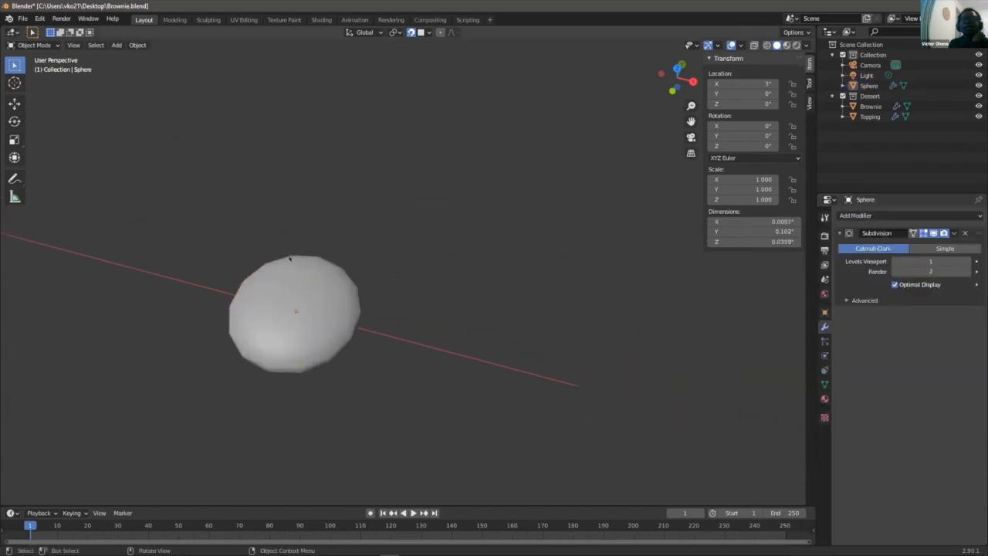
click(299, 284)
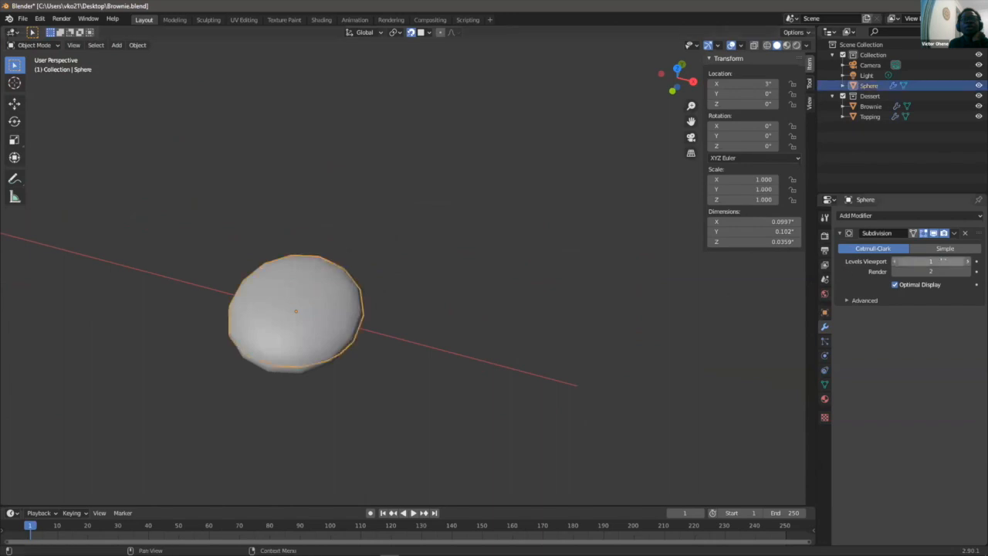
click(965, 261)
click(965, 261)
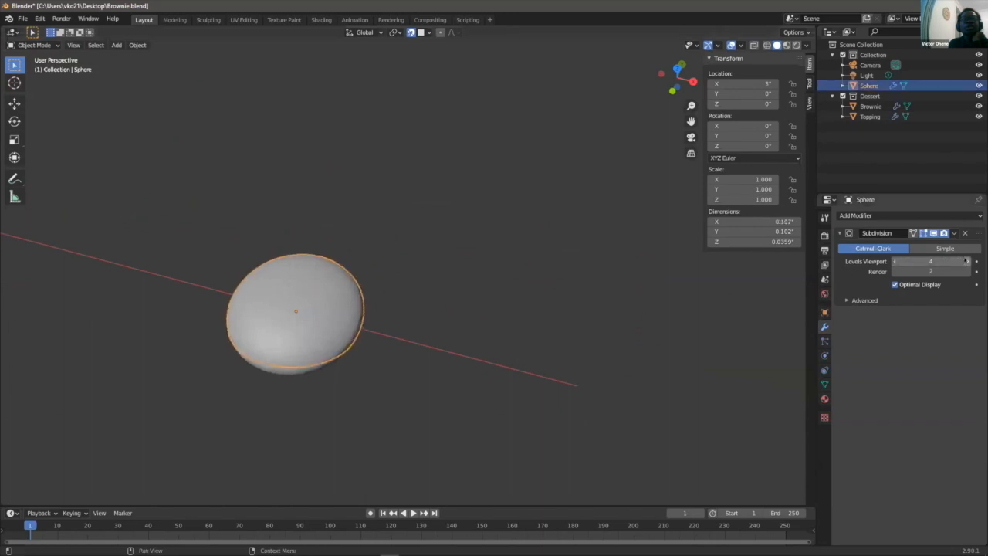
key(alt+a)
middle_drag(364, 275, 342, 283)
scroll(354, 285, down, 3)
scroll(354, 285, down, 6)
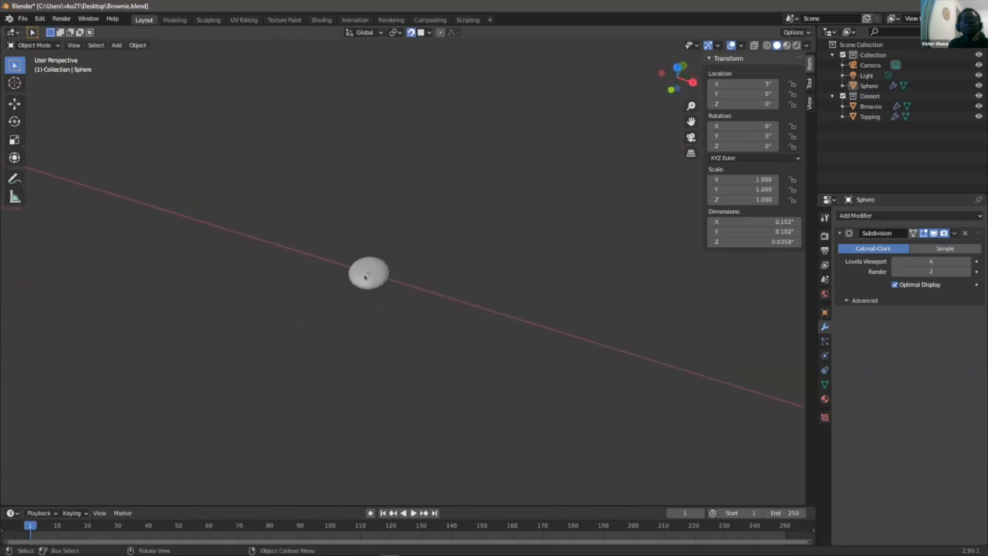
- Duplicate the flattened sphere about 0.15 inch along X and enlarge the copy to a scale of about 1.09
scroll(378, 270, up, 7)
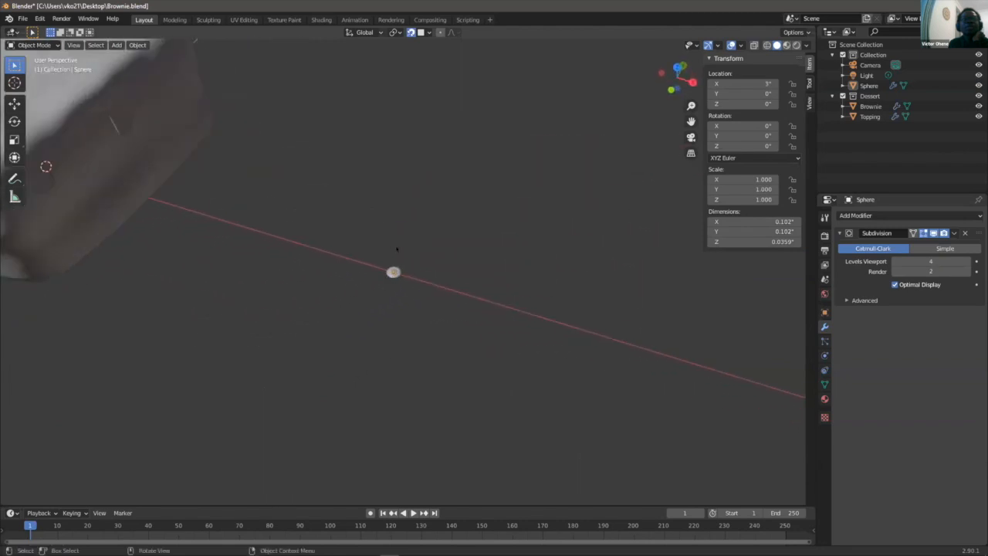
click(373, 264)
scroll(374, 266, down, 6)
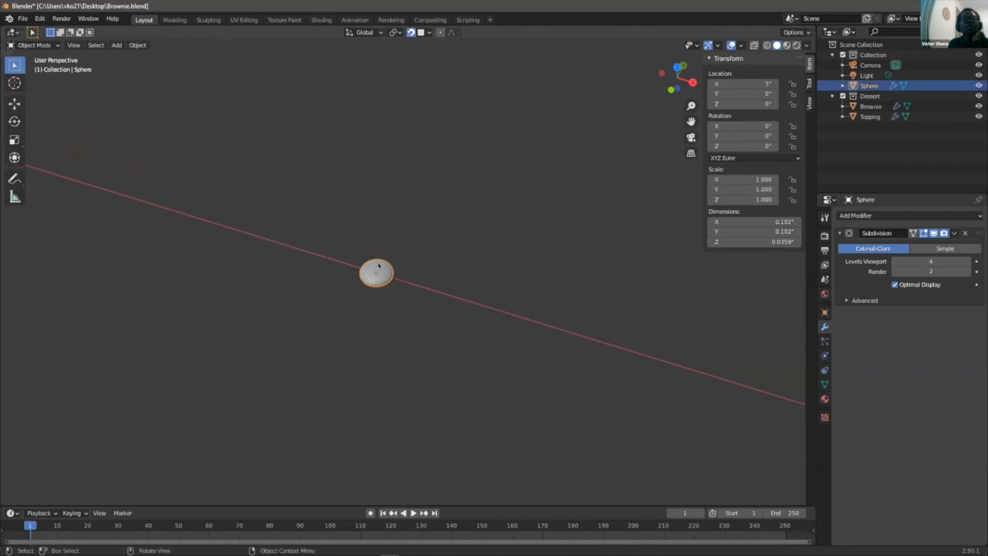
scroll(404, 267, up, 5)
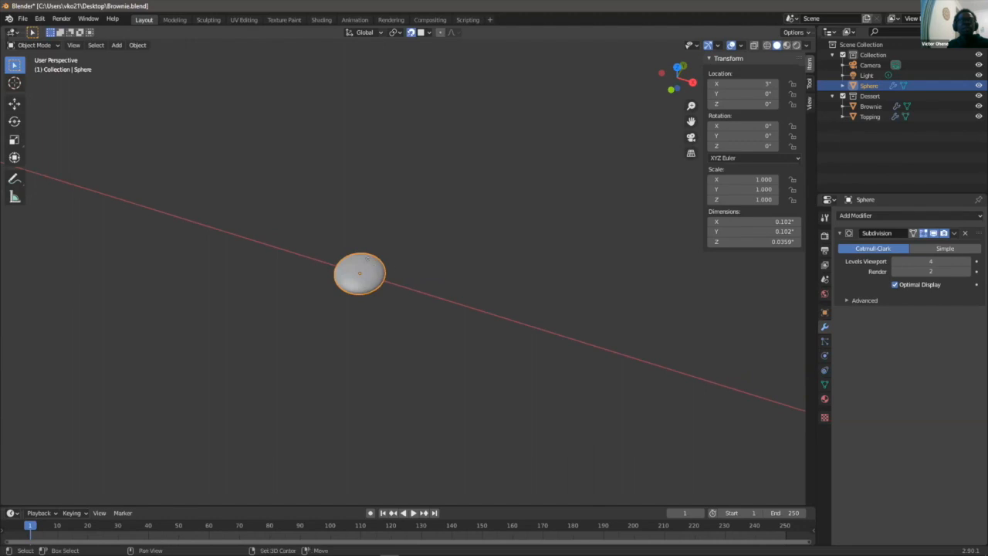
key(shift+d)
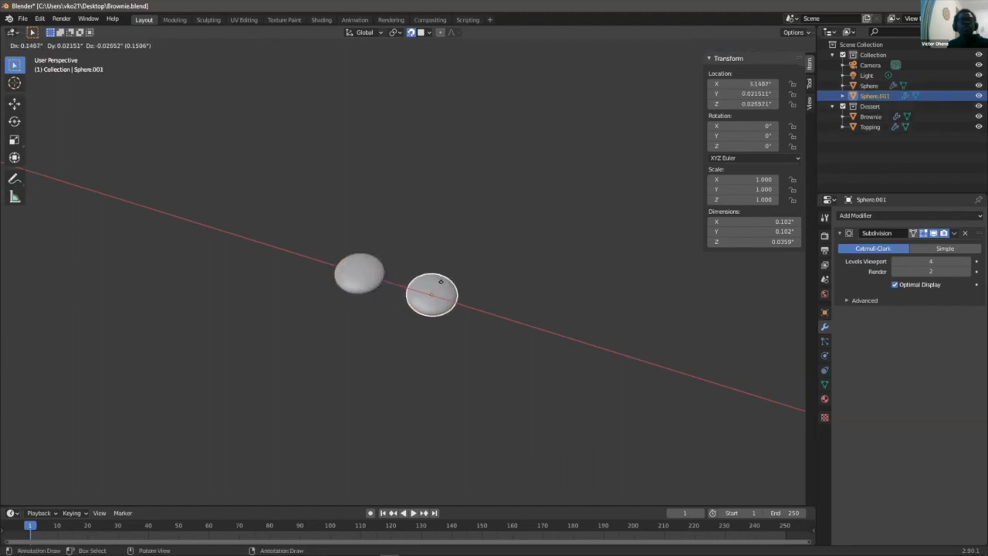
click(455, 282)
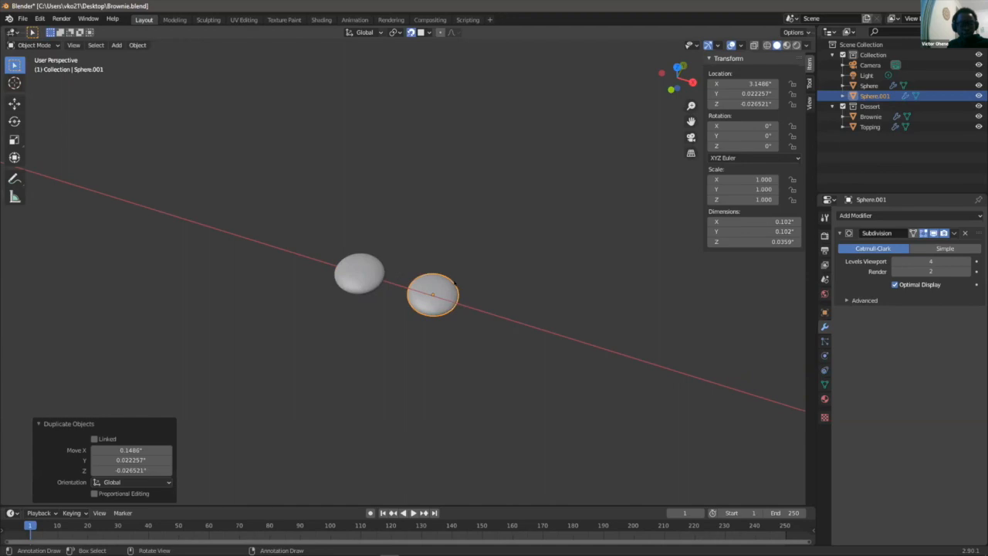
key(s)
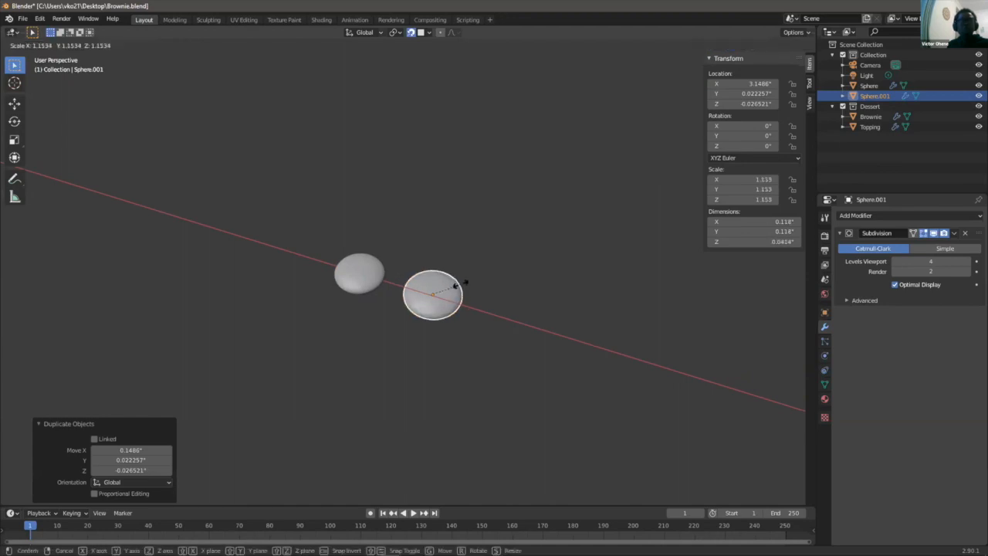
click(455, 291)
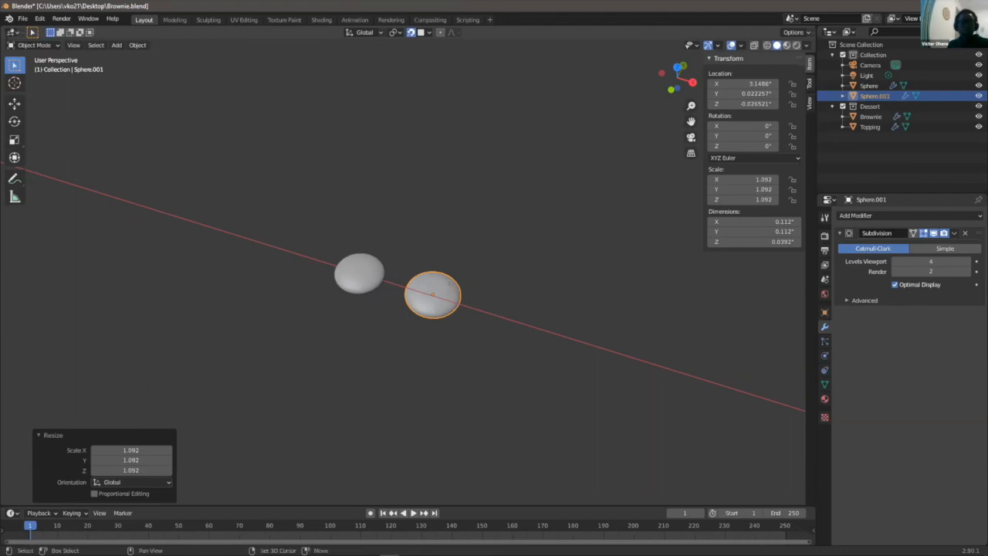
- Duplicate the second candy further along the X axis and enlarge this third one to a scale of about 1.37
key(shift+d)
click(536, 316)
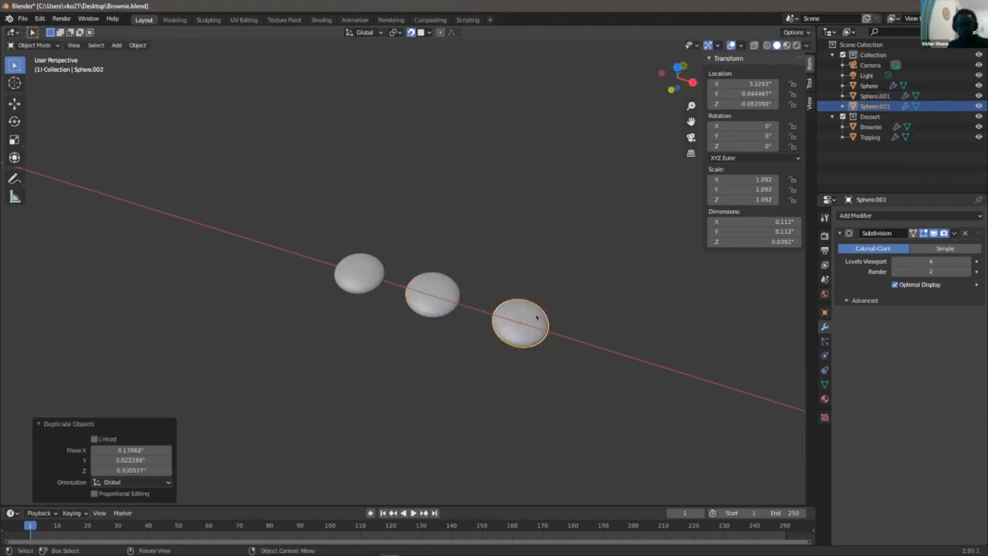
key(s)
click(591, 327)
click(578, 310)
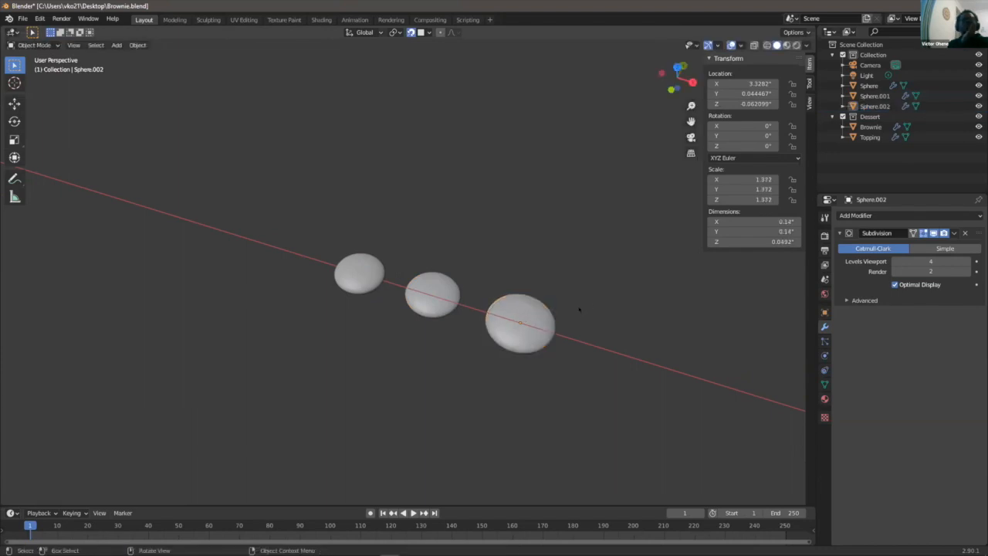
- Move all three flattened spheres into a new collection named mm
click(363, 267)
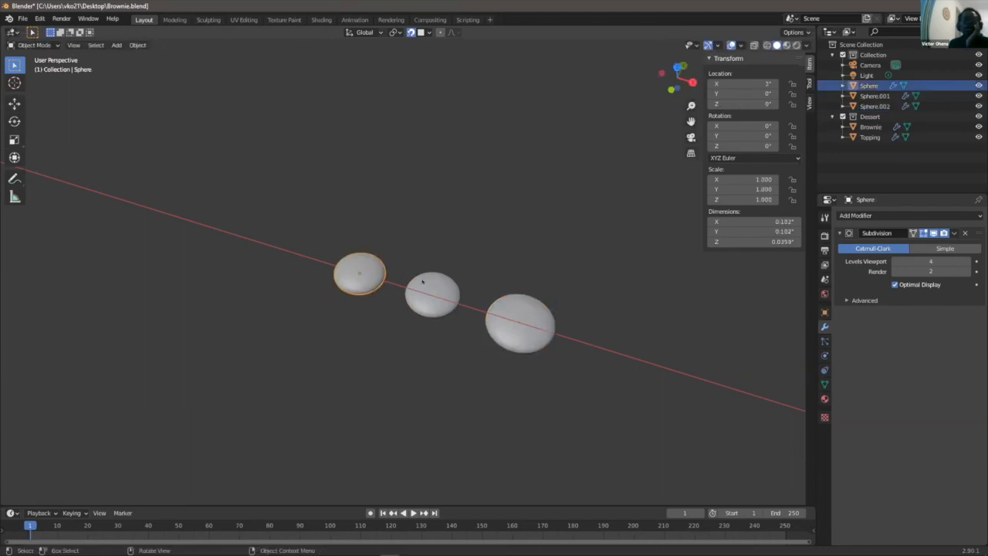
shift+click(518, 302)
shift+click(436, 285)
key(m)
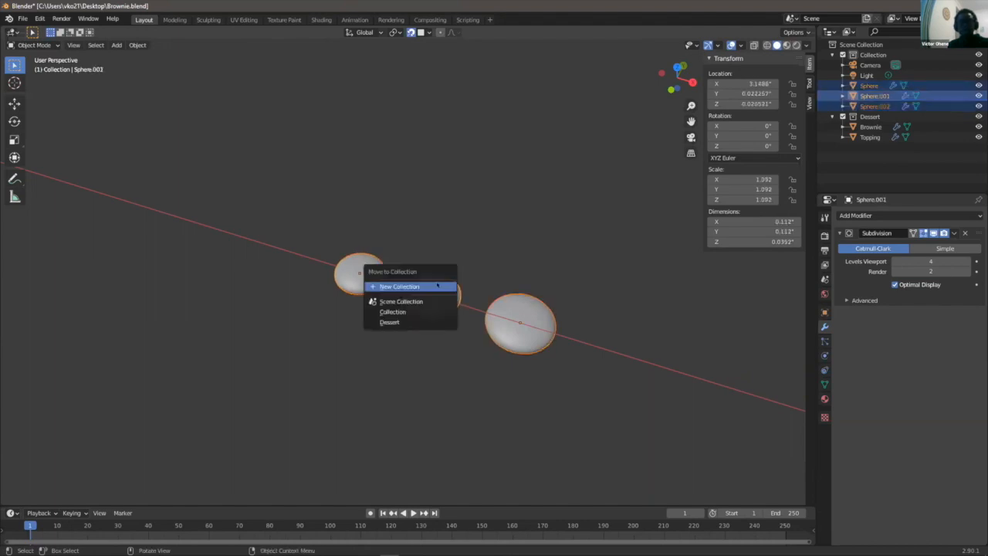
click(437, 287)
text(S)
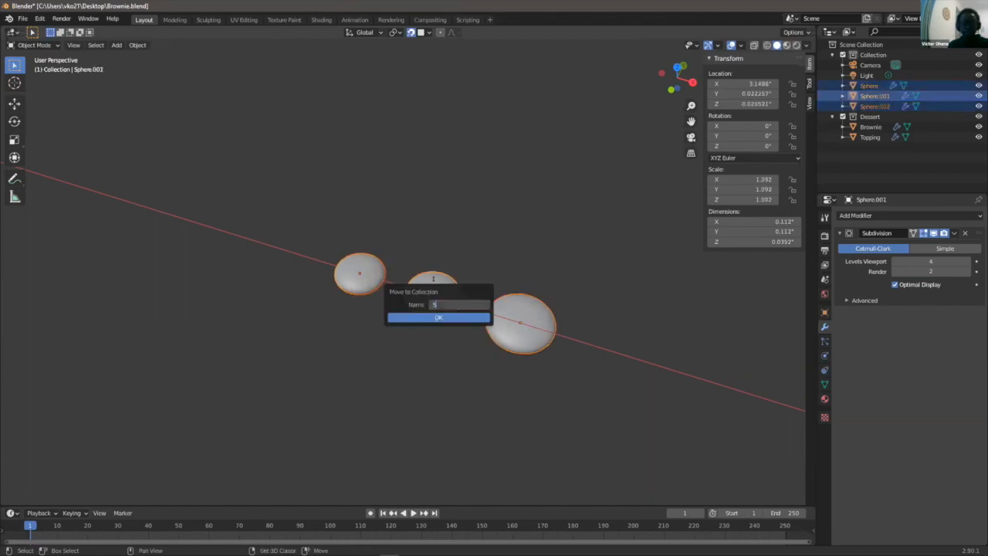
text(prinkle)
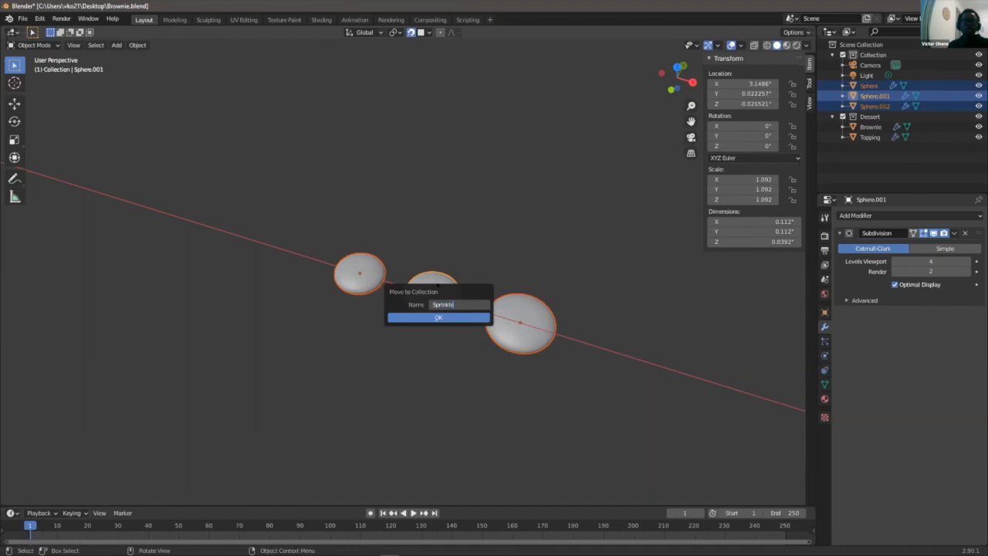
key(Return)
click(432, 305)
text(mm)
click(421, 316)
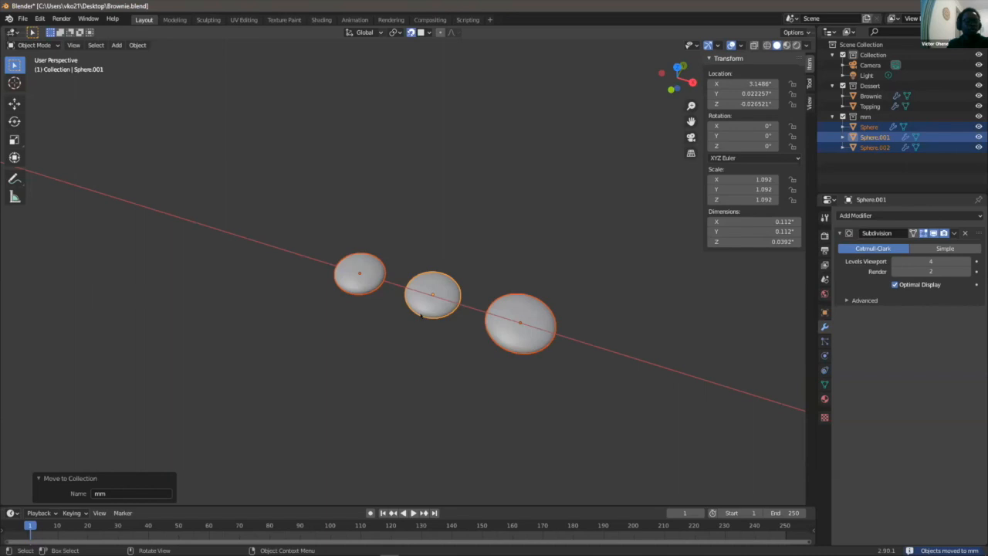
- Rename the smallest flattened sphere as Small in the mm collection
click(534, 249)
scroll(516, 252, down, 6)
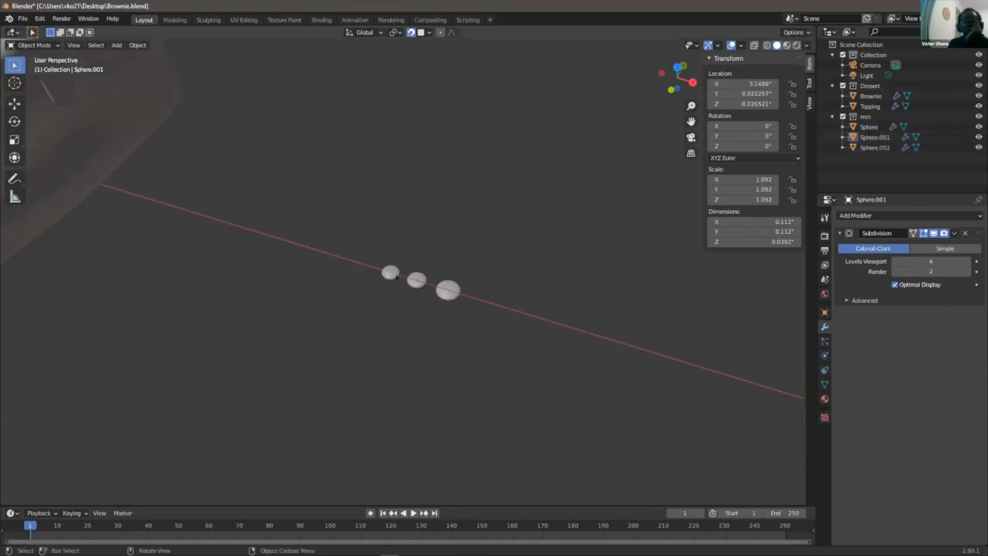
scroll(404, 267, up, 3)
scroll(403, 267, up, 1)
click(356, 278)
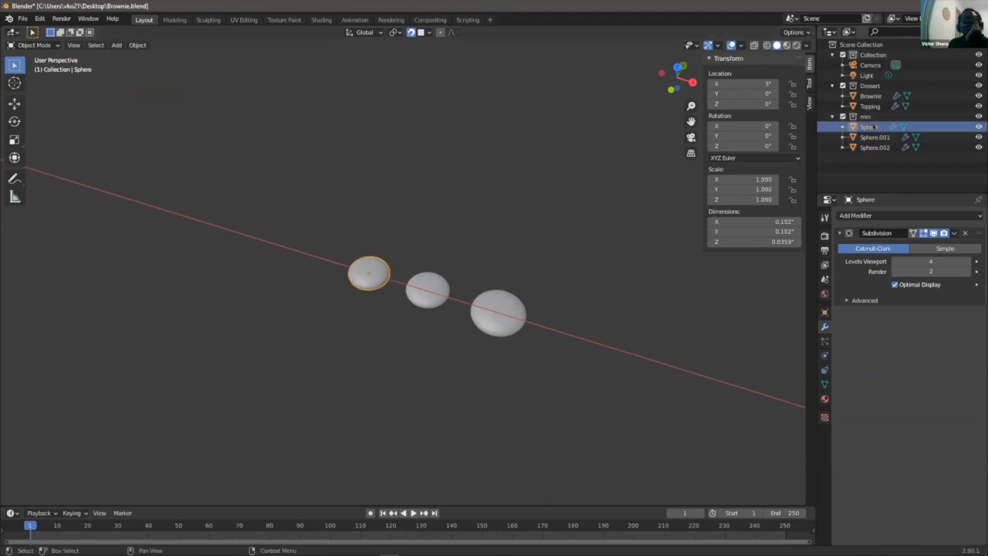
double_click(869, 127)
text(Low)
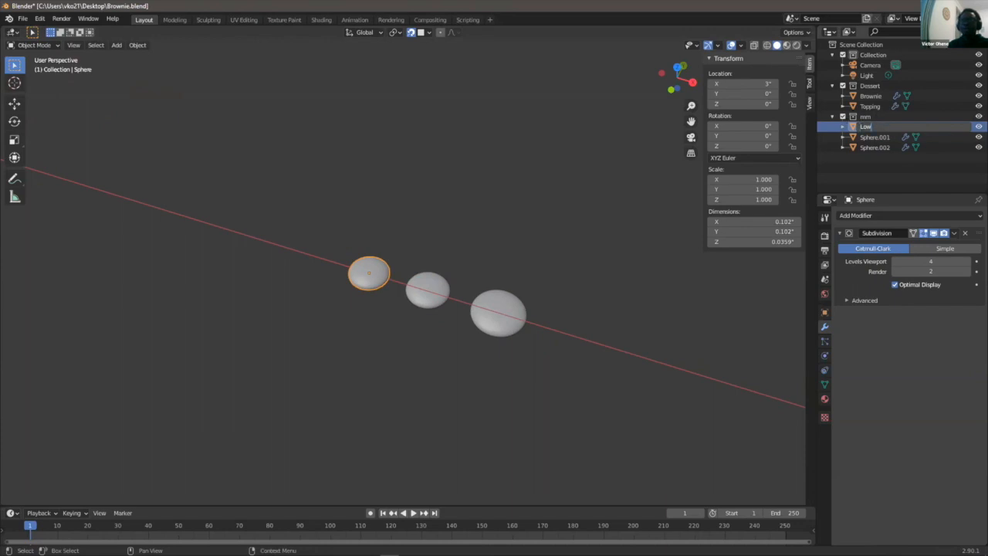
key(BackSpace)
key(BackSpace)
key(BackSpace)
text(Smal)
key(Return)
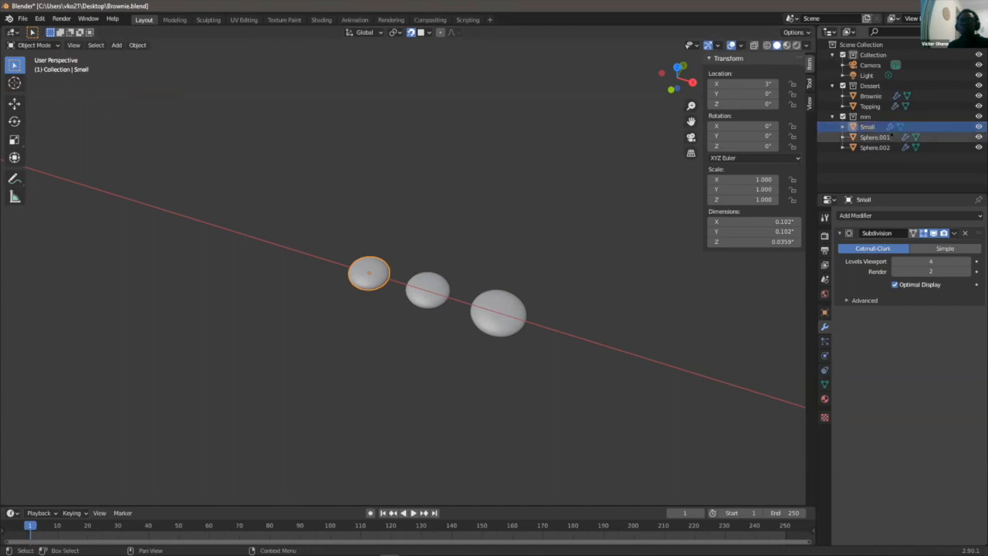
- Rename the middle flattened sphere as Medium and the biggest one as Large in the mm collection
double_click(881, 136)
text(Medium)
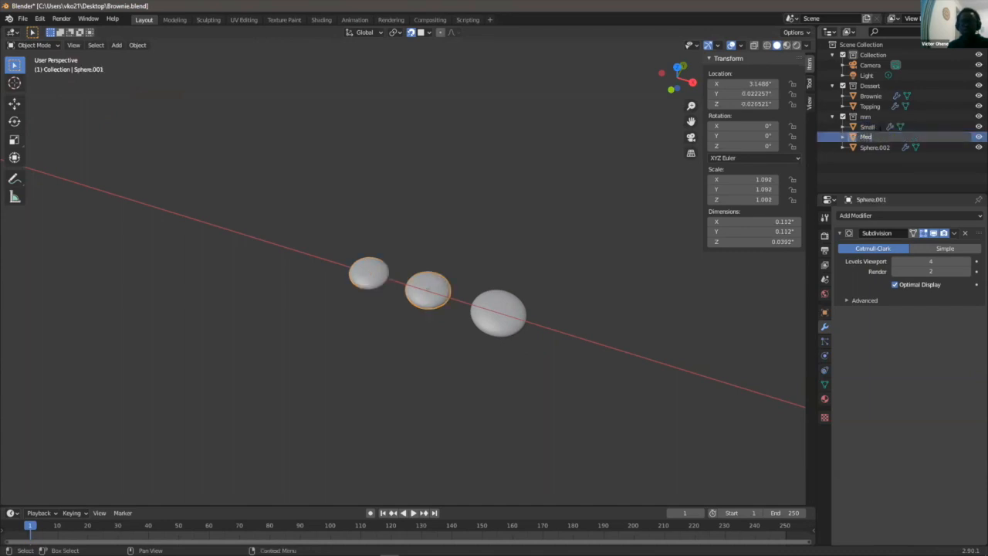
key(Return)
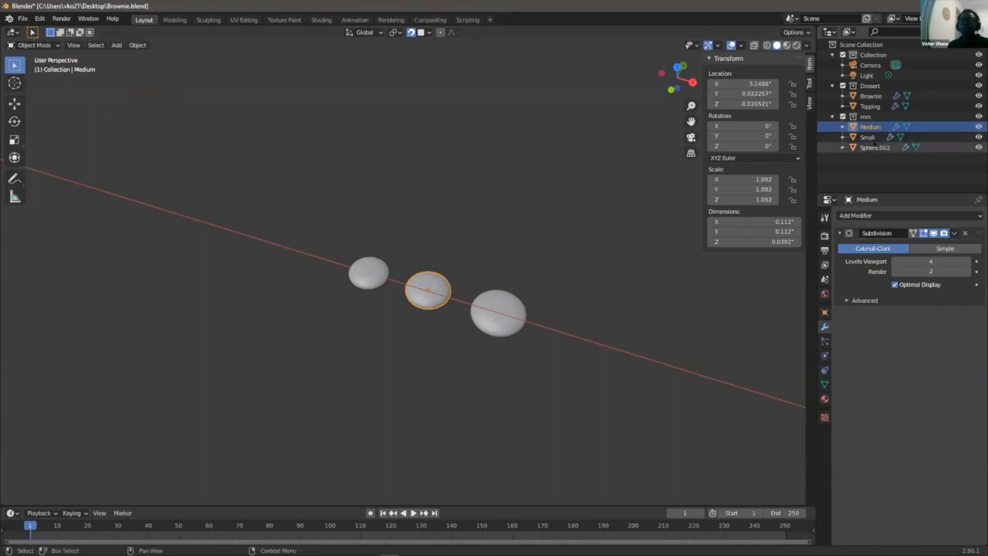
double_click(875, 146)
text(Large)
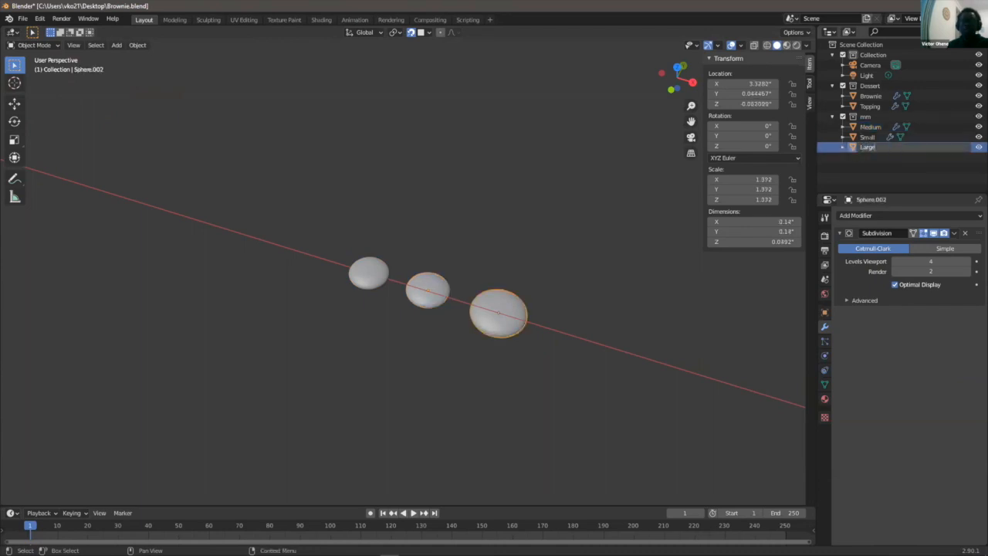
key(Return)
click(479, 267)
- Examine the shapes and relative sizes of the three flattened spheres from several distances and angles
scroll(463, 280, down, 9)
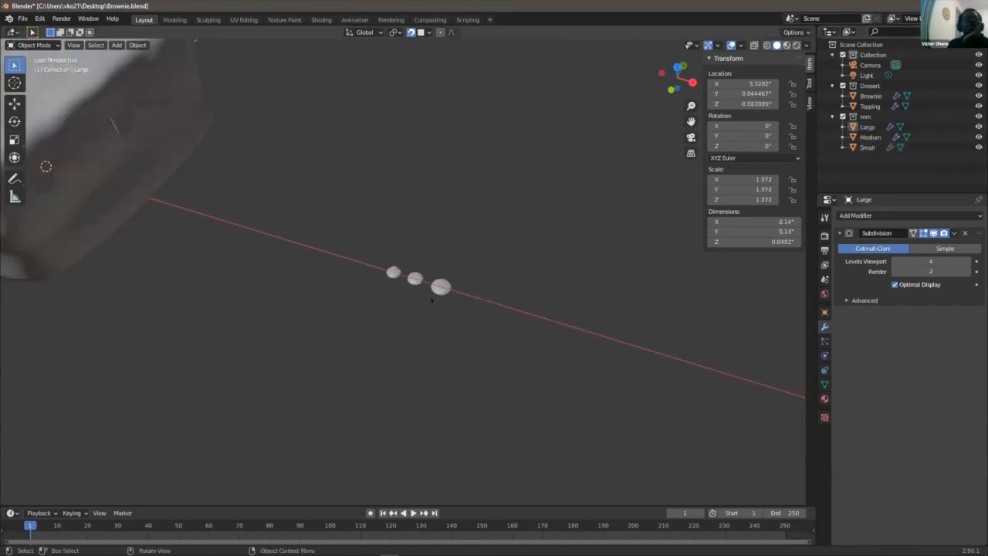
scroll(386, 295, up, 4)
scroll(399, 283, up, 5)
middle_drag(347, 245, 349, 337)
scroll(348, 277, up, 2)
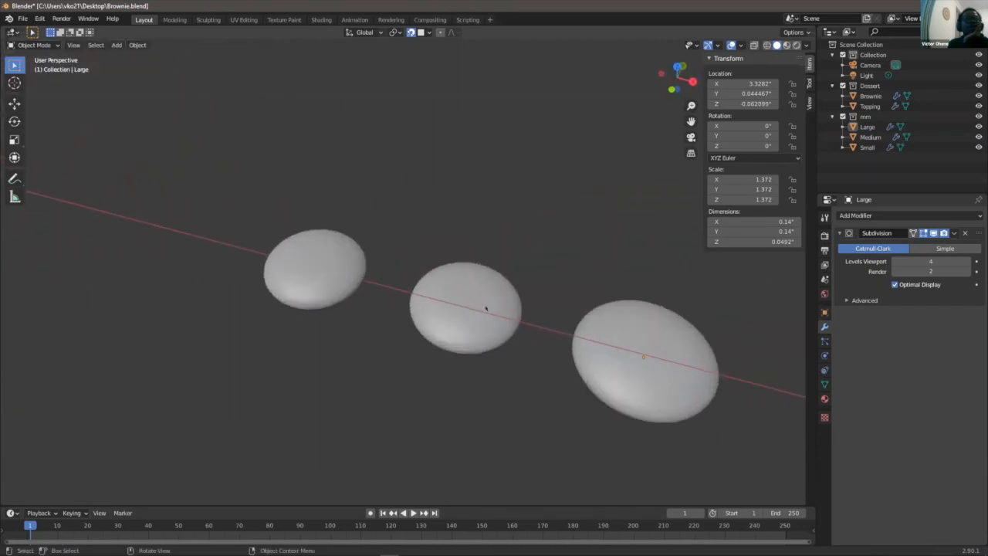
scroll(494, 306, down, 5)
middle_drag(503, 319, 494, 309)
scroll(494, 309, up, 1)
scroll(494, 309, up, 2)
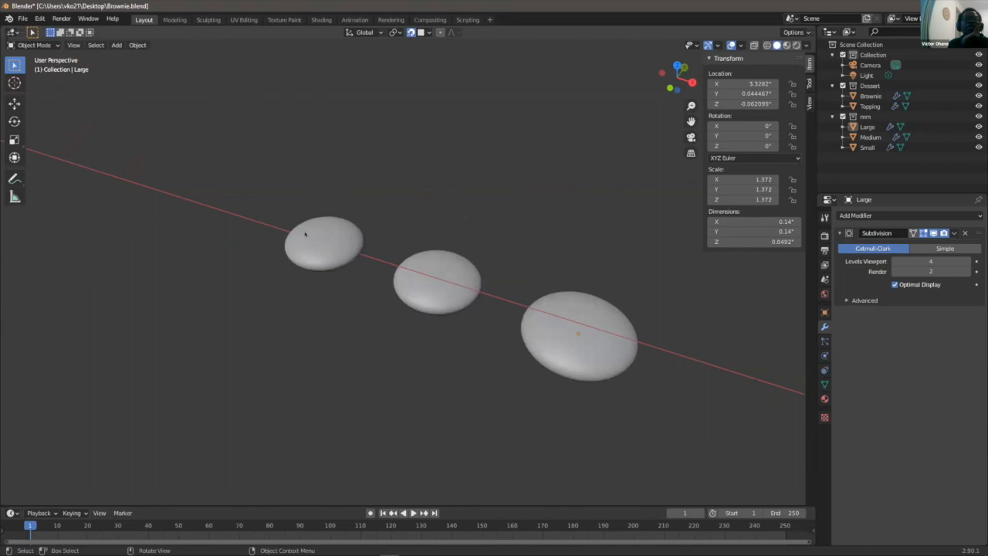
scroll(314, 250, down, 3)
scroll(315, 226, up, 3)
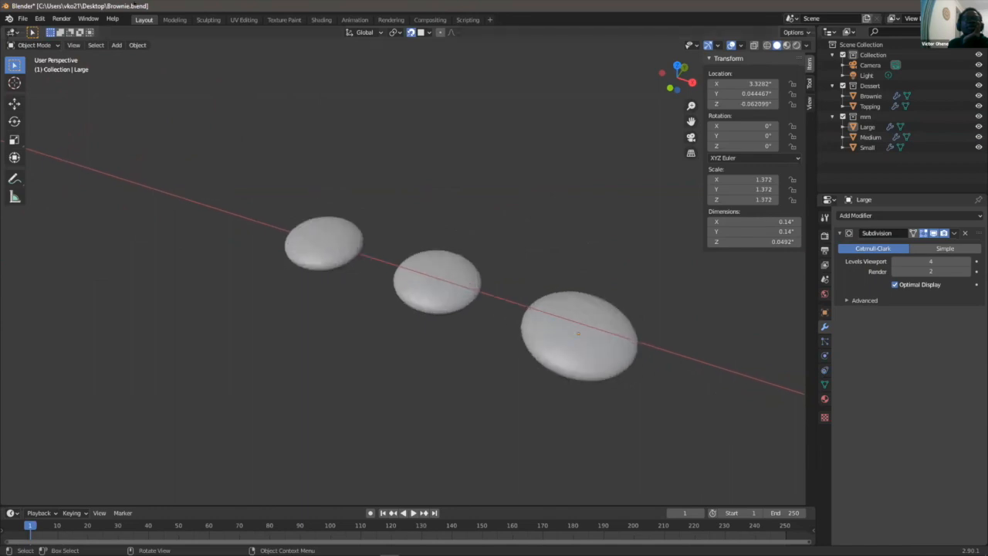
- Sculpt a slight irregularity into the Small sphere with the Elastic Deform brush and return to Object Mode
click(315, 227)
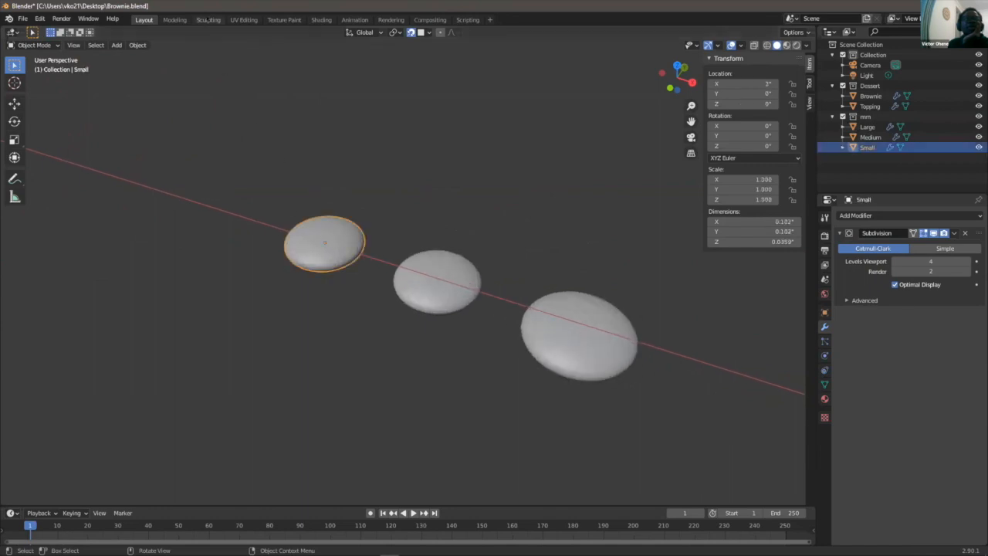
click(208, 19)
scroll(648, 397, down, 2)
scroll(669, 398, up, 3)
scroll(670, 398, down, 2)
shift+middle_drag(670, 398, 305, 261)
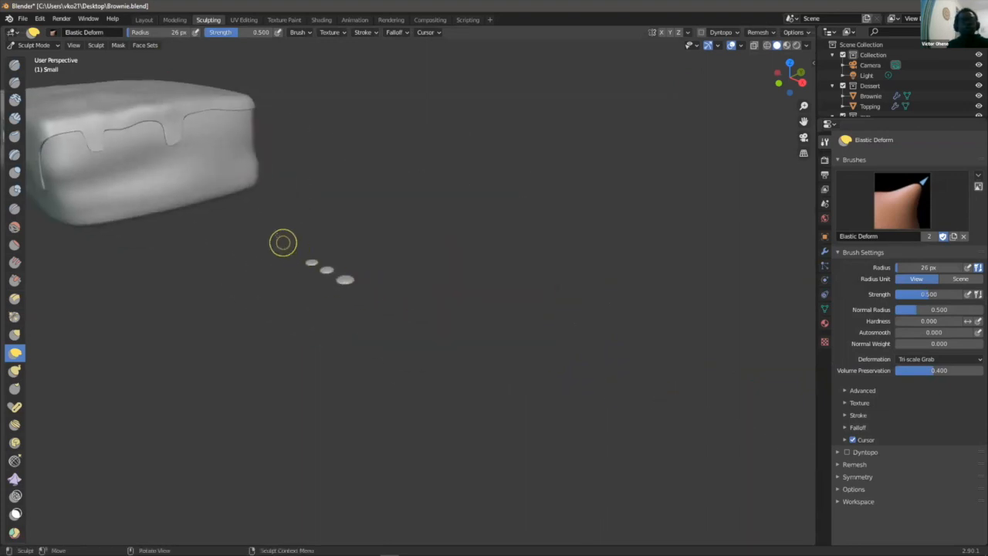
scroll(280, 240, up, 3)
shift+middle_drag(158, 215, 371, 307)
scroll(371, 307, up, 5)
shift+middle_drag(359, 347, 363, 352)
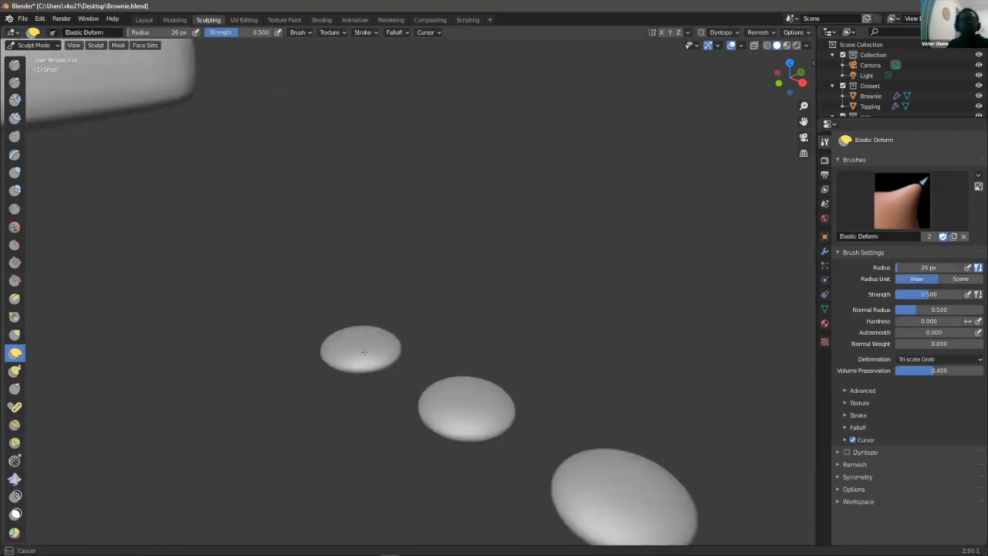
drag(382, 310, 373, 301)
drag(378, 339, 378, 356)
click(23, 44)
click(36, 57)
- Sculpt the Medium sphere slightly out of shape with Elastic Deform and return to the Layout workspace in Object Mode
click(461, 399)
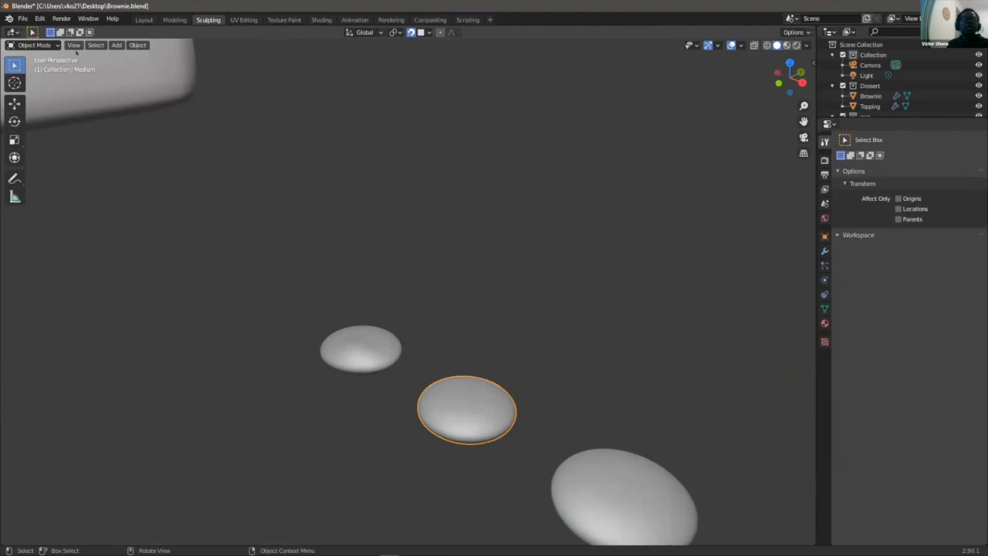
click(34, 45)
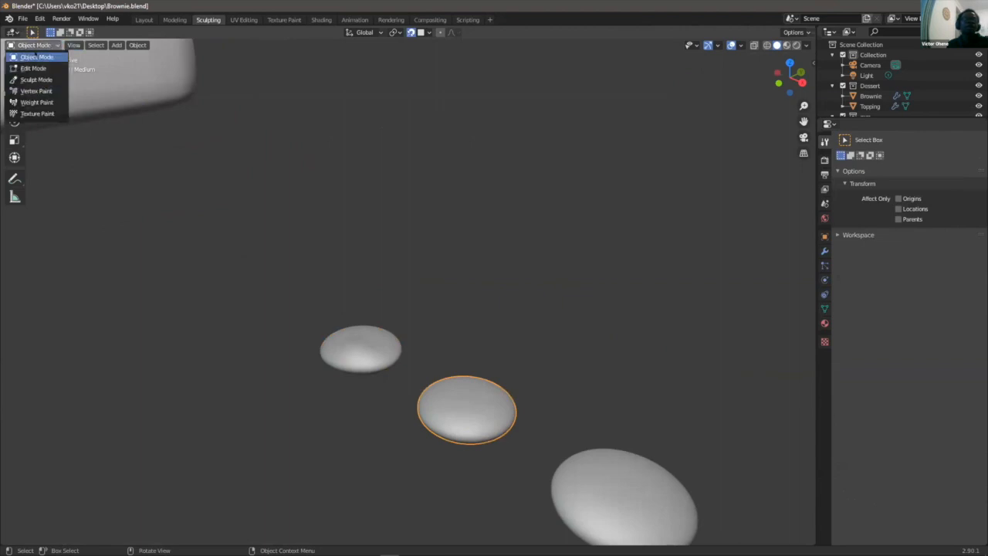
click(36, 80)
mouse_move(483, 398)
mouse_down()
mouse_move(480, 426)
mouse_move(457, 432)
mouse_move(464, 384)
mouse_move(468, 391)
mouse_up()
scroll(468, 391, down, 5)
click(35, 46)
click(35, 57)
scroll(477, 260, down, 6)
middle_drag(379, 258, 300, 233)
shift+middle_drag(480, 250, 601, 259)
click(144, 19)
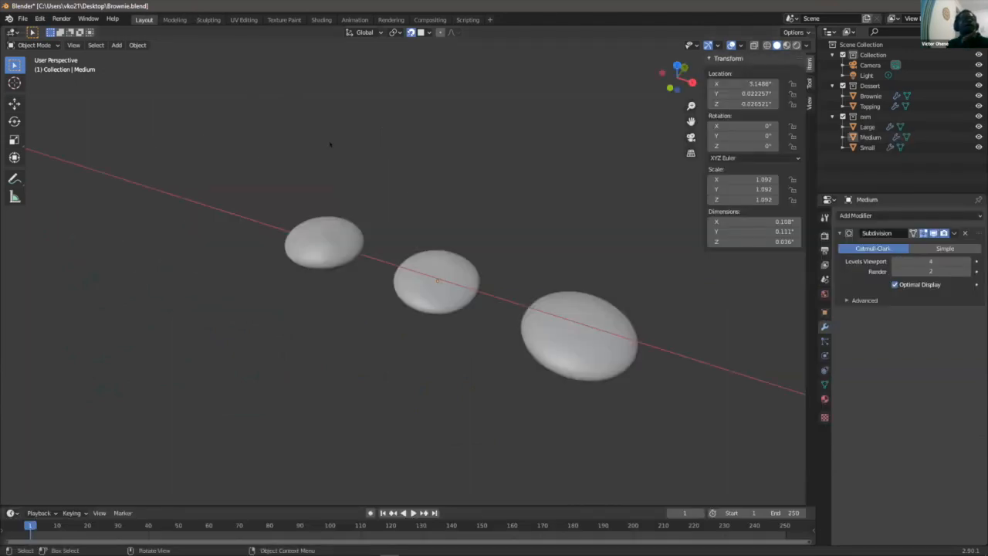
- Examine the topped brownie together with the three small candies beside it
scroll(403, 193, down, 6)
shift+middle_drag(275, 194, 407, 274)
scroll(443, 262, up, 4)
scroll(417, 272, down, 3)
shift+middle_drag(469, 264, 422, 317)
scroll(391, 294, down, 2)
scroll(421, 317, up, 2)
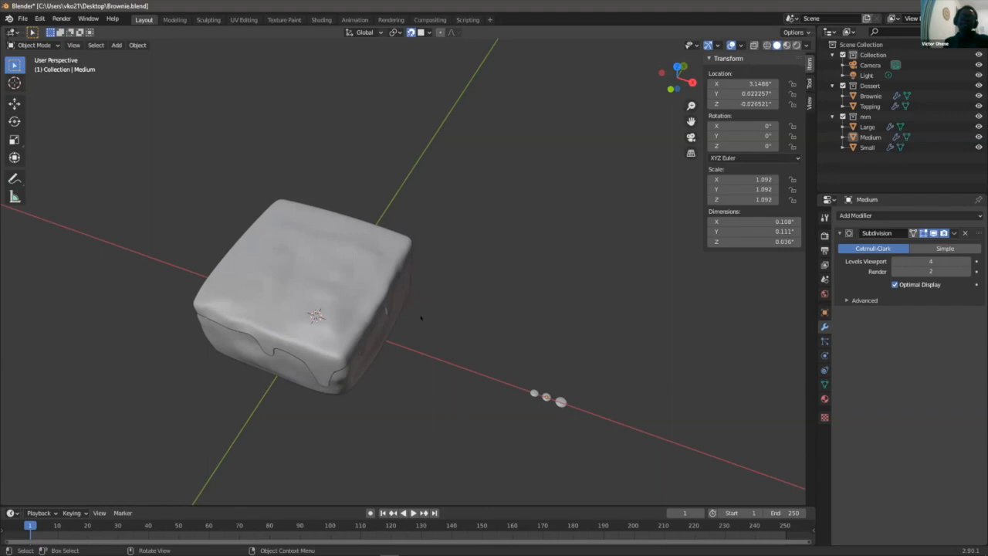
middle_drag(431, 324, 547, 438)
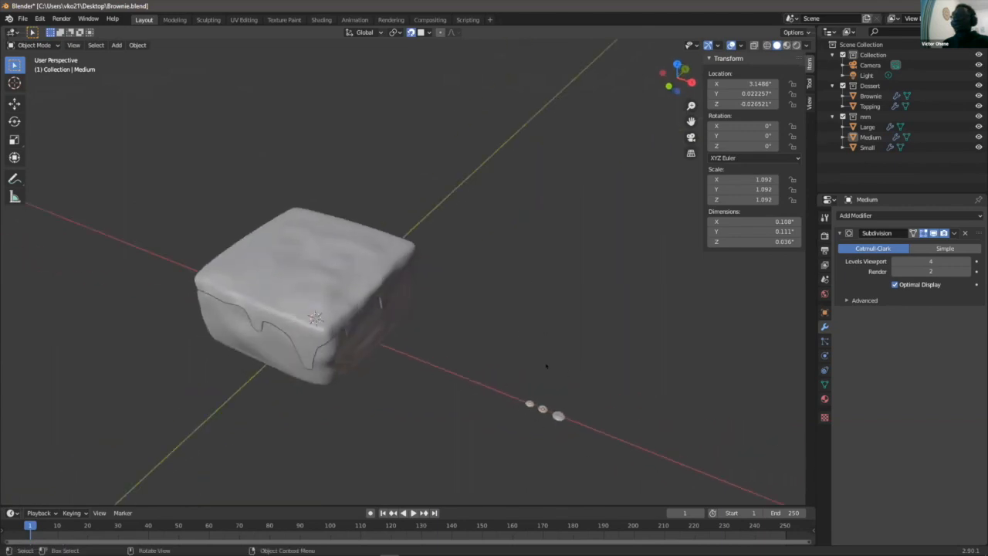
- Select the Topping object on the brownie and hide the transform sidebar
click(321, 219)
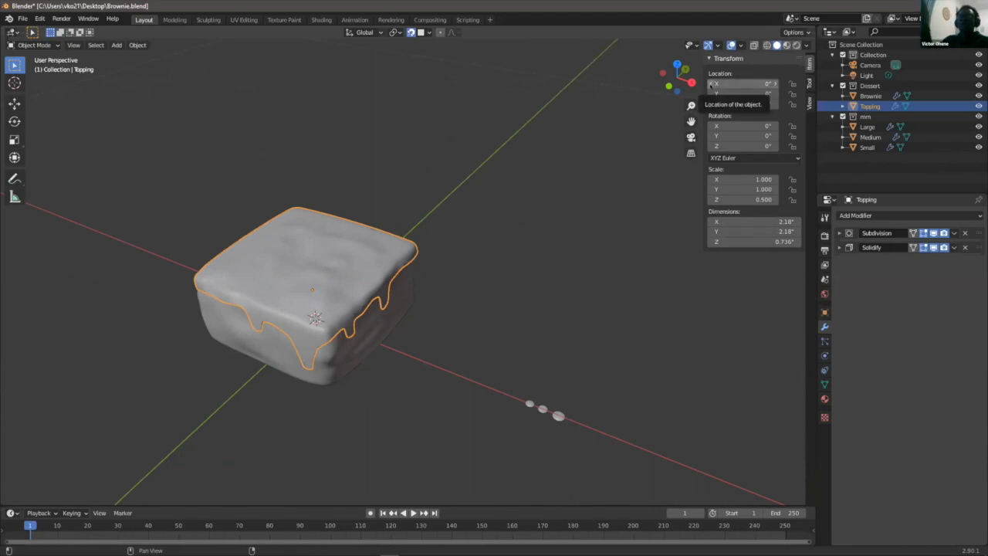
key(n)
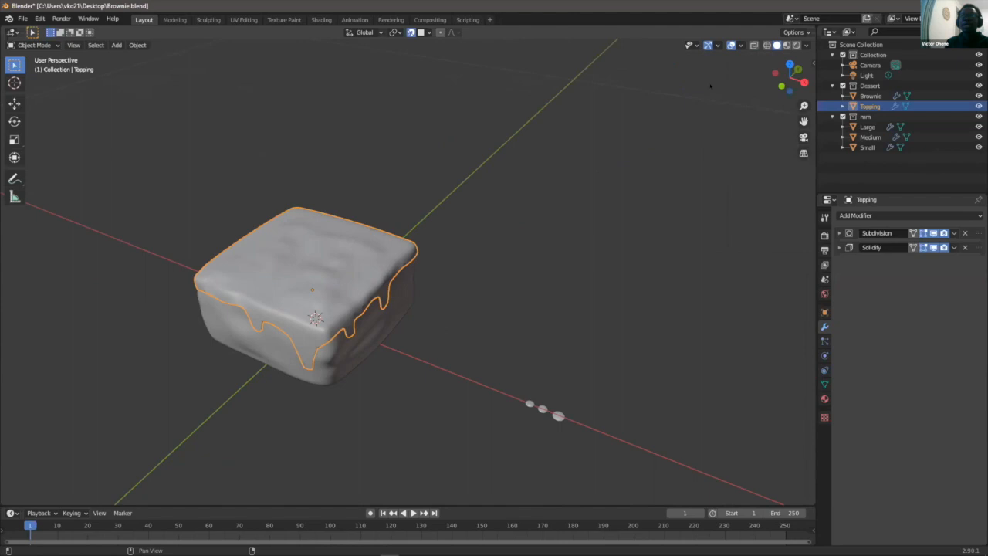
scroll(266, 321, up, 2)
scroll(306, 331, down, 2)
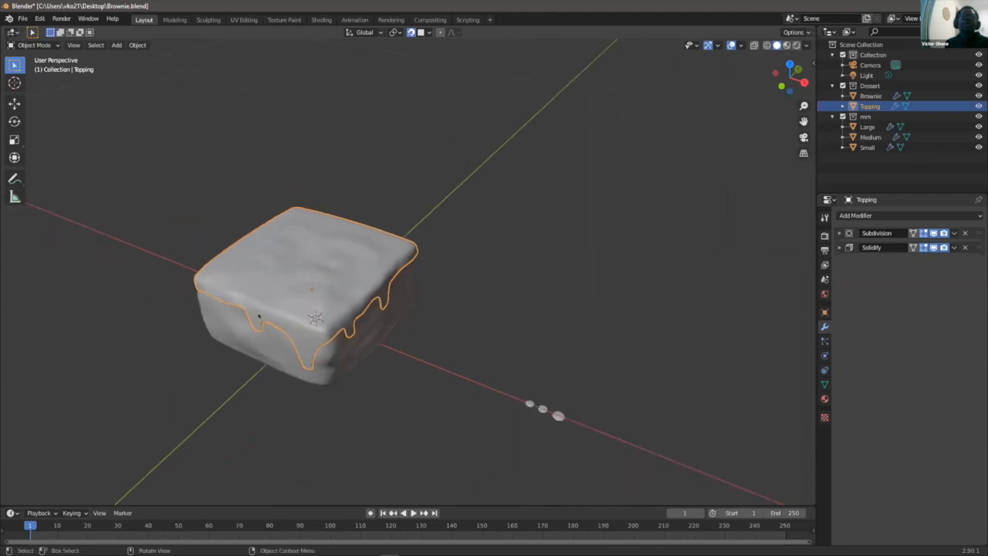
scroll(262, 315, up, 1)
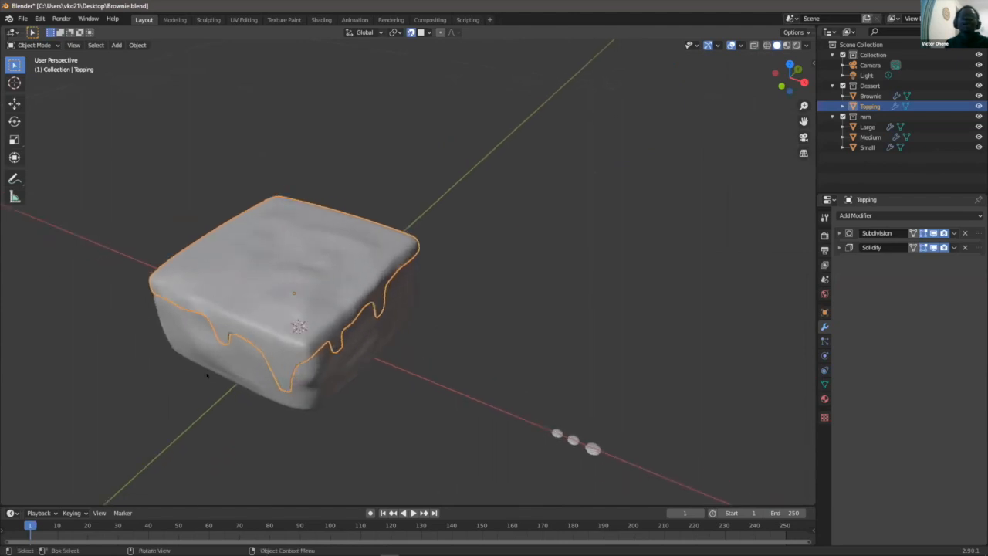
click(527, 309)
key(ctrl+z)
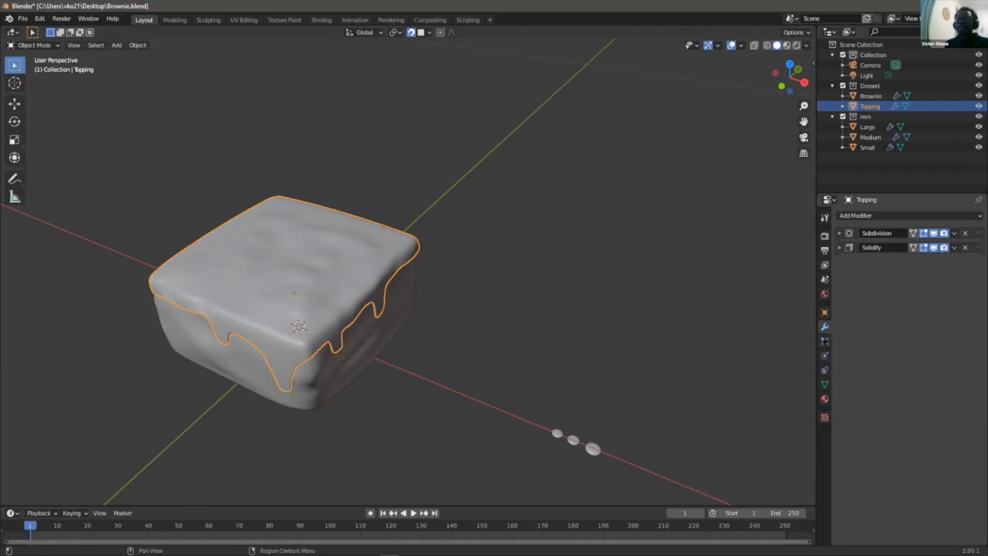
- Add a particle system to the Topping and set its type to Hair
click(824, 340)
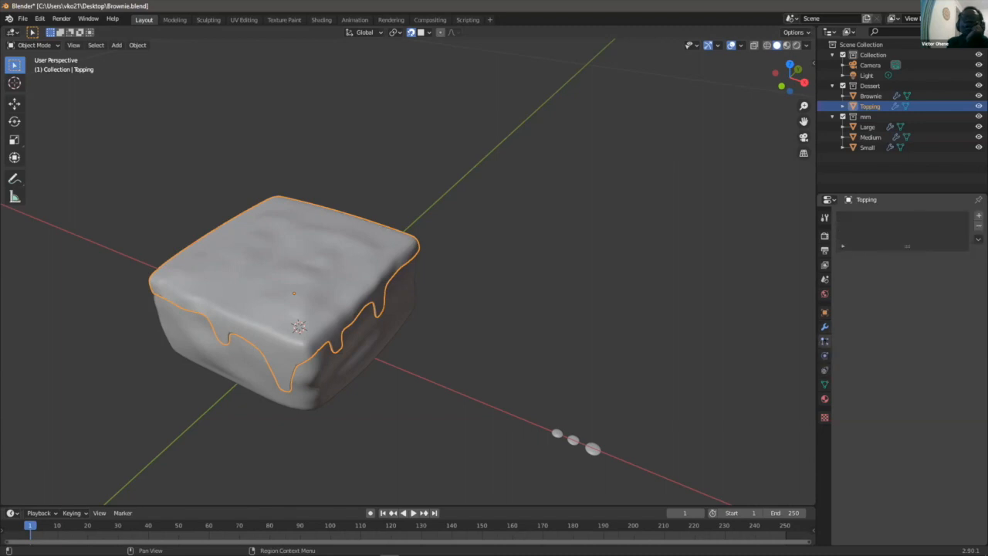
click(978, 215)
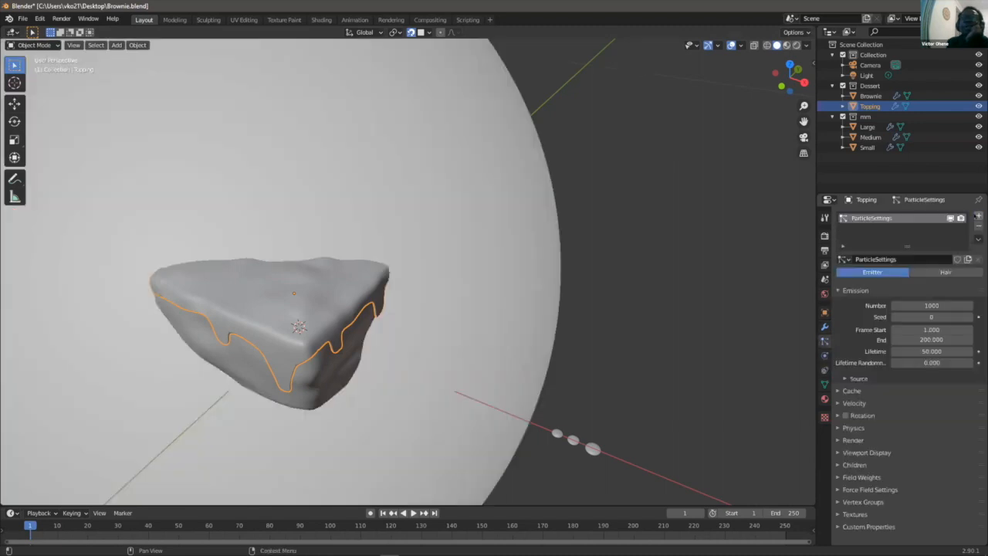
scroll(305, 300, down, 4)
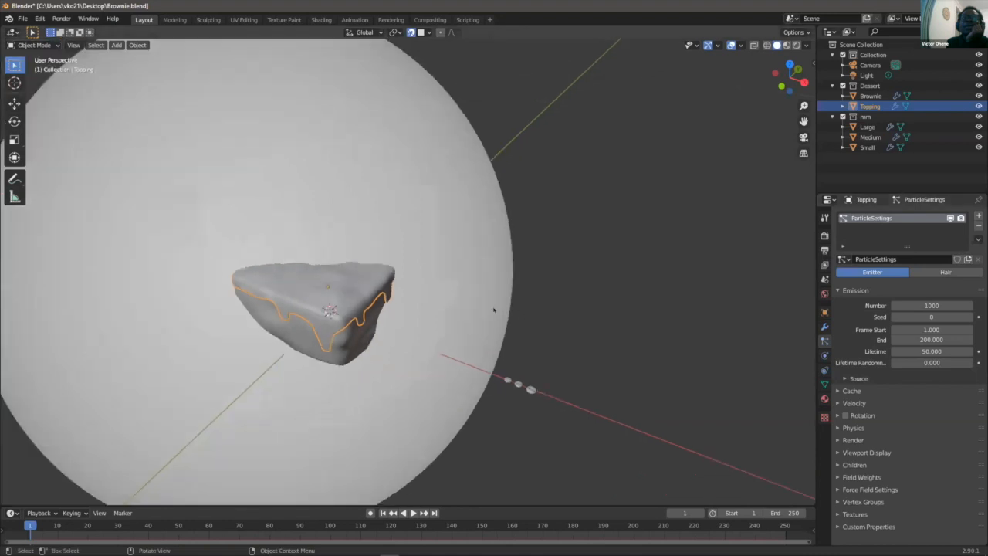
middle_drag(331, 282, 437, 281)
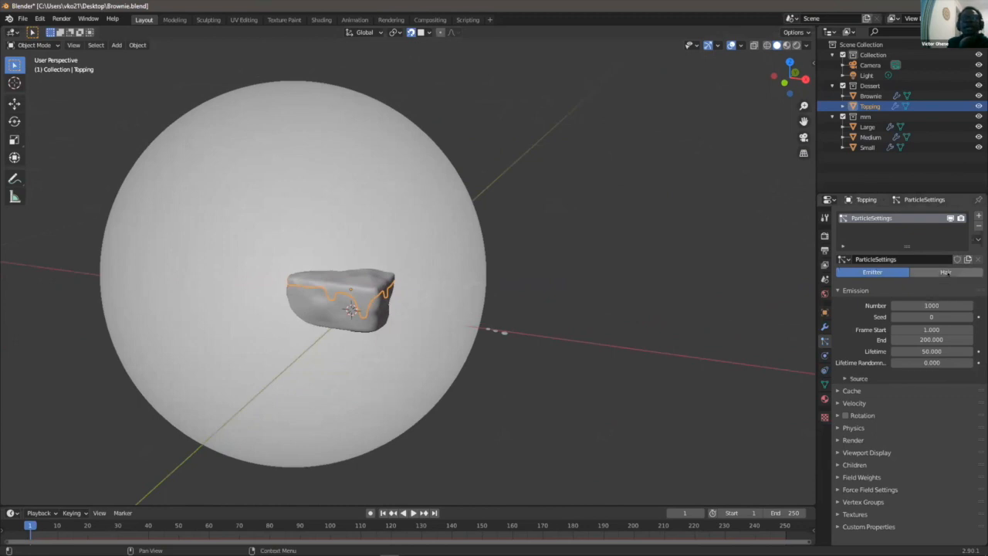
click(945, 272)
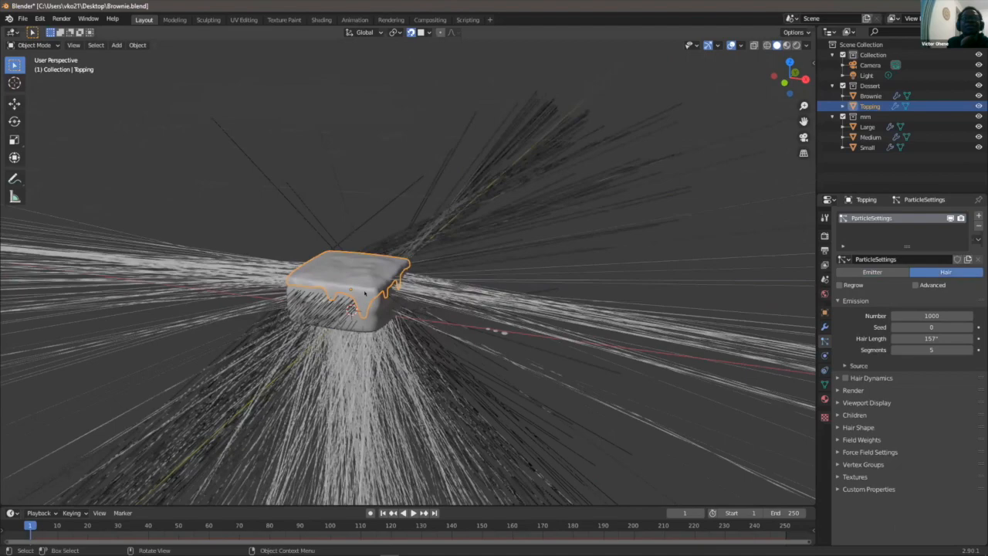
scroll(372, 290, up, 5)
scroll(373, 286, down, 5)
middle_drag(375, 281, 381, 290)
middle_drag(375, 331, 325, 296)
scroll(362, 317, up, 4)
scroll(325, 295, down, 2)
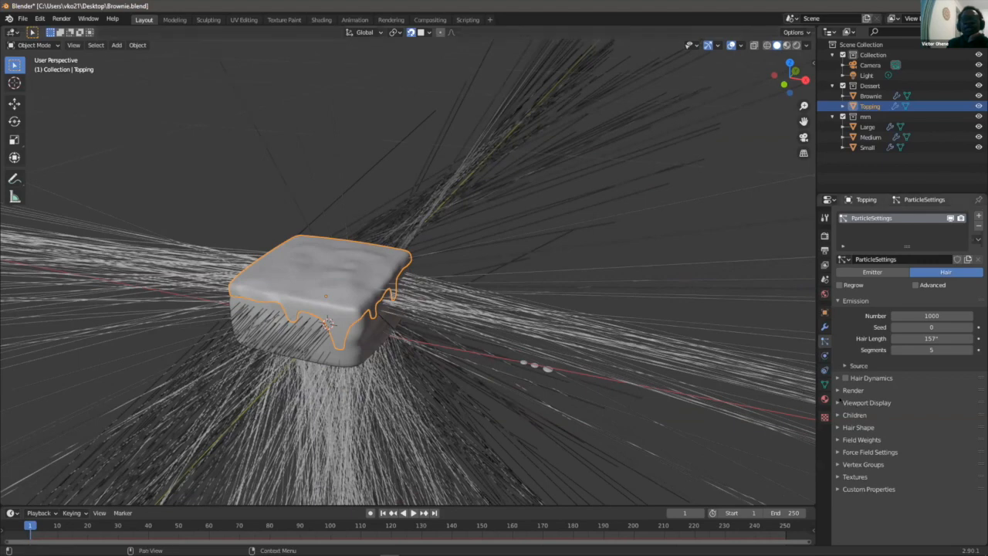
- Render the Topping's hair particles as a Collection, with mm as the instance collection
click(836, 390)
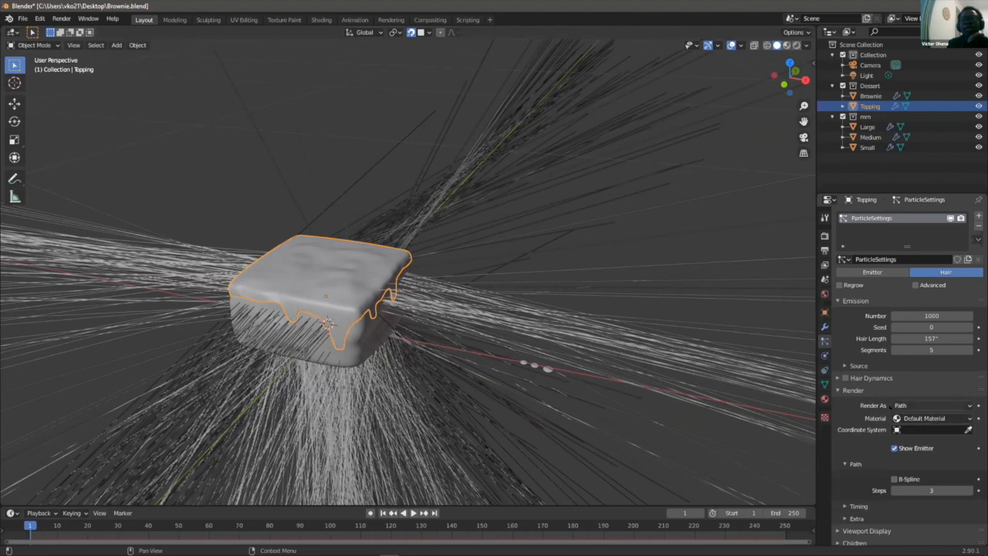
click(917, 405)
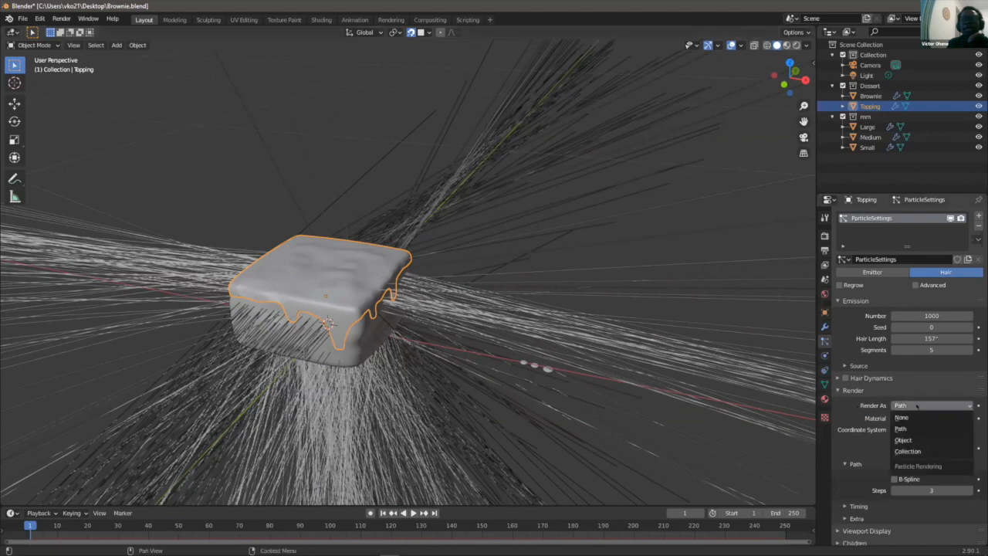
click(904, 450)
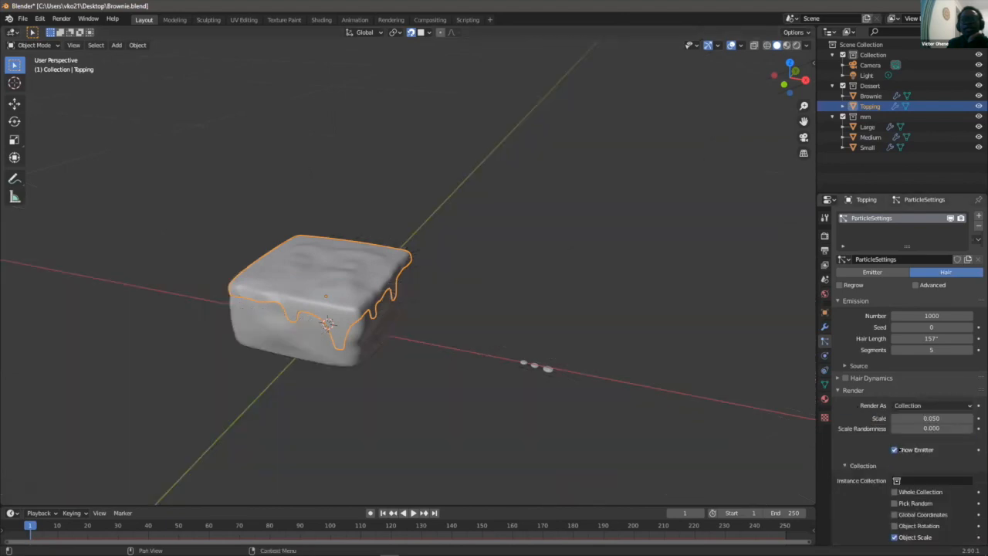
scroll(891, 472, down, 4)
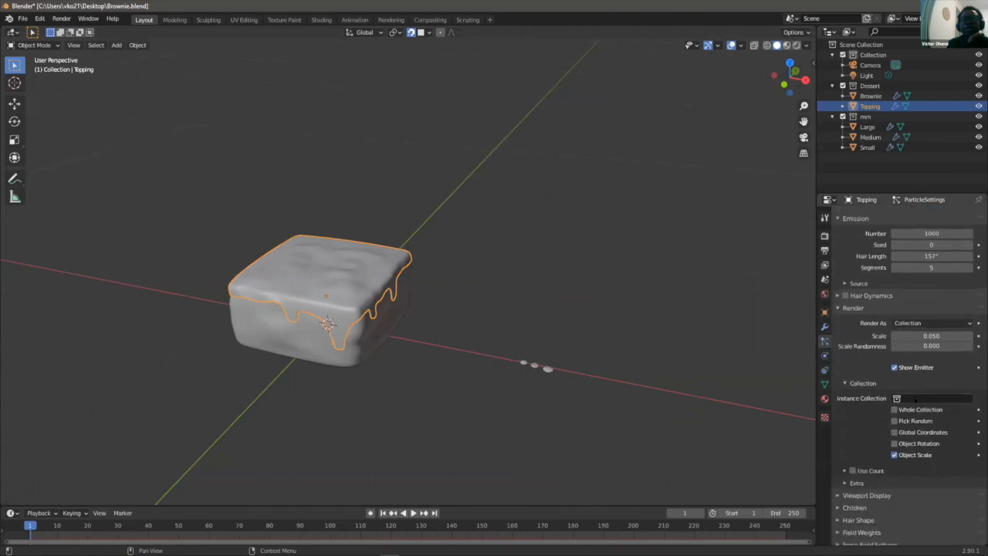
click(933, 397)
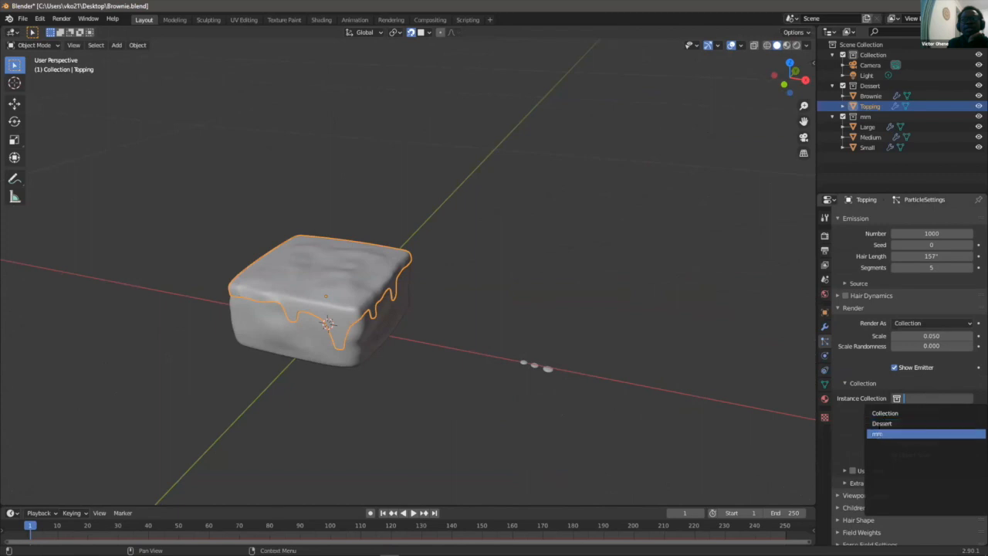
click(877, 433)
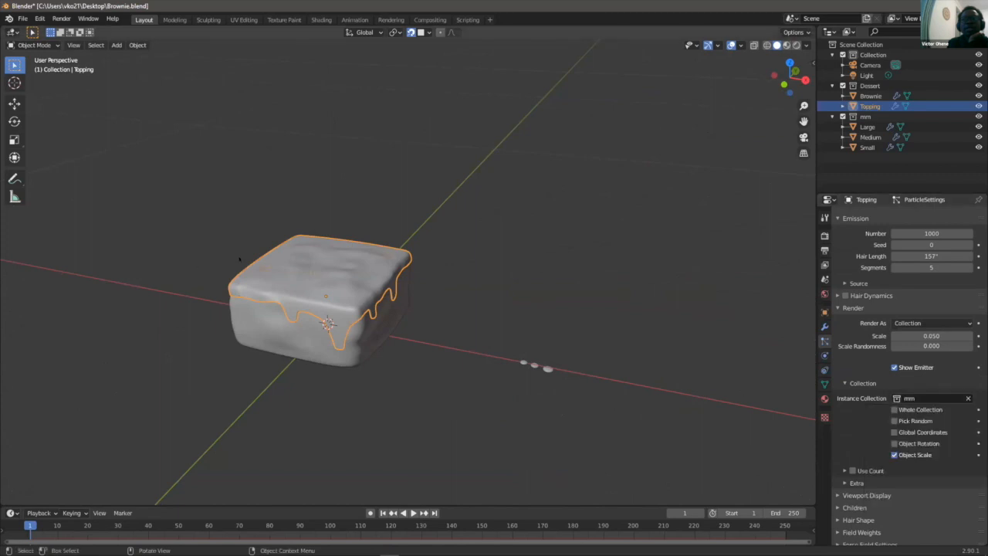
scroll(241, 260, up, 5)
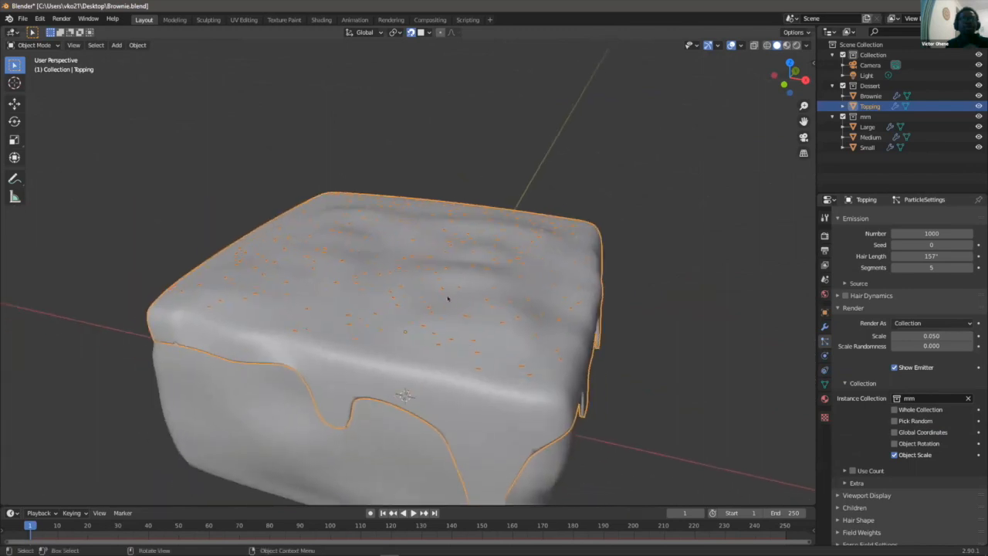
scroll(452, 298, down, 5)
middle_drag(453, 298, 446, 318)
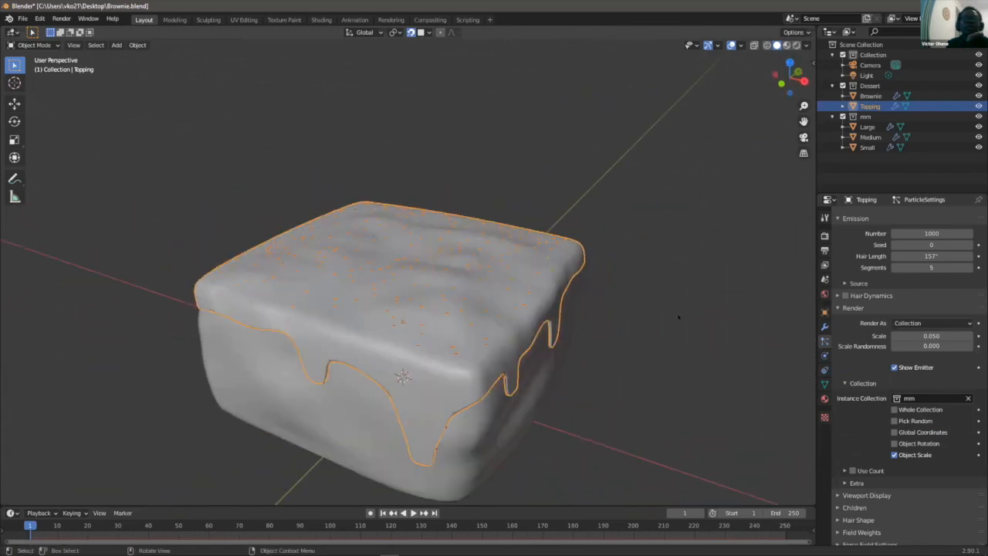
scroll(396, 266, up, 1)
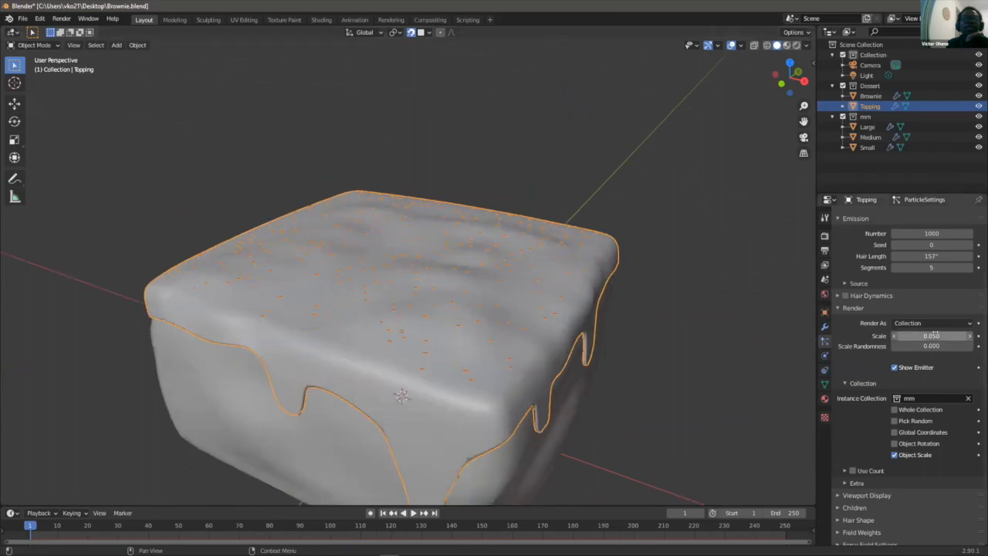
- Set the render scale of the Topping's hair particles to 0.150
mouse_move(931, 336)
mouse_down()
mouse_move(968, 336)
mouse_move(917, 333)
mouse_move(953, 336)
mouse_move(923, 339)
mouse_up()
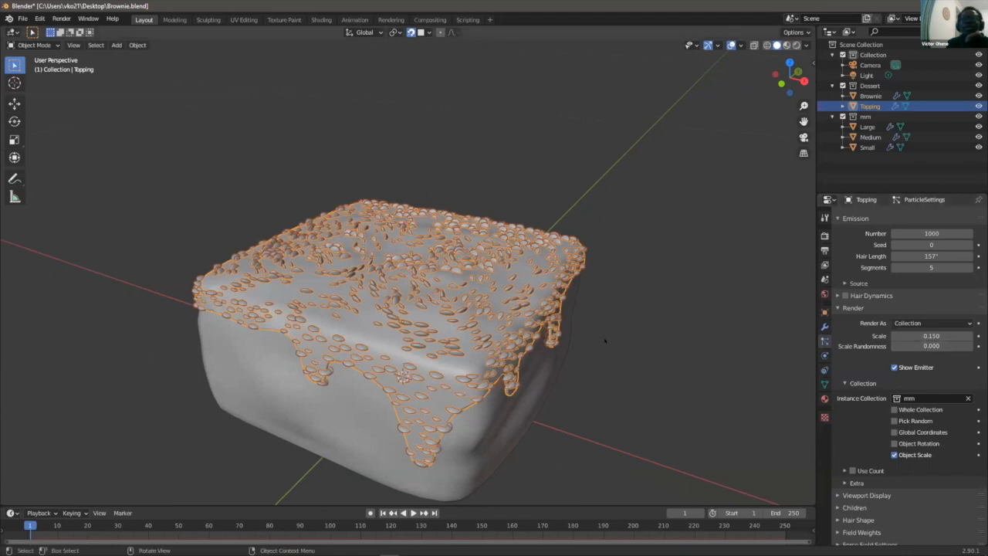
scroll(604, 340, down, 3)
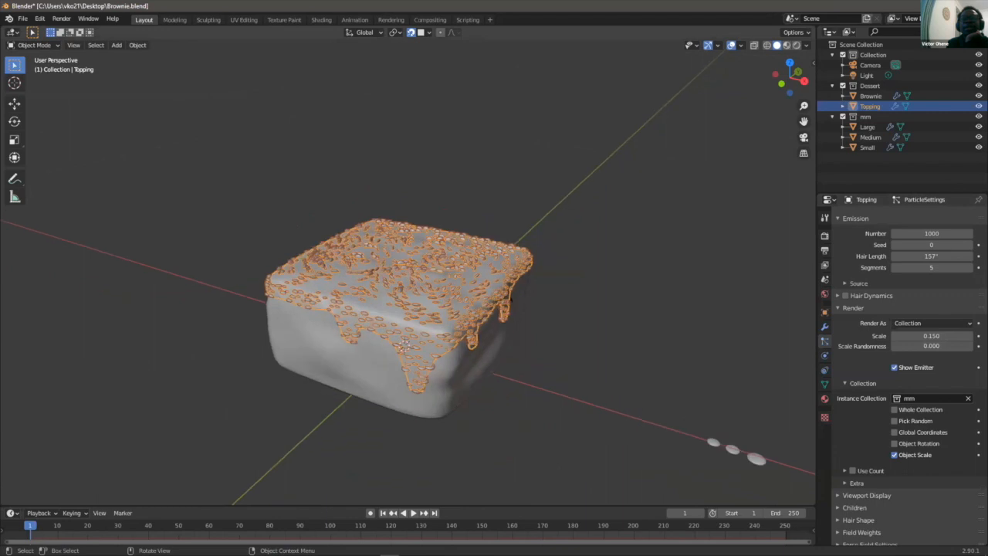
scroll(716, 375, up, 2)
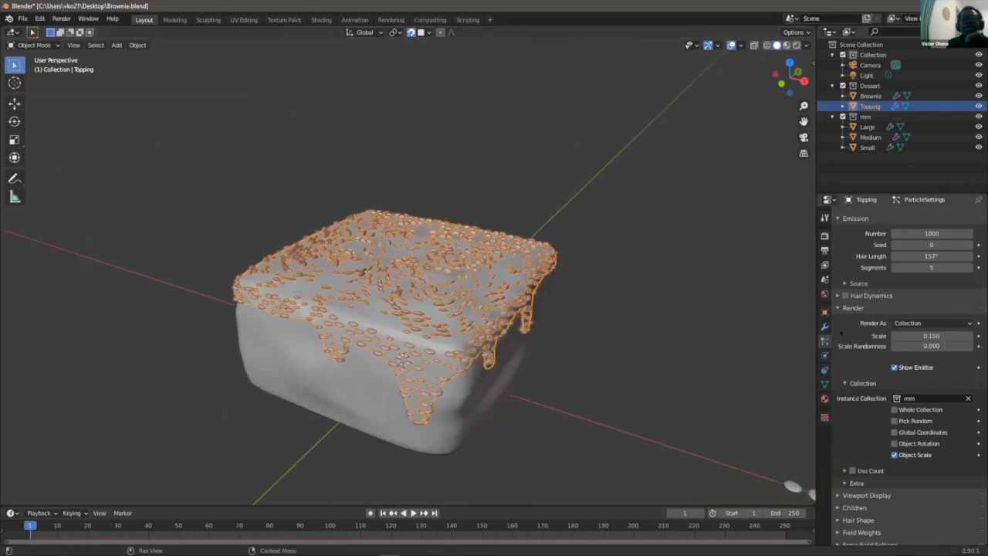
- Enable the advanced hair options for the Topping's particle system and turn on particle rotation
click(836, 307)
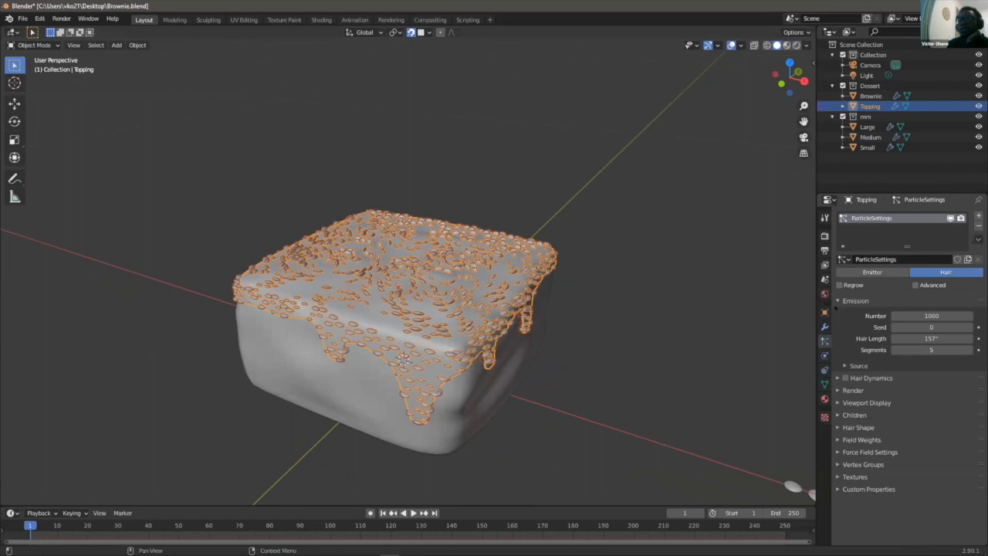
click(915, 285)
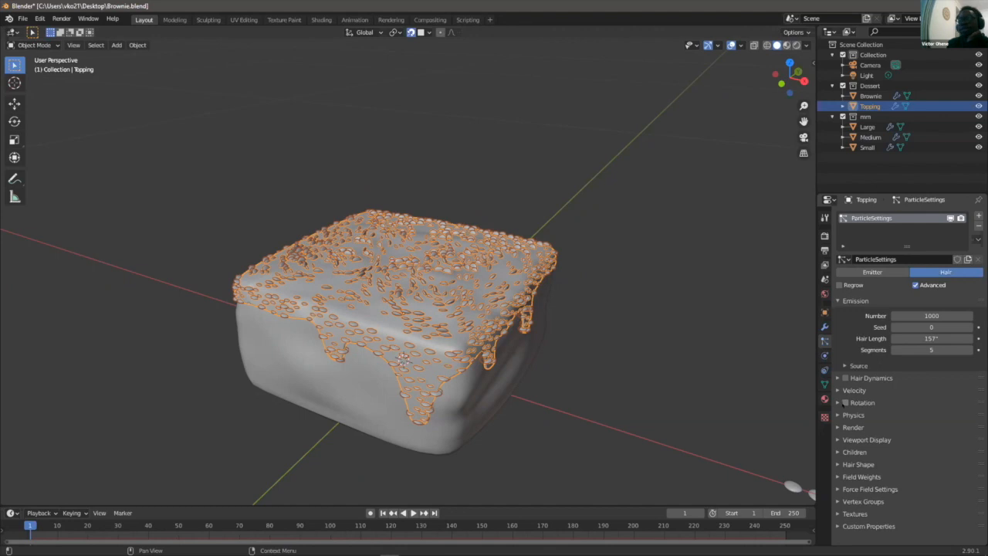
click(845, 402)
click(836, 402)
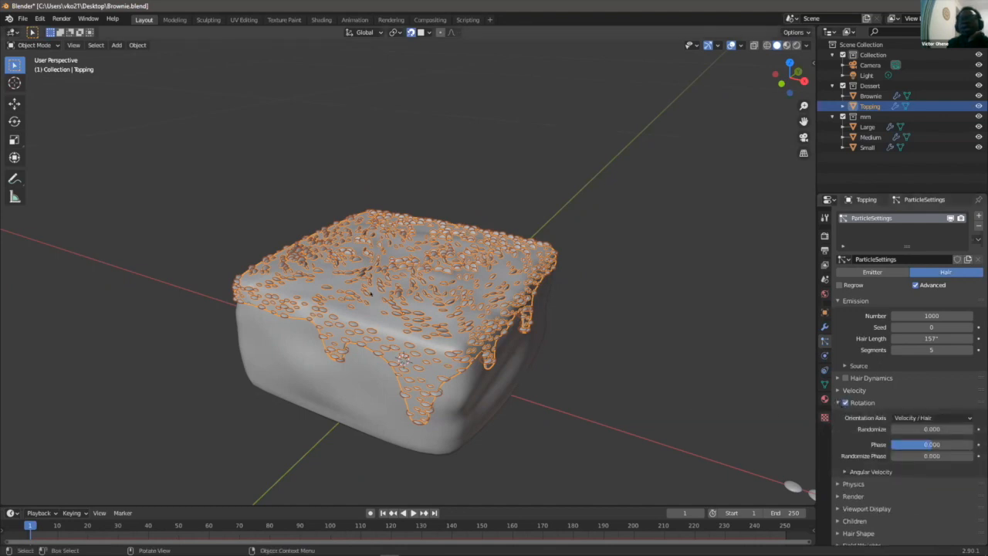
- Set the particles' orientation axis to Normal, with Randomize at 0.130 and Randomize Phase at 0.186
middle_drag(419, 297, 405, 344)
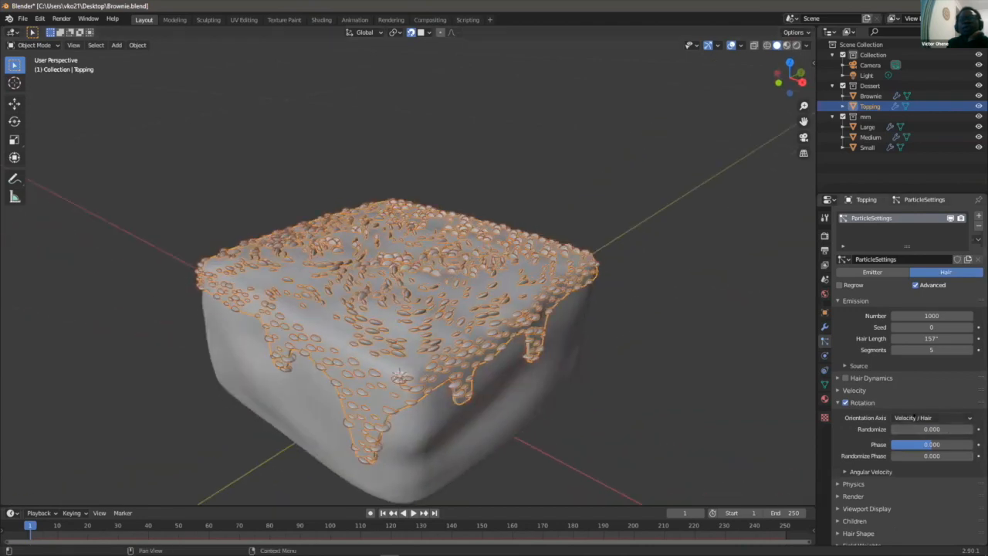
click(930, 417)
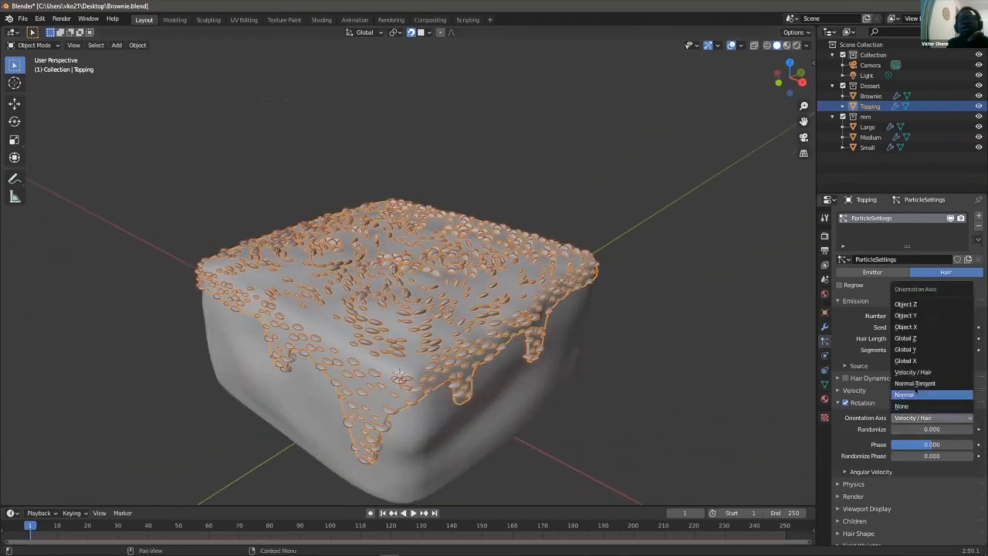
click(915, 393)
mouse_move(463, 301)
middle_down()
mouse_move(447, 308)
mouse_move(480, 311)
mouse_move(466, 315)
middle_up()
scroll(487, 331, up, 1)
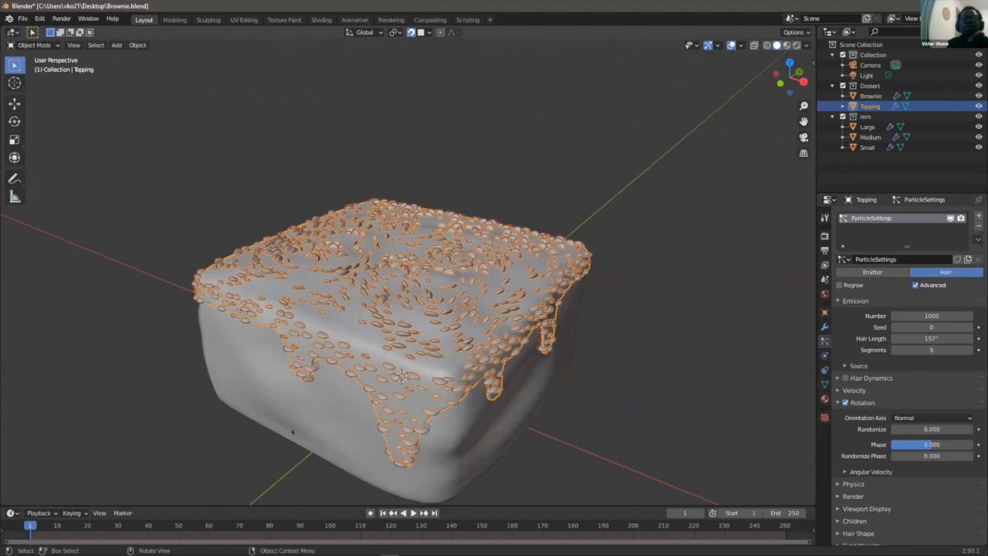
scroll(546, 217, down, 1)
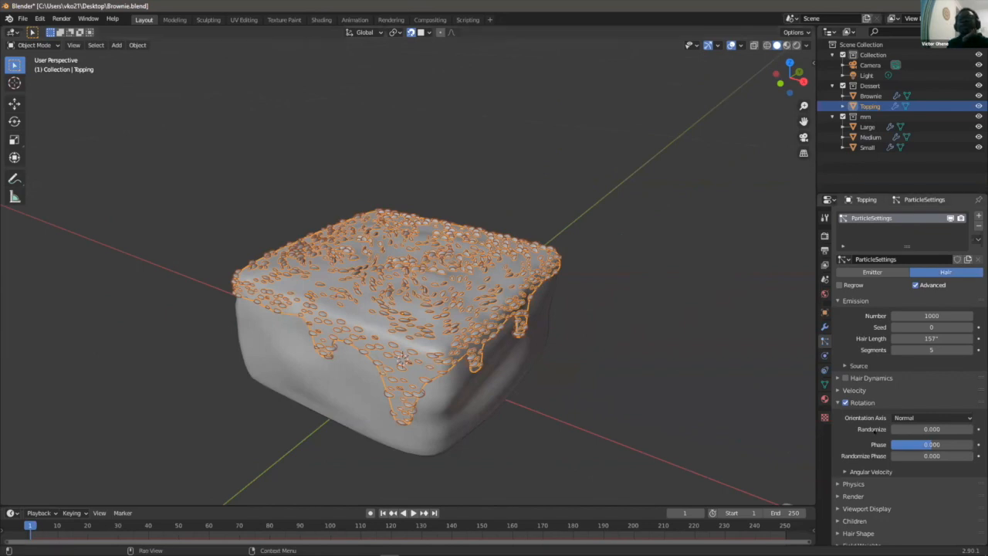
drag(891, 429, 905, 456)
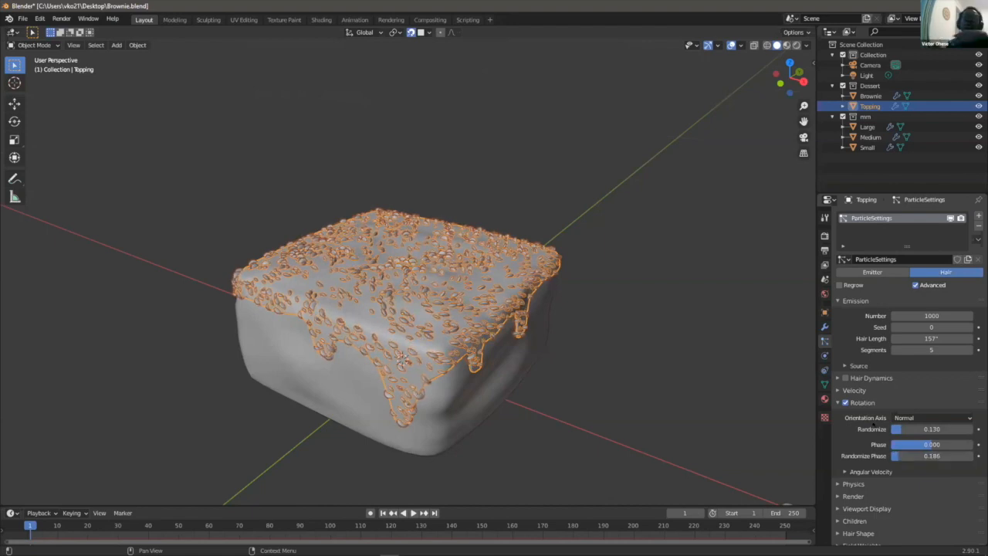
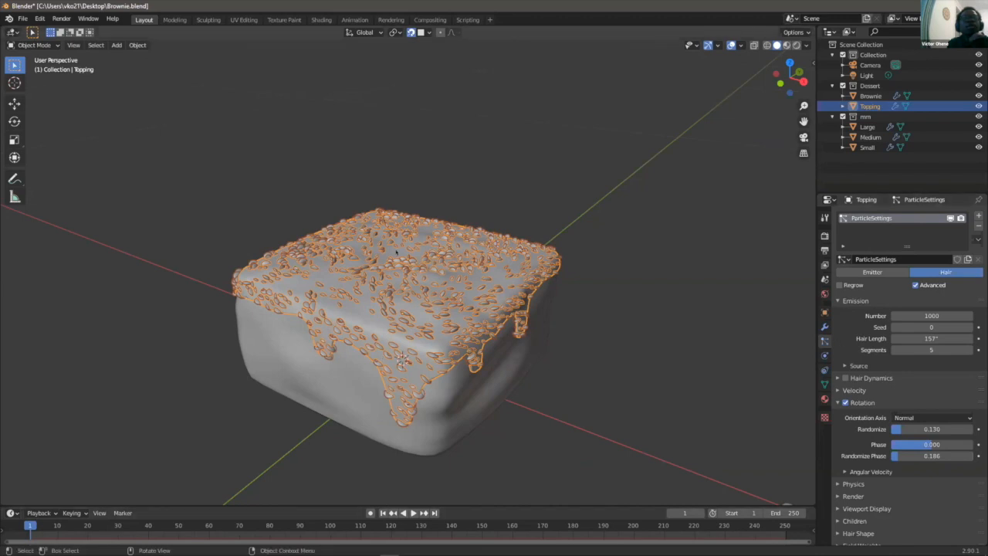
- Set the particle emission number to 200 and the seed to 17
scroll(397, 251, up, 2)
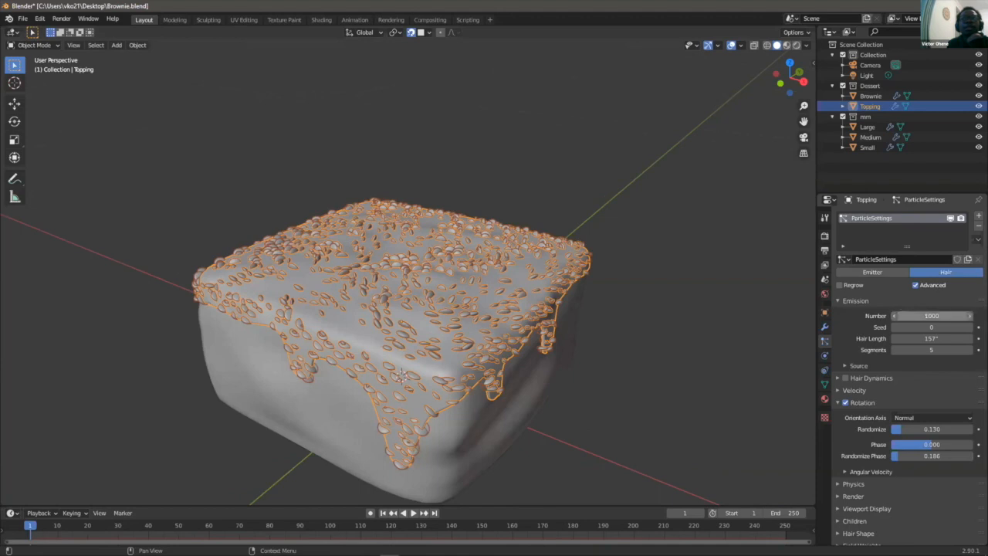
click(929, 315)
text(200)
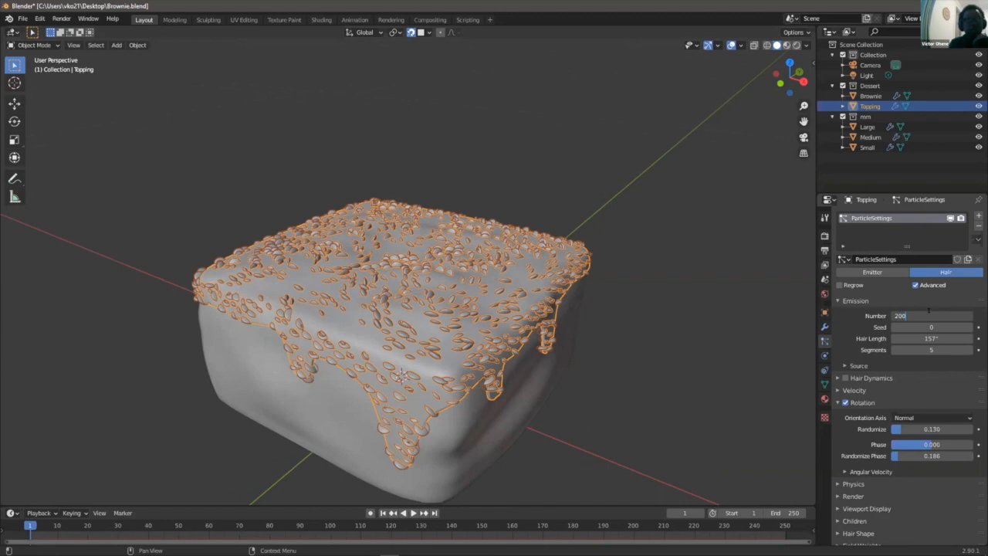
key(Tab)
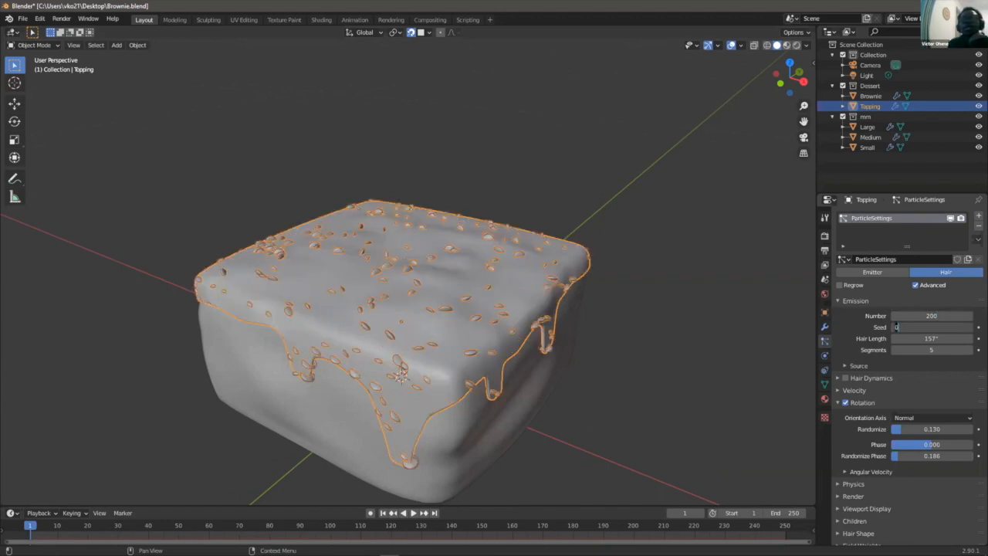
key(Return)
drag(932, 327, 955, 327)
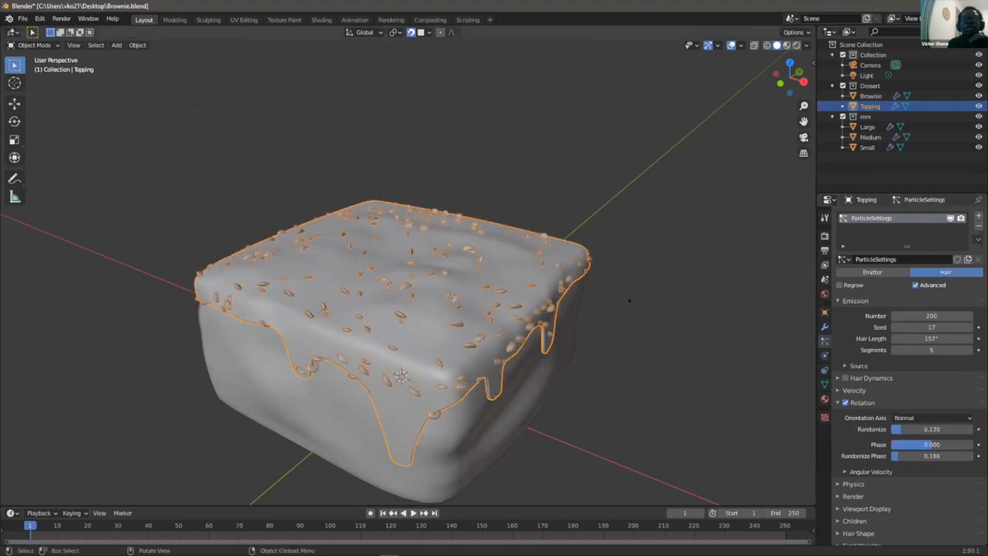
click(653, 304)
middle_drag(641, 293, 655, 307)
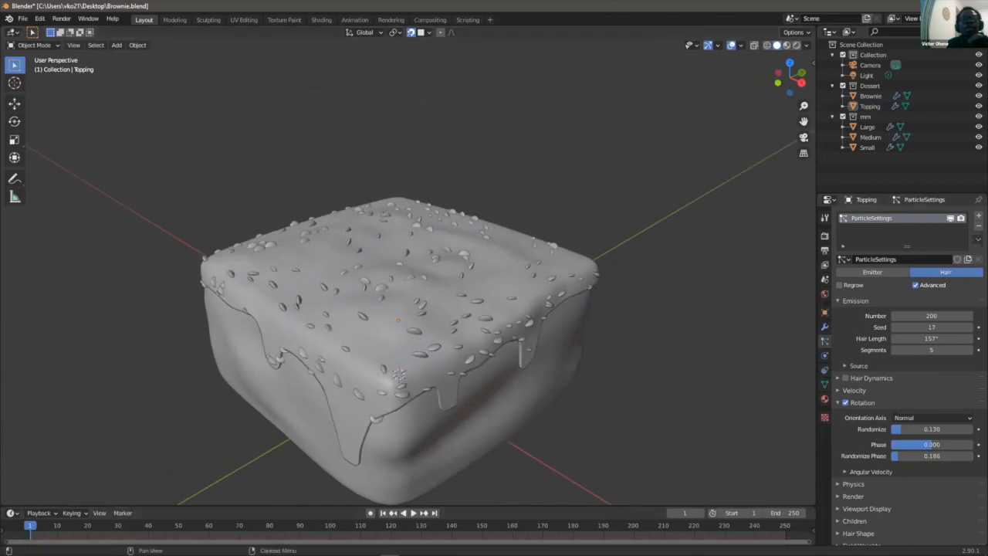
middle_drag(606, 324, 584, 359)
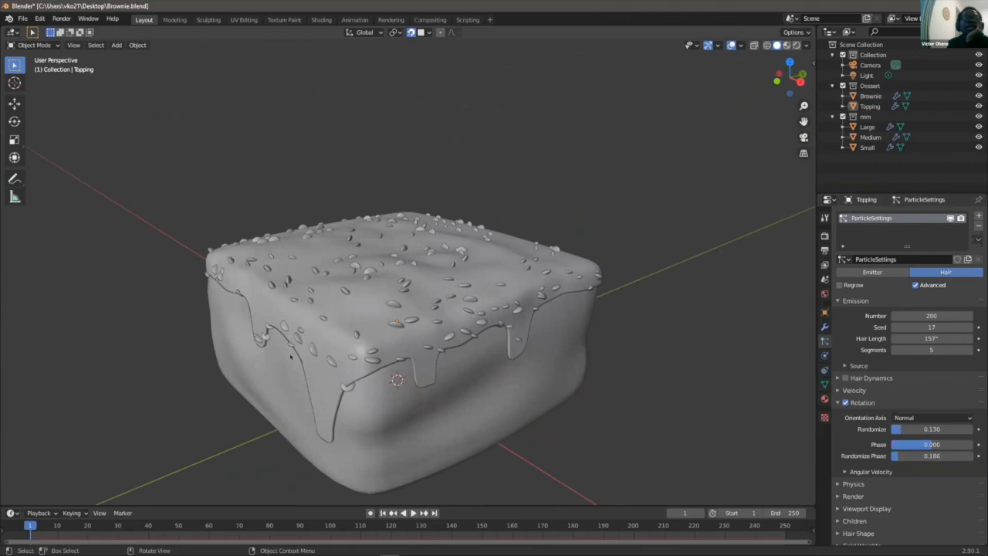
- Select the Topping object and switch it to Weight Paint mode
click(371, 332)
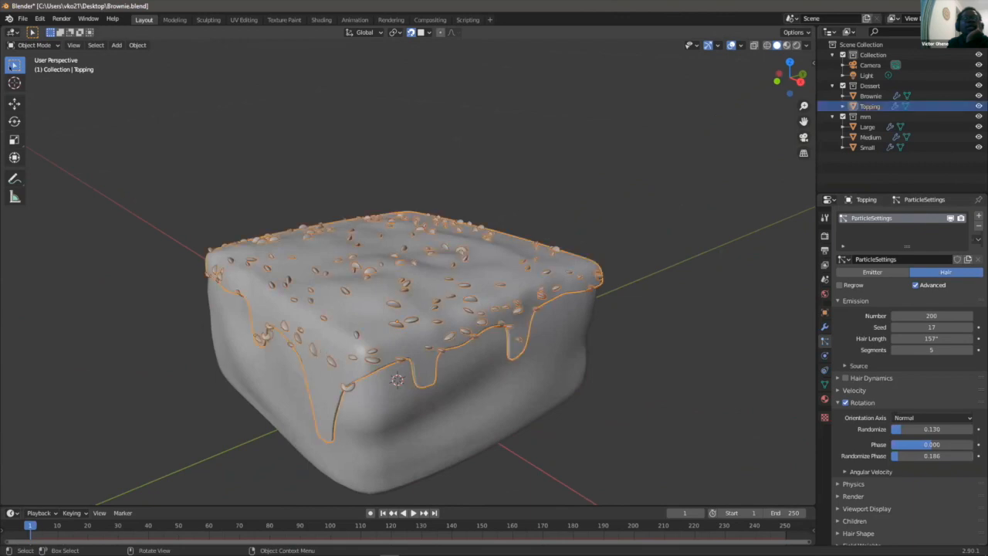
click(39, 45)
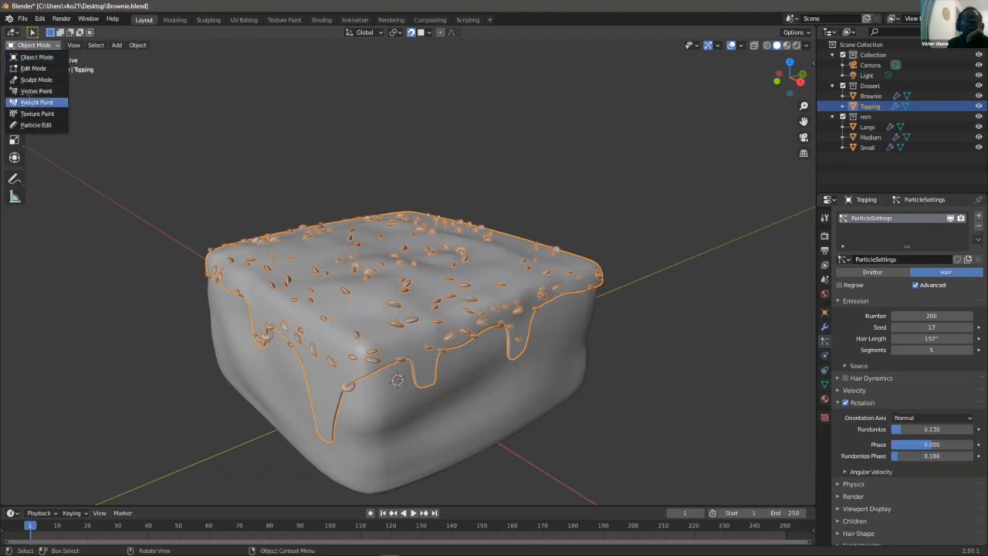
click(31, 102)
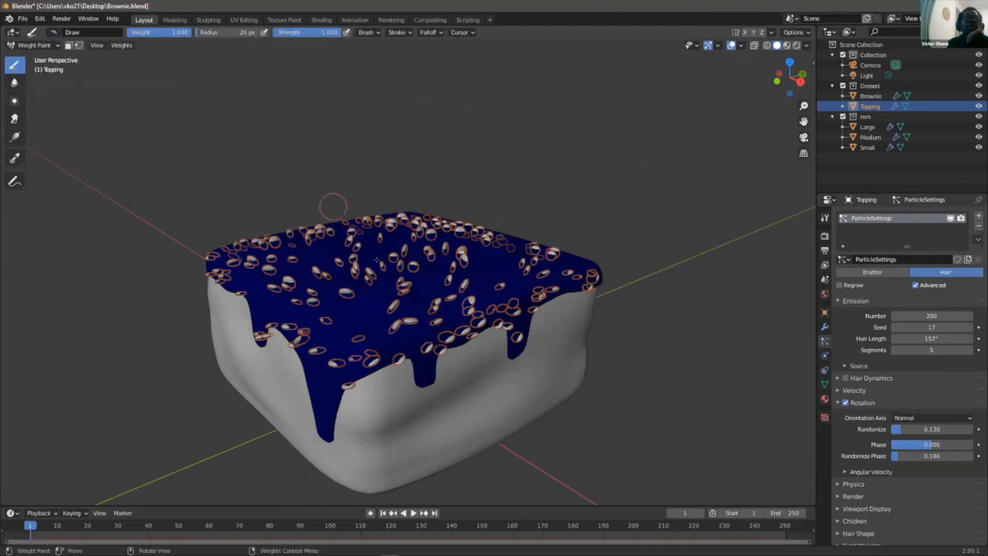
scroll(339, 290, up, 2)
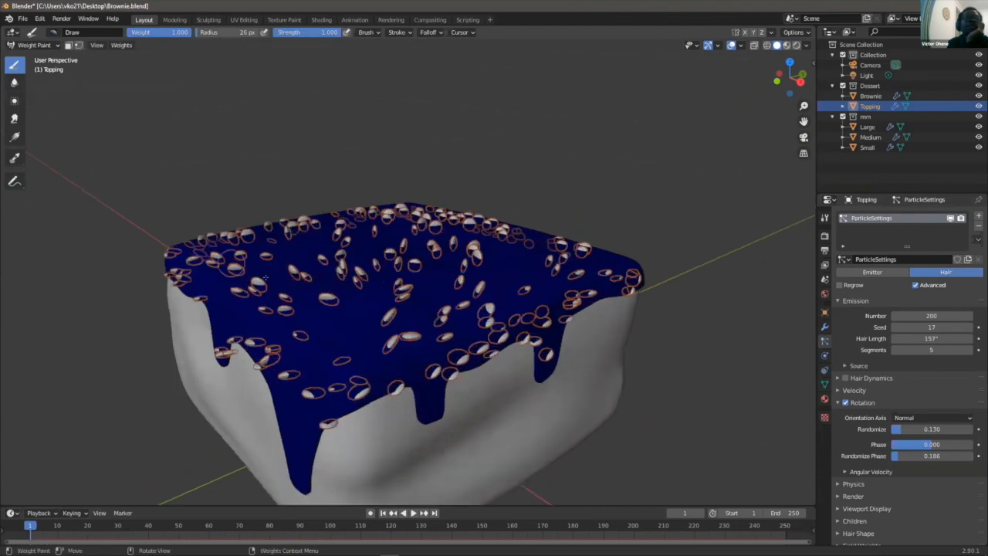
scroll(298, 302, down, 2)
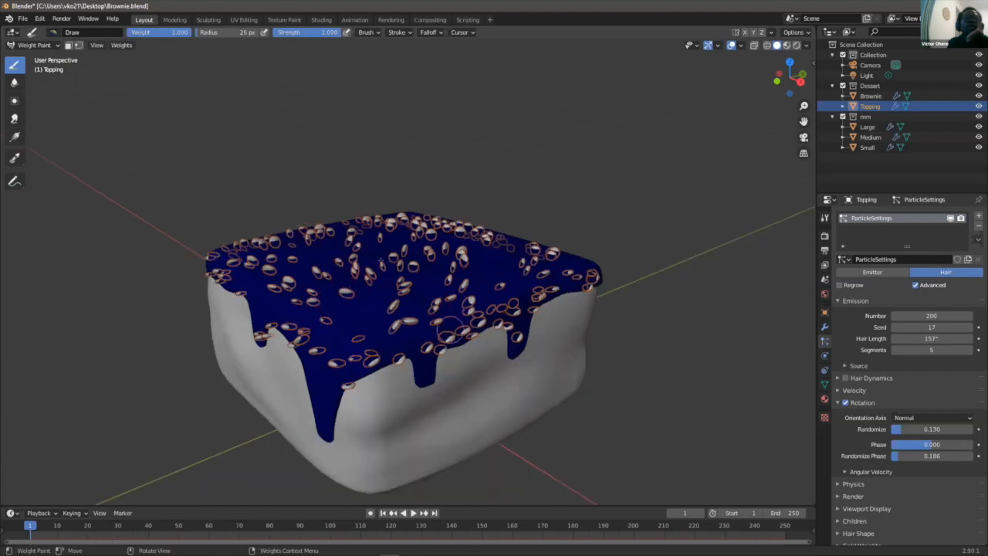
- Paint weight 1.000 over the middle of the topping's upper surface with the 26 px Draw brush
mouse_move(402, 249)
mouse_down()
mouse_move(374, 270)
mouse_move(385, 301)
mouse_move(420, 251)
mouse_move(355, 278)
mouse_move(309, 316)
mouse_move(301, 266)
mouse_move(349, 244)
mouse_move(405, 274)
mouse_move(343, 301)
mouse_move(365, 254)
mouse_move(340, 285)
mouse_move(337, 262)
mouse_move(325, 279)
mouse_up()
scroll(332, 282, up, 1)
middle_drag(332, 282, 354, 333)
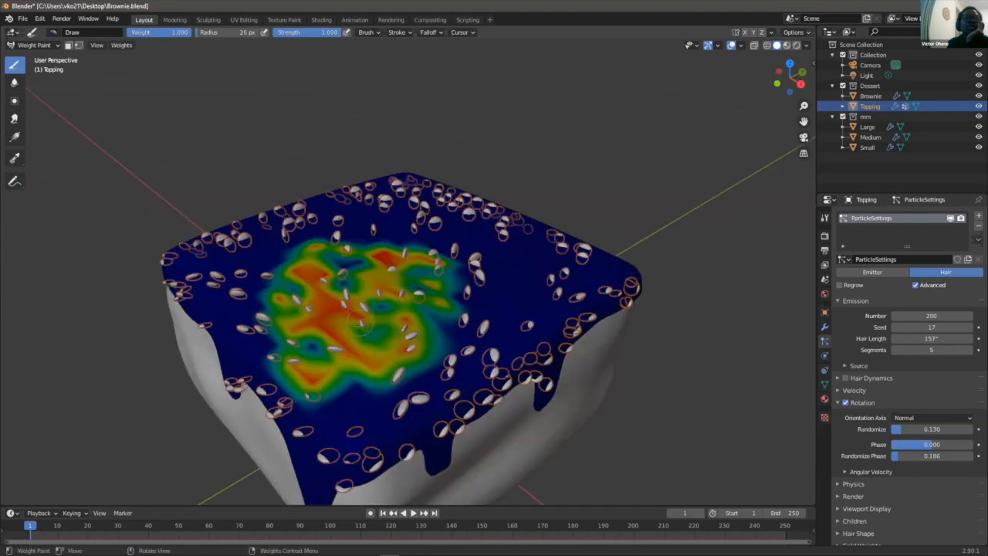
scroll(354, 333, up, 1)
click(338, 327)
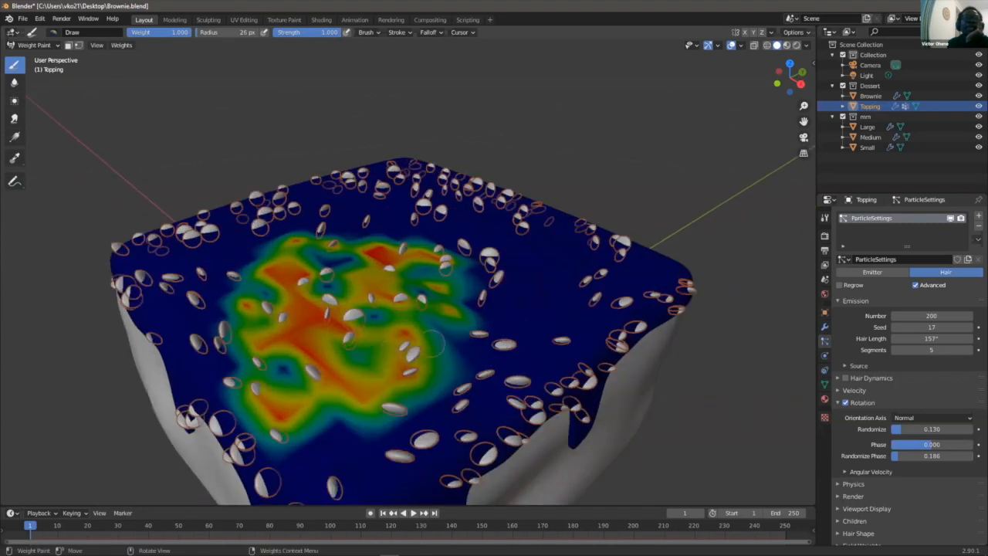
mouse_move(491, 309)
mouse_down()
mouse_move(518, 328)
mouse_move(485, 307)
mouse_up()
- Enlarge the brush radius to 55 px and extend the painted weight across most of the topping's upper surface, leaving the edges and drips unpainted
key(bracketright)
key(bracketright)
key(bracketright)
key(bracketright)
key(bracketright)
key(bracketright)
key(bracketright)
key(bracketright)
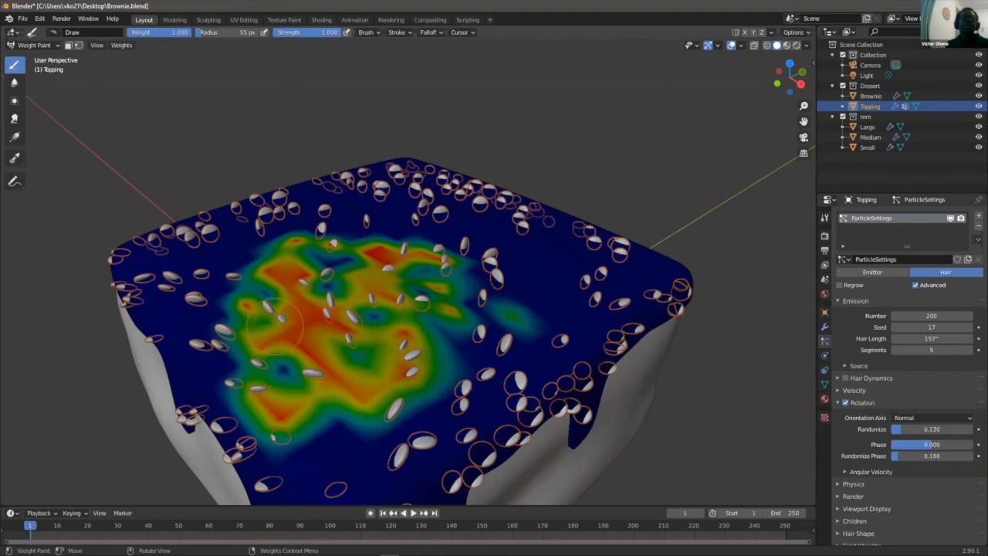
click(277, 319)
mouse_move(277, 316)
mouse_down()
mouse_move(249, 289)
mouse_move(222, 321)
mouse_up()
mouse_move(219, 332)
mouse_down()
mouse_move(231, 376)
mouse_move(251, 392)
mouse_move(287, 380)
mouse_move(393, 417)
mouse_move(471, 378)
mouse_move(498, 334)
mouse_move(529, 310)
mouse_move(494, 248)
mouse_move(409, 204)
mouse_move(312, 213)
mouse_move(262, 243)
mouse_move(247, 274)
mouse_up()
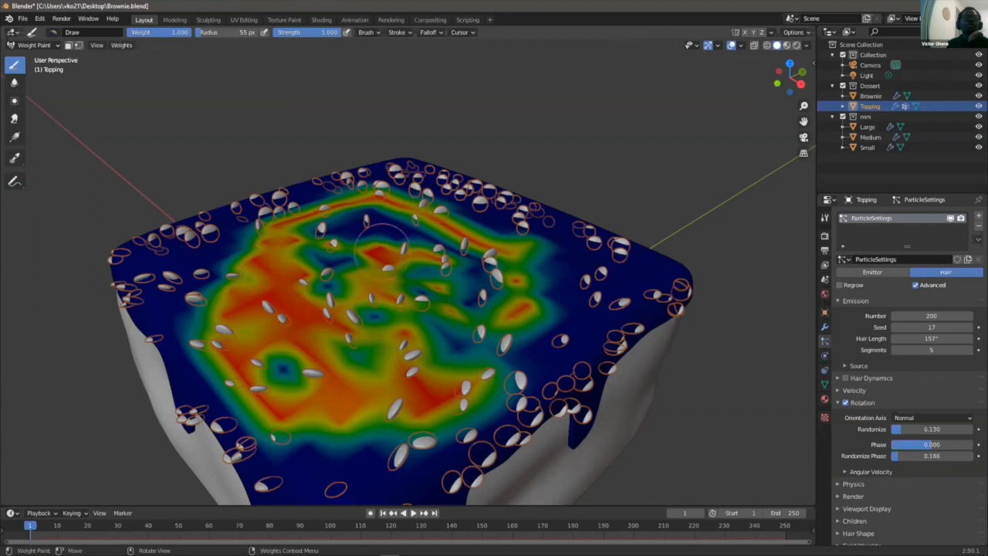
click(381, 251)
mouse_move(369, 209)
mouse_down()
mouse_move(278, 248)
mouse_move(193, 264)
mouse_move(207, 284)
mouse_move(297, 325)
mouse_move(563, 250)
mouse_move(579, 277)
mouse_move(555, 232)
mouse_move(494, 208)
mouse_move(573, 267)
mouse_move(605, 278)
mouse_move(444, 432)
mouse_move(351, 461)
mouse_move(344, 386)
mouse_move(411, 161)
mouse_up()
mouse_move(383, 234)
mouse_down()
mouse_move(362, 274)
mouse_move(434, 176)
mouse_move(410, 187)
mouse_up()
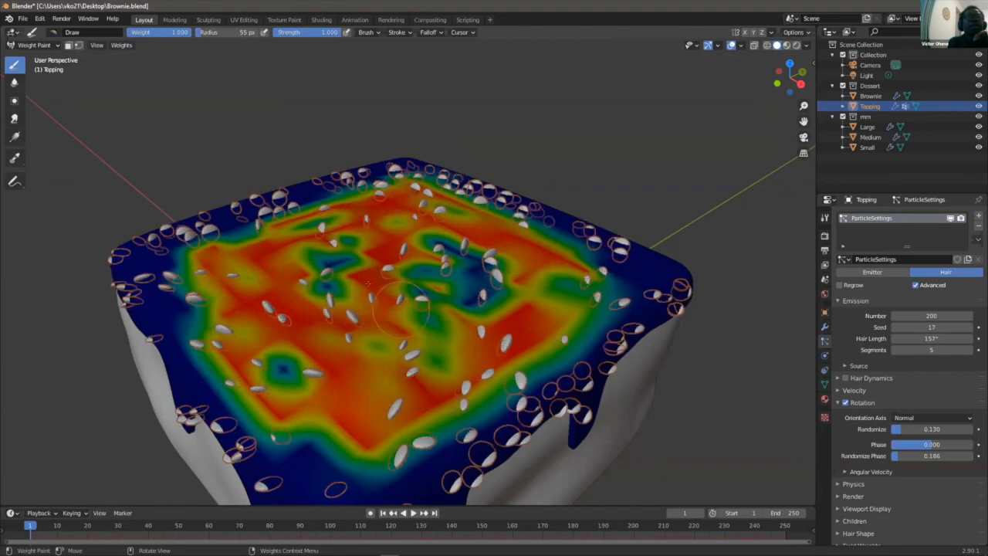
middle_drag(121, 166, 308, 232)
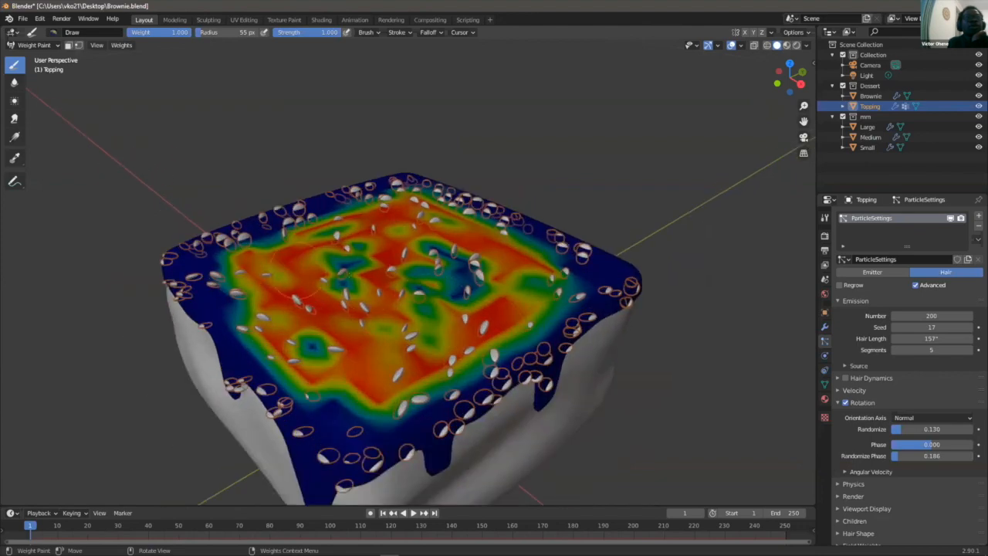
middle_drag(432, 328, 420, 390)
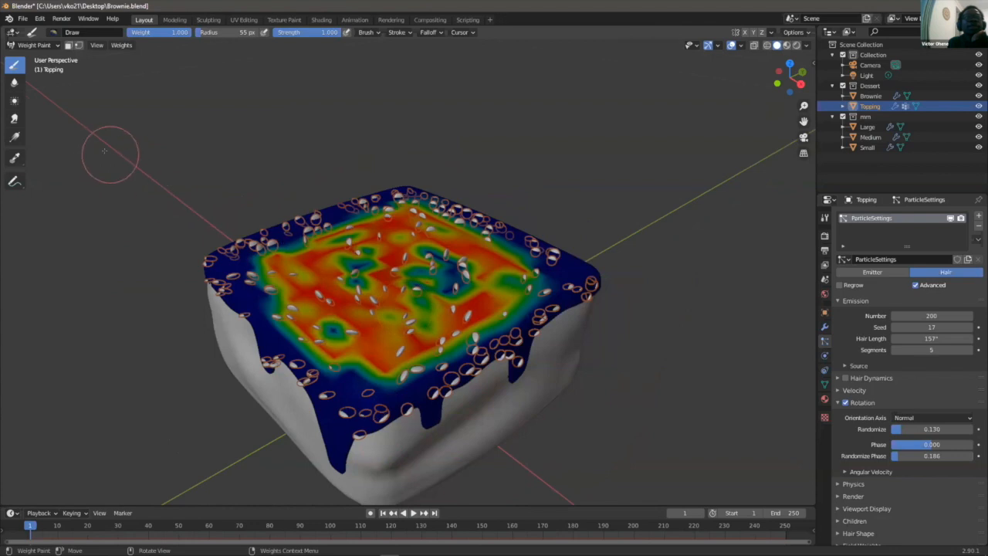
- Assign the painted vertex group named Group to the particle system's Density
click(848, 300)
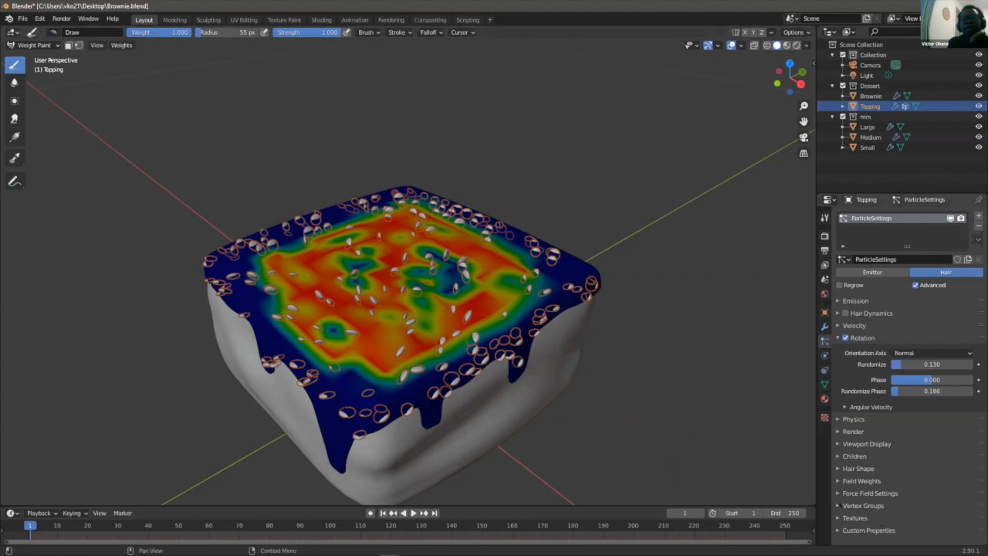
click(837, 505)
scroll(849, 494, down, 2)
click(895, 458)
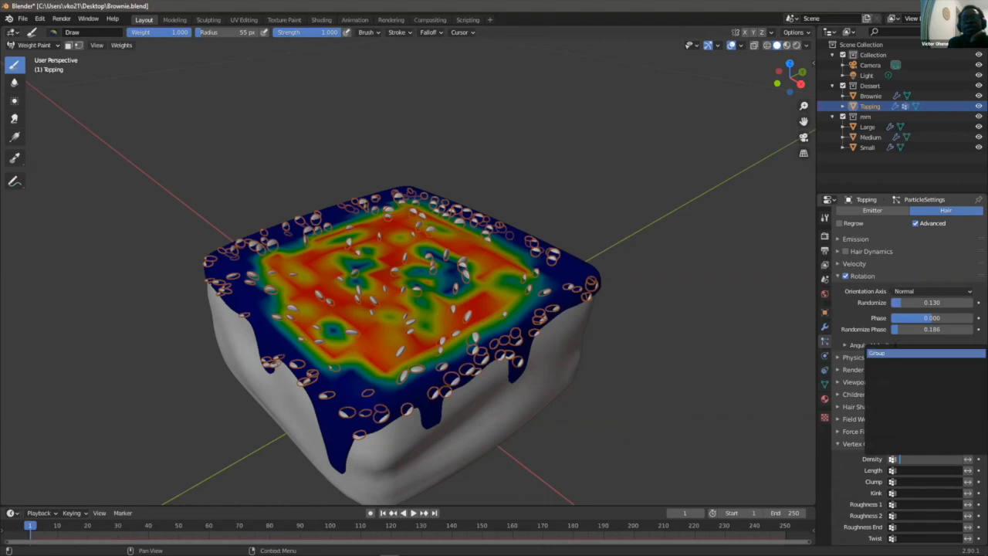
click(900, 352)
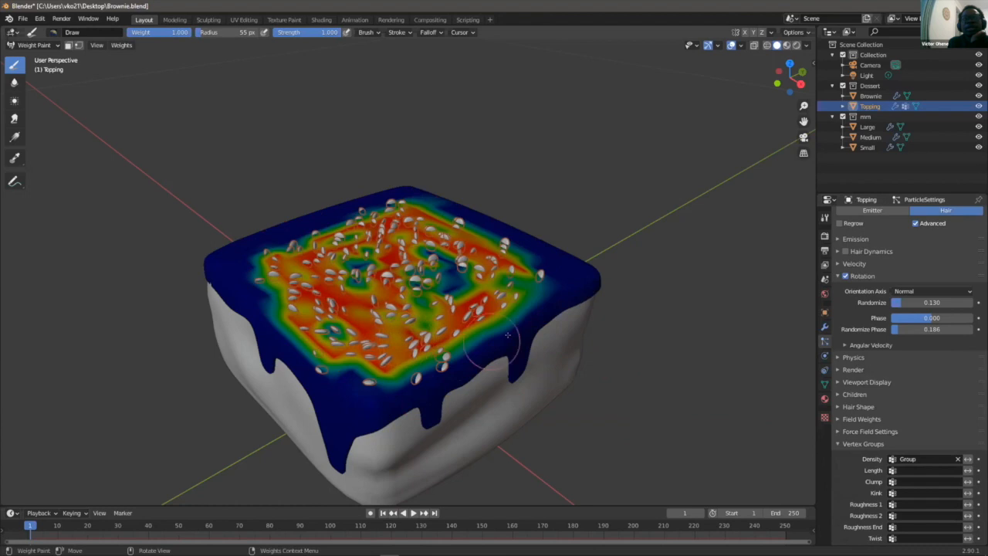
scroll(544, 284, up, 2)
scroll(574, 281, down, 2)
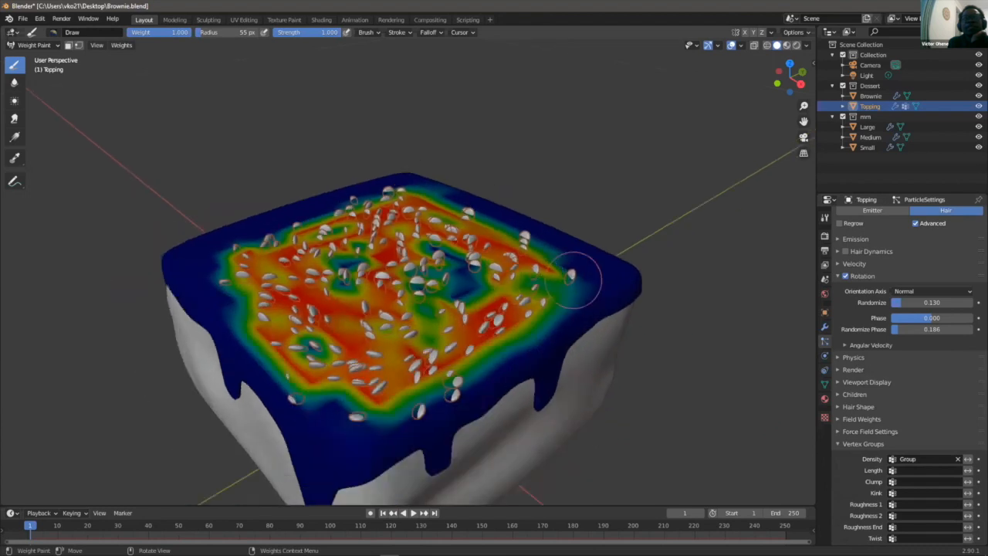
scroll(376, 369, up, 3)
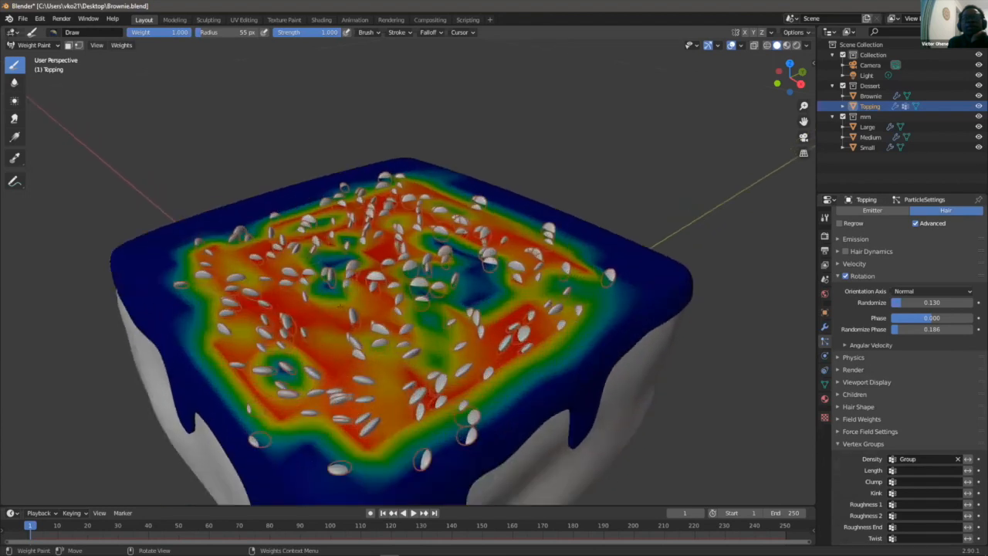
- Extend the painted weight toward the back-left edge of the topping's upper surface and return to Object Mode
mouse_move(375, 368)
middle_down()
mouse_move(378, 308)
mouse_move(379, 386)
mouse_move(266, 221)
middle_up()
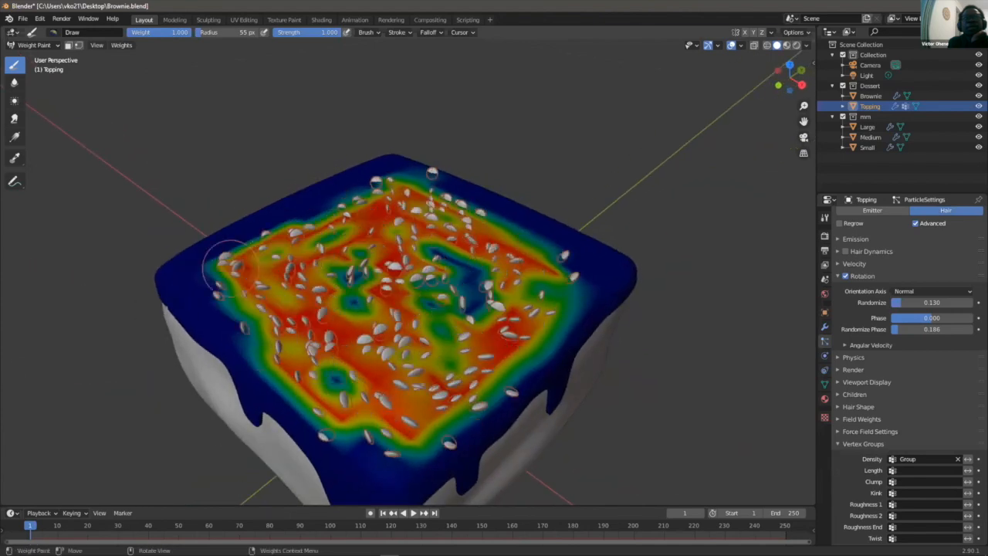
drag(298, 208, 365, 188)
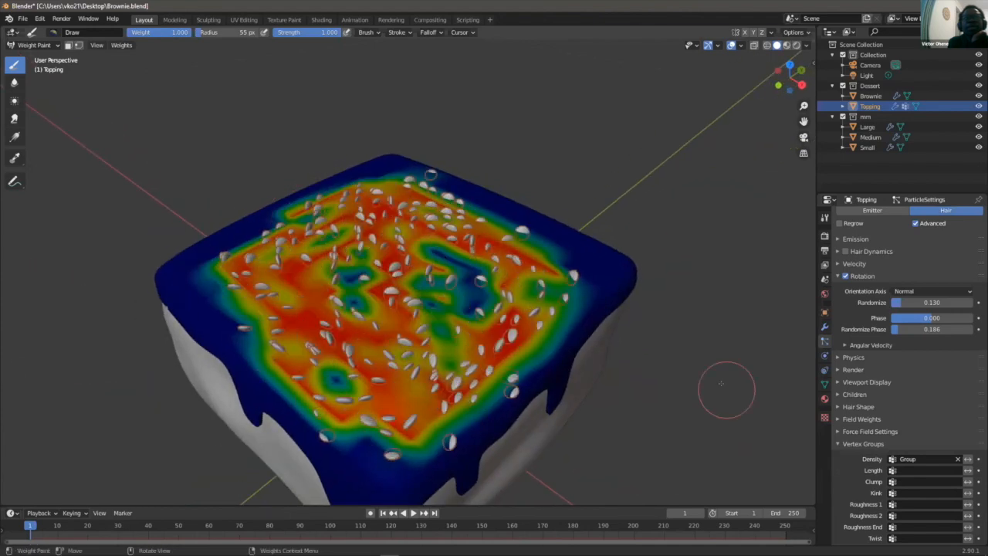
click(34, 45)
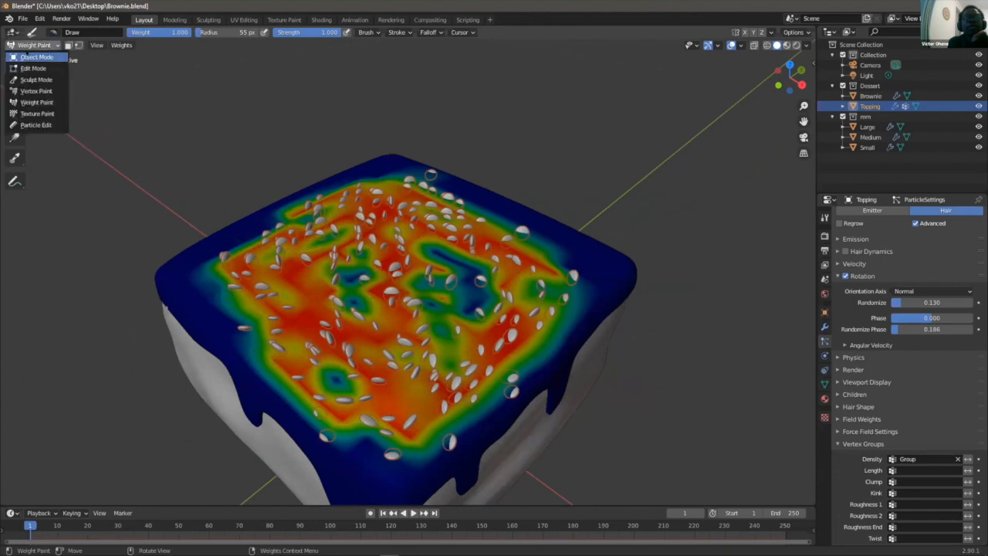
click(37, 57)
- Set the render Scale of the topping's hair particles to 0.250 and deselect the topping
scroll(626, 339, down, 1)
mouse_move(626, 339)
middle_down()
mouse_move(652, 294)
mouse_move(672, 347)
middle_up()
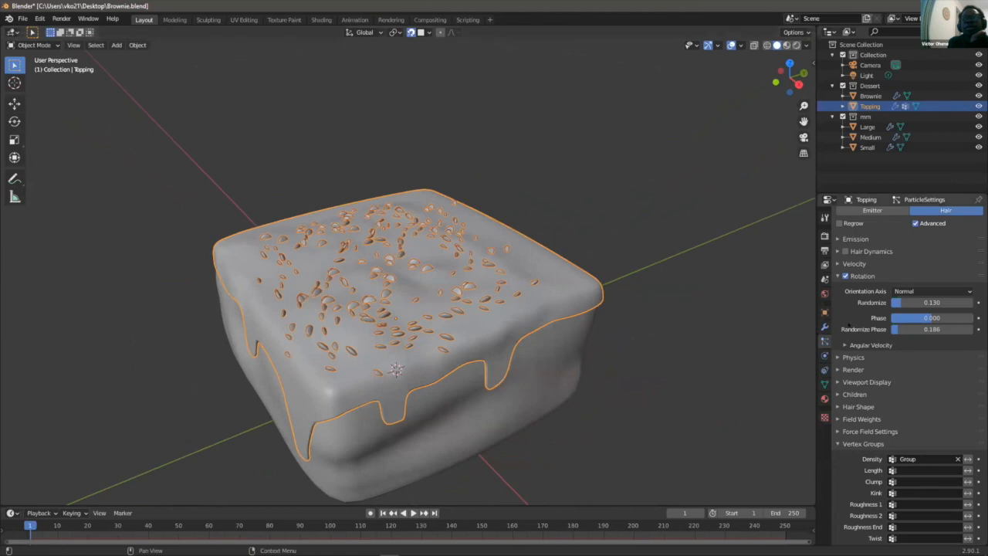
click(840, 276)
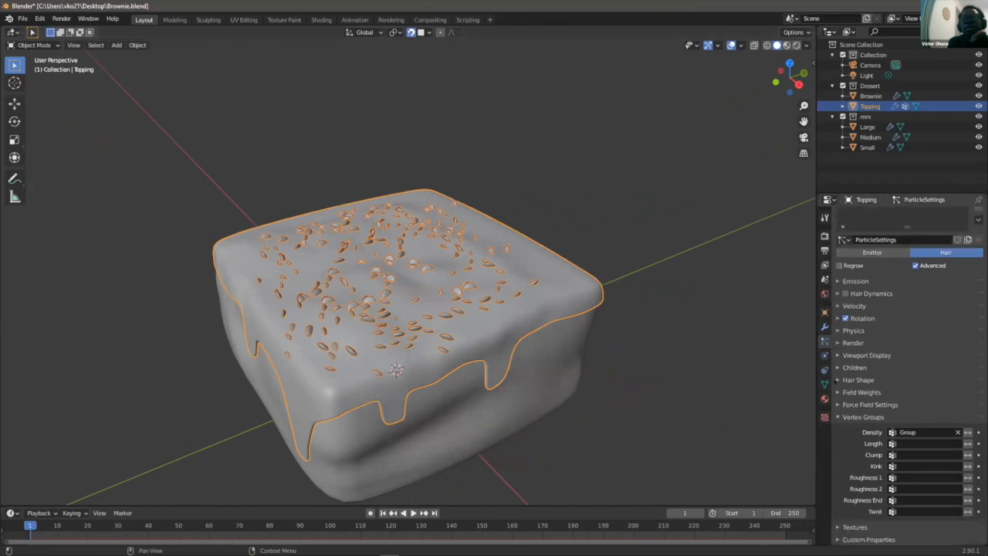
click(848, 342)
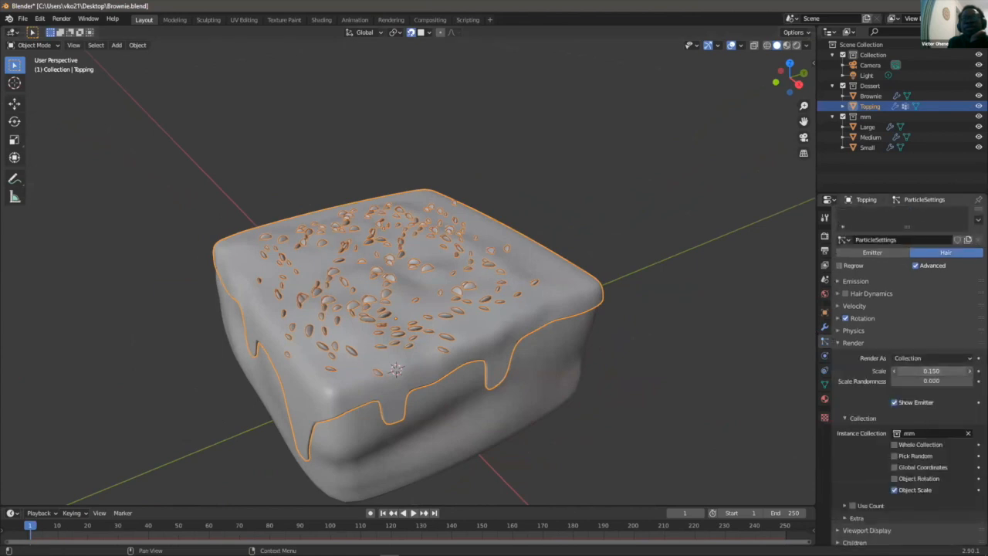
mouse_move(931, 371)
mouse_down()
mouse_move(920, 371)
mouse_move(945, 371)
mouse_up()
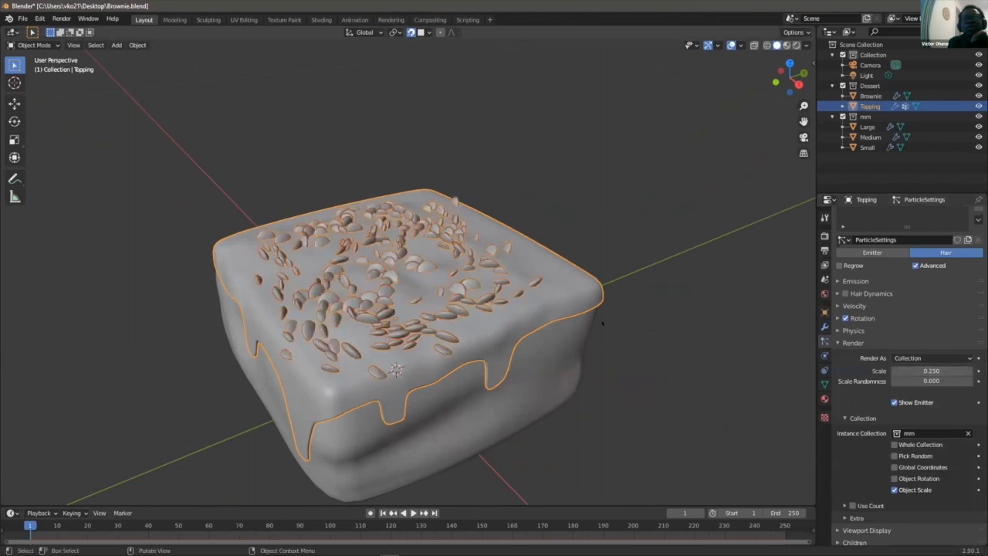
click(702, 349)
- Examine the size and distribution of the scattered candies on the topping from several angles and distances
middle_drag(702, 349, 417, 310)
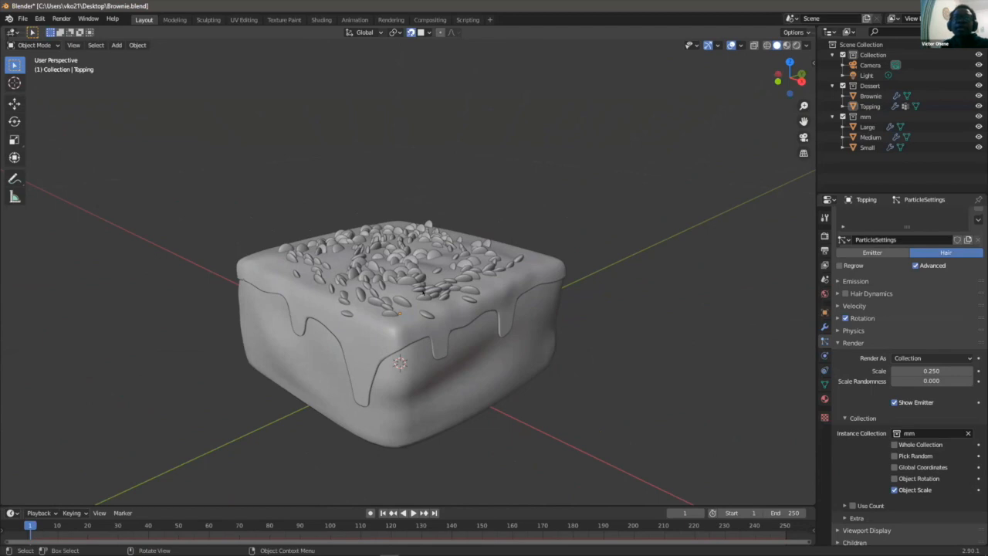
scroll(570, 374, down, 2)
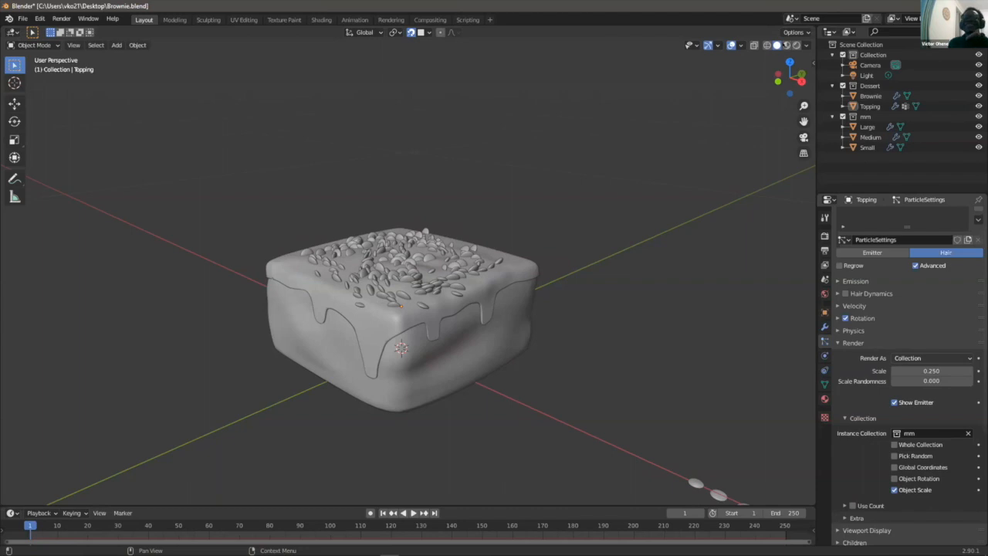
scroll(486, 280, up, 1)
mouse_move(486, 285)
middle_down()
mouse_move(489, 313)
mouse_move(486, 278)
middle_up()
scroll(486, 278, up, 1)
scroll(486, 276, down, 2)
scroll(486, 277, up, 2)
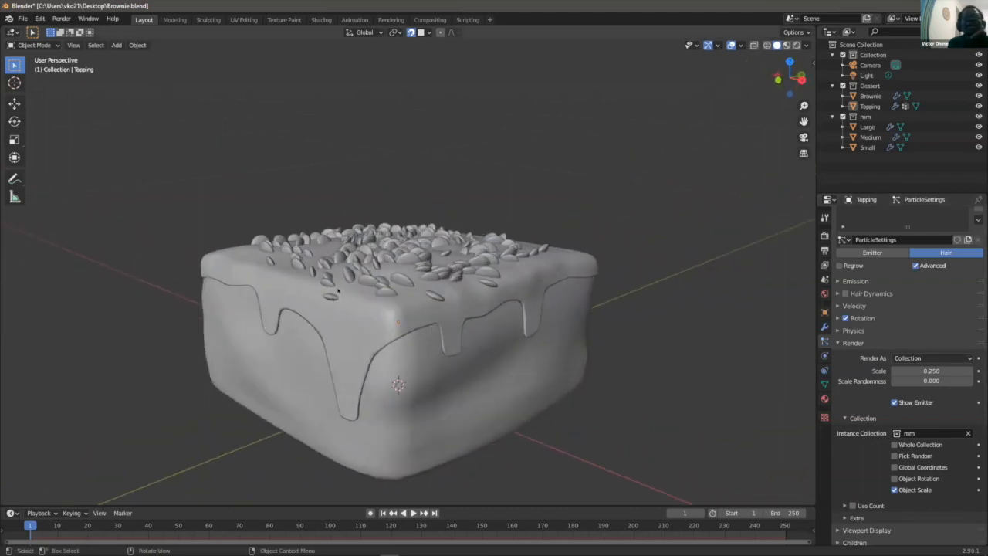
middle_drag(396, 275, 405, 294)
scroll(404, 294, down, 2)
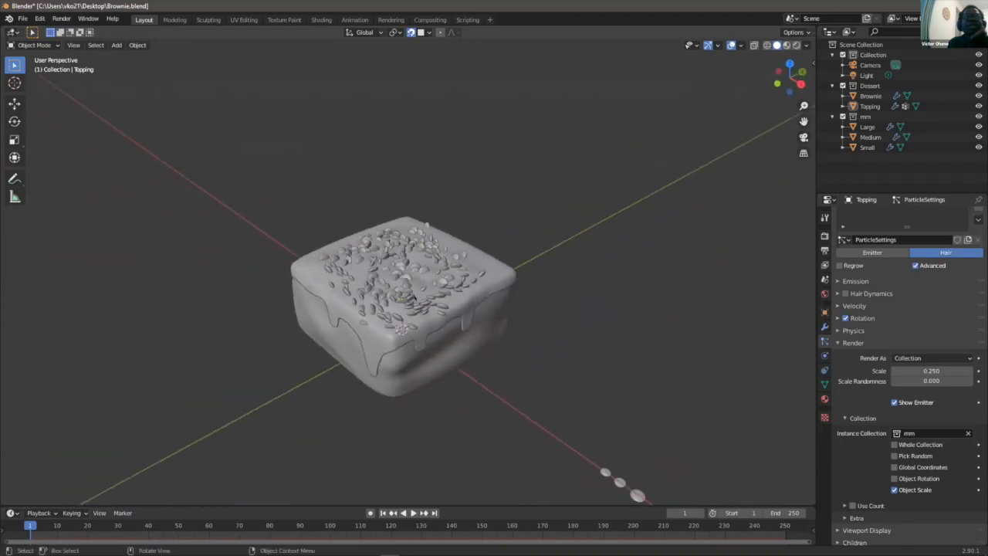
scroll(388, 278, up, 3)
scroll(547, 417, down, 4)
scroll(568, 437, up, 1)
- Select the Small candy and give it a new material
click(602, 470)
middle_drag(595, 467, 776, 326)
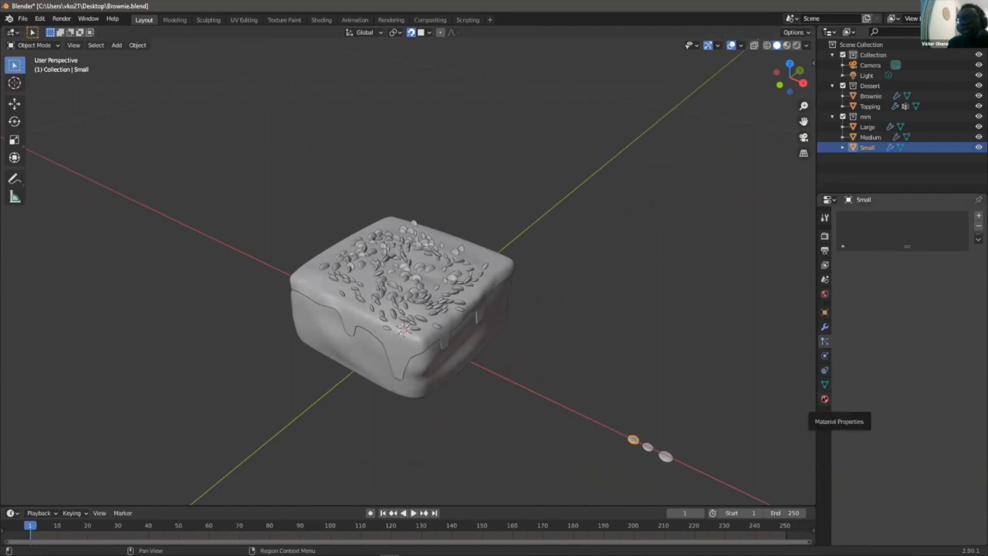
click(824, 399)
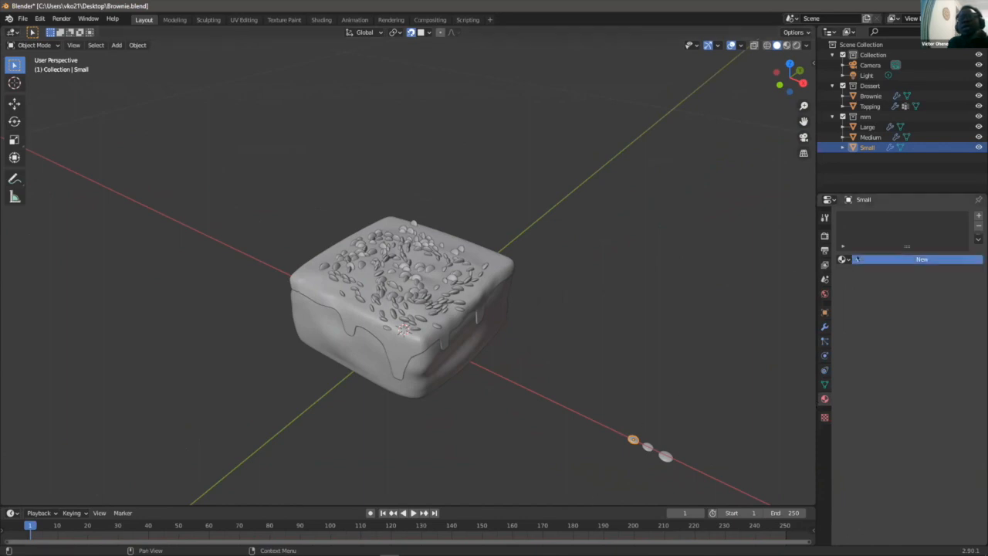
click(882, 258)
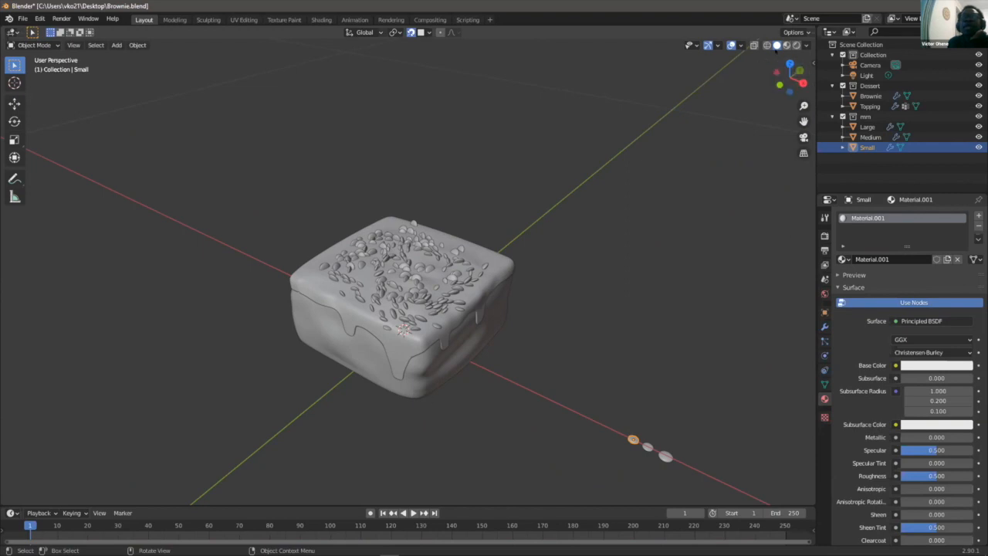
- Compare the scene in Material Preview and Rendered shading, leaving the viewport in Rendered shading
click(786, 45)
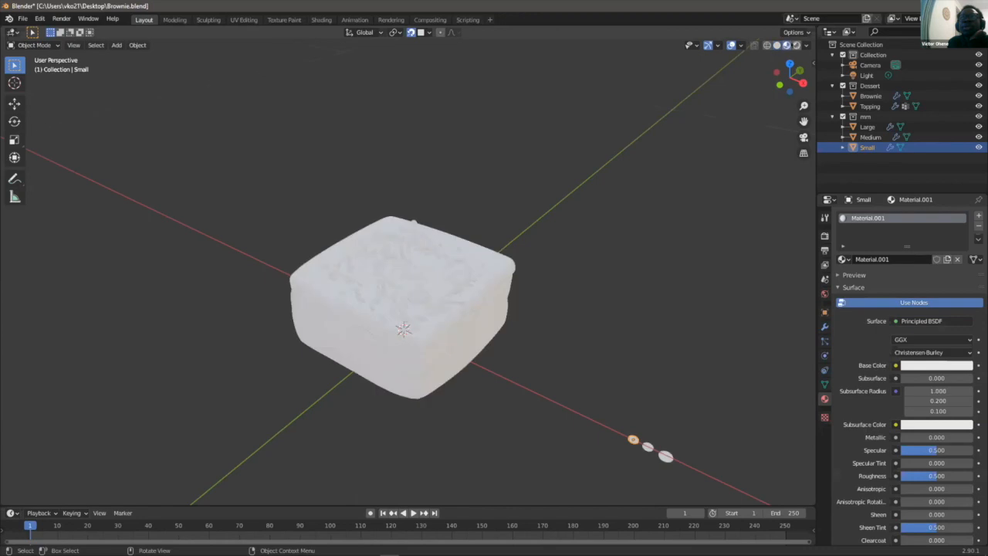
click(797, 45)
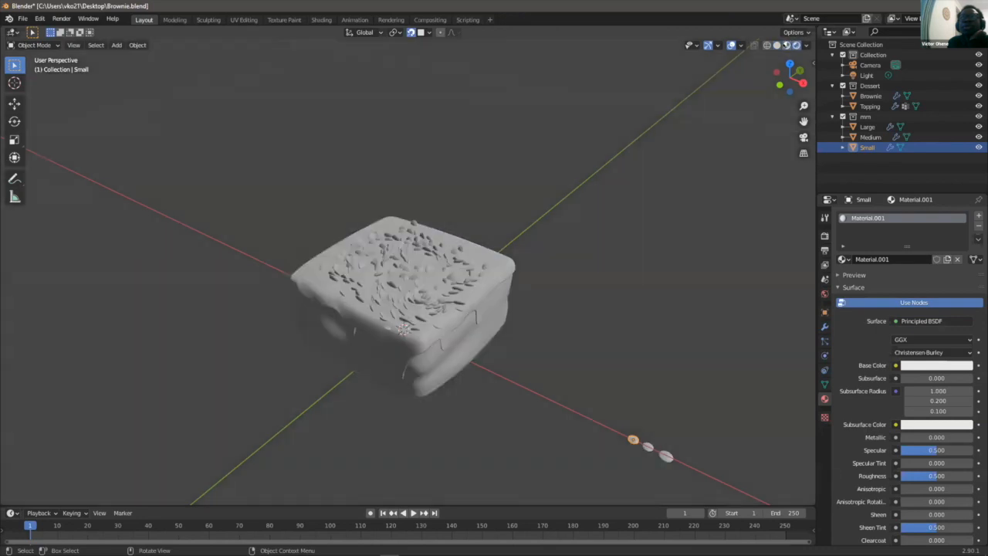
click(786, 45)
click(787, 45)
click(796, 46)
click(786, 45)
- Look through the Principled BSDF settings of the Small candy's material
scroll(375, 282, up, 2)
scroll(375, 283, down, 2)
scroll(923, 354, down, 6)
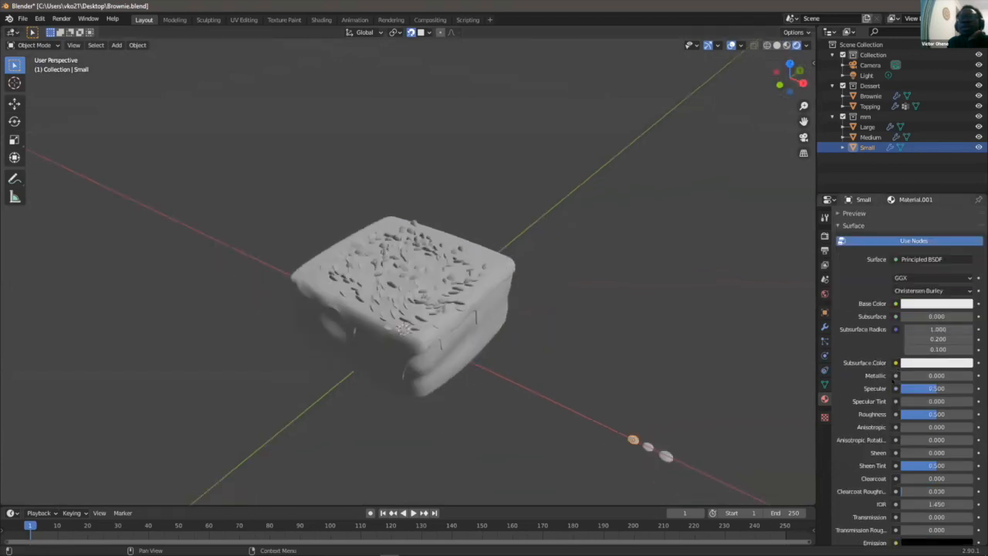
scroll(917, 449, up, 5)
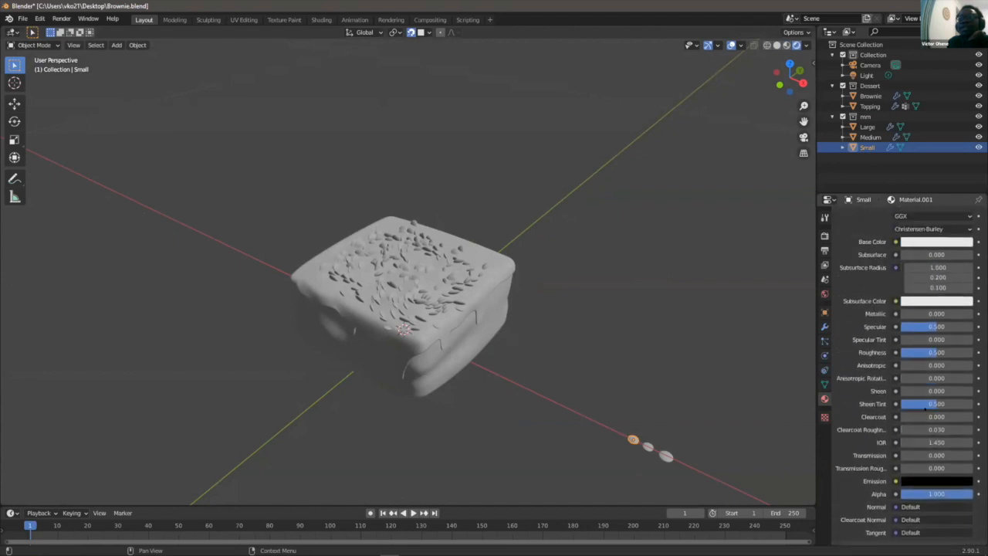
scroll(916, 455, down, 1)
scroll(916, 458, down, 2)
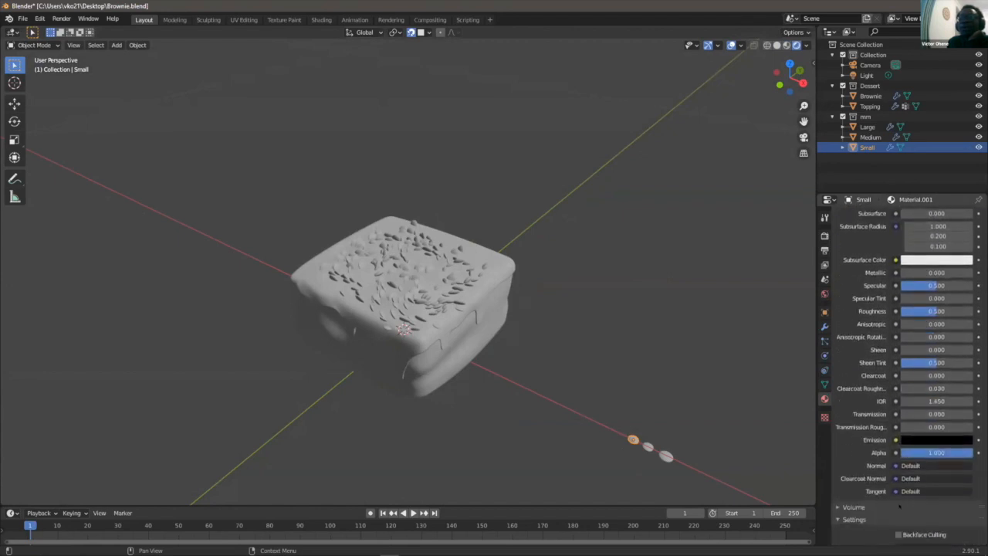
scroll(922, 455, up, 5)
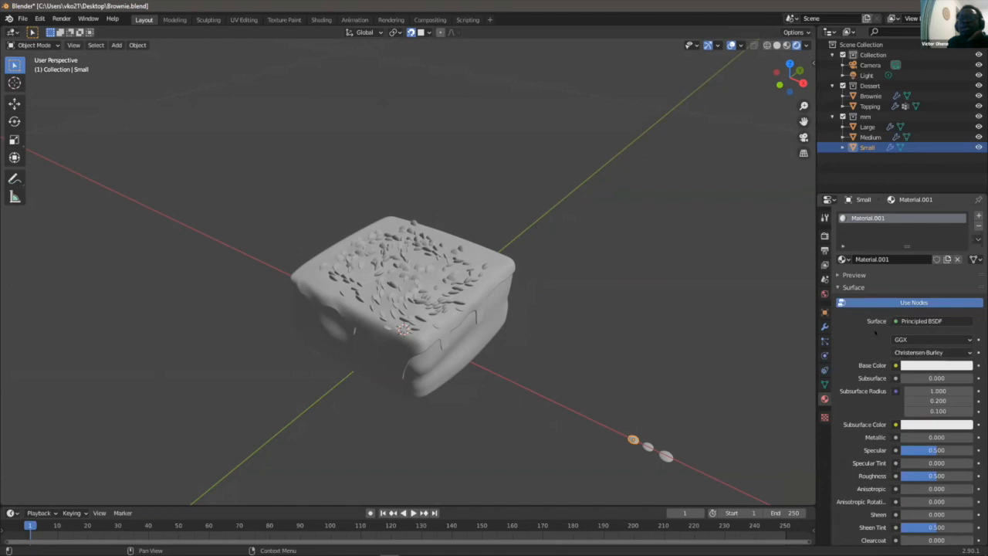
scroll(875, 334, down, 1)
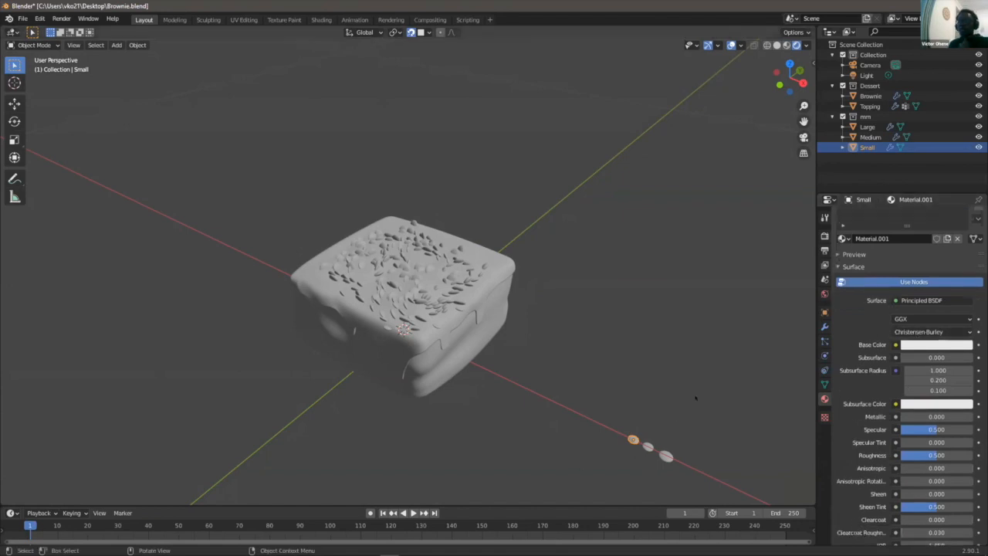
- Set the Base Color of the Small candy's material to a saturated red and deselect the candy
click(930, 345)
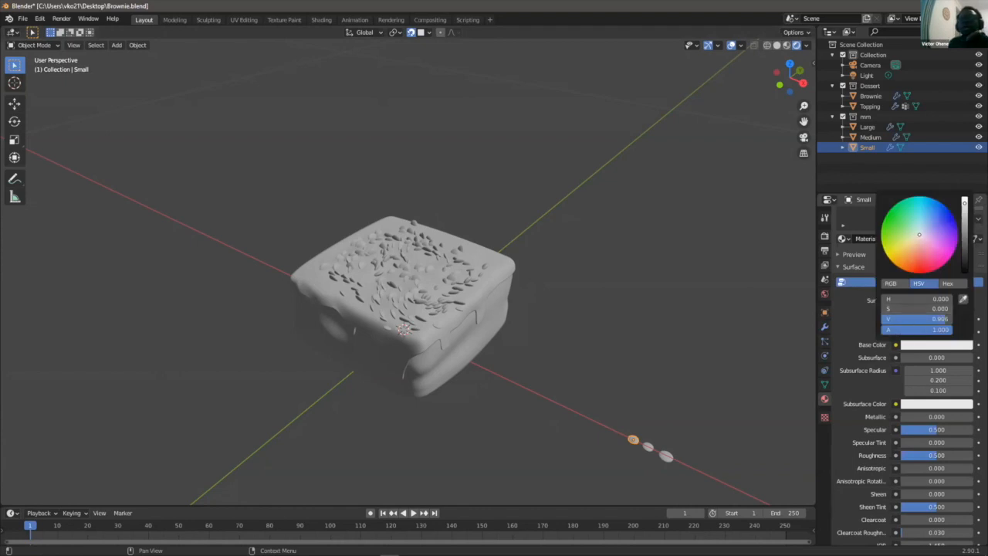
drag(918, 235, 919, 270)
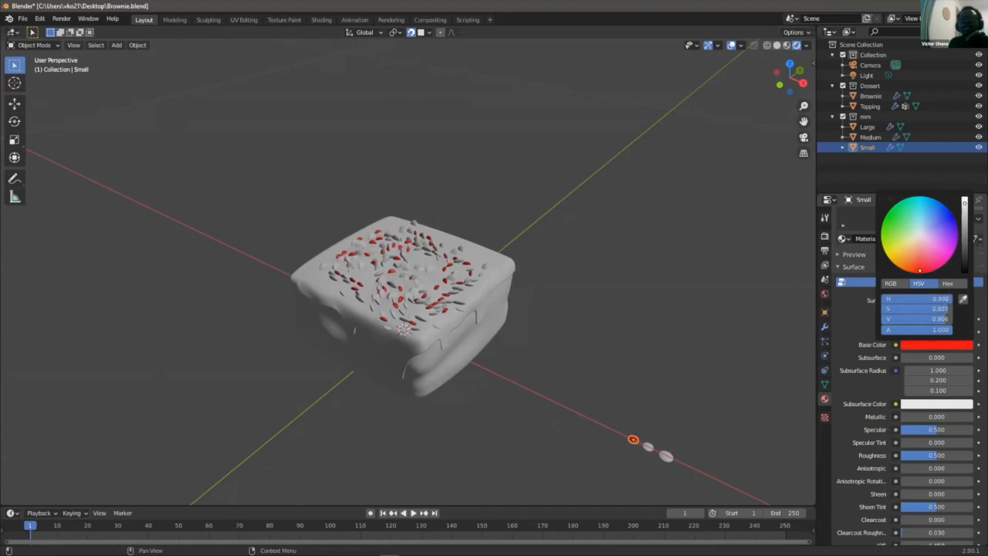
click(637, 301)
- Give the Medium candy a new material with a magenta-purple Base Color
middle_drag(637, 301, 627, 349)
middle_drag(621, 415, 531, 242)
scroll(677, 422, up, 1)
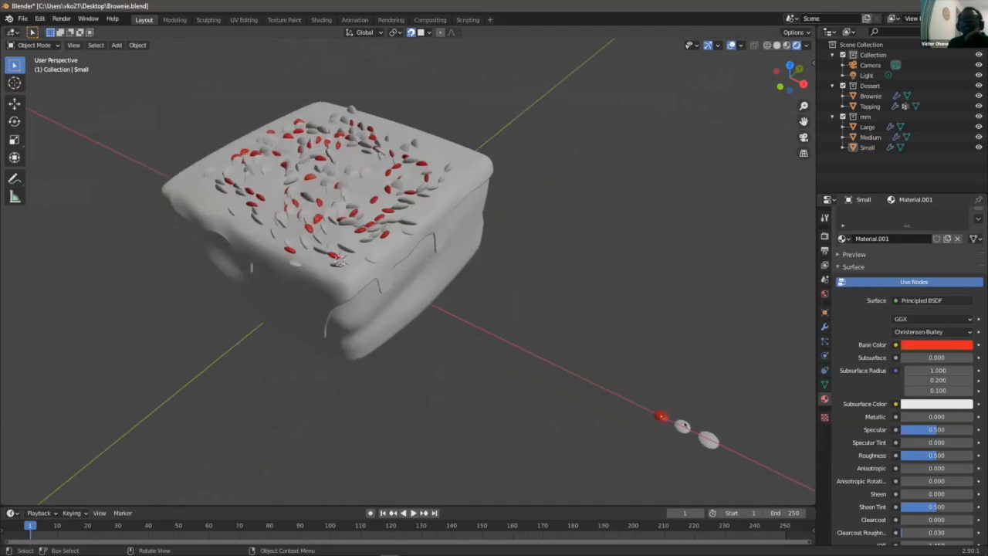
click(680, 425)
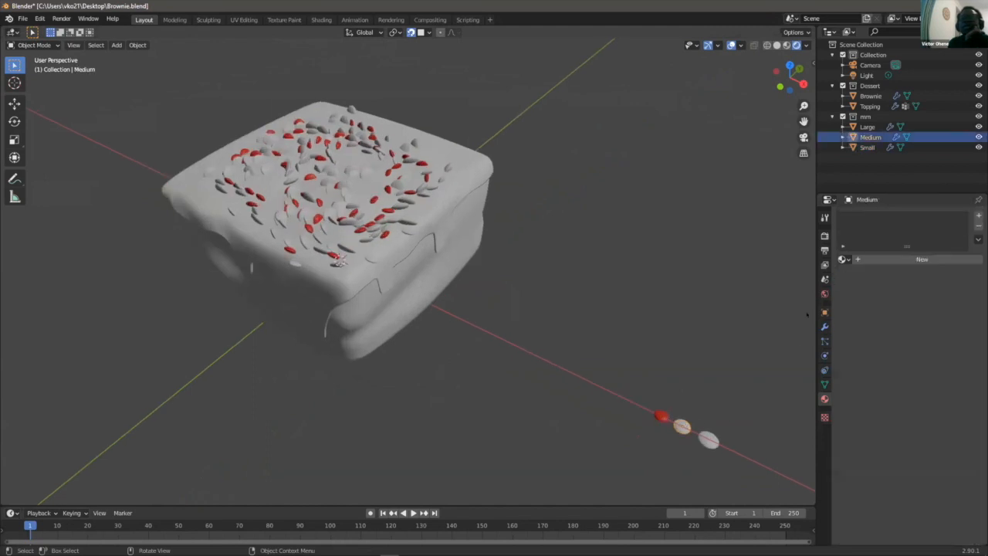
click(855, 260)
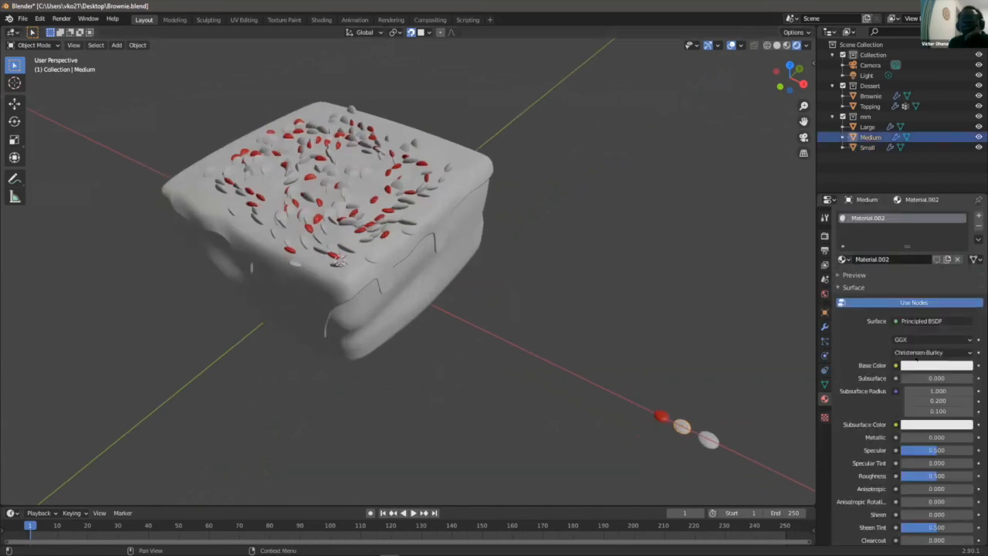
click(935, 364)
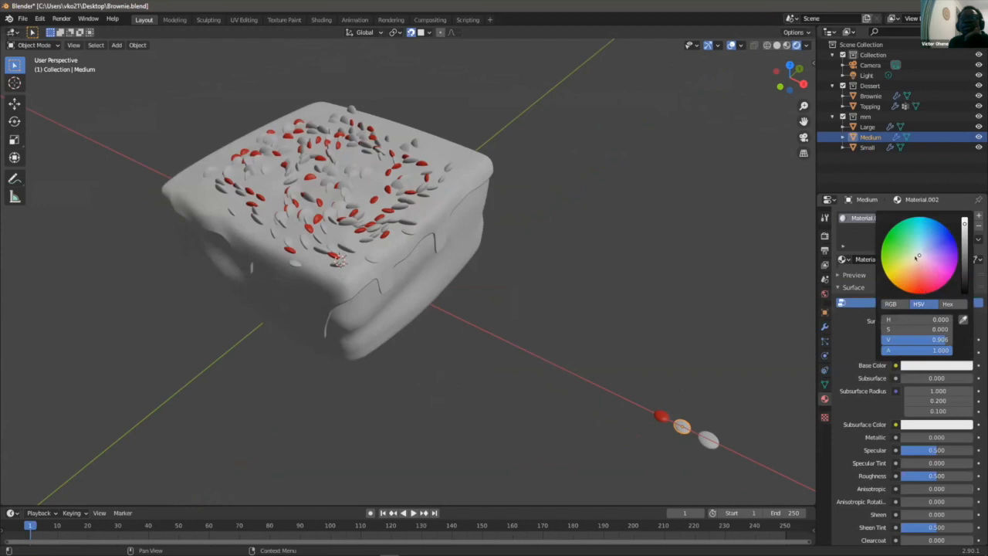
drag(917, 257, 942, 240)
- Give the Large candy a new material with a golden-yellow Base Color and deselect the candy
click(707, 439)
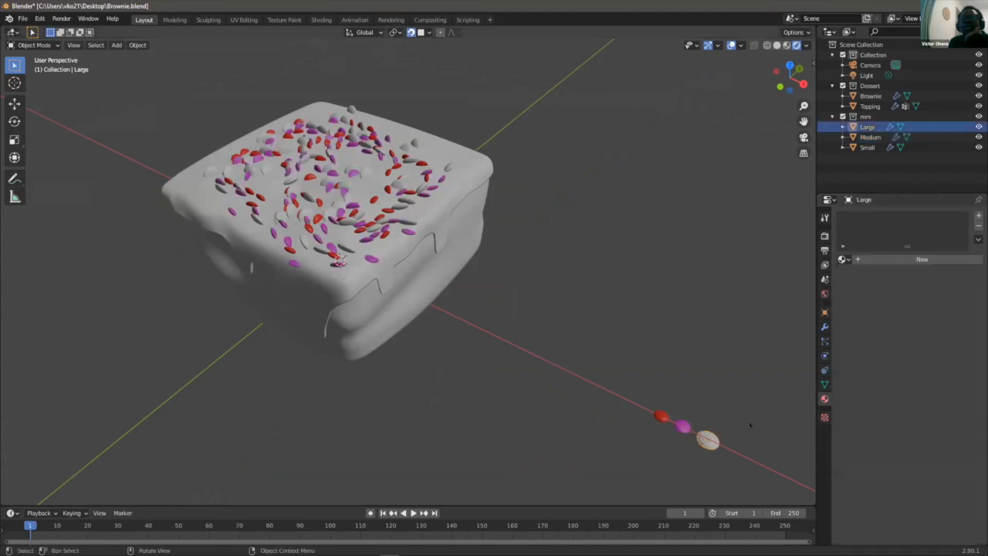
click(887, 260)
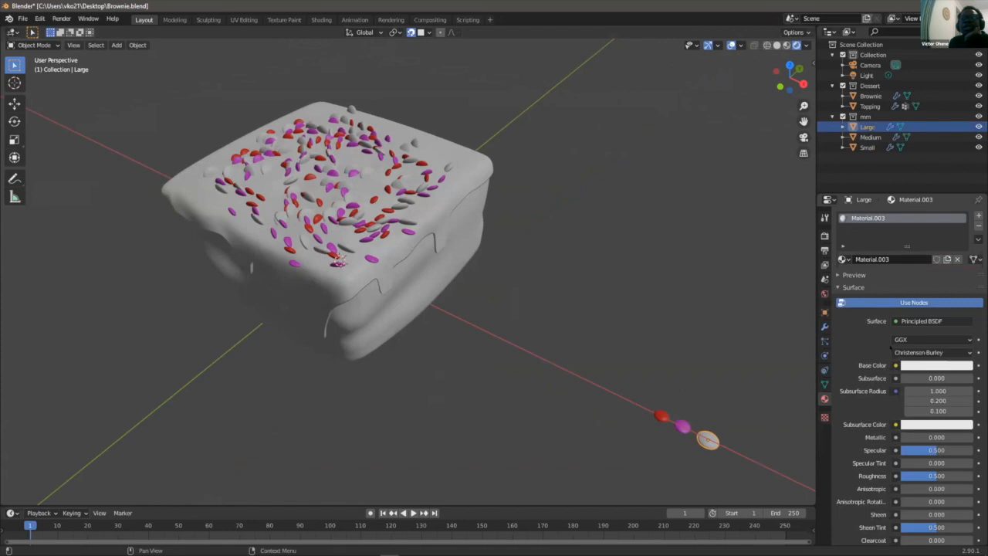
click(935, 365)
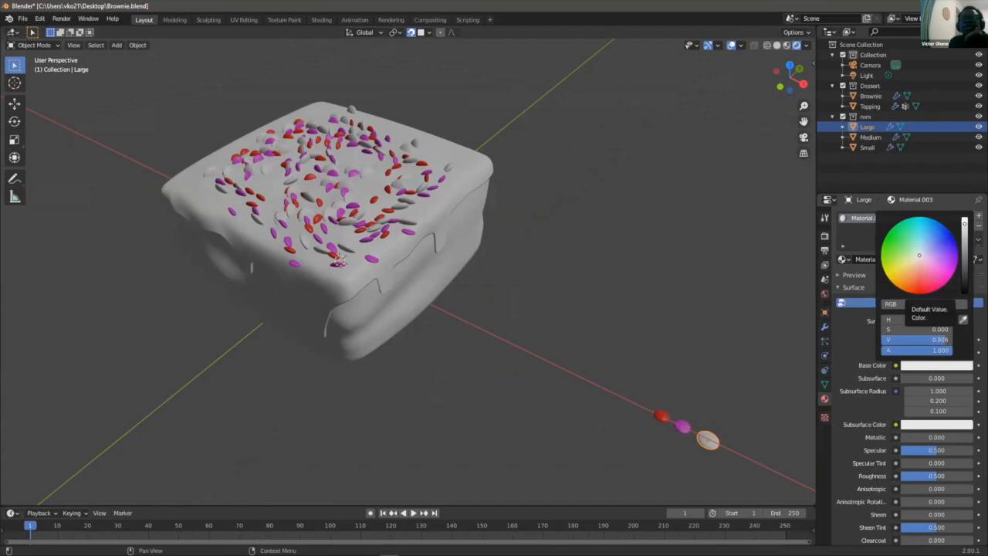
click(892, 282)
drag(892, 283, 891, 281)
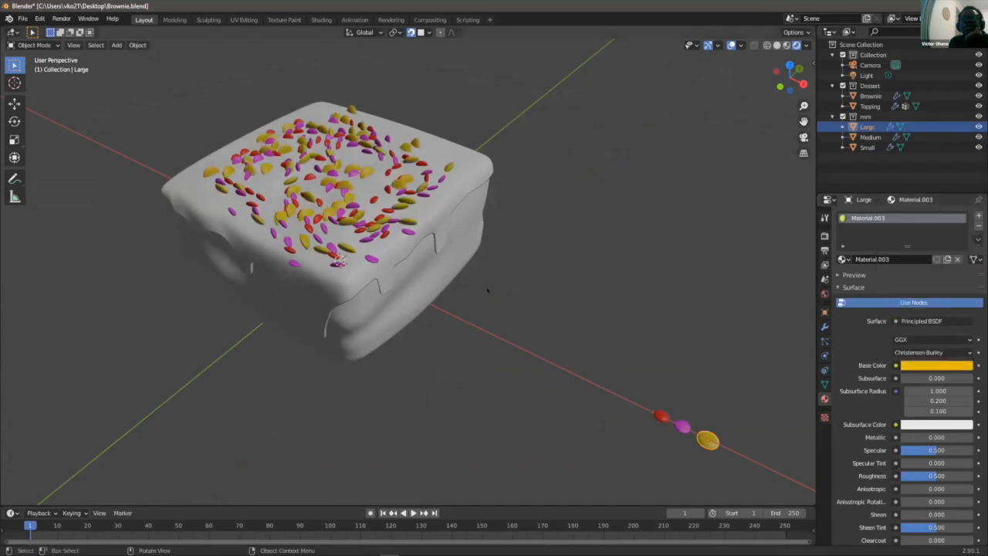
click(567, 298)
scroll(567, 298, down, 4)
middle_drag(567, 298, 549, 309)
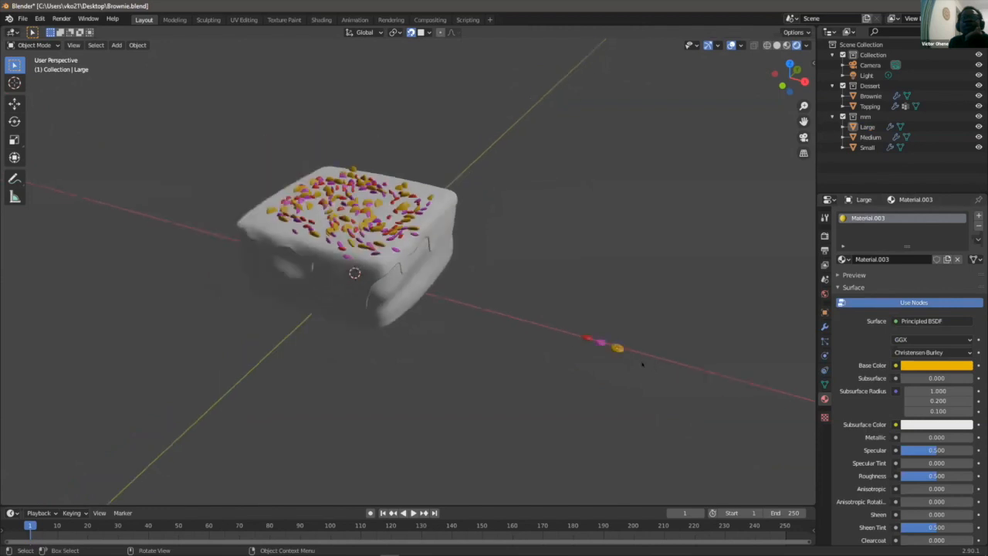
middle_drag(641, 363, 514, 315)
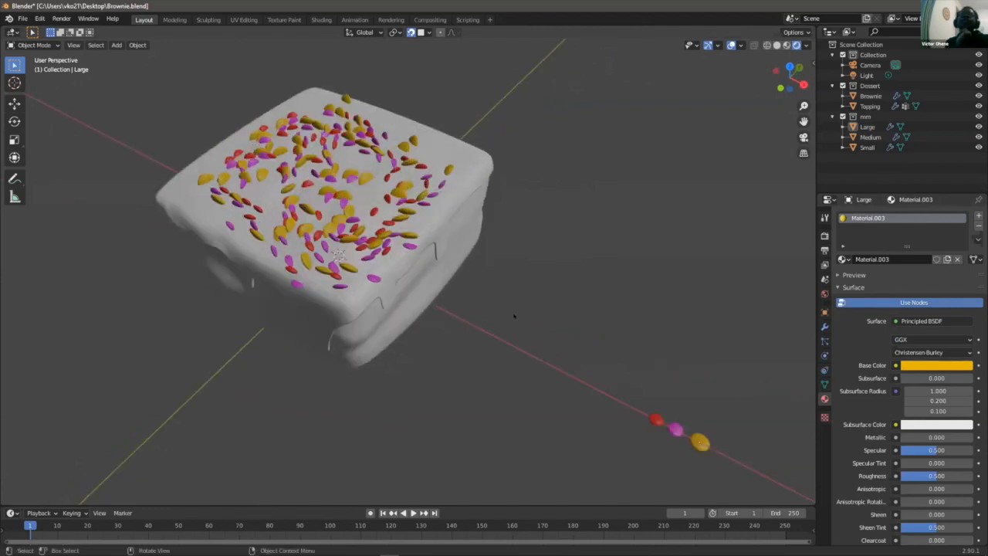
scroll(541, 337, down, 1)
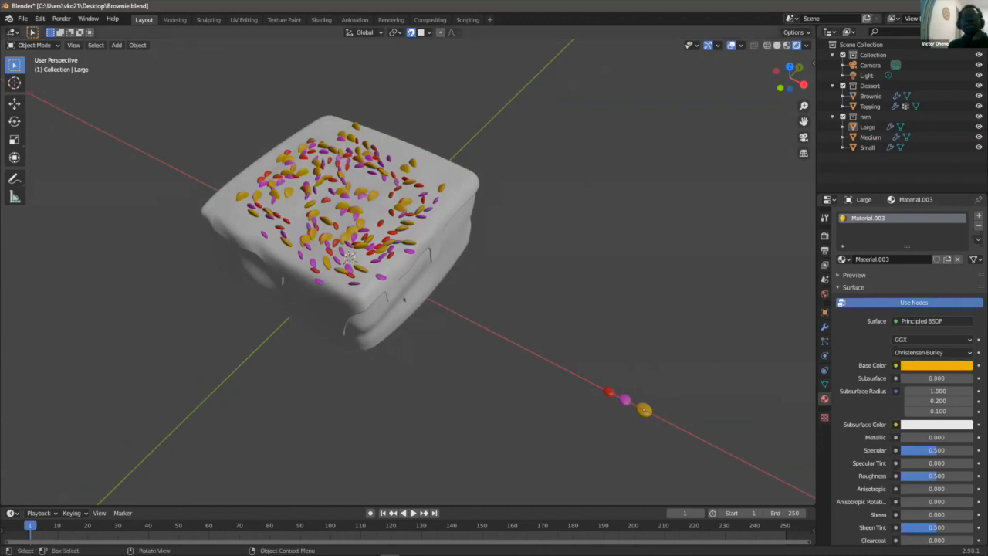
middle_drag(283, 281, 456, 325)
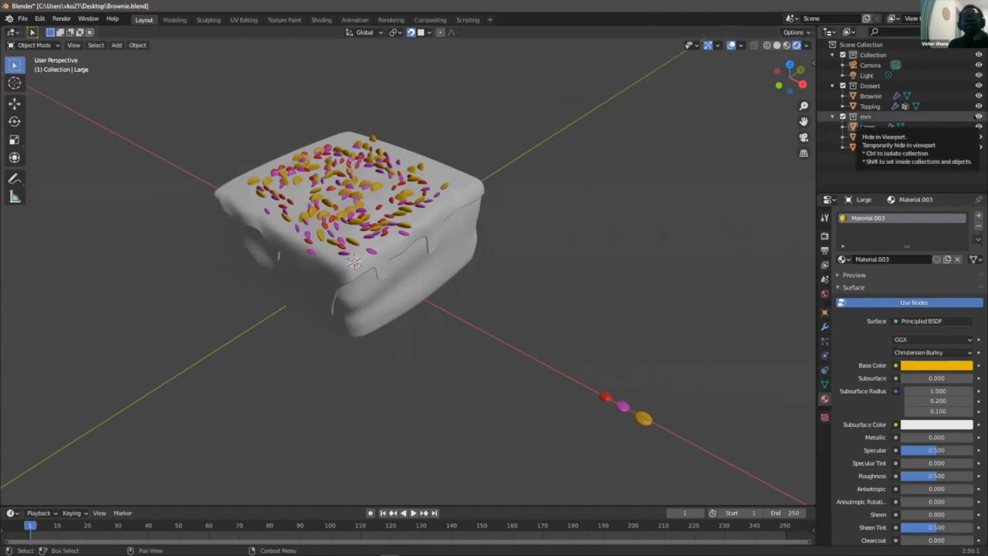
- Temporarily hide the mm collection in the viewport and select the topping
click(978, 116)
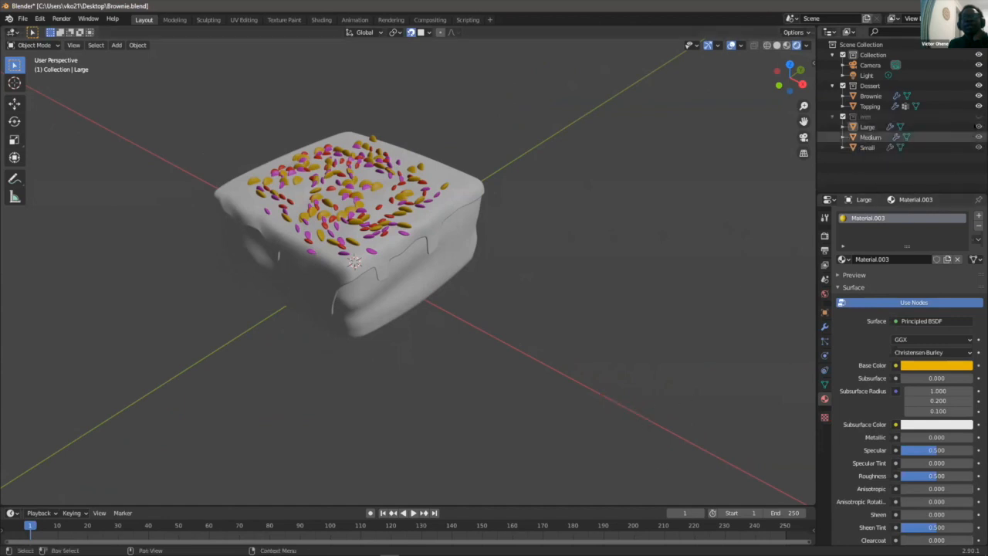
click(978, 116)
click(978, 116)
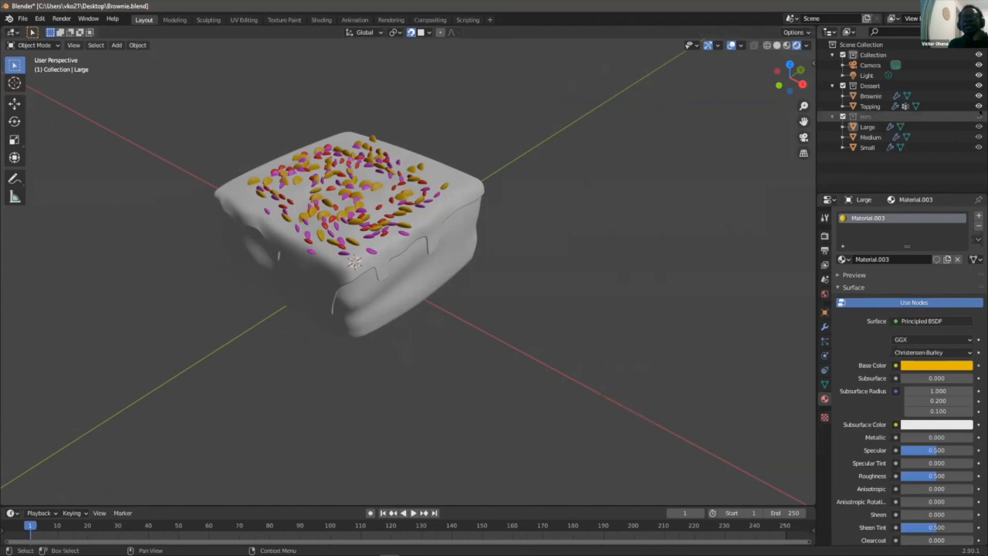
scroll(604, 399, up, 1)
scroll(606, 408, down, 1)
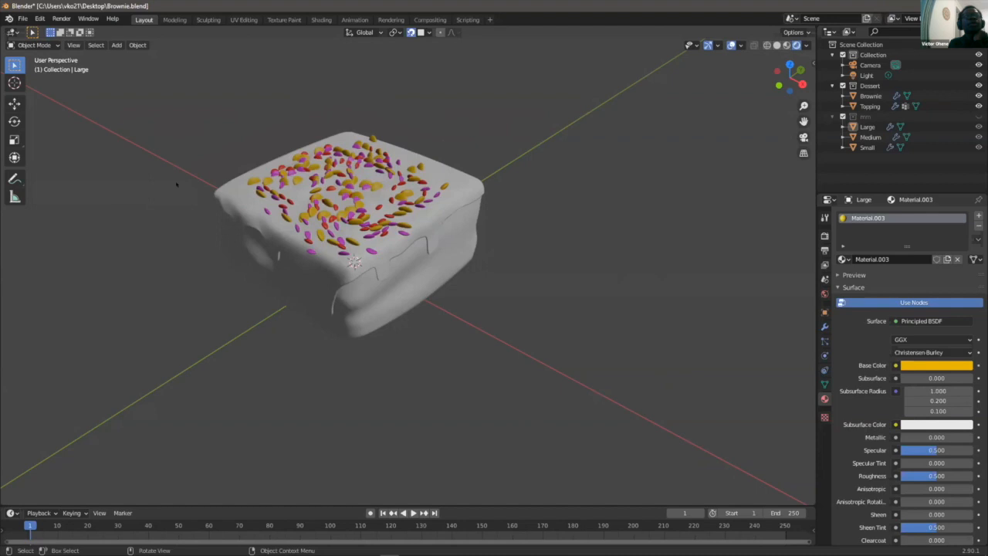
scroll(198, 200, up, 2)
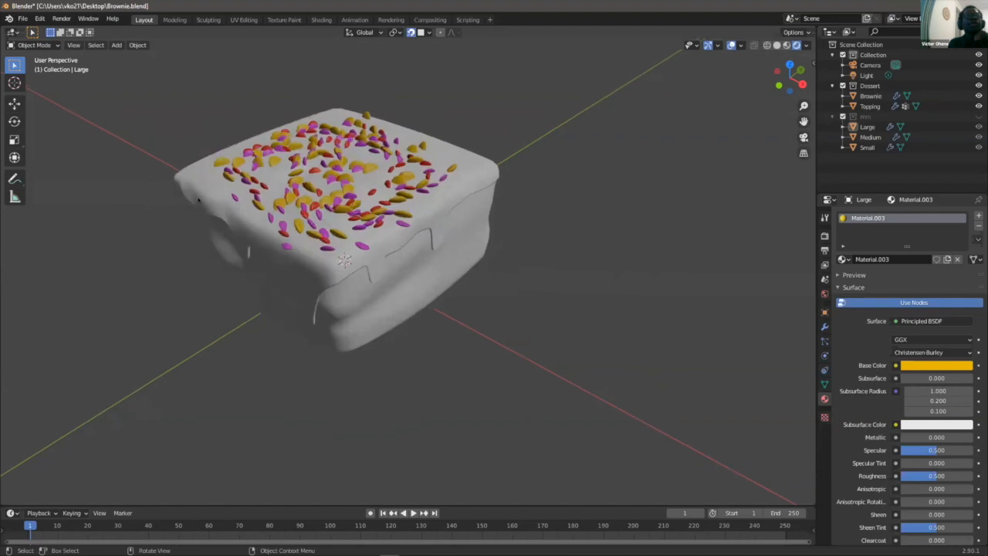
scroll(199, 200, down, 1)
click(198, 199)
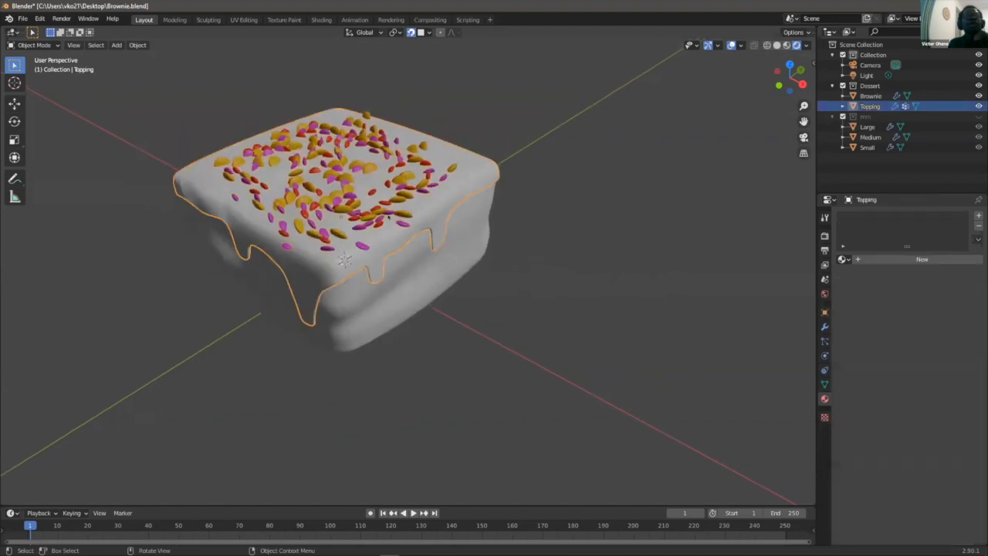
click(978, 115)
- Set the Roughness of the Small candy's material to 0.372
click(656, 427)
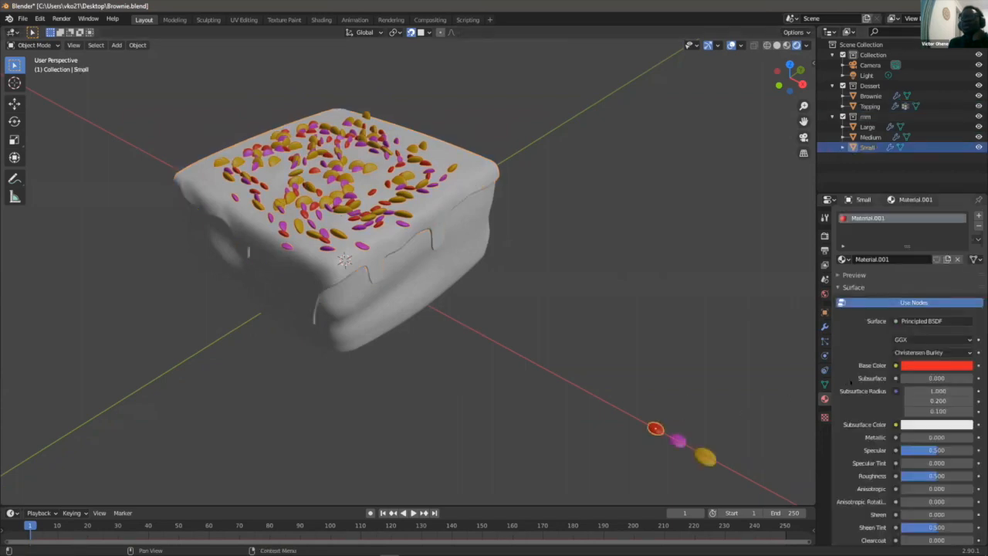
scroll(848, 382, down, 5)
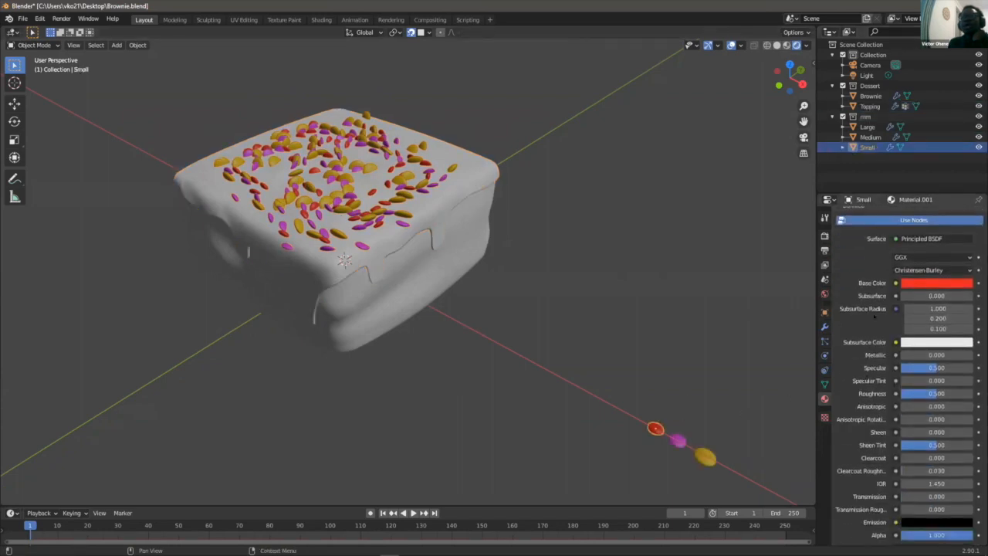
scroll(906, 343, up, 1)
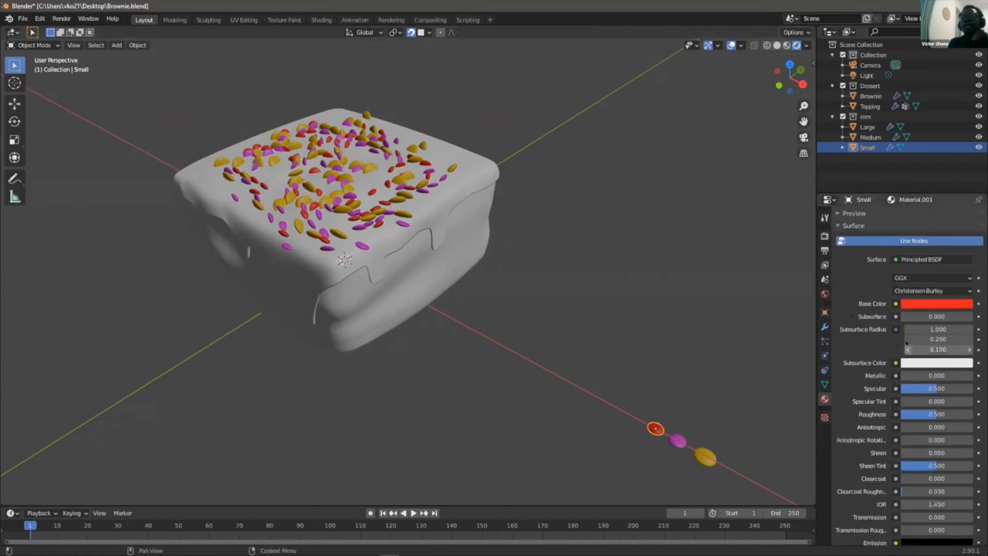
scroll(906, 349, down, 2)
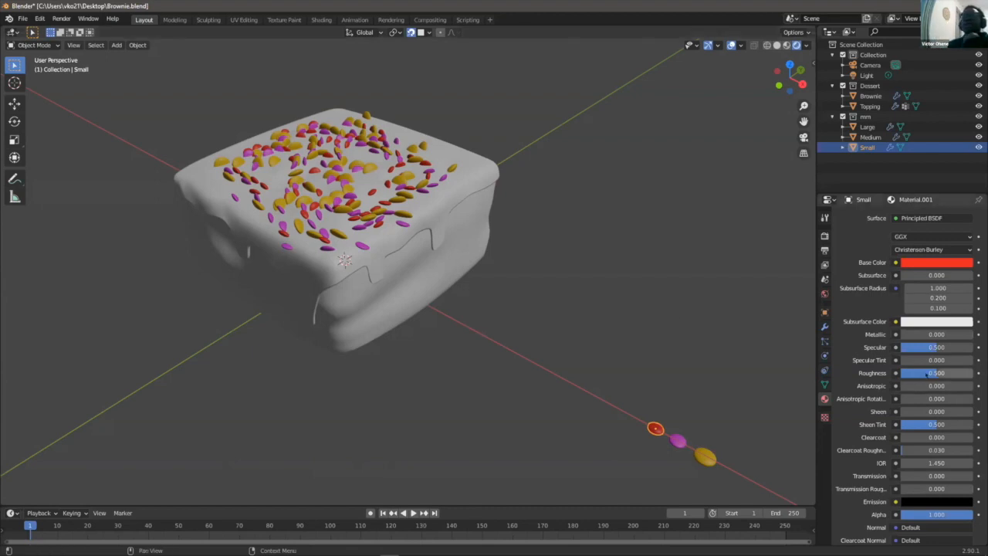
drag(932, 372, 972, 373)
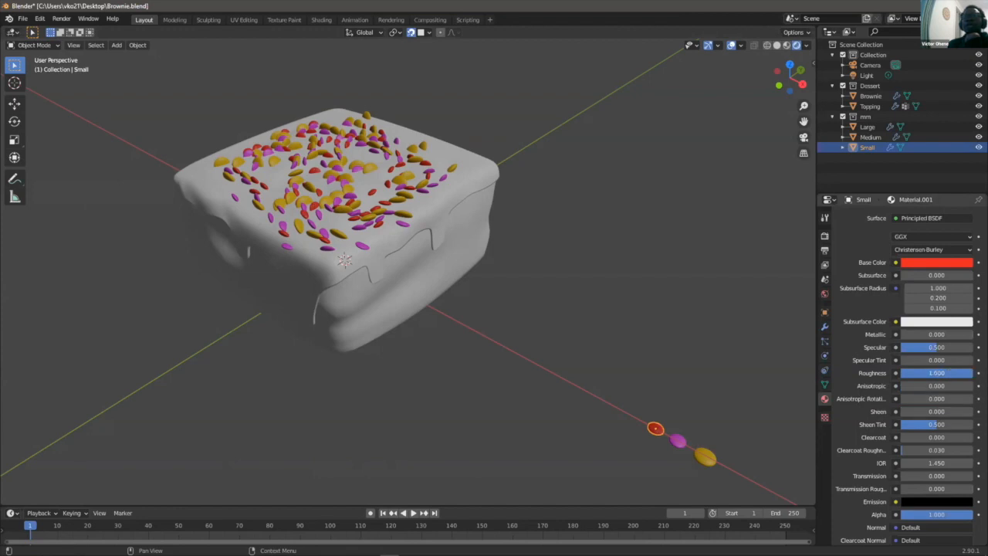
drag(972, 373, 926, 373)
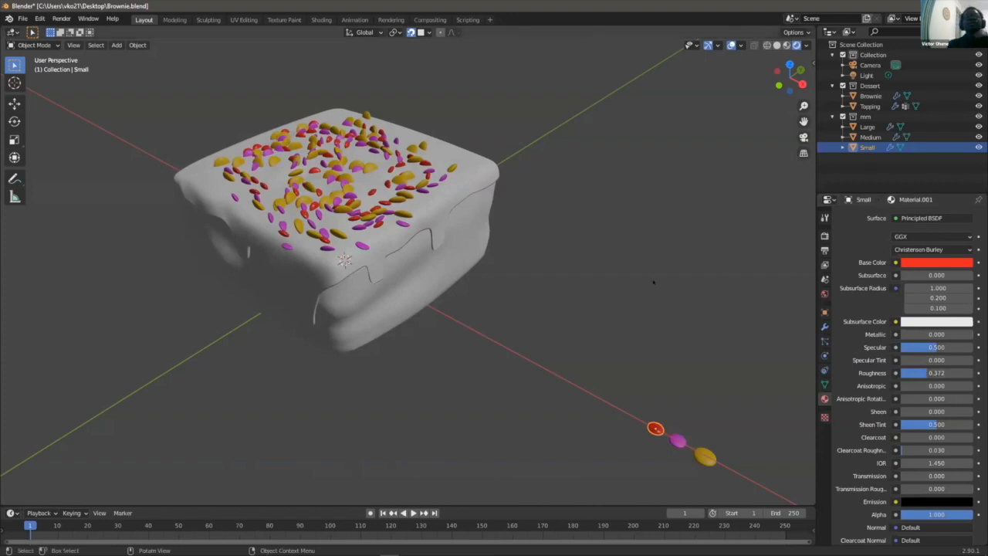
- Set the Roughness of the Large candy's material to 0.301 and deselect the candy
click(677, 441)
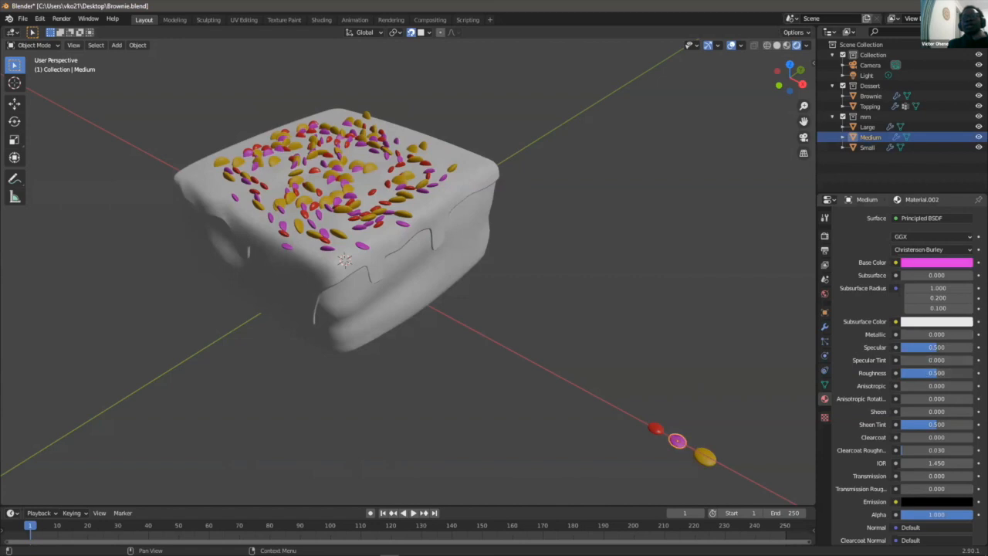
click(705, 457)
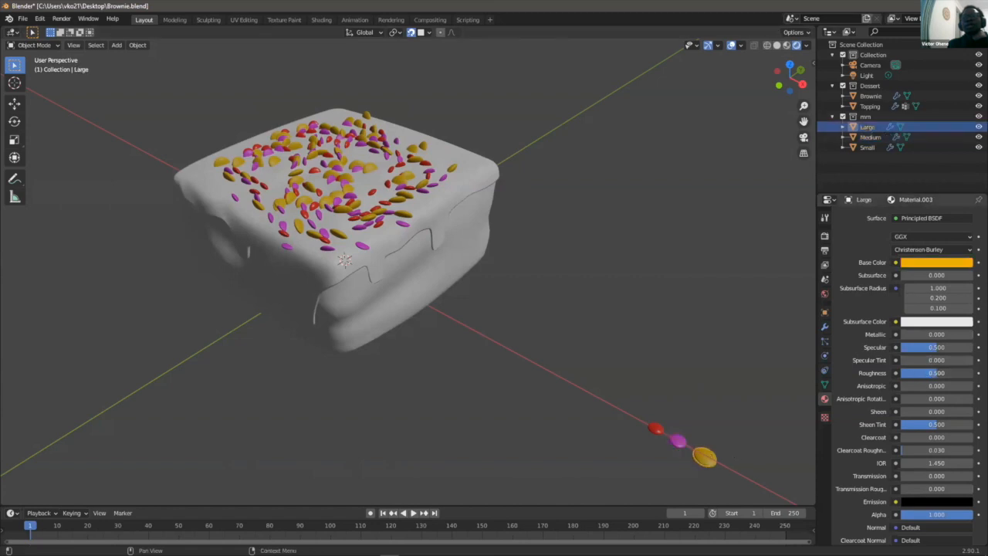
drag(907, 374, 893, 374)
click(683, 316)
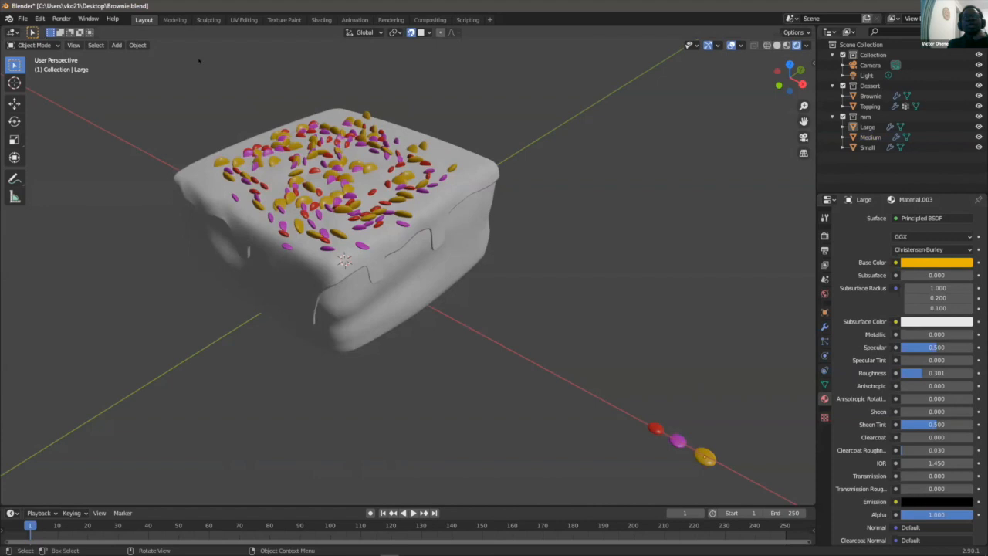
middle_drag(293, 121, 240, 99)
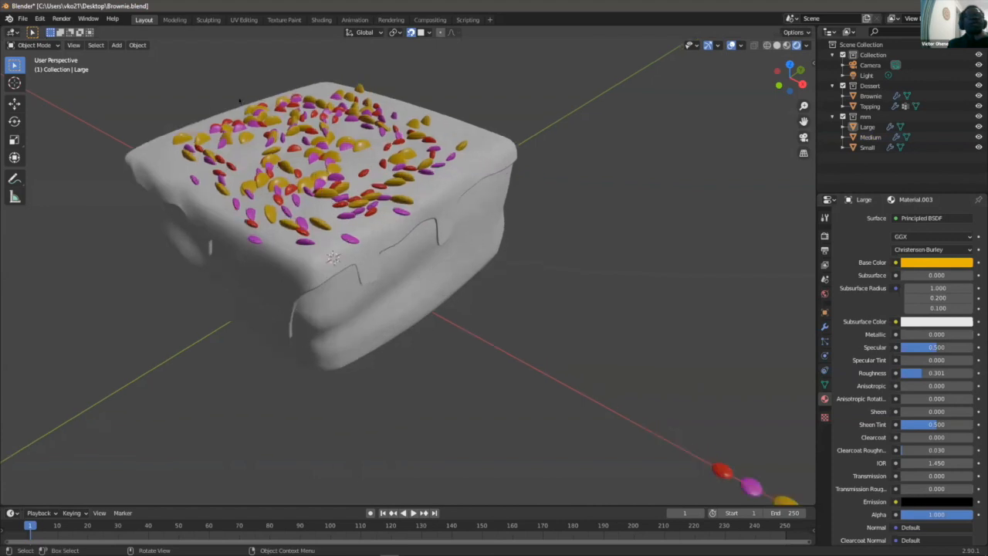
scroll(408, 270, down, 1)
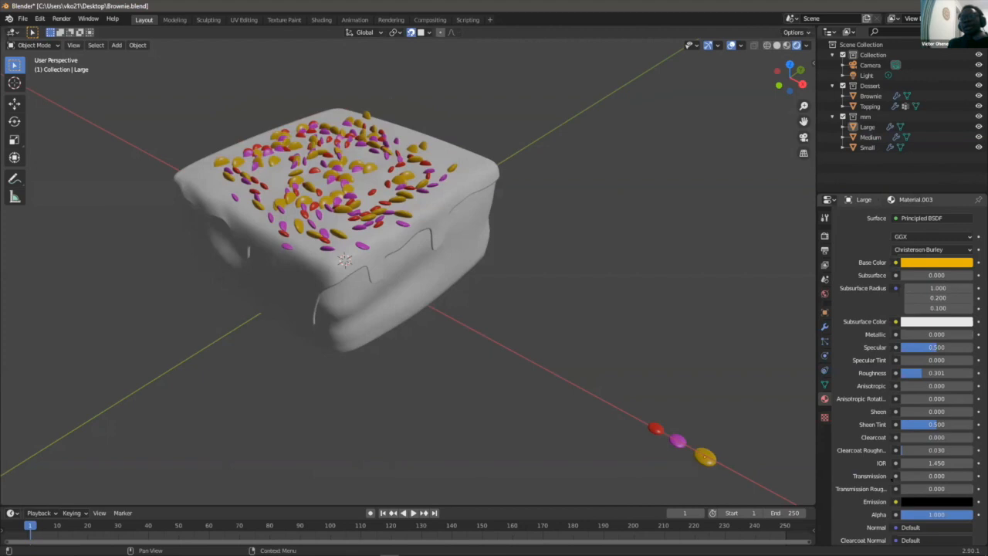
- Try a Transmission of 1.000 on the Large candy's material, then return it to 0.000
scroll(893, 474, down, 2)
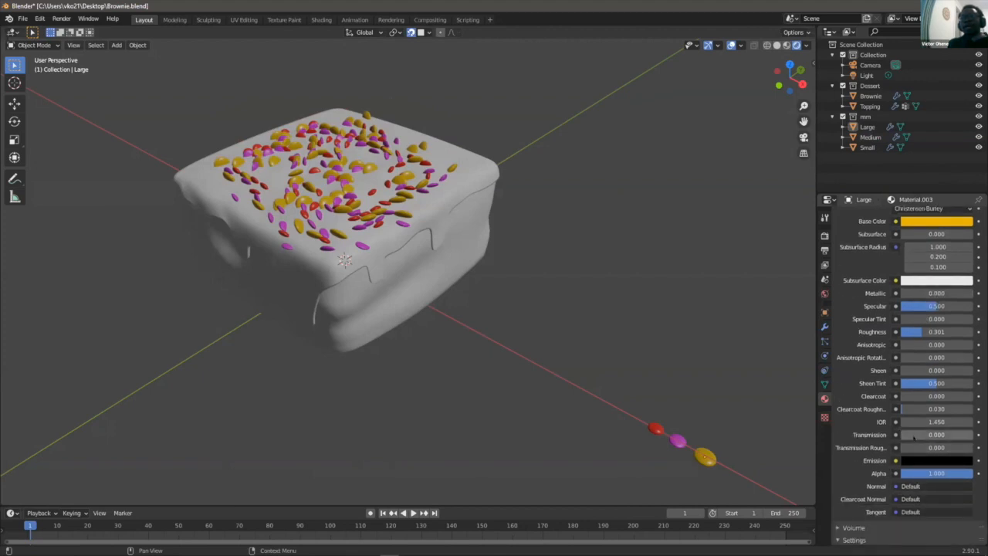
drag(913, 437, 974, 437)
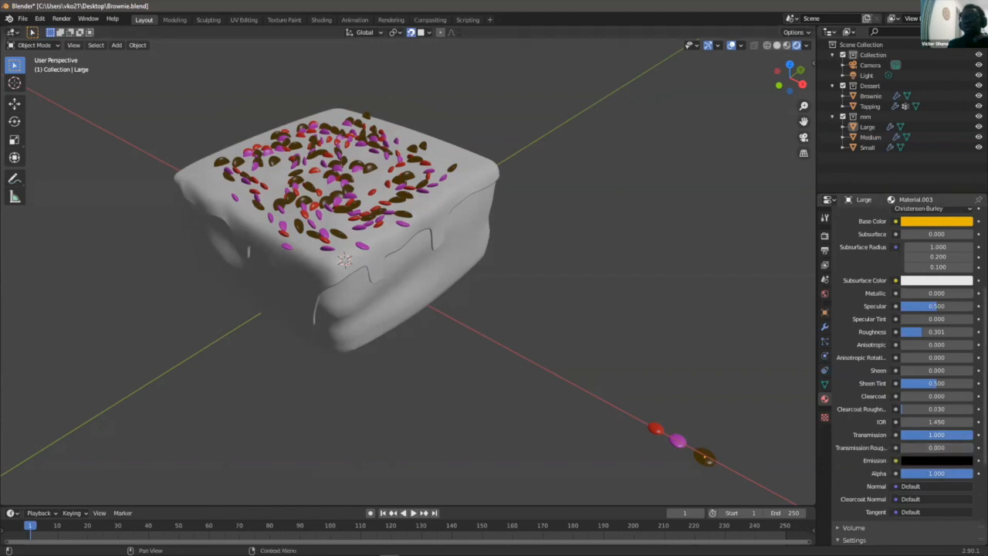
drag(961, 435, 889, 434)
- Look through the Large candy's material settings and collapse the Surface section
scroll(903, 370, up, 4)
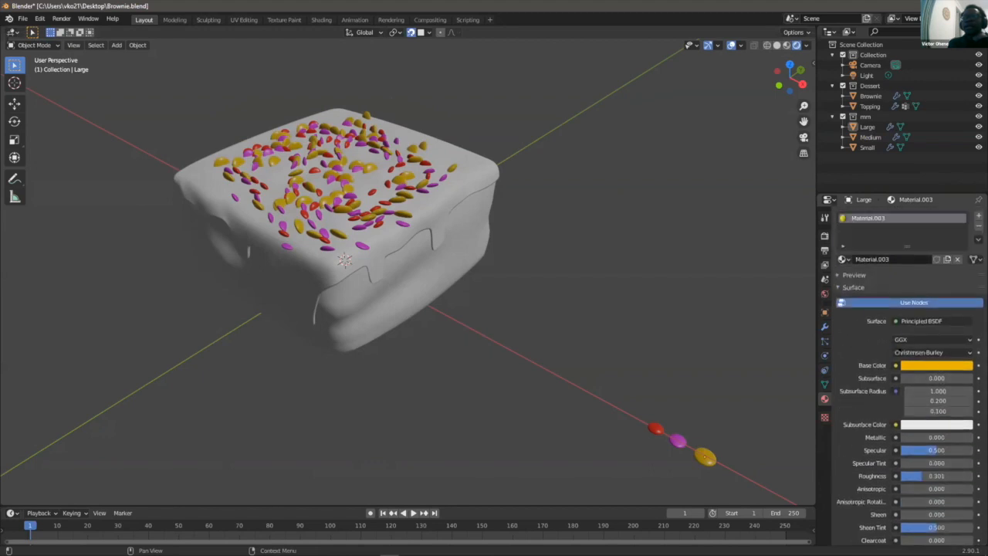
scroll(893, 500, down, 5)
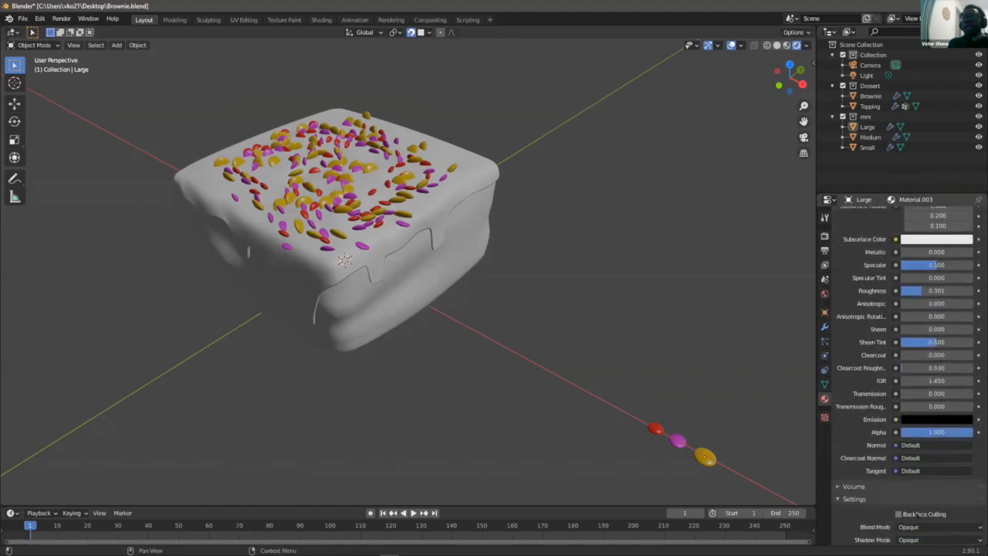
scroll(892, 463, up, 6)
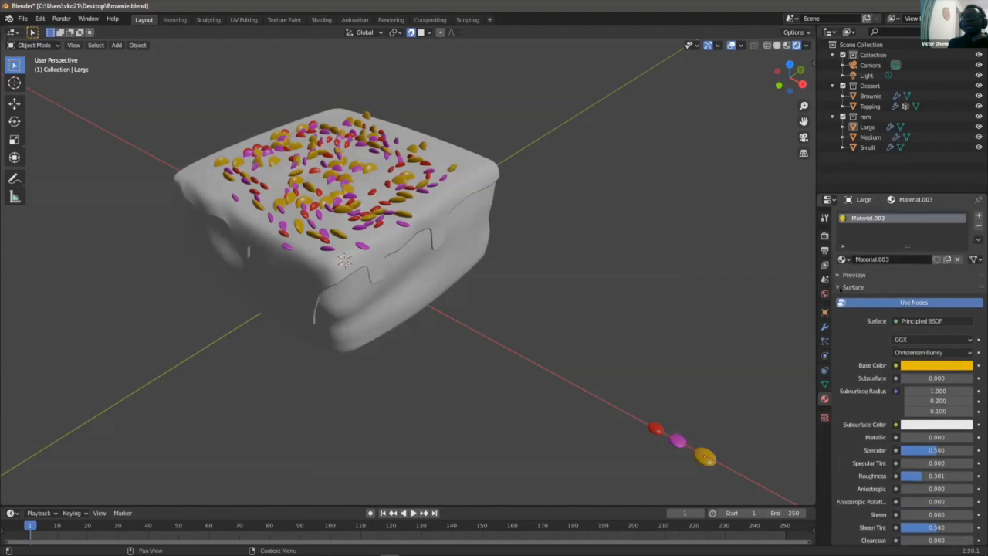
click(849, 287)
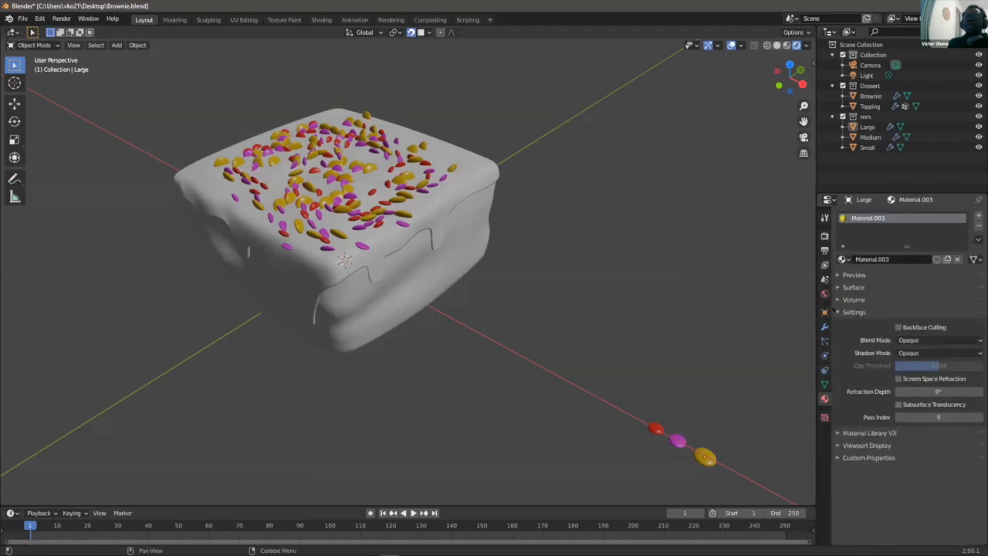
scroll(512, 301, down, 3)
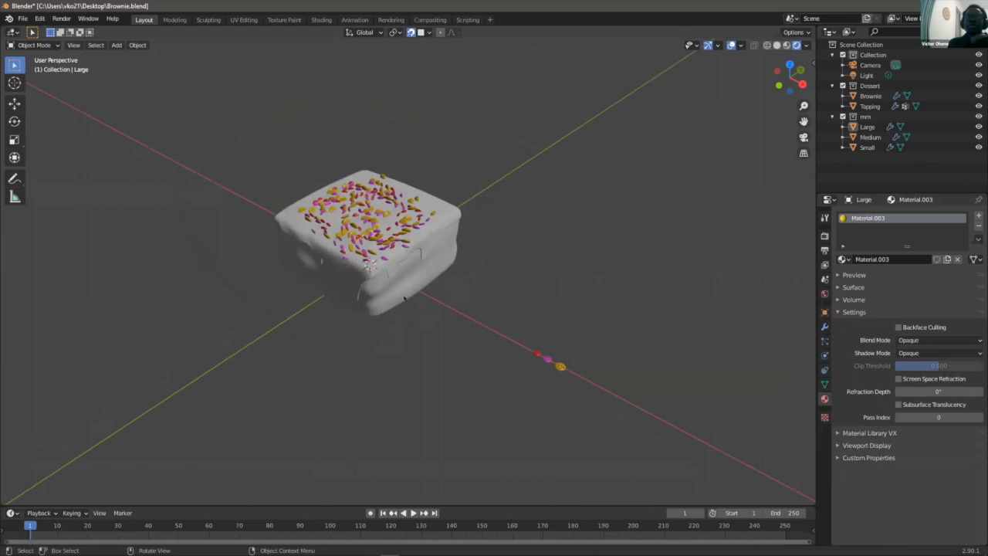
scroll(553, 417, up, 2)
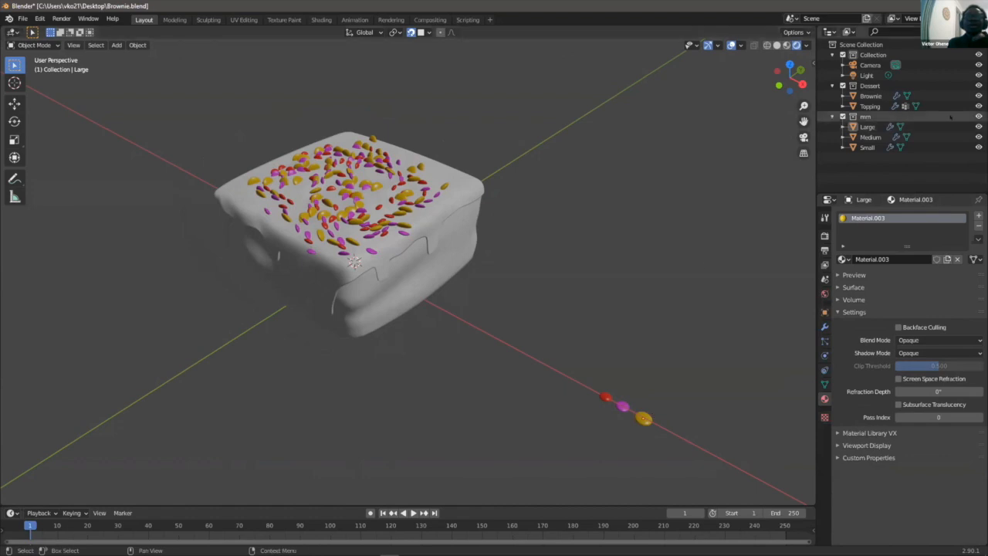
- Hide the mm collection in the viewport and select the topping
click(977, 117)
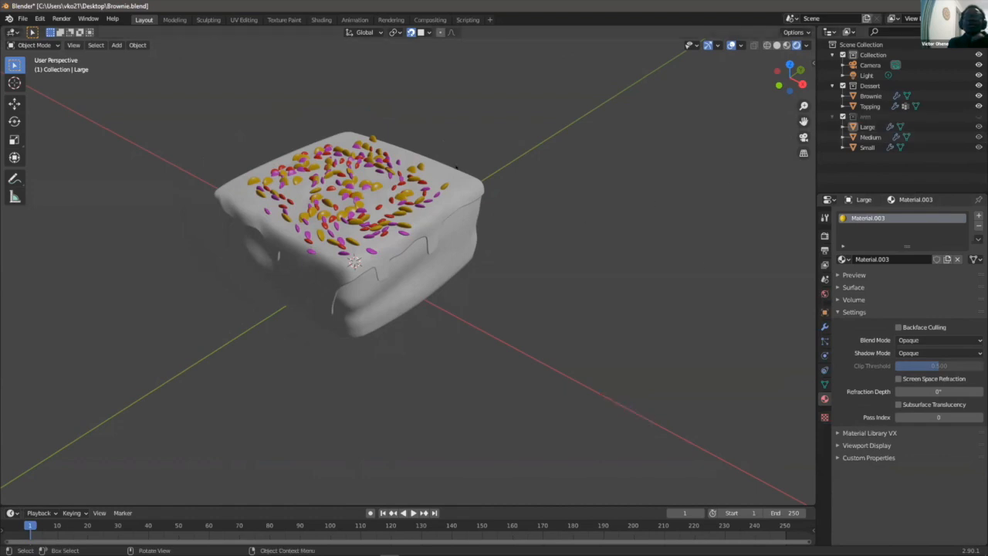
click(431, 227)
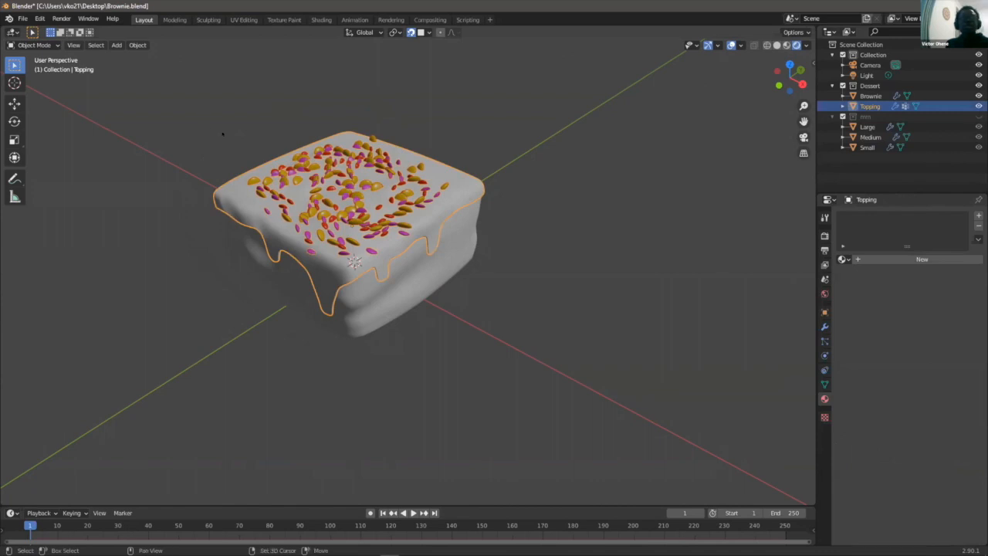
shift+middle_drag(222, 134, 283, 166)
scroll(578, 170, up, 3)
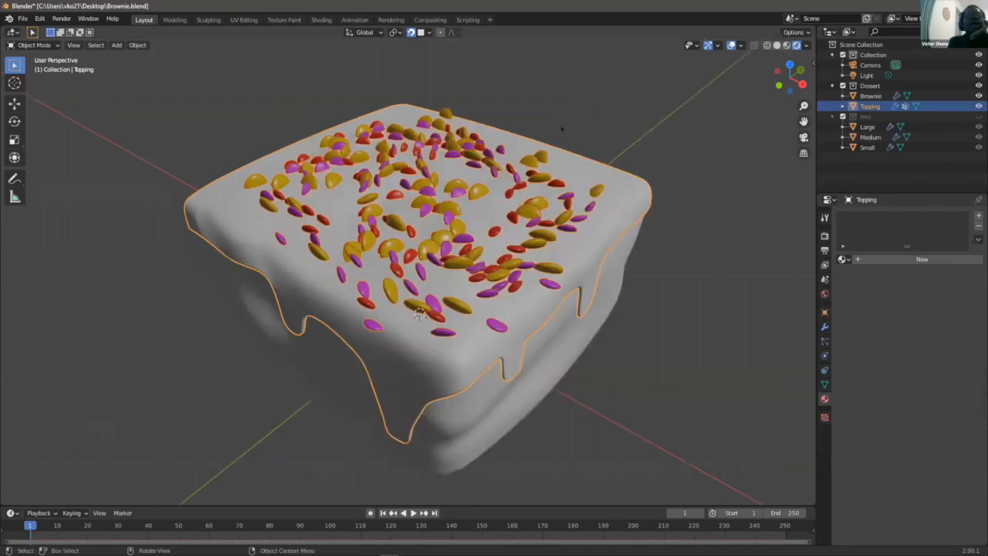
- Give the topping a new material with a hot-pink Base Color
click(921, 259)
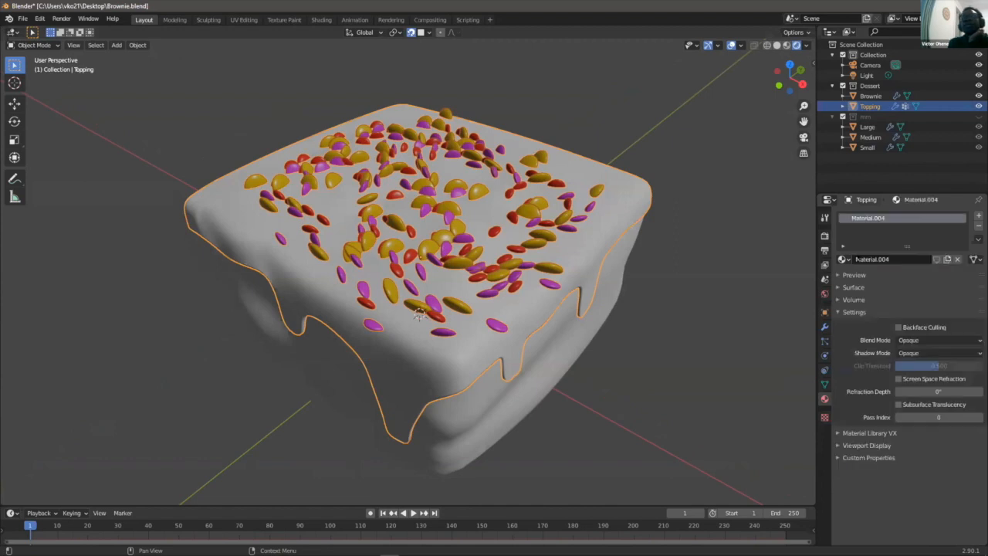
click(845, 311)
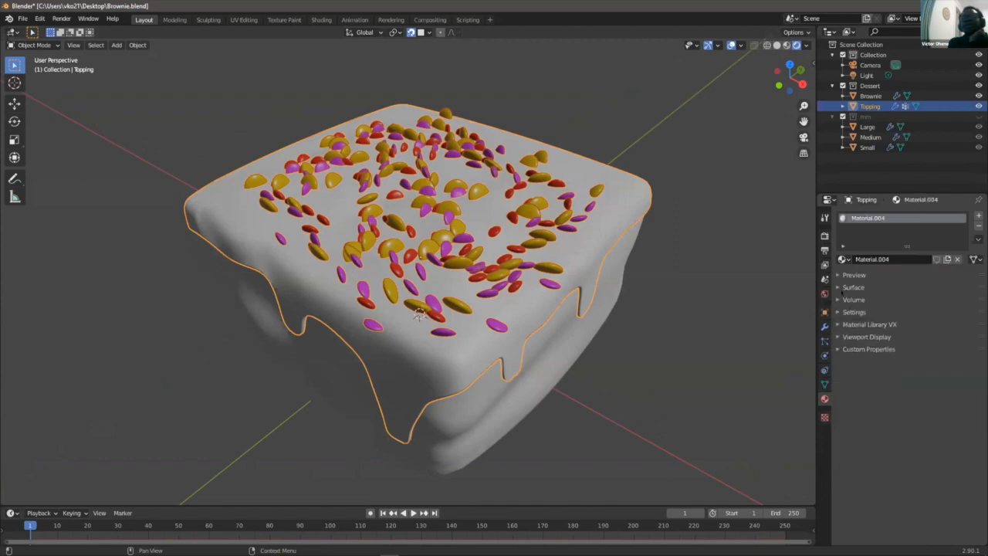
click(842, 286)
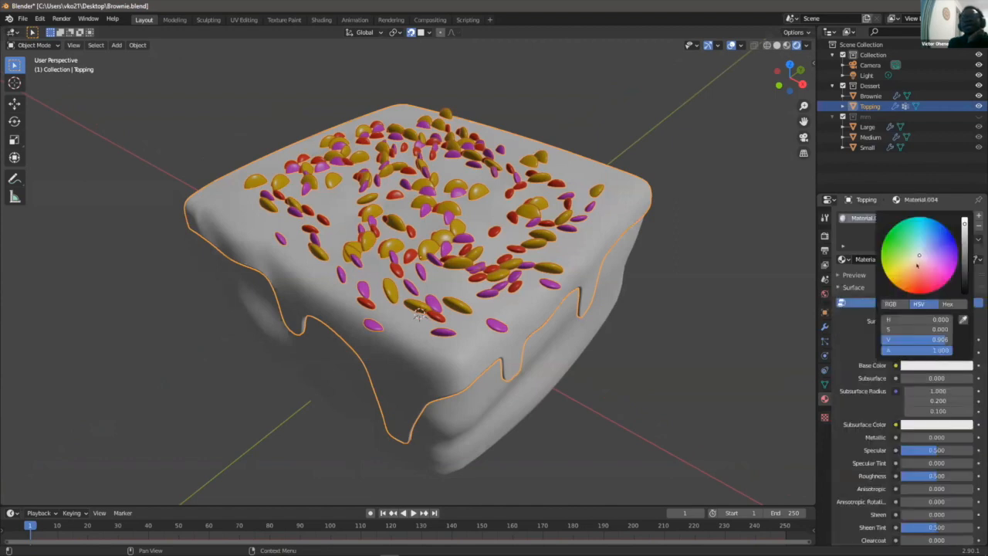
click(933, 270)
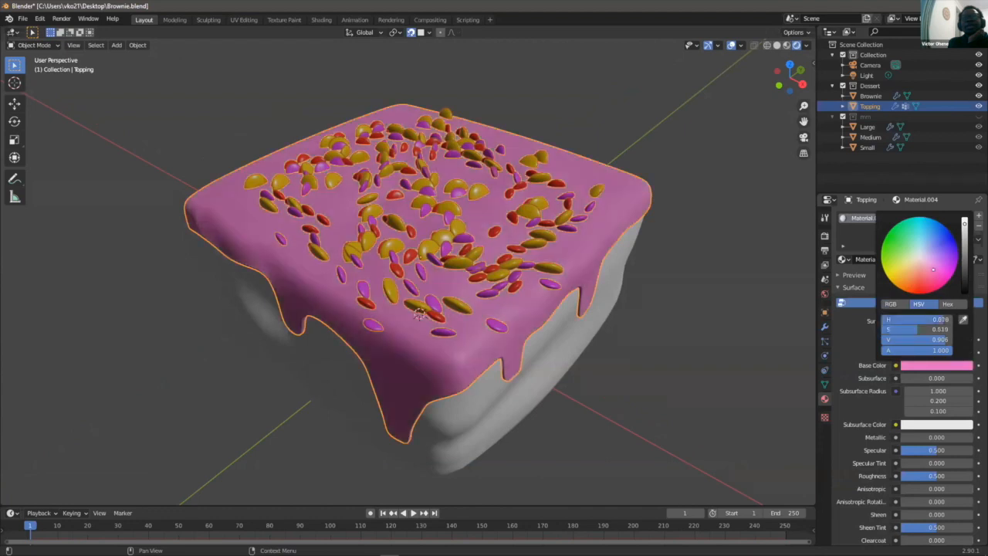
mouse_move(933, 270)
mouse_down()
mouse_move(944, 250)
mouse_move(934, 275)
mouse_up()
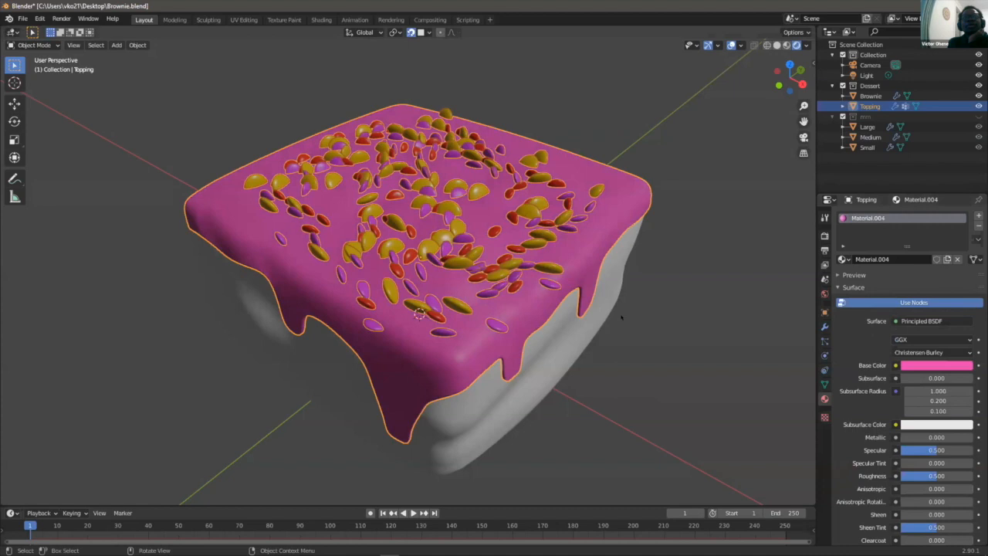
- Set the Metallic value of the topping's material to 0.163
scroll(417, 312, down, 2)
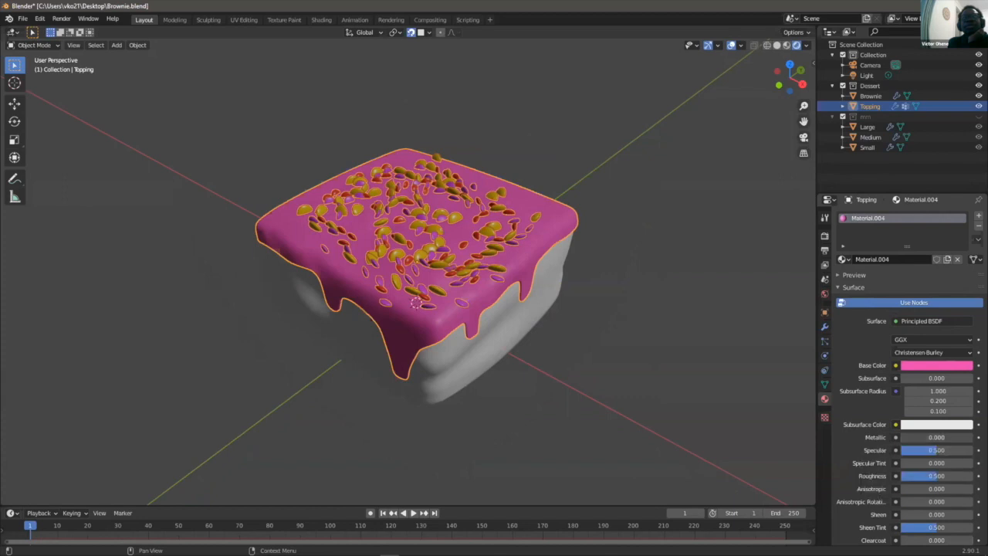
drag(926, 437, 946, 436)
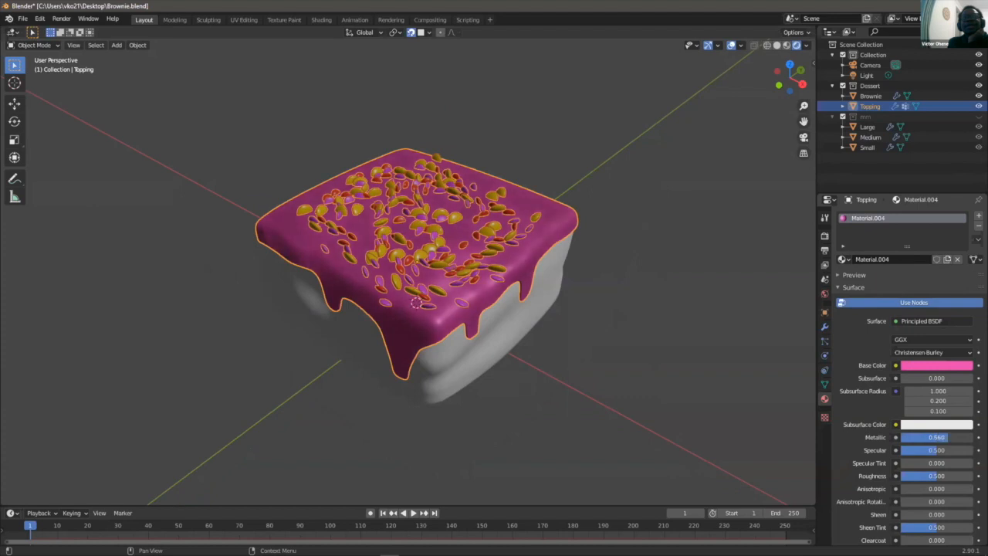
drag(946, 436, 912, 437)
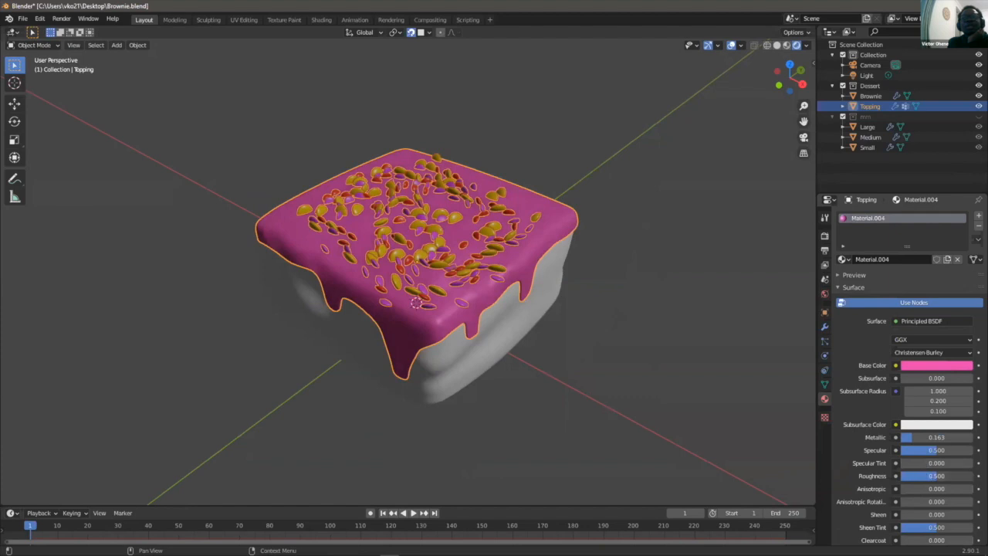
- Set the Roughness of the topping's material to 0.138 and its Subsurface Color to pink with a saturation of 0.620
drag(936, 476, 914, 475)
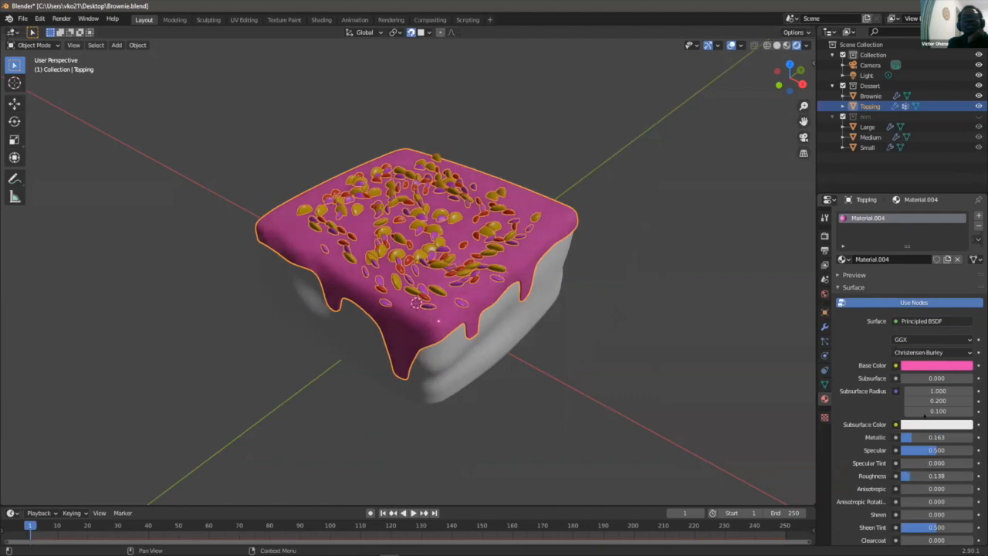
click(925, 423)
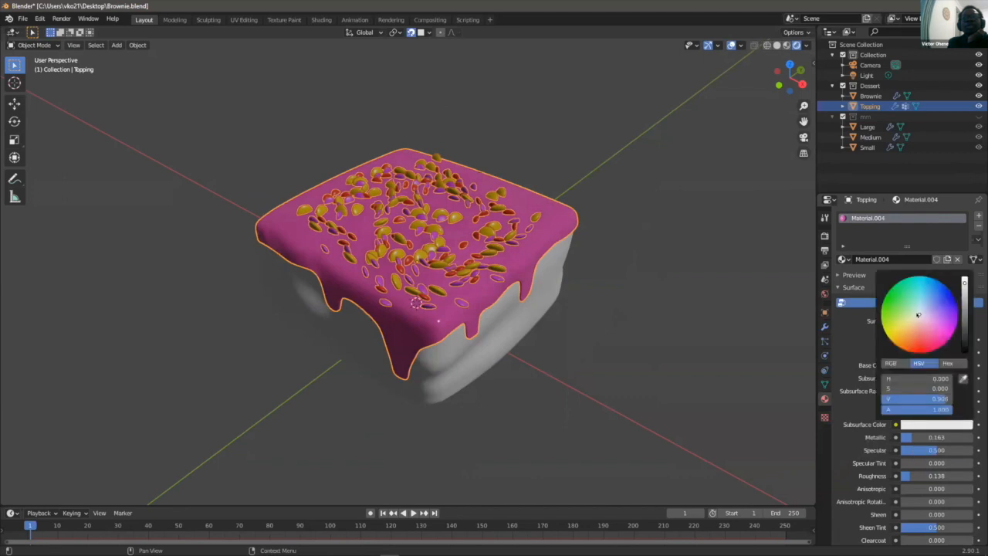
drag(918, 313, 930, 335)
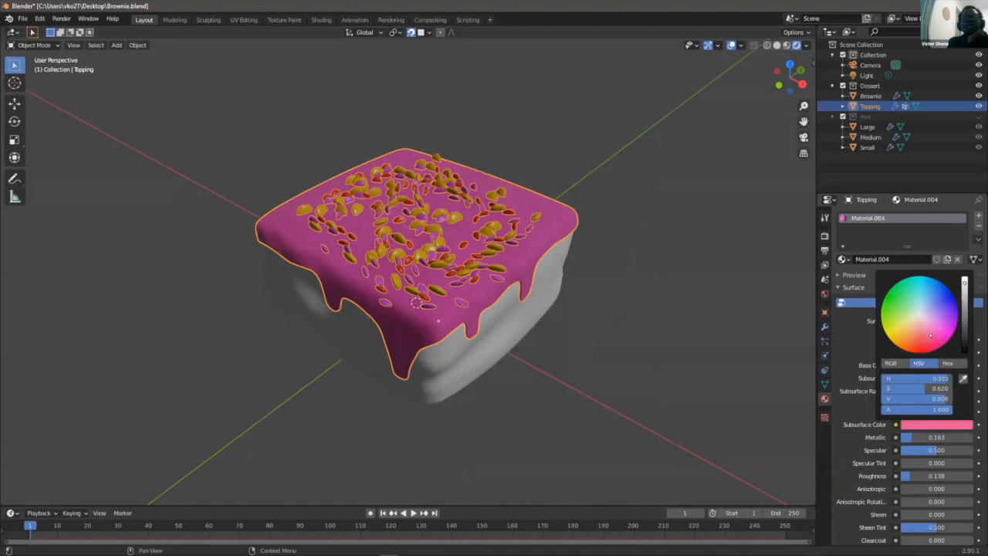
click(629, 302)
scroll(416, 305, up, 2)
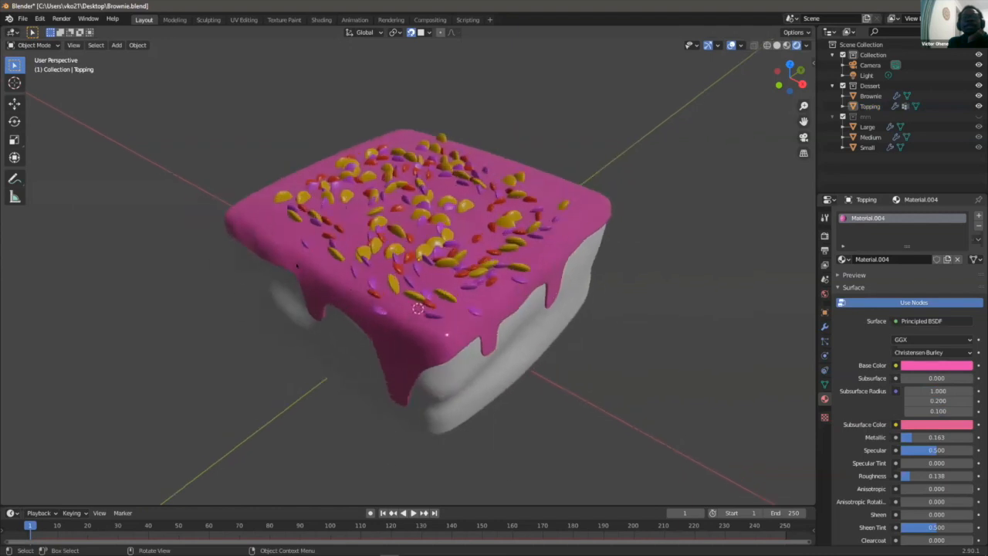
- Set the Transmission of the topping's material to 0.106
click(417, 307)
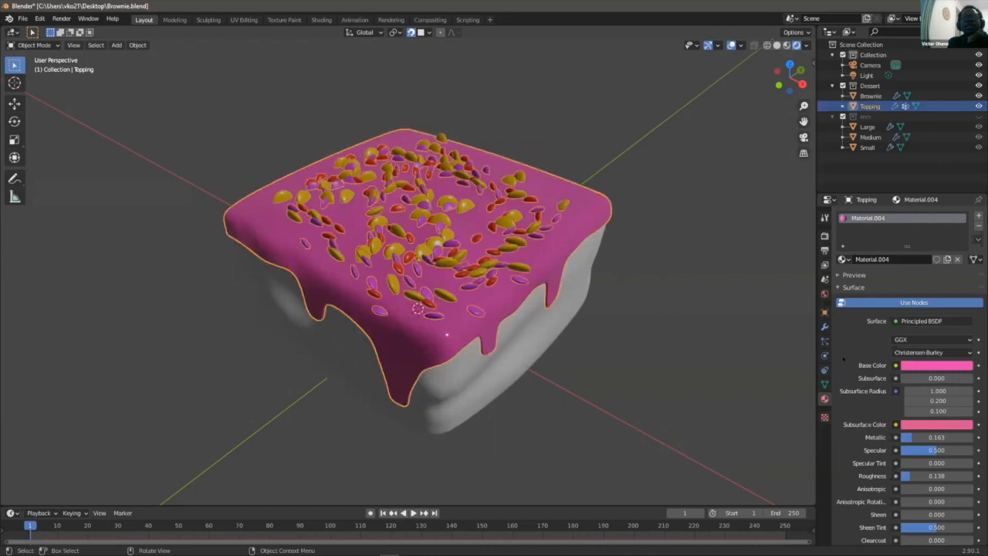
scroll(893, 454, down, 4)
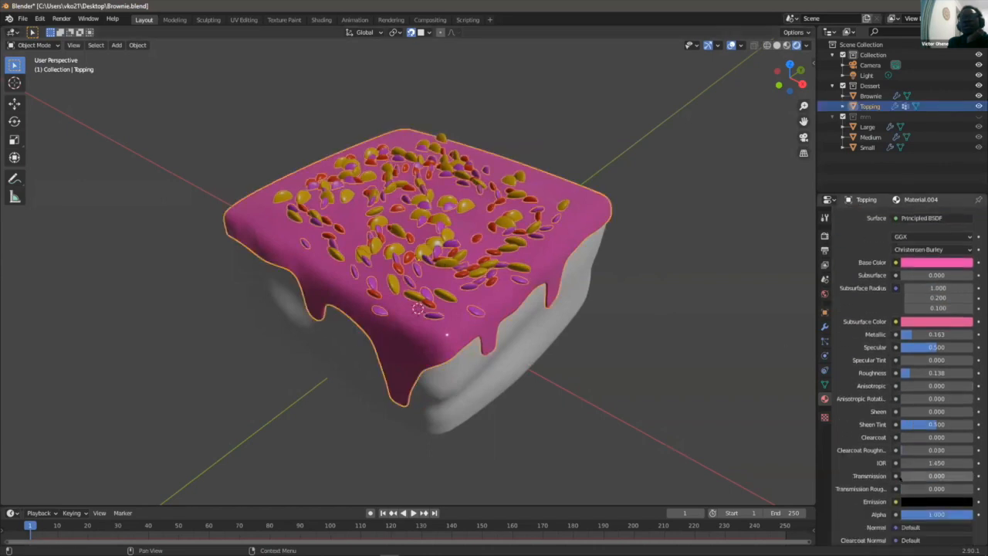
drag(906, 476, 908, 476)
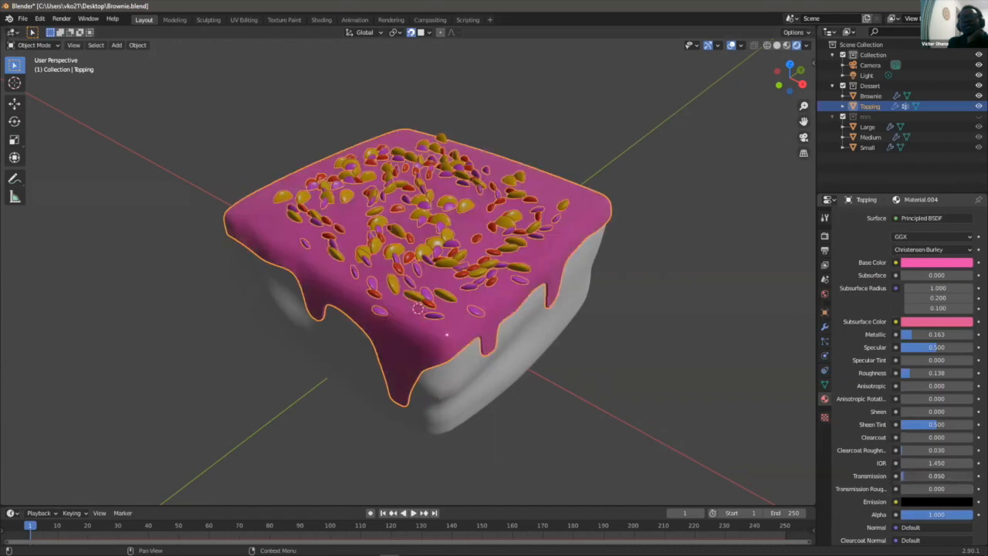
drag(905, 476, 908, 477)
click(674, 311)
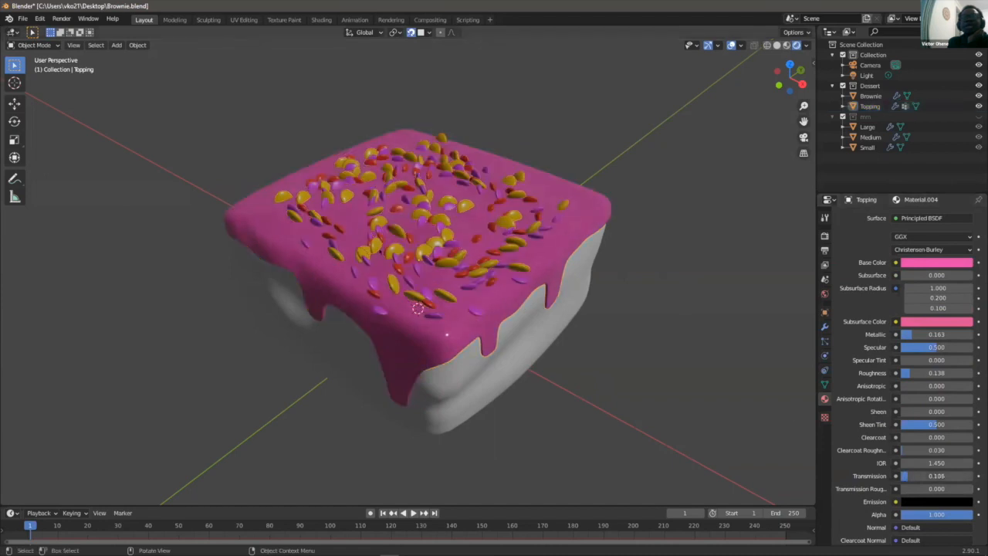
scroll(417, 278, down, 1)
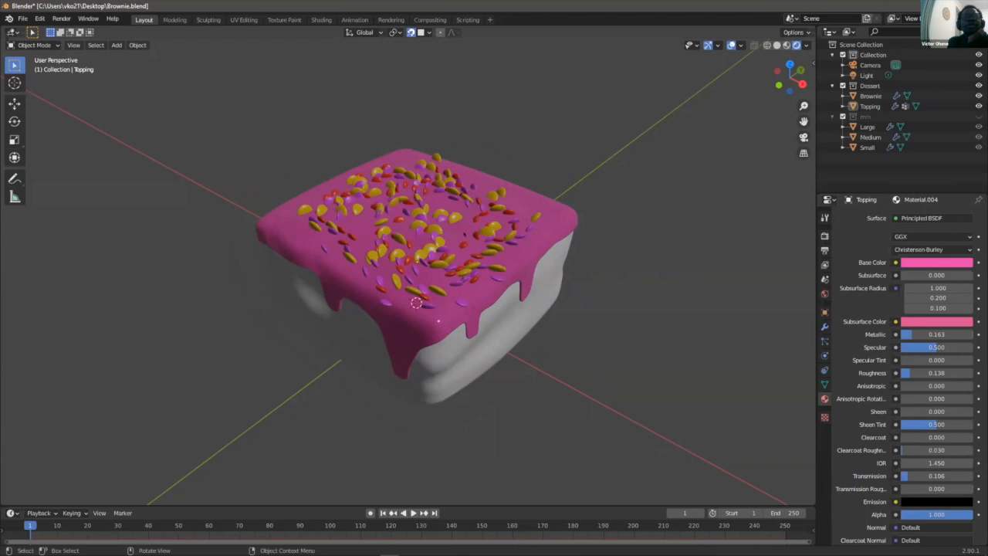
- Give the brownie a new material with a dark brown Base Color, hex 772912
middle_drag(438, 320, 480, 347)
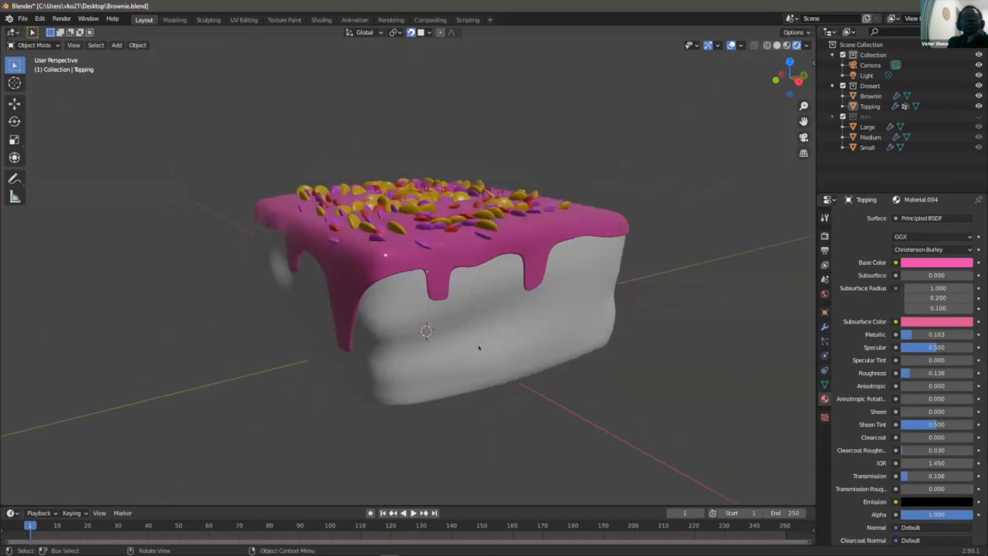
click(480, 346)
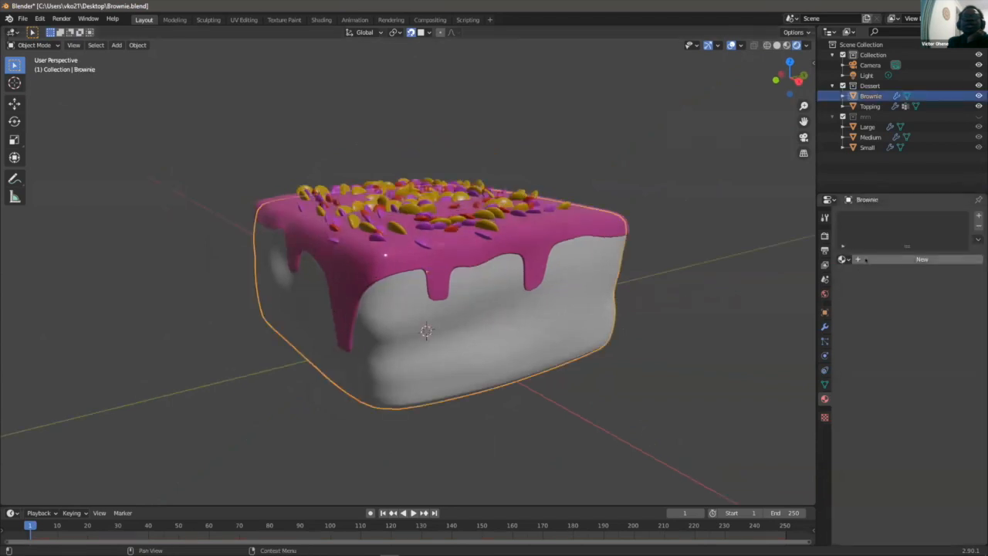
click(858, 260)
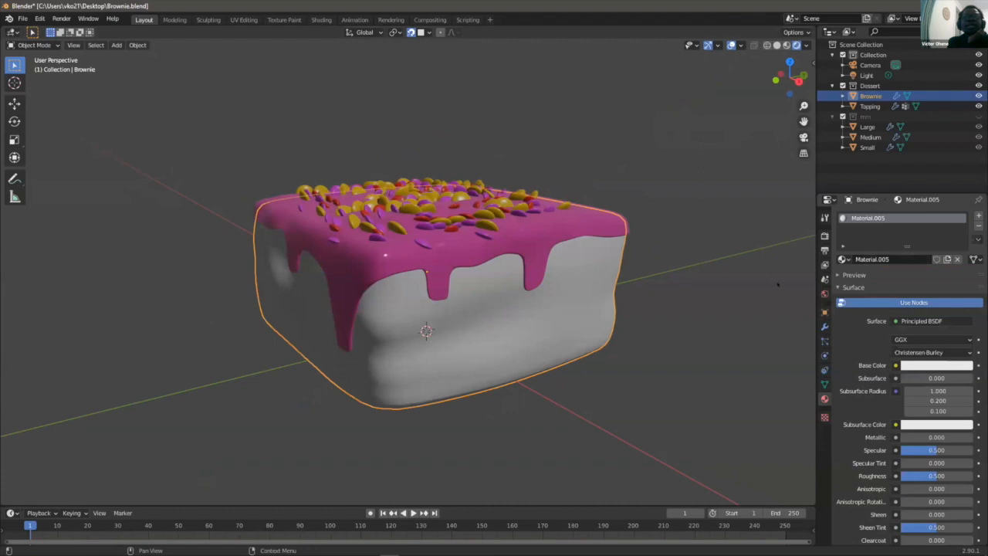
scroll(424, 308, down, 1)
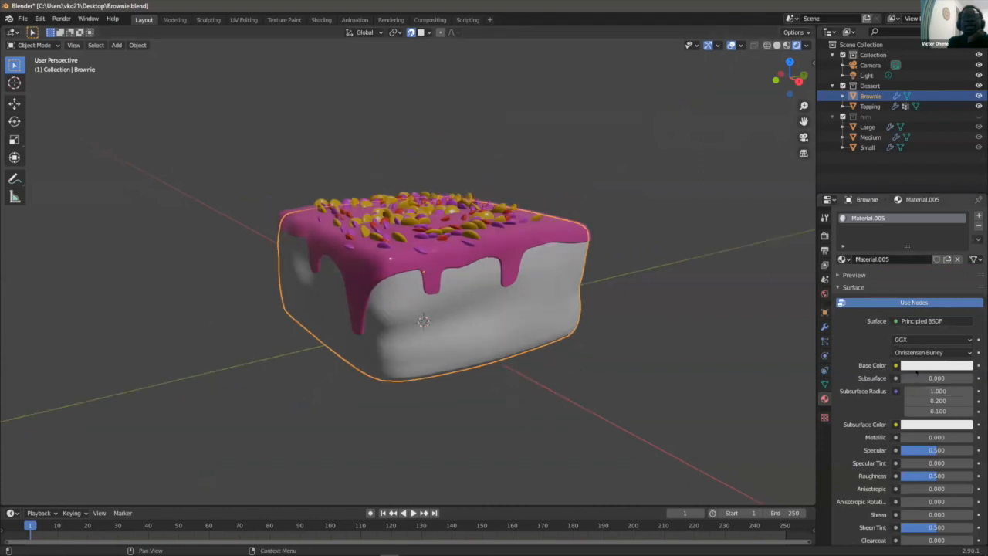
click(930, 366)
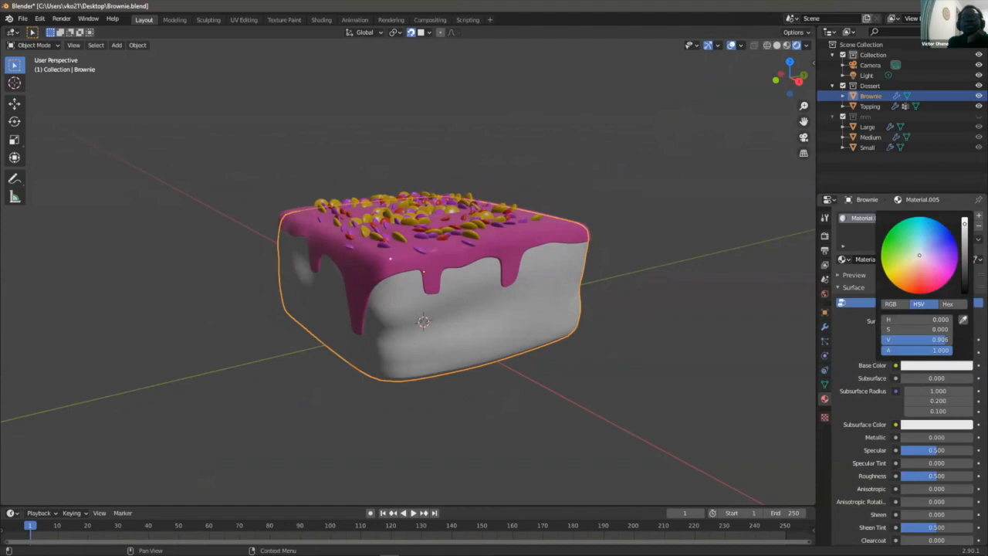
mouse_move(918, 257)
mouse_down()
mouse_move(920, 284)
mouse_move(907, 282)
mouse_move(920, 286)
mouse_move(951, 262)
mouse_move(907, 289)
mouse_up()
drag(963, 224, 964, 258)
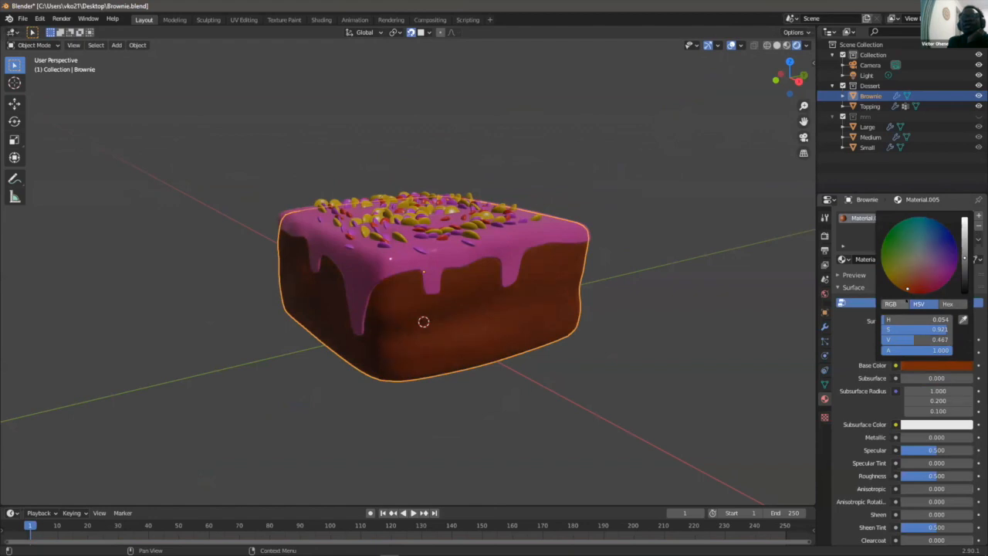
click(949, 304)
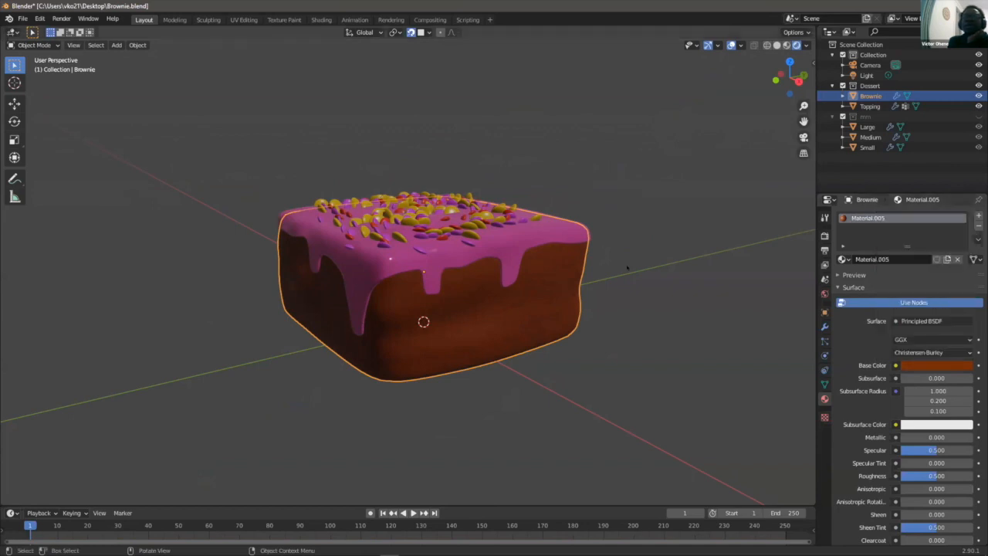
click(931, 364)
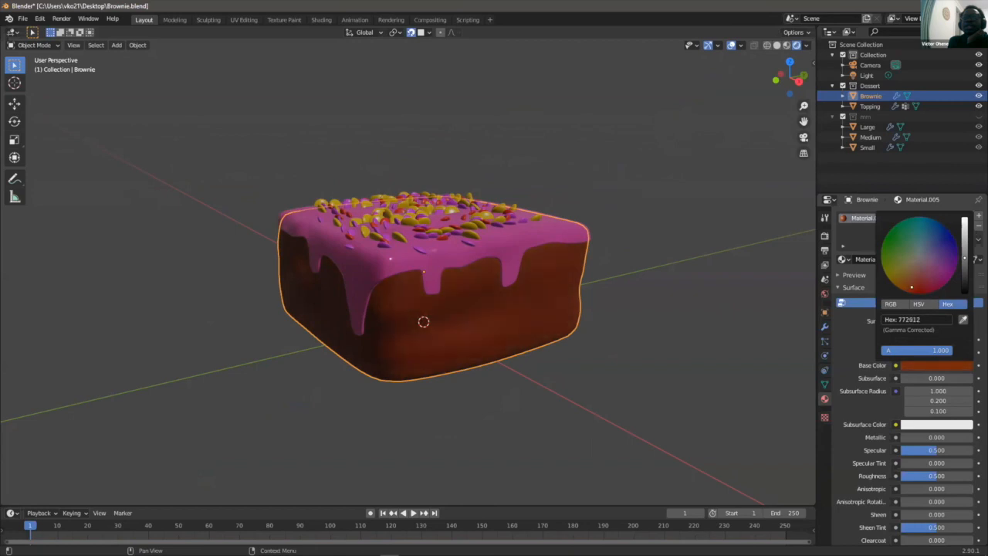
click(618, 315)
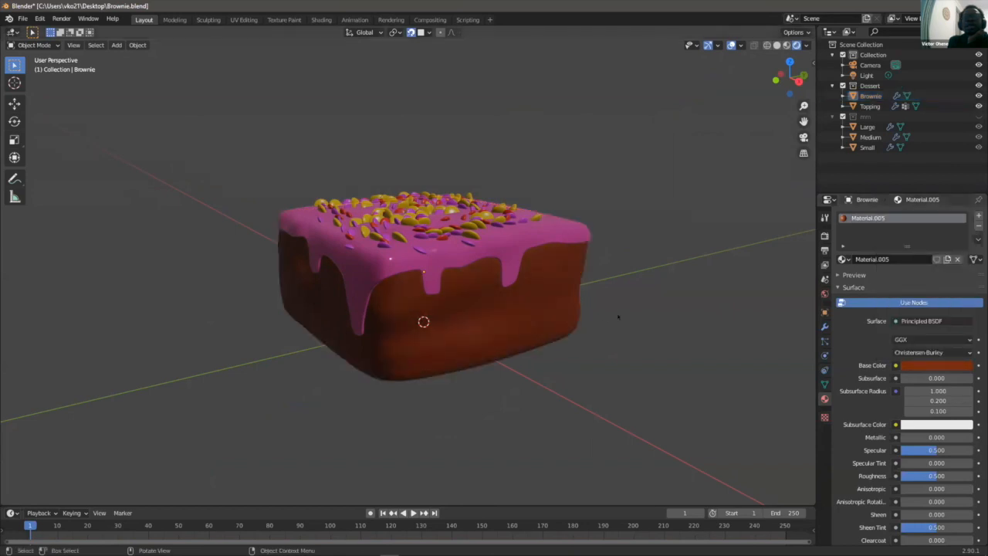
- Add a mesh plane at the origin beneath the brownie
mouse_move(528, 310)
middle_down()
mouse_move(536, 308)
mouse_move(528, 322)
middle_up()
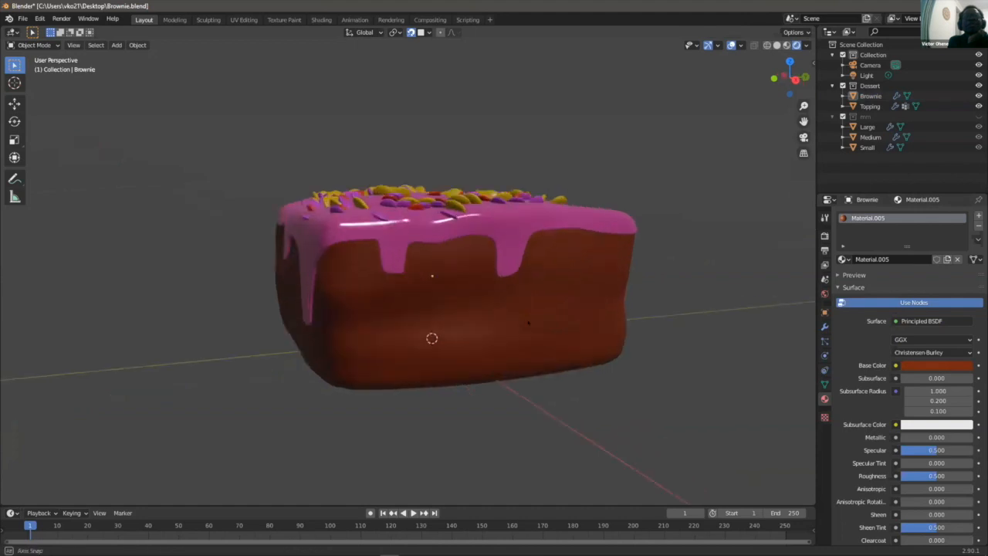
scroll(528, 322, down, 3)
middle_drag(528, 322, 513, 265)
scroll(494, 255, up, 2)
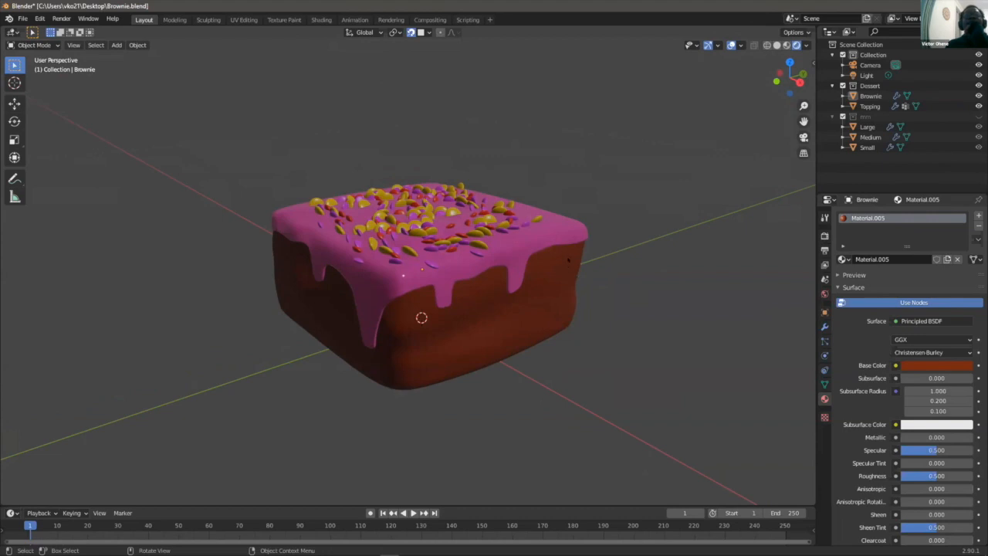
scroll(422, 317, down, 4)
scroll(416, 305, up, 2)
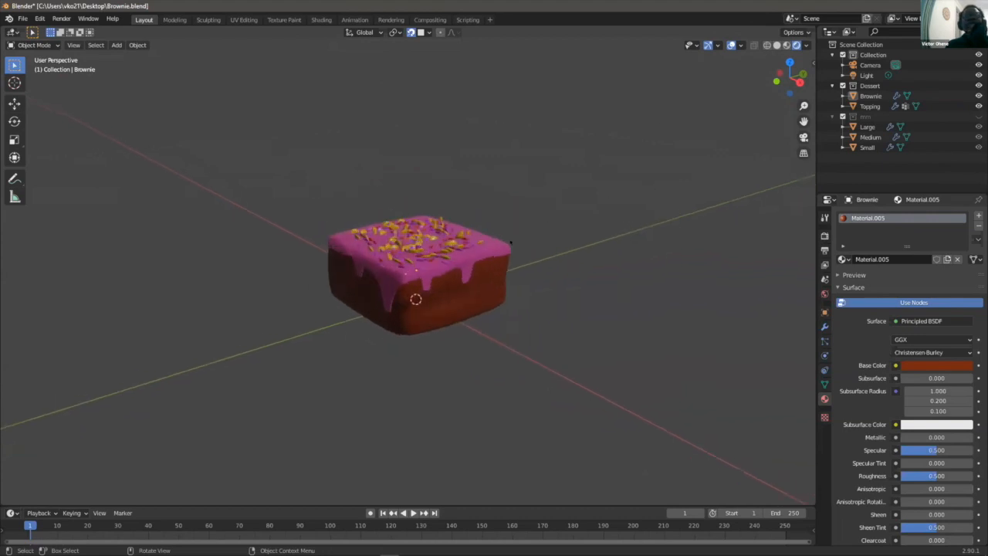
scroll(416, 301, up, 1)
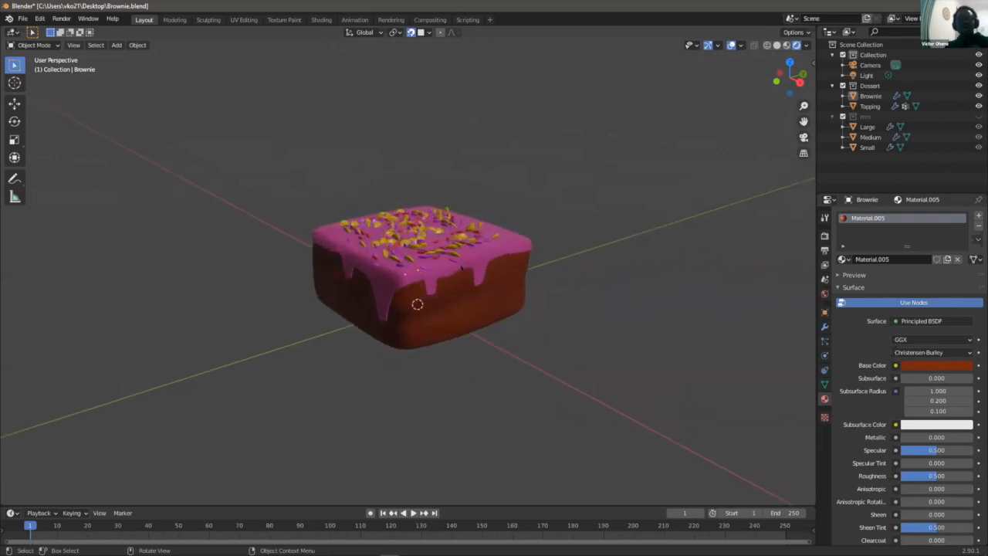
key(shift+a)
mouse_move(455, 269)
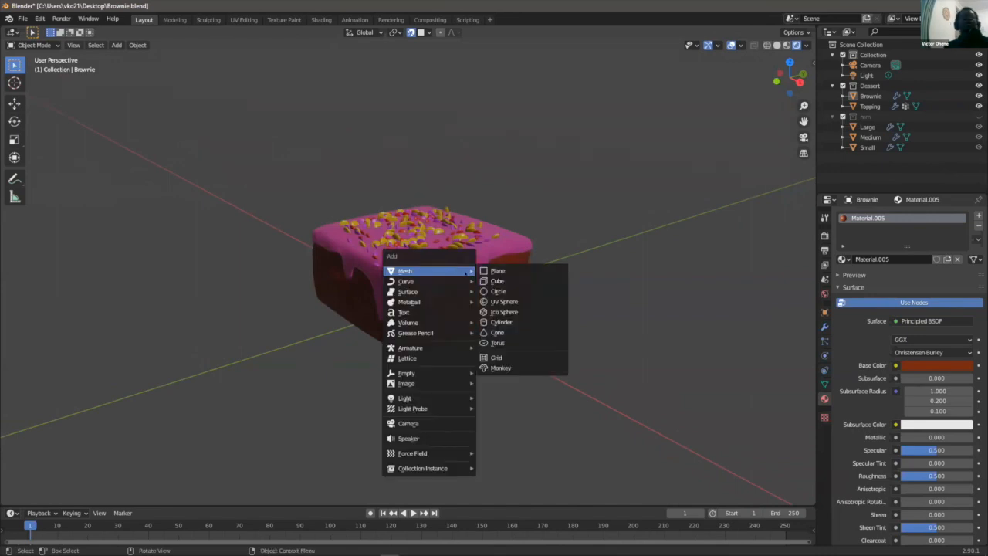
click(480, 270)
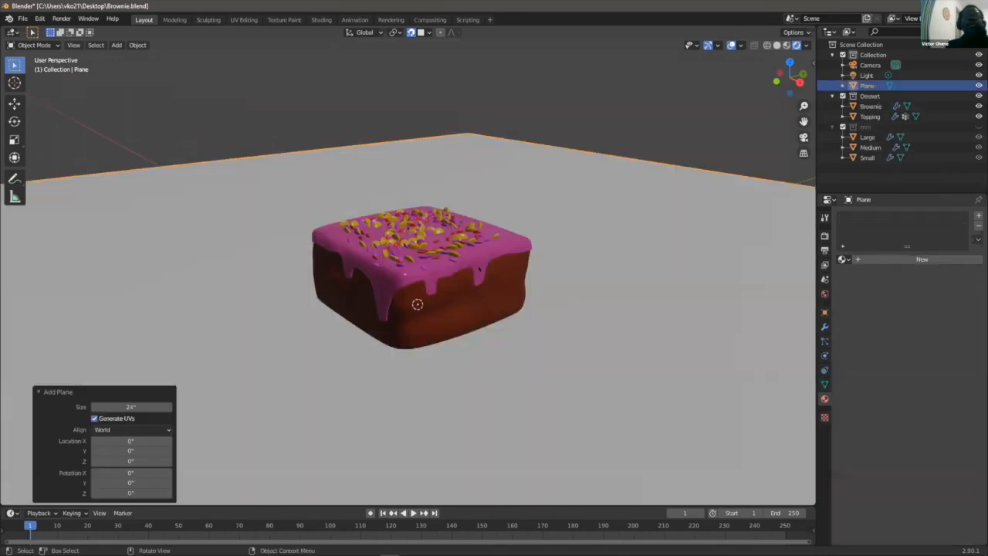
scroll(535, 202, down, 1)
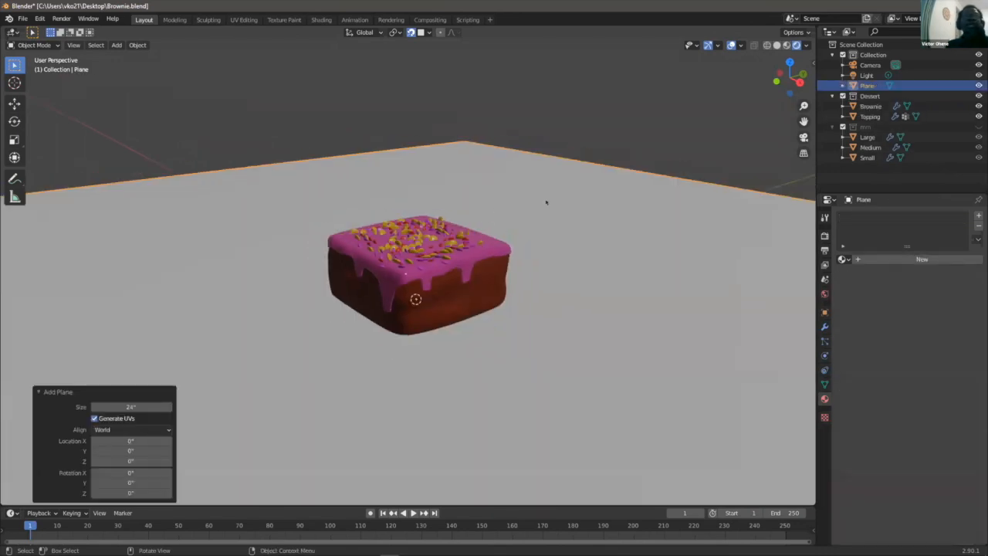
- Set the new plane's size to 10 inches
click(159, 407)
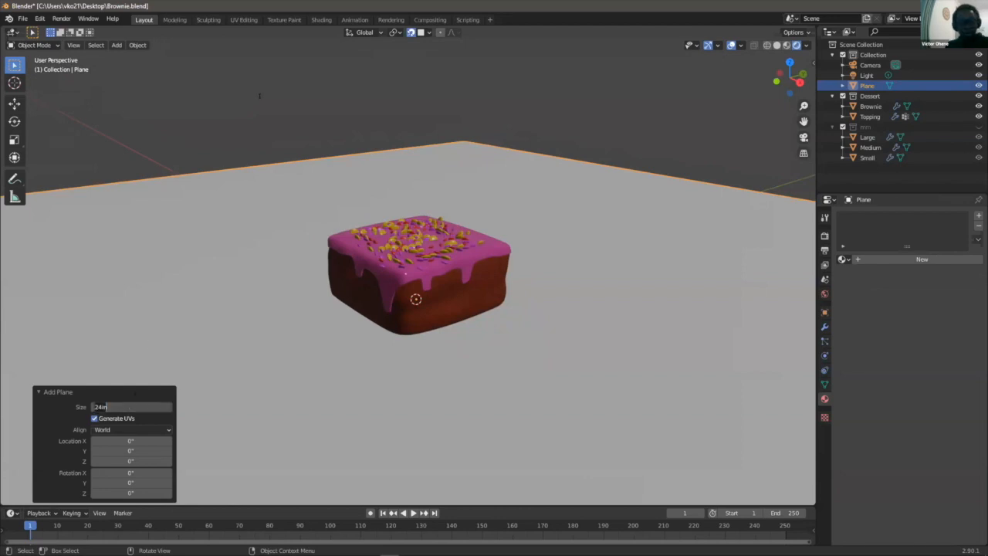
key(BackSpace)
key(BackSpace)
key(BackSpace)
key(BackSpace)
text(4in)
key(BackSpace)
key(BackSpace)
text(10)
key(BackSpace)
key(BackSpace)
key(BackSpace)
text(10)
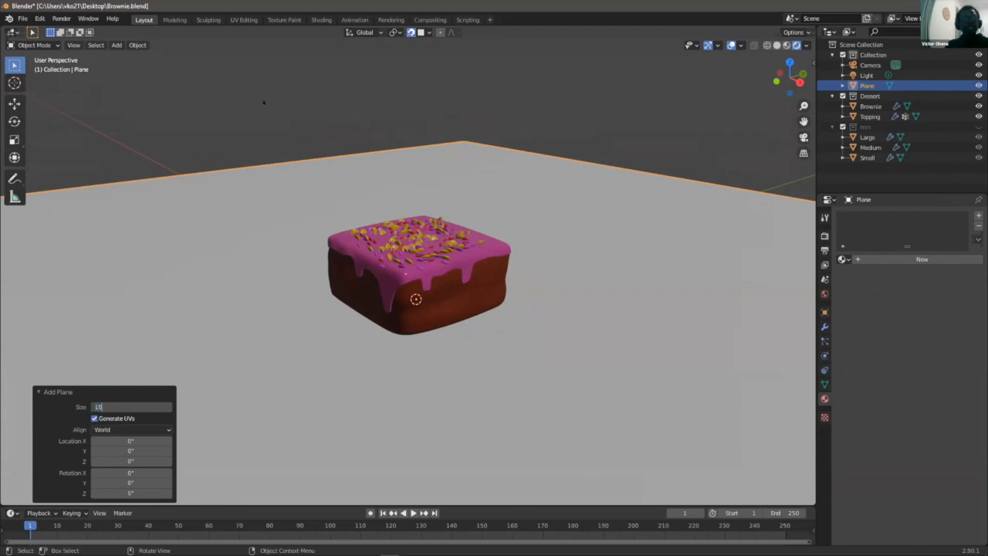
key(Return)
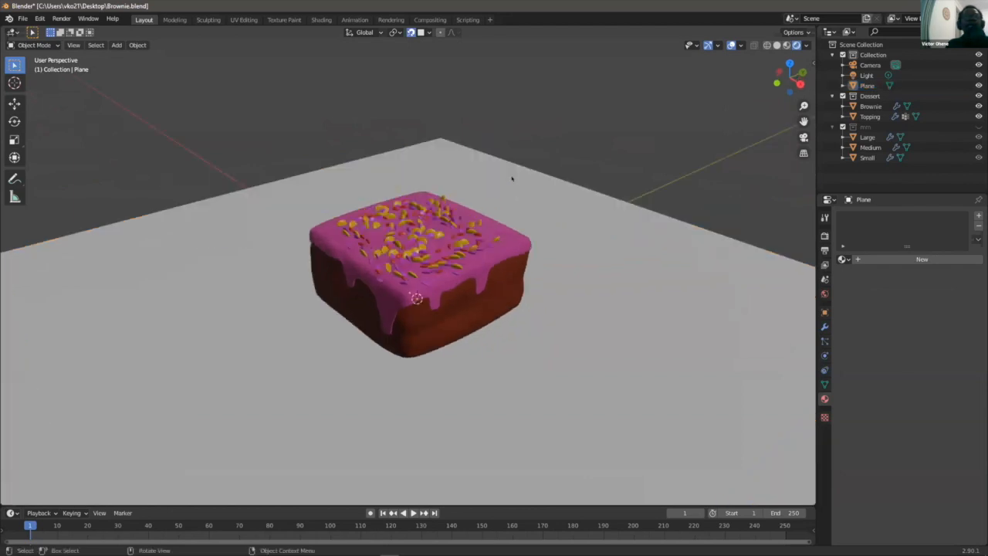
- Find and select the scene camera, and switch the viewport to the camera's view
scroll(519, 169, down, 3)
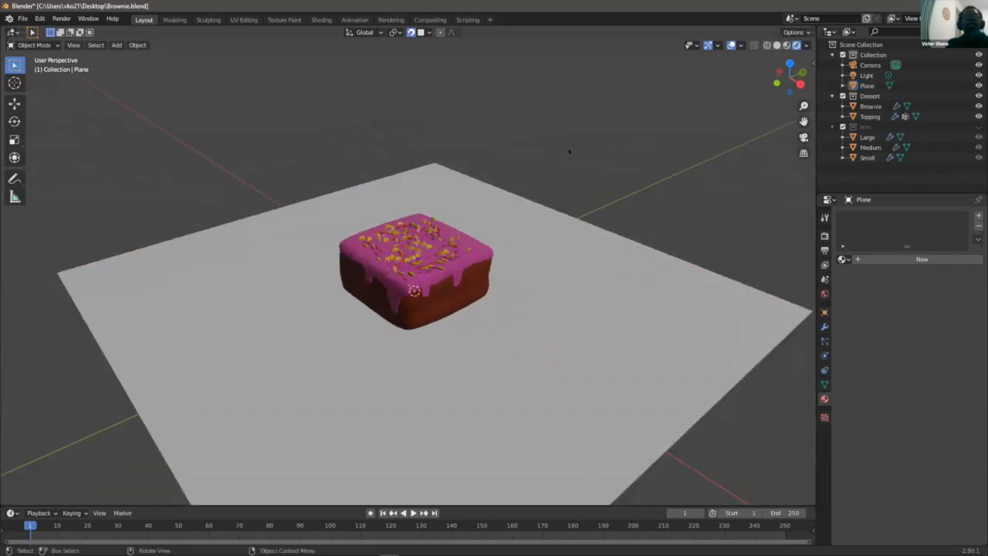
mouse_move(505, 176)
middle_down()
mouse_move(502, 148)
mouse_move(498, 166)
middle_up()
scroll(494, 170, up, 2)
scroll(467, 174, down, 2)
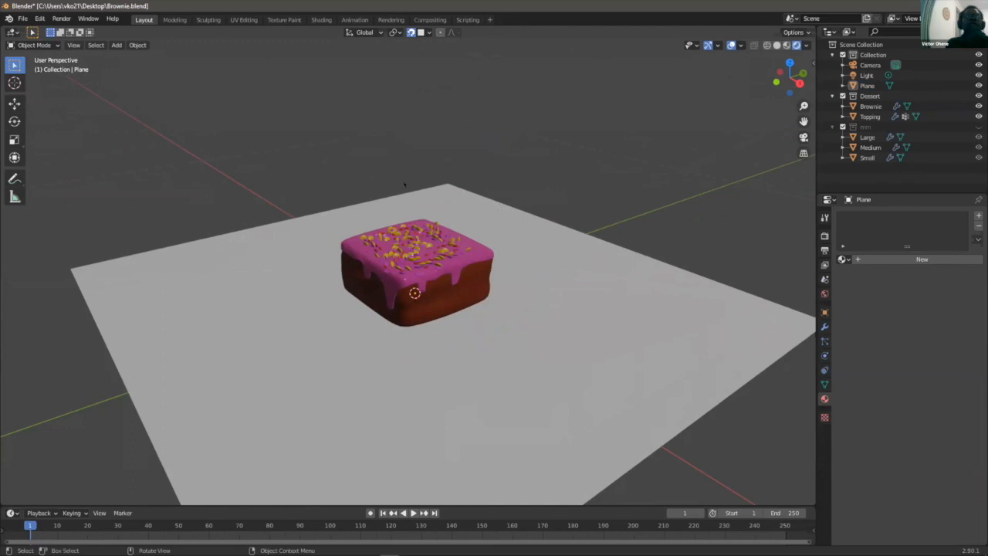
scroll(400, 193, down, 10)
middle_drag(551, 155, 620, 142)
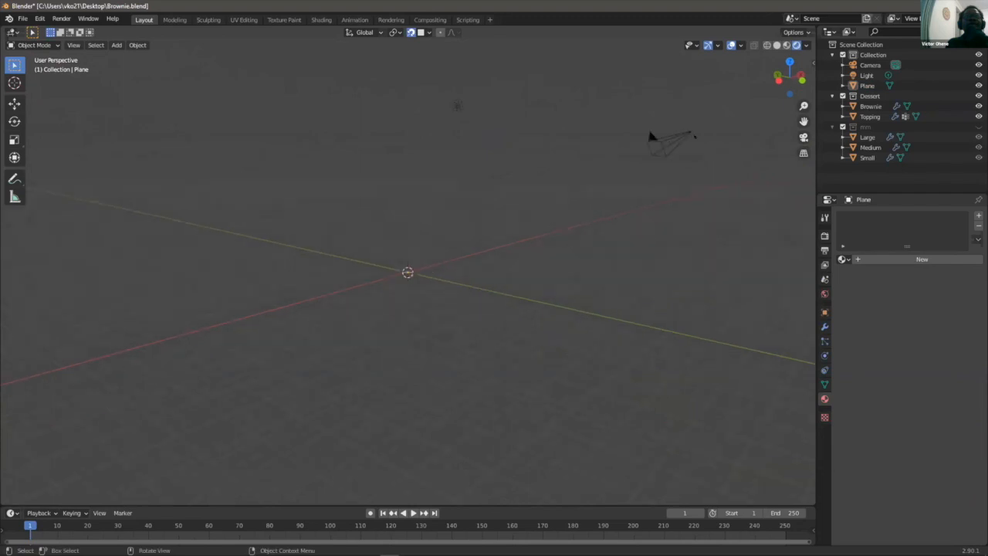
drag(691, 101, 685, 179)
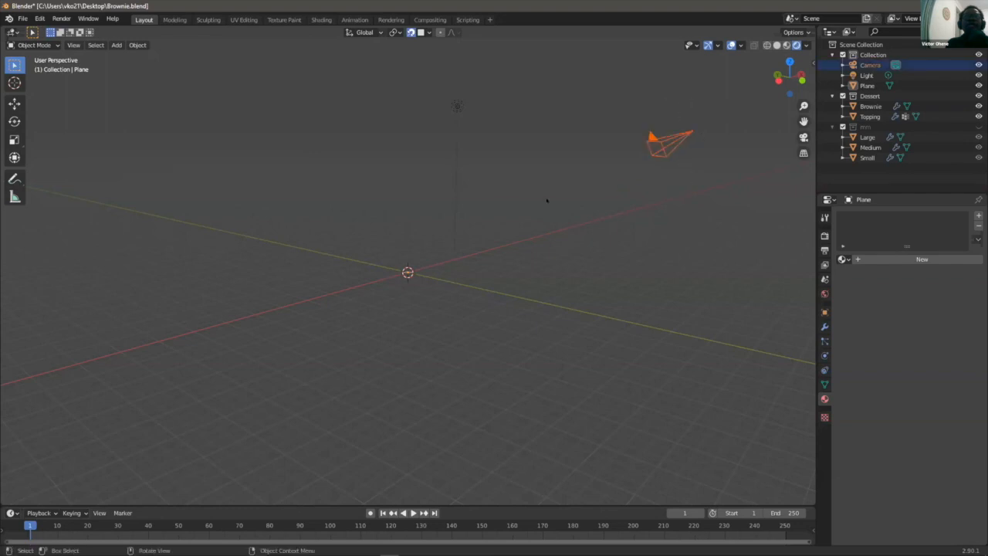
scroll(510, 193, up, 1)
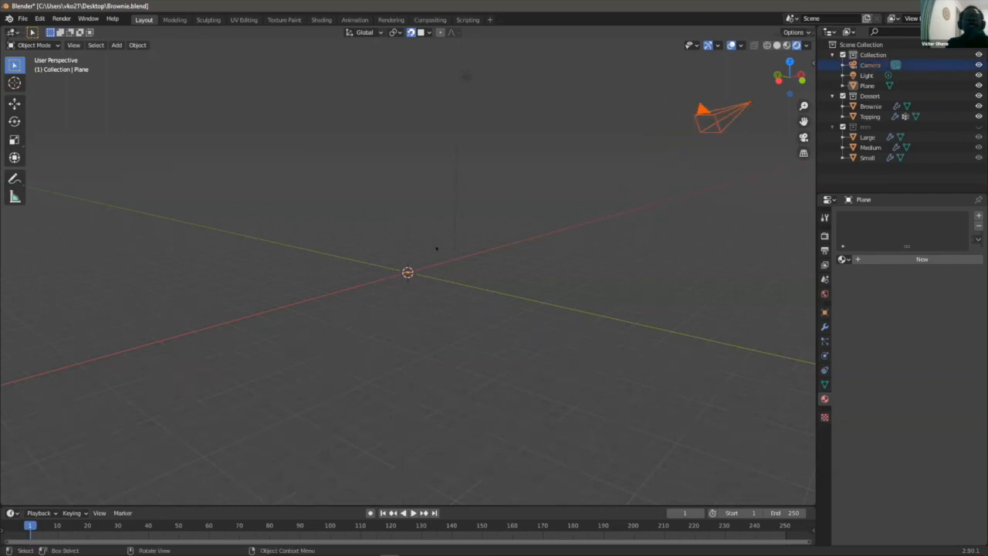
scroll(436, 248, up, 2)
scroll(551, 267, up, 1)
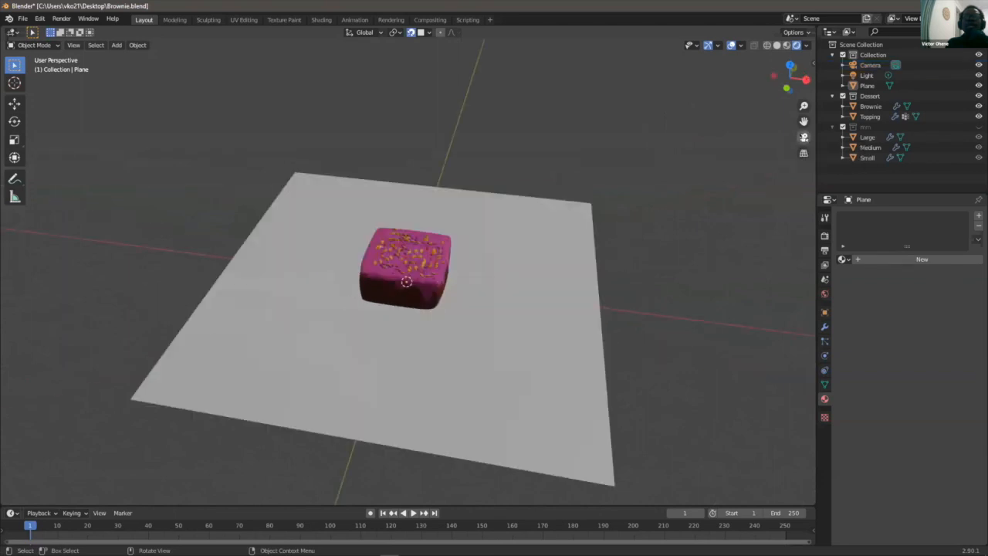
click(804, 137)
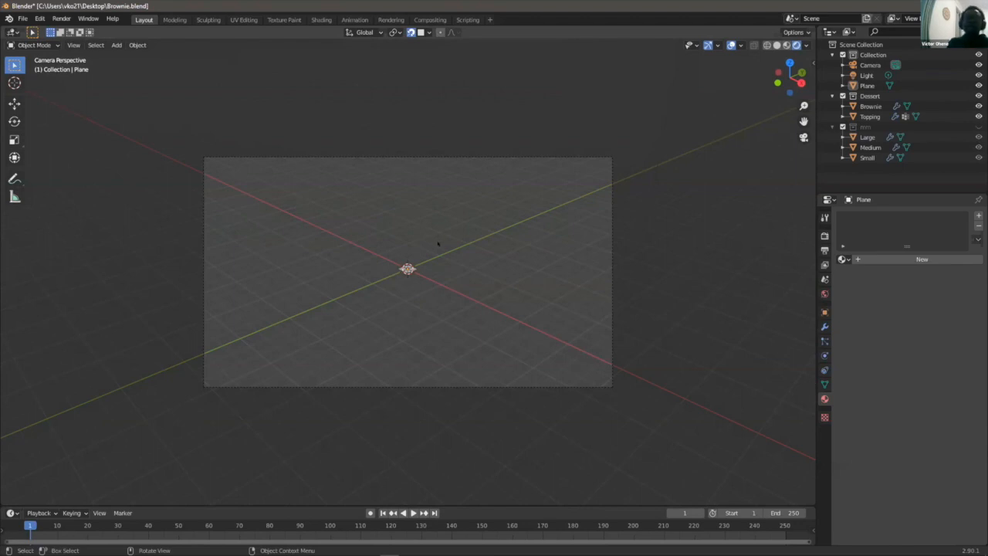
- Lock the camera to the view, frame the brownie in close-up on its plane, and release the camera lock
key(n)
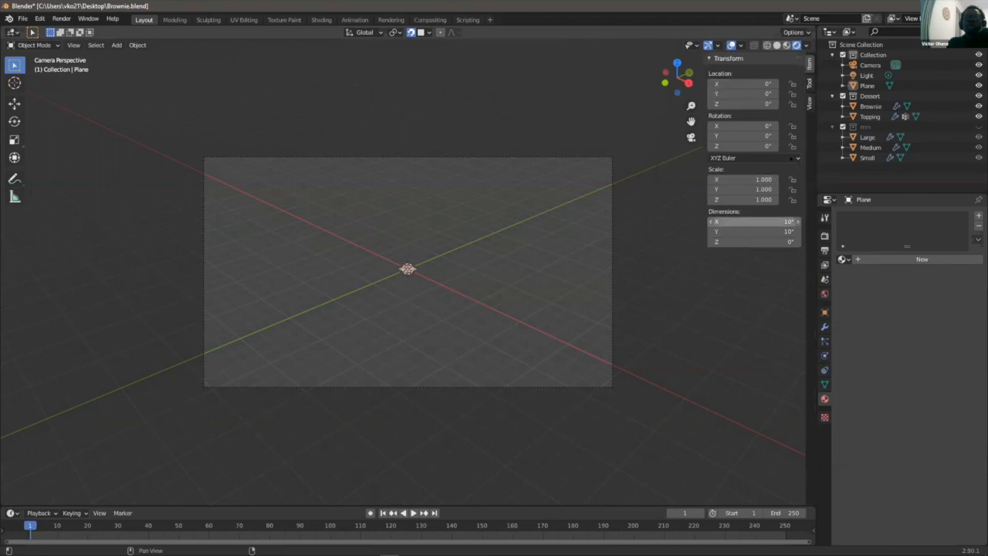
click(809, 102)
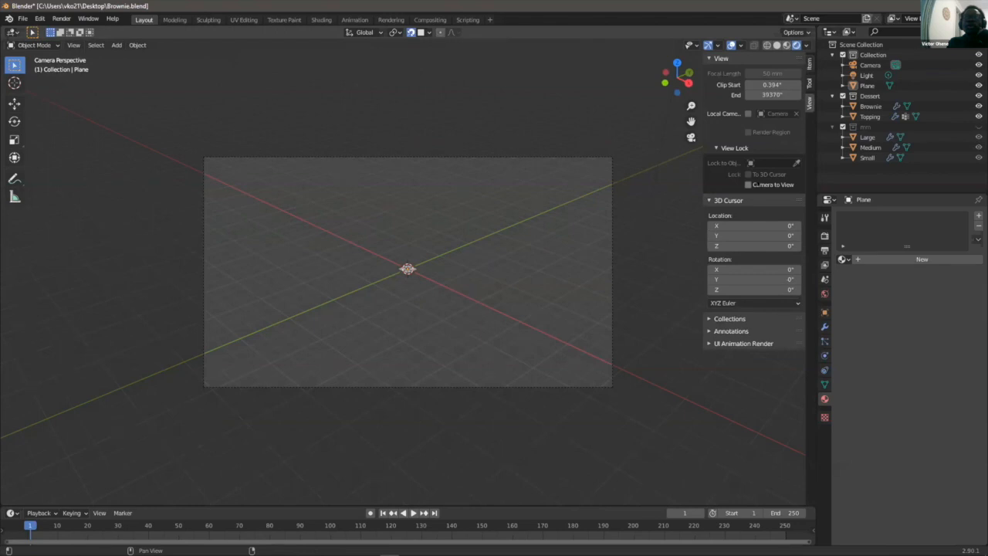
click(747, 185)
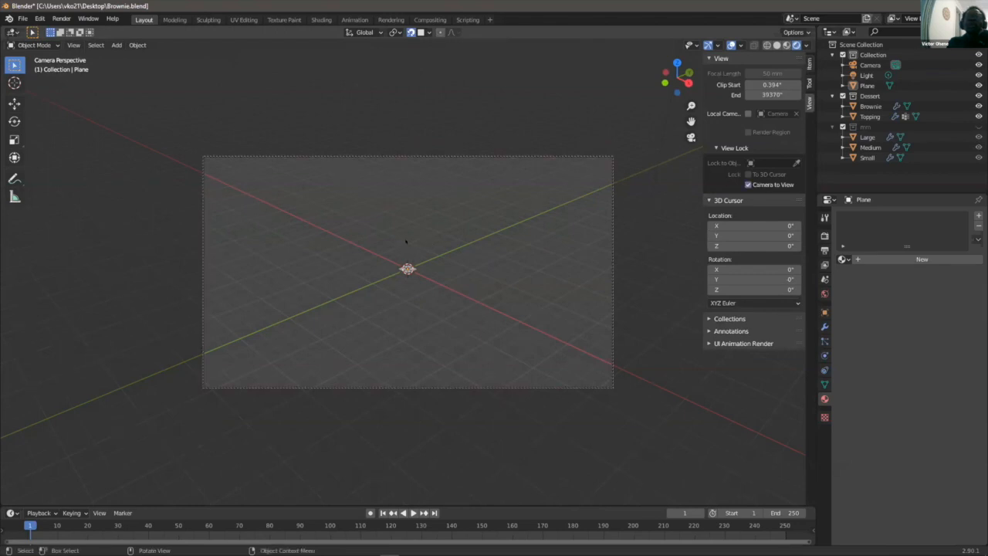
scroll(407, 235, up, 4)
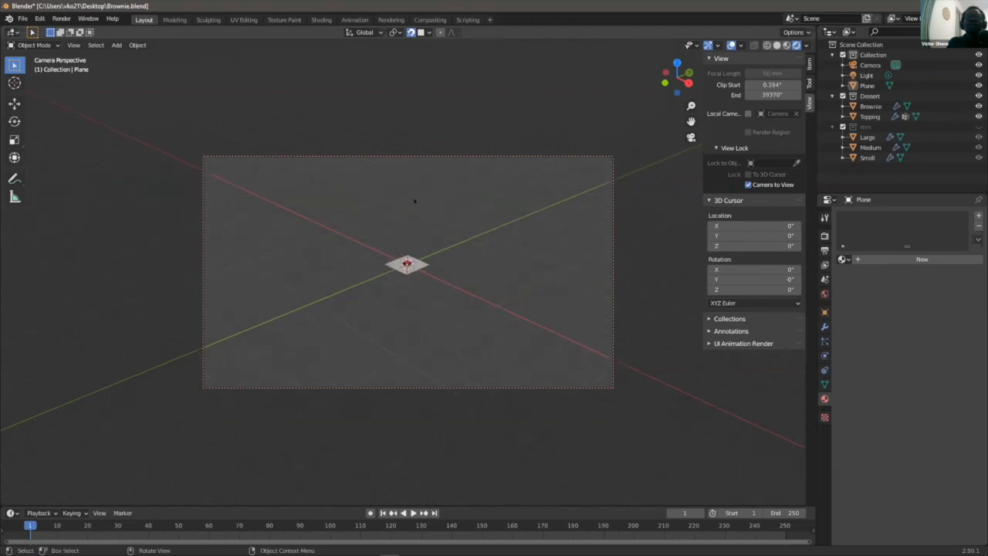
scroll(414, 204, up, 3)
scroll(413, 207, up, 3)
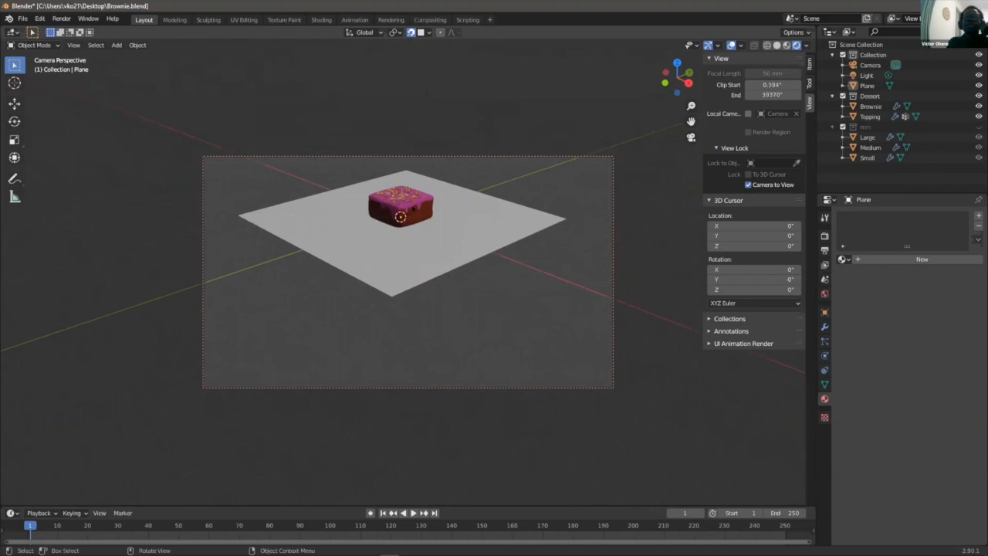
scroll(412, 207, up, 3)
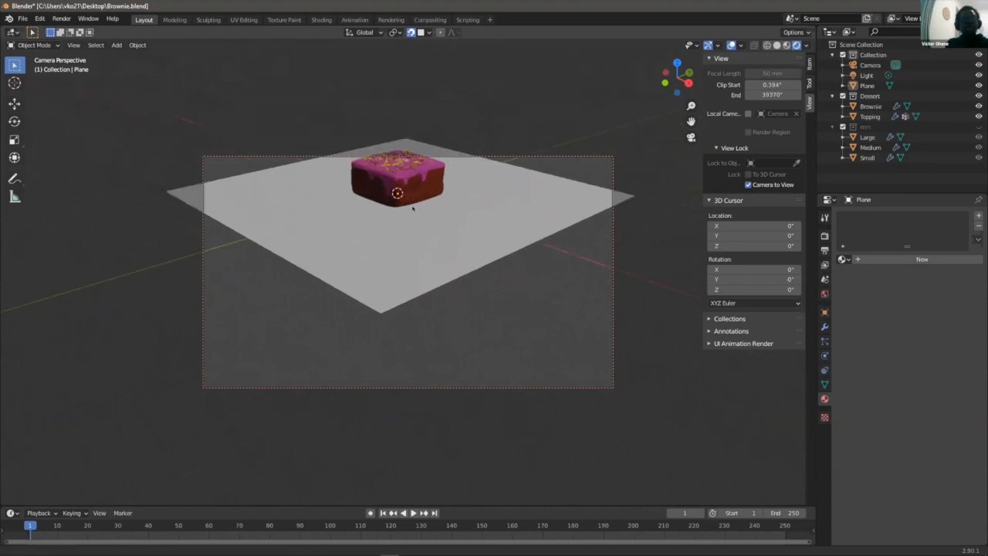
scroll(399, 261, up, 3)
shift+middle_drag(413, 209, 398, 261)
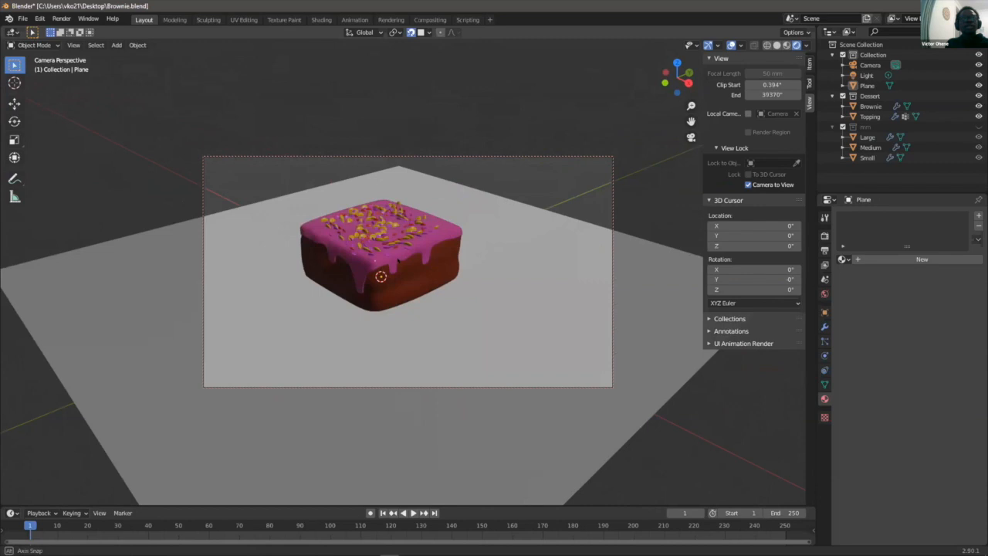
middle_drag(480, 252, 481, 252)
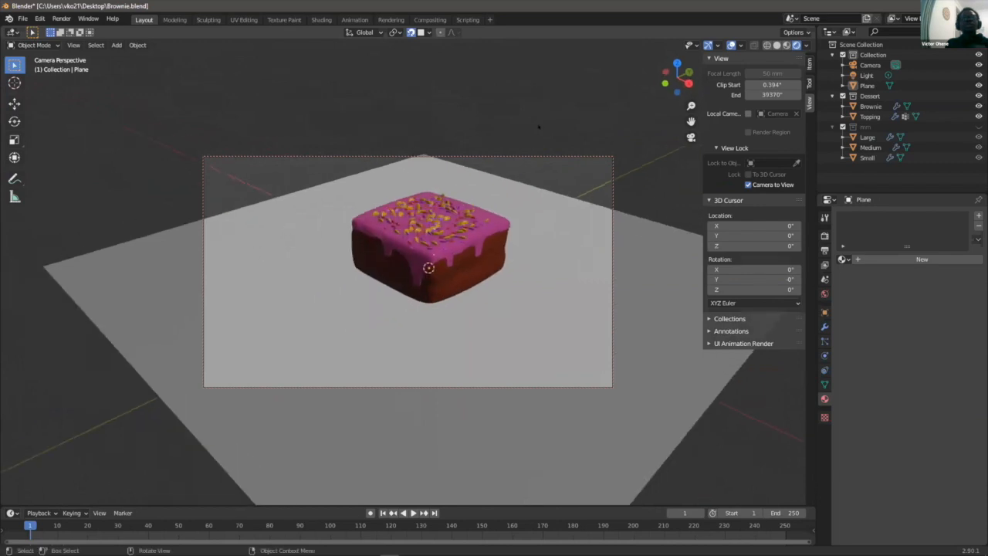
click(750, 185)
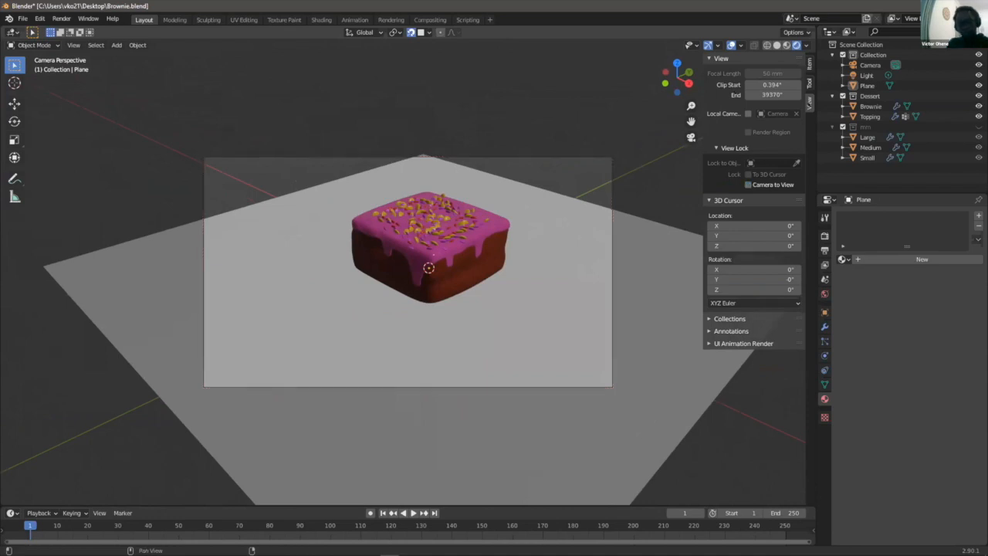
key(n)
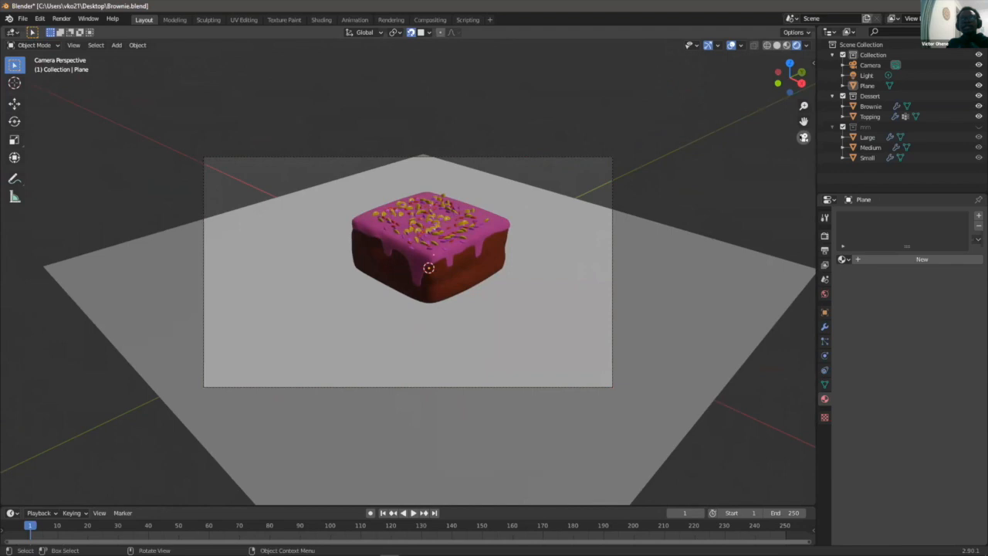
- Examine the camera's placement around the brownie and plane from outside, and return to the camera's view
middle_drag(494, 189, 599, 194)
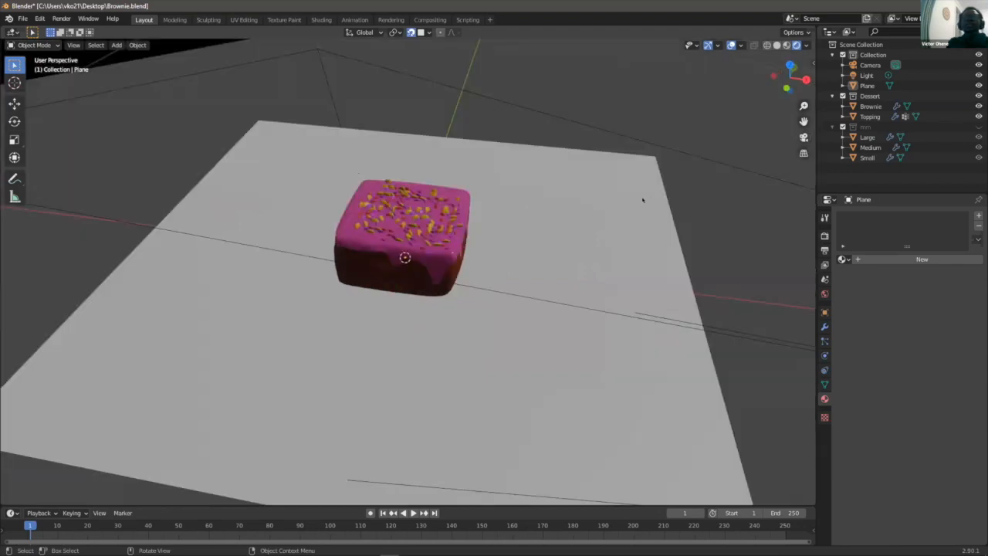
scroll(437, 298, down, 5)
scroll(523, 292, up, 3)
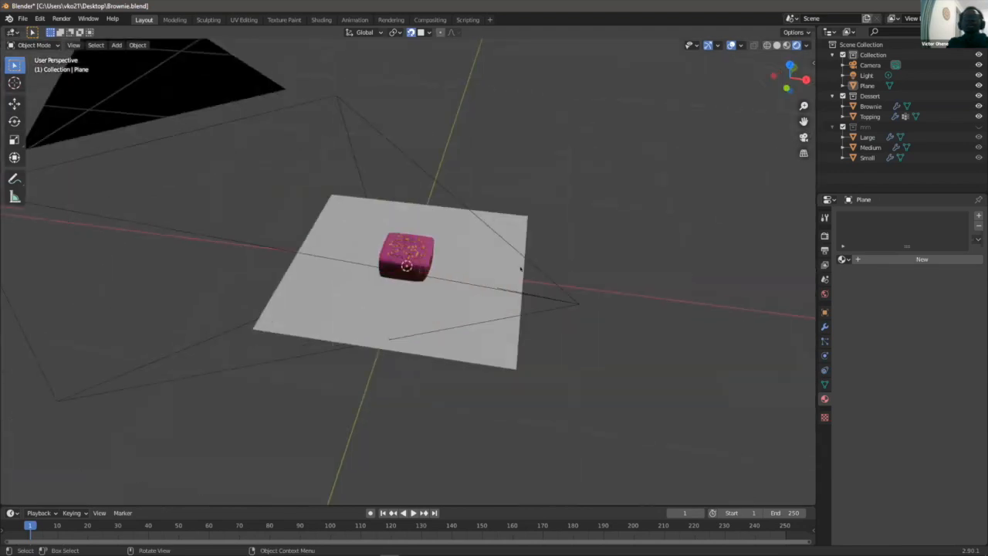
scroll(521, 268, up, 3)
middle_drag(494, 231, 497, 176)
scroll(490, 226, down, 3)
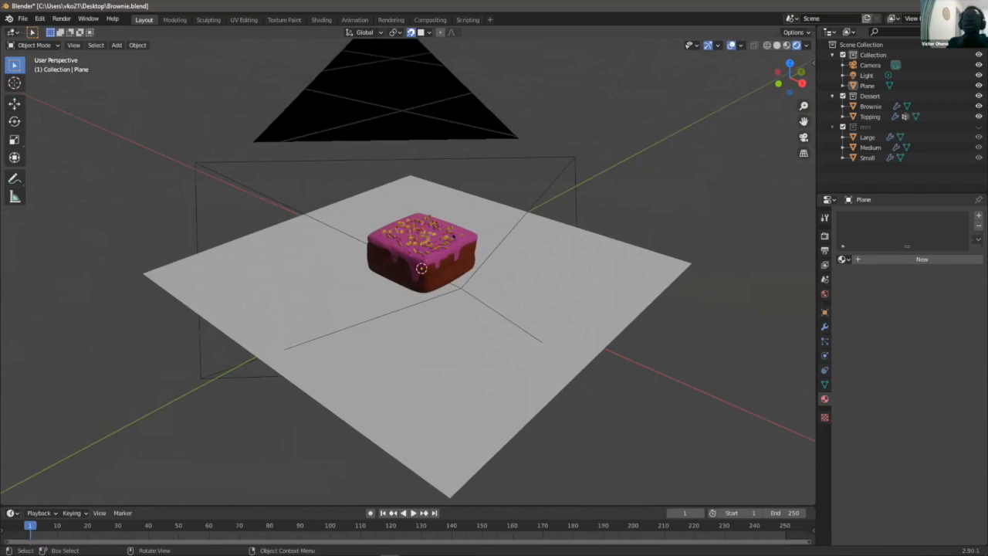
middle_drag(488, 240, 532, 209)
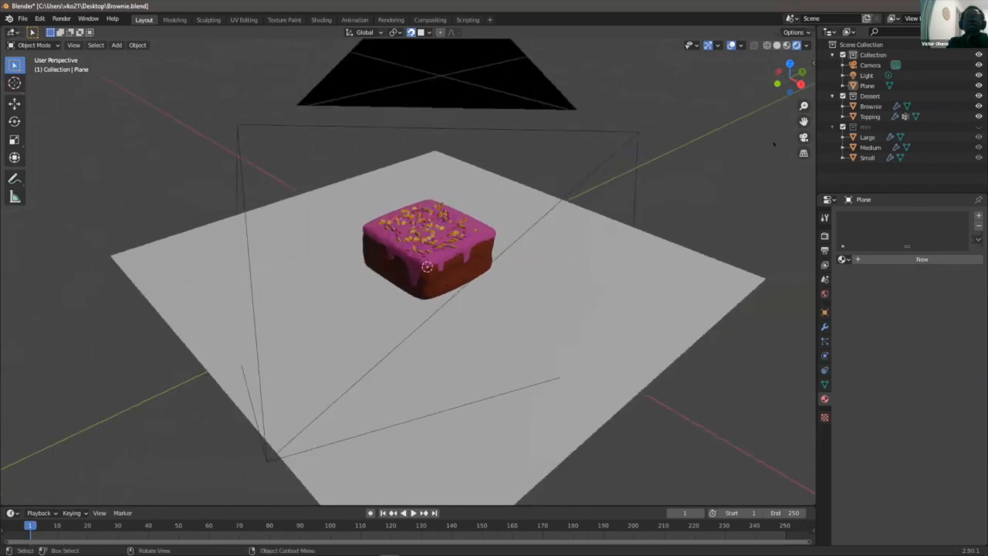
click(804, 137)
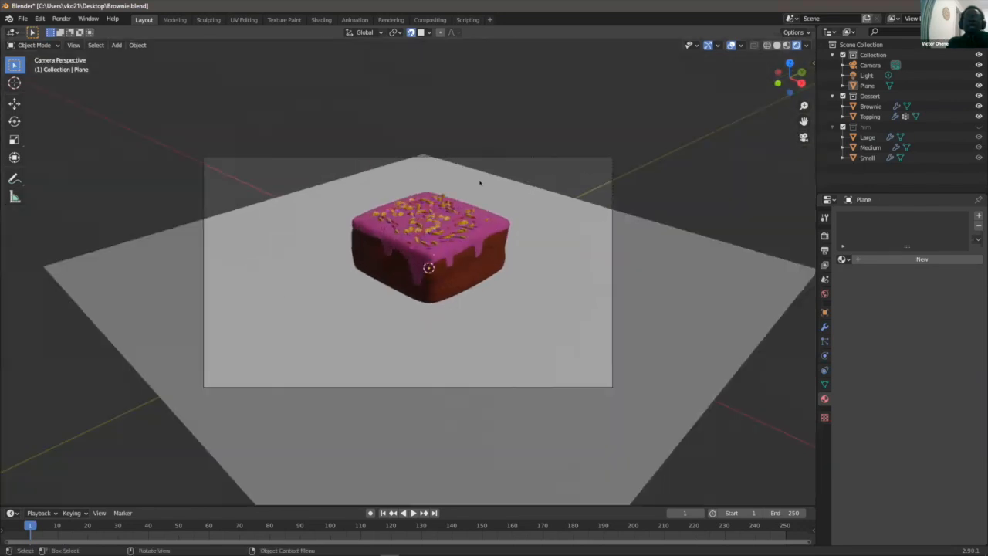
scroll(501, 178, up, 1)
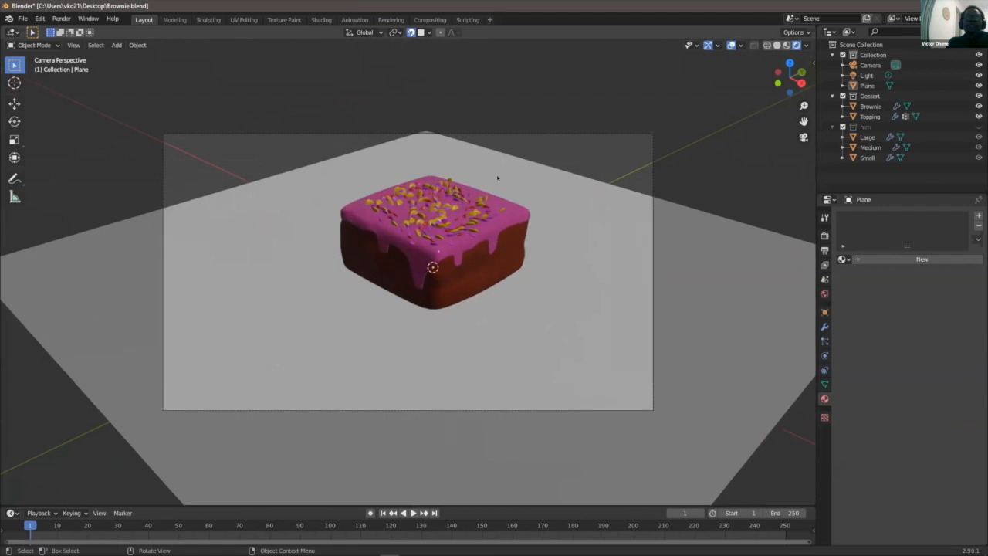
middle_drag(497, 178, 535, 176)
key(KP_0)
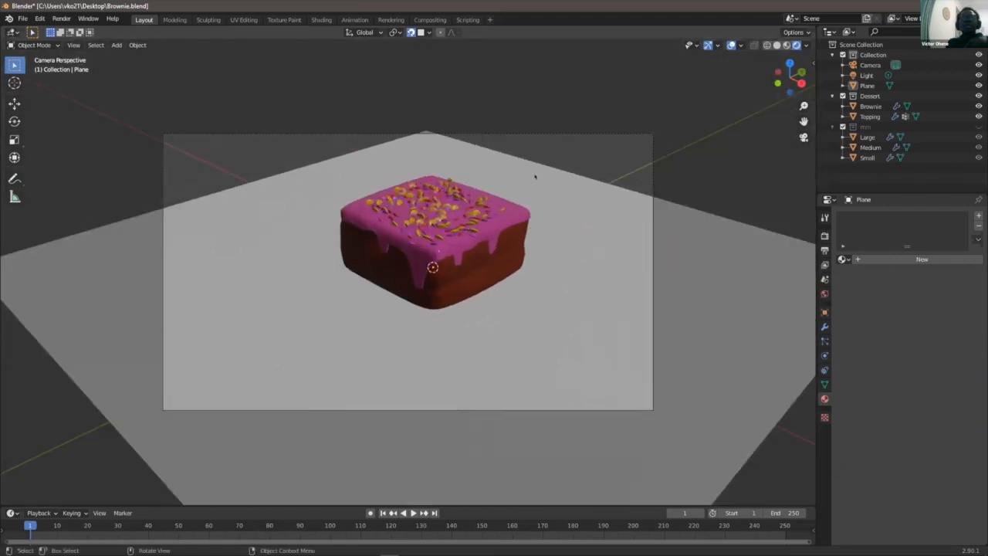
- Scale up the ground plane until it fills the whole camera frame, and deselect it
click(535, 177)
key(s)
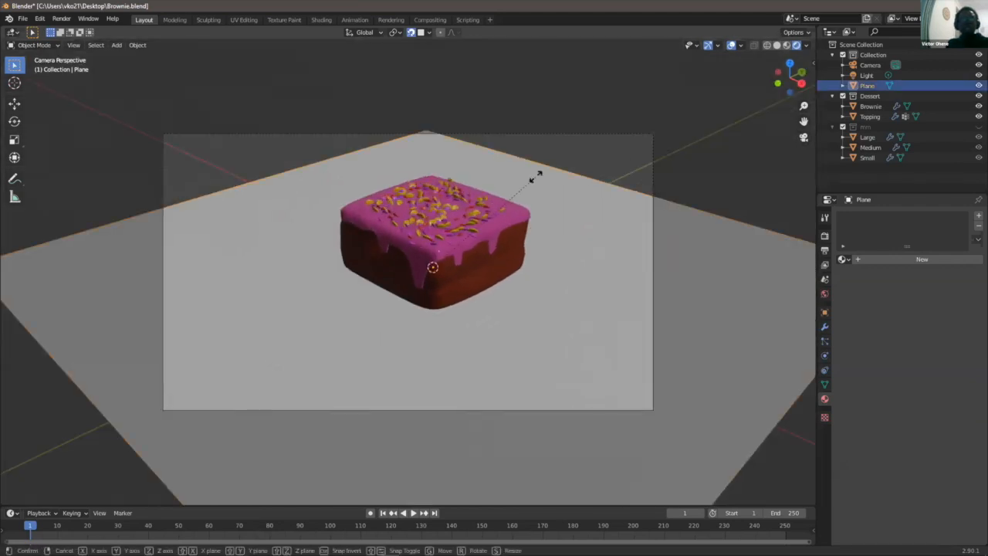
click(678, 94)
key(alt+a)
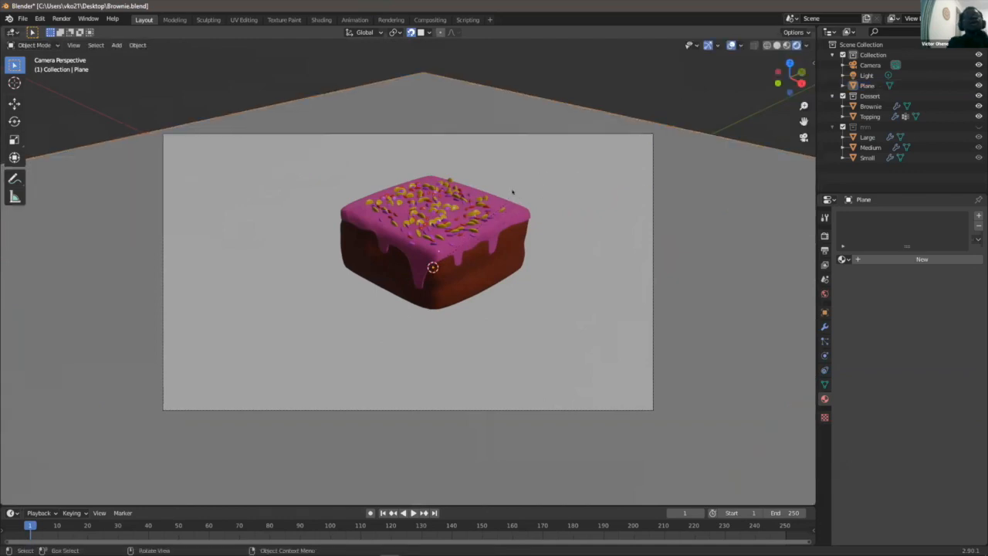
scroll(518, 202, up, 3)
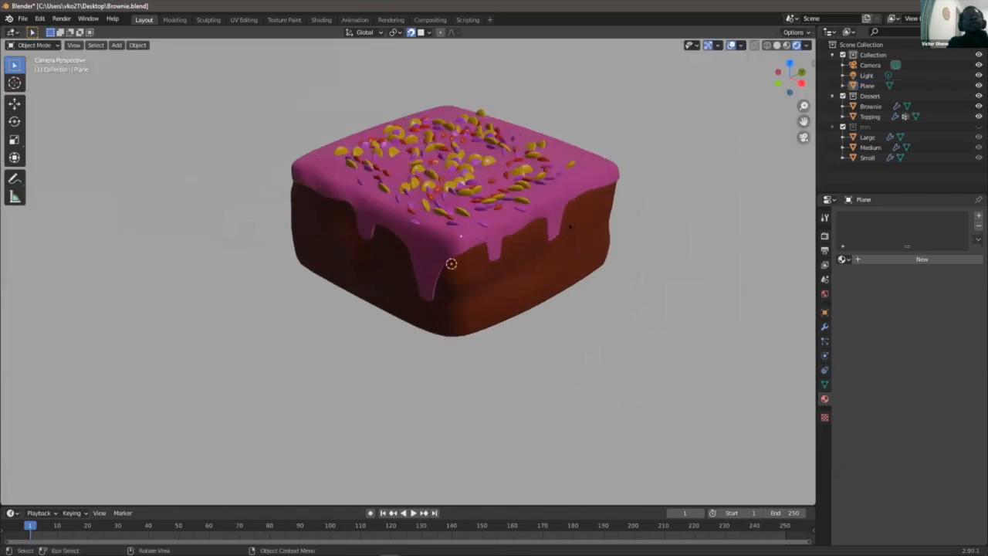
scroll(408, 270, down, 2)
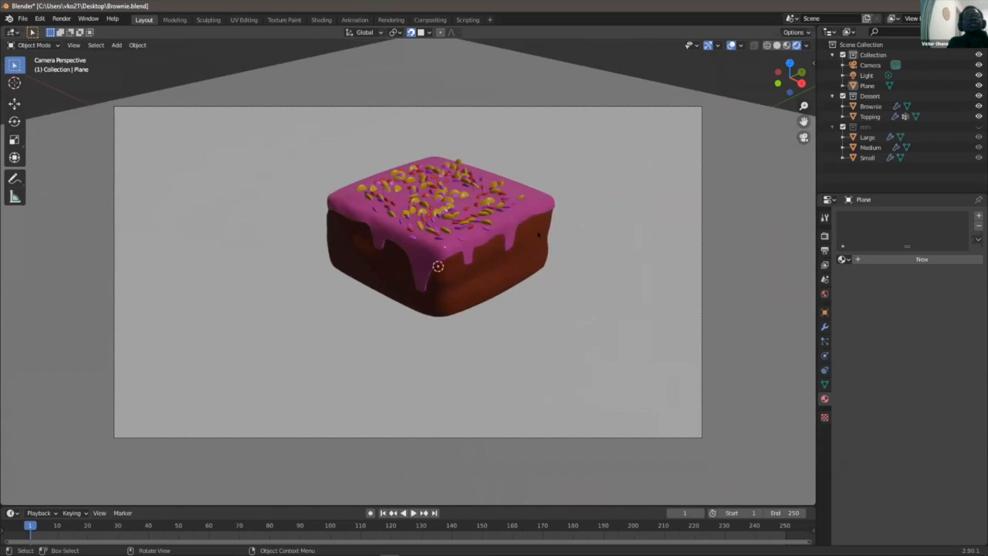
- Select the brownie and set its material's Base Color to an Image Texture
click(537, 234)
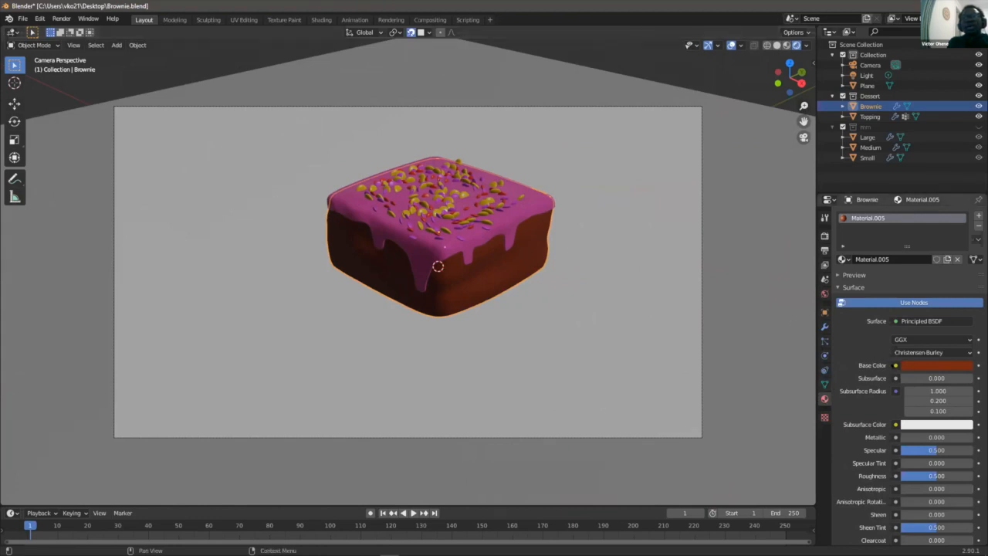
click(895, 365)
click(896, 365)
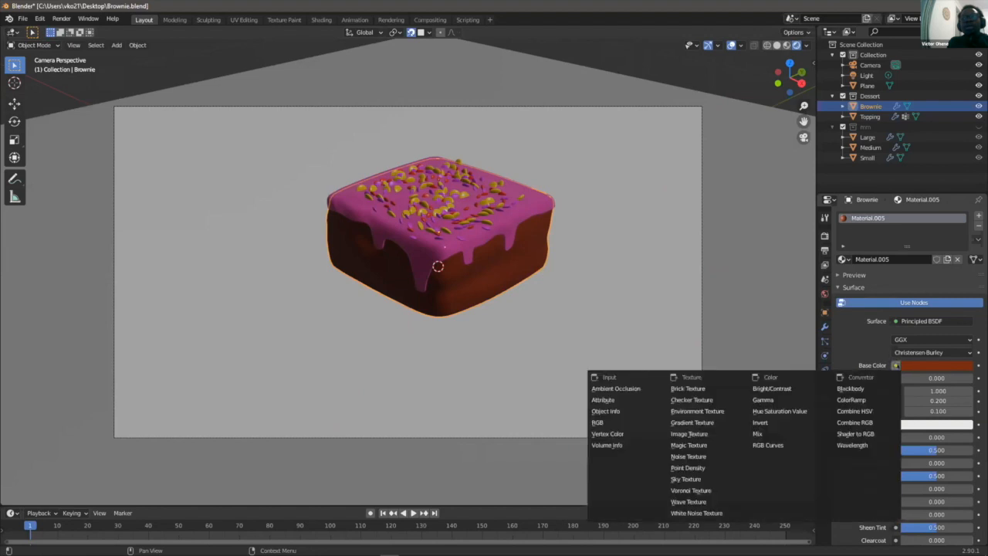
click(686, 438)
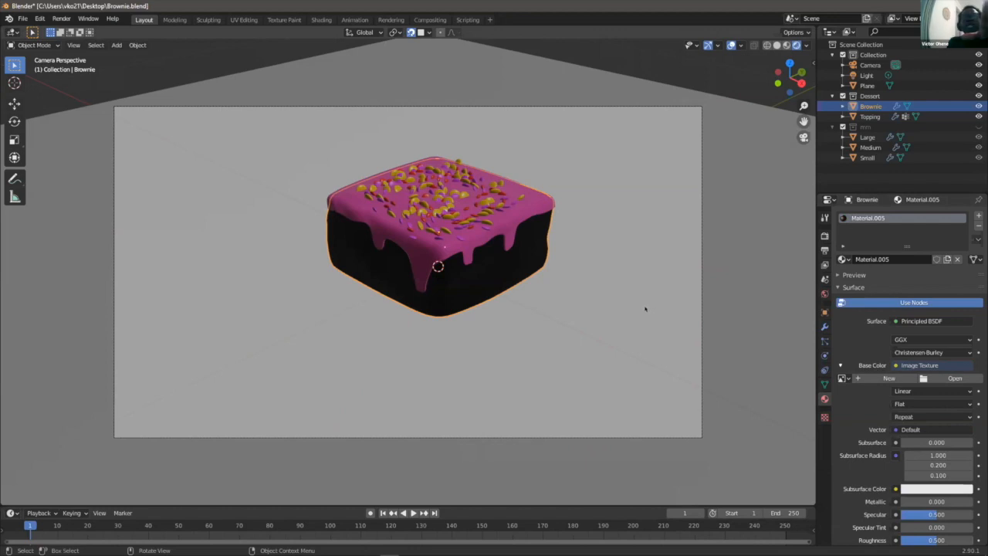
- Browse the Pictures folder as thumbnails and open Dog_Final.psd as the brownie's texture image
click(951, 377)
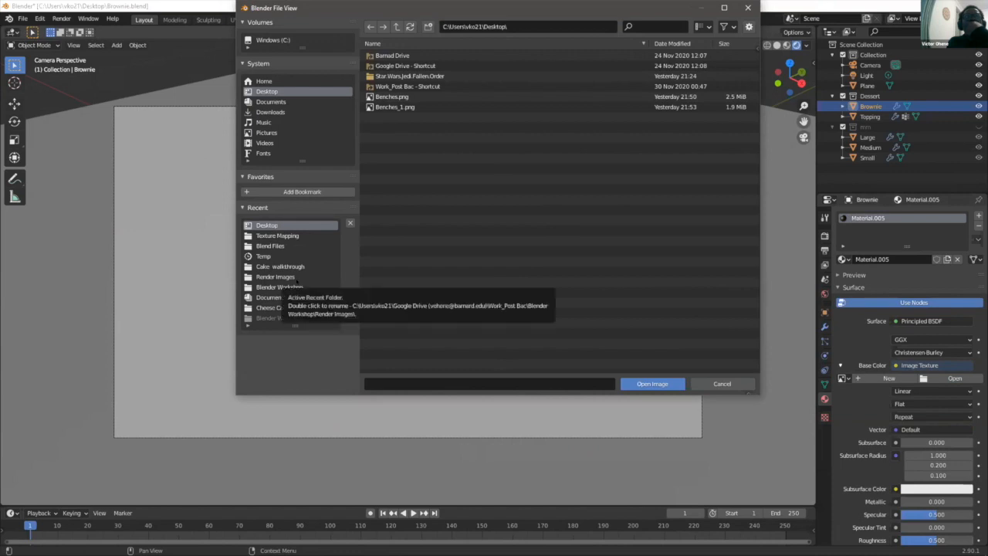
click(266, 132)
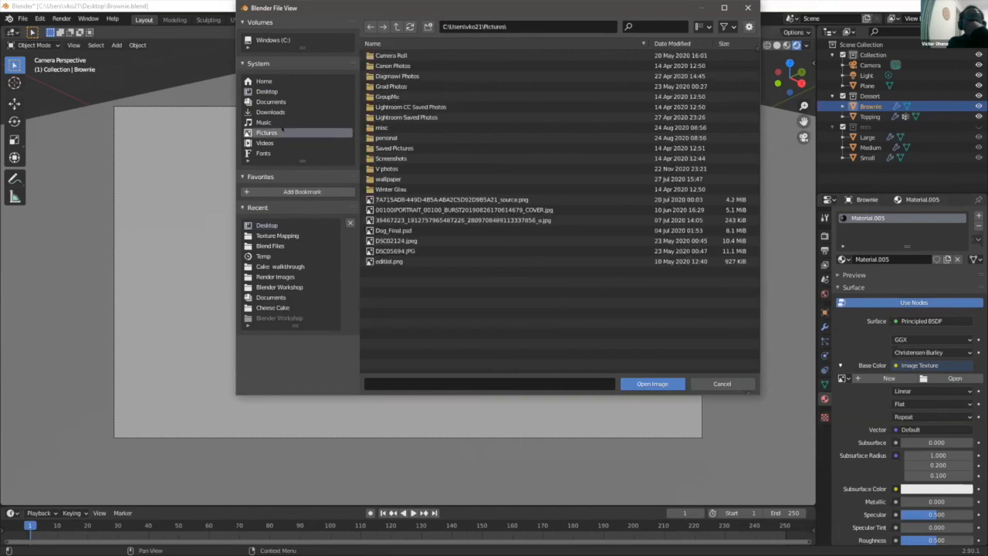
click(702, 26)
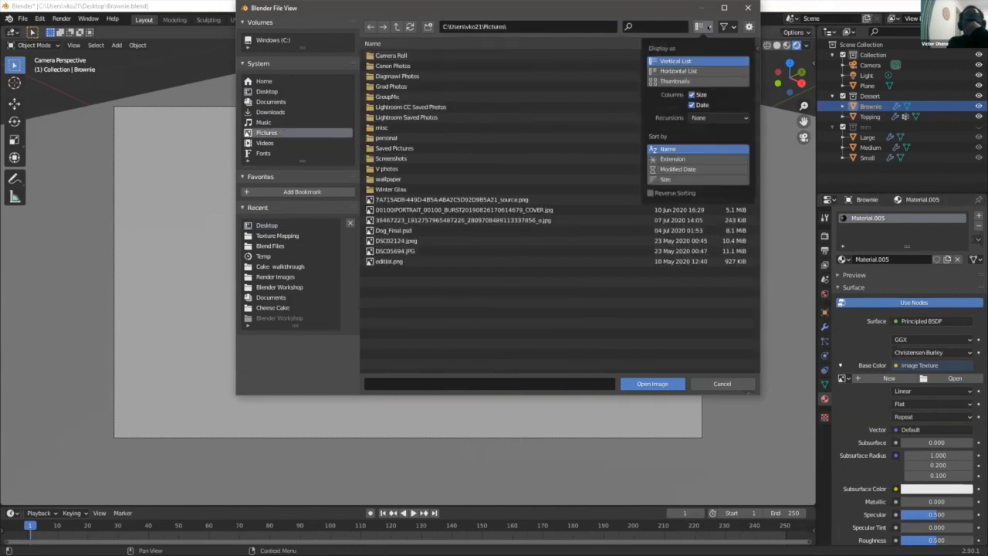
click(675, 81)
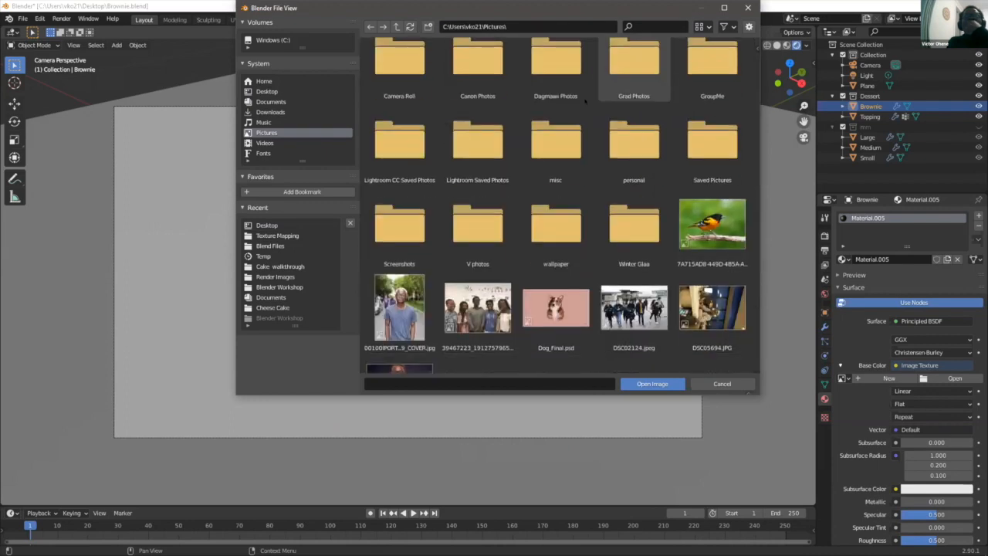
scroll(584, 100, down, 2)
click(555, 247)
scroll(571, 293, up, 1)
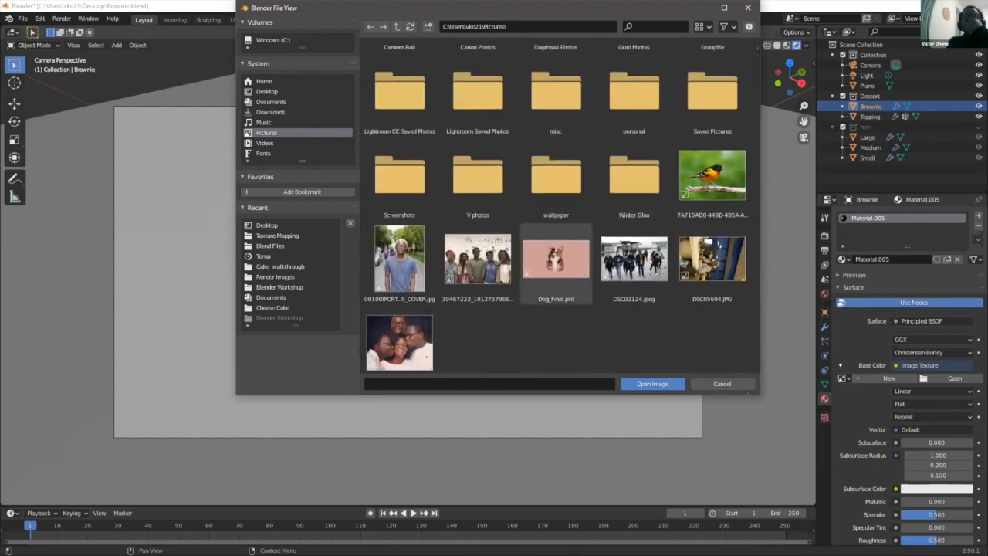
click(652, 384)
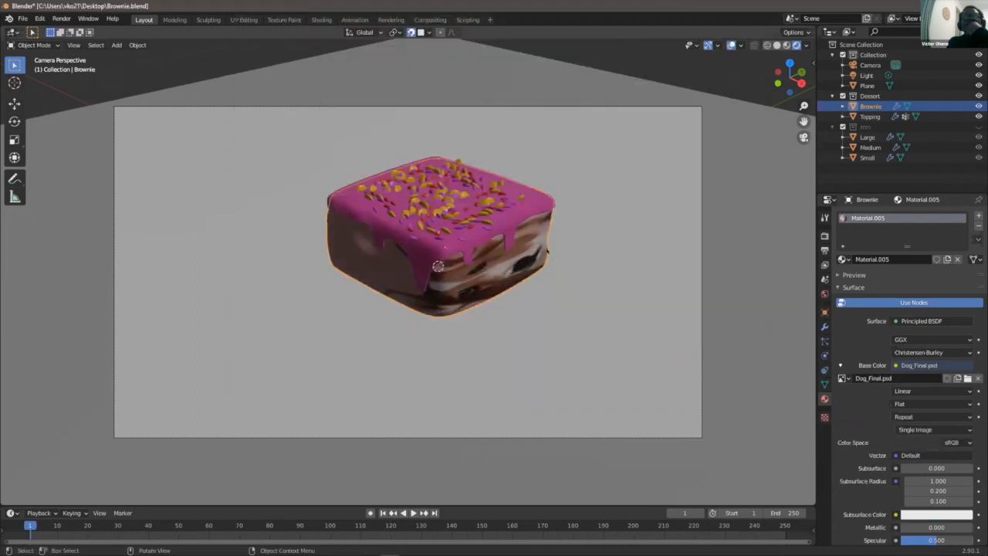
- Examine how the dog image wraps around the brownie's sides, and unlink it from the texture
middle_drag(437, 266, 470, 282)
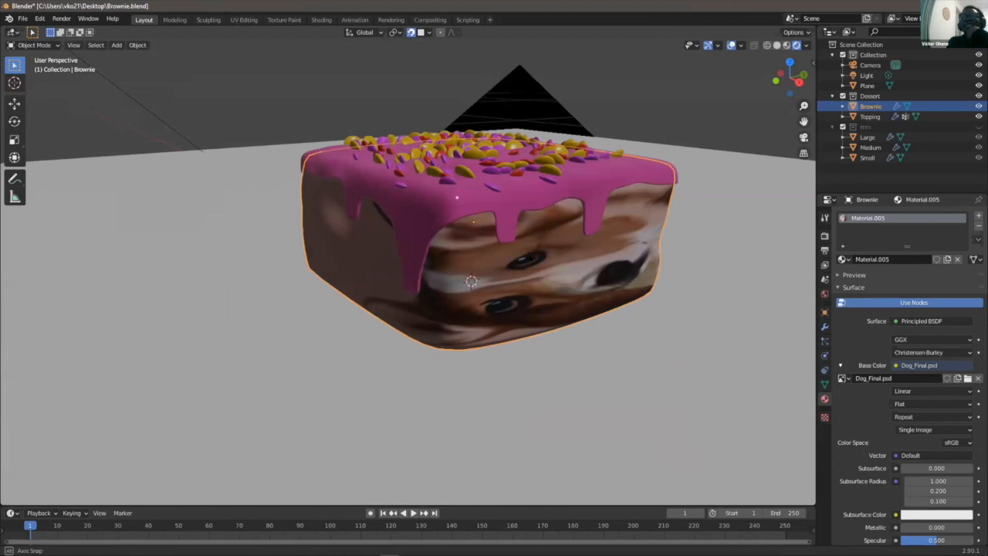
middle_drag(471, 282, 478, 294)
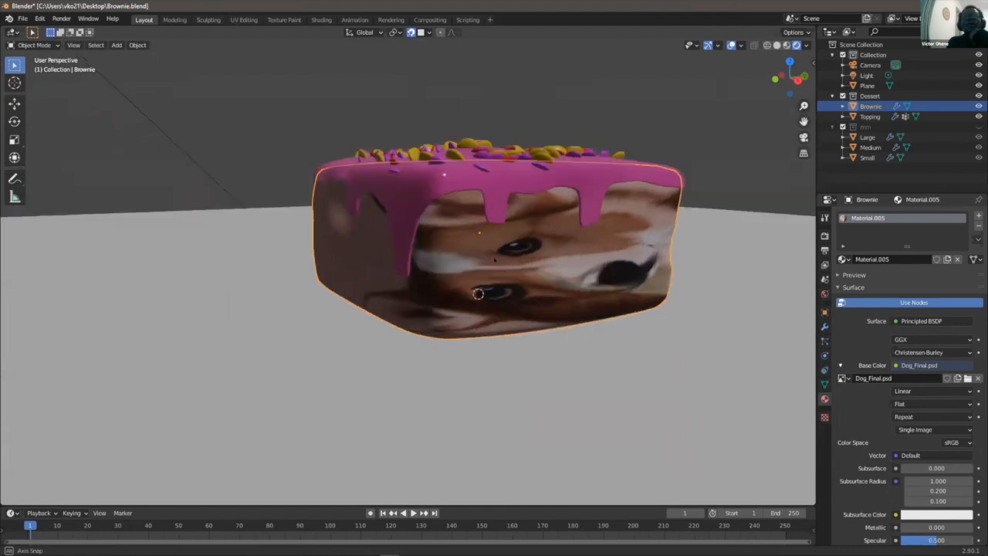
scroll(478, 294, down, 3)
middle_drag(478, 294, 456, 278)
scroll(456, 277, up, 2)
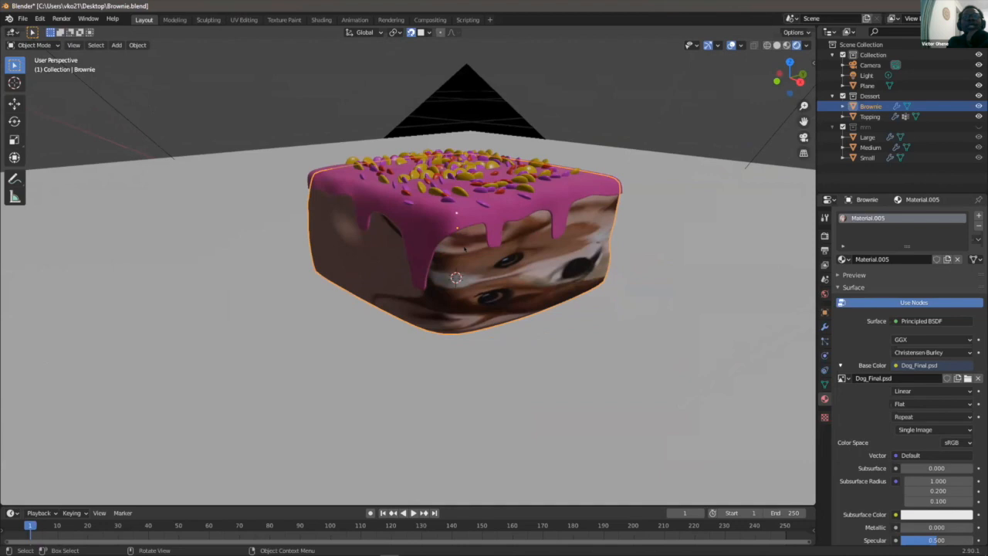
middle_drag(455, 278, 563, 236)
middle_drag(469, 258, 506, 273)
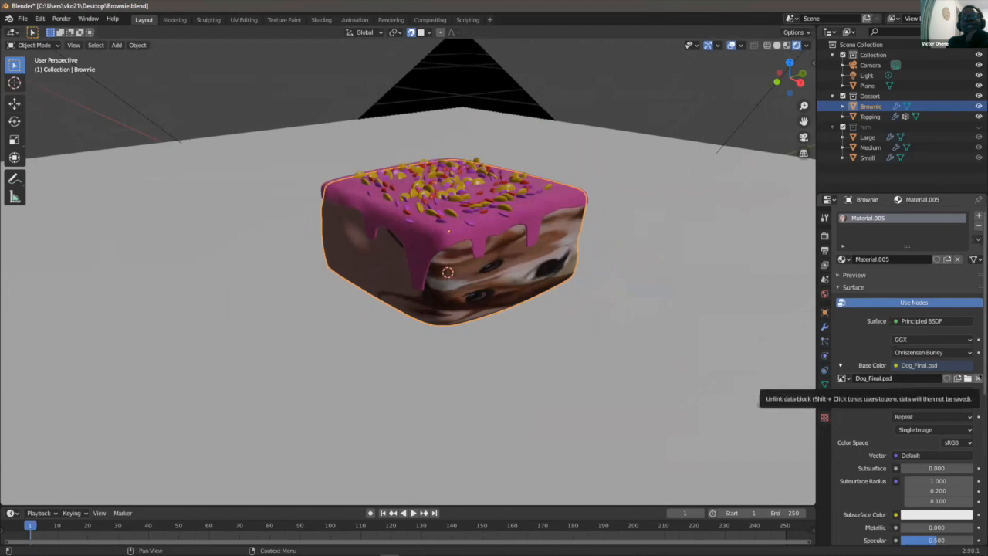
click(977, 378)
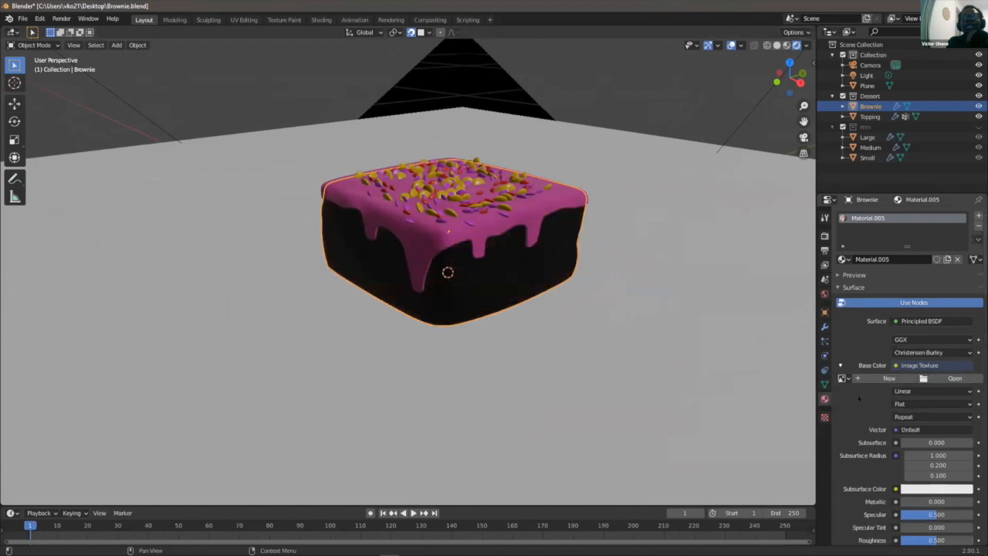
- Create a new blank image named Layers for the brownie's Base Color texture
click(888, 378)
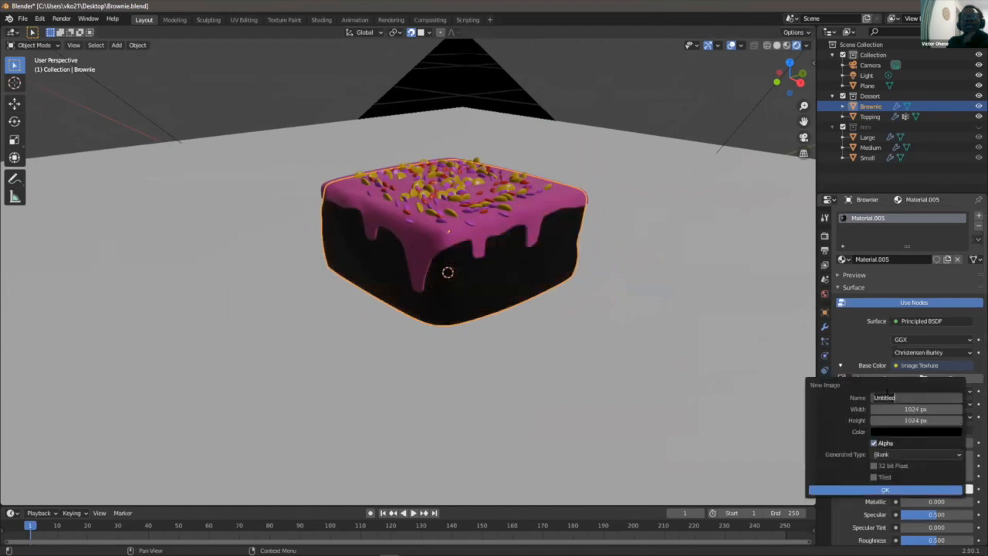
text(Layers)
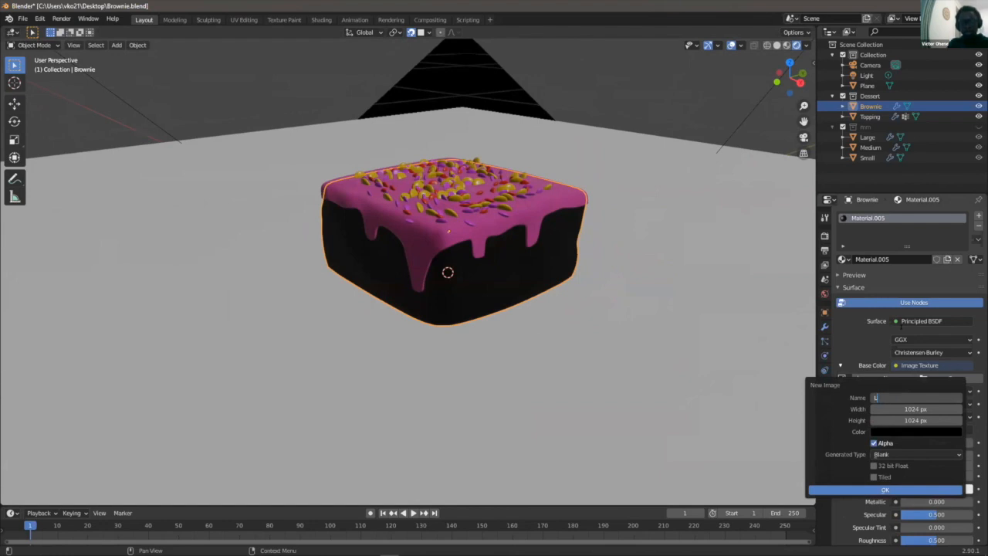
key(Return)
key(Return)
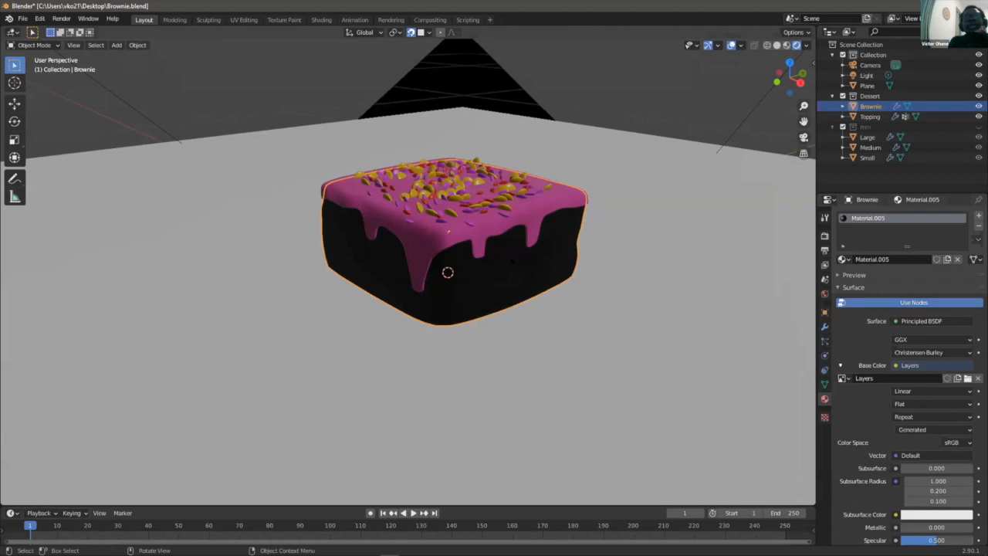
scroll(536, 249, up, 1)
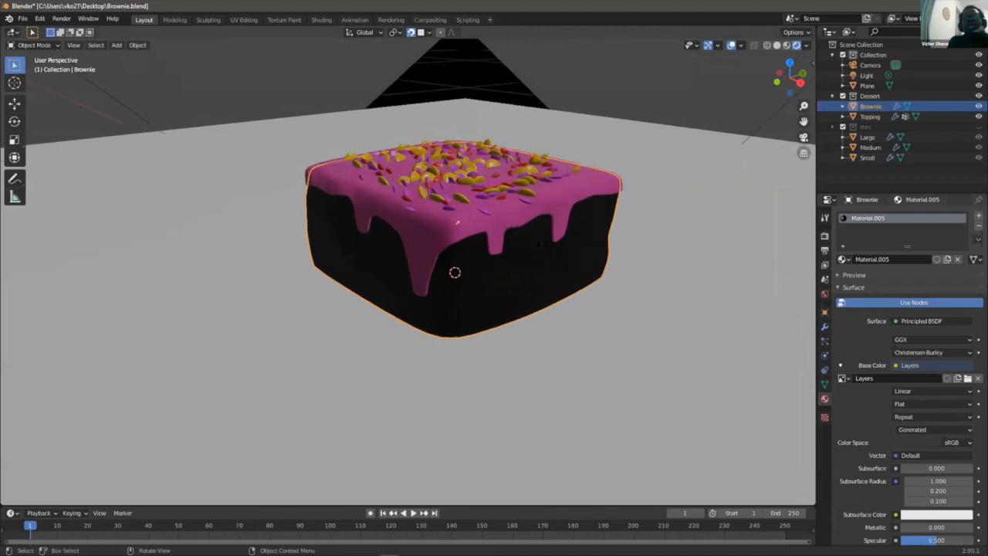
scroll(537, 259, up, 1)
scroll(537, 259, down, 1)
middle_drag(533, 225, 523, 241)
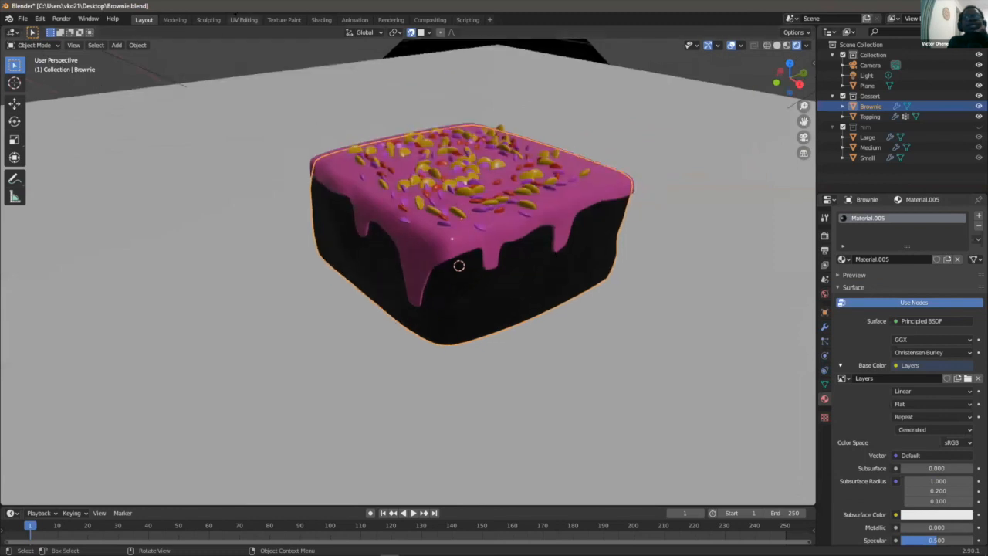
- Switch to the UV editing workspace and select the whole brownie mesh to display its UV layout over the Layers image
click(243, 19)
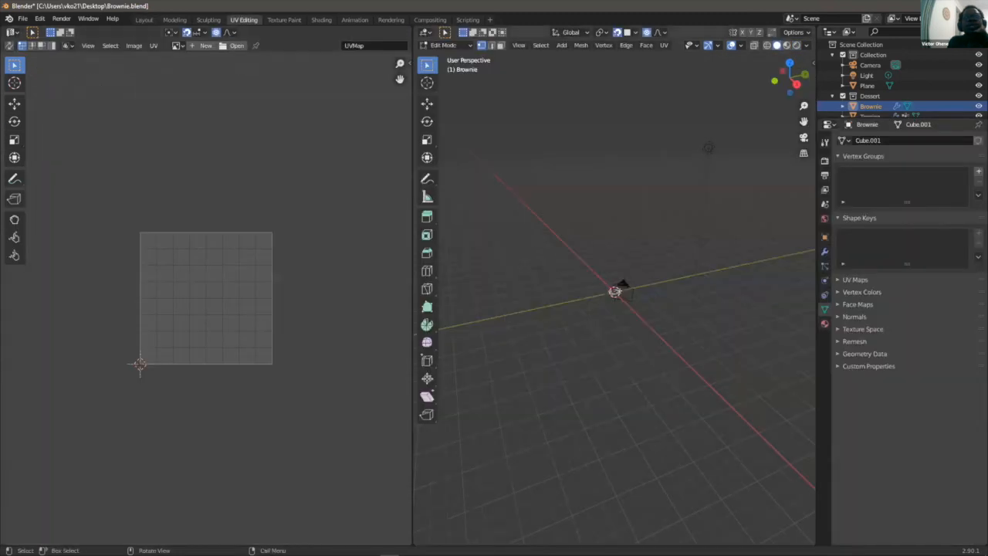
scroll(661, 309, up, 14)
scroll(629, 274, up, 7)
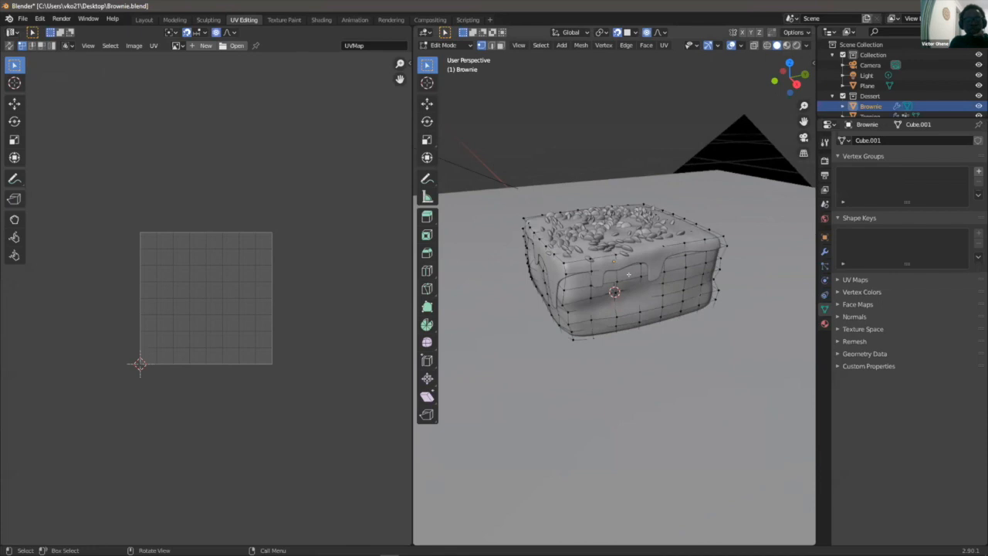
key(a)
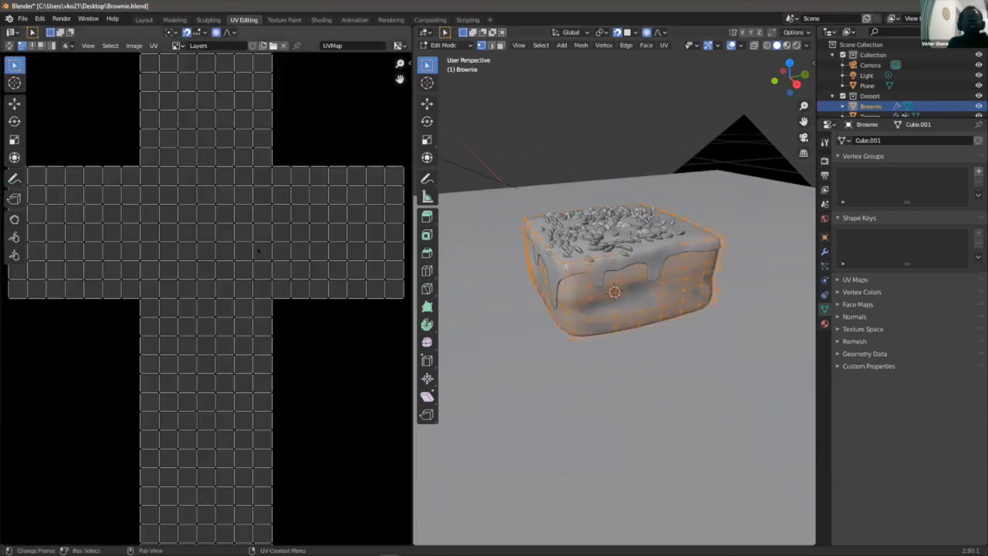
scroll(40, 463, down, 2)
scroll(257, 233, down, 2)
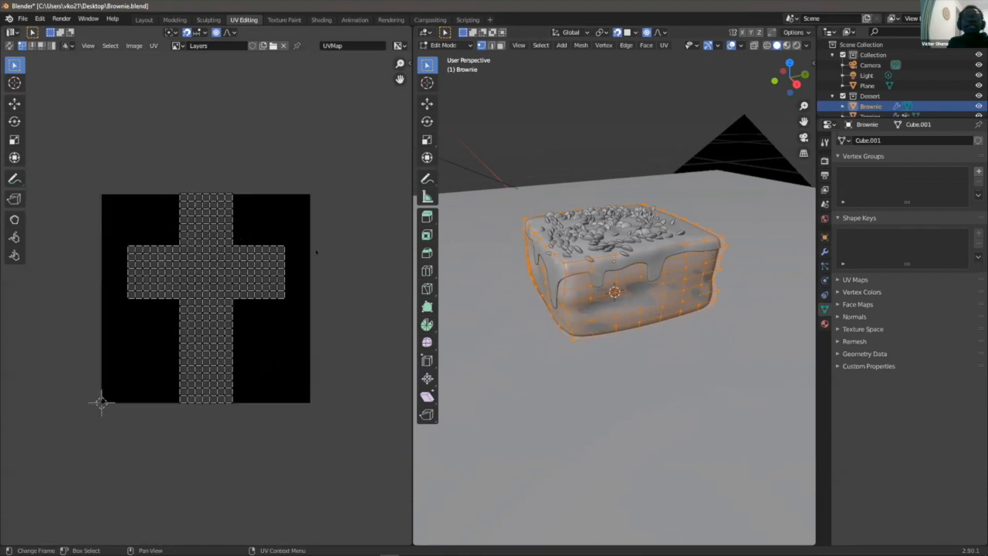
scroll(101, 402, up, 2)
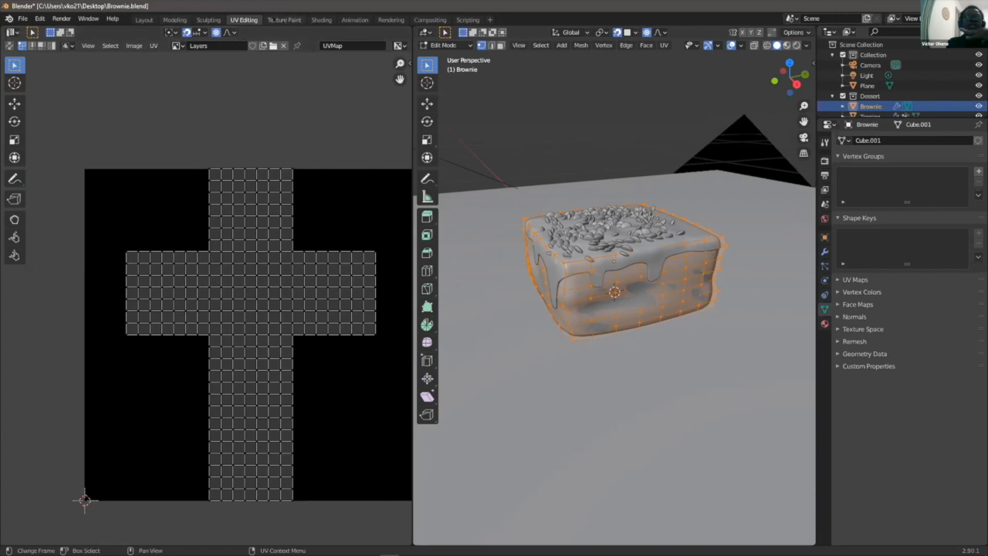
- Switch to the texture painting workspace and display the brownie with rendered shading in the 3D view
click(274, 19)
scroll(279, 199, down, 5)
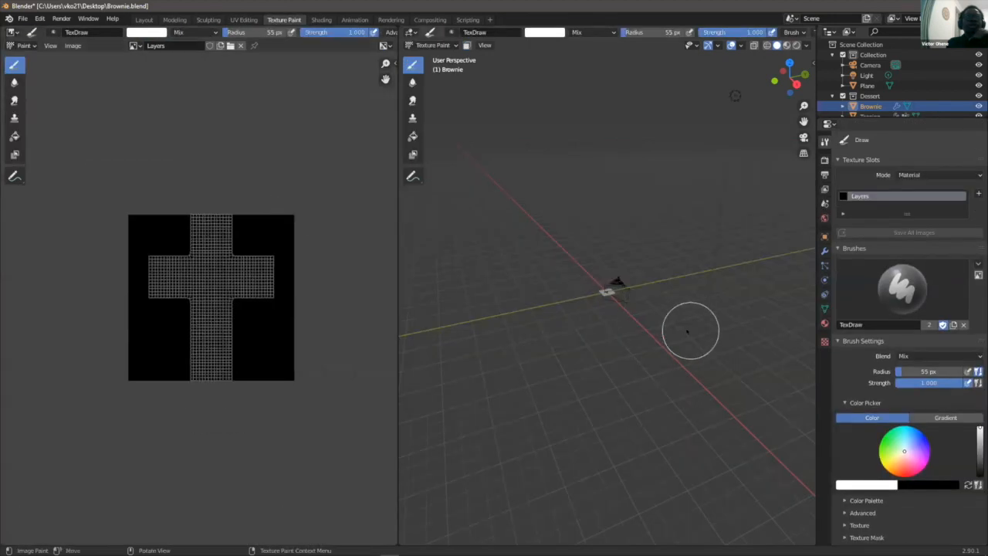
scroll(624, 302, up, 10)
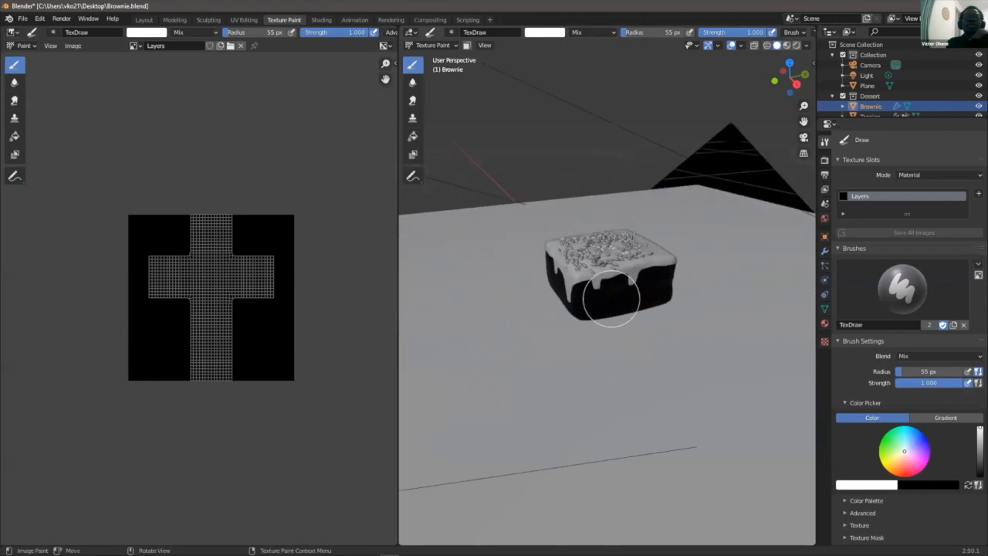
mouse_move(611, 290)
middle_down()
mouse_move(640, 264)
mouse_move(609, 291)
mouse_move(627, 291)
mouse_move(614, 311)
mouse_move(652, 267)
mouse_move(637, 285)
middle_up()
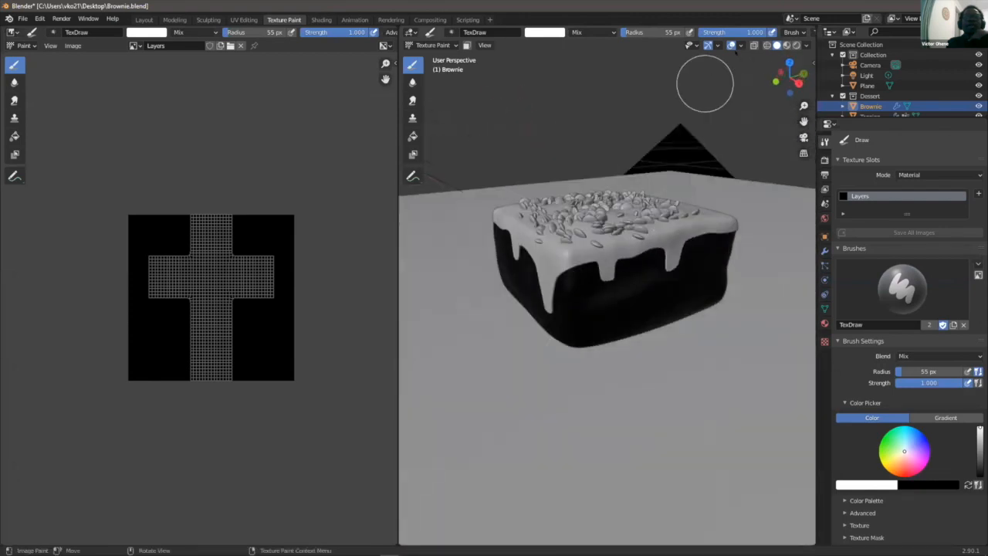
click(787, 45)
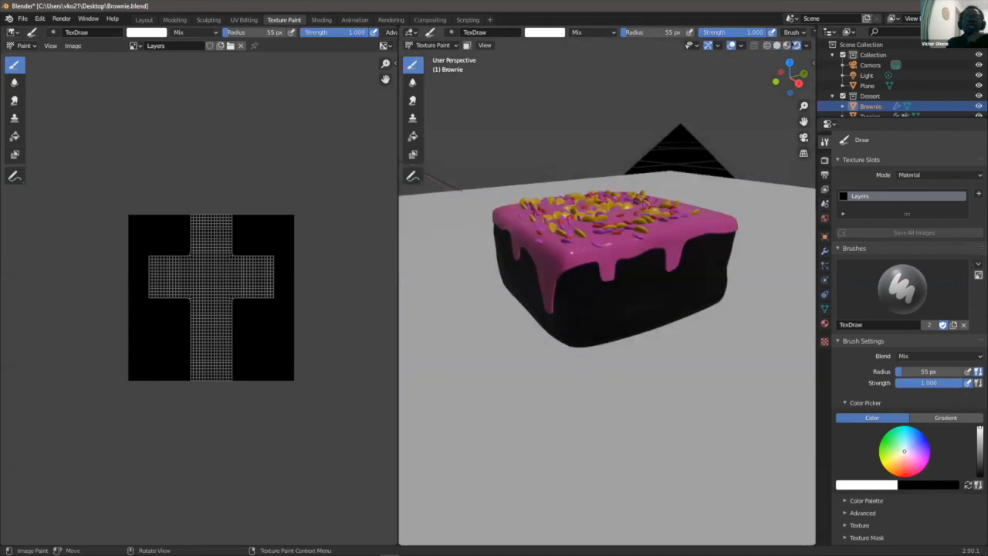
- Set the brush colour to an orange-brown and paint over the brownie's whole UV layout on the Layers image
scroll(154, 185, up, 2)
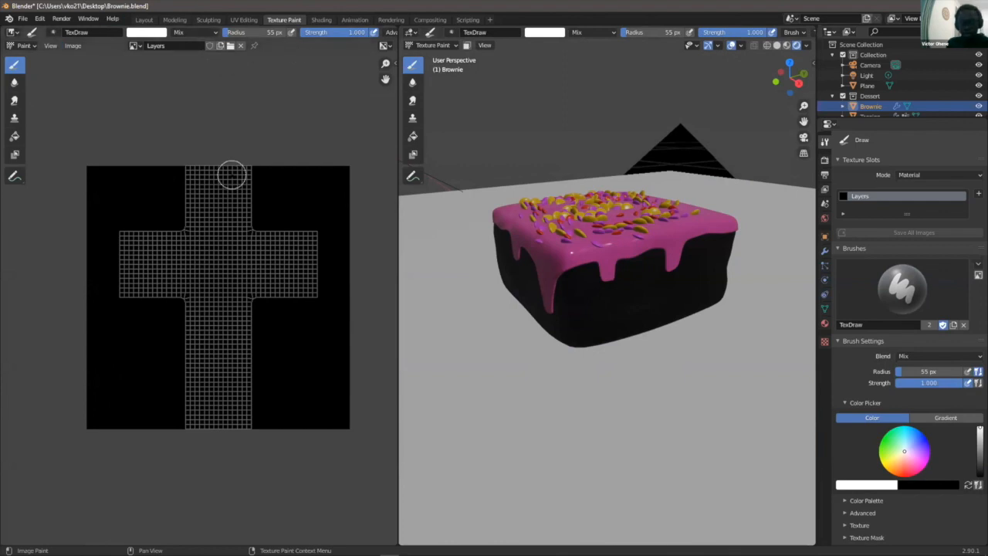
key(n)
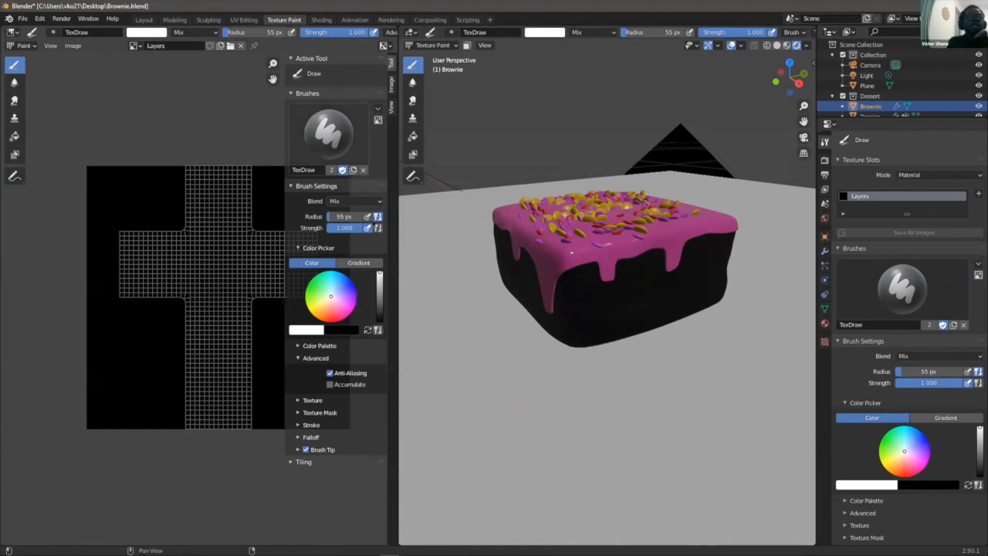
drag(330, 297, 320, 313)
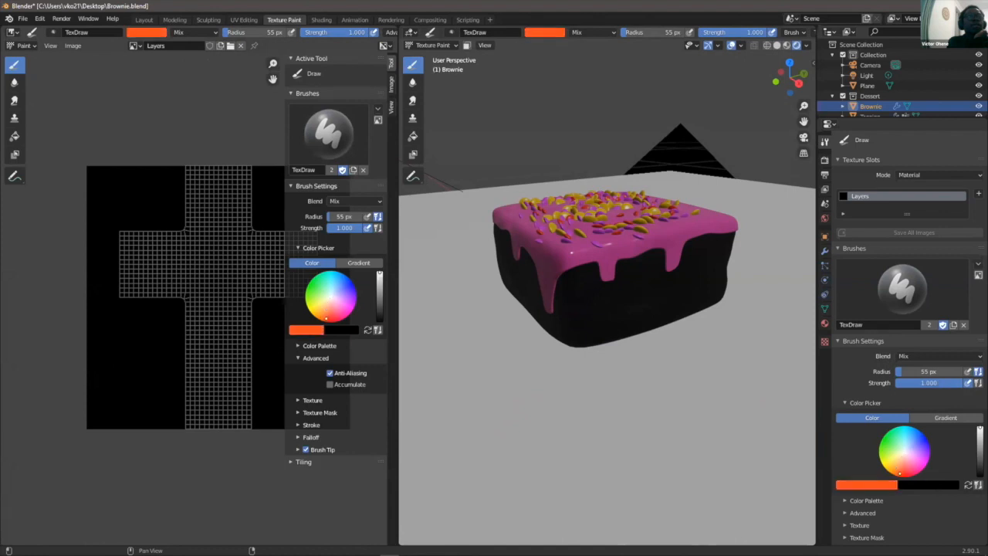
drag(378, 280, 379, 292)
mouse_move(233, 217)
mouse_down()
mouse_move(236, 353)
mouse_move(236, 280)
mouse_move(222, 236)
mouse_move(222, 382)
mouse_move(215, 241)
mouse_move(193, 219)
mouse_move(189, 397)
mouse_move(209, 398)
mouse_move(227, 447)
mouse_move(244, 429)
mouse_move(244, 168)
mouse_move(214, 233)
mouse_move(198, 161)
mouse_move(205, 336)
mouse_move(167, 206)
mouse_move(131, 286)
mouse_move(121, 246)
mouse_move(236, 142)
mouse_move(266, 231)
mouse_move(290, 254)
mouse_move(293, 236)
mouse_move(247, 211)
mouse_move(275, 284)
mouse_up()
- Swap the brush's primary and secondary colours and set the now-active black to a dark reddish brown
middle_drag(579, 264, 595, 254)
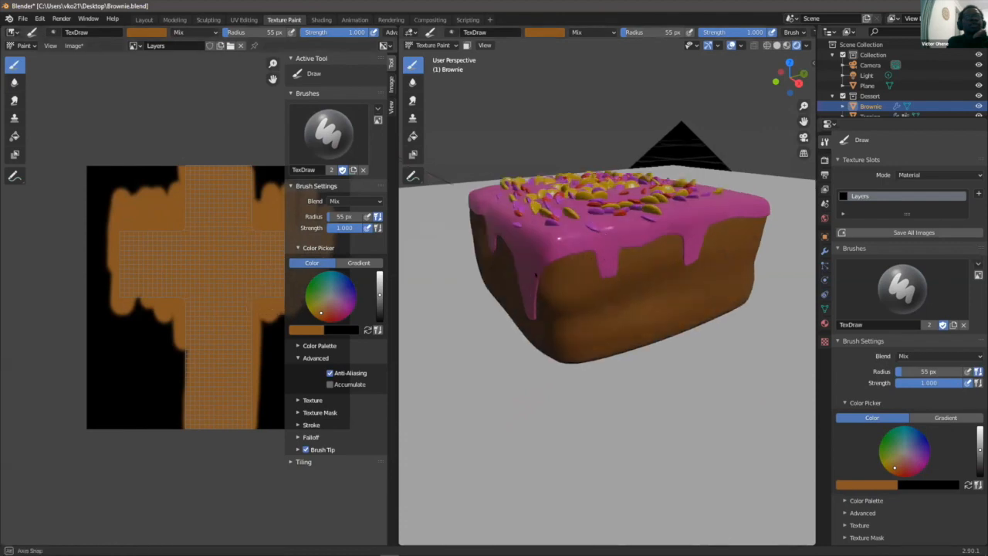
middle_drag(536, 275, 512, 270)
scroll(504, 269, up, 1)
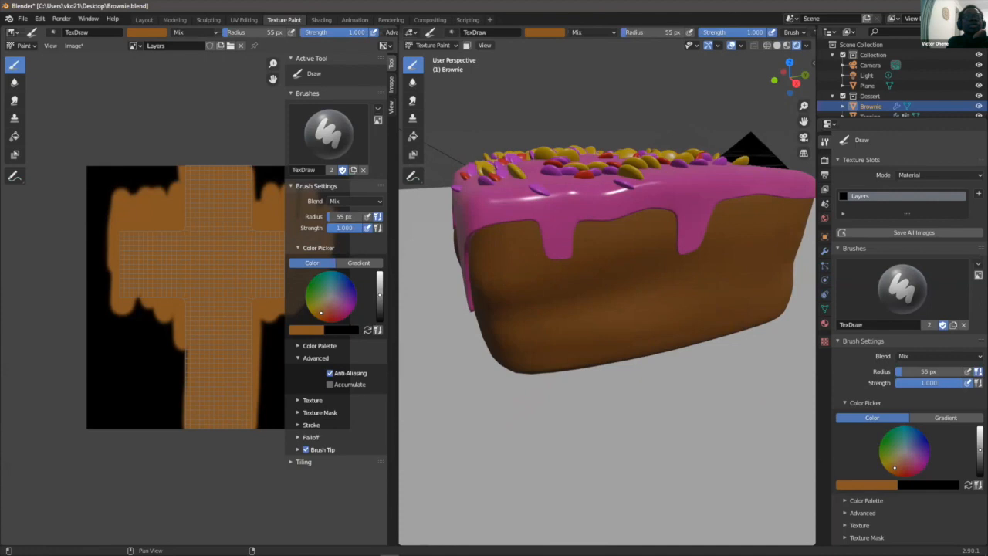
click(368, 330)
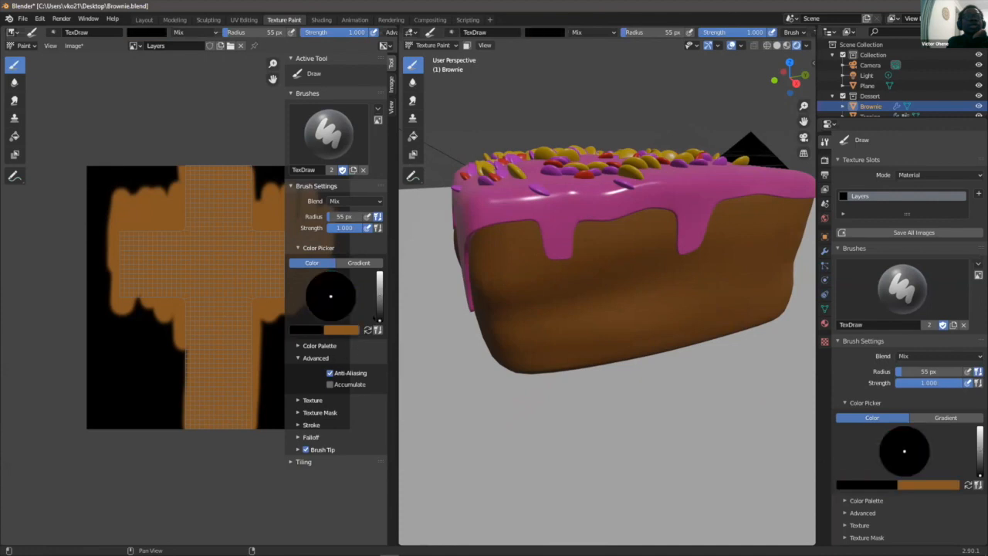
mouse_move(379, 319)
mouse_down()
mouse_move(378, 291)
mouse_move(330, 307)
mouse_move(329, 317)
mouse_up()
drag(379, 291, 379, 306)
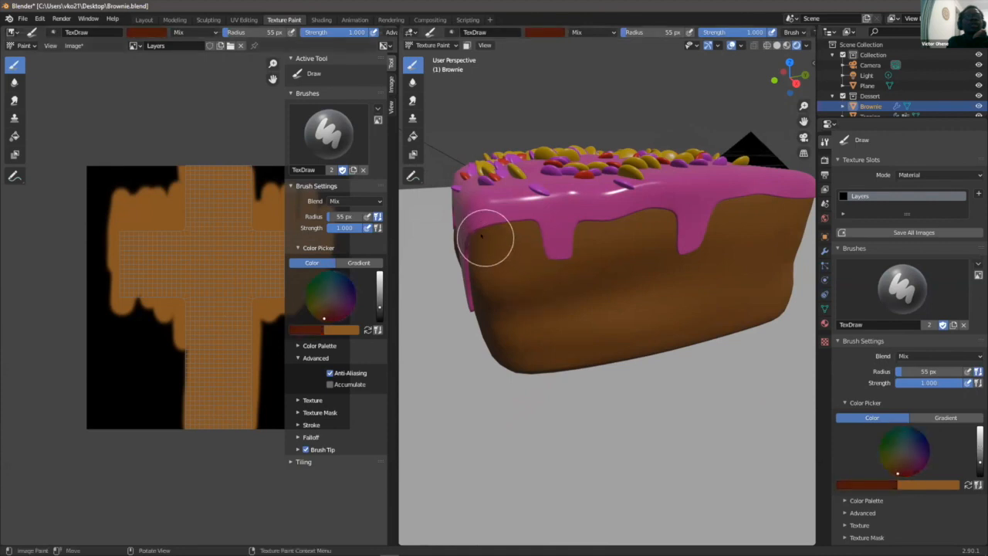
- Paint a dark reddish-brown stripe just below the icing along two adjoining sides of the brownie
drag(485, 237, 795, 216)
drag(606, 239, 776, 216)
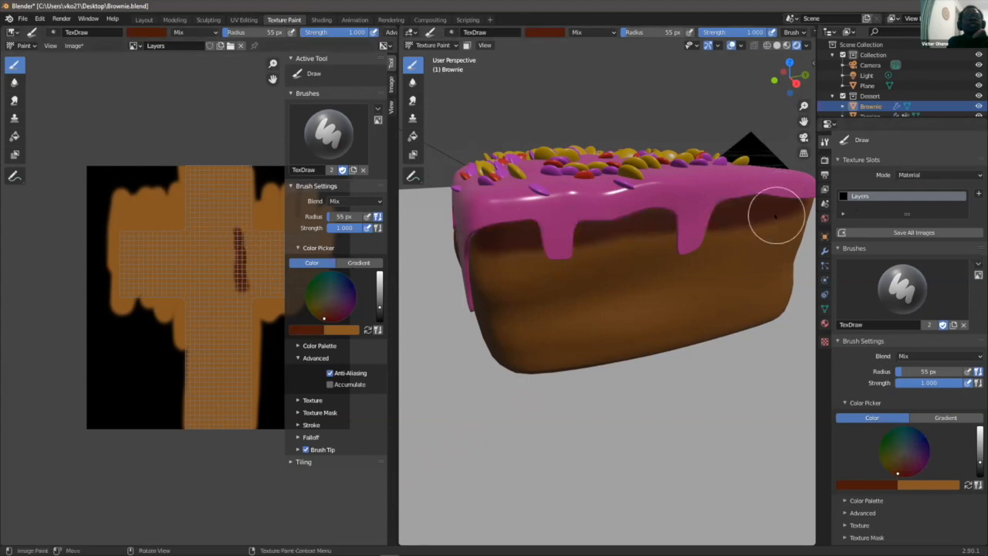
middle_drag(776, 216, 553, 237)
drag(553, 236, 671, 224)
middle_drag(553, 236, 658, 241)
scroll(620, 237, down, 4)
scroll(679, 240, up, 2)
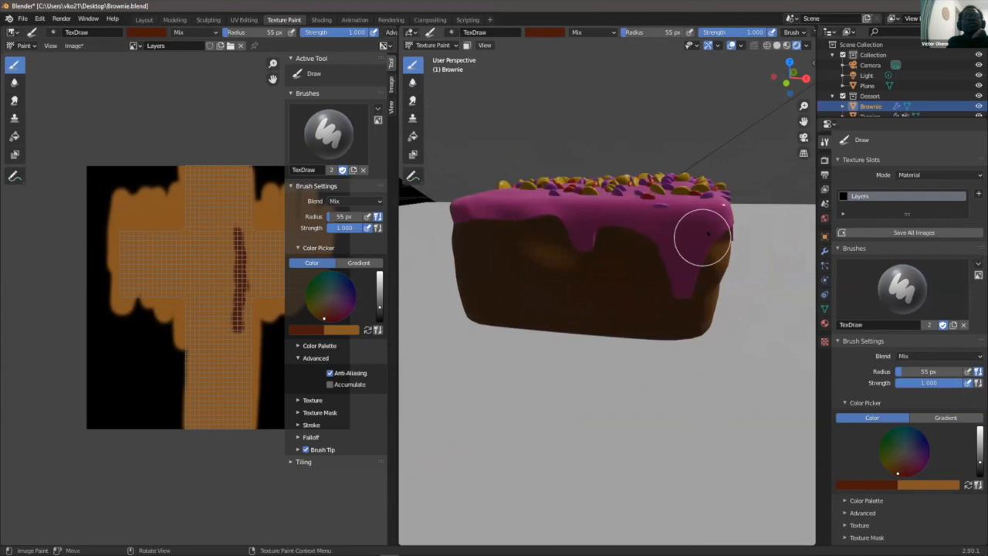
middle_drag(706, 233, 563, 283)
scroll(530, 286, up, 2)
drag(529, 286, 660, 276)
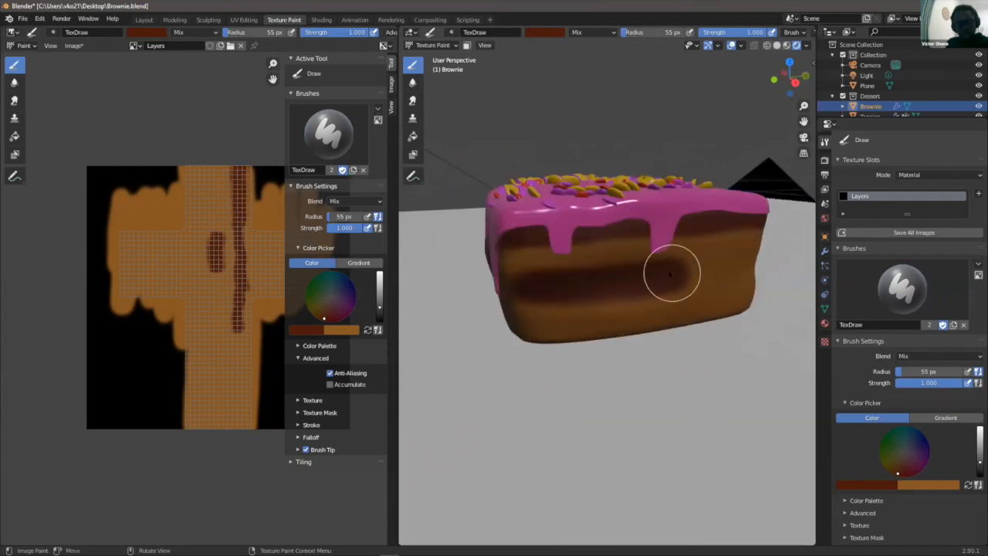
key(ctrl+z)
- Reduce the brush radius to 38 px and paint a dark stripe across the middle of the brownie's two adjoining sides
key(bracketleft)
key(bracketleft)
key(bracketleft)
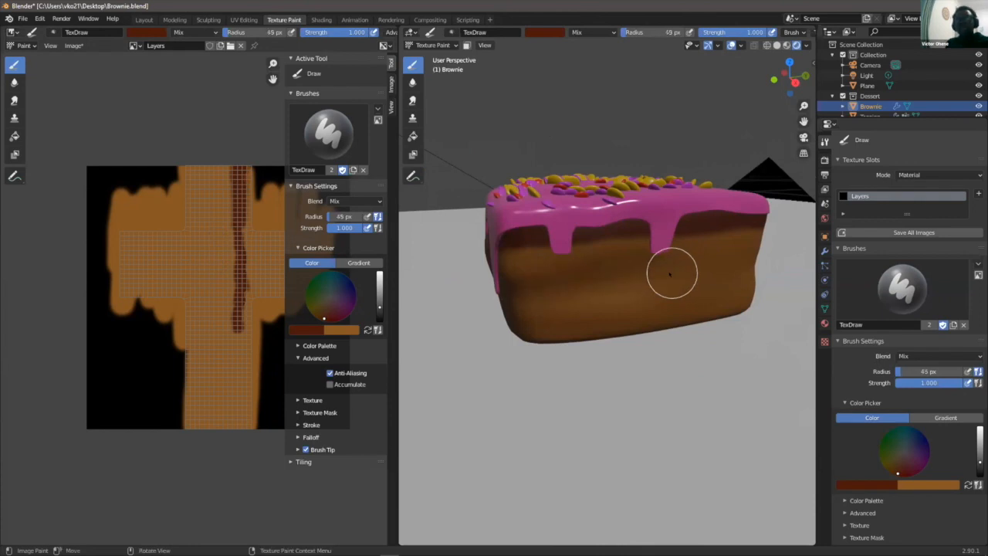
drag(346, 217, 341, 217)
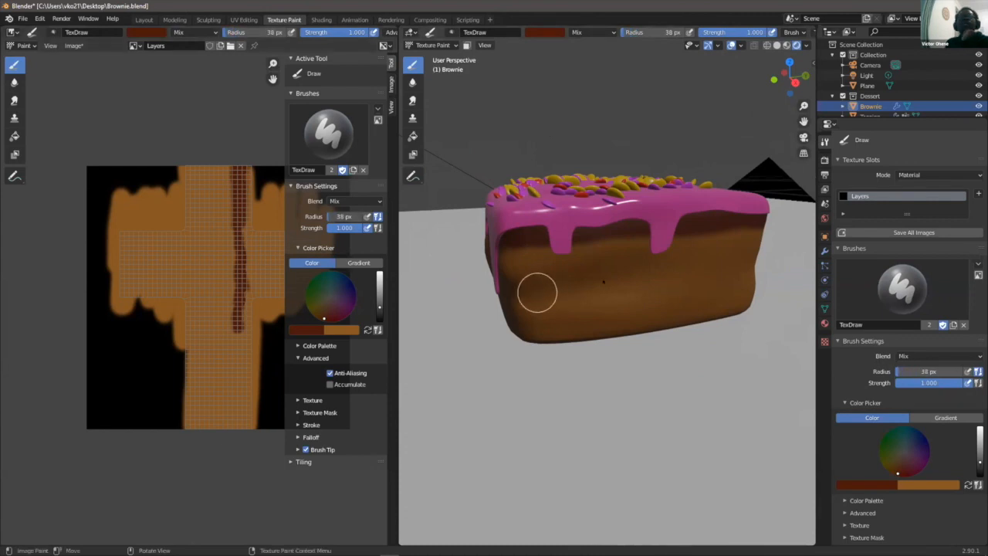
drag(537, 292, 544, 294)
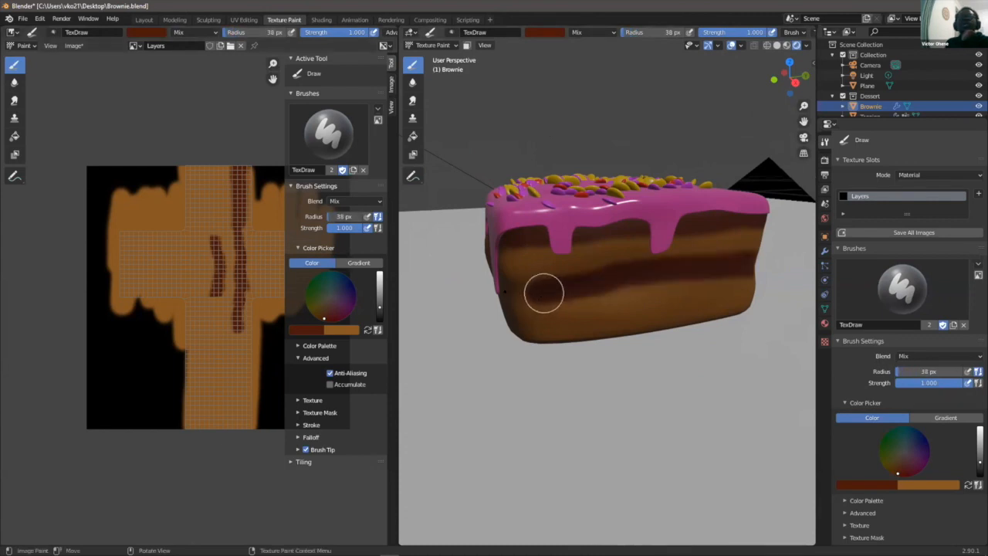
middle_drag(544, 292, 646, 298)
drag(615, 301, 461, 278)
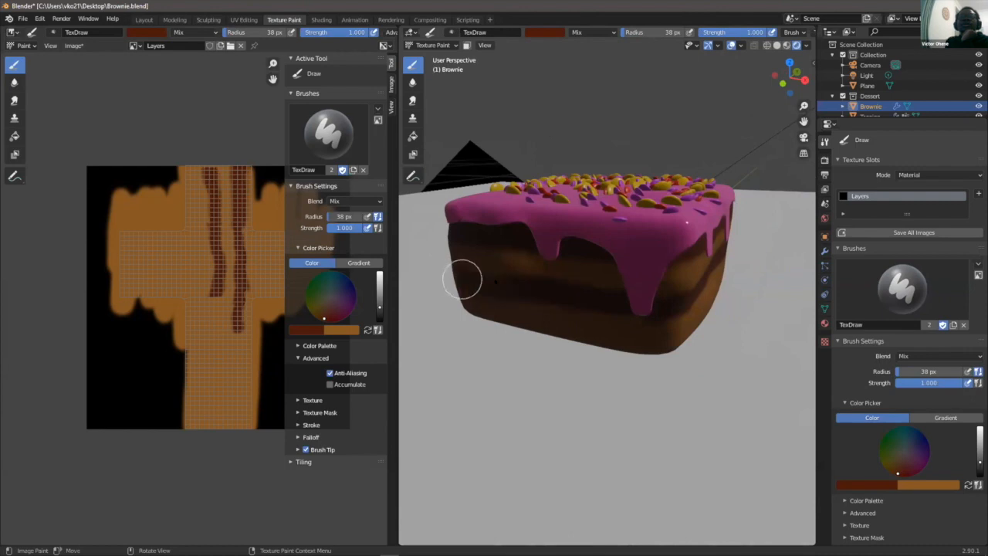
middle_drag(461, 279, 661, 280)
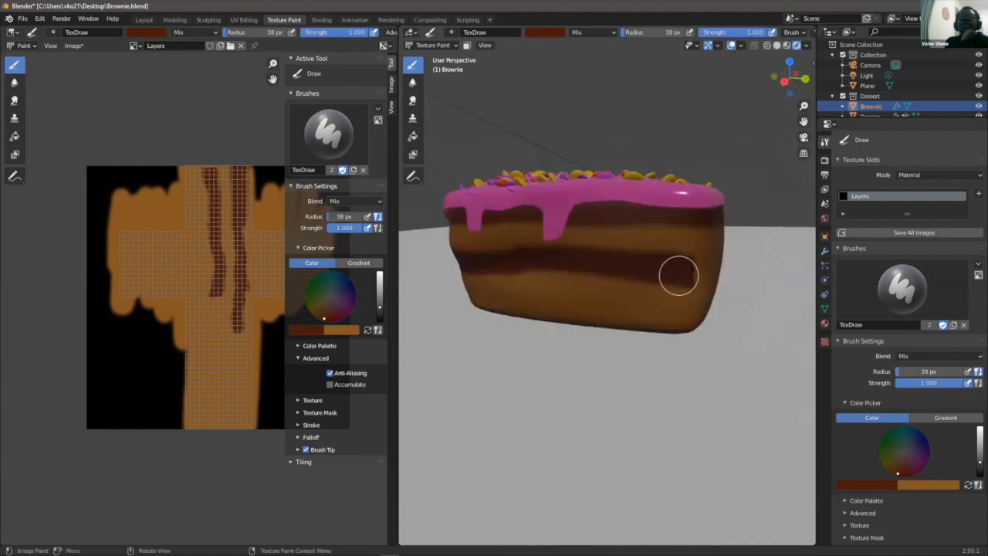
- Paint a third dark stripe along the bottom edge of the brownie's sides
middle_drag(678, 275, 701, 306)
drag(701, 306, 461, 304)
mouse_move(460, 304)
middle_down()
mouse_move(679, 337)
mouse_move(678, 316)
middle_up()
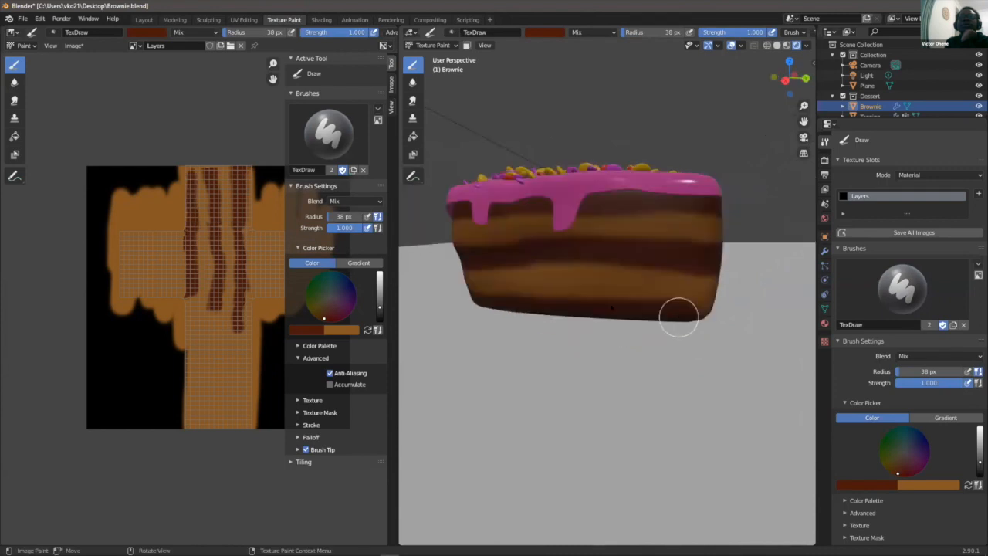
- Extend the bottom, middle and upper dark stripes around the brownie's back corner with short strokes
middle_drag(614, 307, 569, 327)
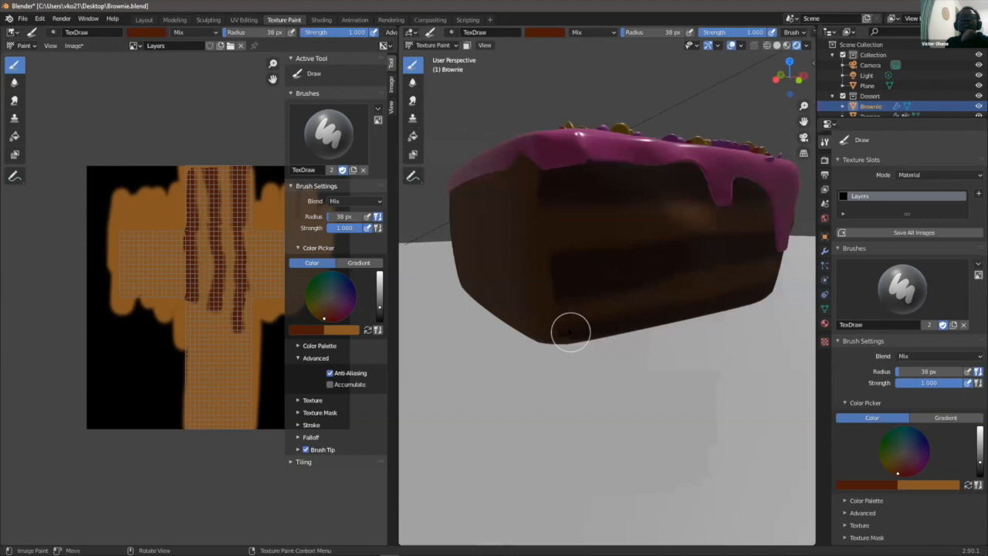
drag(569, 329, 538, 331)
drag(544, 279, 530, 280)
drag(540, 187, 518, 165)
- Lower the brush strength to 0.394 and retouch the dark middle stripe on the brownie's front side with a softer stroke
middle_drag(617, 202, 547, 236)
scroll(610, 248, down, 4)
middle_drag(639, 256, 519, 237)
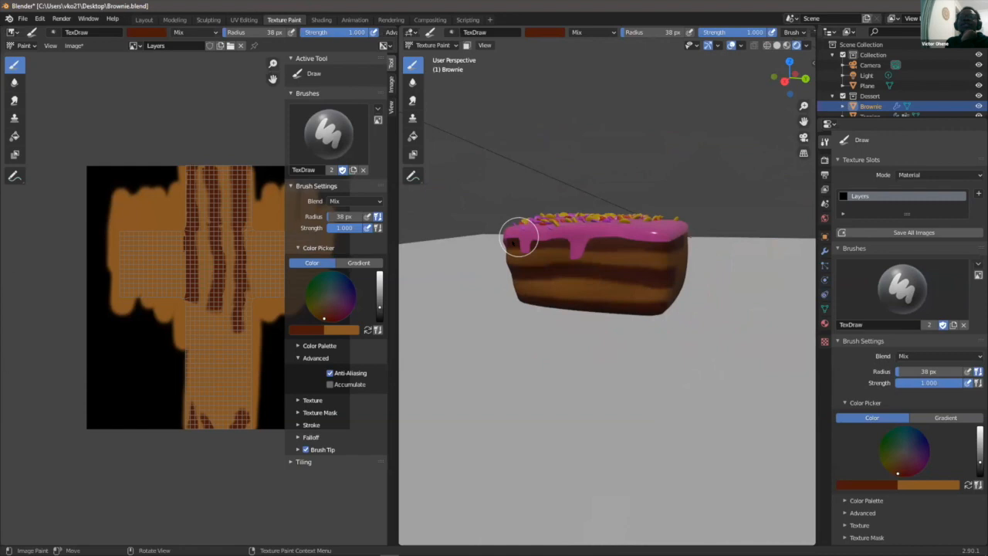
scroll(548, 299, up, 3)
mouse_move(515, 244)
middle_down()
mouse_move(547, 298)
mouse_move(566, 282)
middle_up()
scroll(568, 282, up, 1)
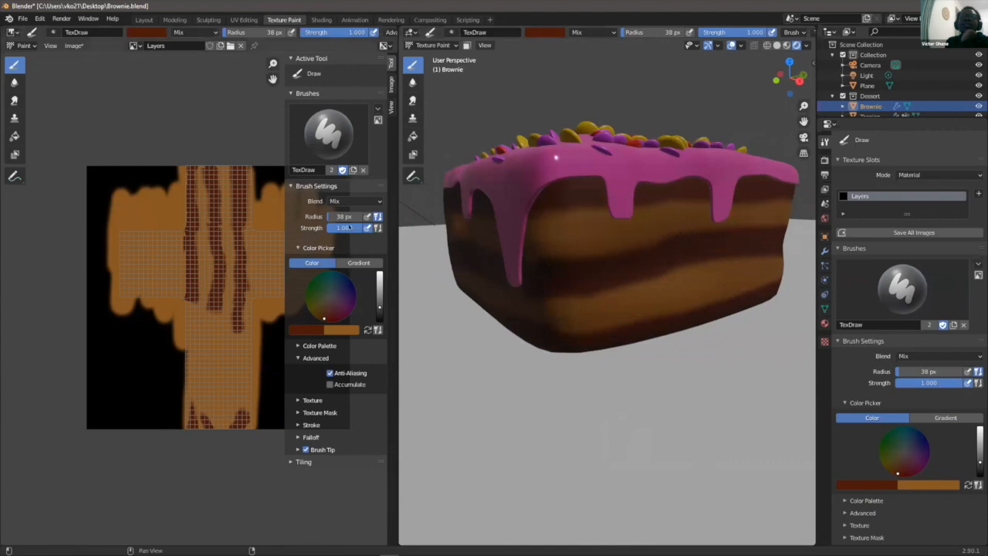
drag(957, 383, 922, 382)
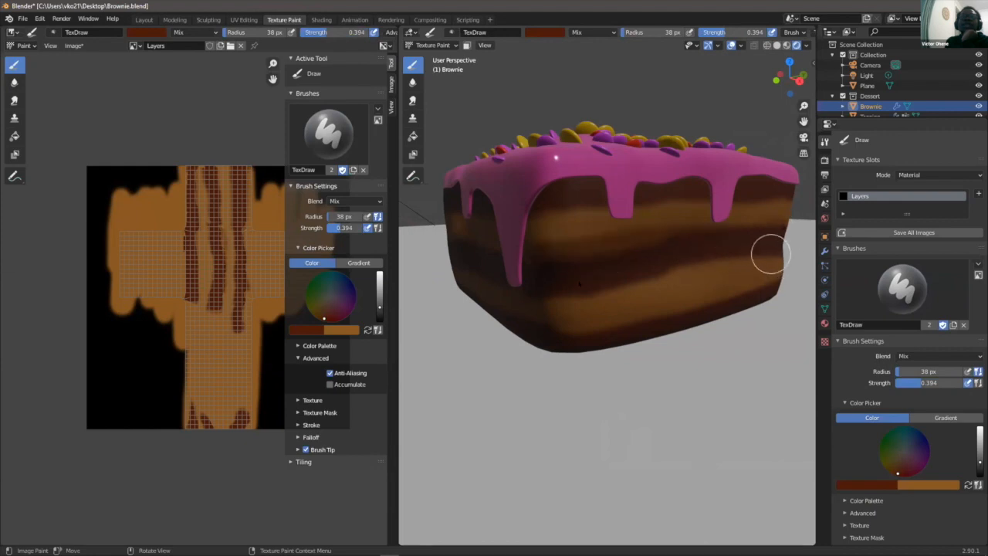
drag(770, 254, 670, 257)
- Undo the last brush stroke and inspect the painted stripes on the brownie's sides
middle_drag(653, 291, 663, 263)
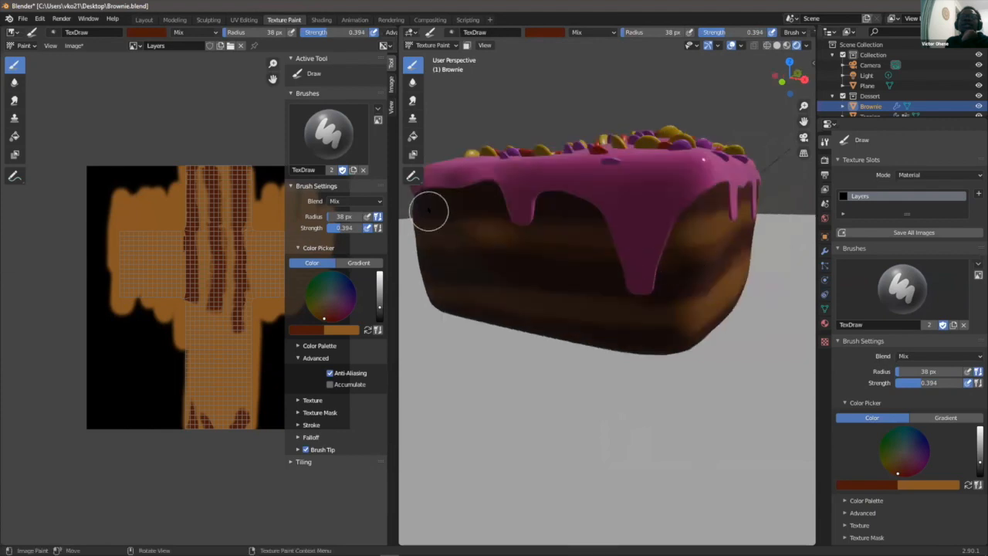
middle_drag(429, 210, 551, 221)
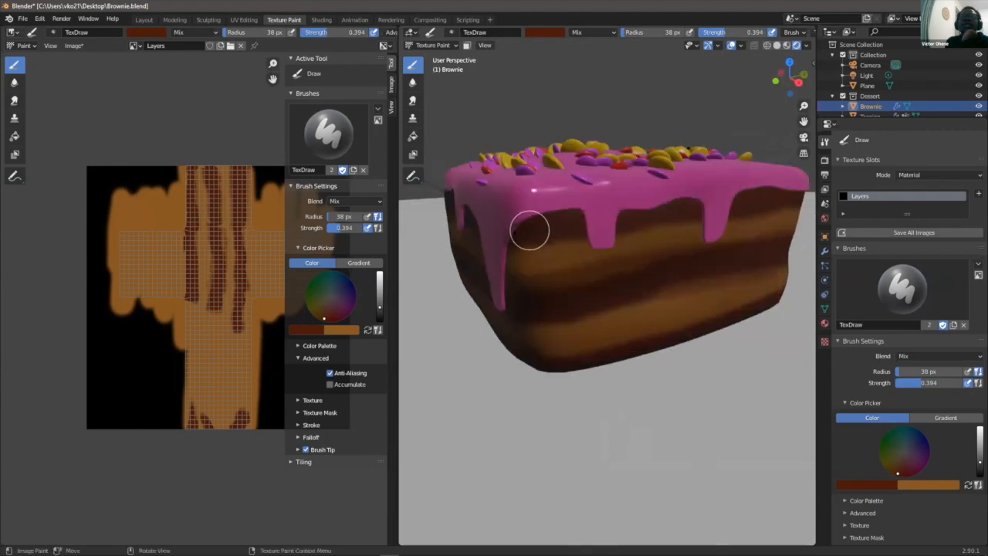
scroll(725, 282, down, 4)
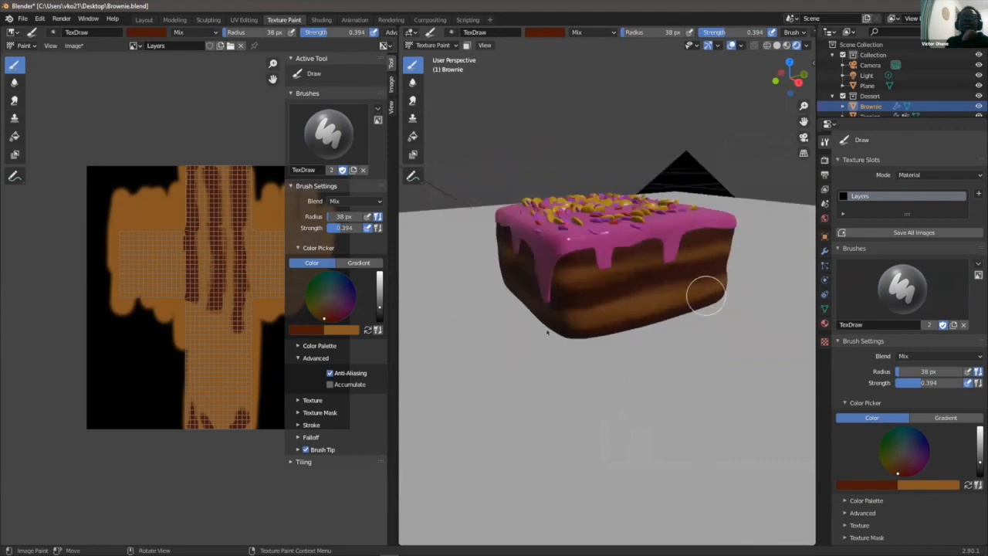
key(ctrl+z)
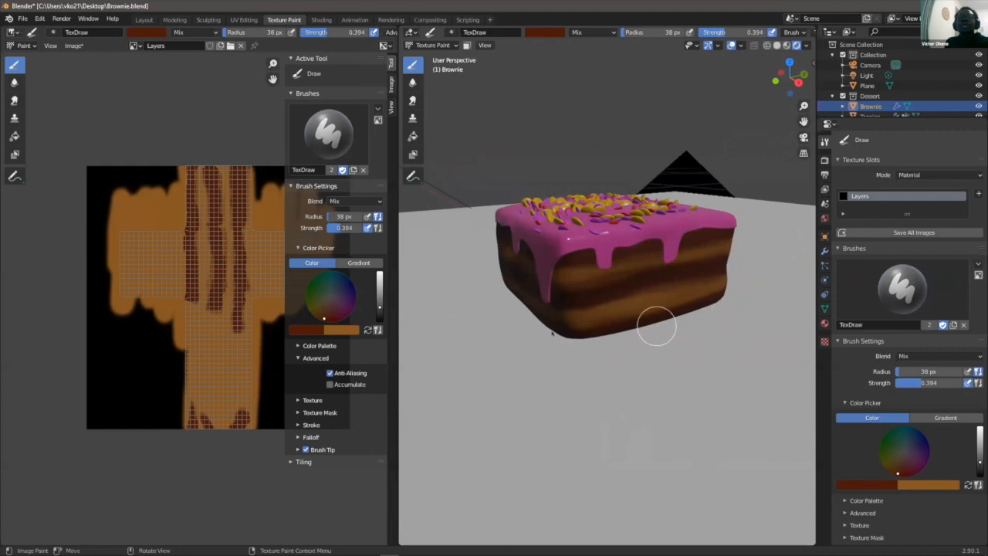
middle_drag(554, 332, 611, 332)
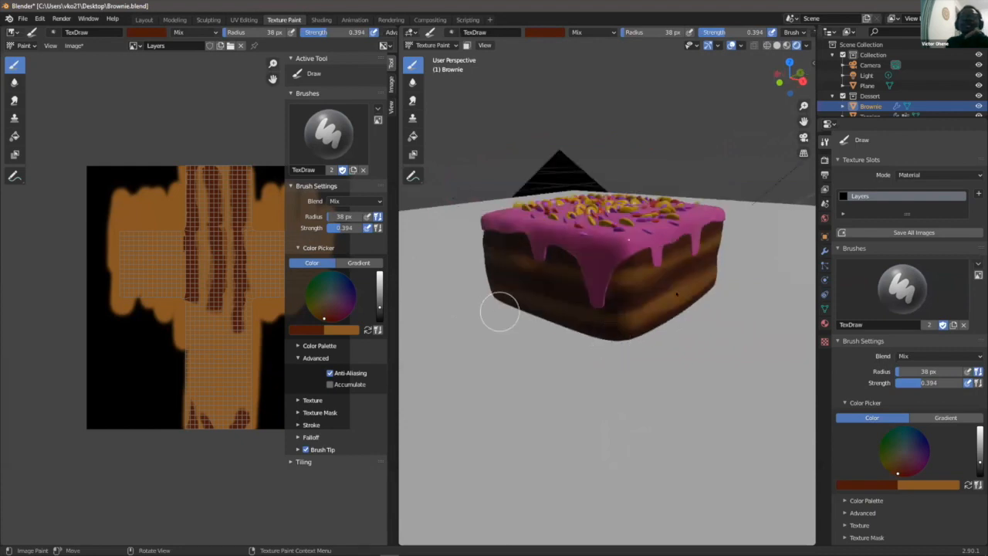
scroll(676, 294, up, 1)
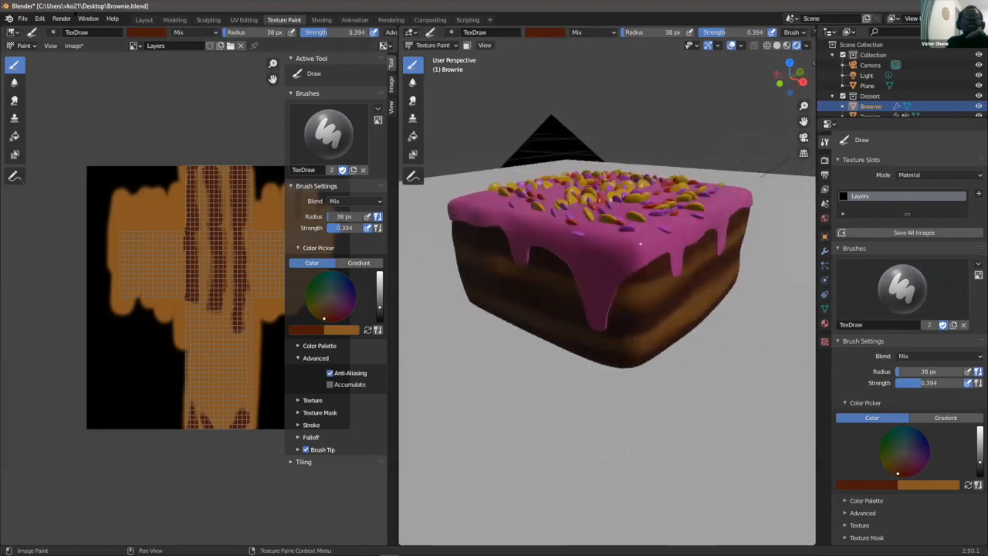
- Switch to the Layout workspace, deselect the brownie, and examine its painted side stripes and icing from several angles
click(144, 20)
mouse_move(515, 253)
middle_down()
mouse_move(479, 204)
mouse_move(470, 210)
mouse_move(482, 247)
mouse_move(521, 202)
middle_up()
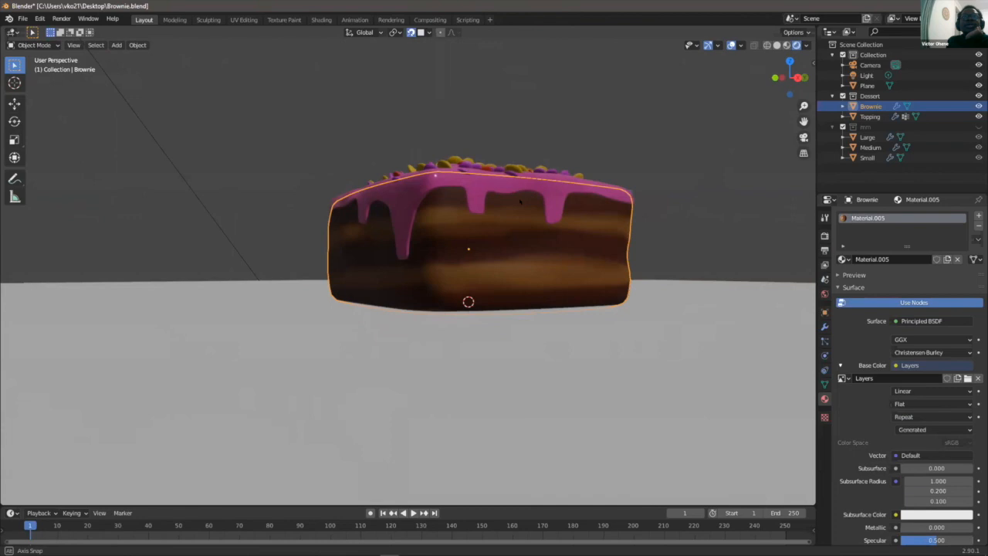
middle_drag(519, 203, 547, 233)
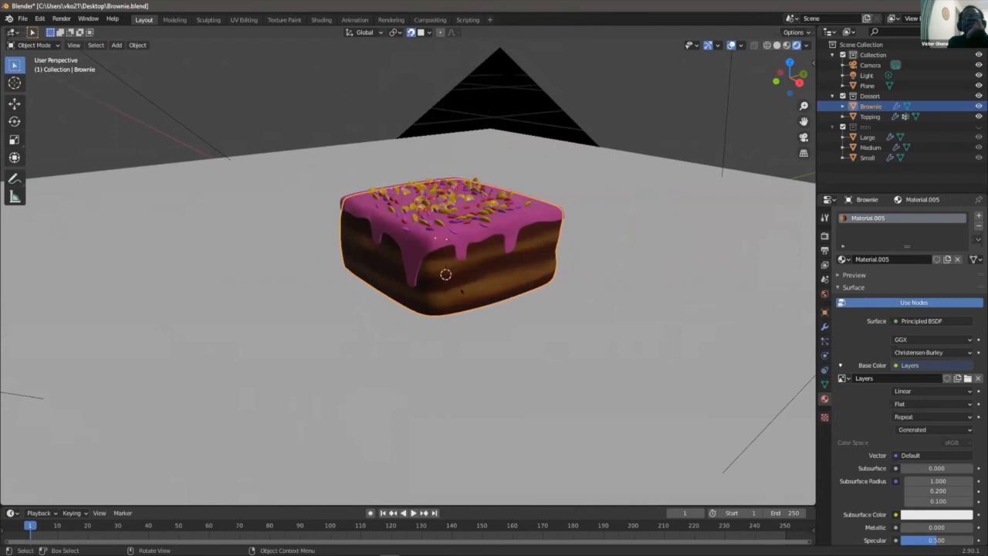
middle_drag(461, 291, 470, 232)
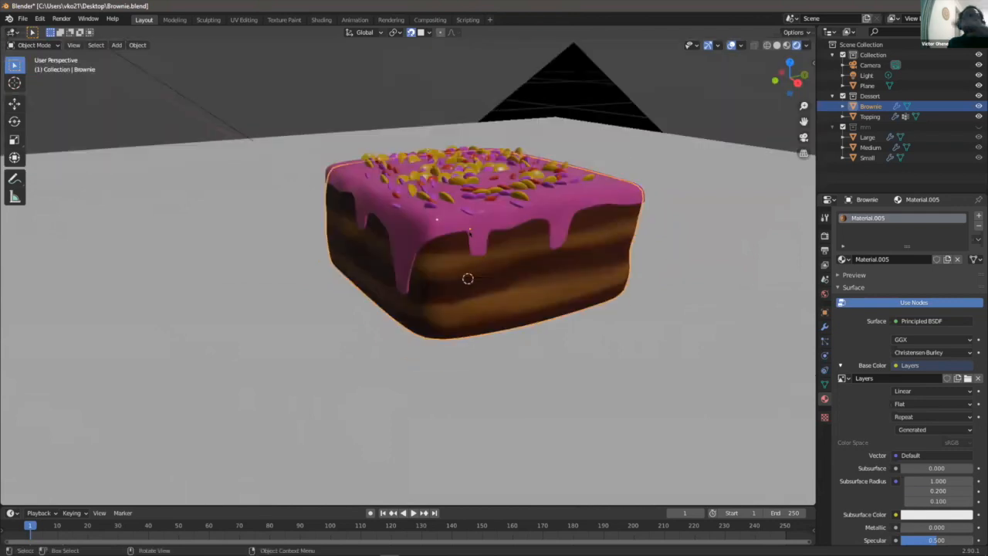
scroll(469, 231, down, 4)
scroll(354, 103, up, 2)
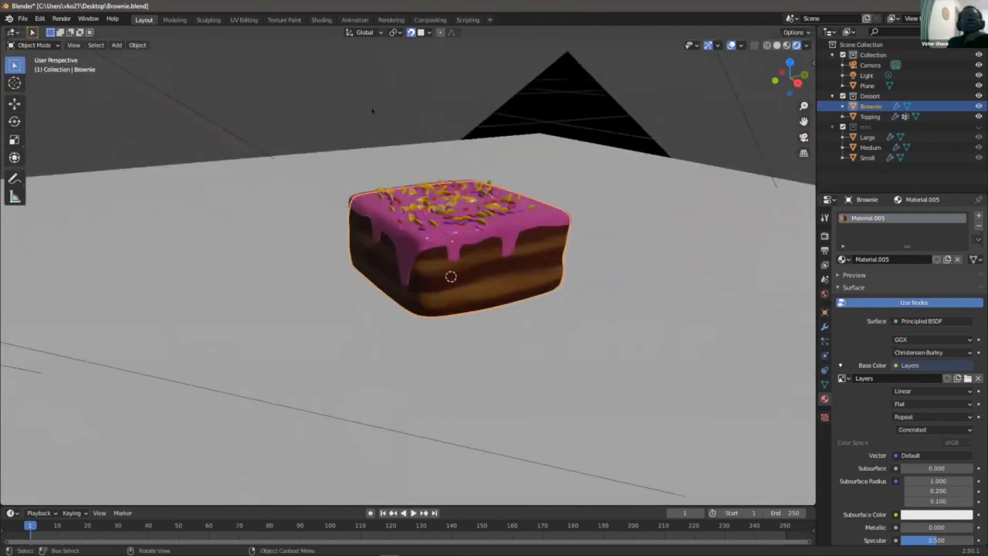
click(377, 112)
middle_drag(378, 112, 332, 115)
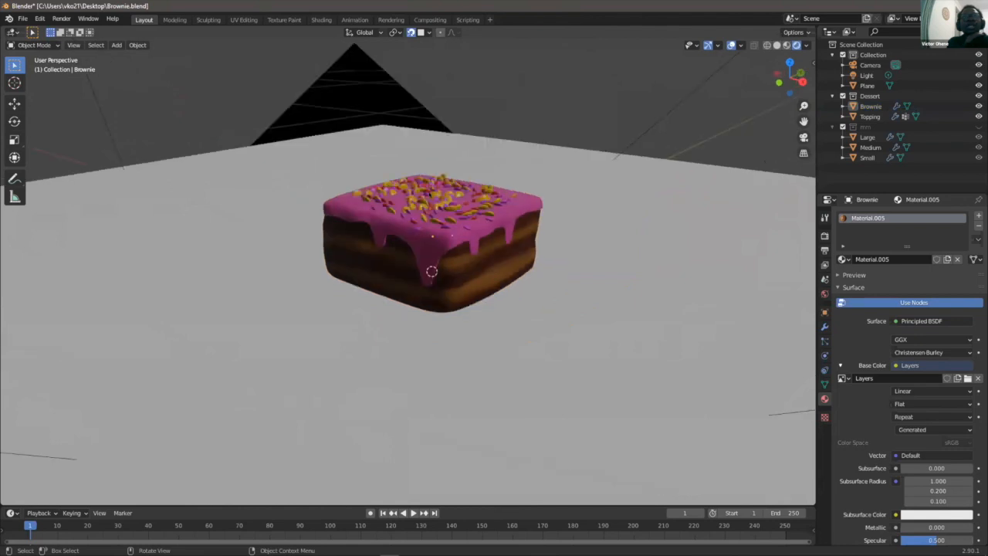
scroll(471, 228, up, 1)
middle_drag(471, 227, 455, 280)
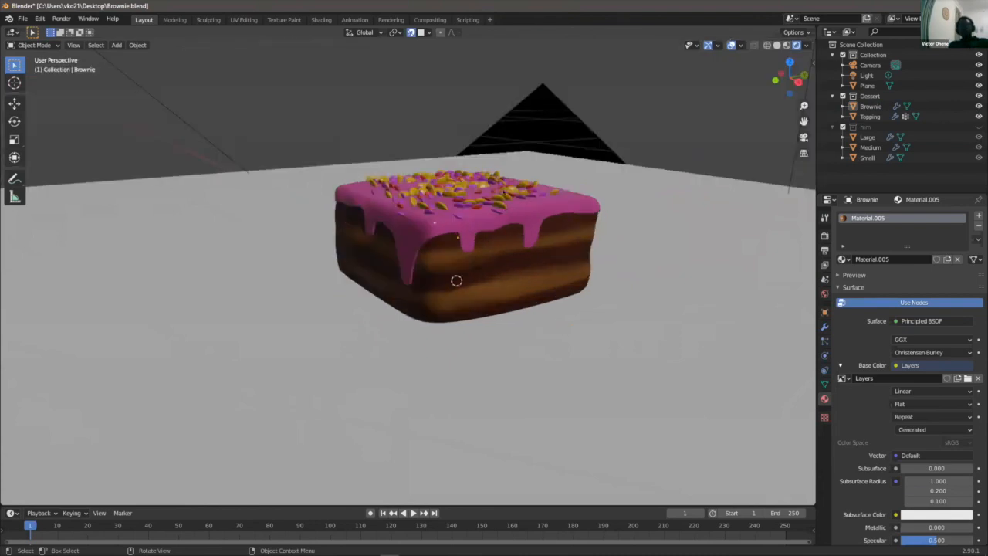
middle_drag(456, 280, 464, 281)
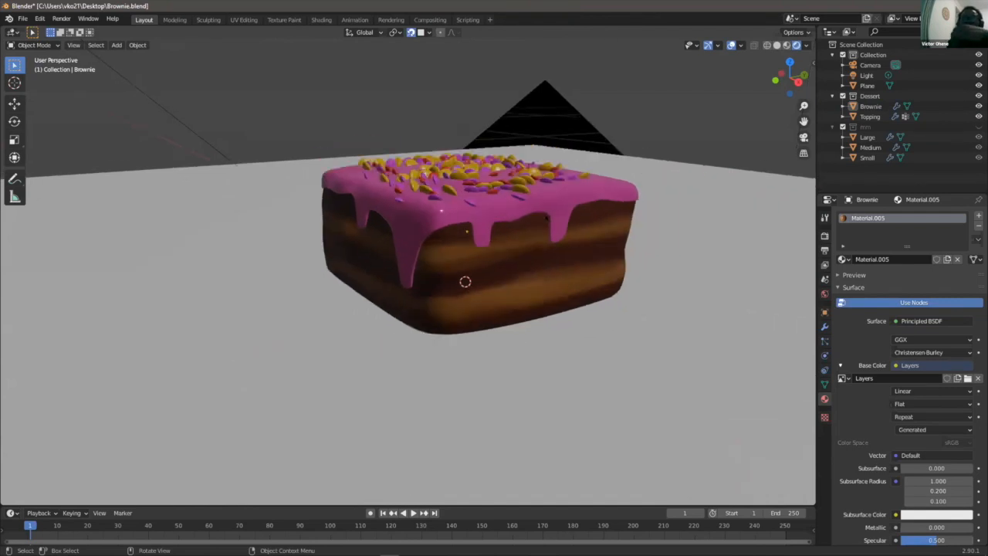
scroll(464, 281, down, 2)
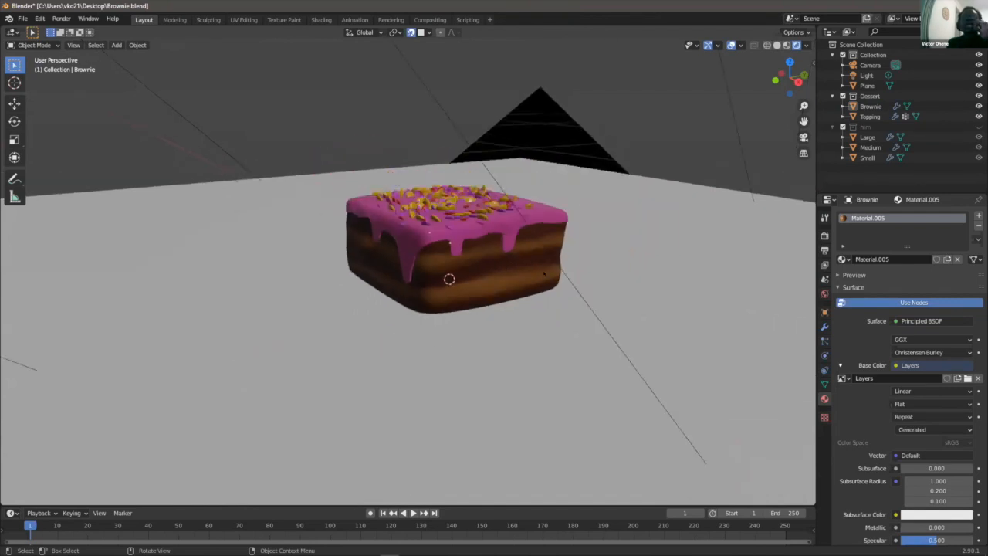
middle_drag(449, 278, 669, 275)
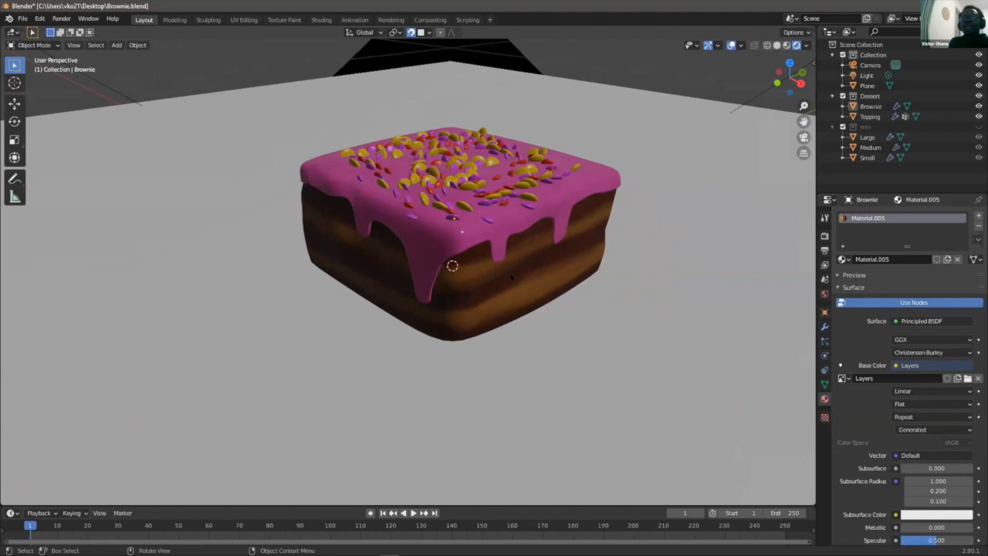
middle_drag(452, 265, 477, 289)
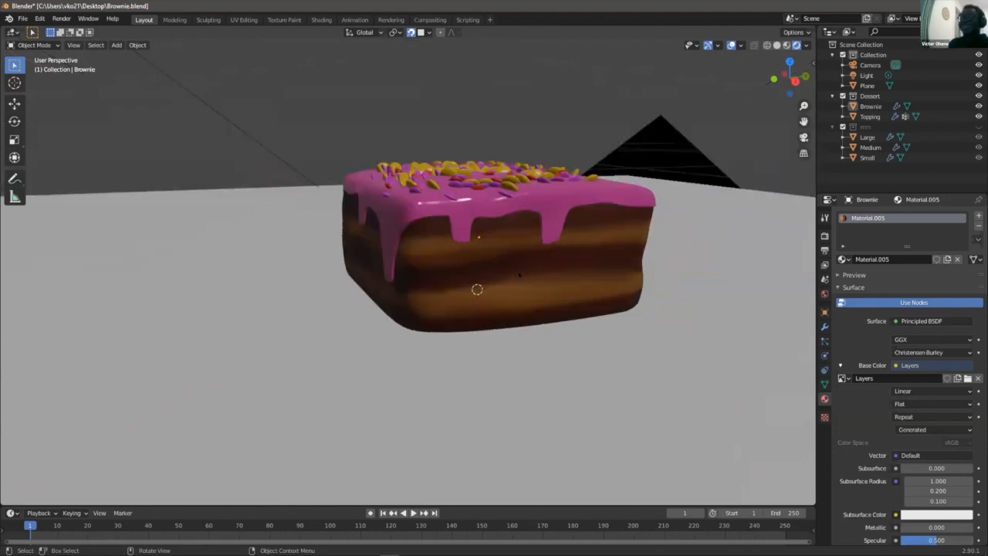
middle_drag(409, 270, 496, 248)
scroll(503, 248, up, 4)
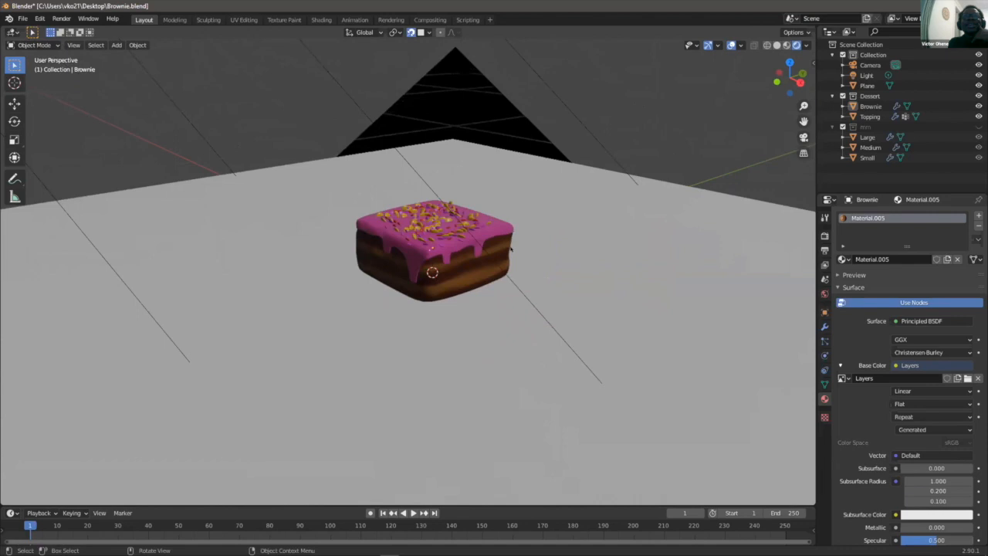
scroll(480, 252, down, 3)
mouse_move(480, 252)
middle_down()
mouse_move(516, 277)
mouse_move(482, 262)
middle_up()
- Collapse the mm, Dessert and Collection groups in the outliner
click(832, 126)
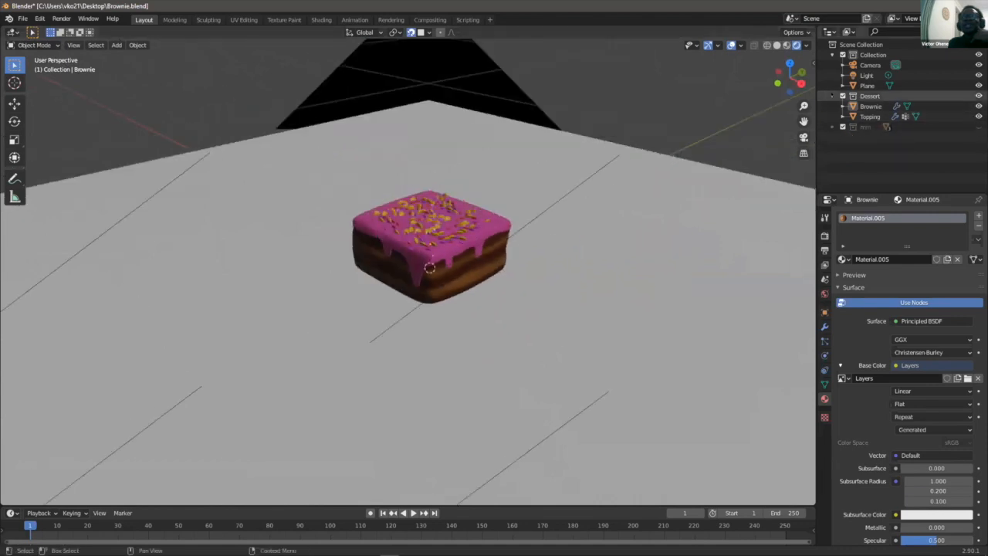
click(832, 96)
click(832, 55)
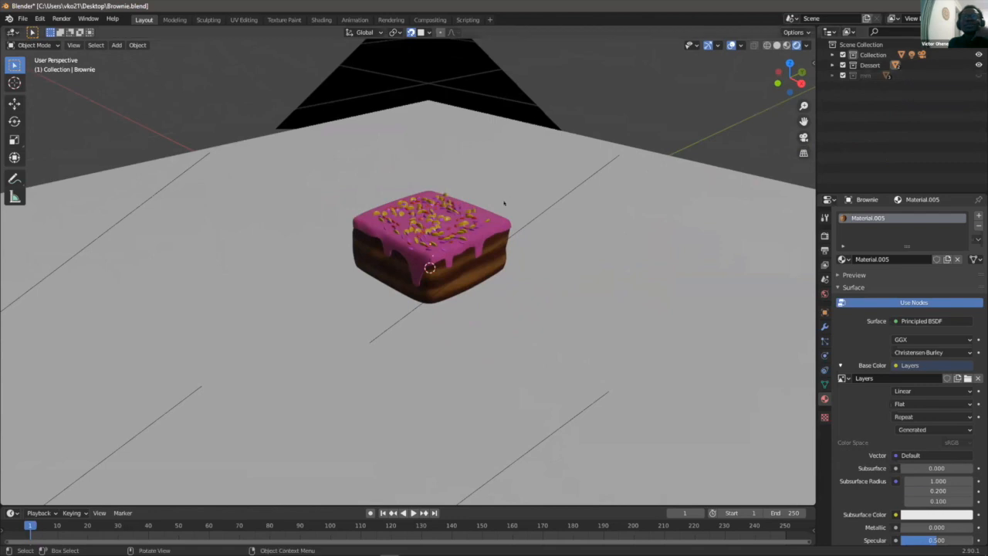
- Add a mesh plane at the brownie's position and scale it uniformly to about 0.402
middle_drag(504, 203, 510, 206)
key(shift+a)
mouse_move(510, 206)
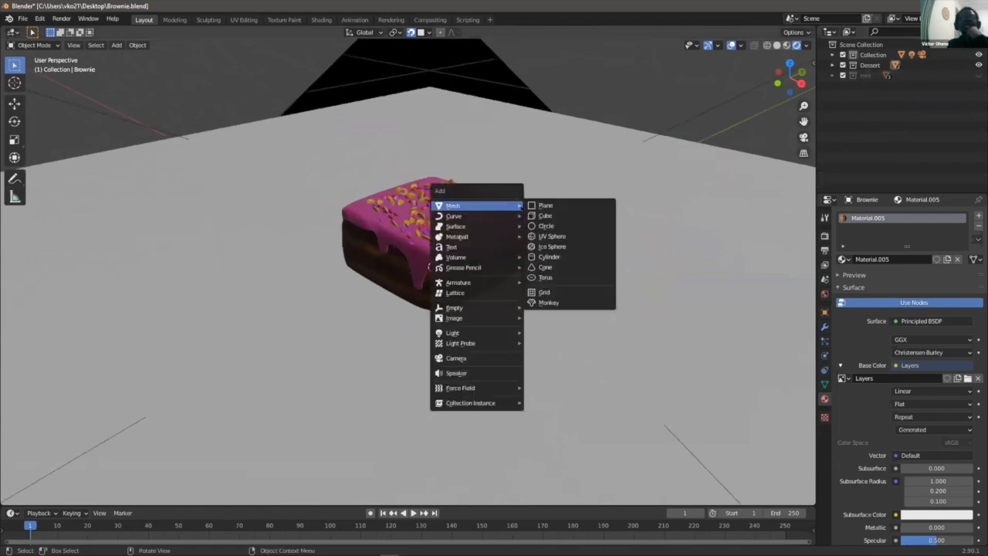
click(537, 206)
scroll(535, 207, down, 3)
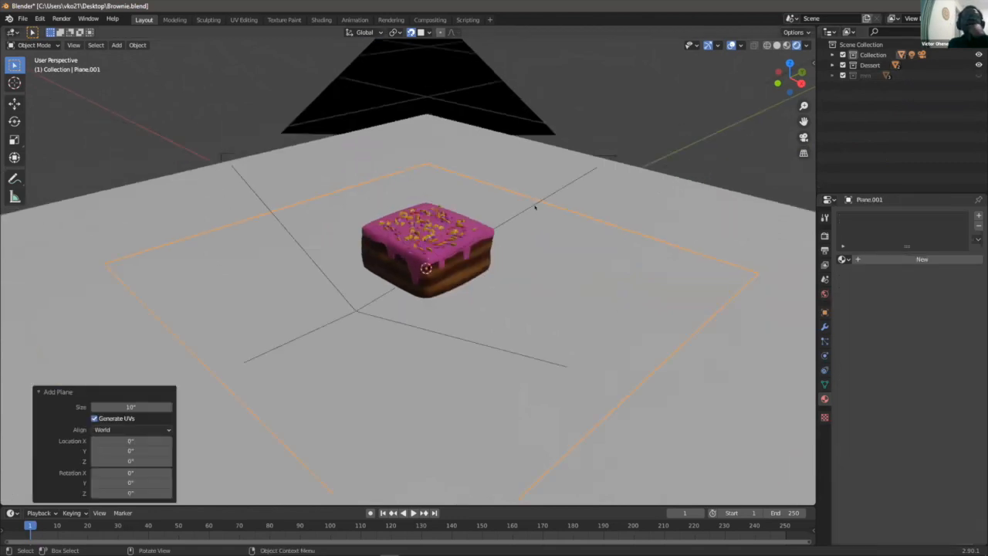
key(s)
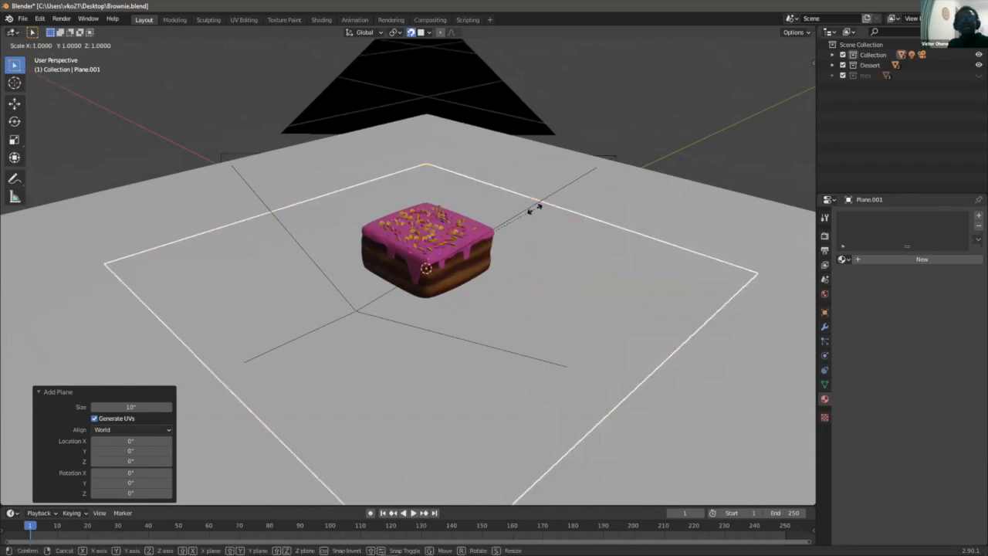
click(467, 286)
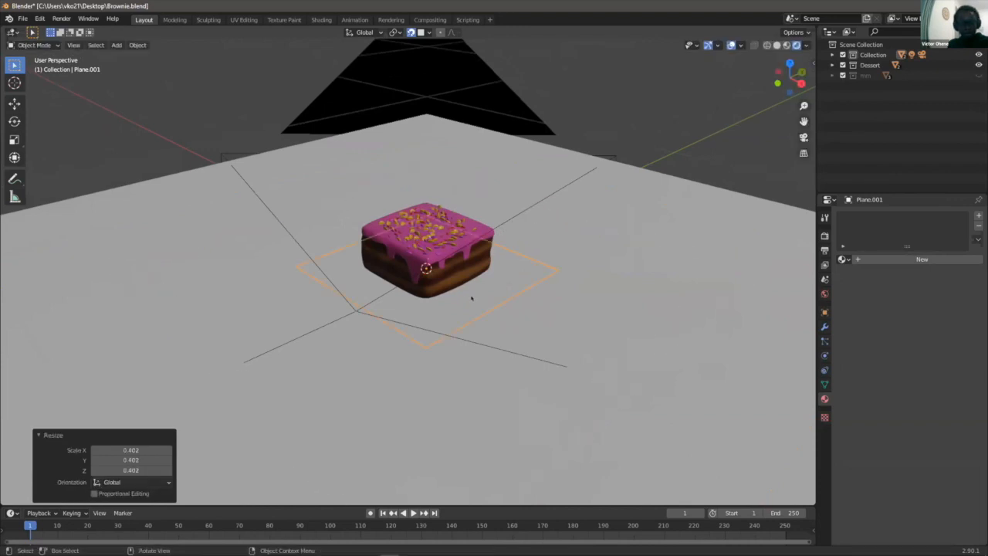
- Raise the new plane about 4.6" along Z above the brownie and look at the scene through the camera
key(g)
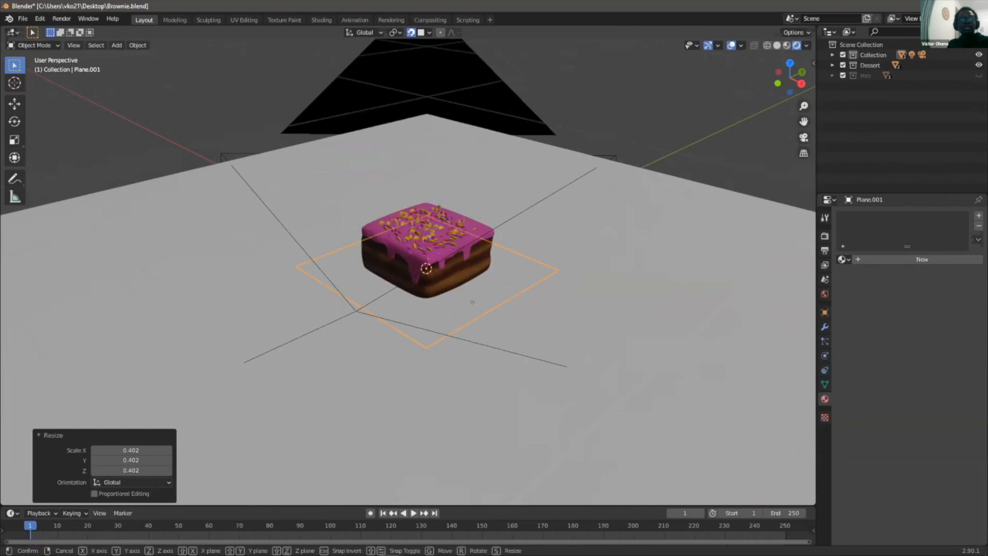
key(z)
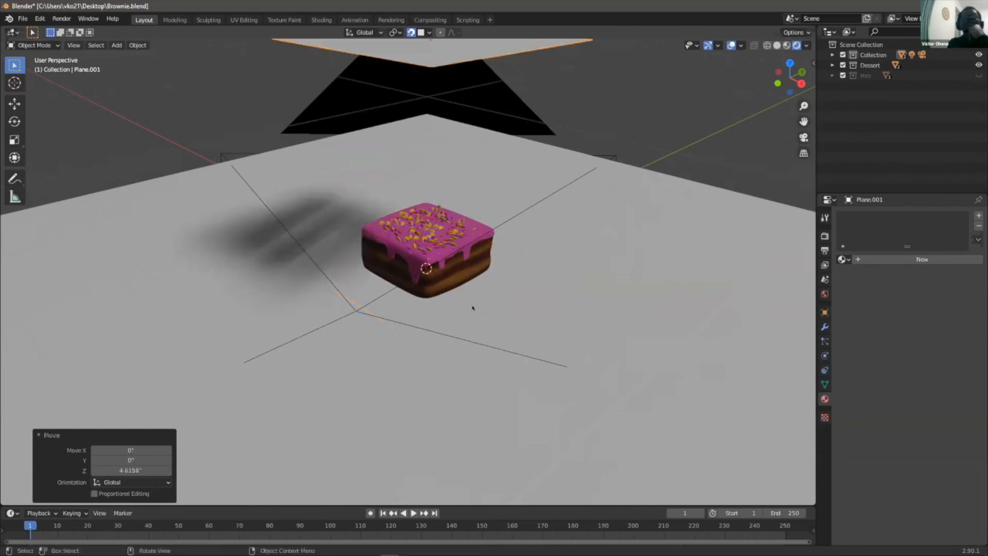
click(489, 118)
scroll(489, 118, down, 2)
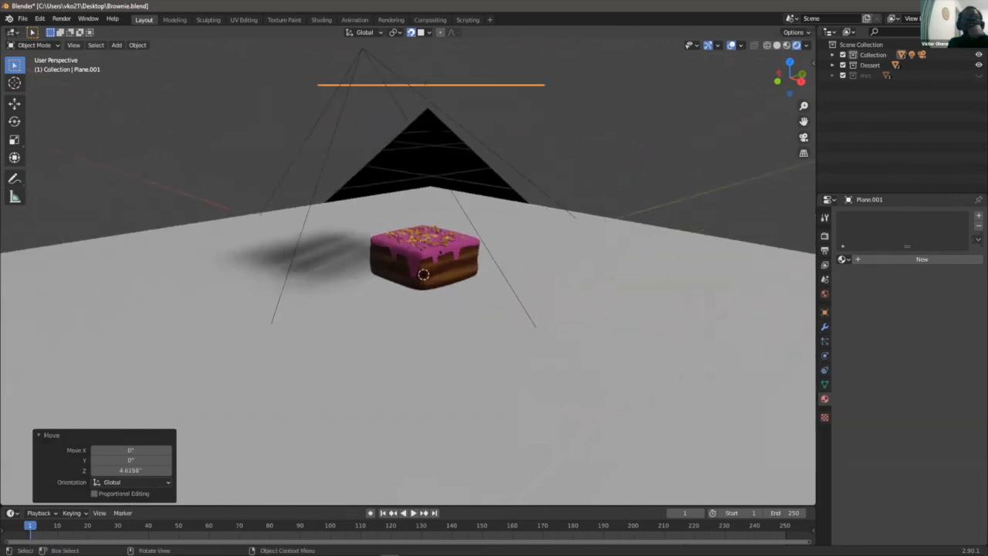
scroll(529, 185, up, 2)
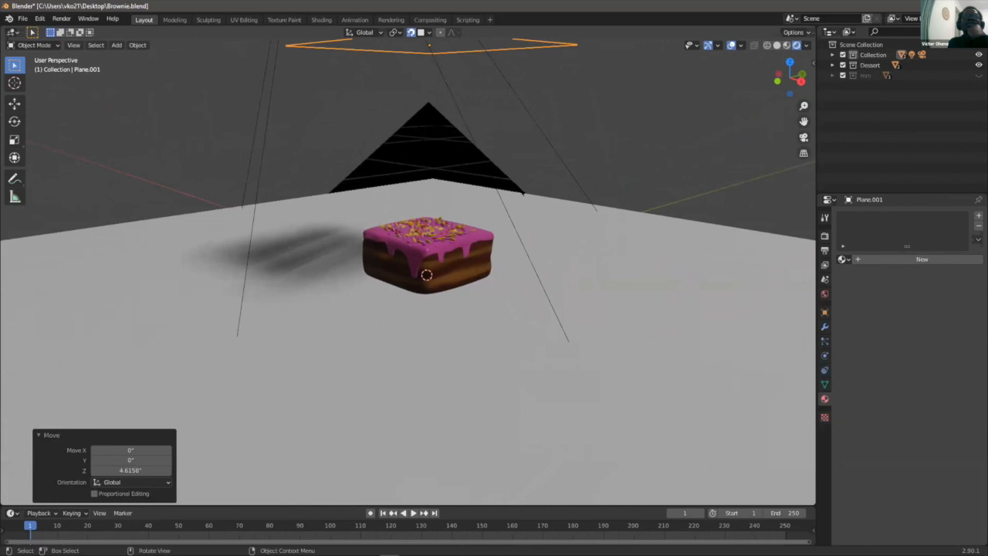
middle_drag(486, 216, 494, 177)
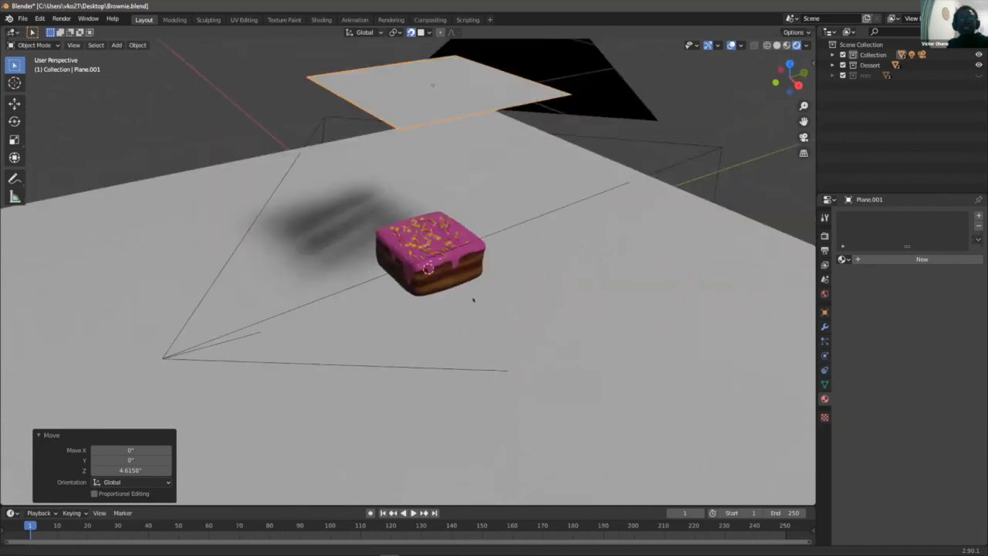
middle_drag(473, 300, 478, 332)
key(KP_0)
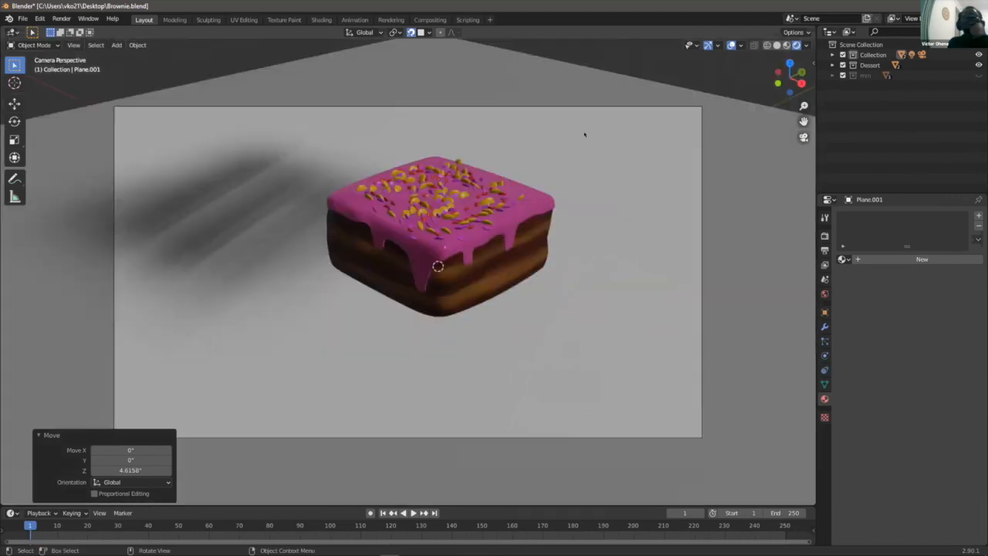
scroll(497, 101, down, 4)
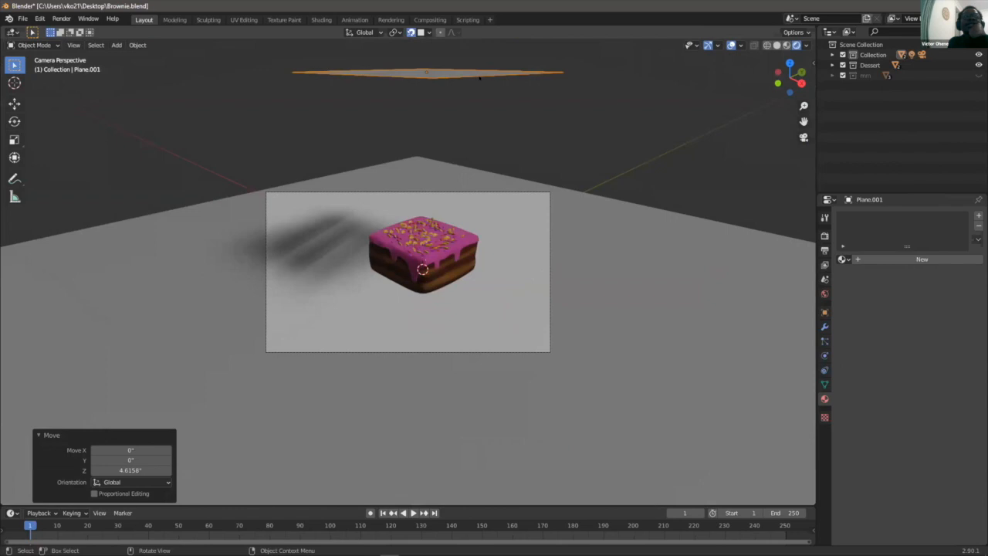
- Add an emitter particle system to the raised plane, rendered as a collection with mm as the instance collection
click(824, 341)
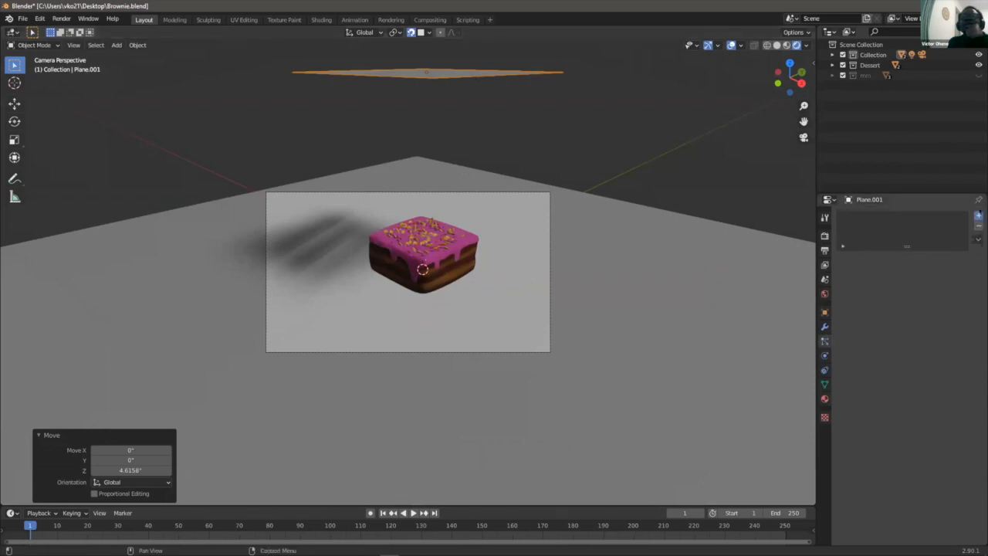
click(978, 216)
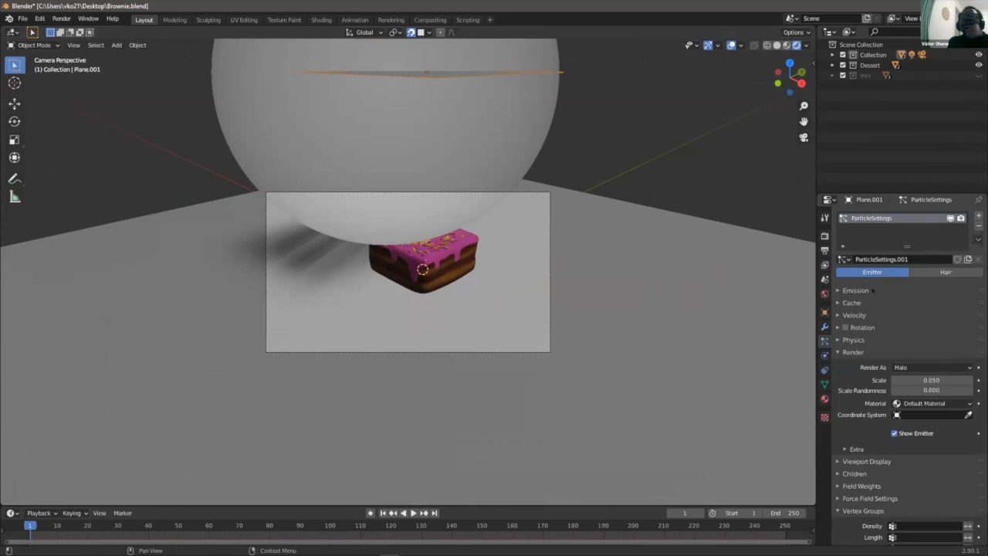
click(924, 367)
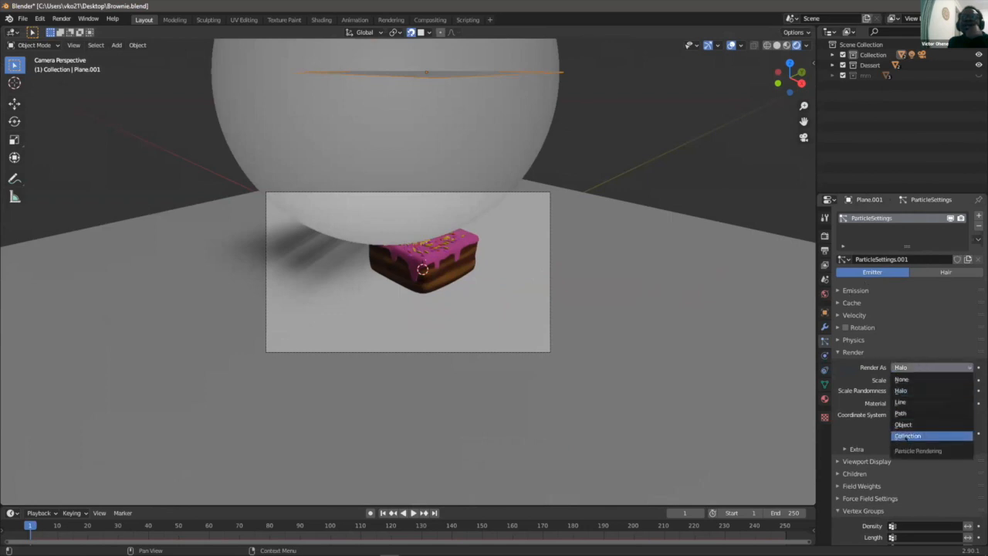
click(907, 435)
scroll(888, 453, down, 6)
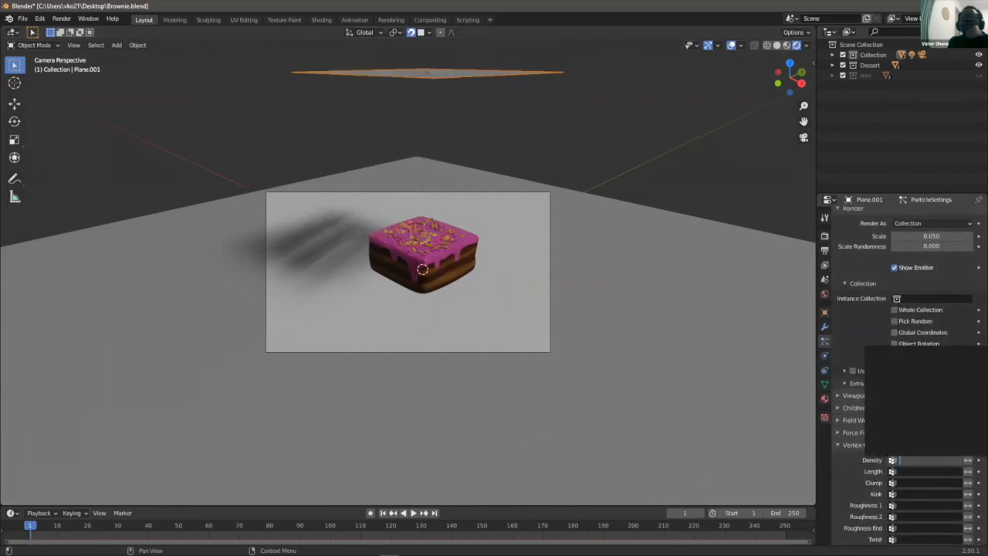
click(925, 300)
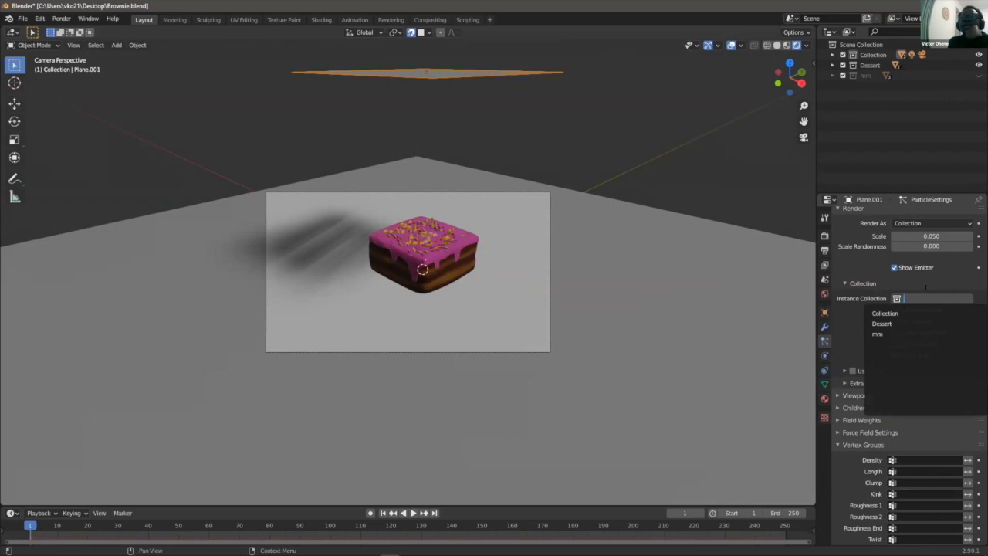
key(Return)
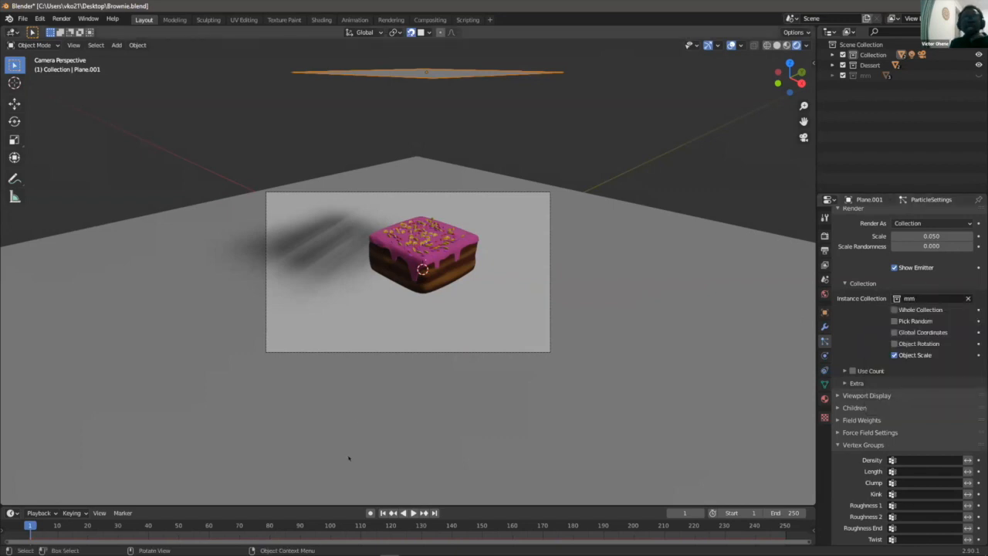
- Play the animation to check the falling particles, stop it, and return to frame 0
key(space)
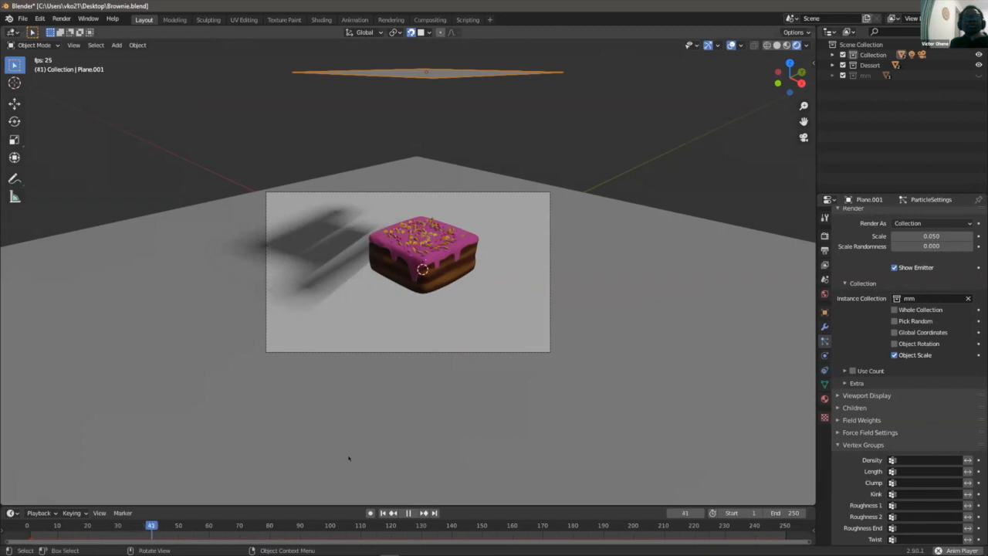
scroll(392, 379, up, 3)
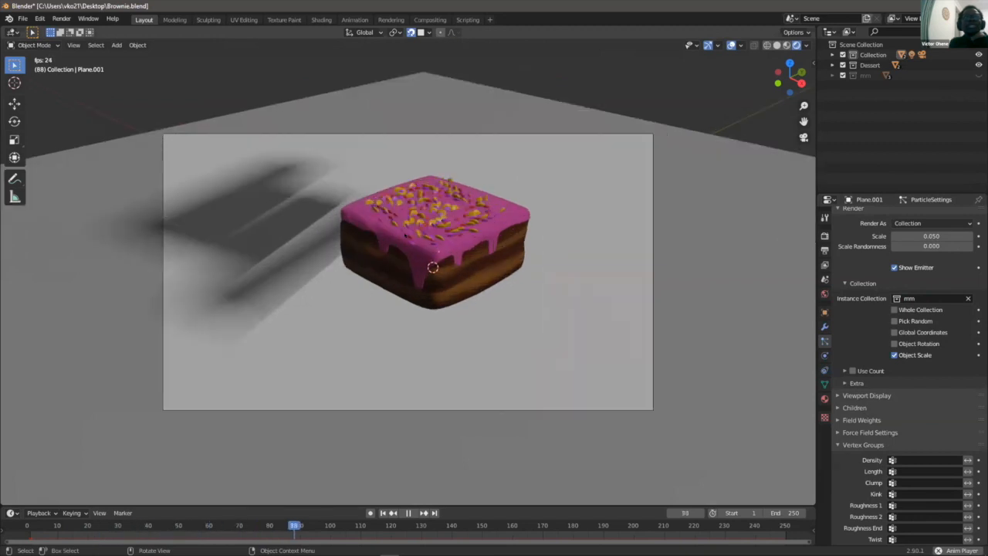
key(space)
drag(403, 525, 27, 526)
- Set the particle render scale to 0.230 and replay the animation to check the falling pieces
drag(911, 236, 924, 237)
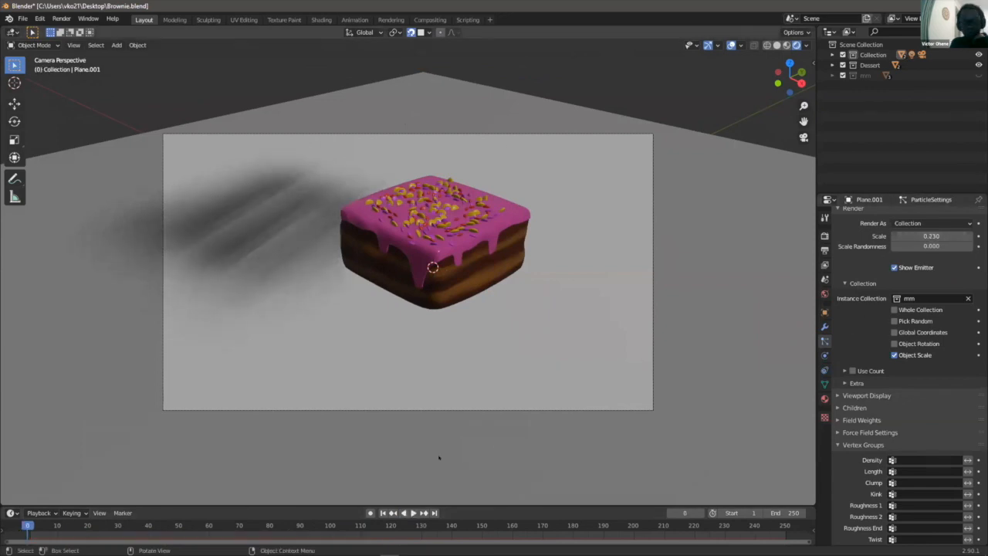
key(space)
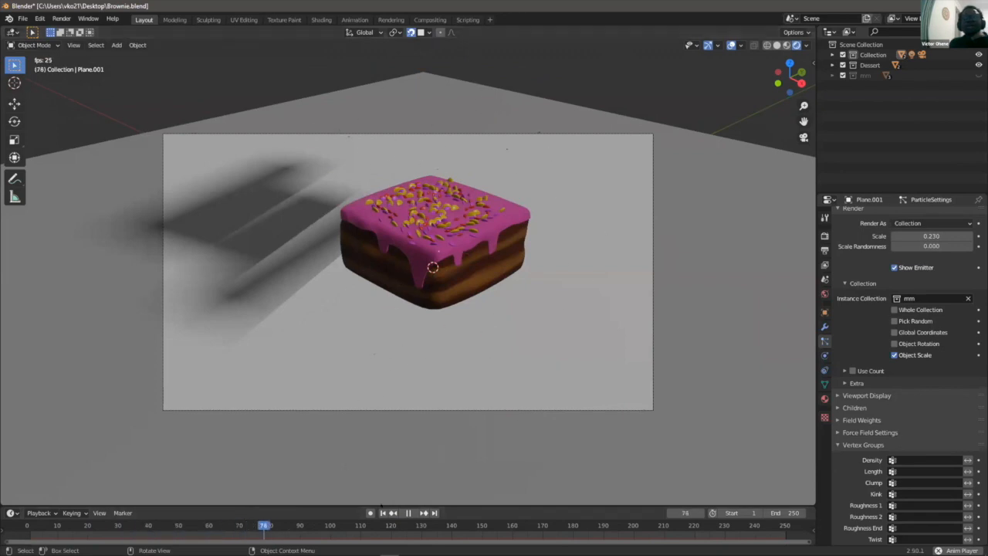
key(space)
drag(316, 527, 158, 537)
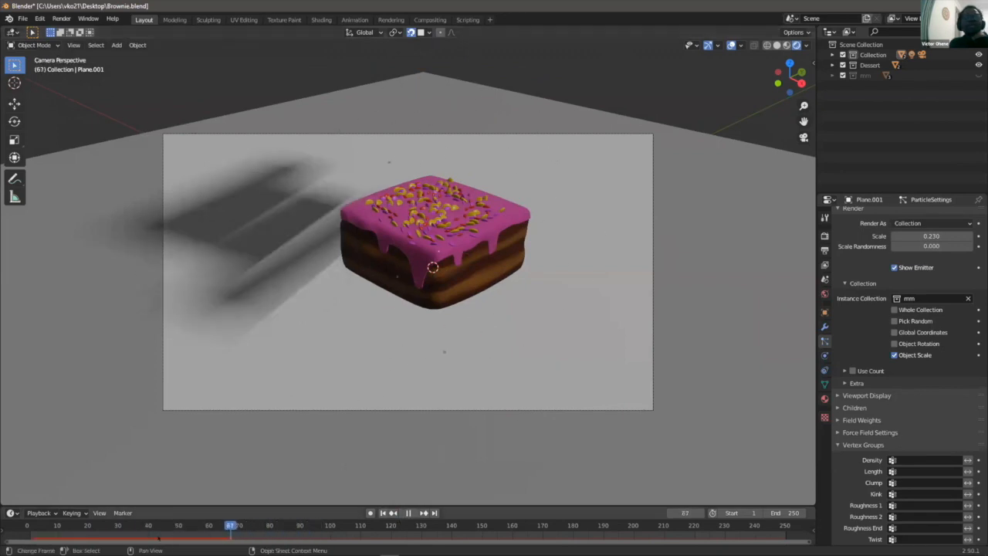
- Set the particle render scale to 0.350, switch the viewport to solid shading, and play the animation from frame 10
click(56, 531)
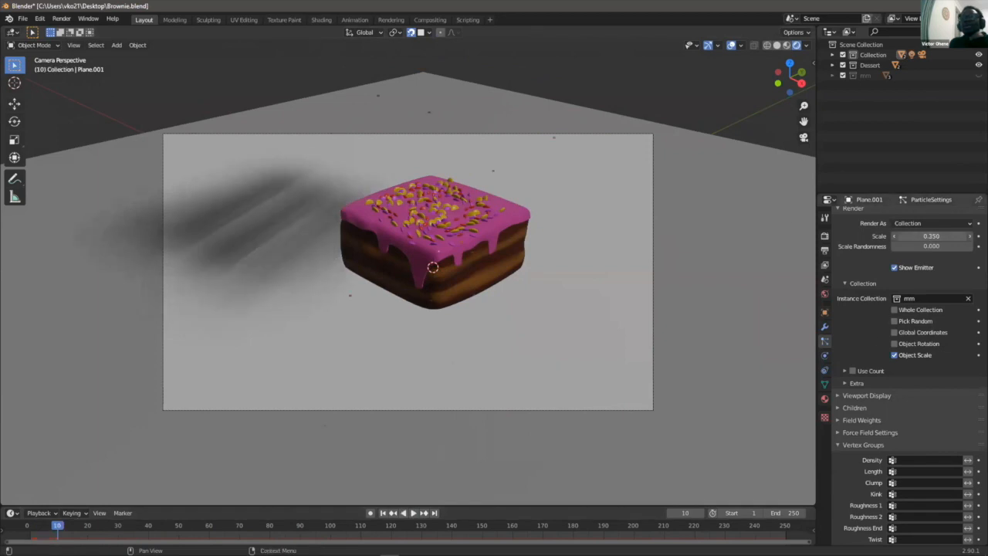
click(777, 45)
scroll(485, 205, down, 1)
scroll(543, 194, up, 3)
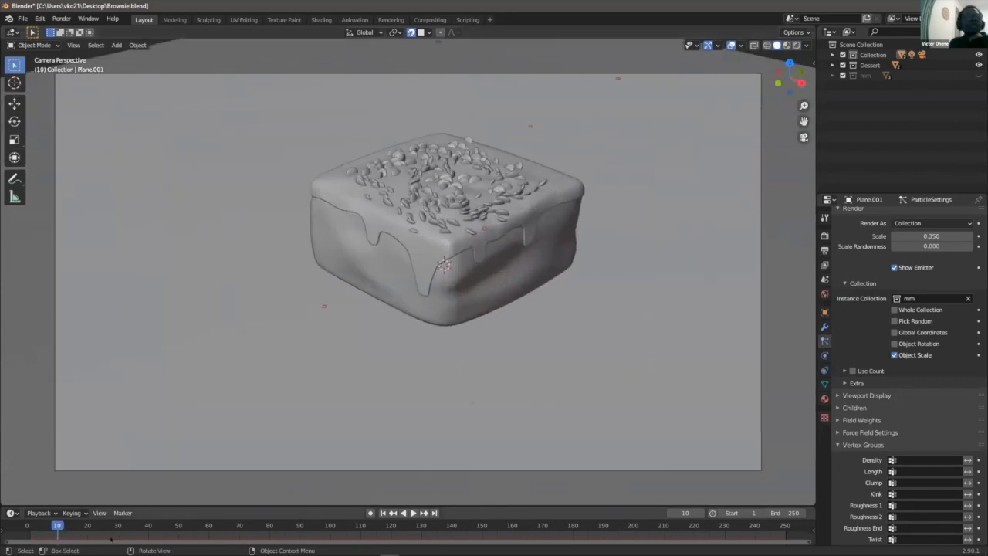
key(space)
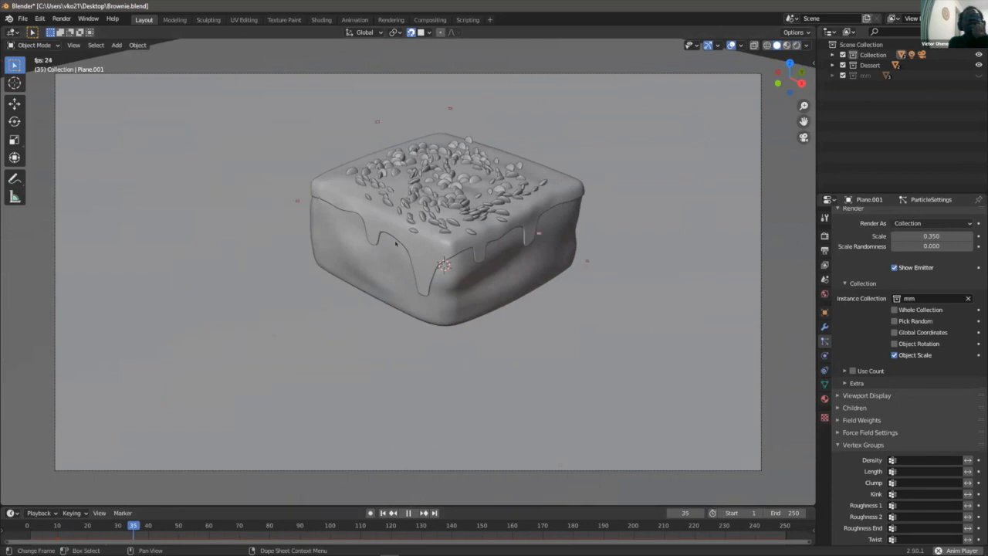
scroll(733, 340, down, 2)
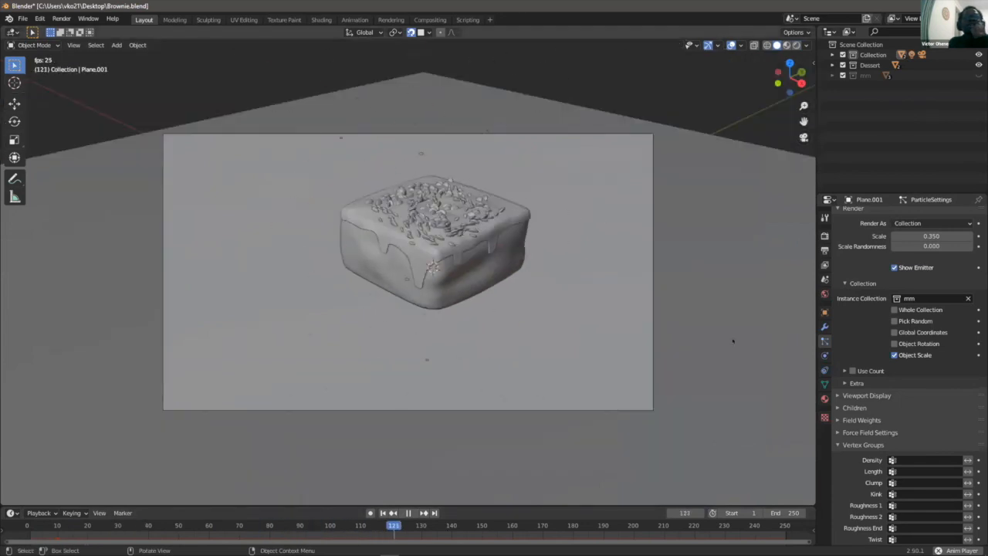
- Set the particle render scale to 0.500, stop playback, and move the playhead to frame 2
drag(931, 236, 944, 236)
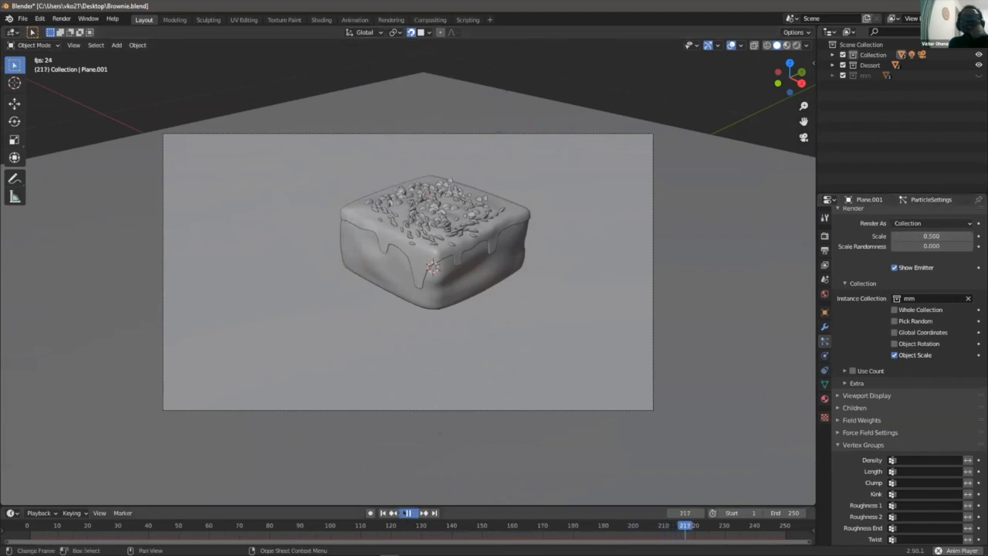
key(space)
click(33, 537)
- Enable Collision physics on the large floor plane beneath the brownie
mouse_move(513, 279)
middle_down()
mouse_move(527, 268)
mouse_move(507, 283)
mouse_move(522, 291)
middle_up()
click(587, 249)
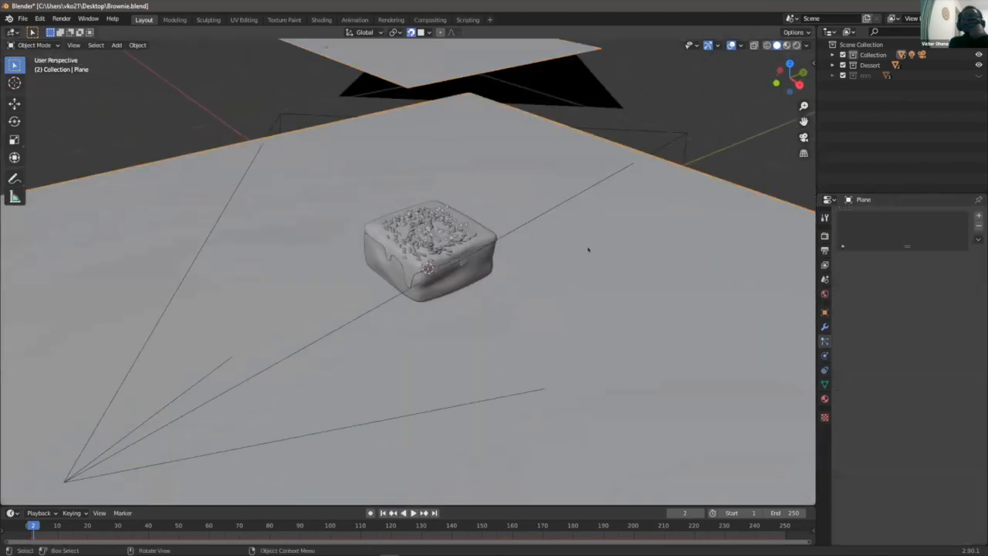
middle_drag(480, 203, 421, 174)
scroll(414, 237, up, 2)
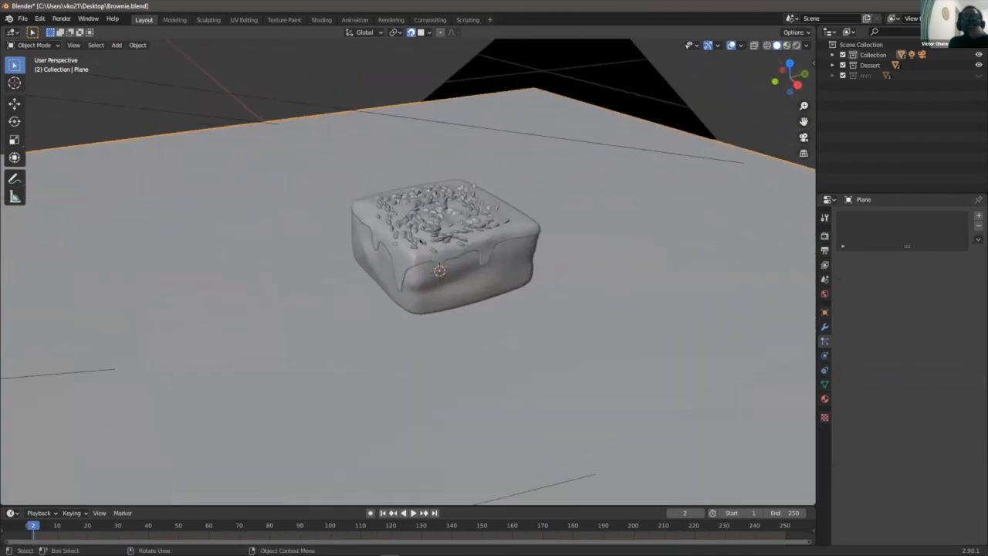
scroll(422, 241, down, 1)
middle_drag(437, 246, 475, 239)
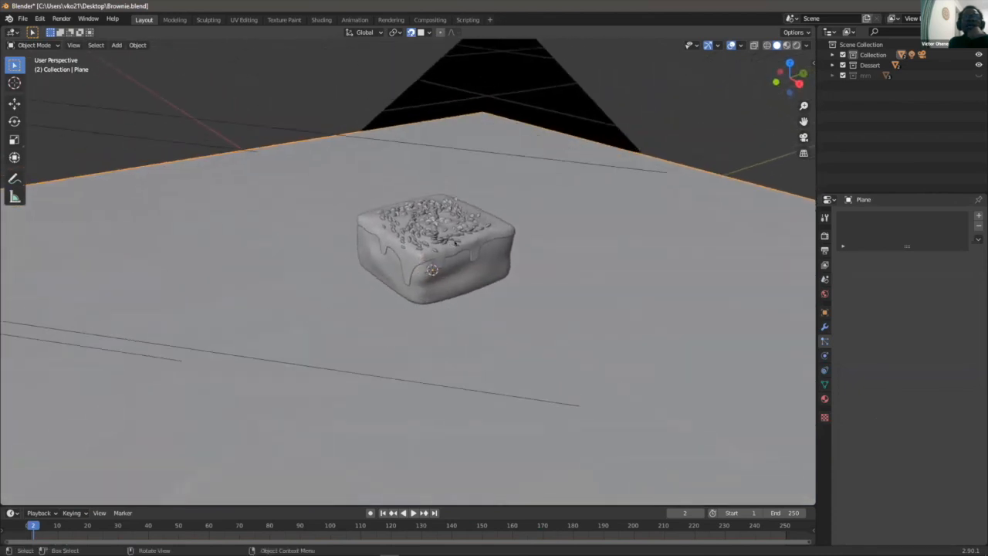
scroll(519, 247, down, 1)
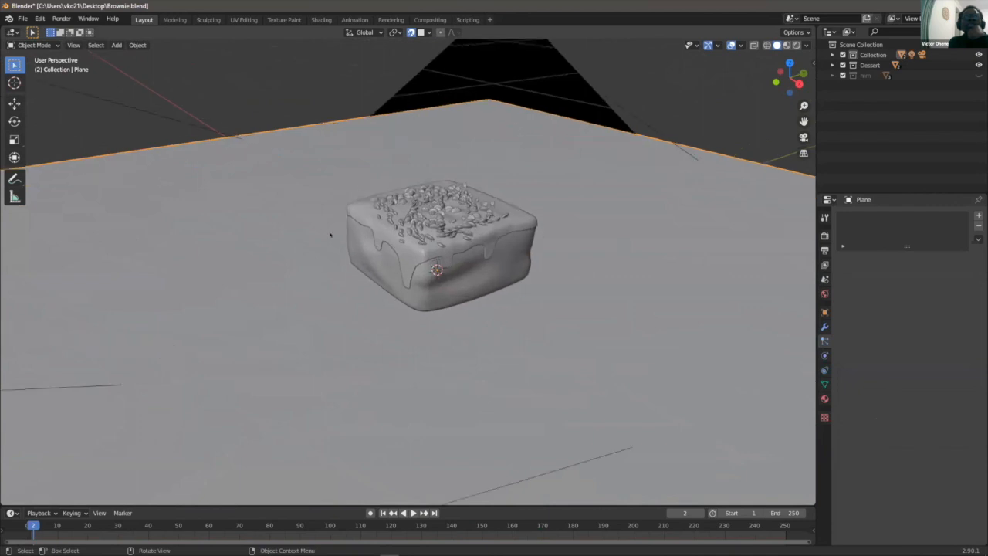
scroll(519, 248, down, 3)
mouse_move(519, 248)
middle_down()
mouse_move(525, 238)
mouse_move(505, 233)
mouse_move(520, 233)
middle_up()
scroll(520, 233, up, 1)
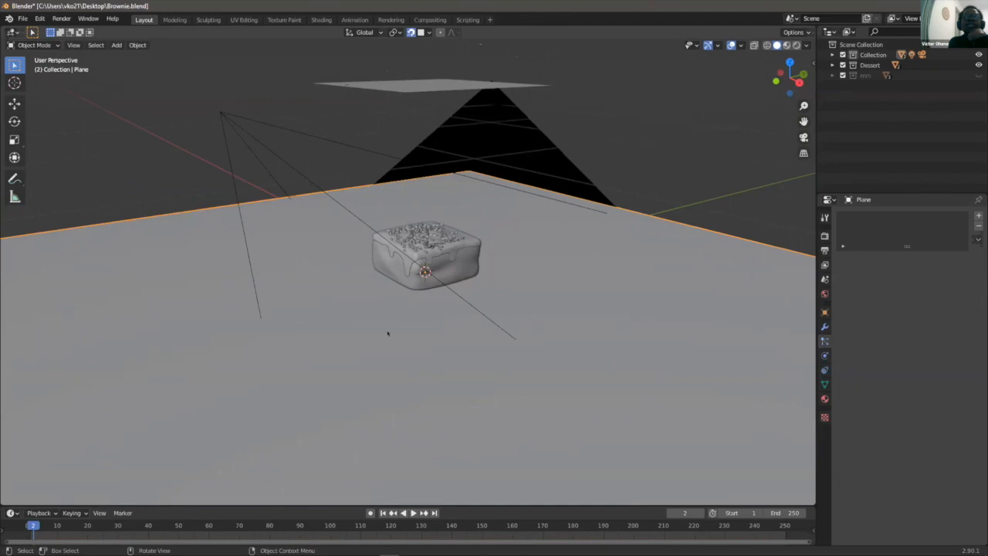
click(824, 355)
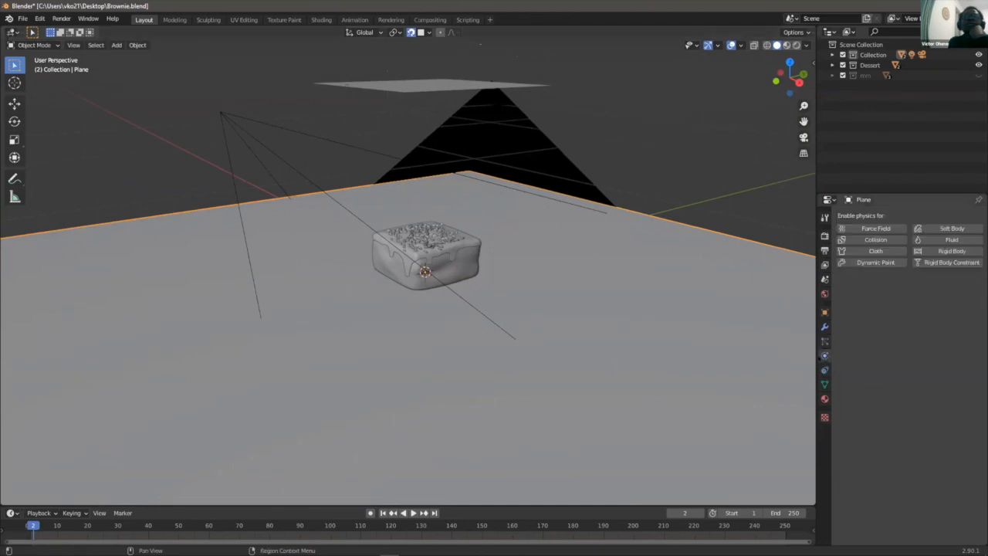
click(858, 240)
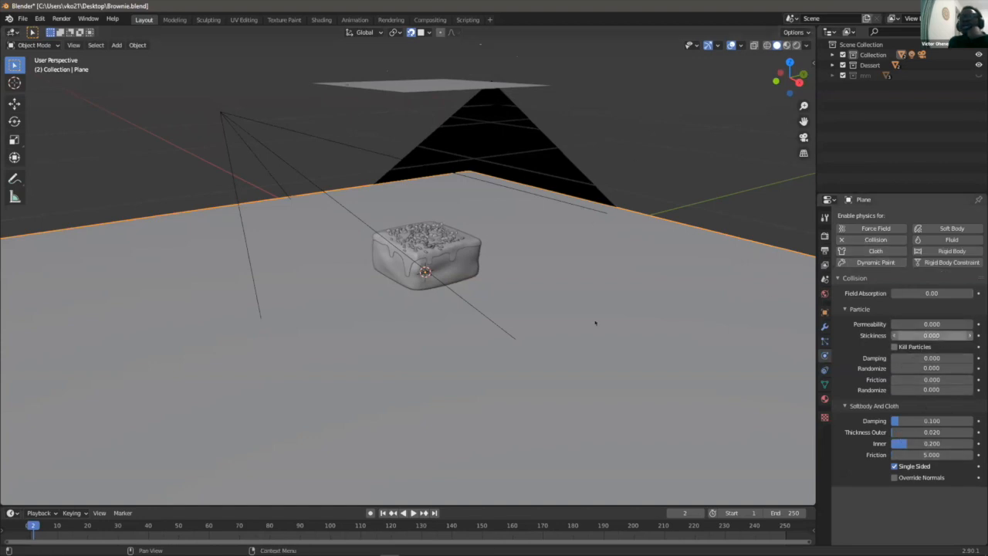
- Enable Collision physics on the brownie's Topping with a particle stickiness of 8.100
scroll(423, 263, up, 5)
scroll(503, 212, down, 2)
scroll(494, 219, up, 2)
scroll(494, 219, down, 3)
scroll(488, 252, up, 1)
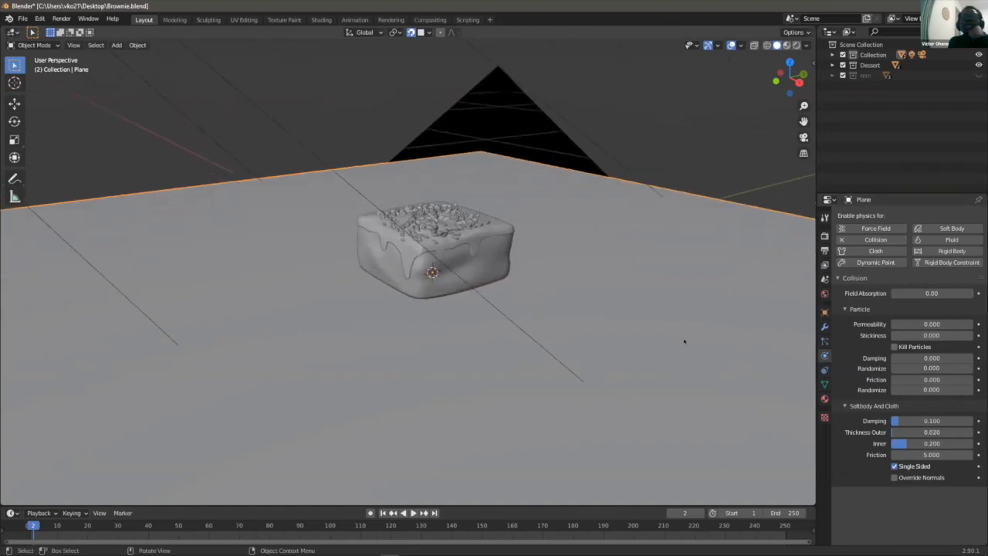
click(496, 225)
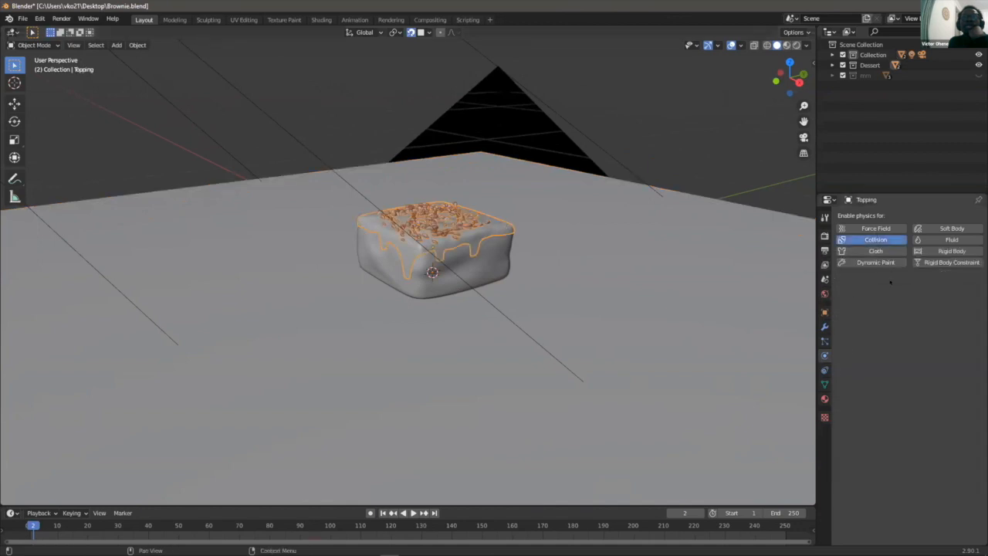
click(875, 239)
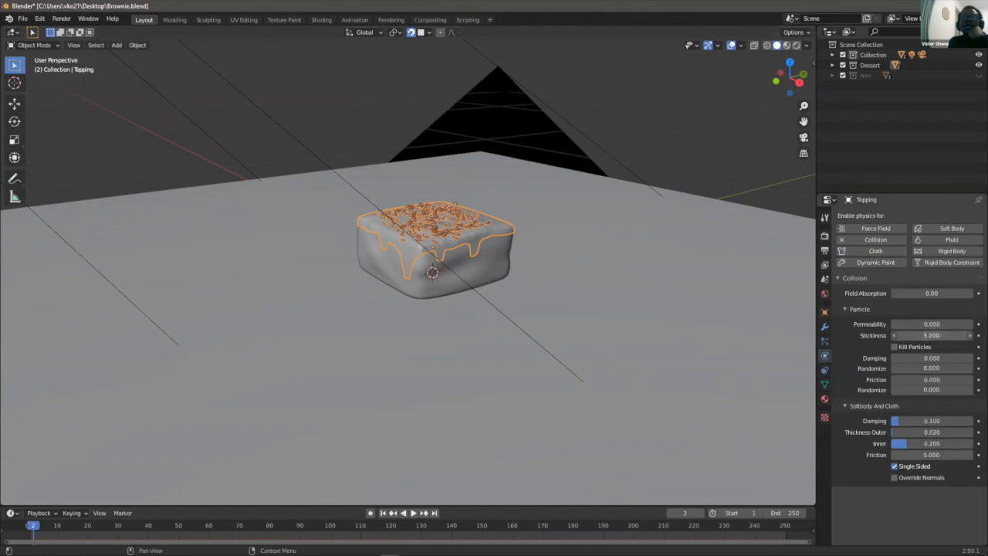
mouse_move(931, 335)
mouse_down()
mouse_move(946, 335)
mouse_move(924, 335)
mouse_up()
click(668, 136)
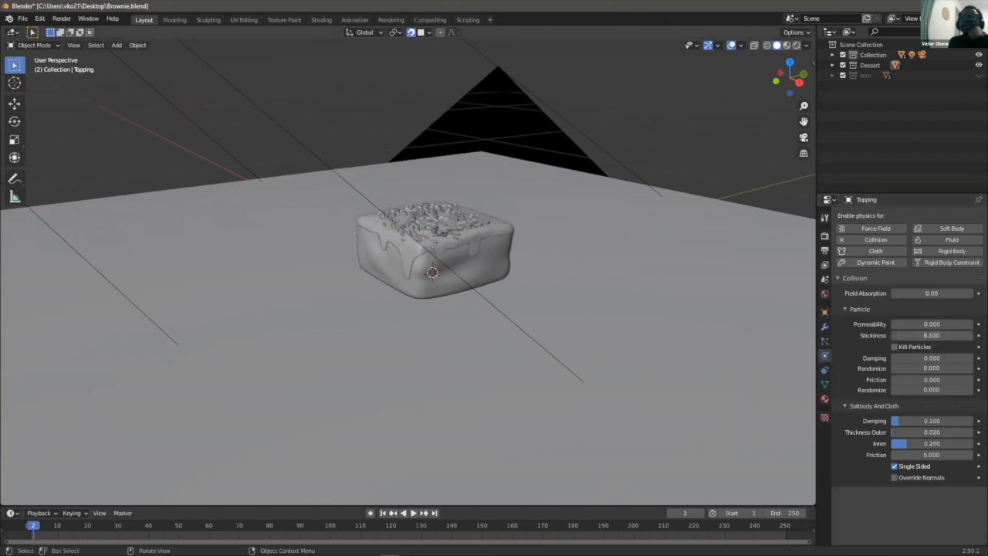
- Play the animation through the camera to check how the falling pieces hit the brownie, and stop it at frame 20
scroll(668, 137, down, 3)
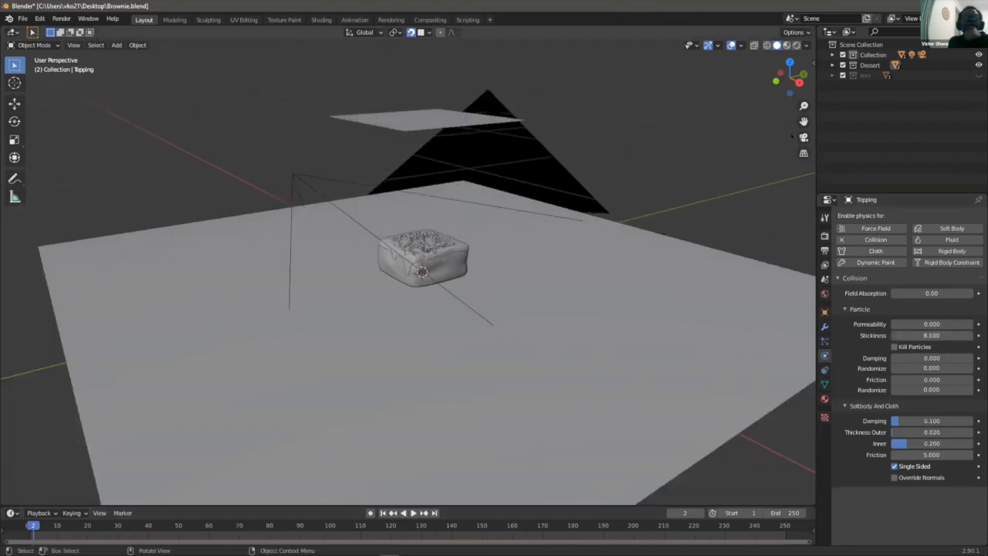
click(803, 137)
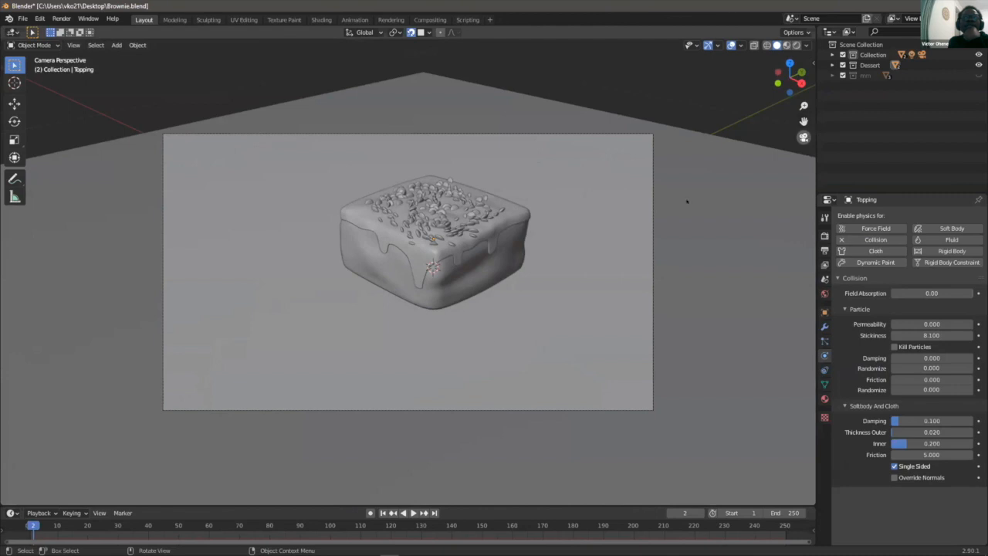
key(space)
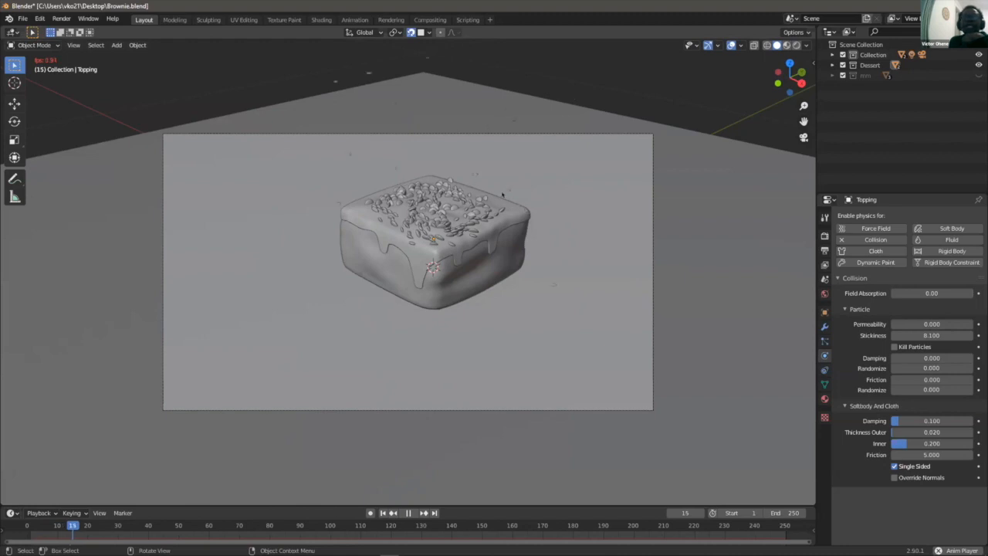
click(494, 219)
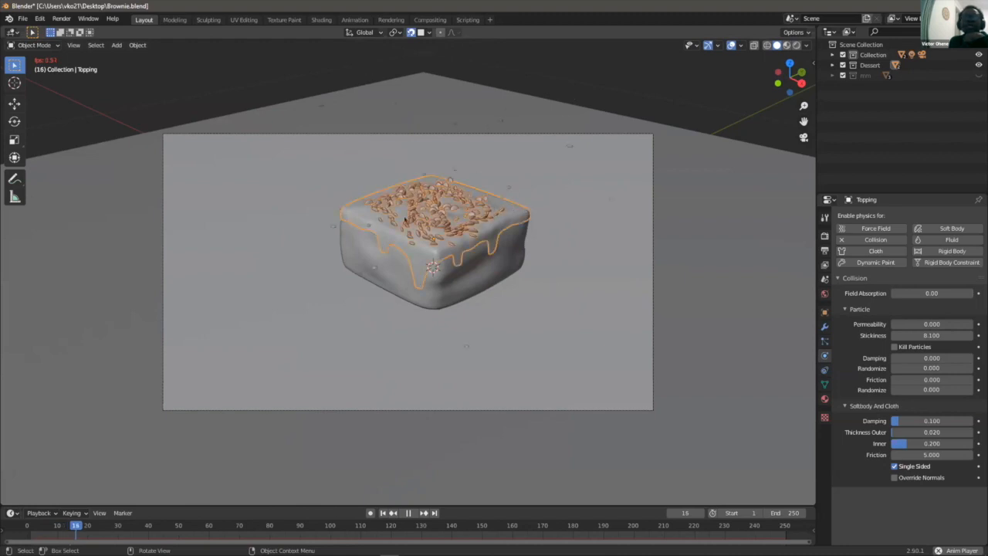
click(484, 279)
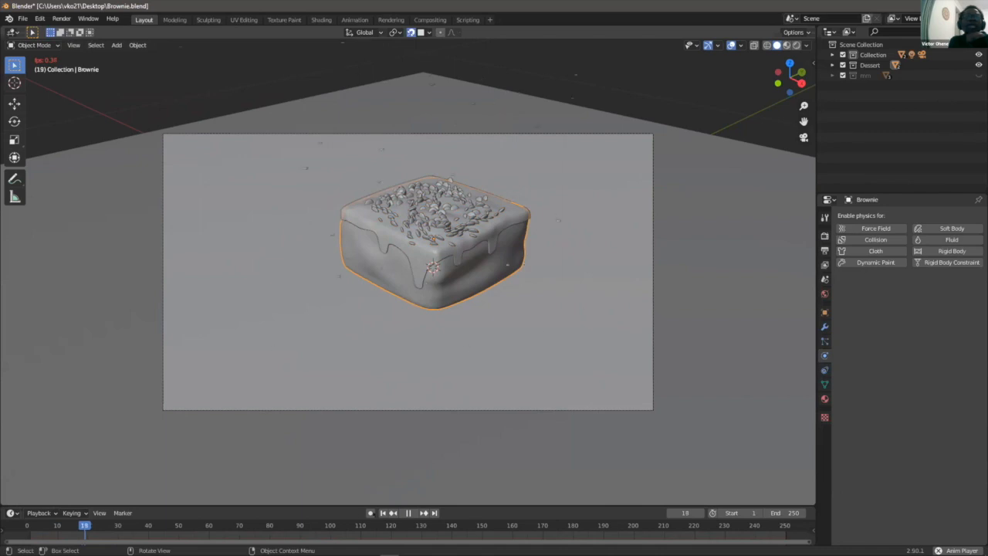
click(413, 513)
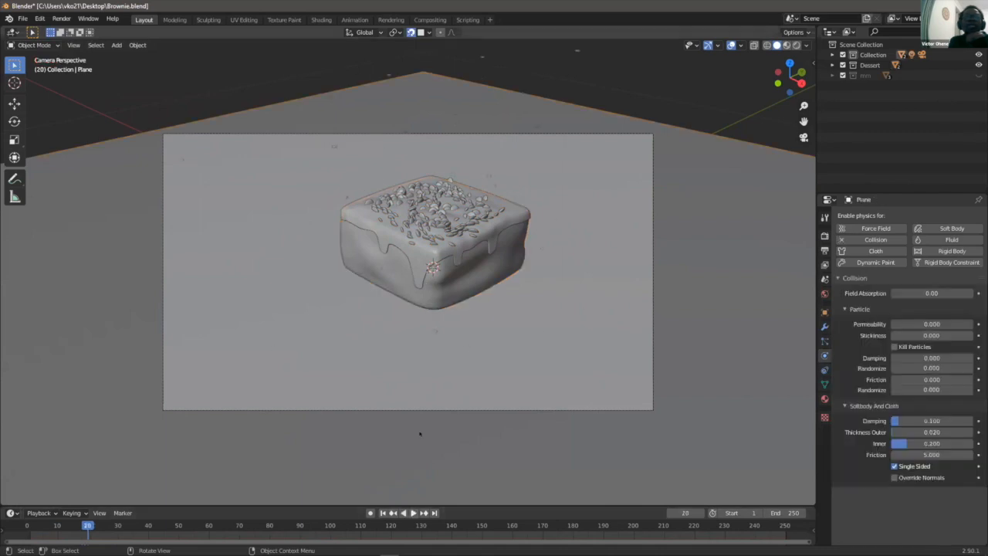
- Leave the camera view and hide the raised emitter plane, Plane.001, in the viewport
scroll(431, 315, down, 2)
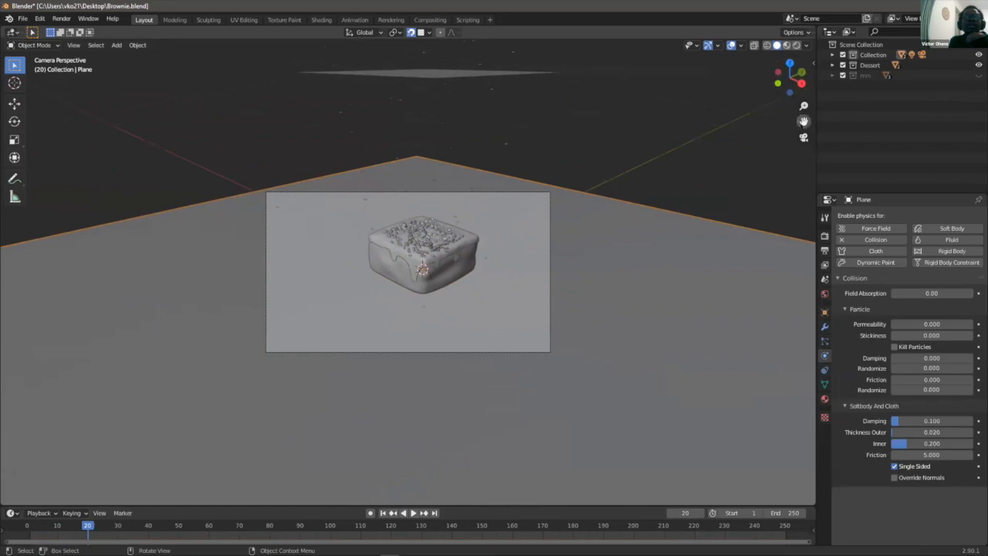
click(803, 136)
middle_drag(422, 262, 454, 251)
middle_drag(477, 218, 432, 233)
scroll(430, 234, up, 1)
scroll(431, 234, down, 1)
scroll(430, 234, up, 1)
scroll(430, 234, up, 3)
scroll(430, 234, down, 3)
middle_drag(431, 233, 431, 265)
click(448, 96)
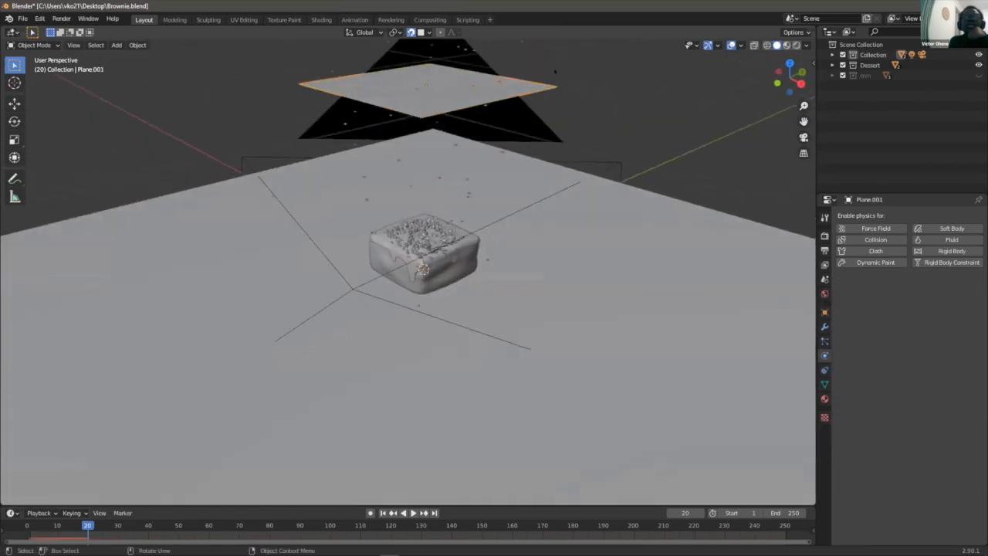
click(832, 65)
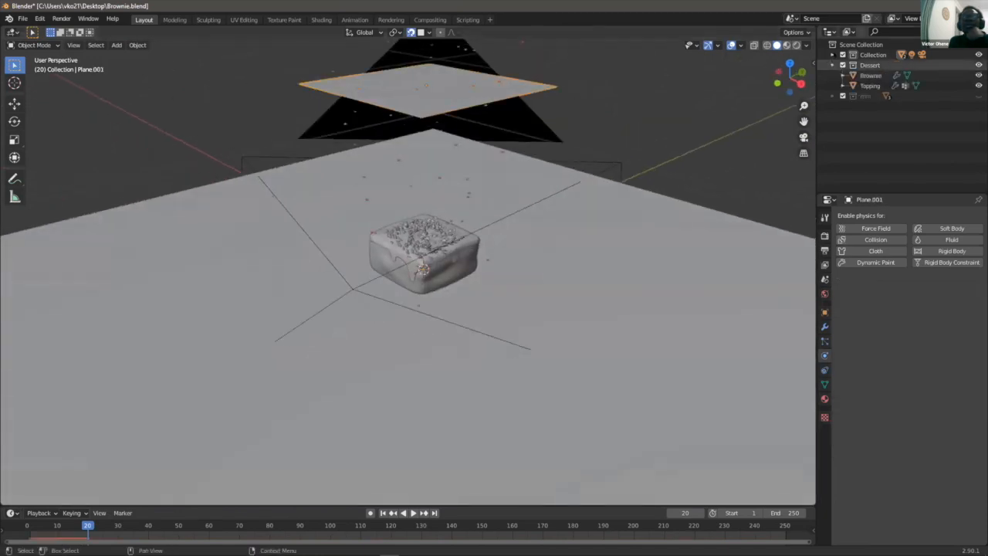
click(832, 54)
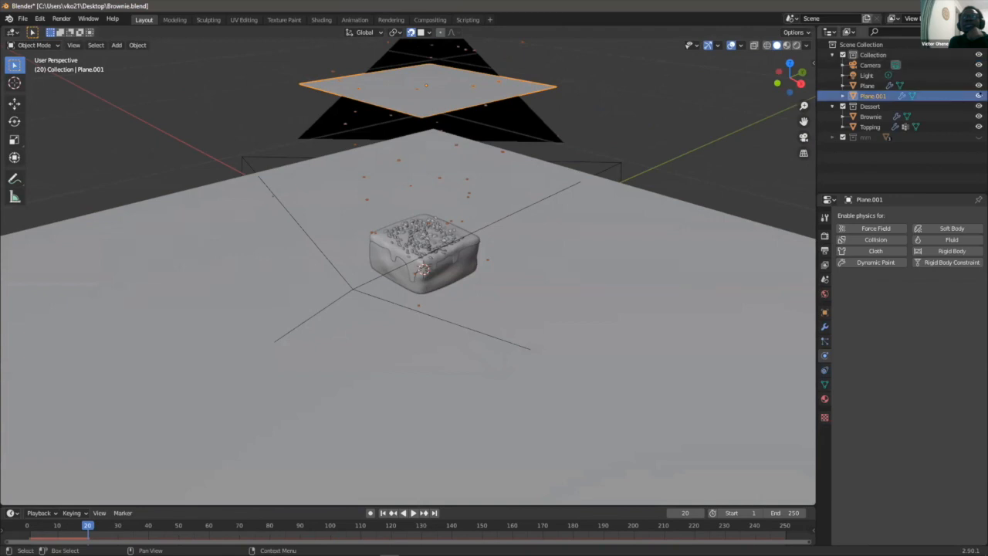
click(978, 95)
- Add a UV sphere at the world origin and raise its radius to 1.06"
scroll(448, 192, down, 3)
scroll(494, 208, up, 2)
scroll(505, 210, up, 3)
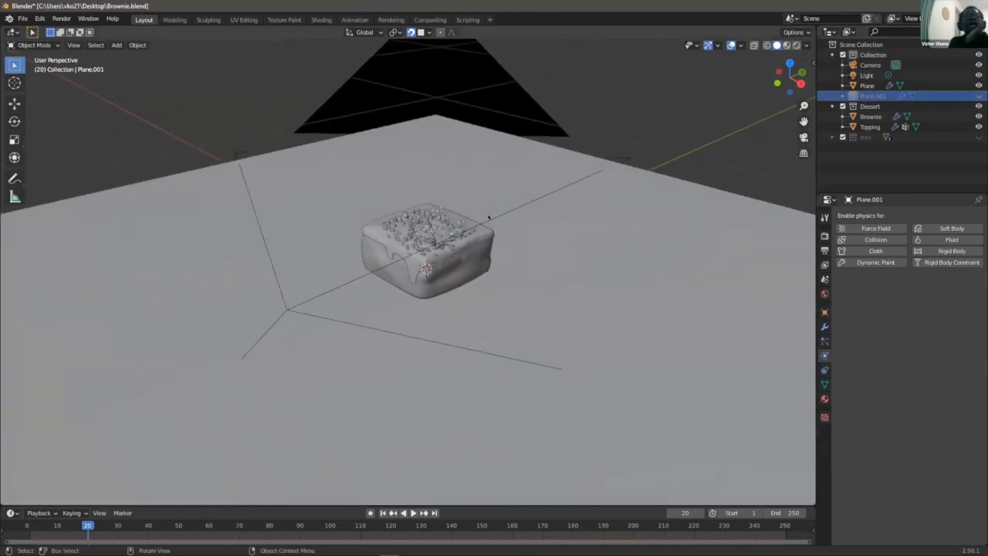
middle_drag(462, 250, 405, 240)
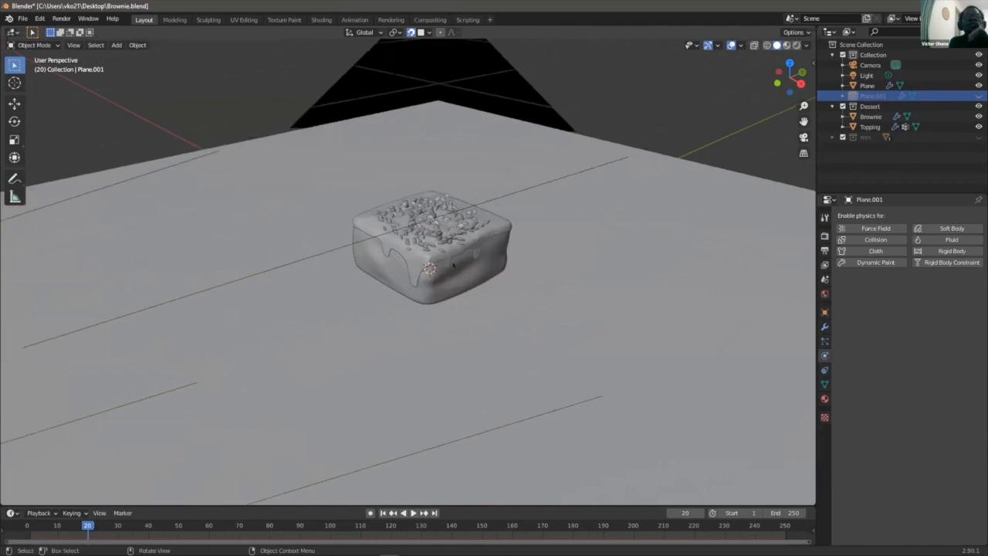
middle_drag(356, 314, 584, 188)
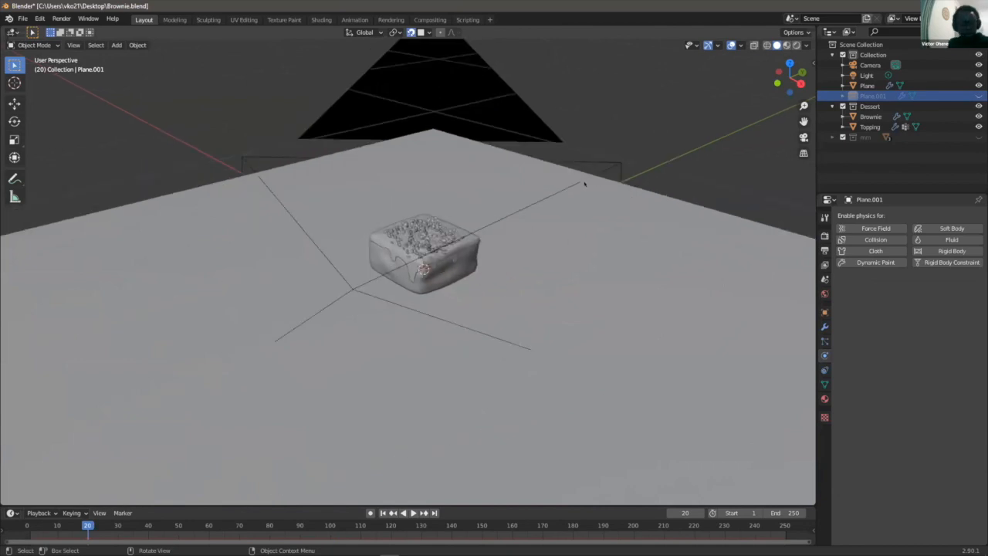
key(shift+a)
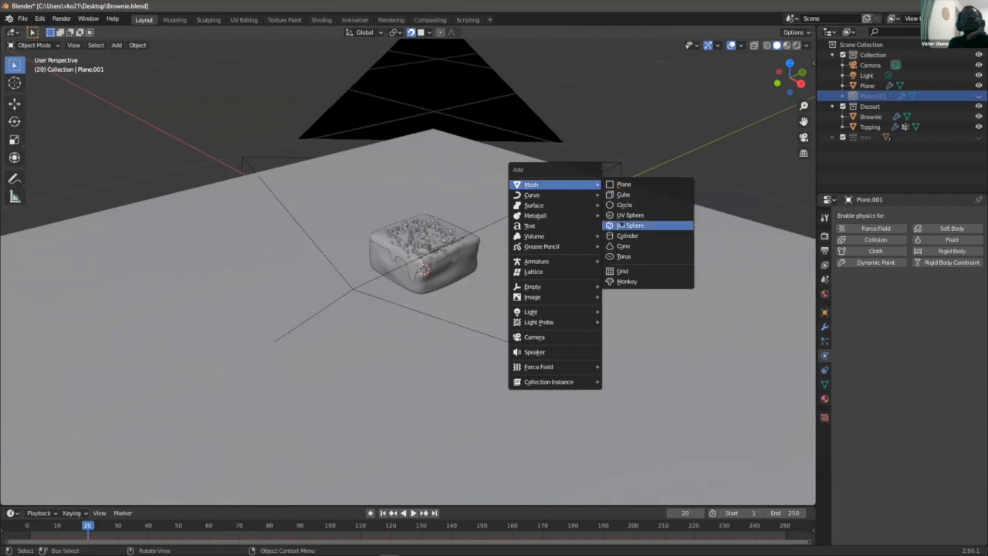
click(626, 215)
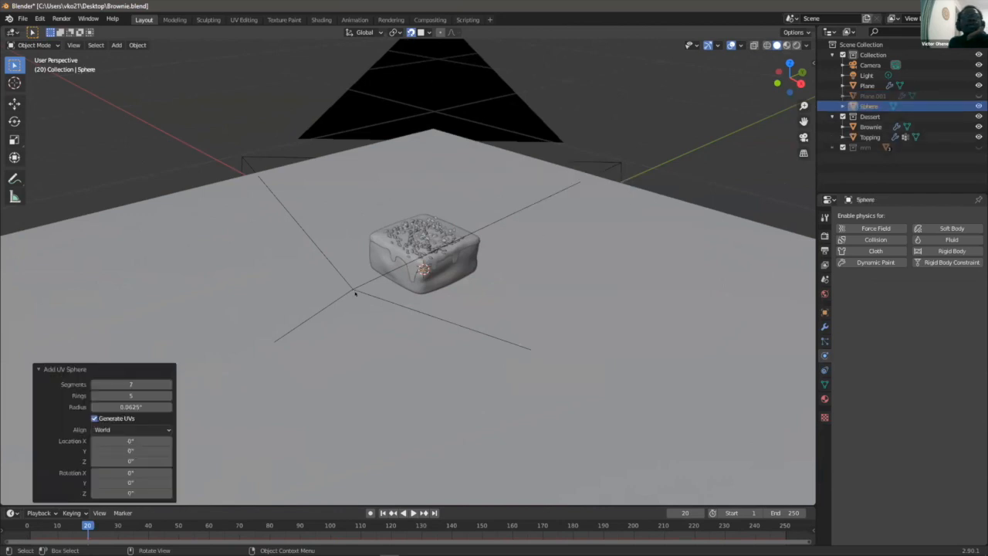
drag(122, 407, 125, 406)
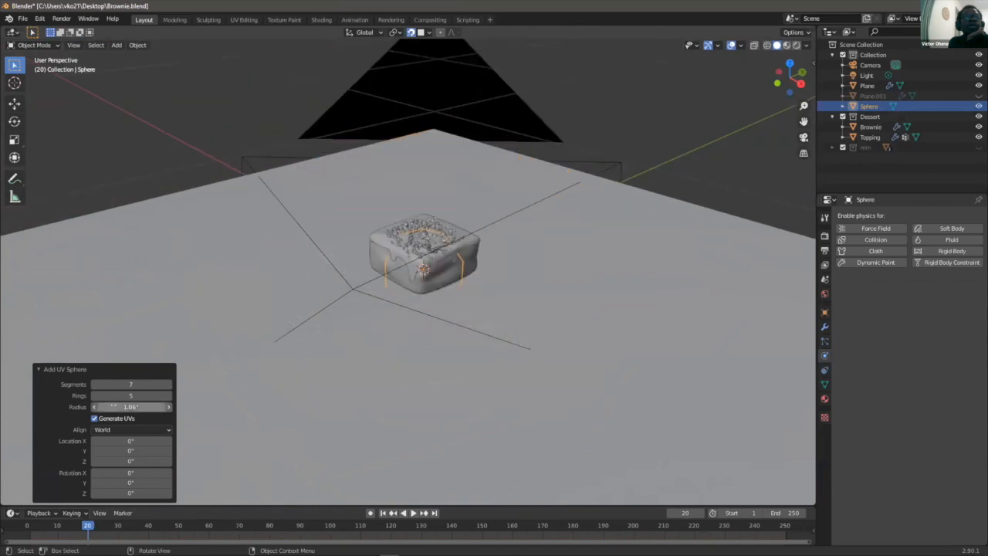
- Set the new sphere to 20 segments, 10 rings and a radius of 39.4"
click(130, 383)
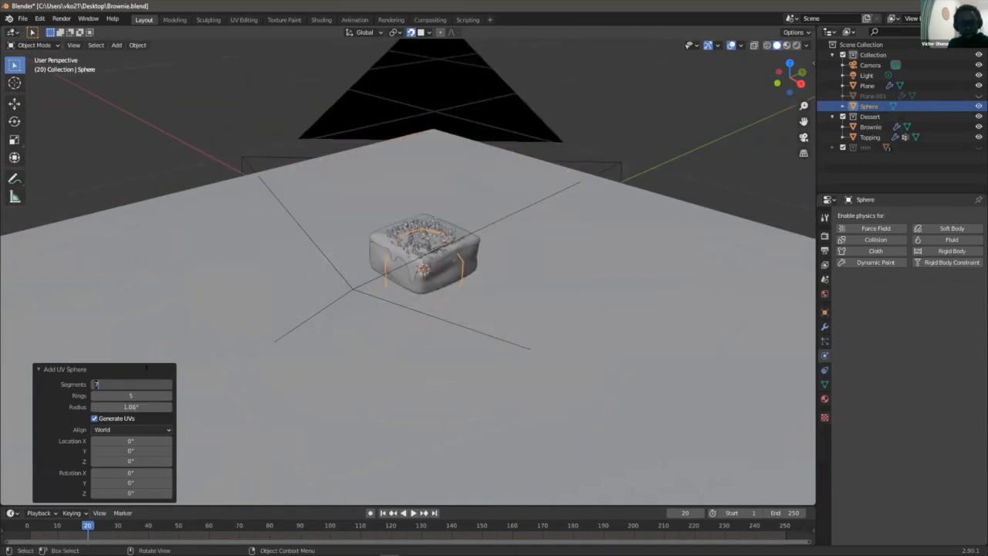
text(20)
key(Tab)
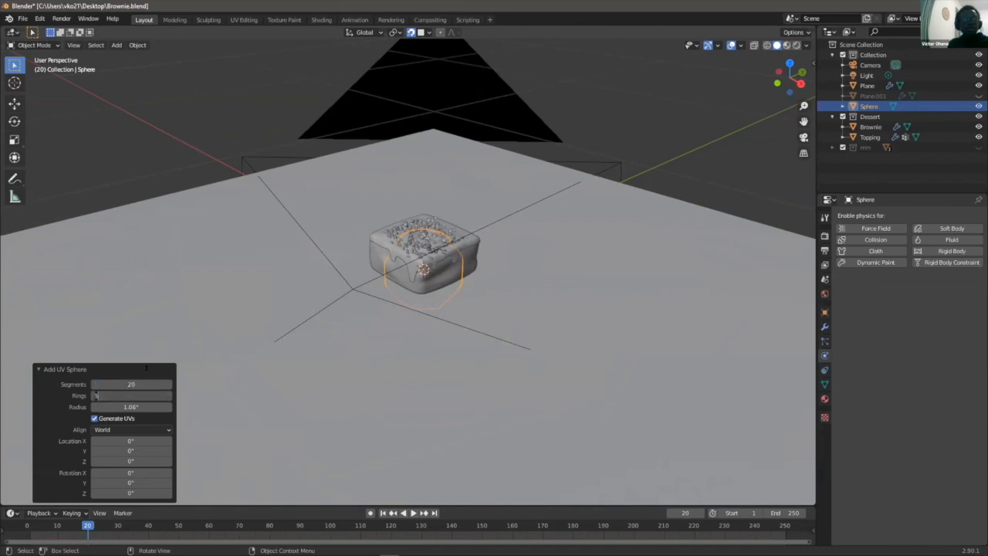
text(10)
key(Tab)
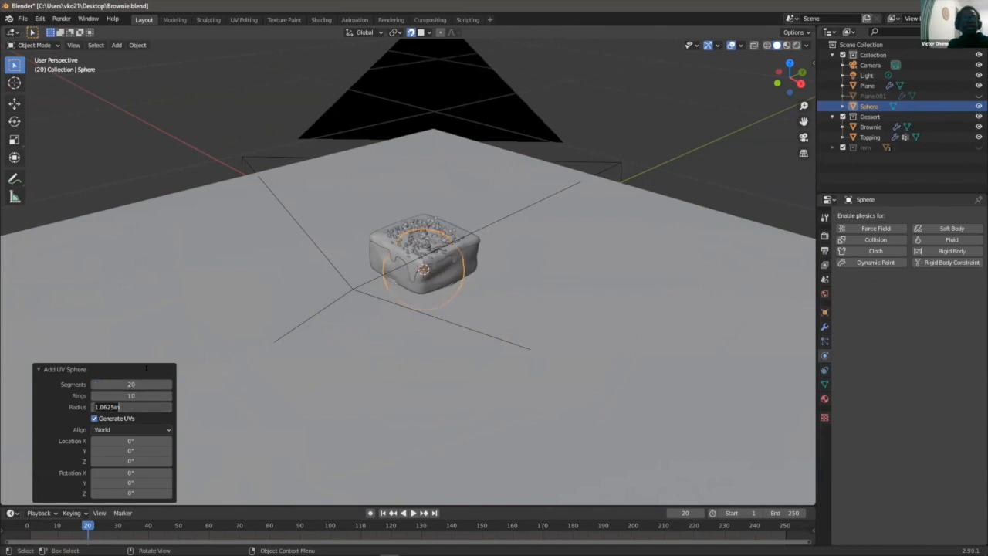
text(9)
key(BackSpace)
key(Tab)
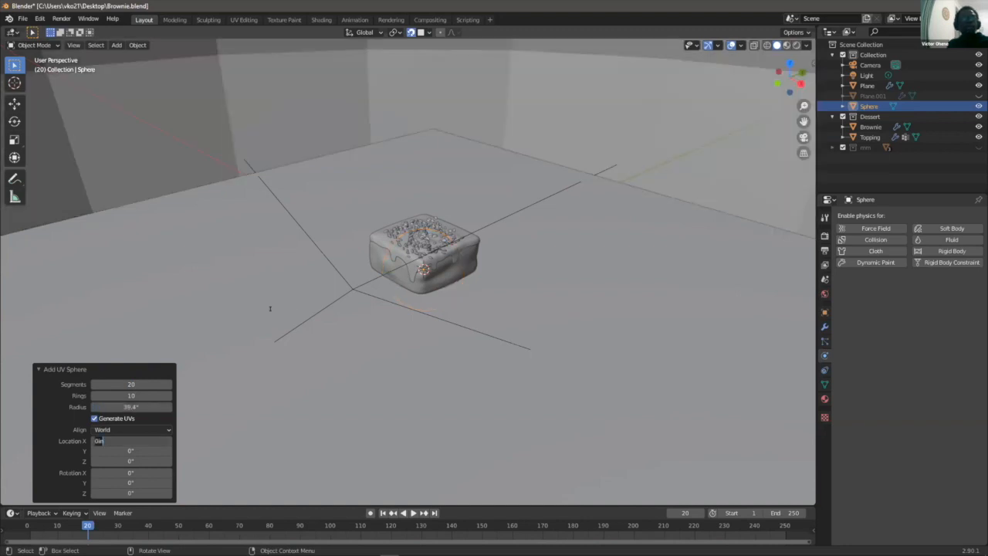
key(Return)
scroll(177, 289, down, 6)
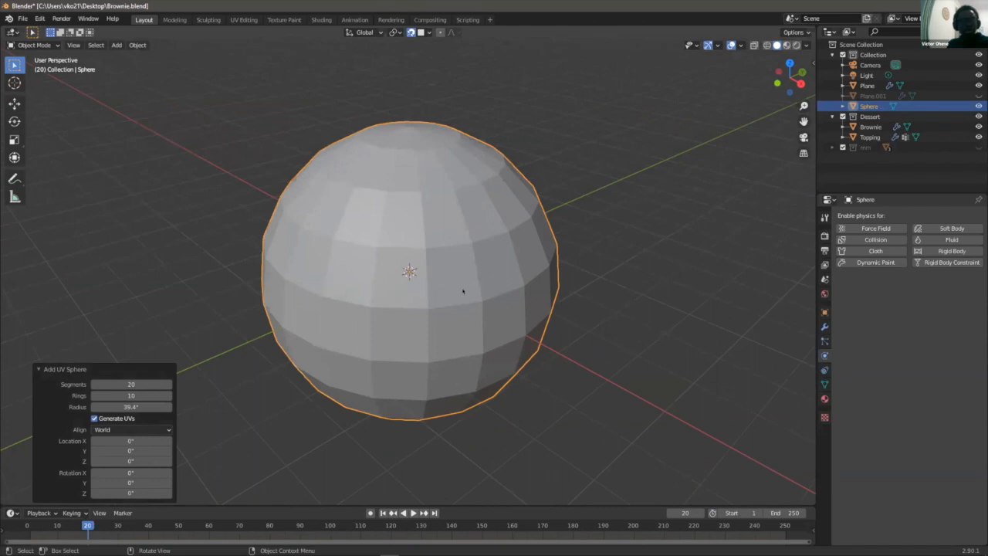
- Scale the sphere down uniformly by about 0.039 and again by about 0.321, so it is smaller than the brownie
click(463, 291)
key(s)
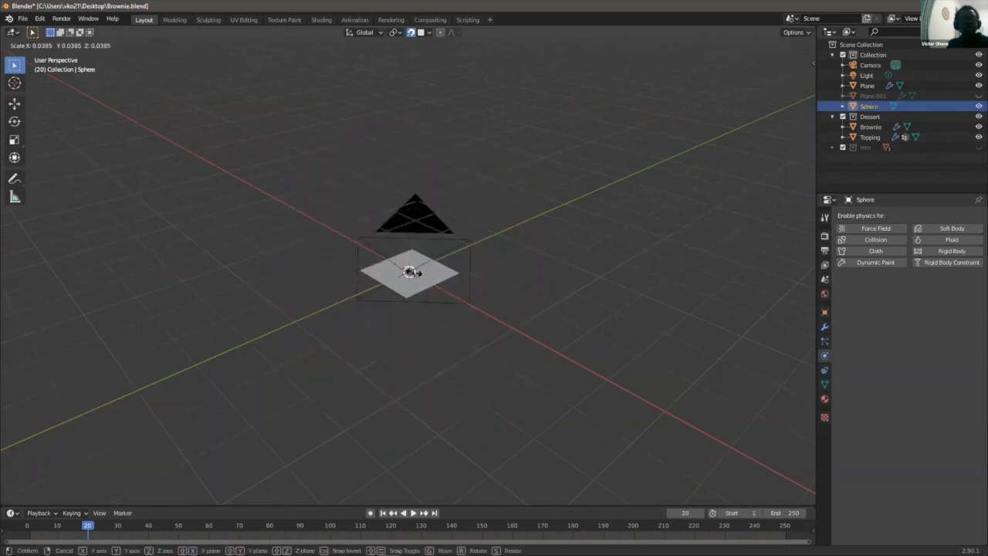
click(422, 264)
scroll(463, 267, up, 6)
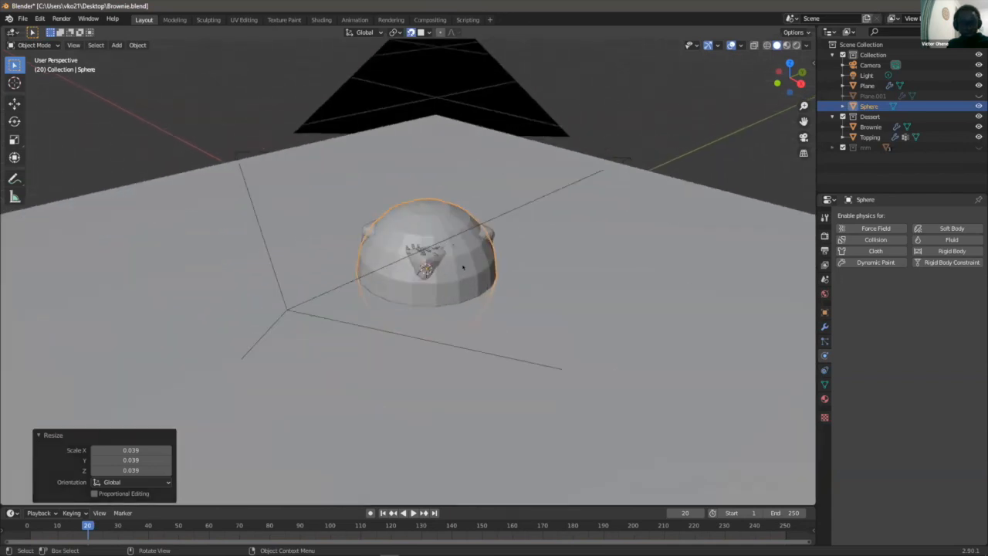
key(s)
click(438, 274)
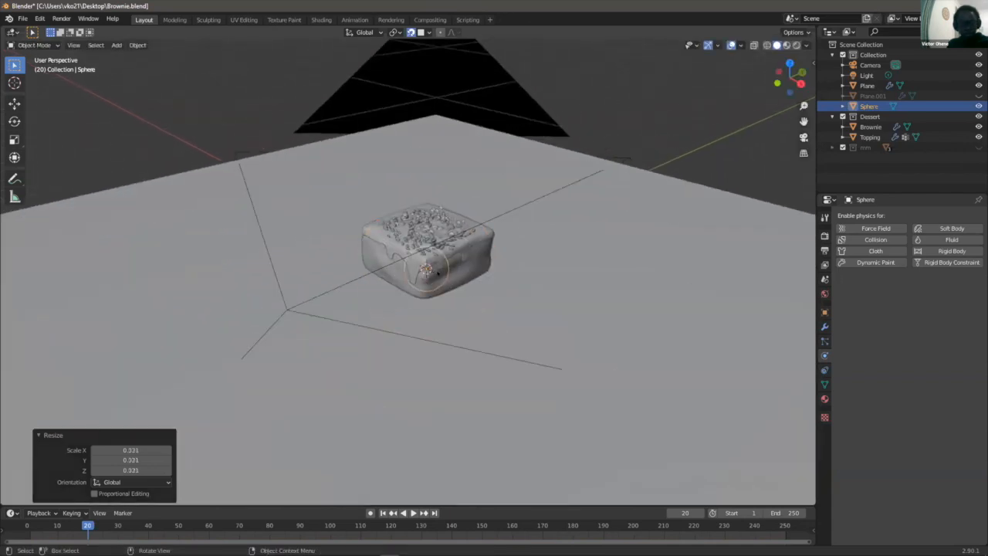
- Raise the sphere about 4.317" along global Z, above the brownie
key(g)
key(z)
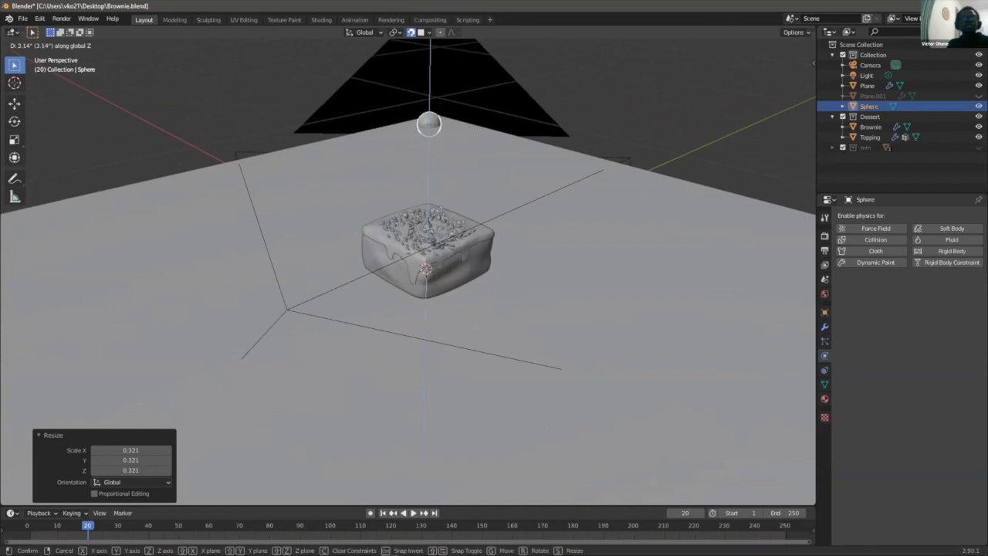
click(480, 99)
scroll(470, 123, down, 3)
middle_drag(467, 100, 440, 231)
scroll(453, 126, up, 4)
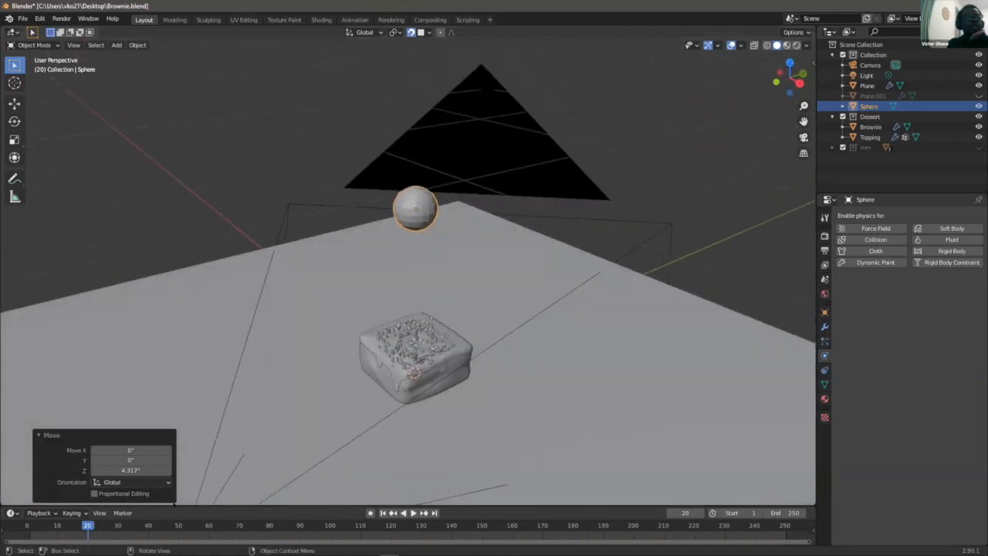
- Deselect the sphere, enlarge the timeline area and return the current frame to 0
click(241, 201)
drag(278, 506, 317, 321)
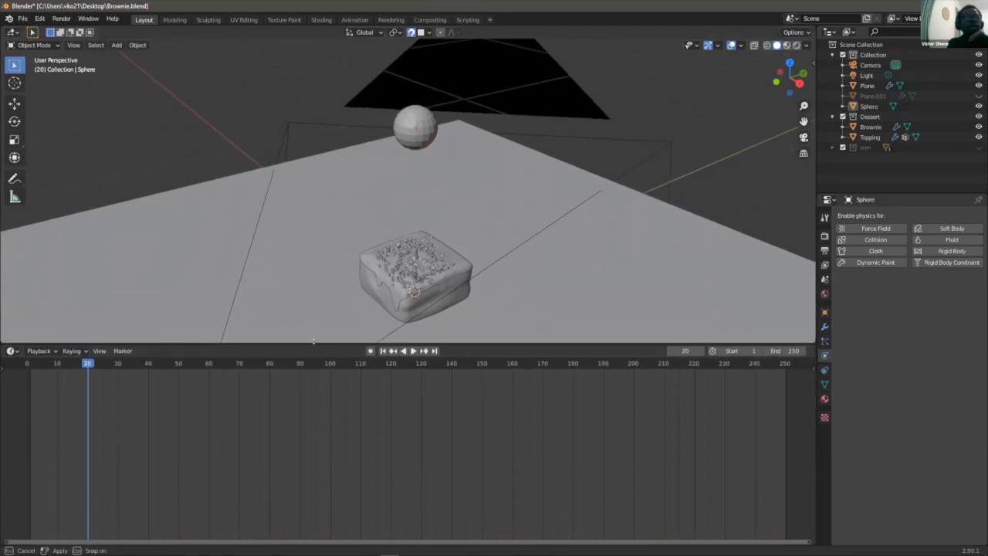
drag(87, 364, 28, 363)
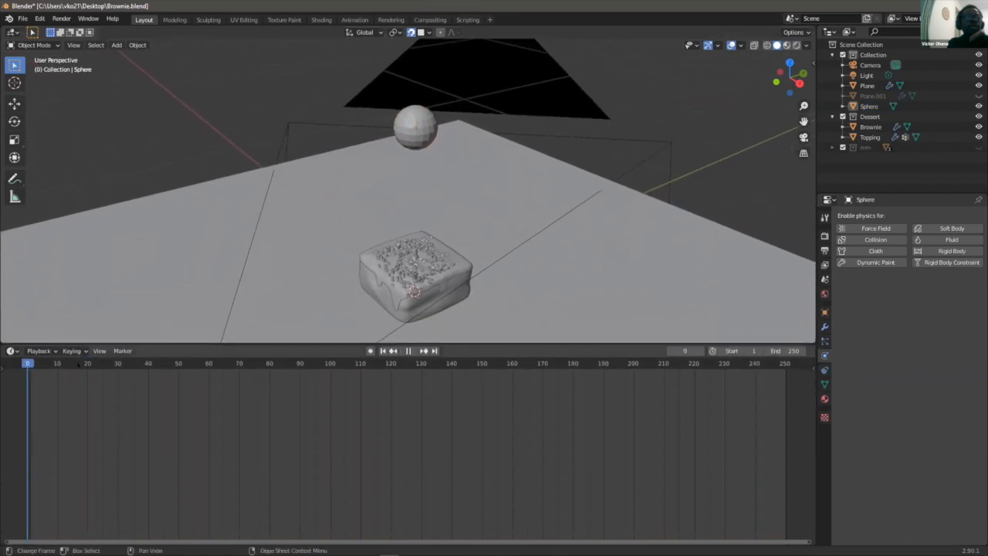
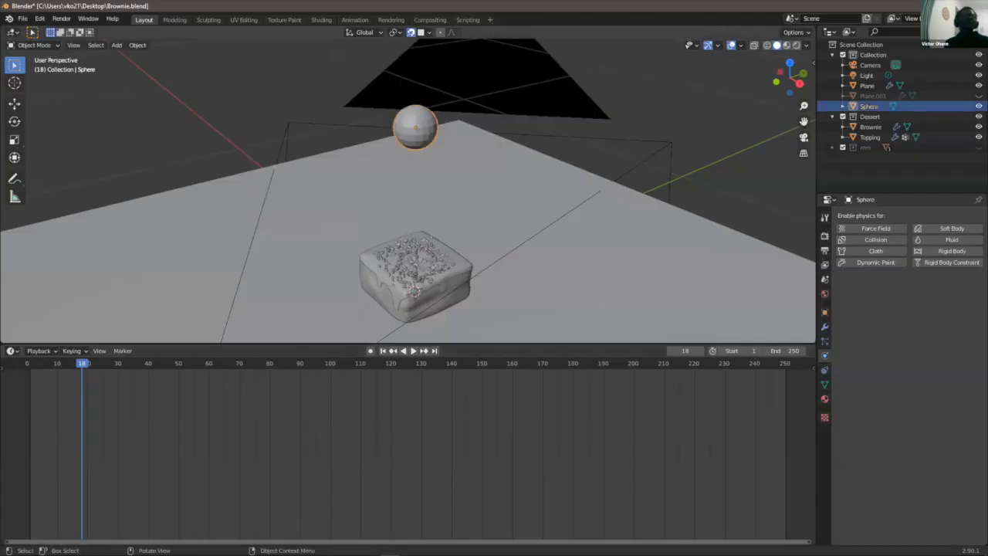
- Save the Brownie.blend file
click(24, 18)
click(46, 96)
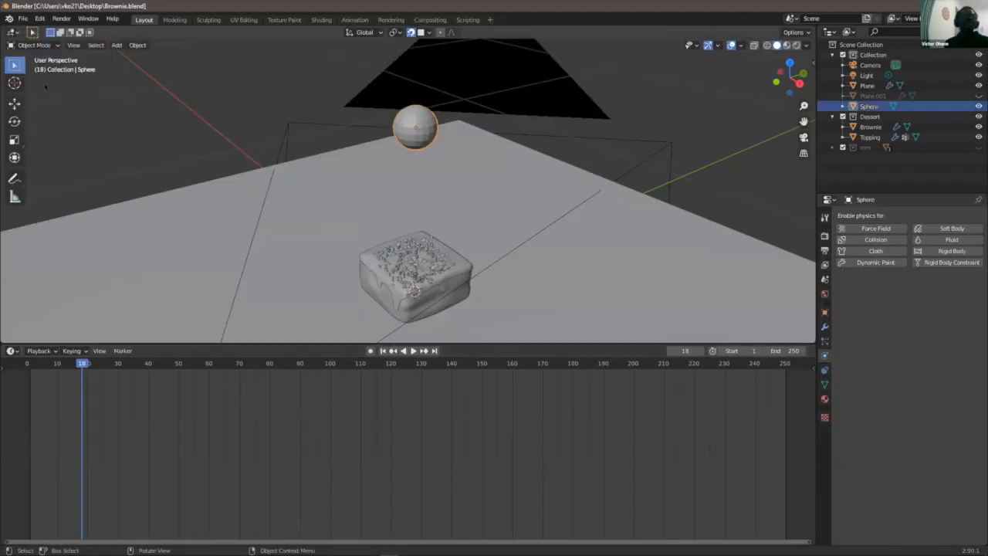
- Apply smooth shading to the sphere above the brownie
middle_drag(273, 109, 325, 120)
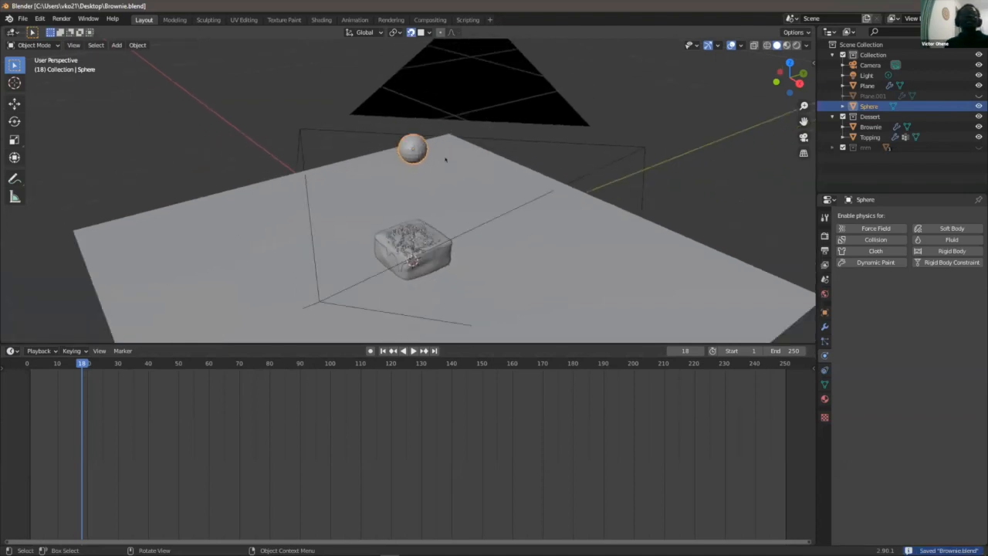
scroll(446, 159, up, 2)
right_click(431, 127)
click(431, 128)
scroll(430, 127, up, 1)
scroll(431, 127, down, 1)
- Insert a Location, Rotation & Scale keyframe on the sphere at frame 0 and start playing the animation
drag(82, 363, 28, 362)
click(12, 351)
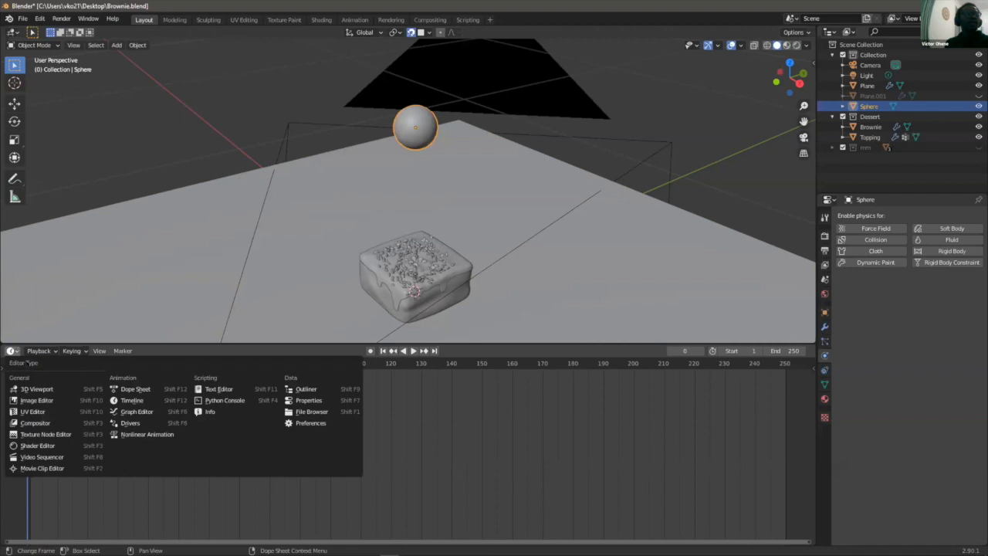
click(161, 400)
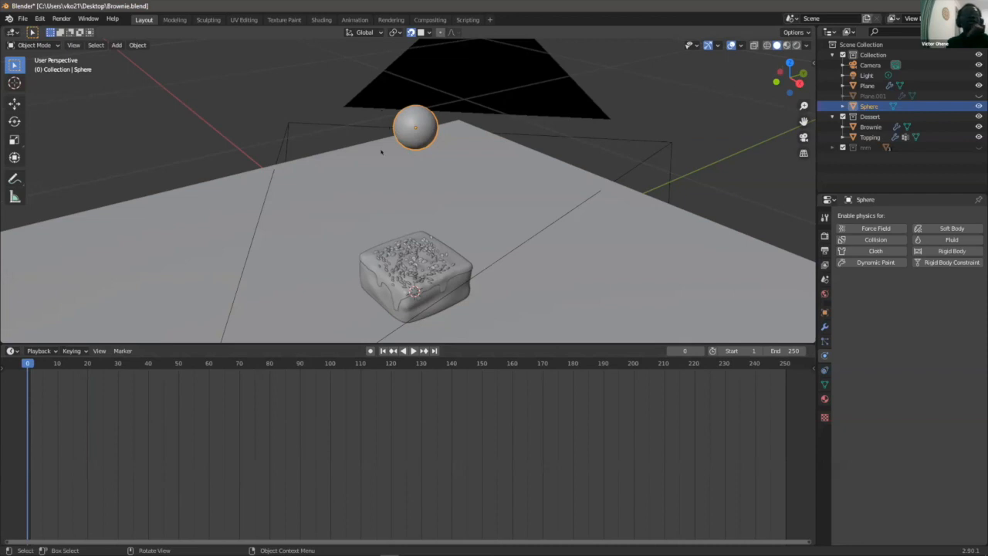
key(i)
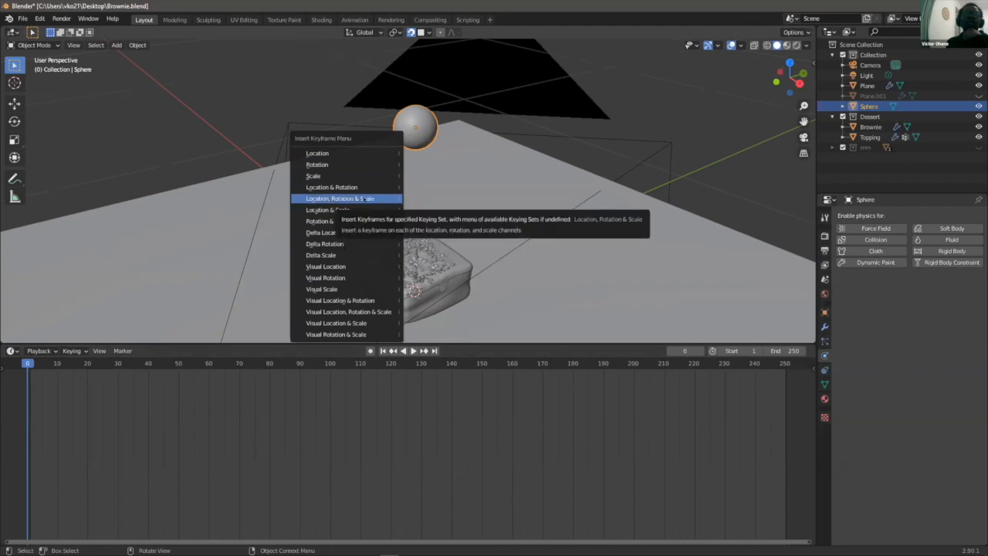
click(348, 200)
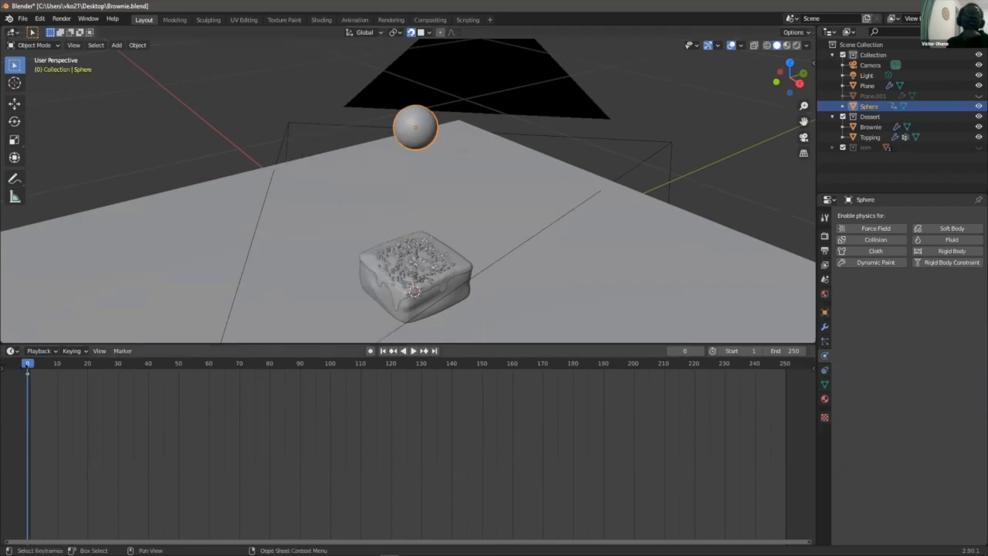
key(space)
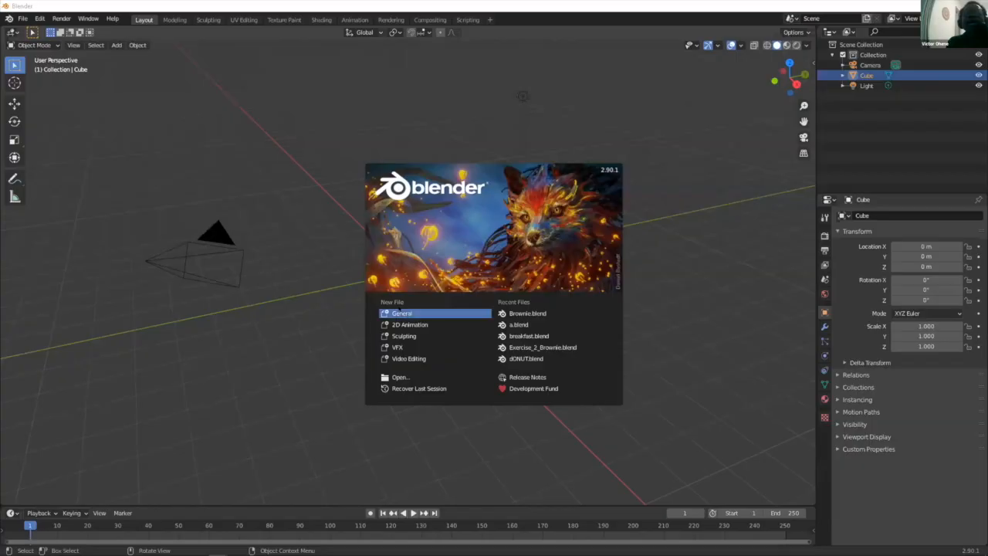
- Start a new General file with the default cube scene
click(403, 314)
scroll(431, 248, up, 2)
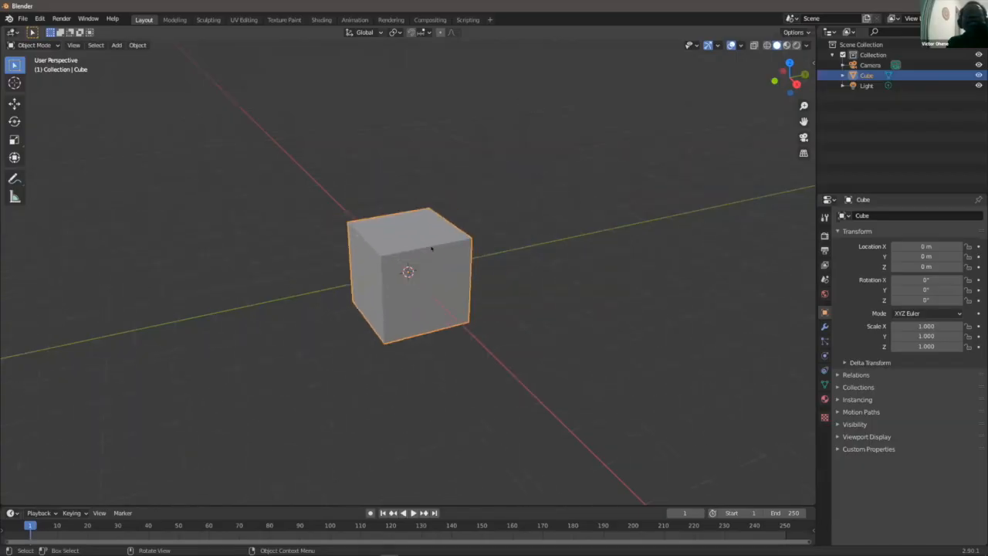
scroll(430, 248, down, 2)
scroll(431, 248, up, 4)
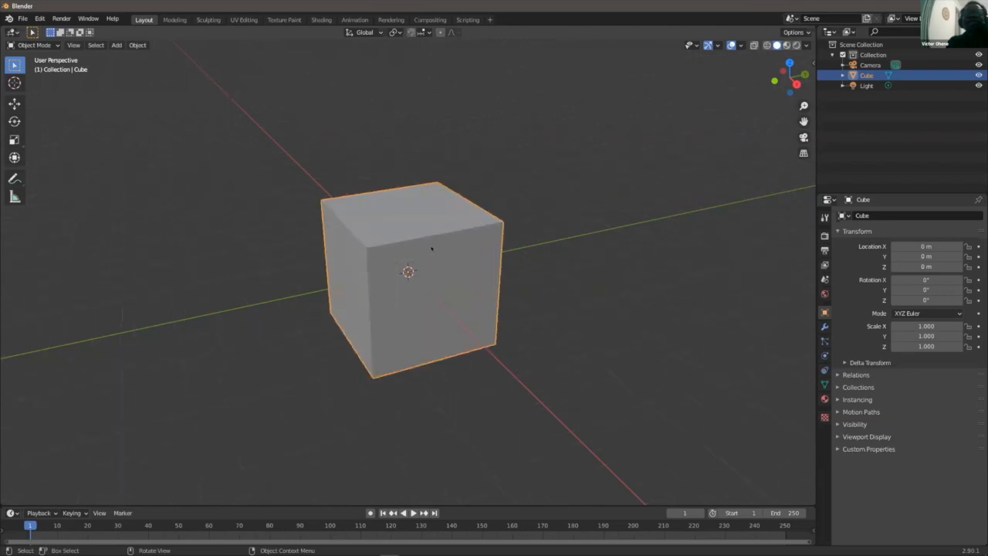
scroll(472, 224, down, 4)
scroll(454, 241, up, 2)
scroll(455, 235, down, 2)
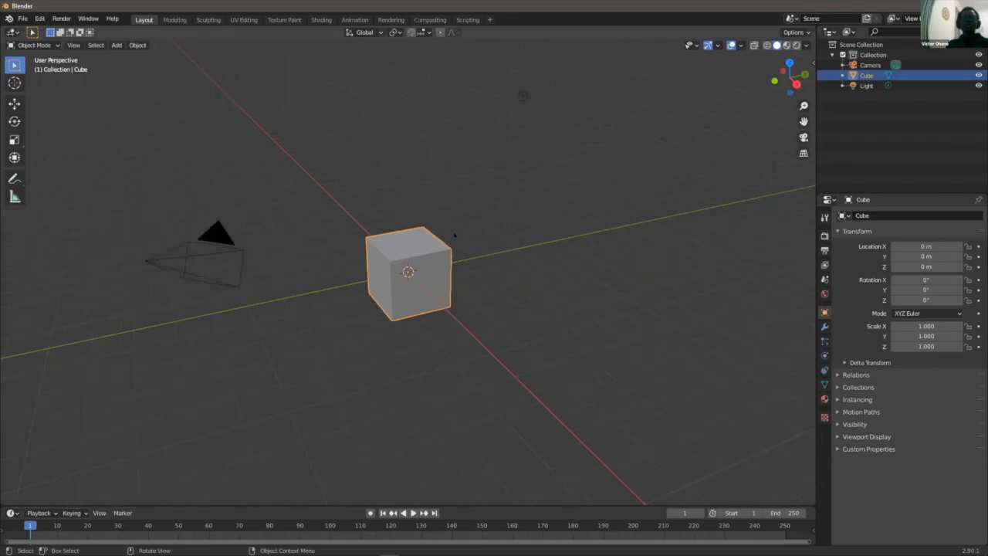
scroll(455, 234, up, 1)
click(478, 217)
scroll(446, 230, up, 1)
scroll(434, 232, down, 2)
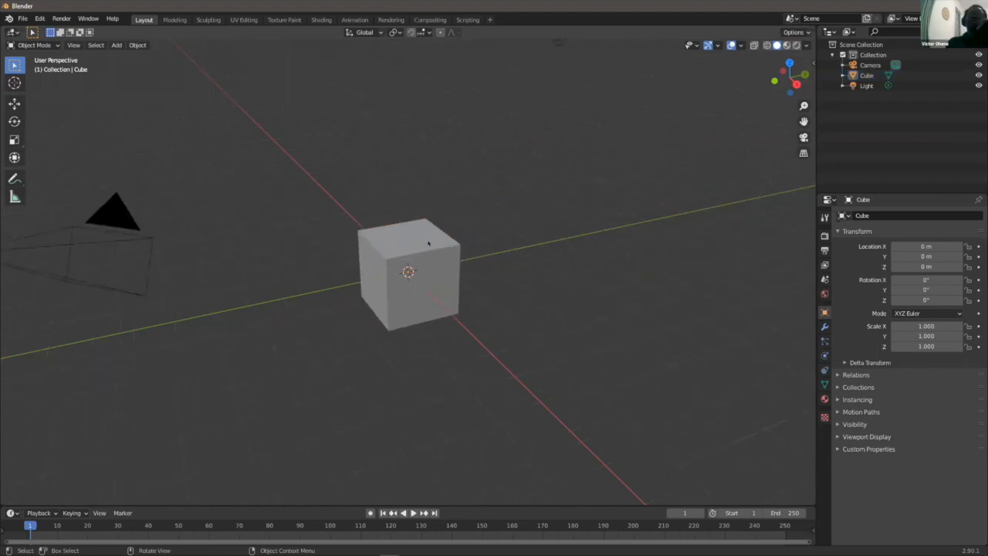
scroll(428, 242, up, 3)
scroll(428, 243, down, 2)
scroll(428, 242, up, 2)
middle_drag(425, 233, 463, 209)
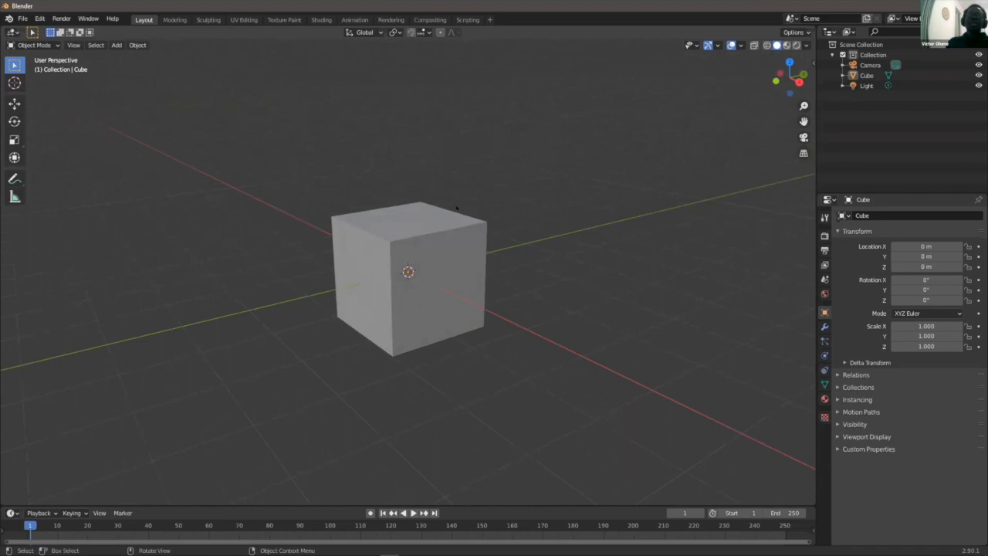
middle_drag(461, 225, 446, 229)
scroll(446, 233, up, 2)
scroll(447, 233, down, 2)
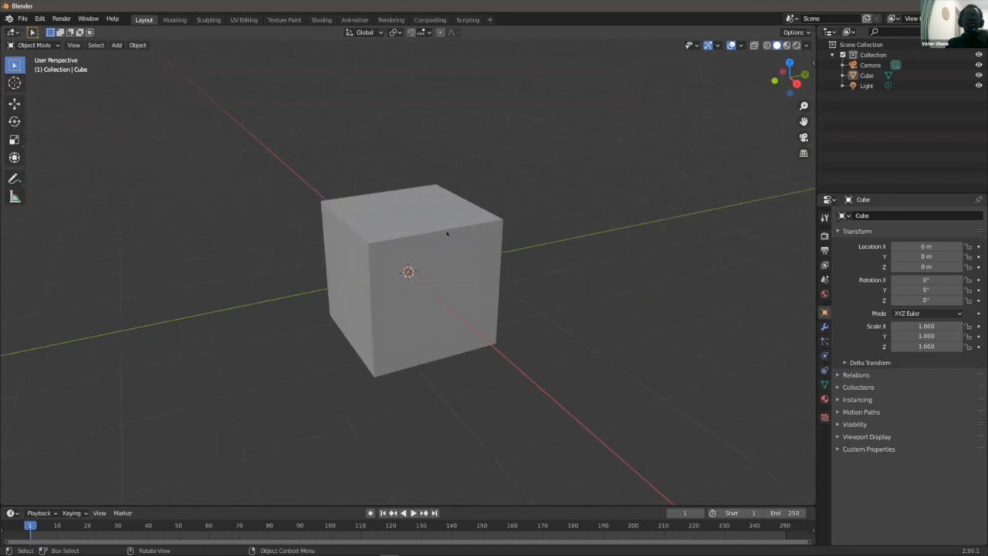
- Duplicate the default cube and place the copy above it, at about X 0.89 m, Y 0.39 m, Z 2.14 m
click(448, 227)
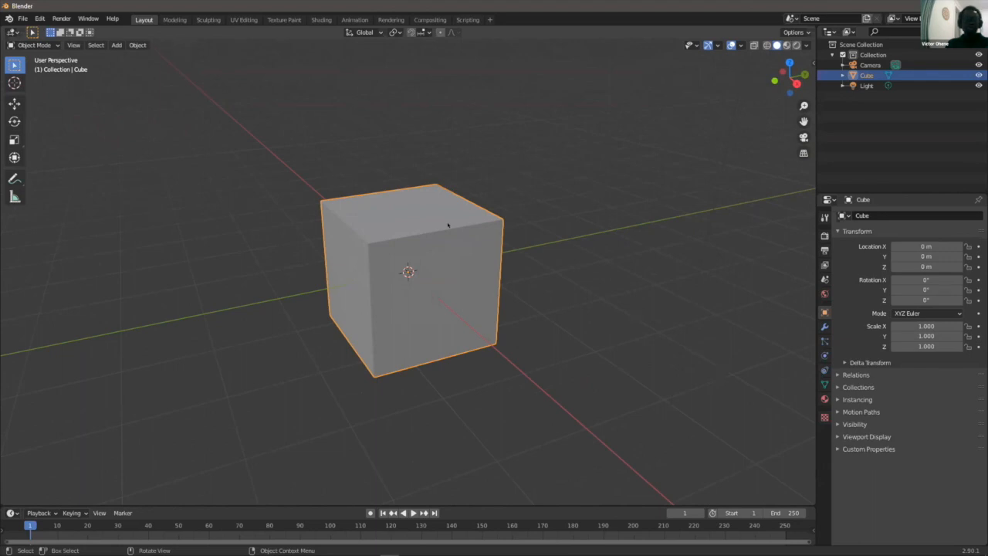
key(shift+d)
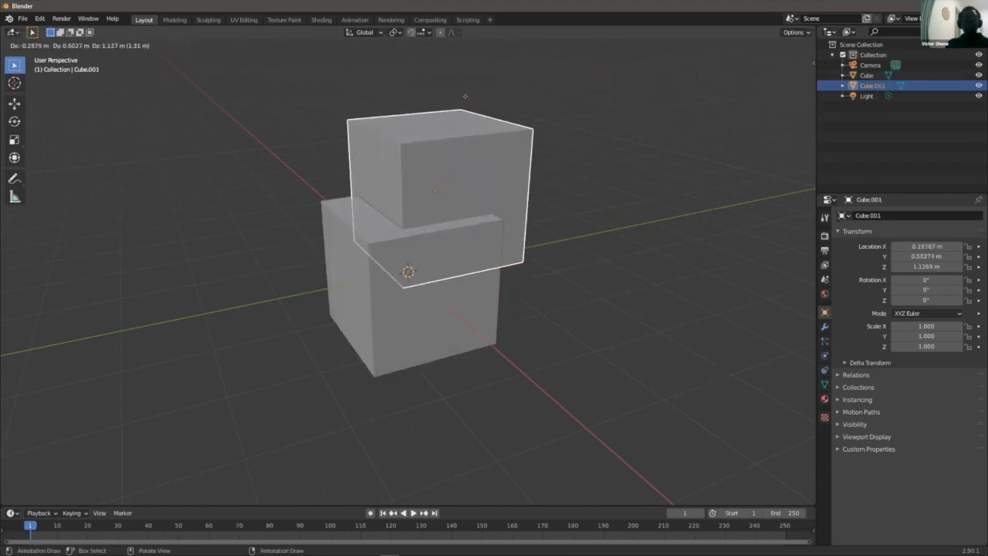
click(446, 70)
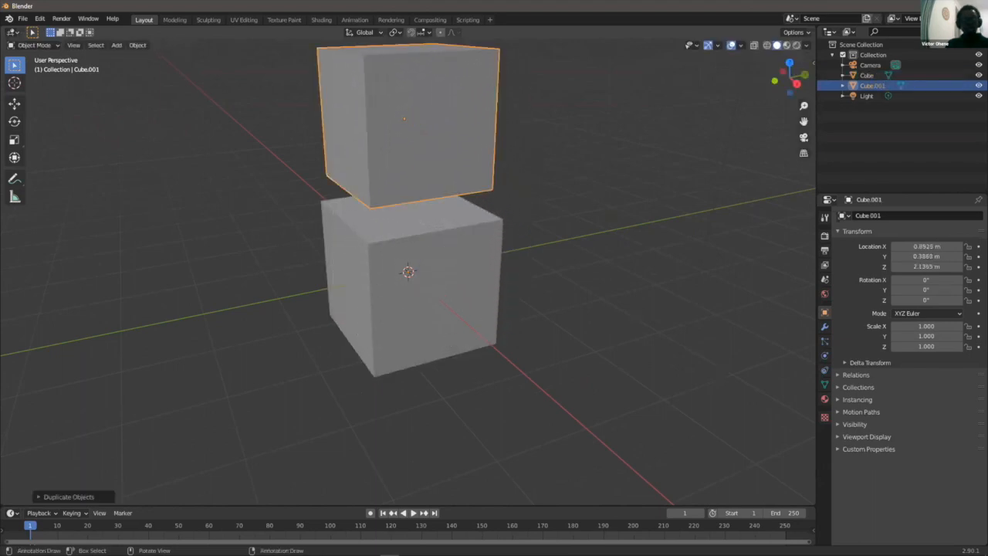
- Scale the upper cube copy down uniformly to about 0.3
key(s)
click(410, 113)
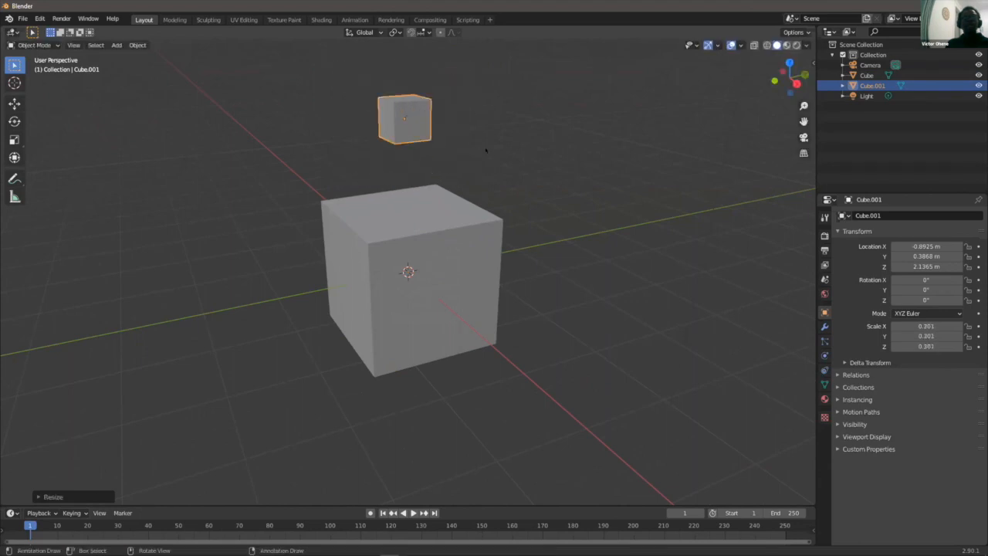
click(511, 186)
- Add a mesh plane at the origin and scale it up into a wide floor extending well beyond the large cube
middle_drag(510, 185, 428, 273)
key(shift+a)
mouse_move(429, 268)
click(486, 269)
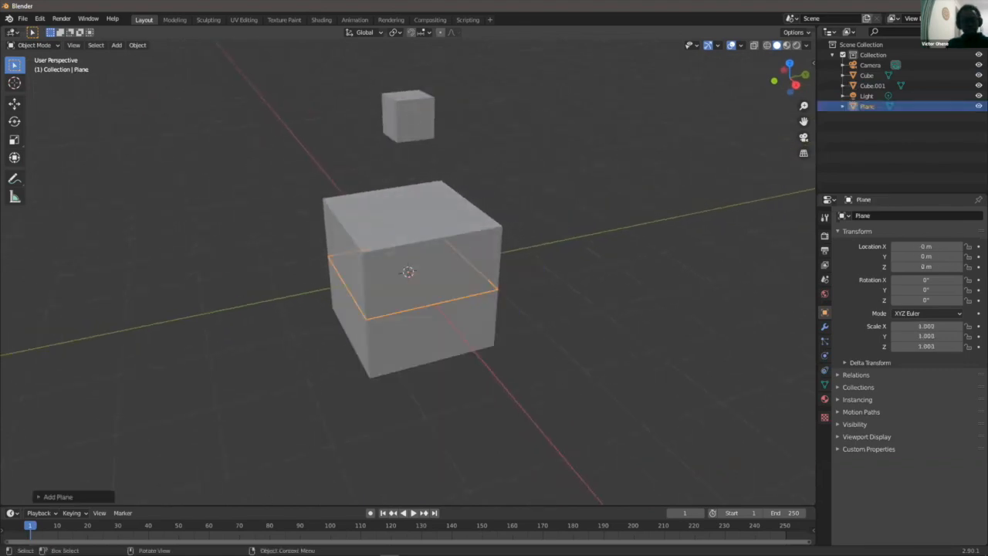
key(s)
click(571, 169)
- Enable Collision physics on the large cube and on the floor plane
middle_drag(571, 169, 469, 221)
click(469, 220)
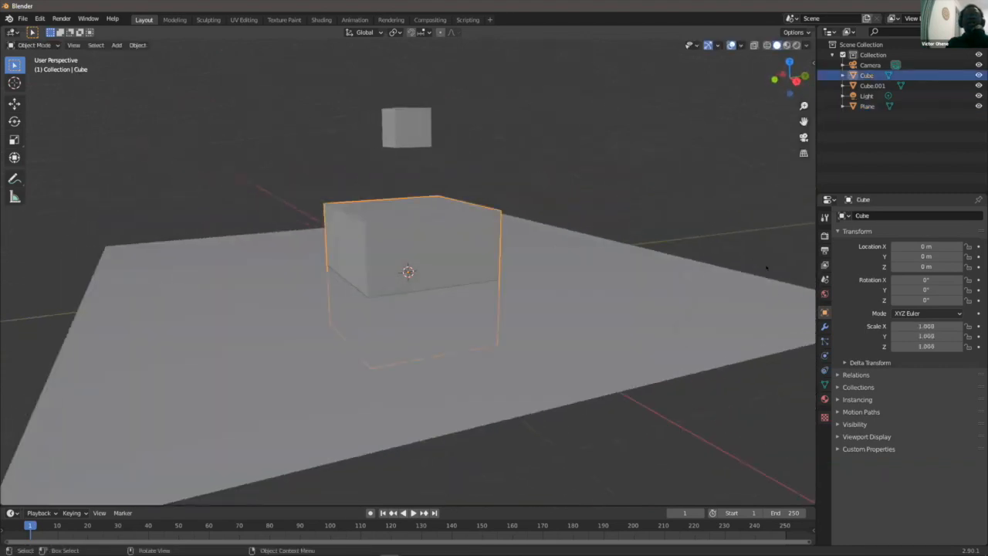
click(825, 355)
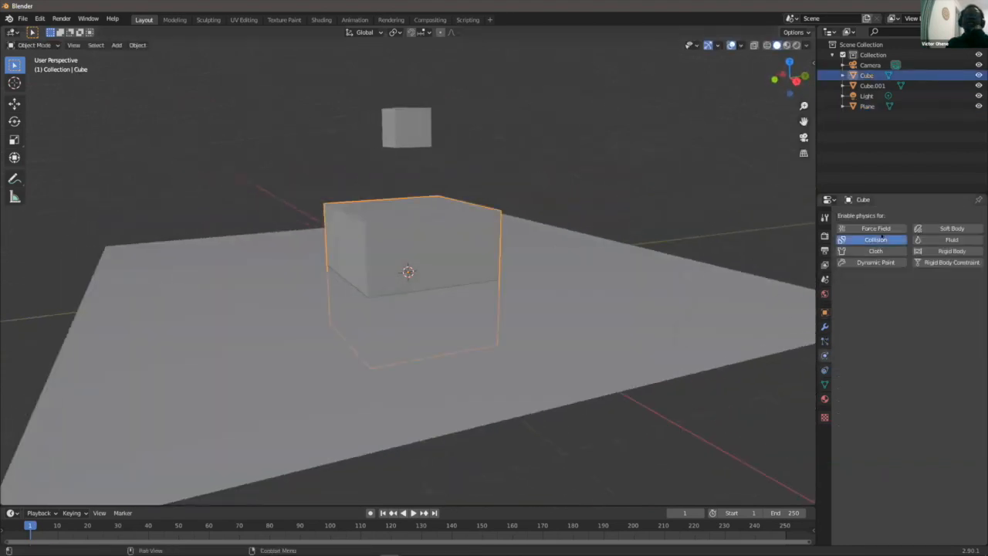
click(883, 237)
click(573, 190)
click(551, 289)
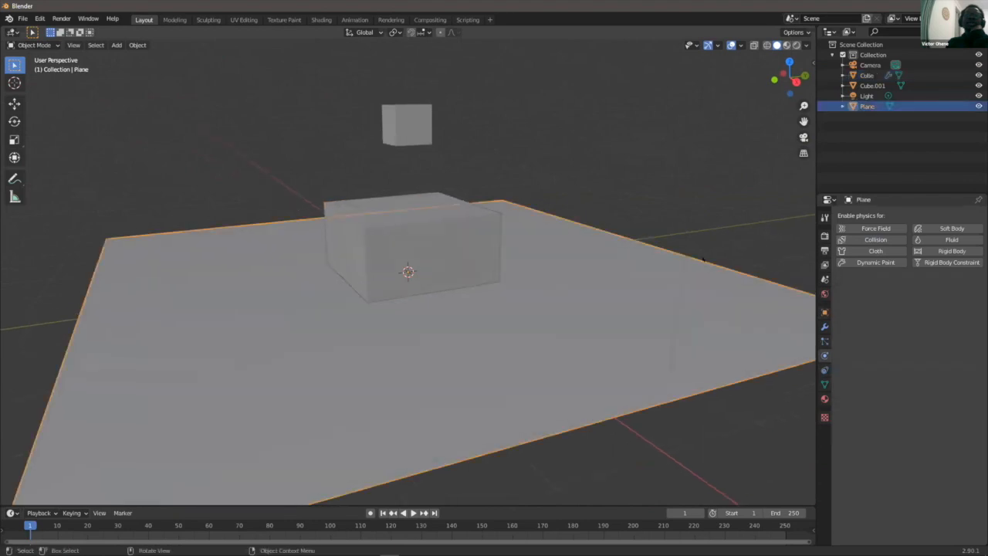
click(875, 239)
click(502, 177)
- Enable Rigid Body physics on the small upper cube and set its collision shape to Mesh
middle_drag(502, 177, 389, 112)
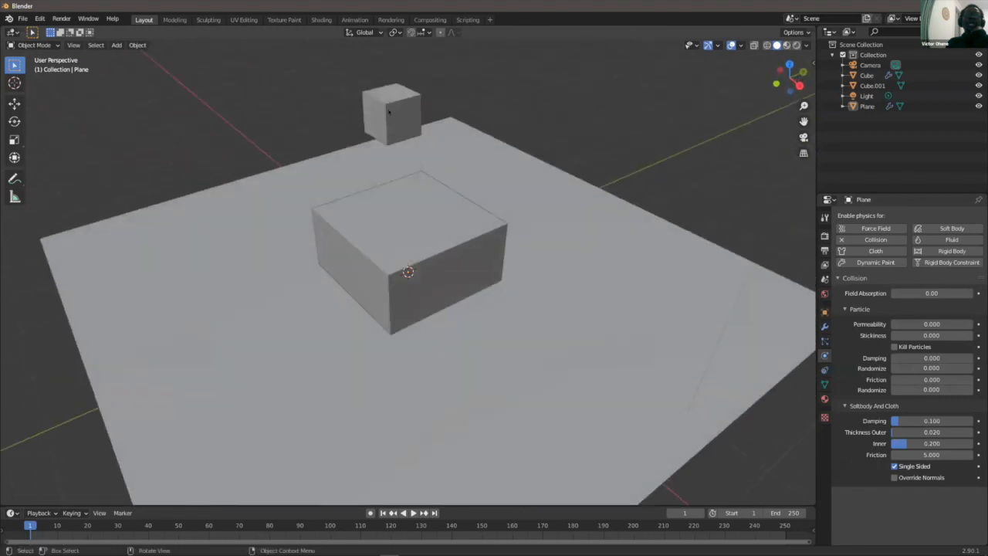
click(391, 114)
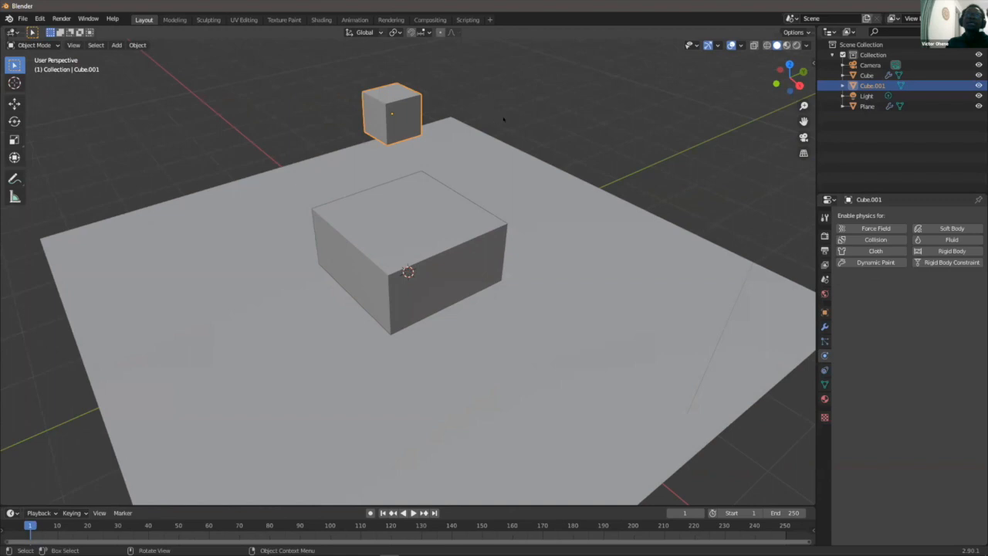
click(949, 251)
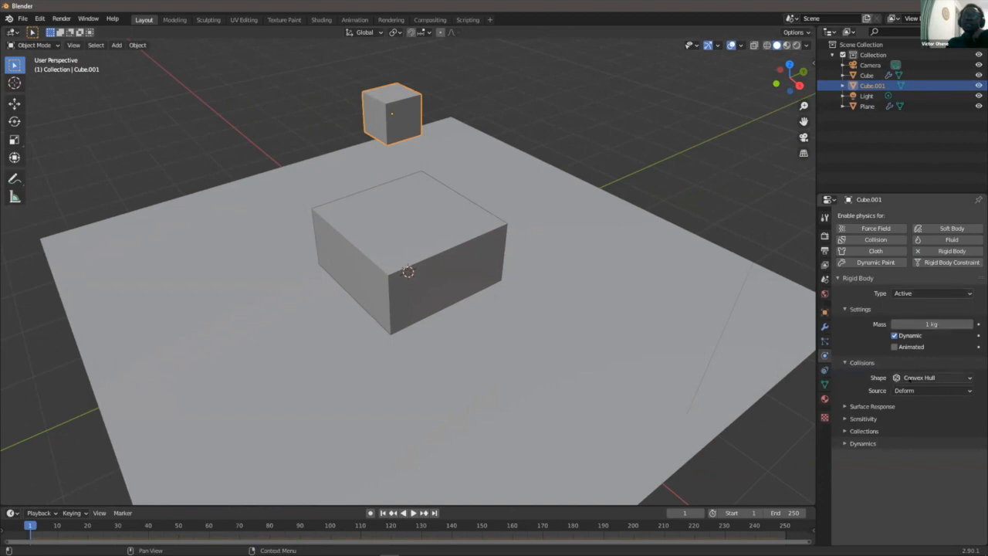
click(930, 377)
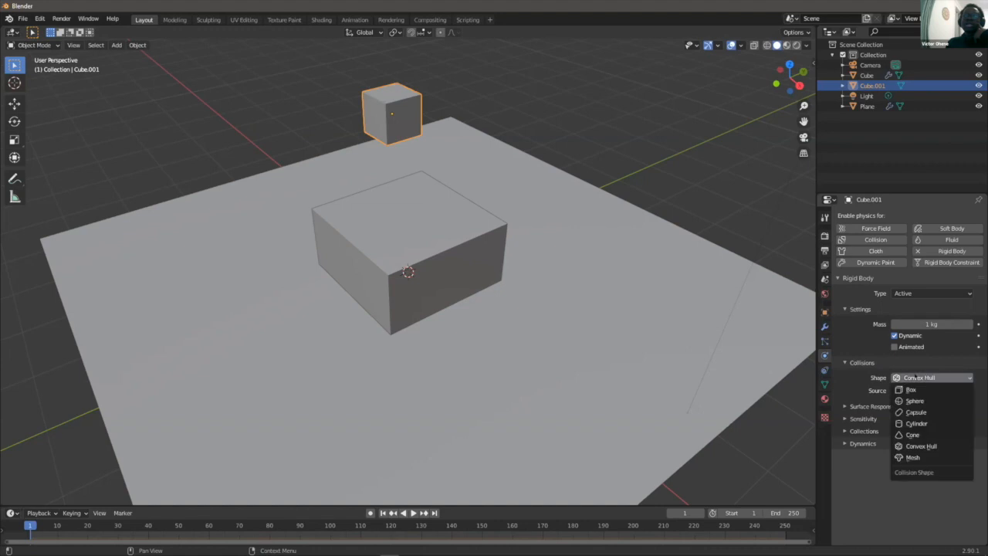
click(910, 457)
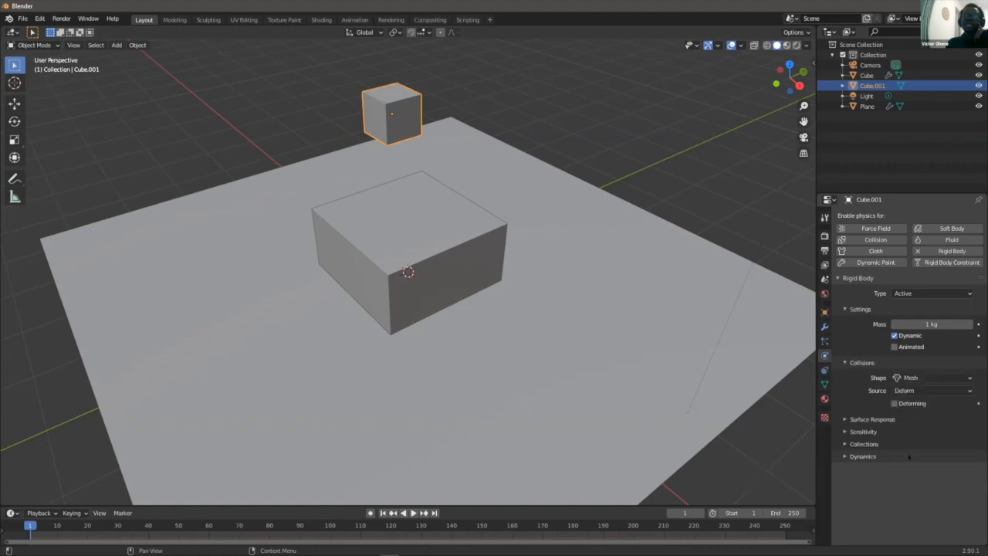
scroll(358, 93, up, 2)
scroll(380, 93, down, 2)
scroll(604, 125, up, 1)
scroll(604, 125, down, 1)
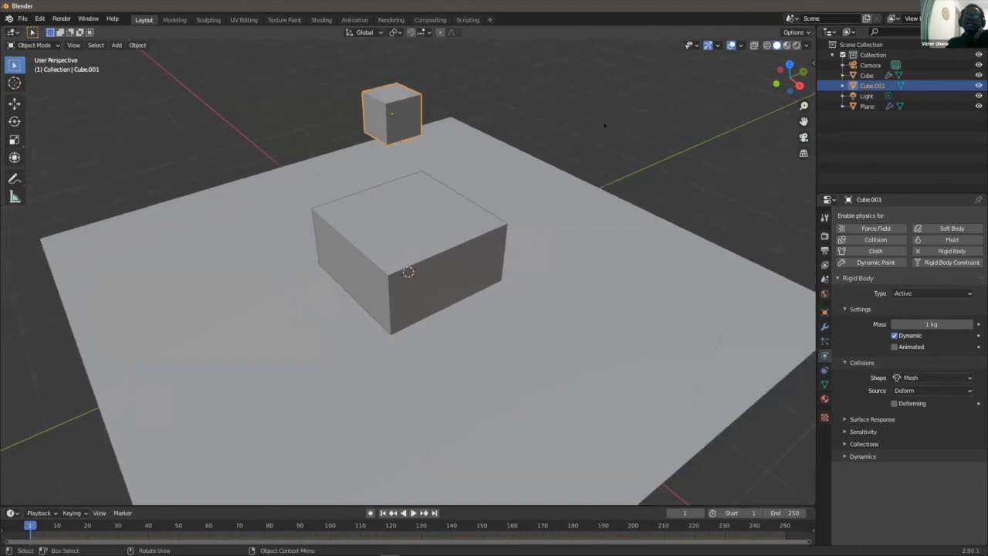
- Enable Rigid Body physics on the large cube and set its type to Passive
click(587, 144)
middle_drag(587, 144, 564, 134)
click(430, 207)
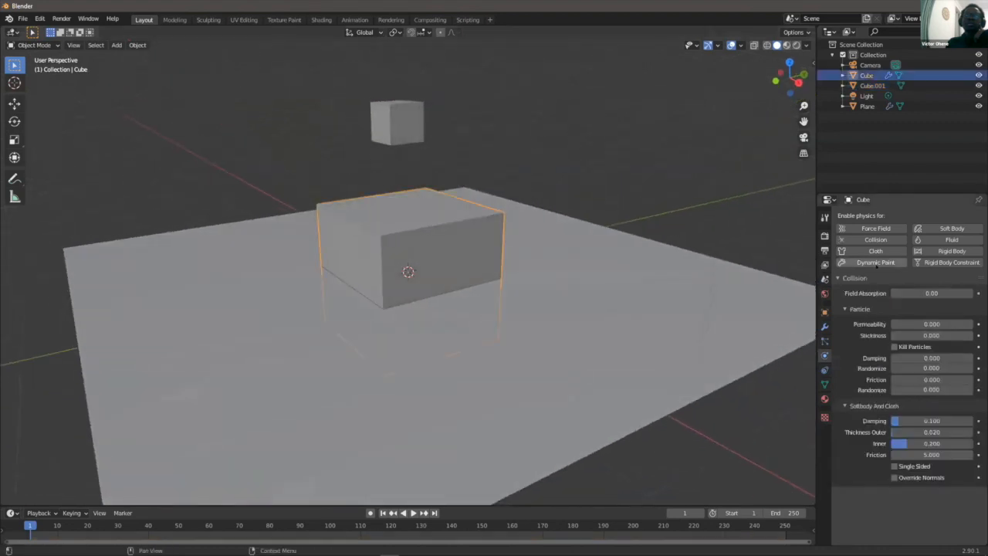
click(951, 250)
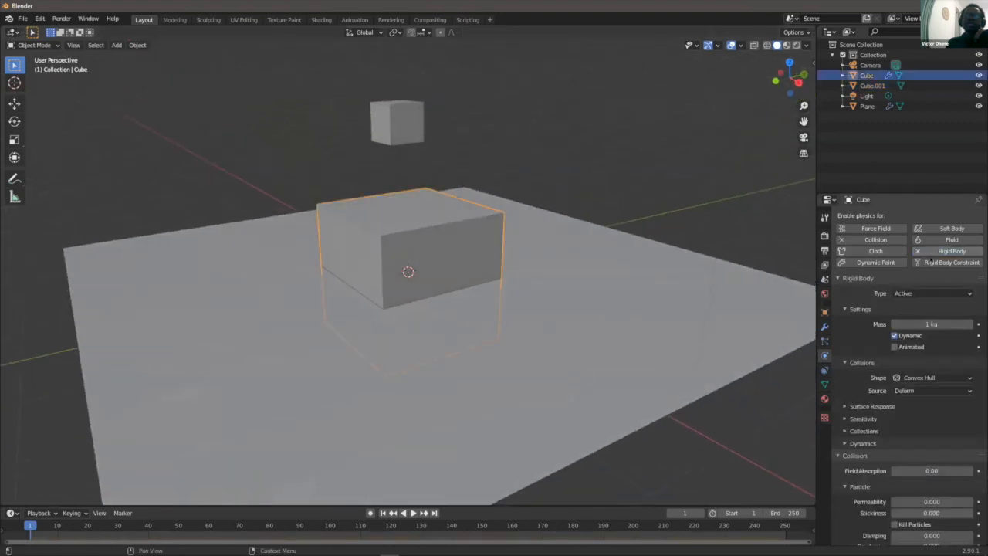
click(931, 293)
click(903, 316)
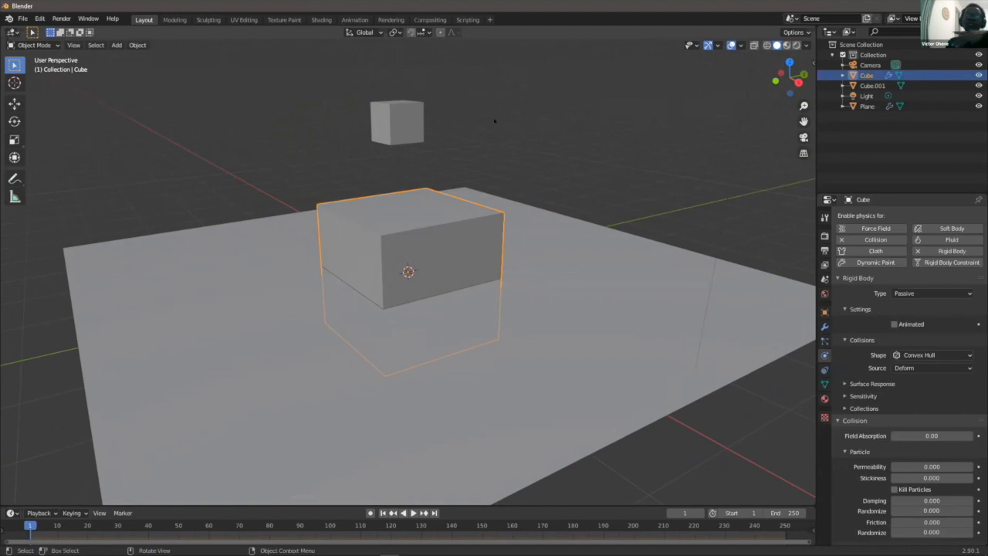
- Play the simulation from the first frame and watch the small cube's fall from several angles before stopping playback
click(445, 143)
click(412, 112)
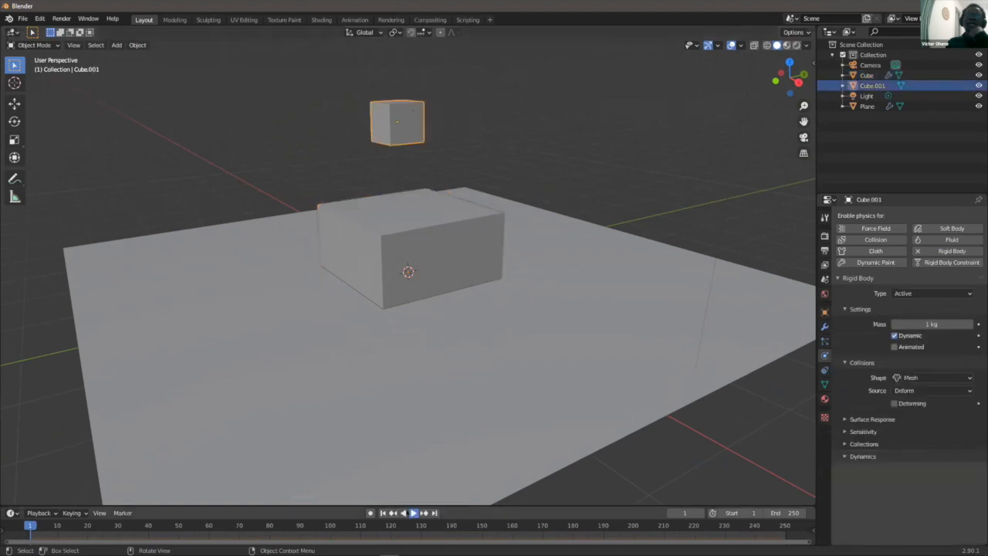
click(413, 512)
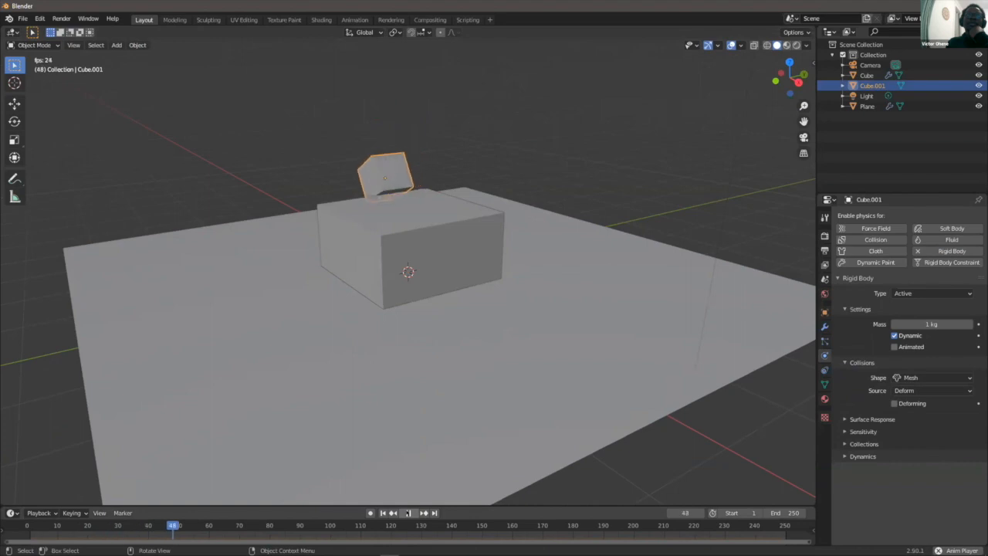
middle_drag(367, 409, 305, 307)
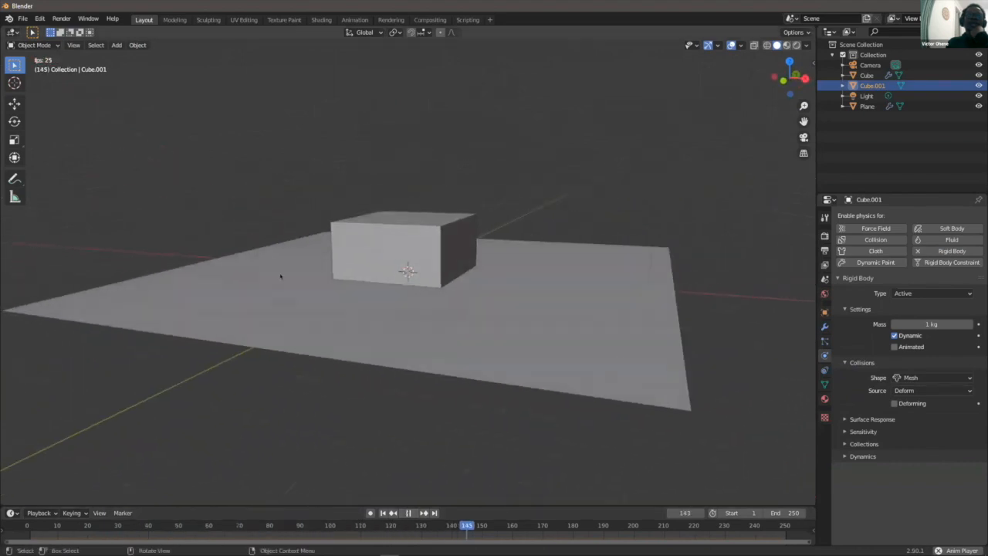
click(280, 275)
click(384, 513)
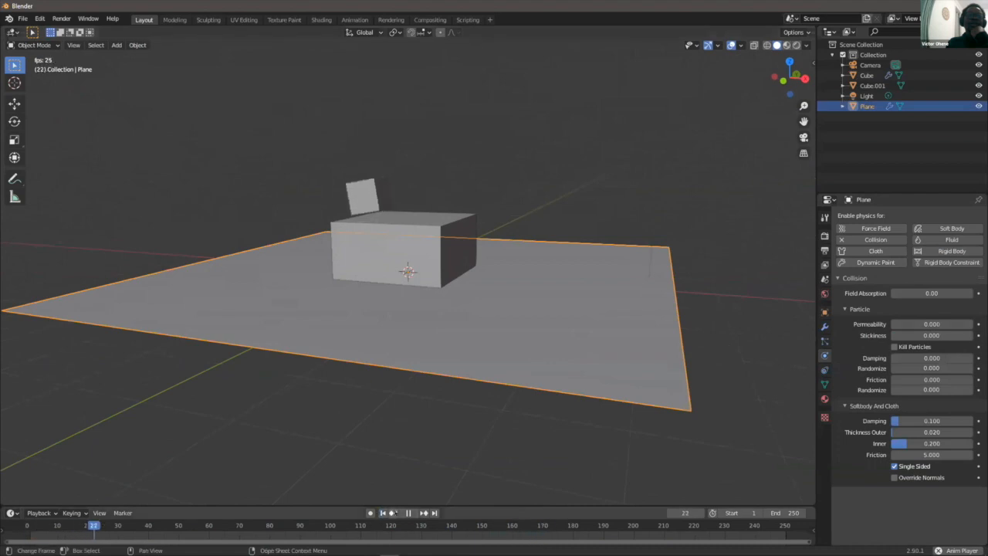
middle_drag(360, 234, 419, 237)
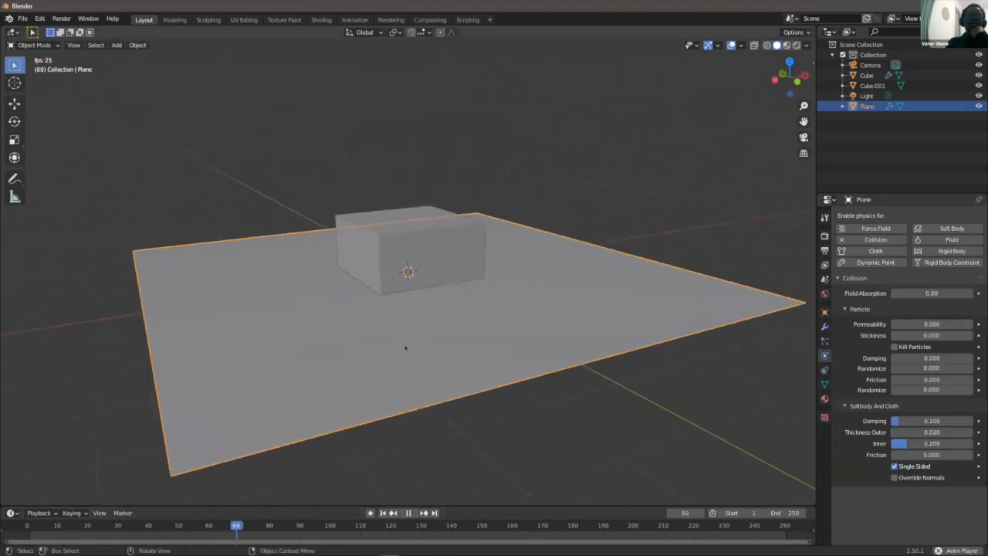
key(Escape)
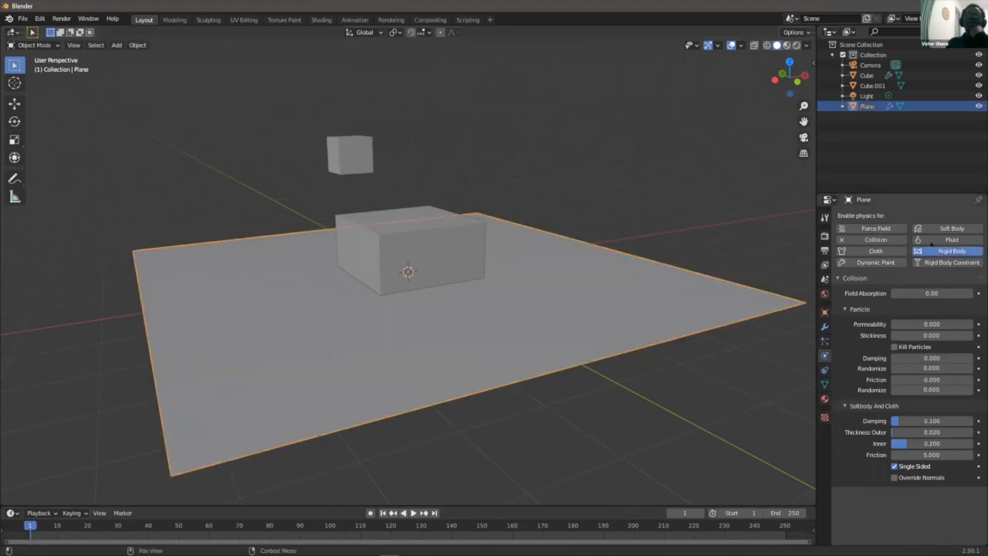
- Enable Rigid Body physics on the floor plane, keeping the Active type
click(951, 251)
click(916, 293)
click(917, 295)
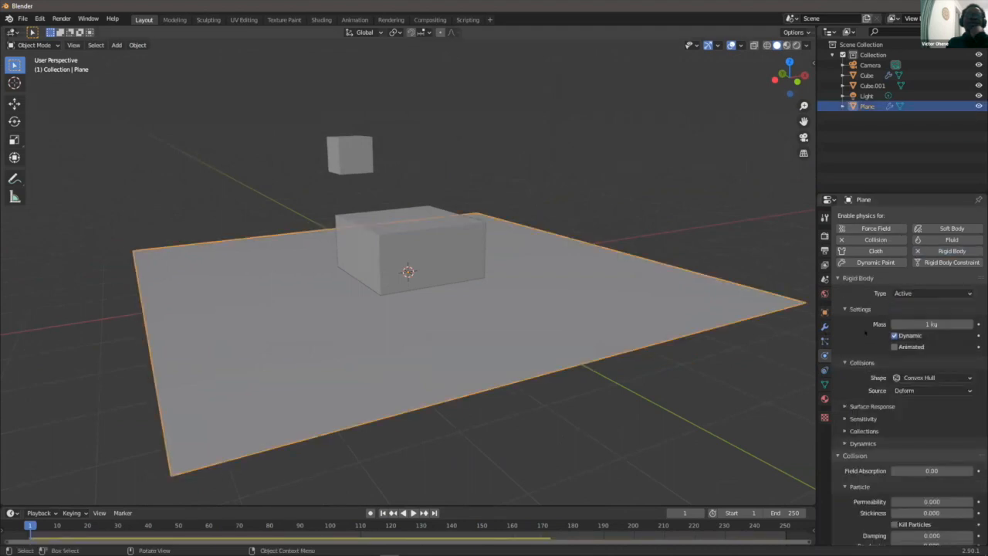
click(782, 364)
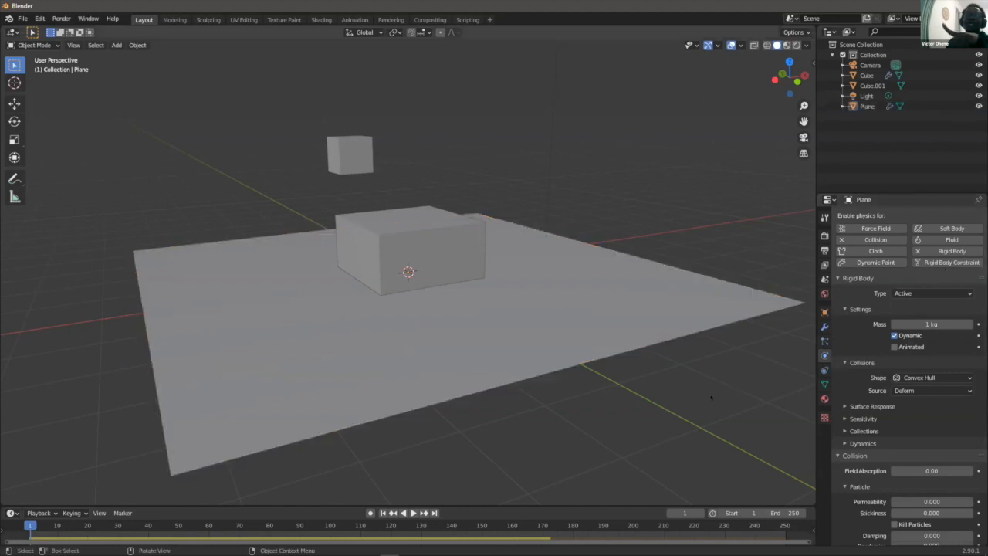
- Play the simulation with the Active plane, stop it and return to the first frame
click(413, 512)
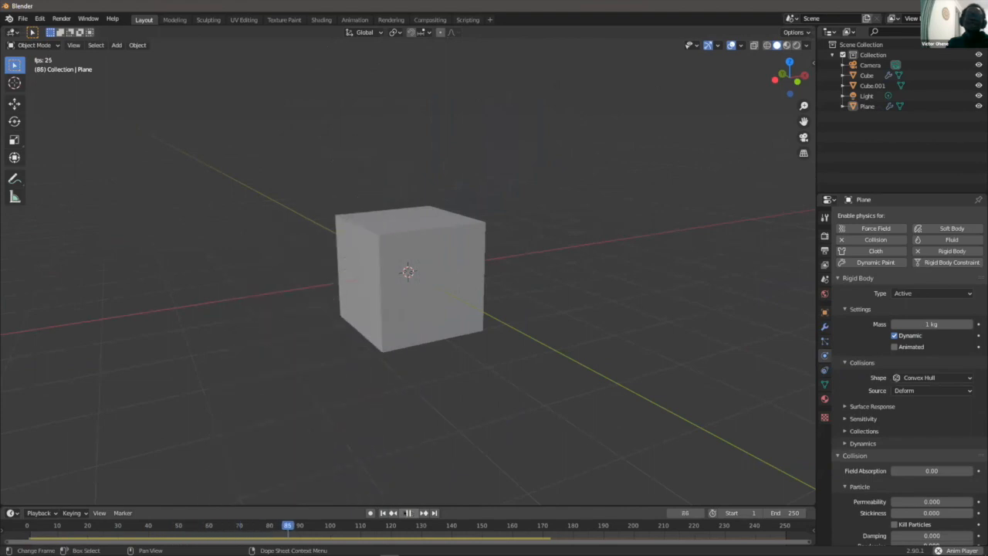
key(space)
click(382, 513)
- Set the floor plane's rigid body type to Passive and replay the simulation, stopping at frame 75
click(907, 294)
click(907, 315)
click(412, 513)
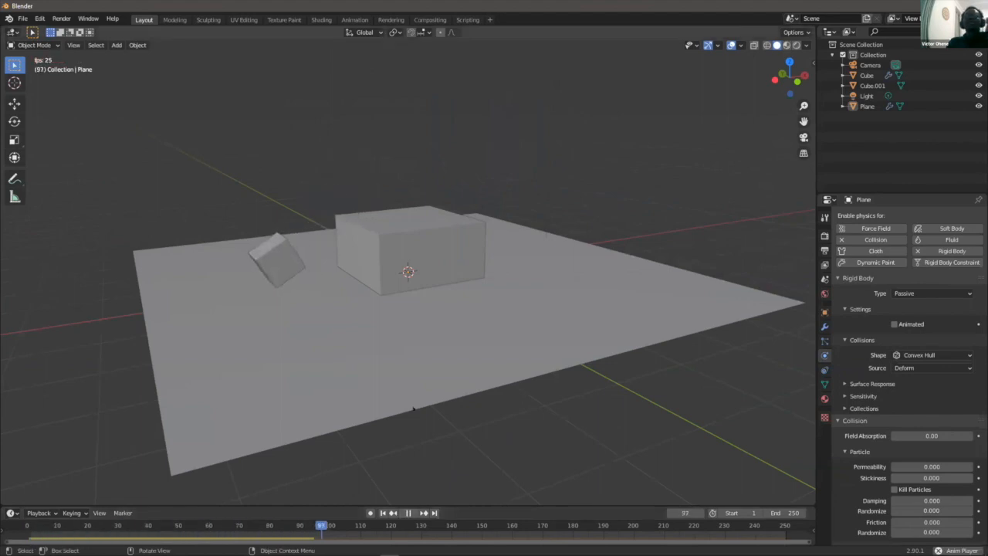
middle_drag(340, 268, 396, 434)
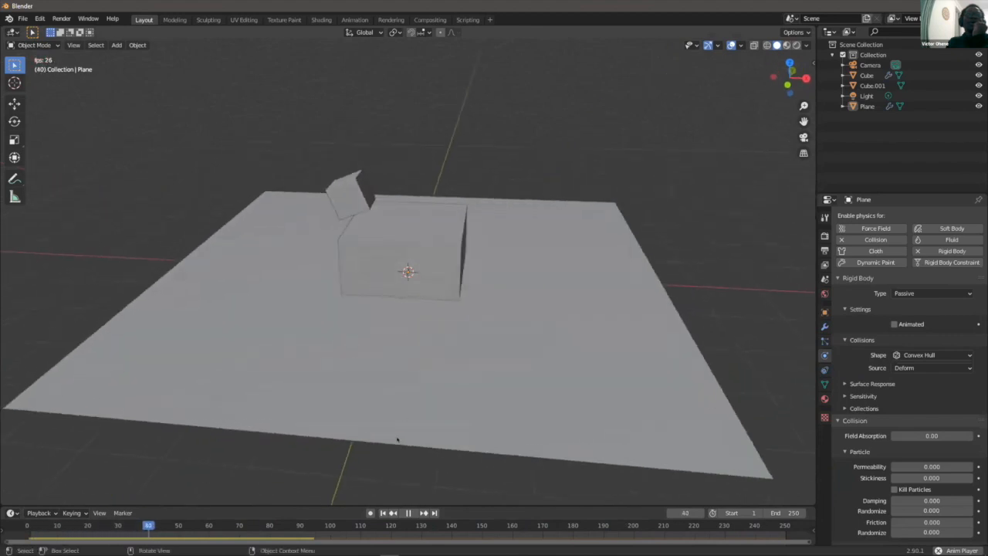
click(409, 512)
- Add a UV sphere and move it up so it sits above the large cube
middle_drag(448, 337, 489, 242)
scroll(489, 242, down, 2)
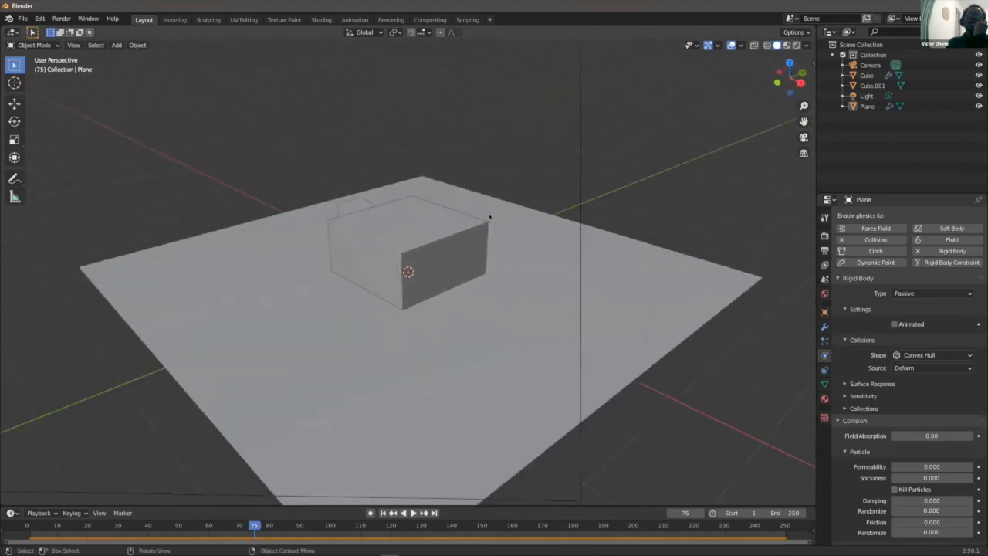
mouse_move(503, 209)
middle_down()
mouse_move(521, 188)
mouse_move(520, 210)
mouse_move(504, 202)
middle_up()
scroll(504, 202, up, 3)
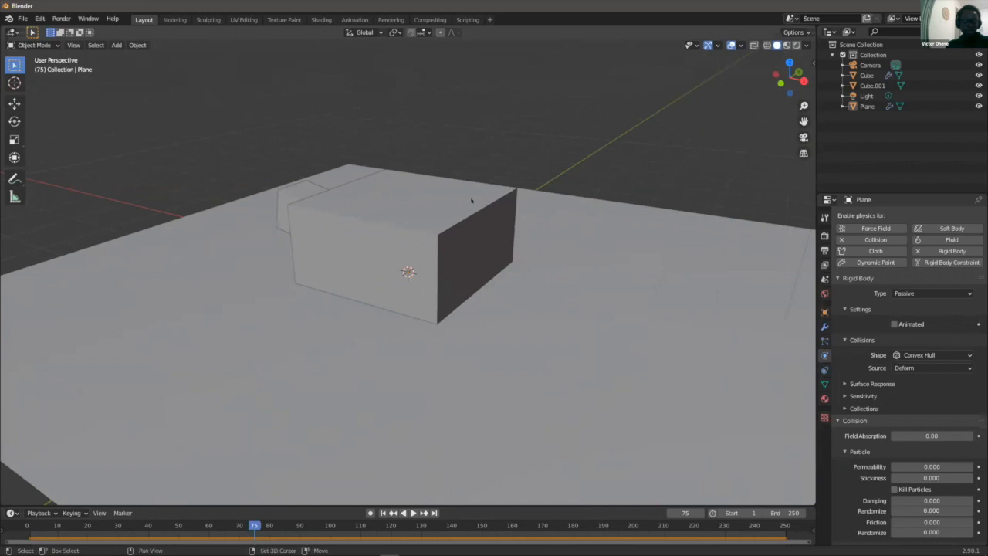
key(shift+a)
mouse_move(471, 200)
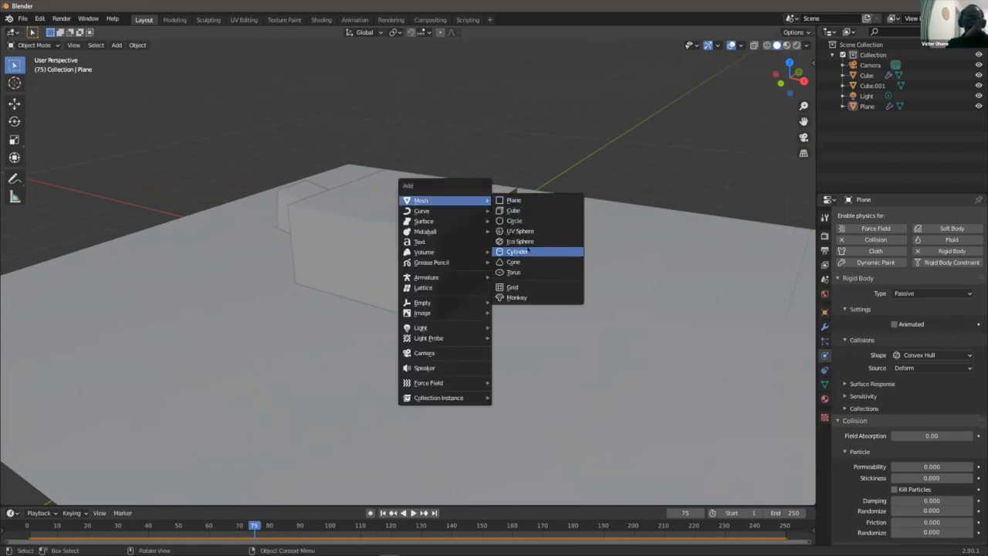
click(519, 231)
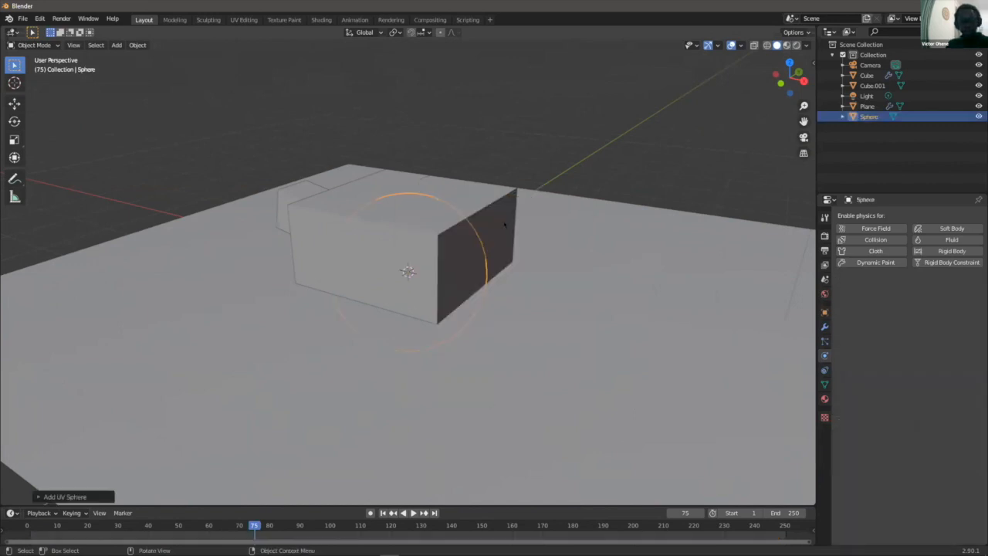
key(g)
click(527, 75)
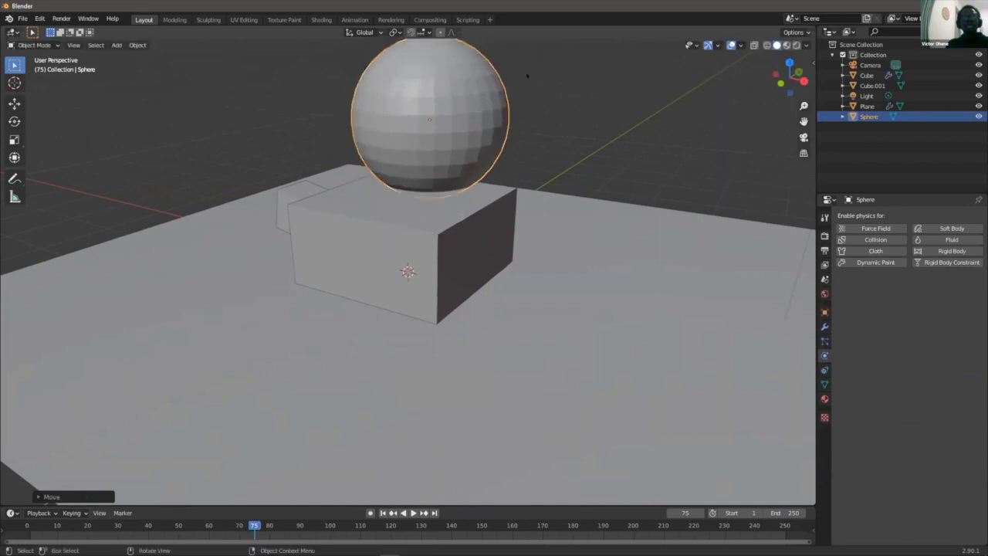
- Scale the sphere above the large cube down uniformly to about 0.3
key(s)
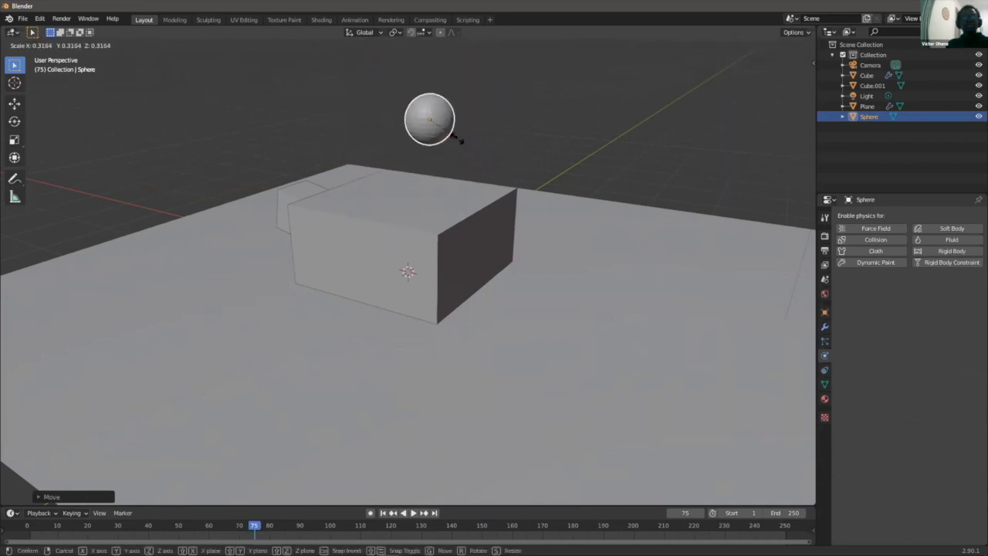
click(454, 135)
mouse_move(454, 135)
middle_down()
mouse_move(464, 126)
mouse_move(489, 132)
mouse_move(468, 96)
mouse_move(465, 129)
middle_up()
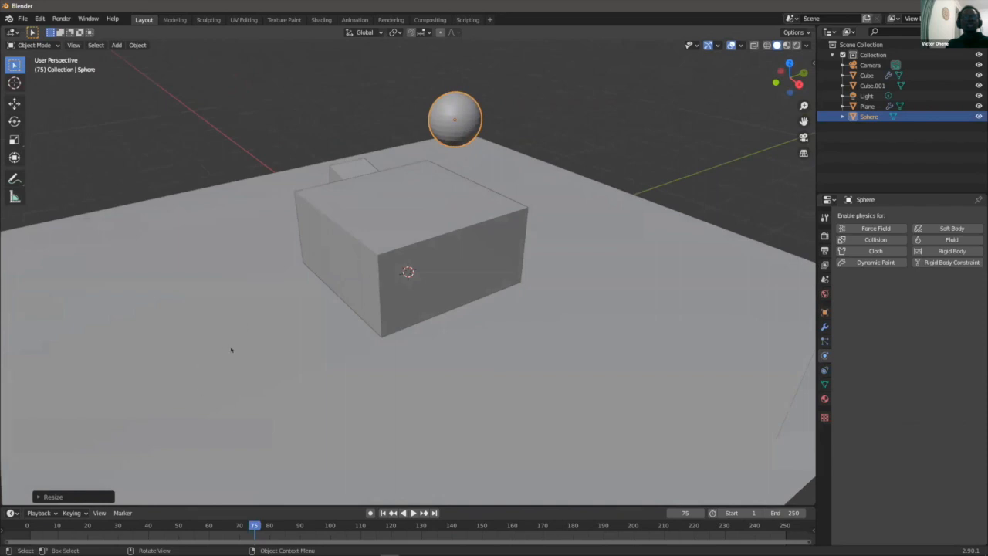
- Enlarge the timeline area and play the animation with the sphere in the scene
scroll(231, 350, down, 2)
drag(299, 506, 29, 417)
key(space)
drag(191, 423, 59, 465)
key(space)
- Move the playhead back near the start of the timeline, to frame 3, and stop playback there
scroll(182, 438, down, 4)
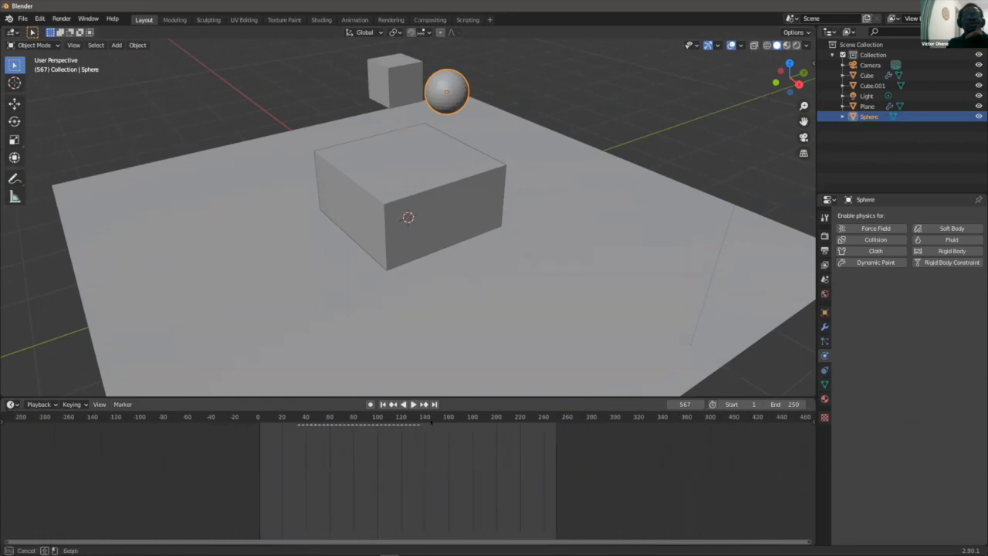
scroll(676, 496, down, 2)
drag(752, 420, 307, 472)
key(space)
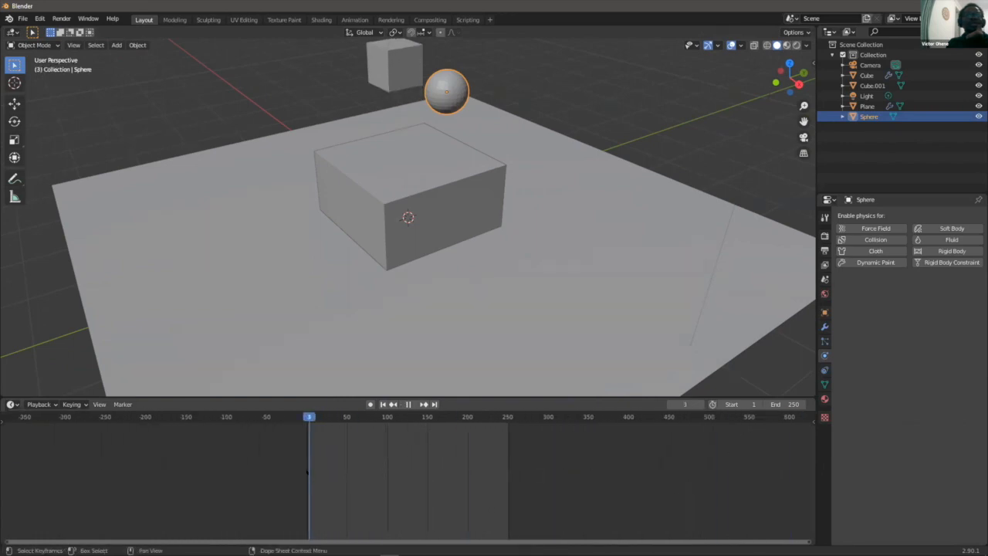
scroll(315, 438, up, 3)
scroll(347, 266, up, 2)
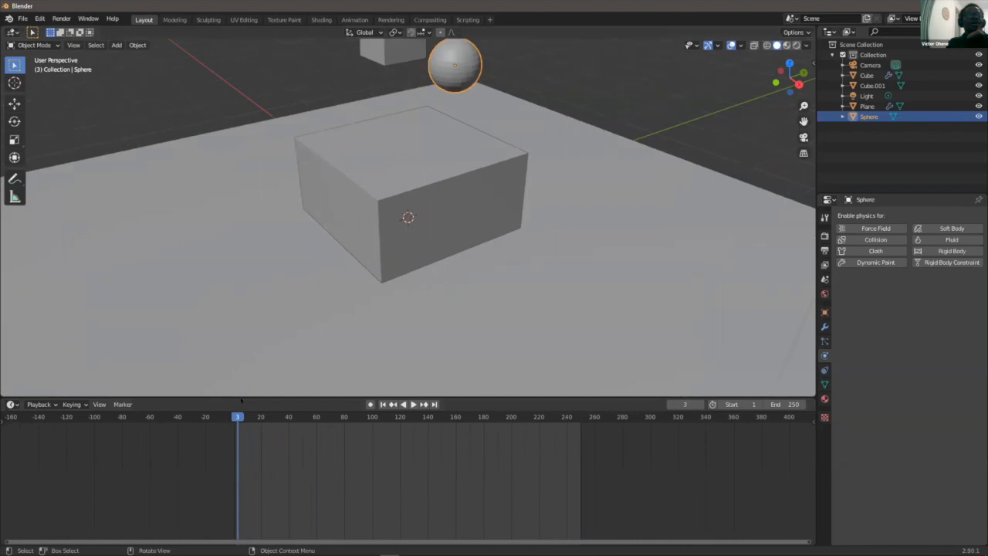
- Fit the whole frame range in the timeline and bring the playhead to frame 30
scroll(282, 439, up, 3)
key(Home)
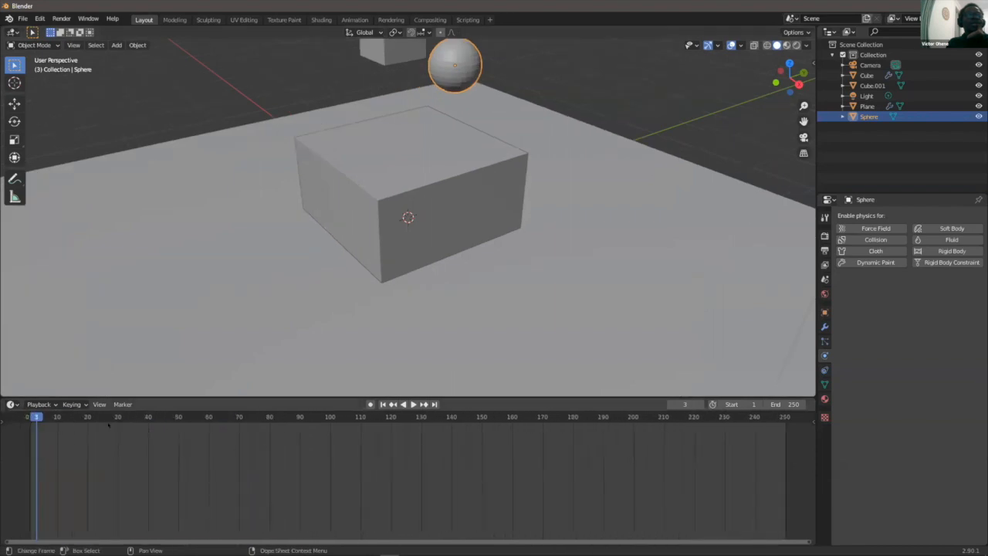
key(space)
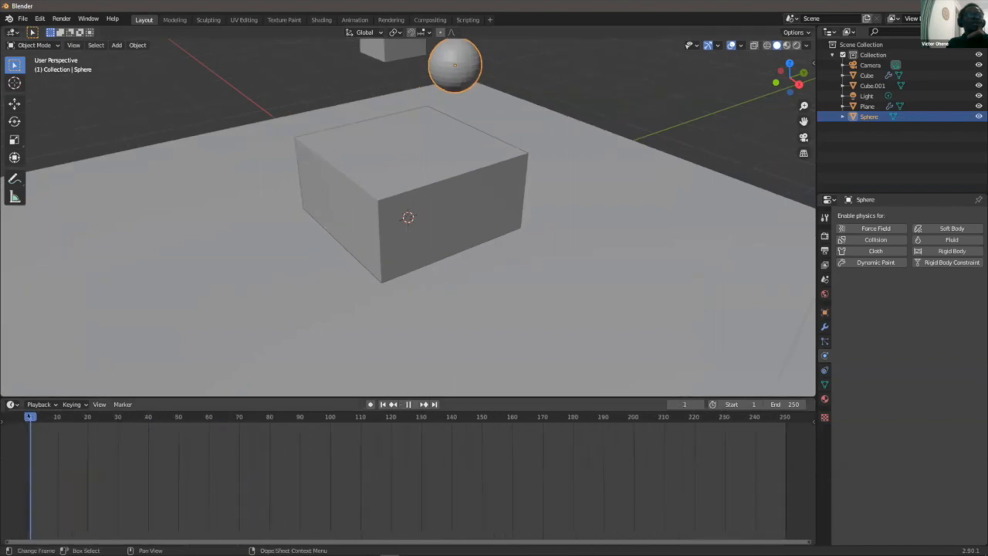
drag(53, 416, 117, 416)
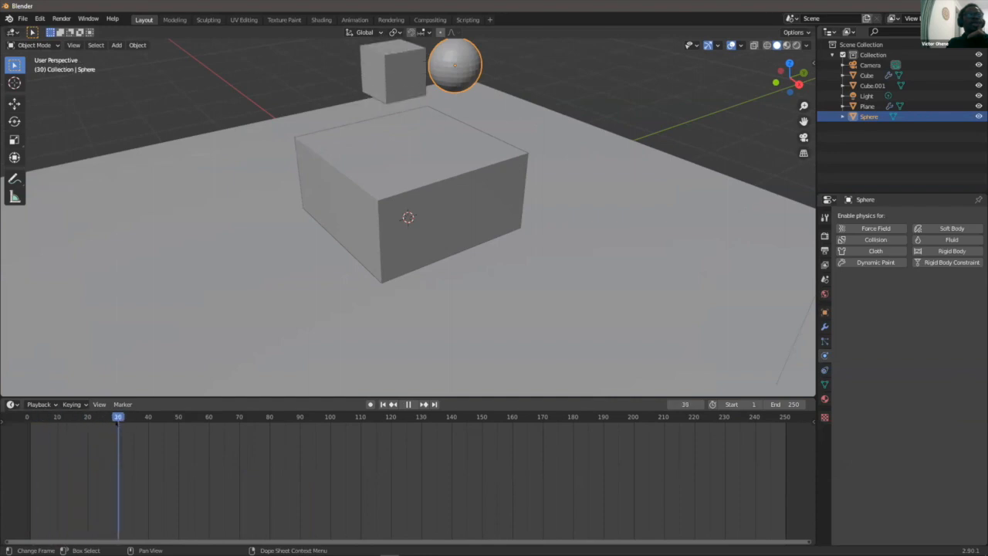
- Move the sphere over the large cube's far-left corner and insert a Location, Rotation & Scale keyframe at frame 30
click(569, 70)
click(469, 60)
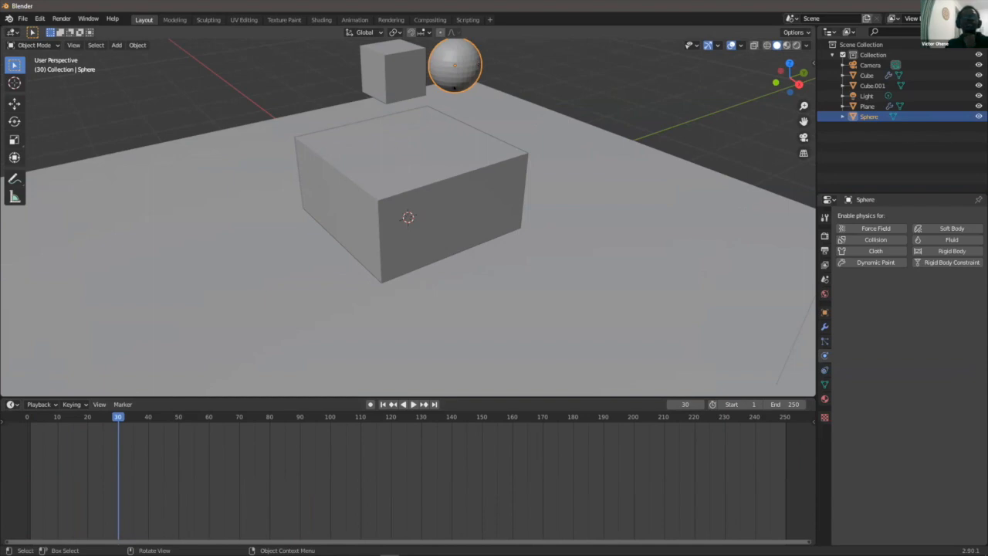
key(g)
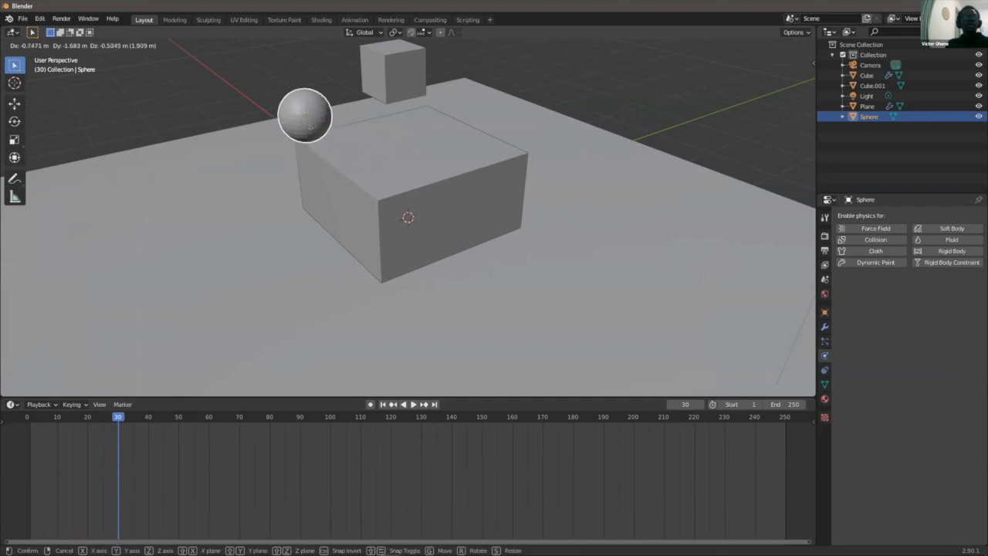
click(314, 133)
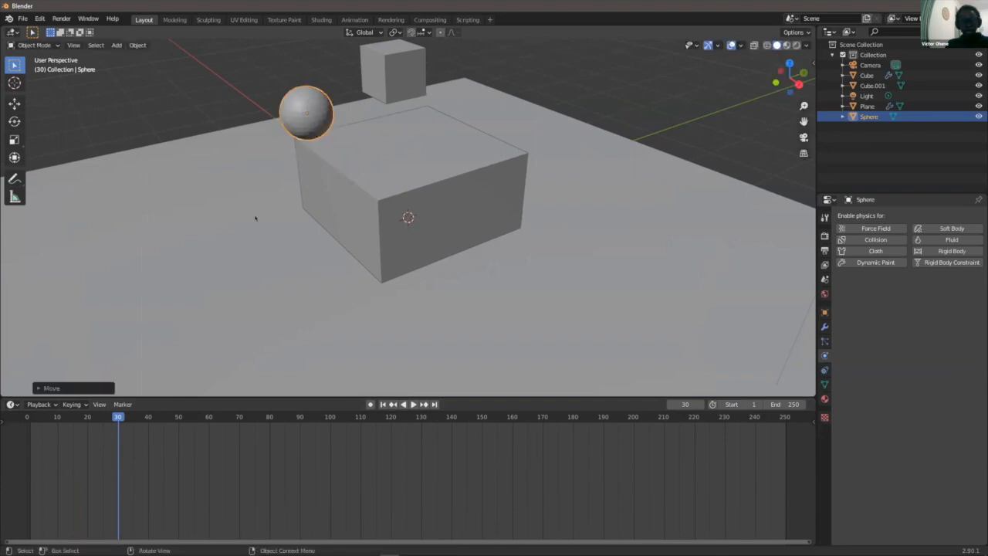
key(i)
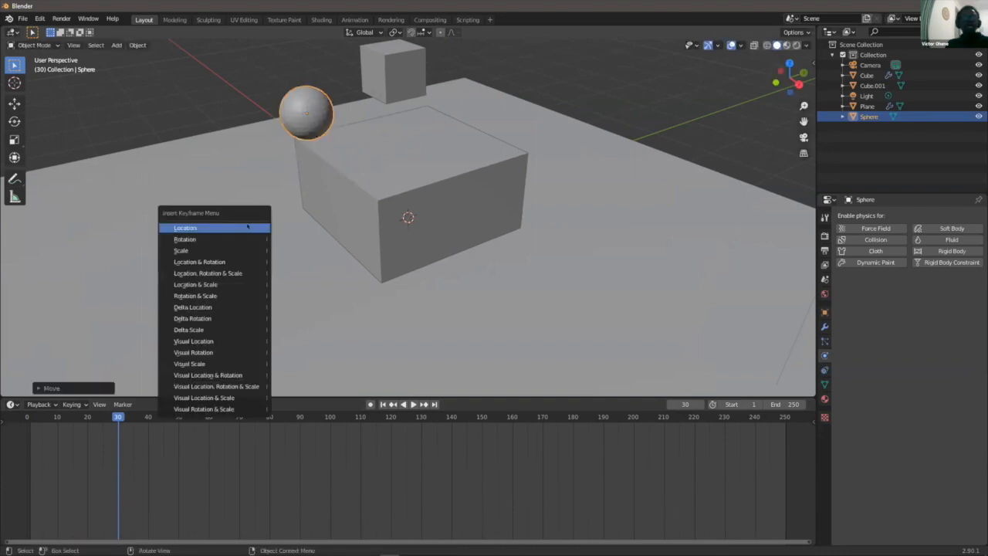
click(226, 273)
- Play the animation from the start to check the keyframed sphere, and return the playhead to frame 0
drag(118, 418, 30, 422)
key(space)
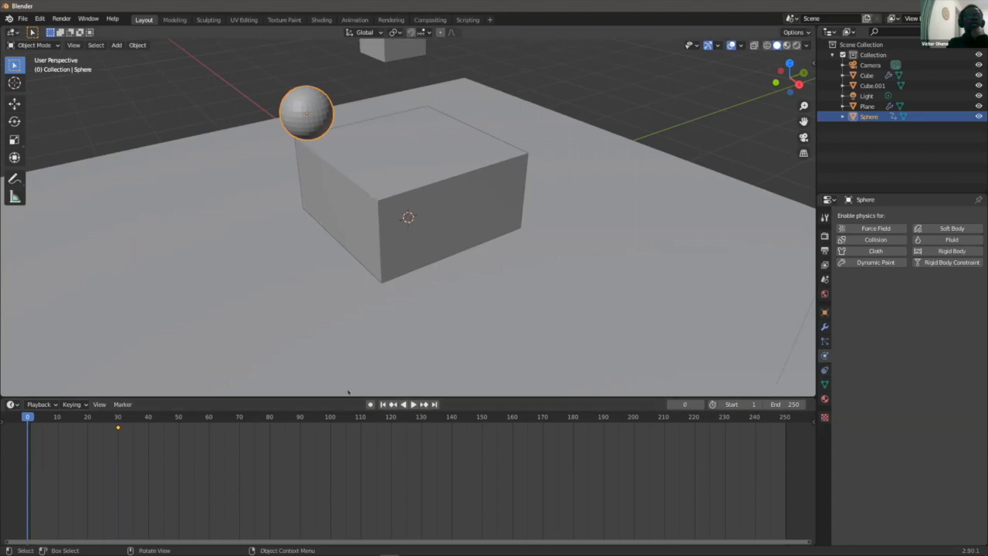
click(411, 404)
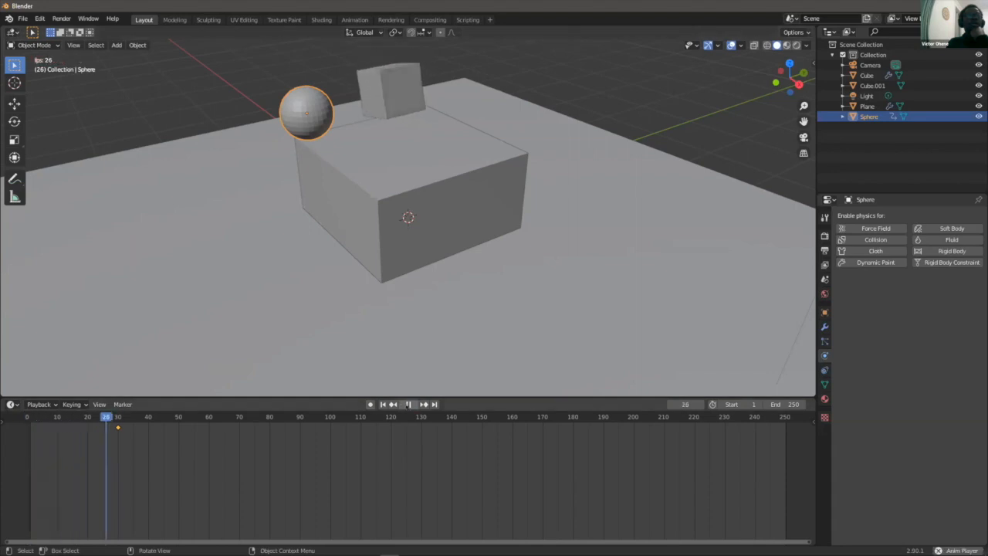
drag(168, 417, 30, 419)
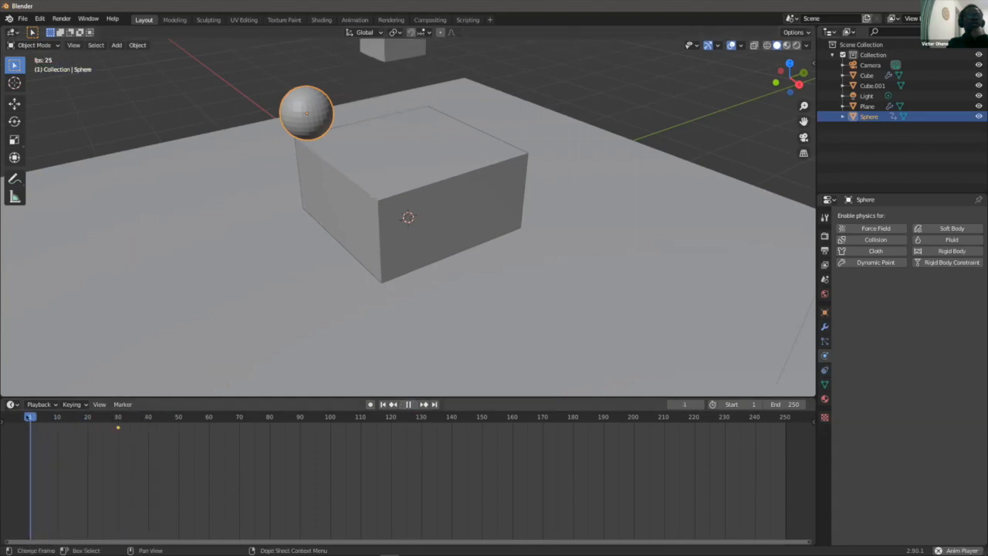
click(407, 405)
click(407, 405)
drag(109, 418, 28, 419)
- With the sphere selected, advance the playhead to frame 68 and stop playback there
click(248, 95)
click(304, 122)
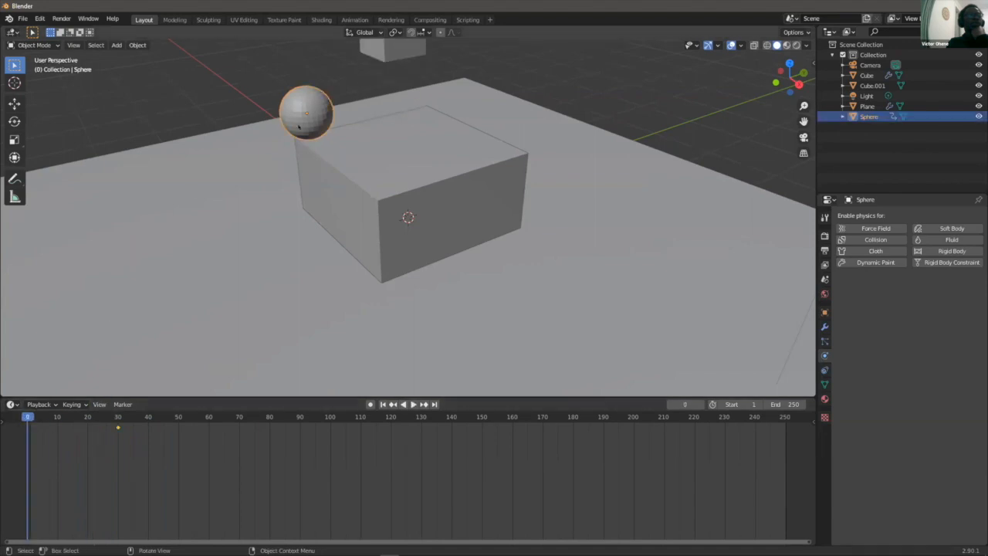
scroll(111, 373, down, 2)
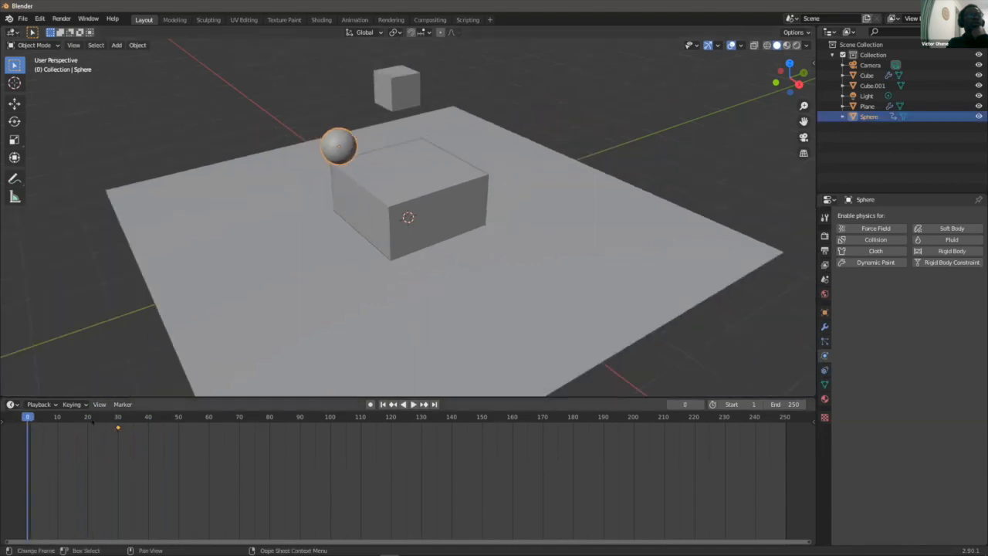
key(space)
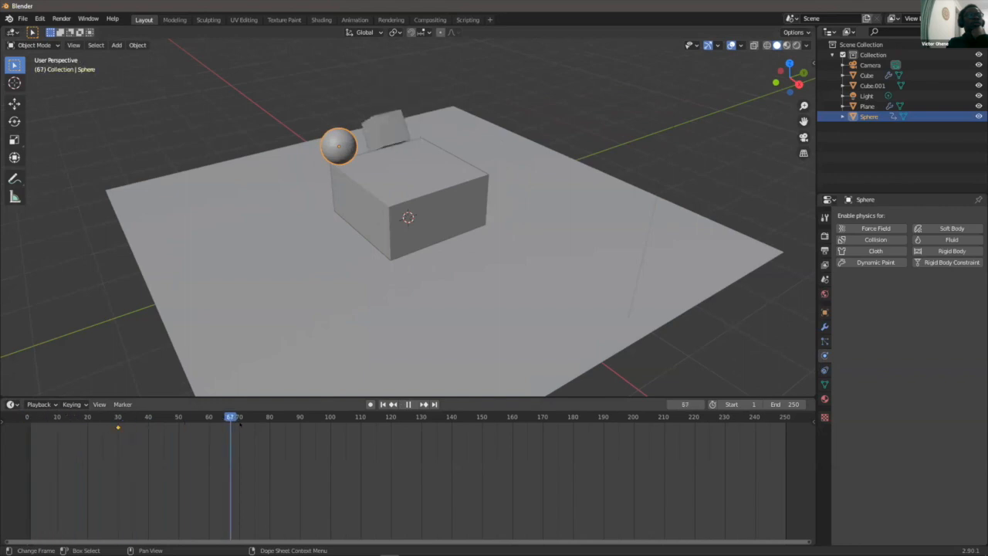
key(space)
scroll(224, 419, up, 1)
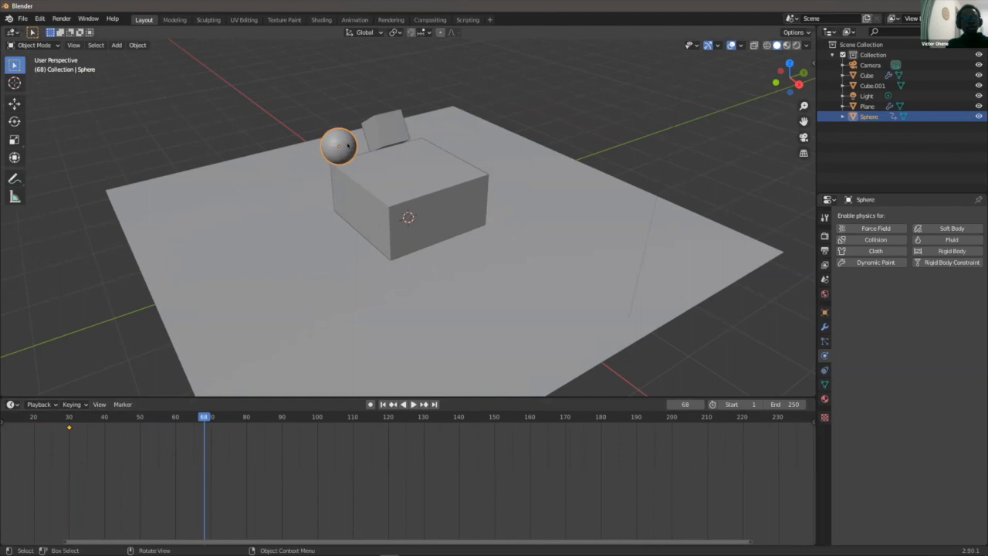
- Move the sphere off the large cube to beside it over the floor, and insert keyframes for all channels at frame 68
drag(345, 154, 274, 200)
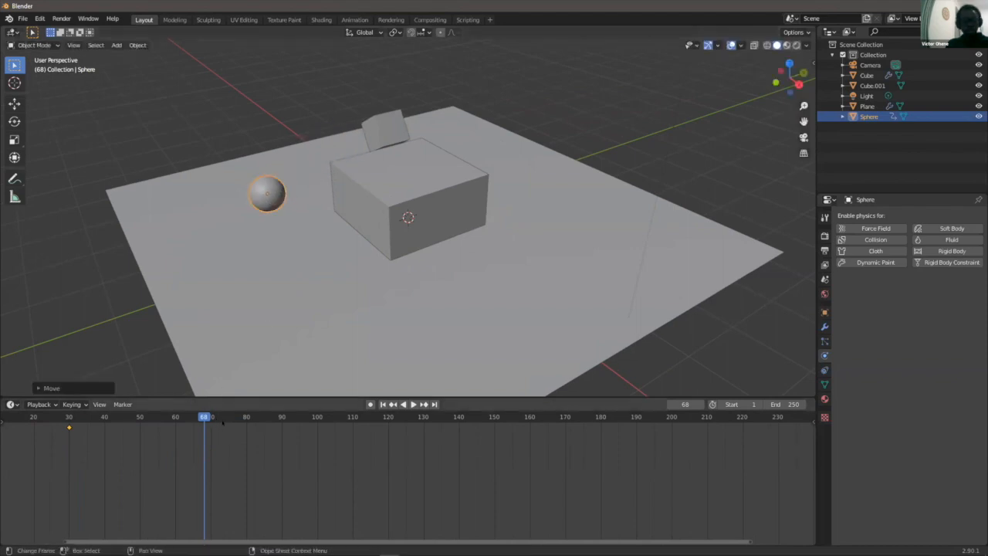
key(i)
key(Escape)
key(i)
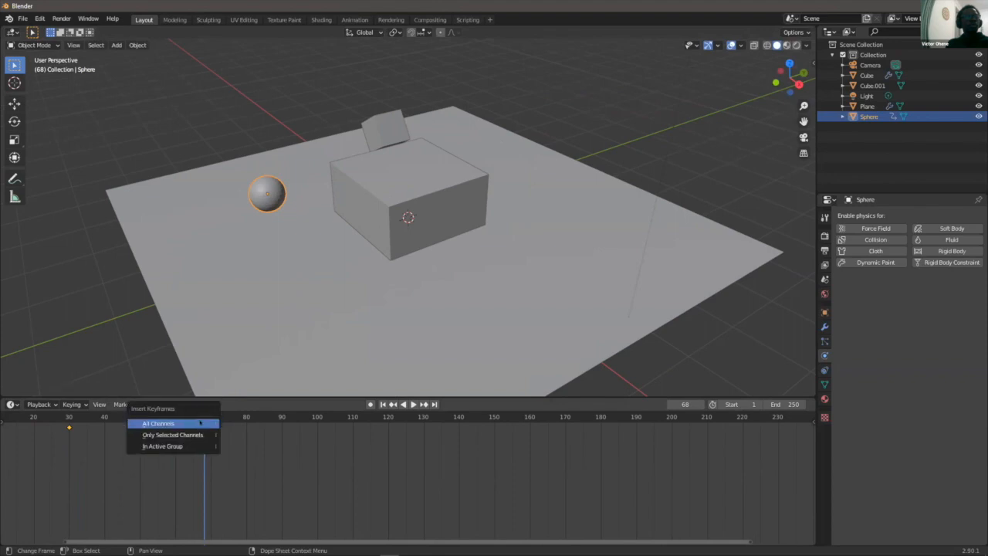
click(200, 423)
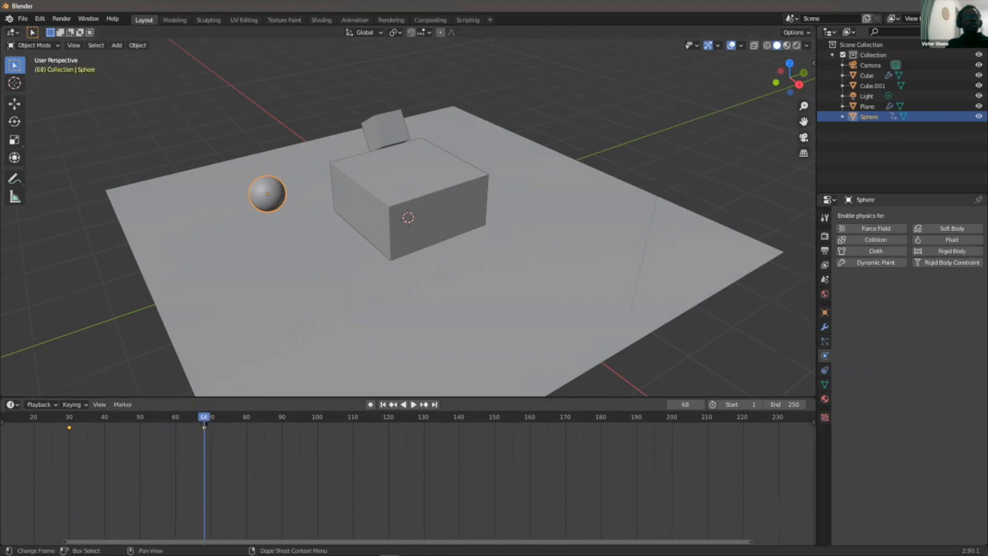
- Play the animation to review the sphere's movement between its two keyframes, and rewind to frame 2
click(414, 404)
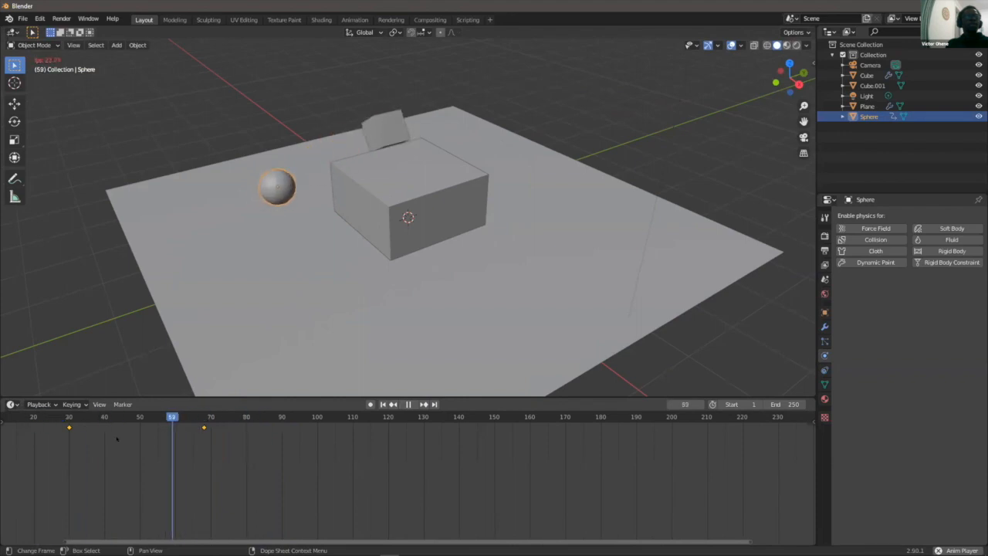
scroll(102, 421, down, 1)
scroll(103, 421, down, 2)
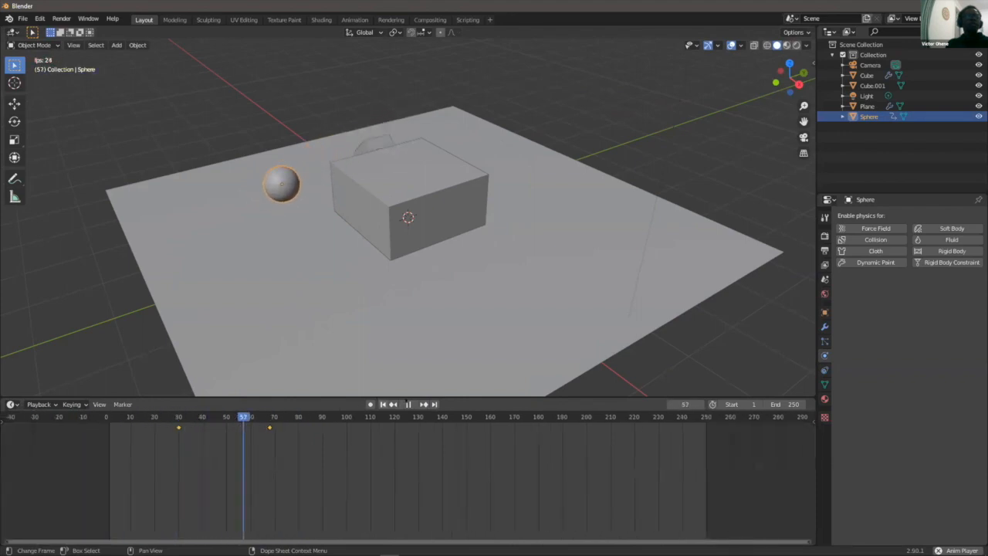
click(408, 404)
mouse_move(270, 419)
mouse_down()
mouse_move(106, 419)
mouse_move(293, 419)
mouse_move(126, 419)
mouse_move(273, 419)
mouse_move(260, 419)
mouse_up()
drag(199, 429, 106, 420)
key(space)
- Examine the falling cube and moving sphere from another angle by replaying the opening frames, ending at frame 1
scroll(340, 142, up, 2)
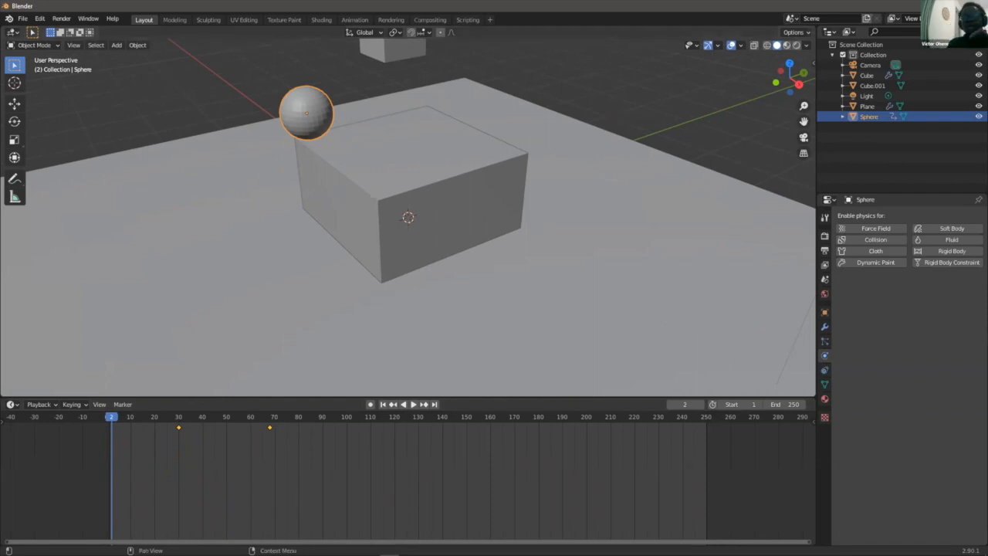
scroll(446, 202, down, 3)
mouse_move(372, 203)
middle_down()
mouse_move(390, 242)
mouse_move(369, 195)
middle_up()
scroll(337, 146, up, 3)
scroll(363, 149, down, 2)
middle_drag(371, 149, 378, 153)
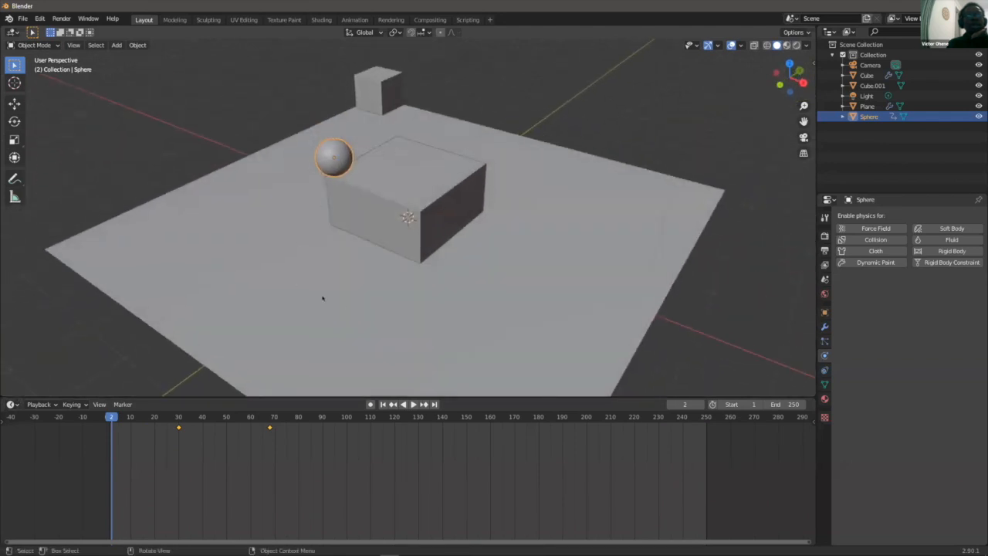
key(space)
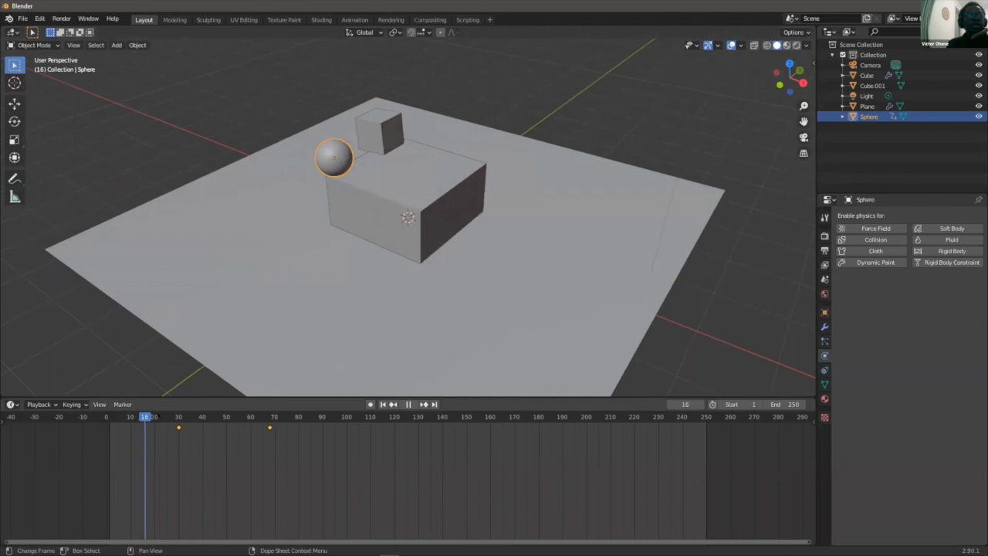
drag(284, 417, 104, 430)
key(space)
key(Home)
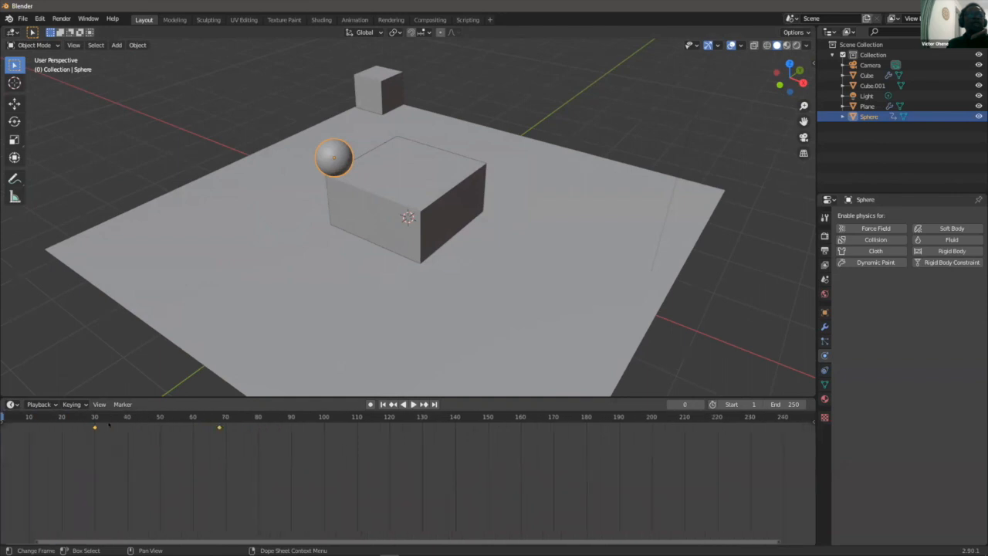
key(space)
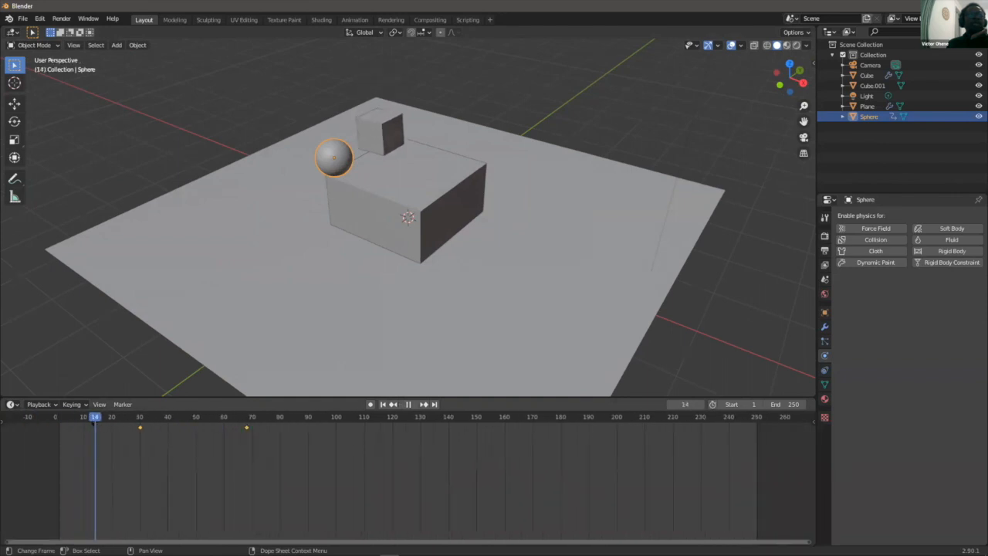
drag(124, 421, 58, 455)
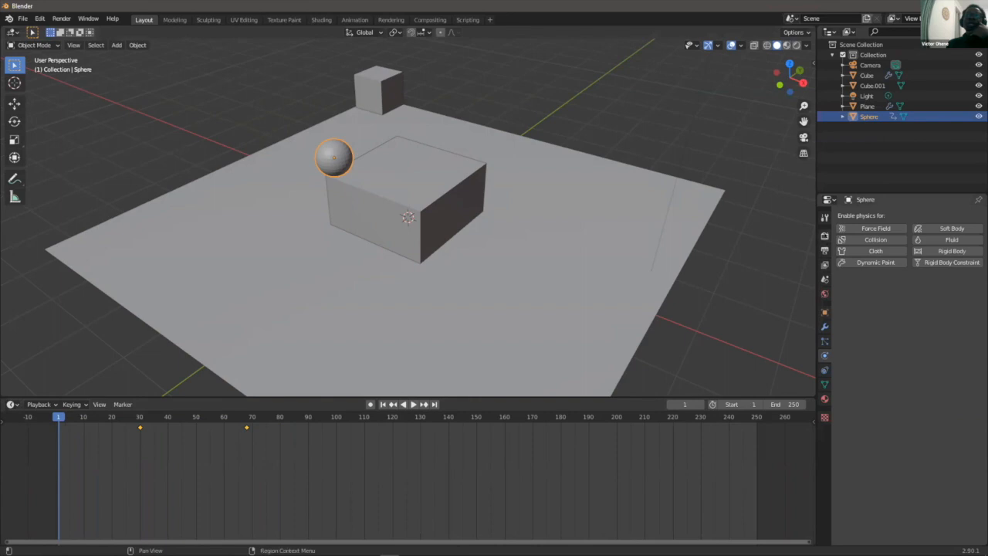
- Set the render output file format to AVI JPEG and expand the output's metadata settings
click(824, 250)
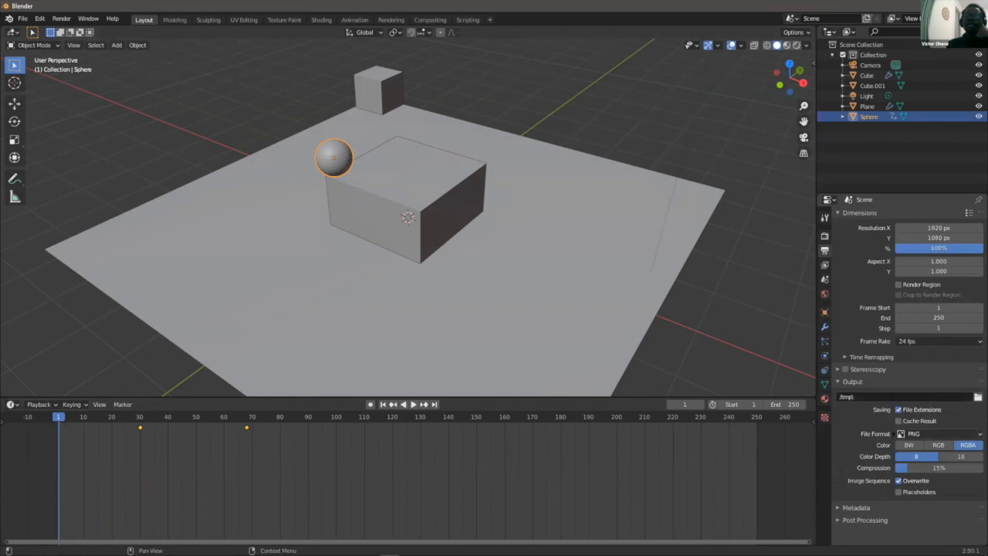
click(910, 433)
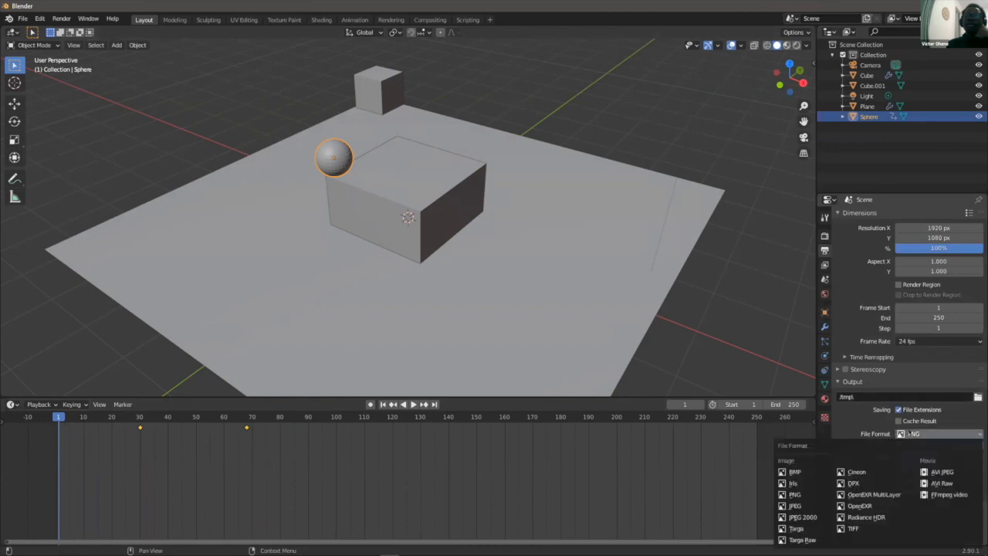
click(942, 472)
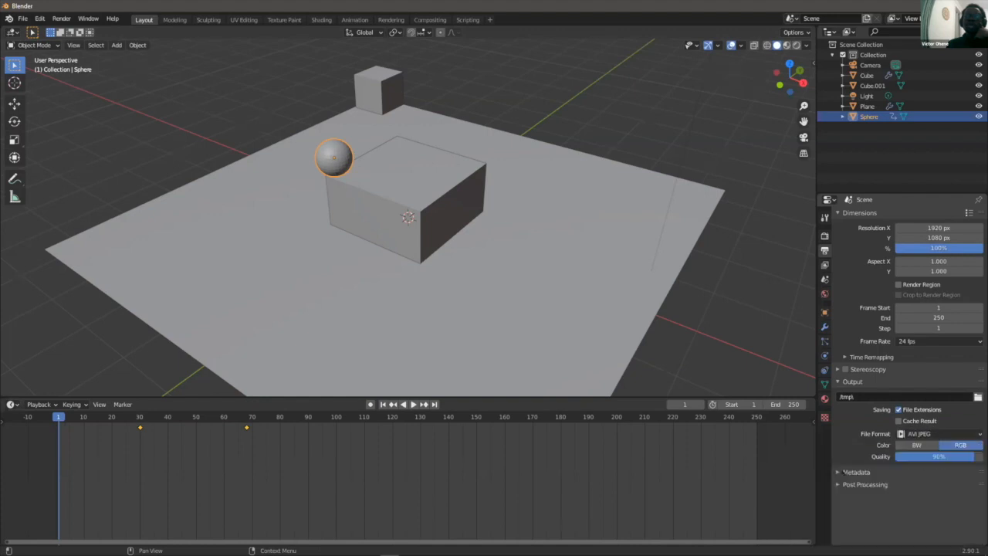
click(843, 471)
- Set the scene's frame rate to a custom 10 fps, keeping the base at 1.000
click(912, 341)
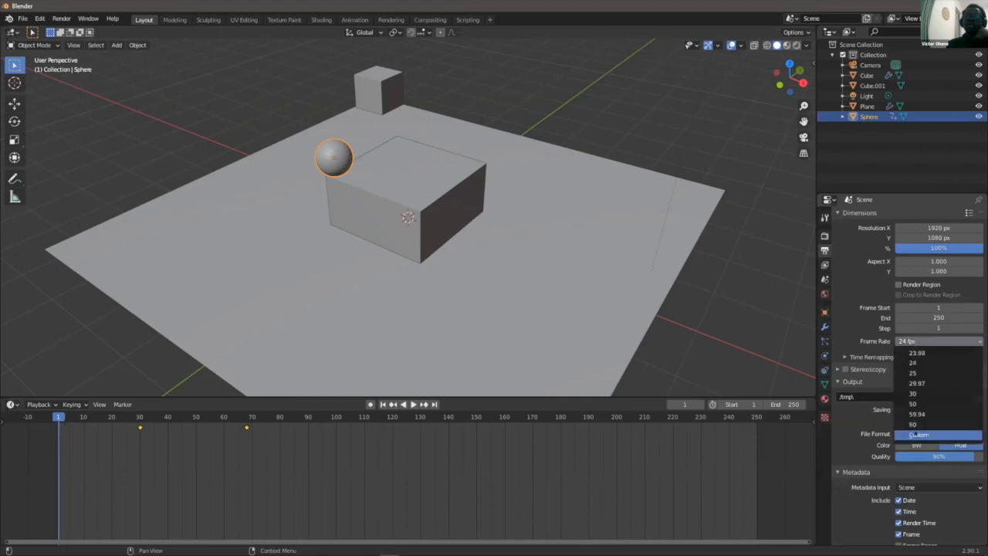
click(918, 435)
click(935, 352)
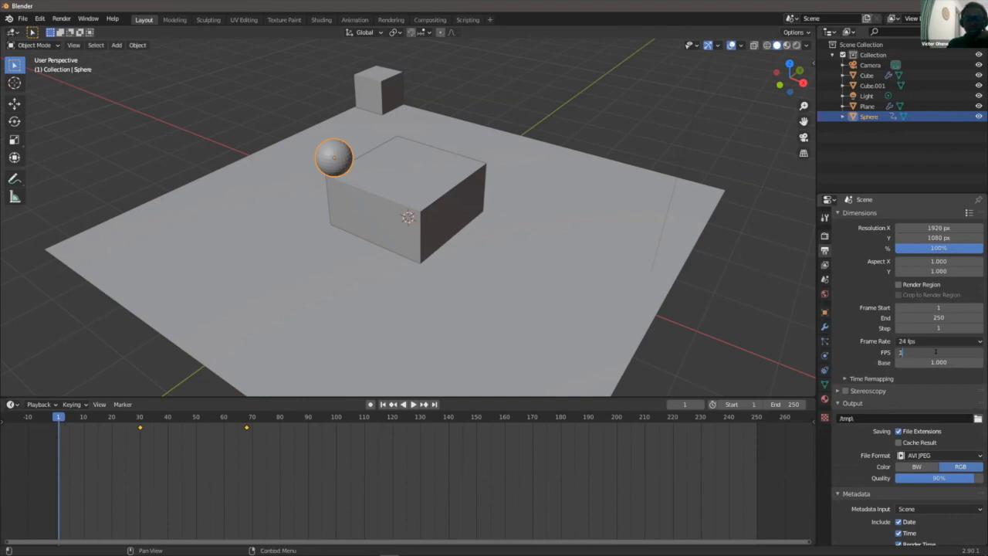
key(Tab)
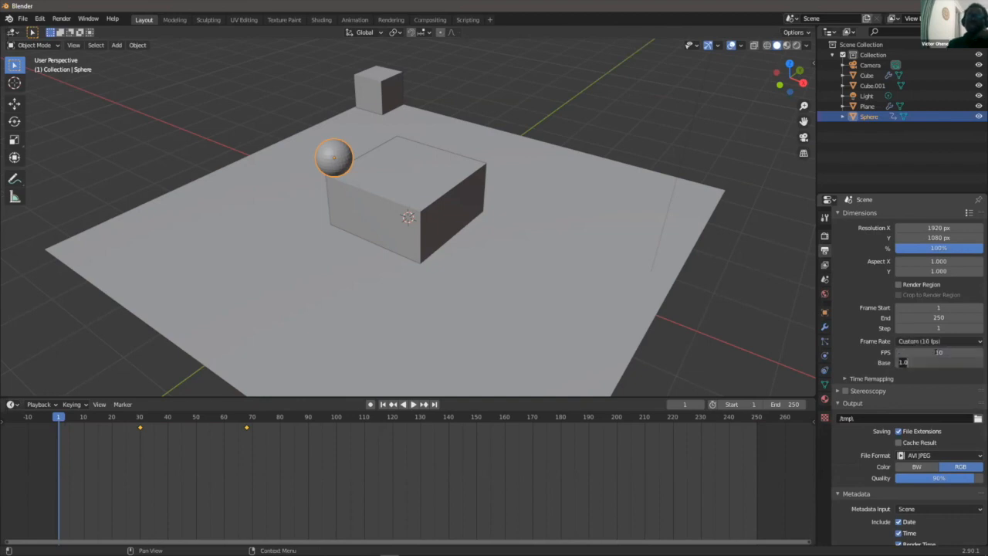
key(Return)
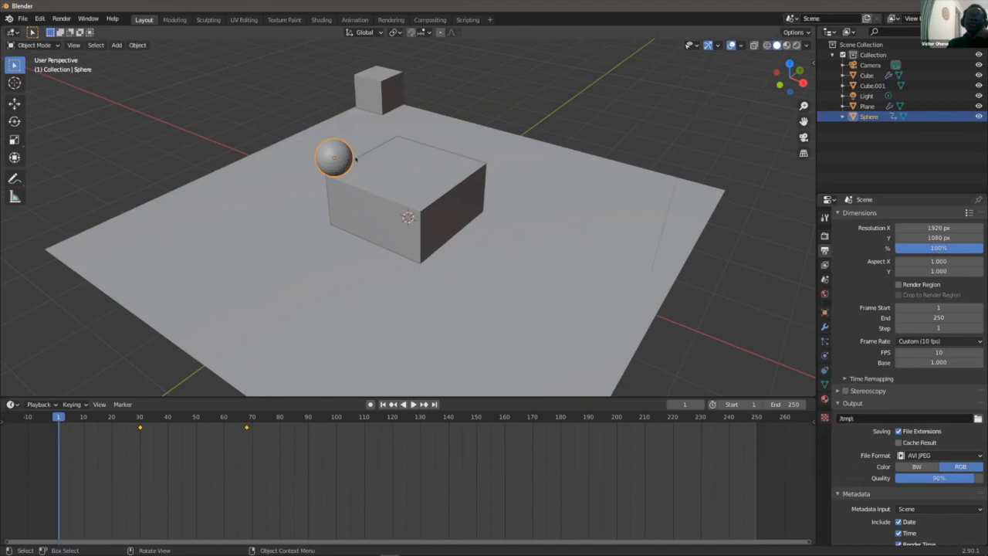
- Play the animation at the 10 fps rate from a closer view, and return the playhead to frame 0
middle_drag(354, 141, 274, 166)
scroll(339, 151, up, 2)
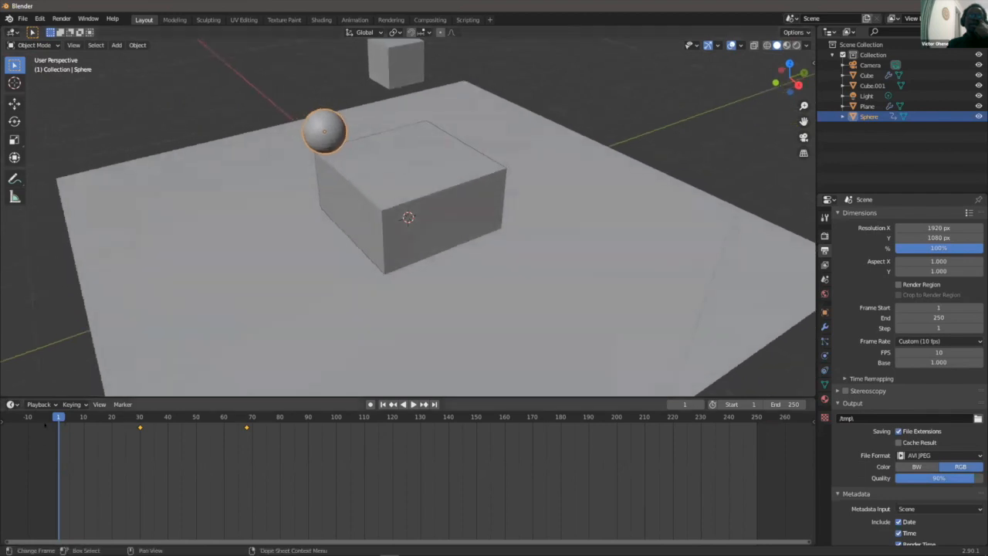
key(space)
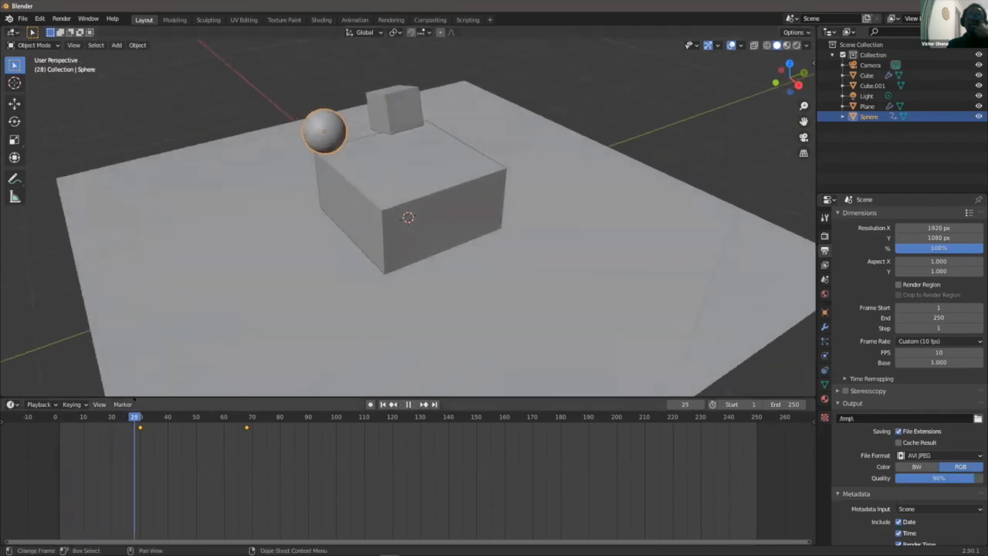
drag(202, 416, 56, 415)
key(space)
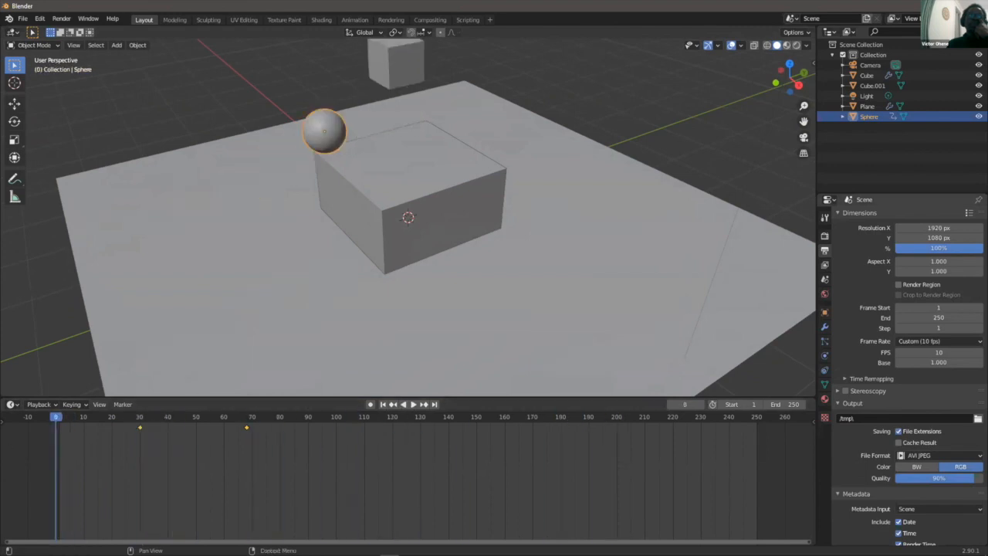
- Deselect the sphere and add a Vortex force field to the scene
scroll(359, 168, down, 3)
middle_drag(360, 168, 481, 108)
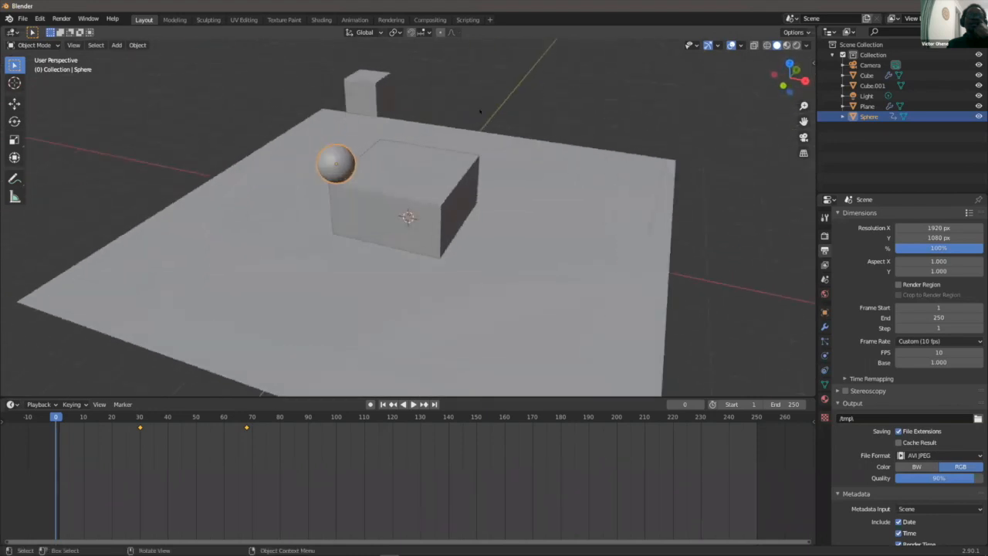
click(481, 108)
key(shift+a)
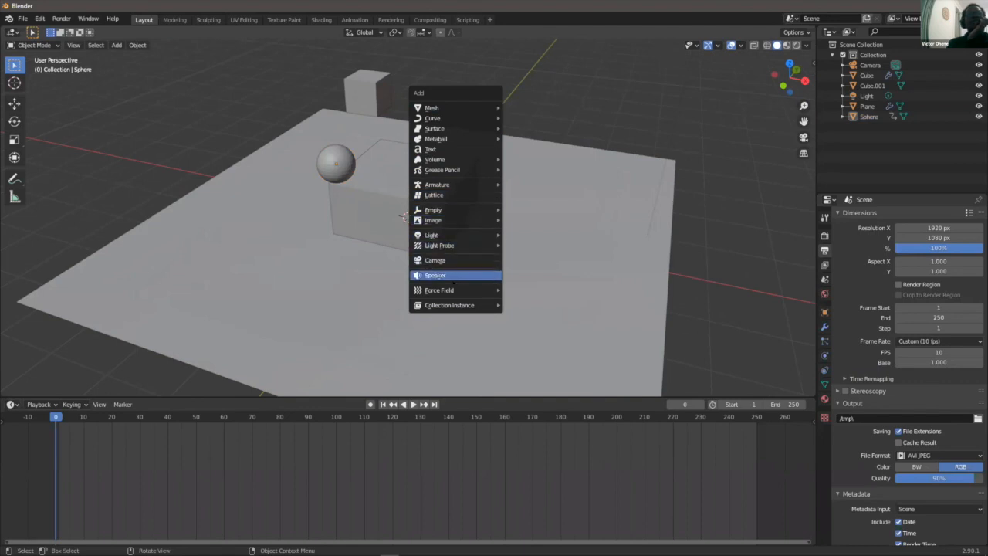
mouse_move(455, 291)
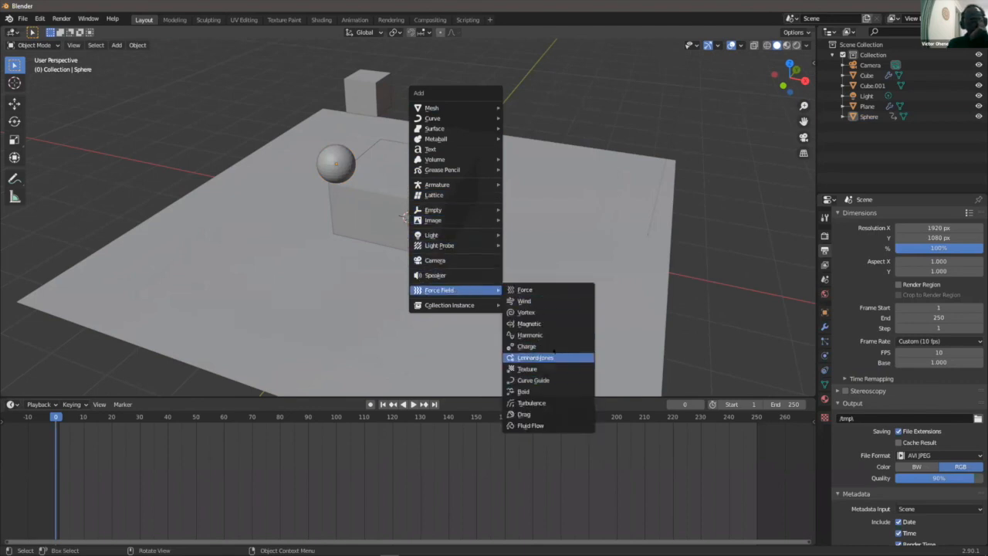
click(575, 312)
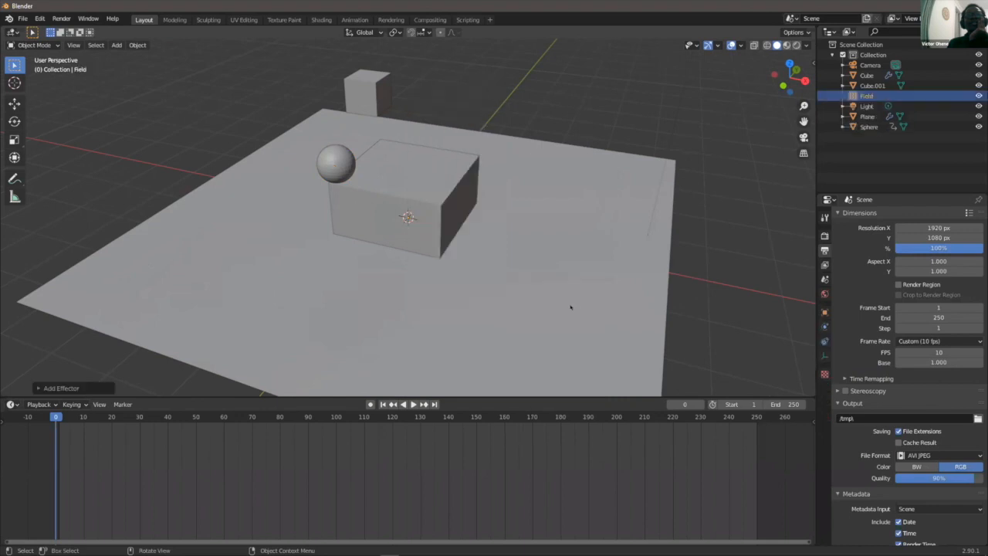
- Move the vortex field up above the large block, and shift it along the X axis close under the small cube
scroll(415, 180, down, 3)
scroll(425, 186, up, 5)
scroll(426, 187, down, 5)
scroll(393, 214, up, 4)
scroll(389, 218, down, 3)
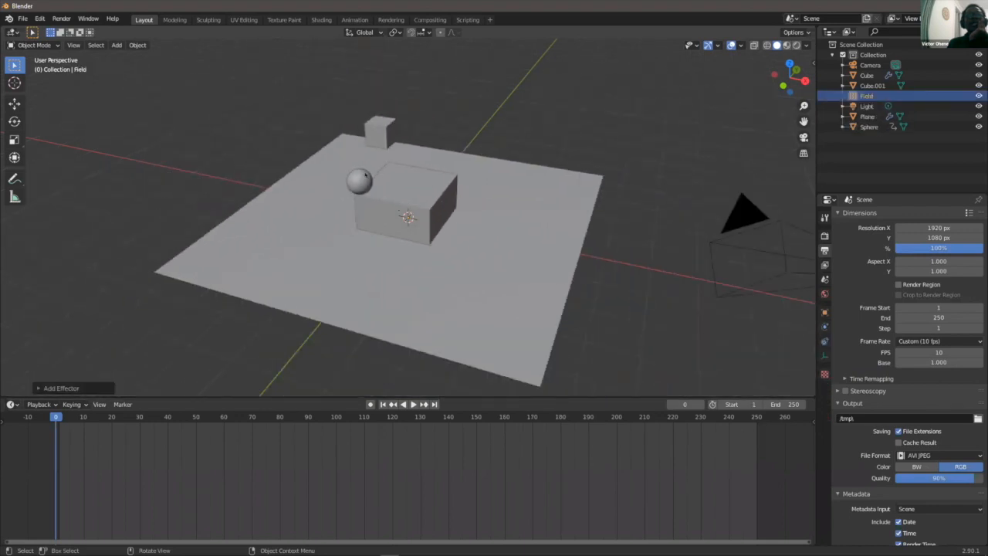
scroll(381, 207, up, 3)
scroll(407, 210, down, 5)
scroll(637, 236, down, 2)
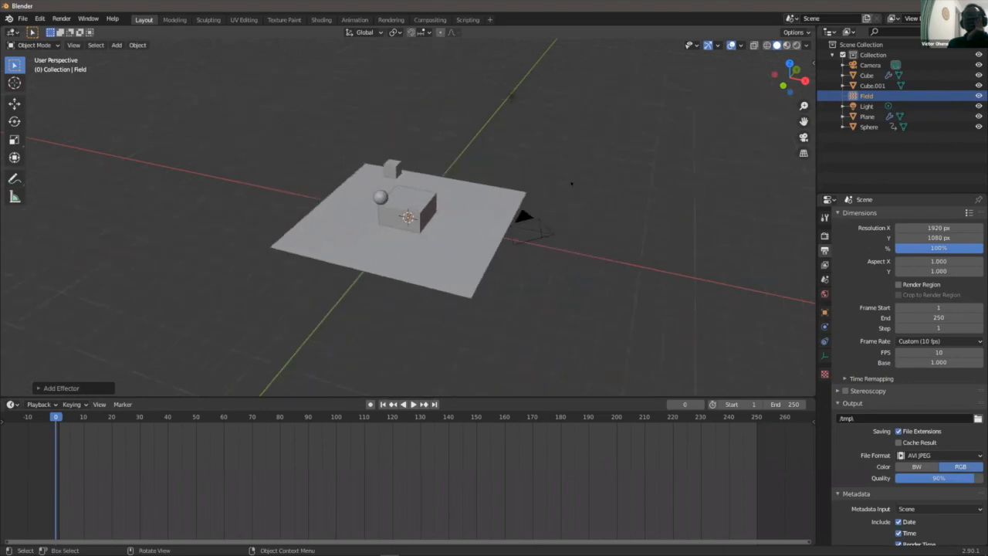
mouse_move(432, 202)
middle_down()
mouse_move(463, 144)
mouse_move(429, 191)
middle_up()
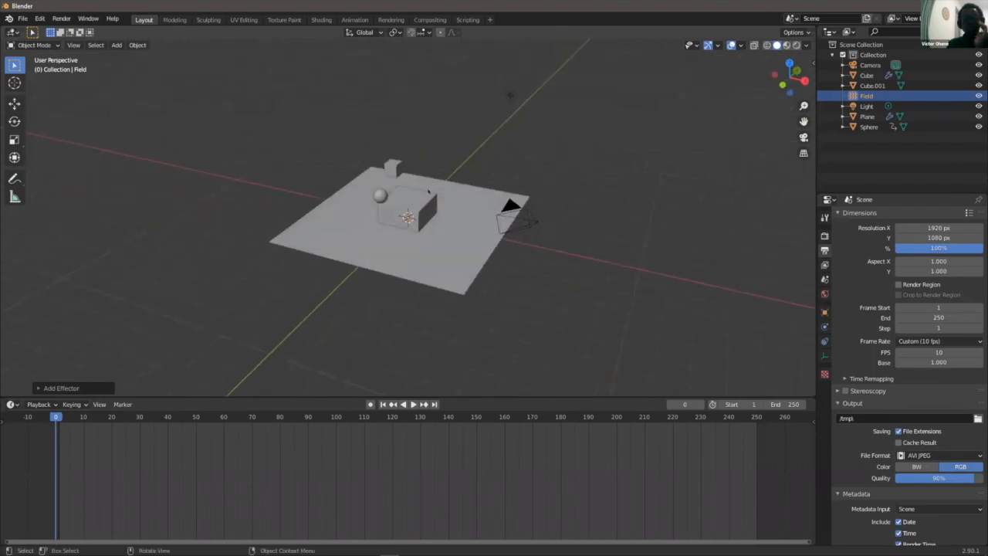
key(g)
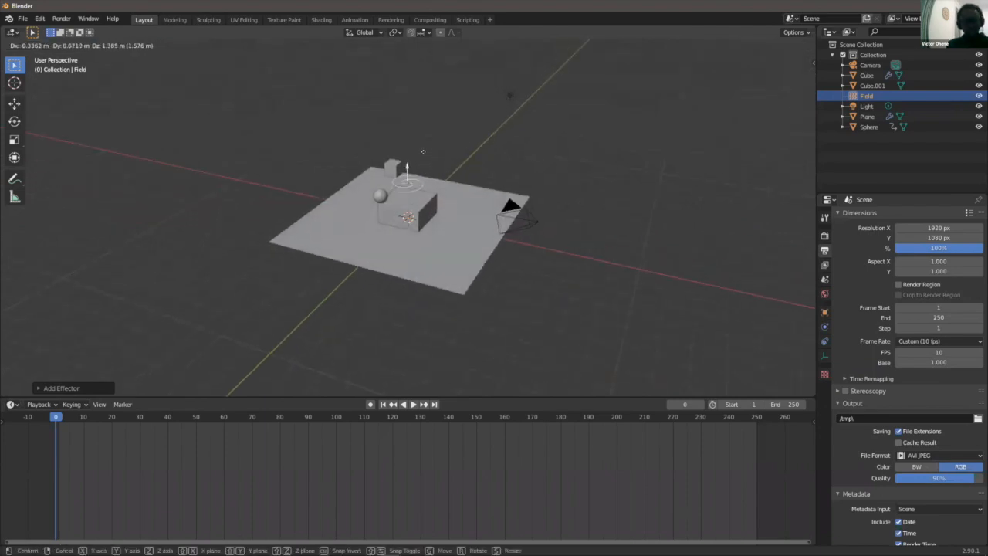
click(422, 157)
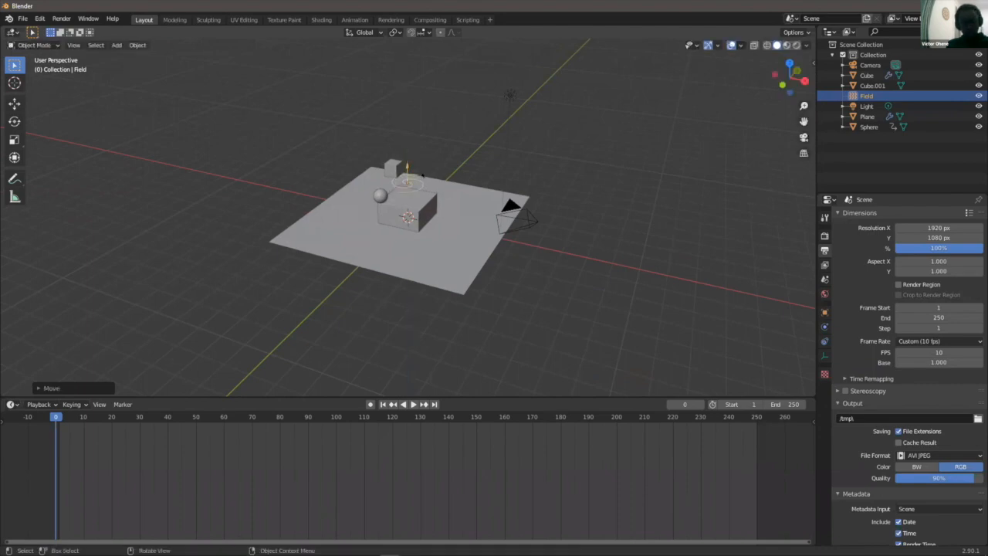
key(g)
key(x)
click(409, 171)
scroll(422, 166, up, 3)
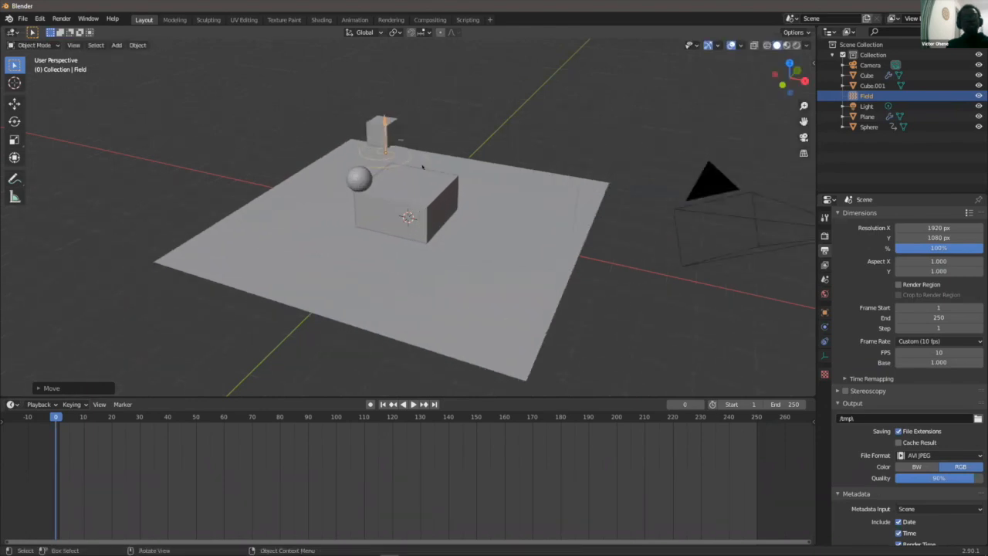
- Play the animation with the vortex field over the opening frames, and return the playhead to frame 0
click(413, 403)
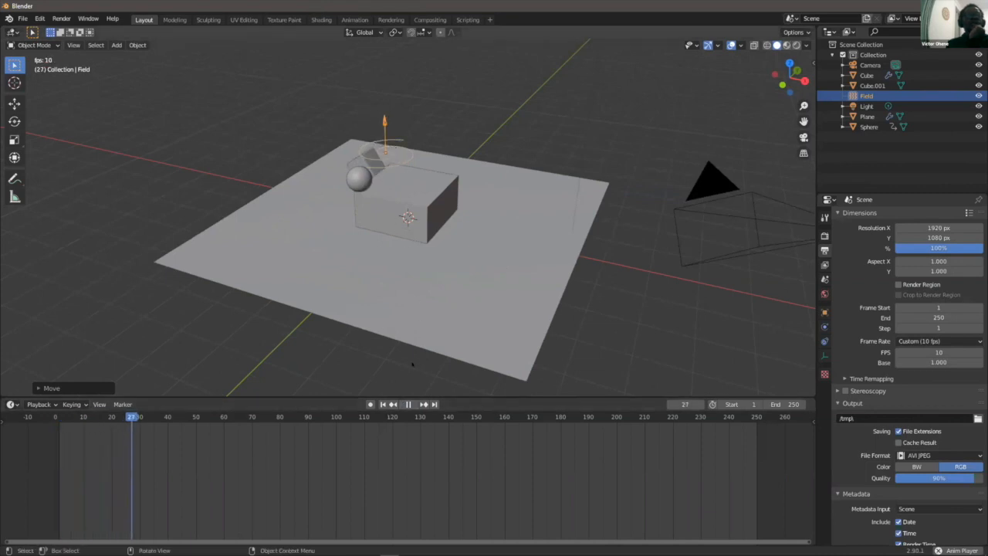
click(409, 404)
drag(148, 417, 55, 418)
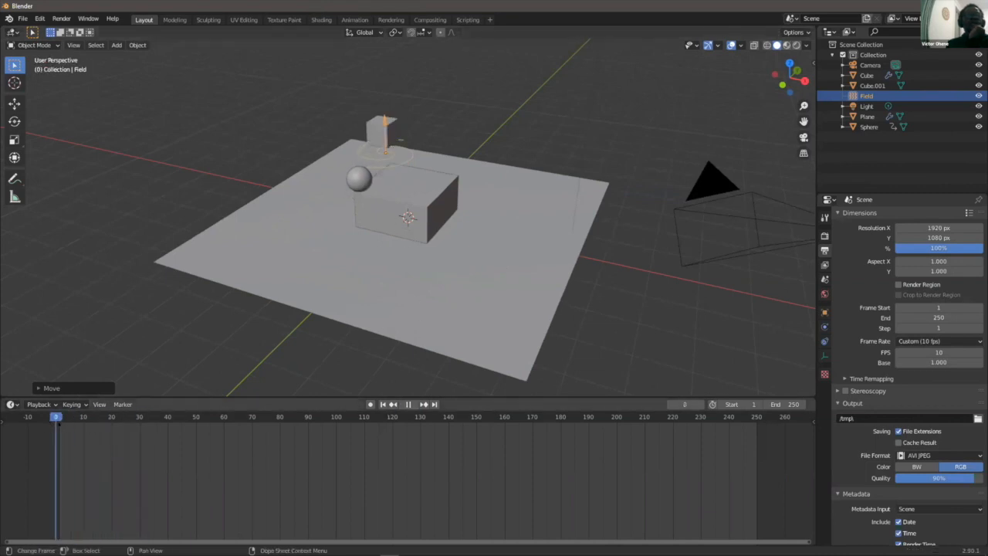
scroll(407, 220, up, 1)
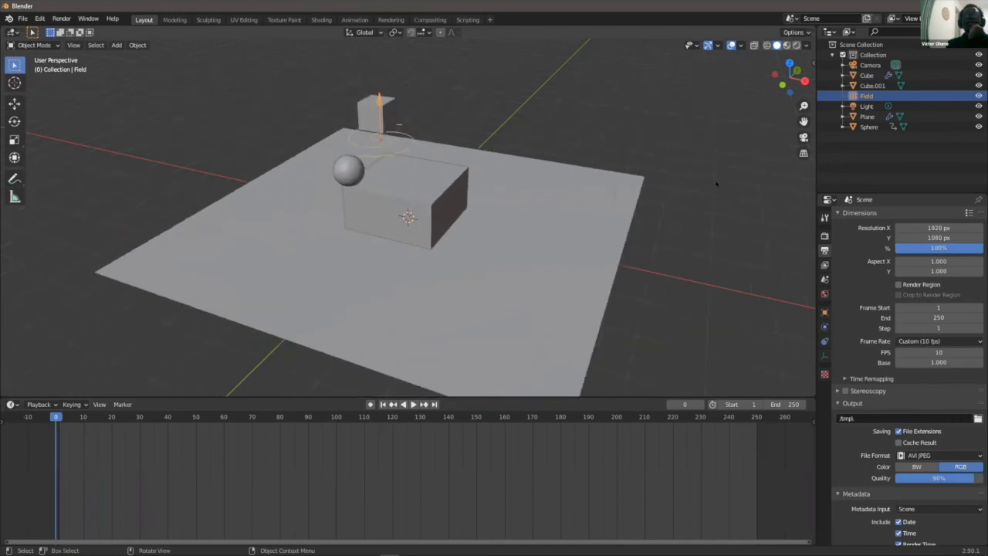
- Set the vortex field's strength to 20.3 and play the animation from a closer view
click(824, 326)
drag(930, 306, 964, 306)
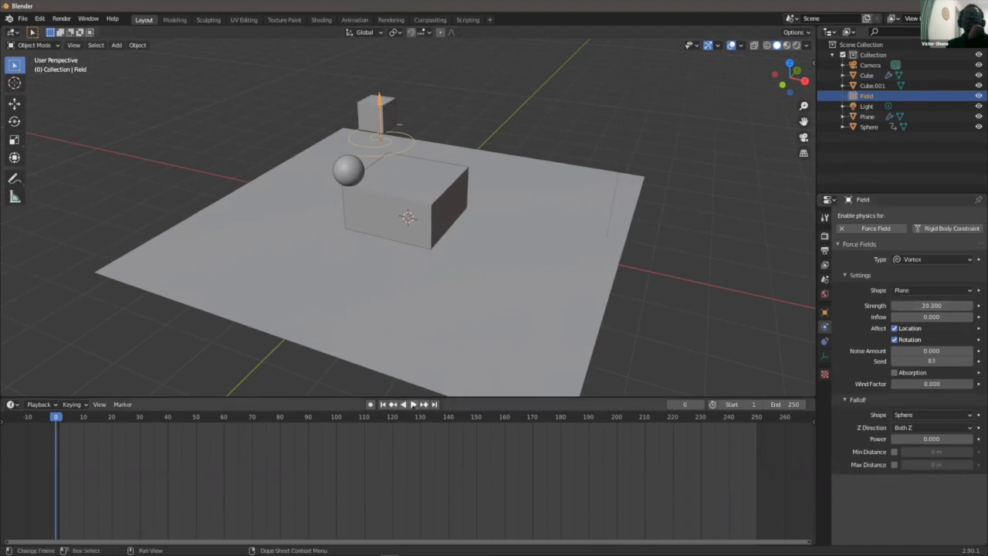
click(413, 403)
middle_drag(389, 217, 425, 165)
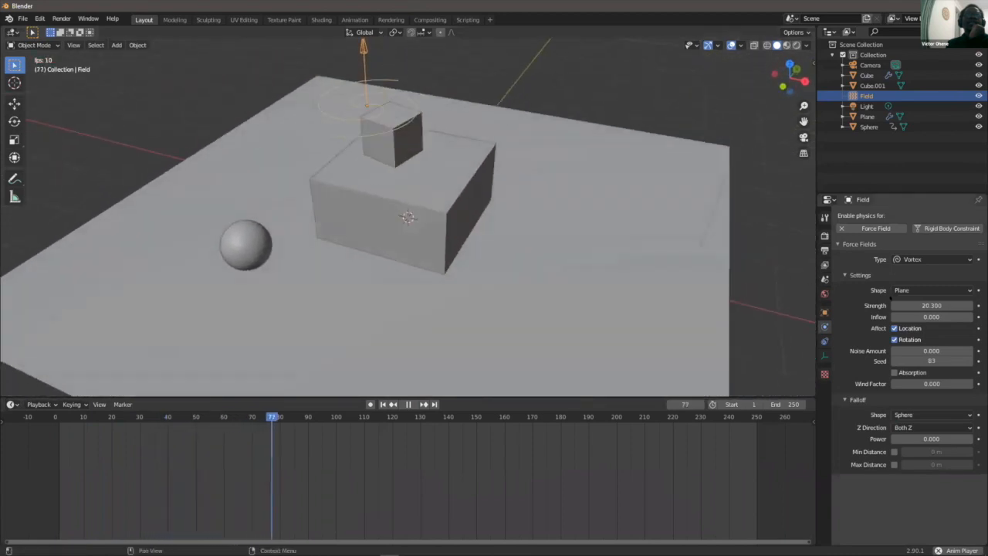
- Set the vortex field's strength to 17.5, stop the playback and return the playhead to frame 2
drag(931, 305, 891, 306)
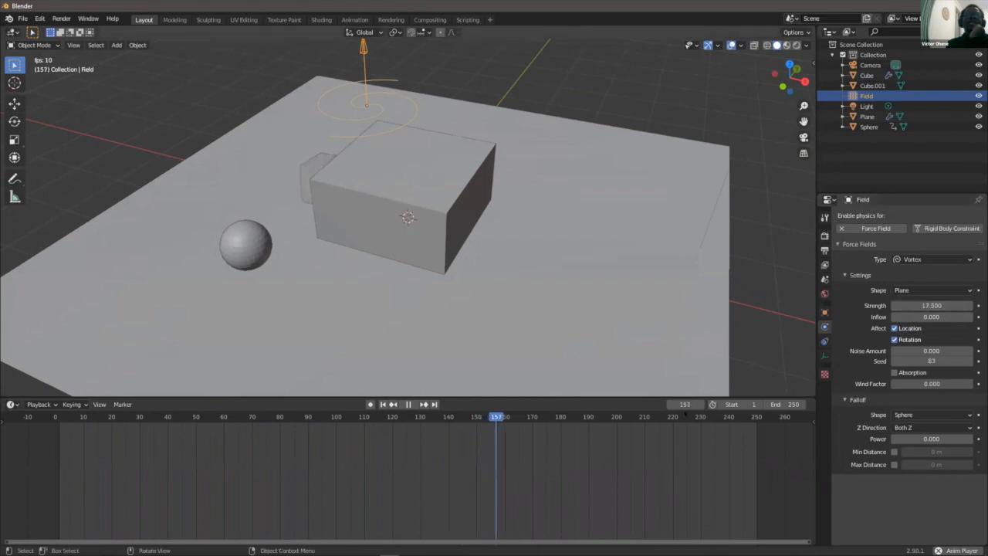
key(space)
mouse_move(532, 417)
mouse_down()
mouse_move(160, 409)
mouse_move(66, 415)
mouse_move(335, 415)
mouse_move(56, 415)
mouse_move(174, 415)
mouse_move(114, 416)
mouse_move(51, 441)
mouse_move(62, 420)
mouse_up()
key(space)
scroll(509, 120, down, 3)
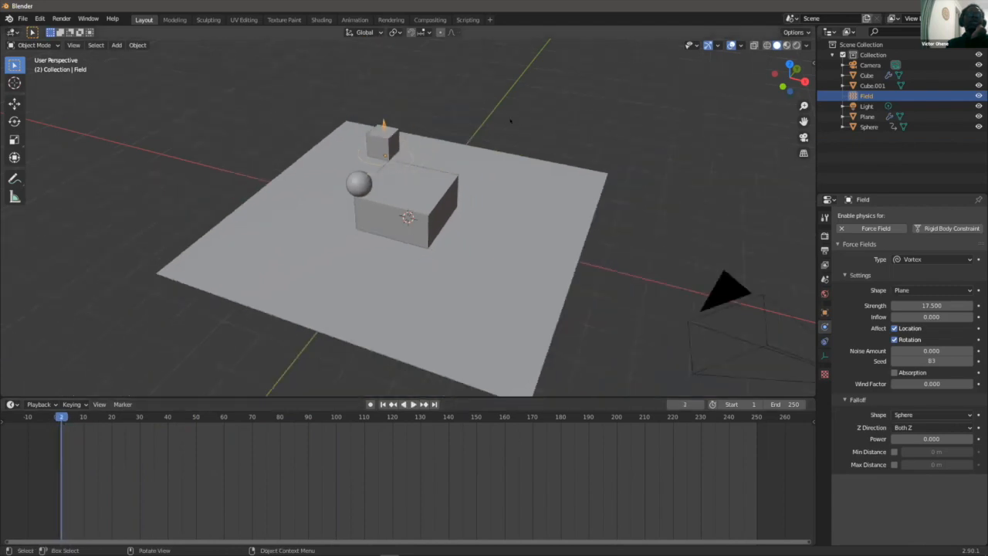
- Deselect the vortex field and add a monkey mesh to the scene
scroll(512, 116, up, 2)
click(495, 113)
middle_drag(495, 112, 408, 142)
scroll(353, 153, up, 3)
scroll(355, 153, down, 1)
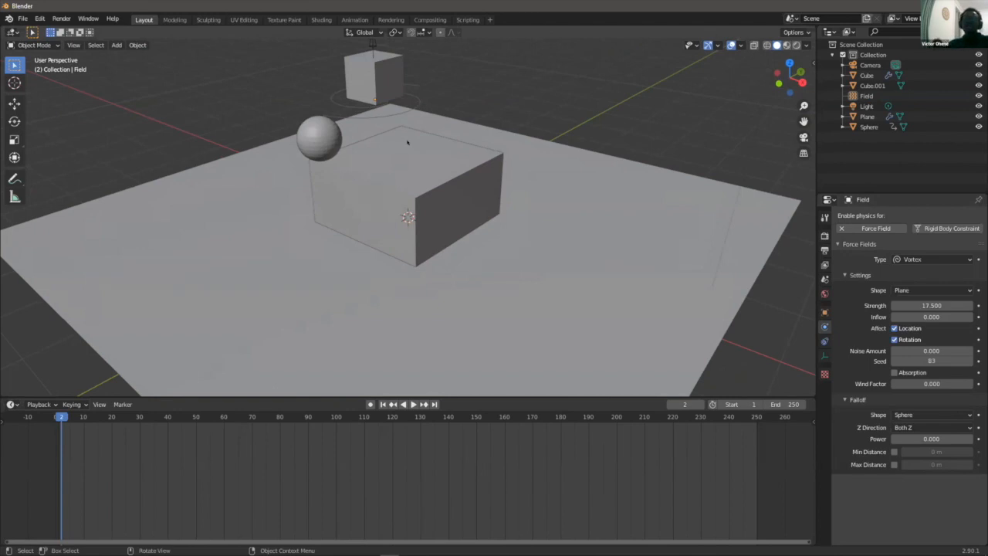
middle_drag(407, 142, 436, 219)
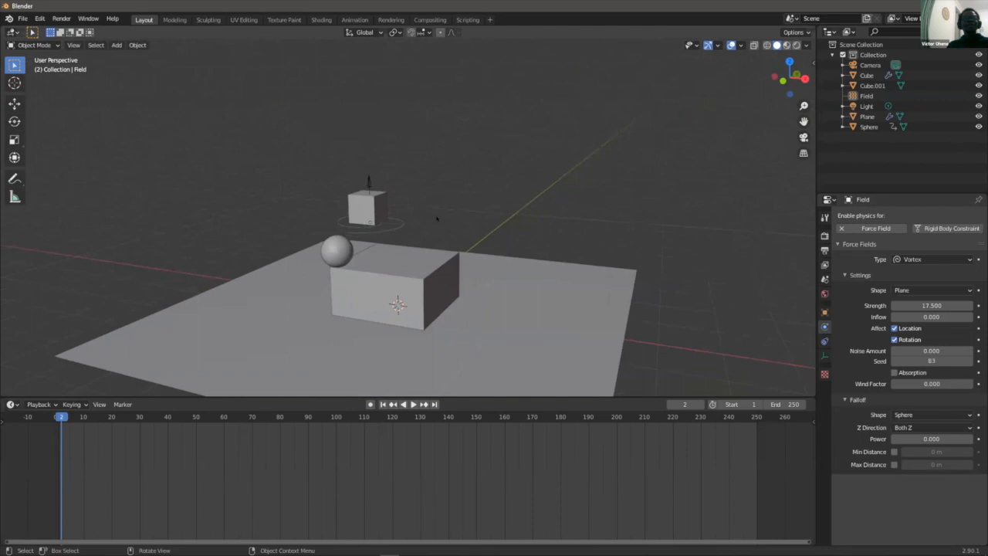
key(shift+a)
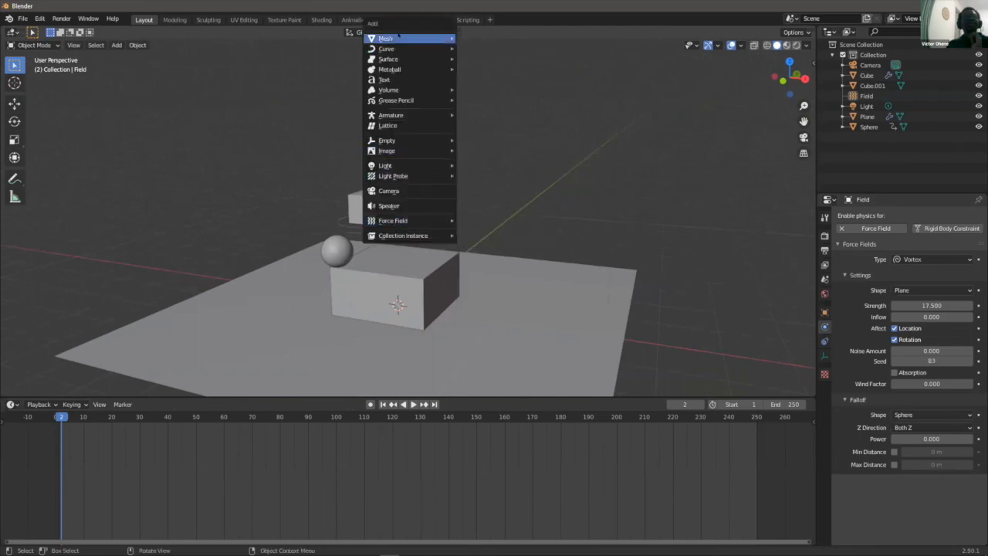
mouse_move(417, 37)
click(503, 135)
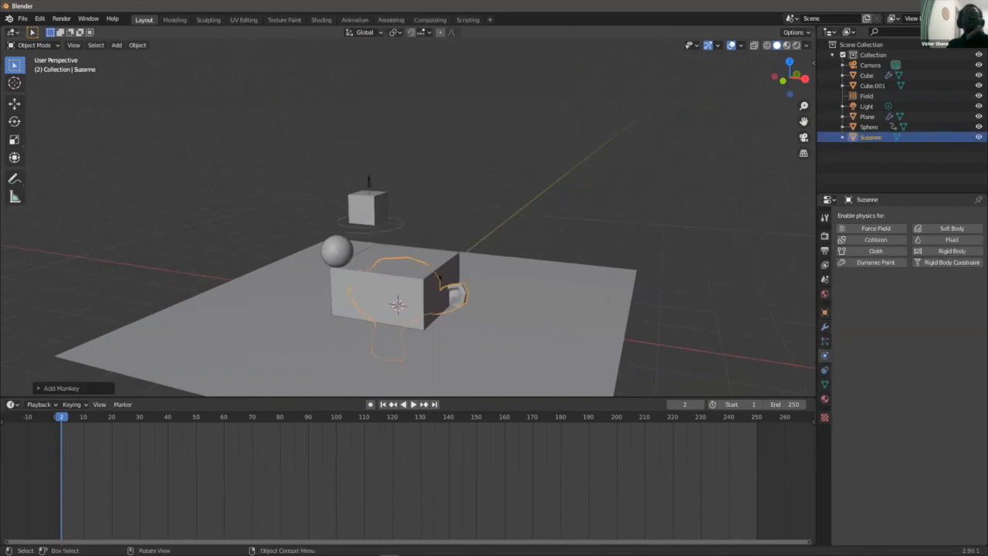
- Raise the monkey head along the Z axis until it floats above the large block
scroll(438, 276, up, 2)
key(g)
key(z)
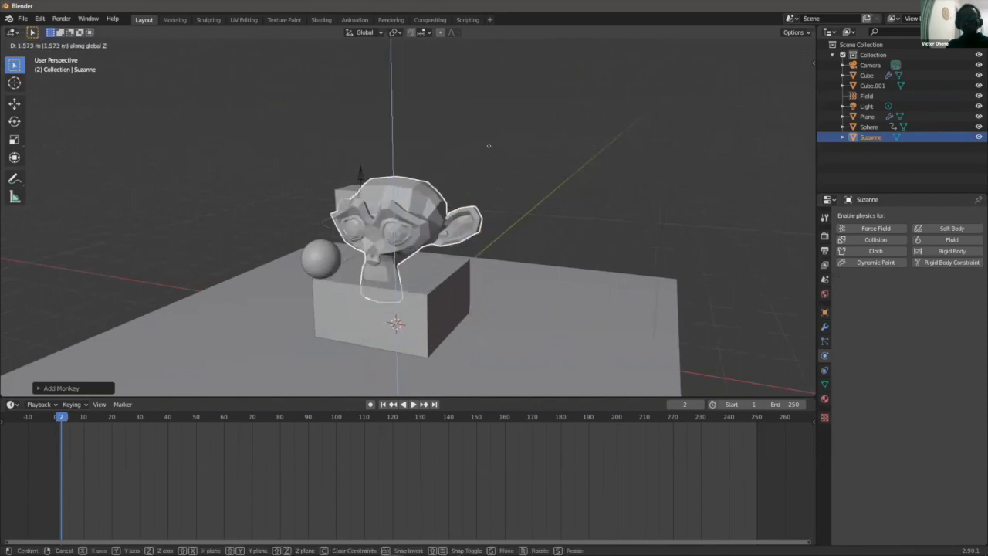
click(414, 219)
middle_drag(414, 219, 340, 192)
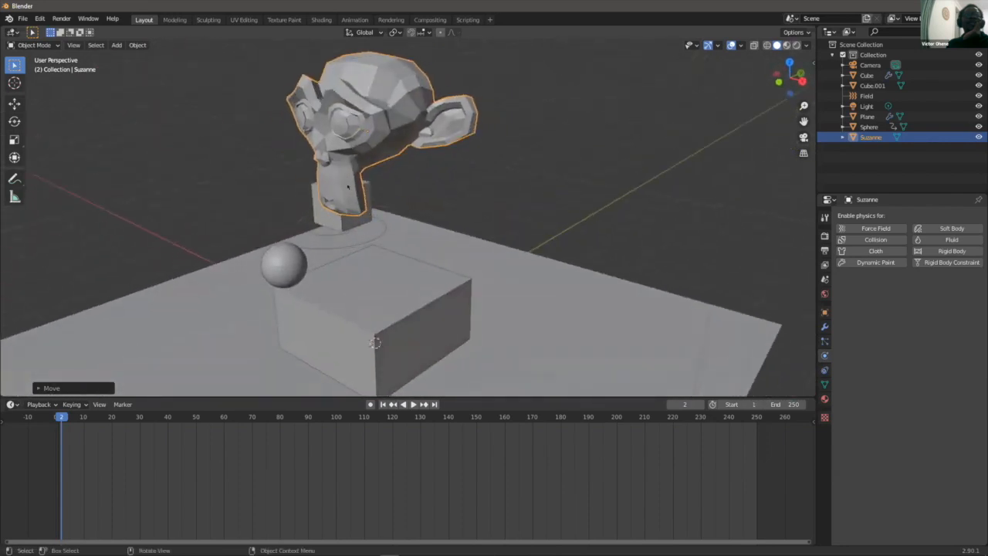
- Try to insert keyframes on all channels of the monkey at frame 2, and advance the playhead to frame 31
key(i)
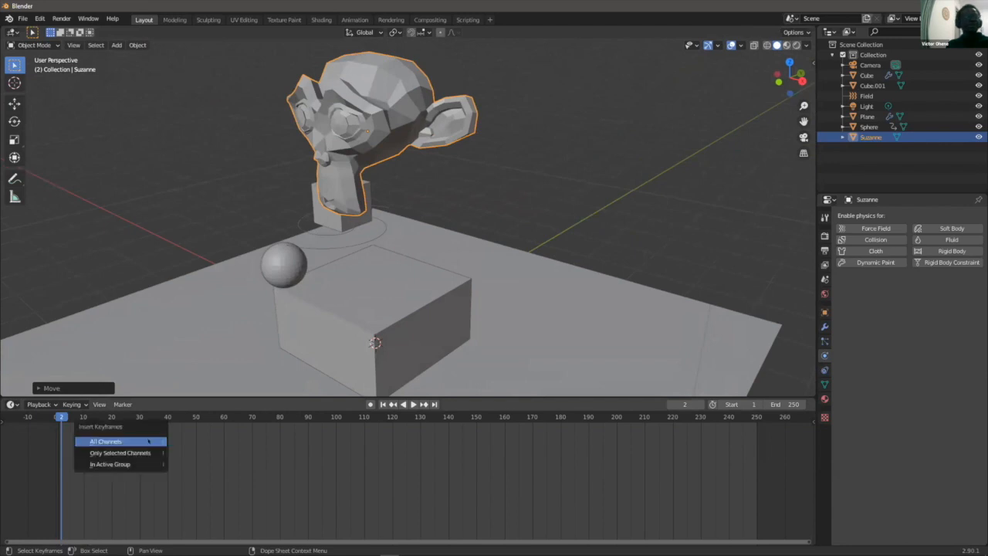
click(143, 446)
key(space)
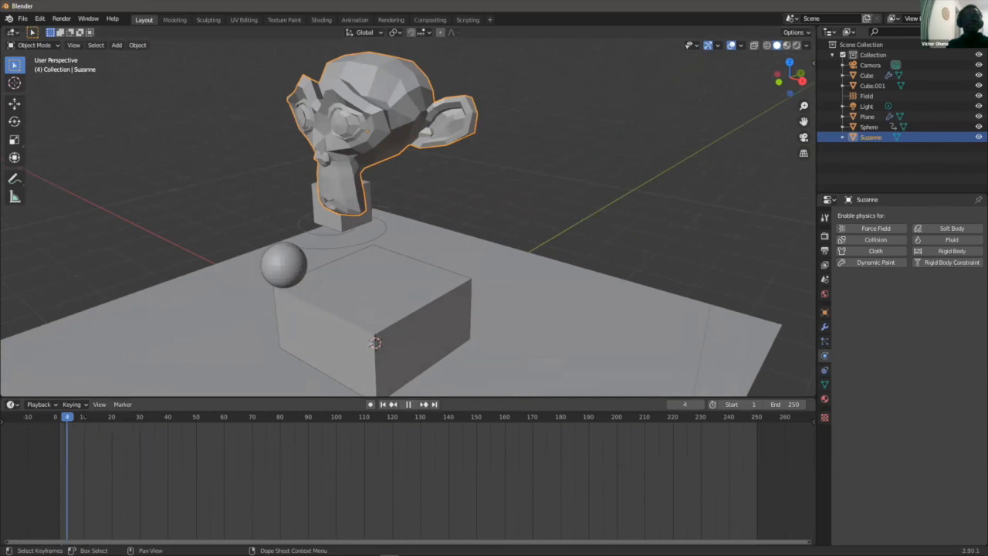
key(space)
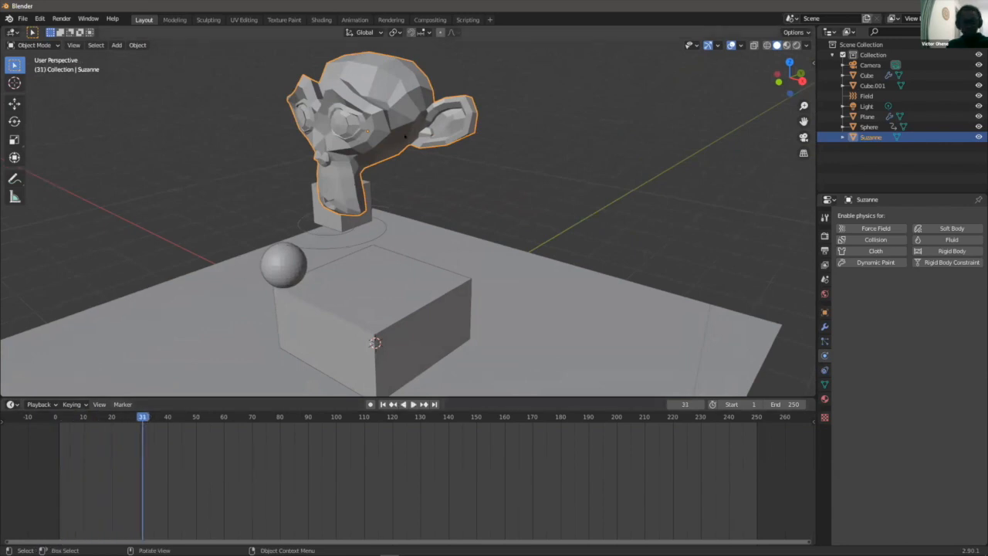
- Tilt the monkey head and insert a Location, Rotation & Scale keyframe for it at frame 31
key(r)
click(398, 168)
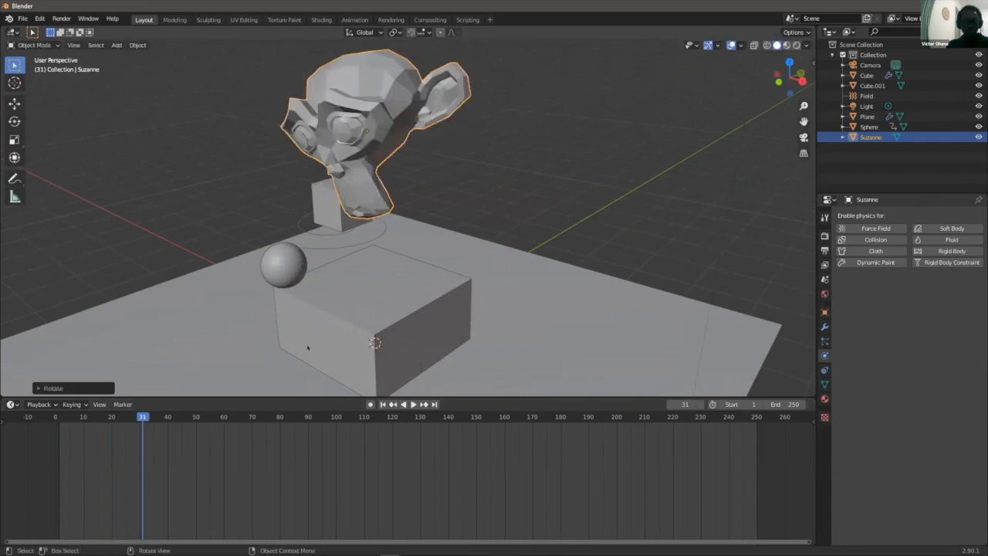
key(i)
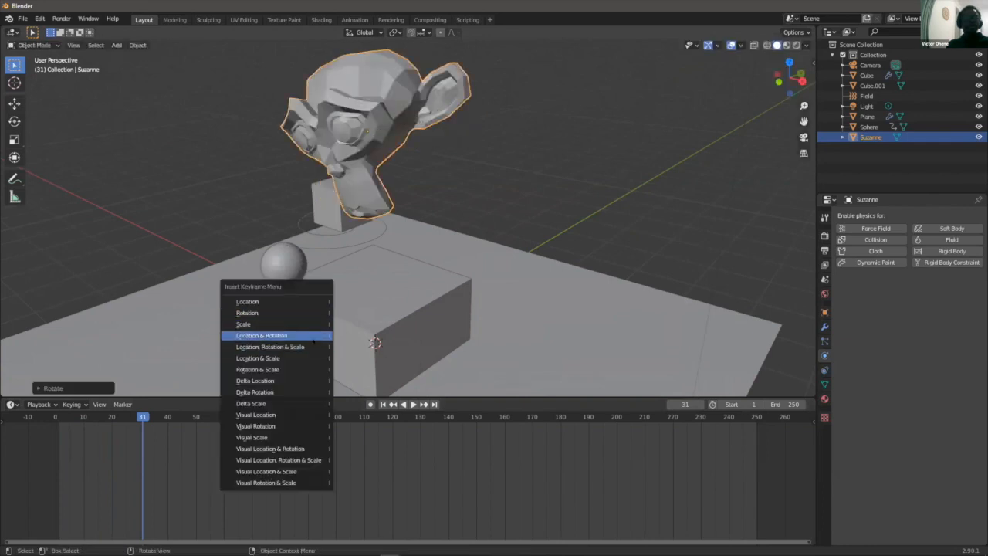
click(305, 347)
- Rotate the monkey head back the other way at frame 67 and insert a Location, Rotation & Scale keyframe
key(shift+ctrl+space)
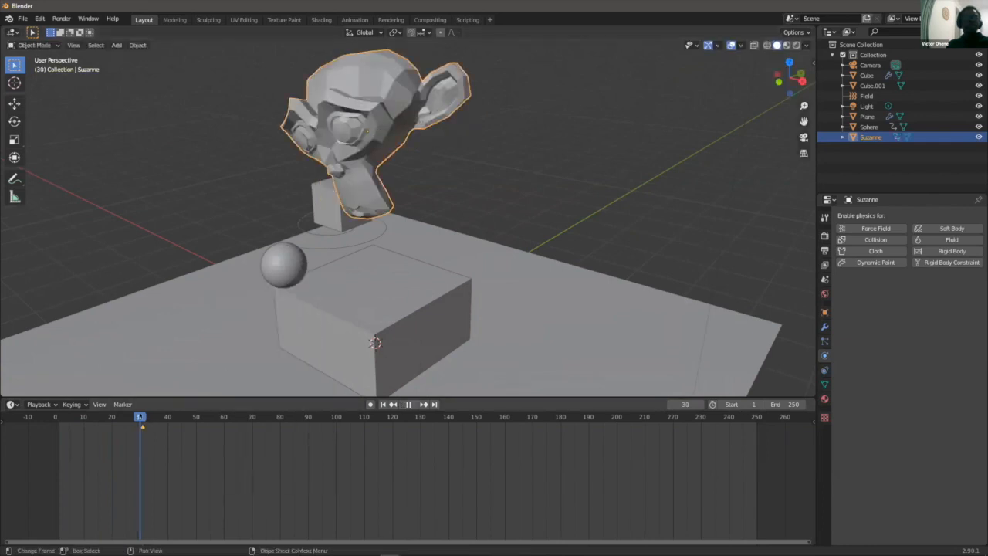
key(space)
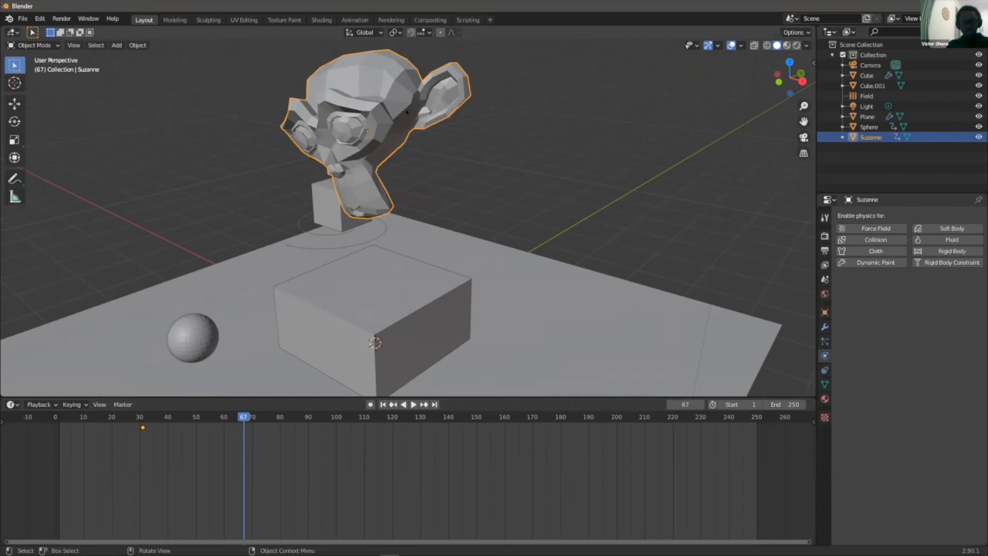
key(r)
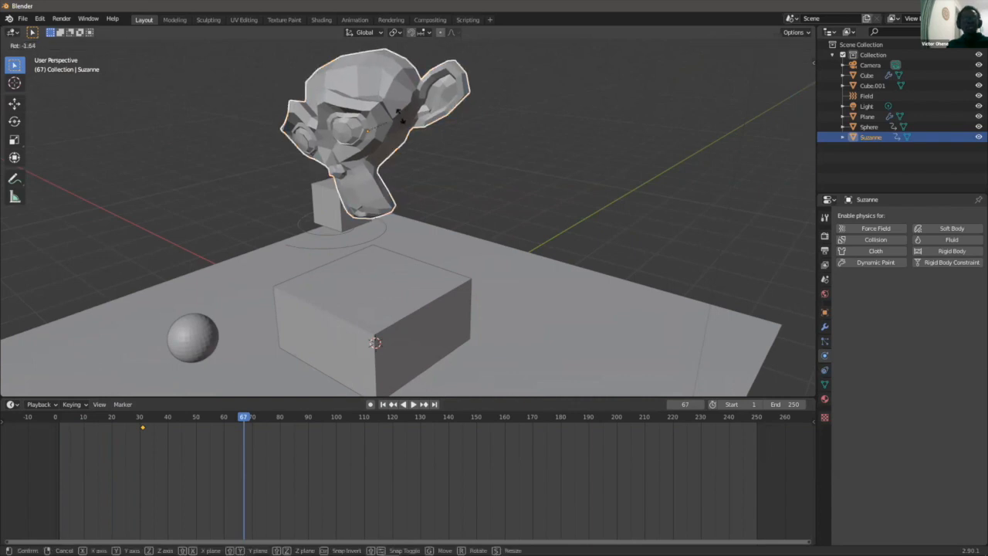
click(397, 135)
key(i)
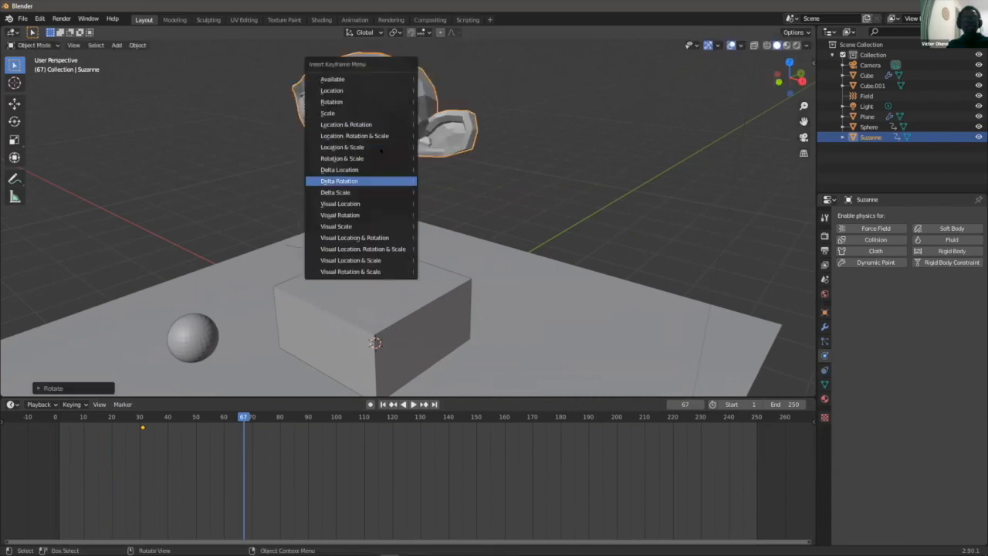
click(386, 136)
- Play the animation from frame 0 to review the monkey's rotation, stopping at frame 75 and viewing the scene from another angle
drag(236, 422, 54, 421)
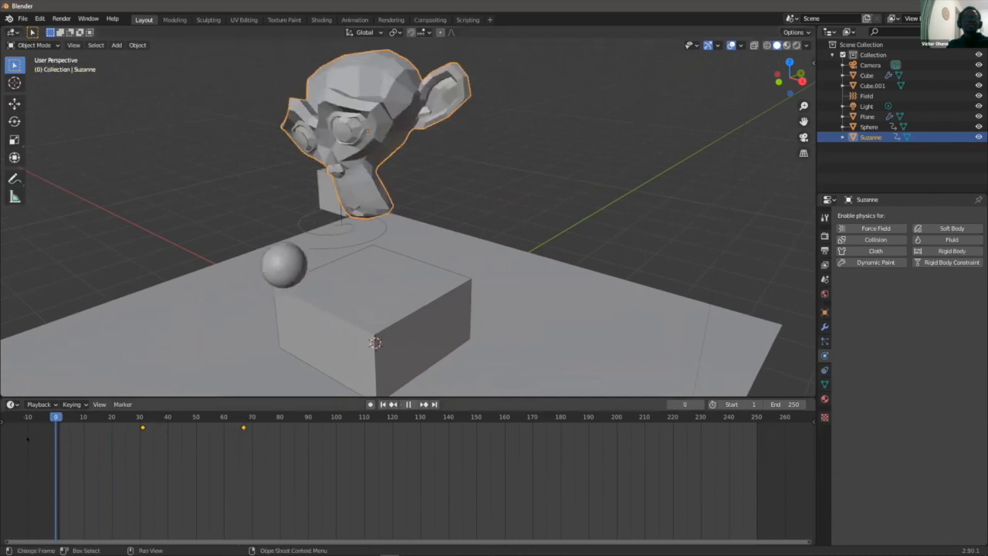
click(414, 404)
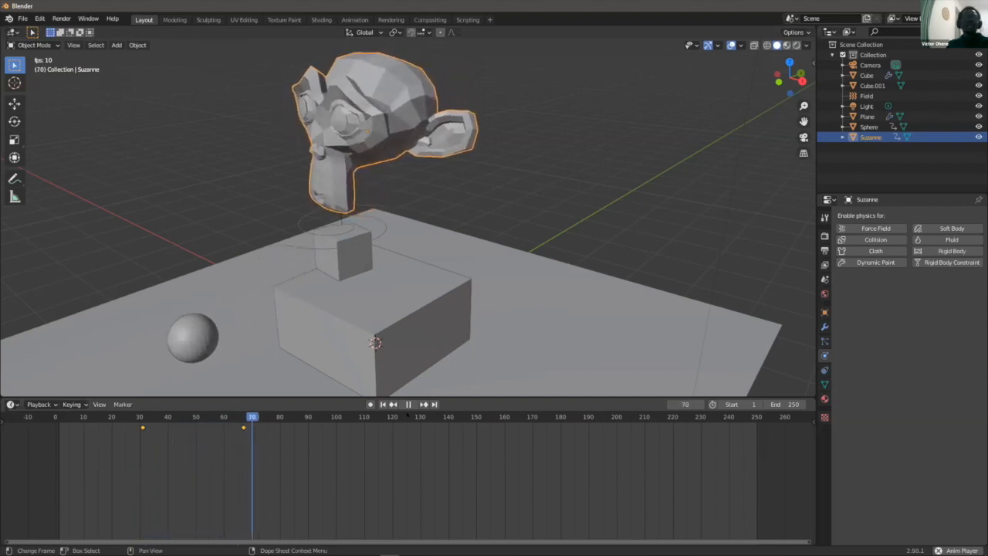
click(409, 403)
scroll(395, 309, down, 1)
scroll(395, 309, down, 4)
middle_drag(395, 308, 395, 270)
scroll(467, 232, up, 5)
middle_drag(661, 424, 650, 425)
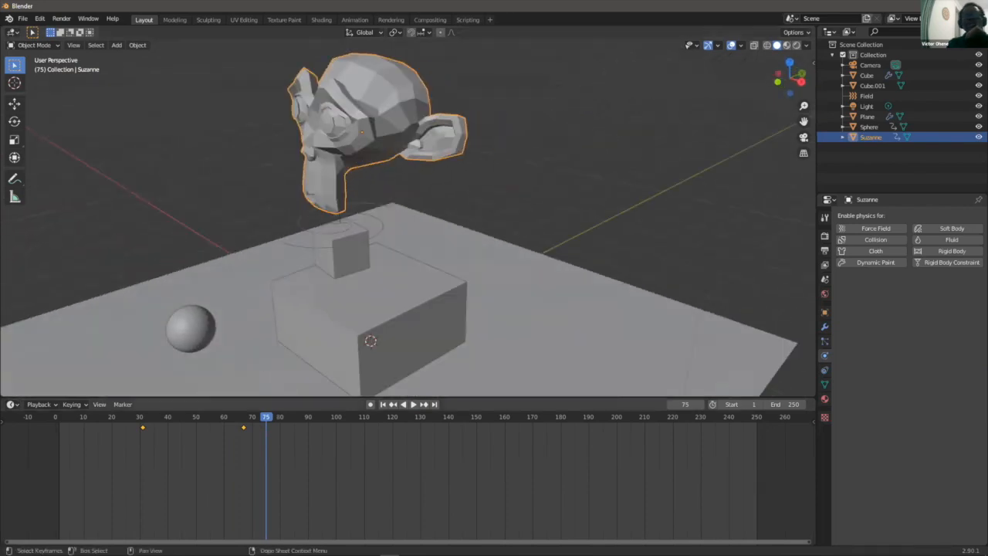
- Return the playhead to frame 0 and examine the scene with the monkey head from several angles
drag(264, 417, 56, 418)
scroll(432, 258, down, 3)
middle_drag(444, 255, 486, 223)
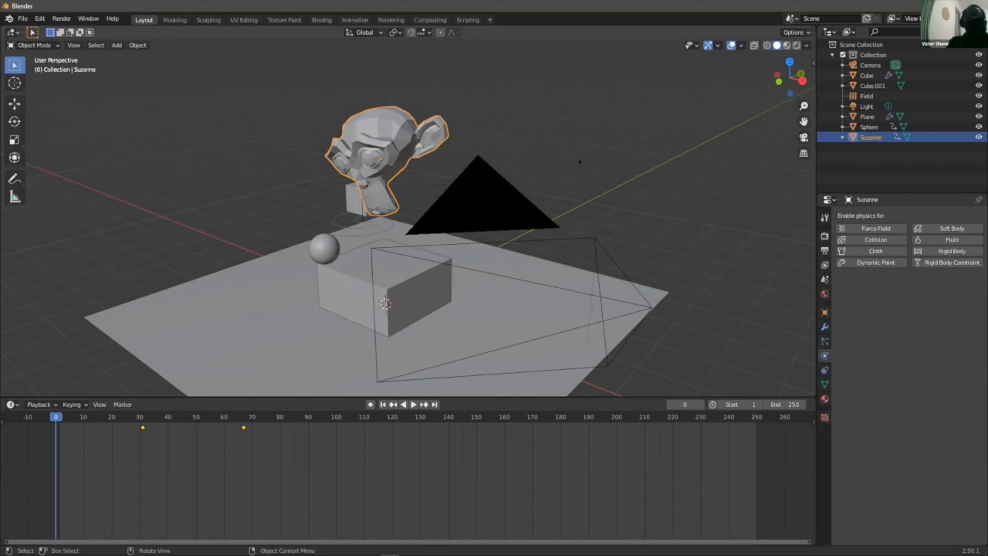
scroll(561, 143, down, 5)
scroll(509, 114, up, 5)
middle_drag(344, 207, 387, 193)
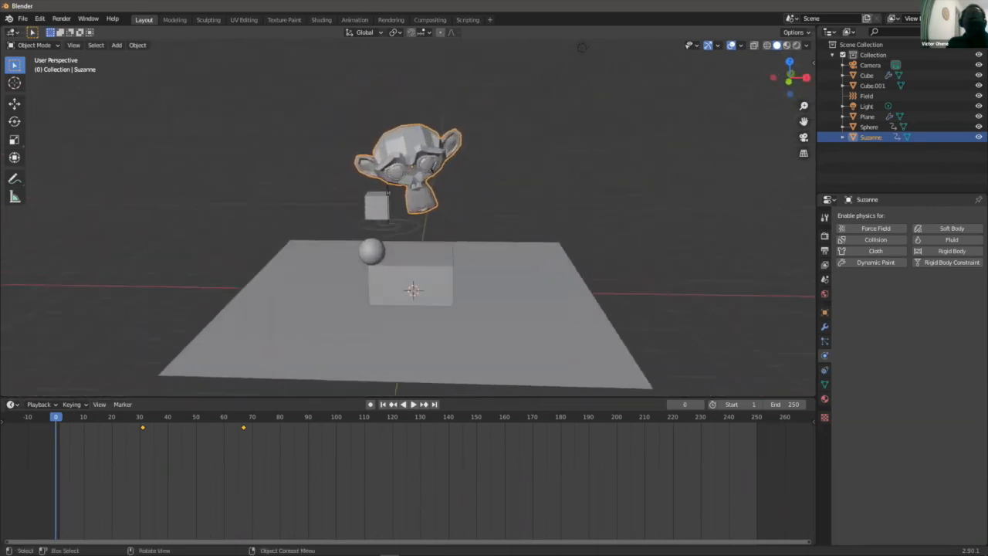
scroll(387, 191, up, 2)
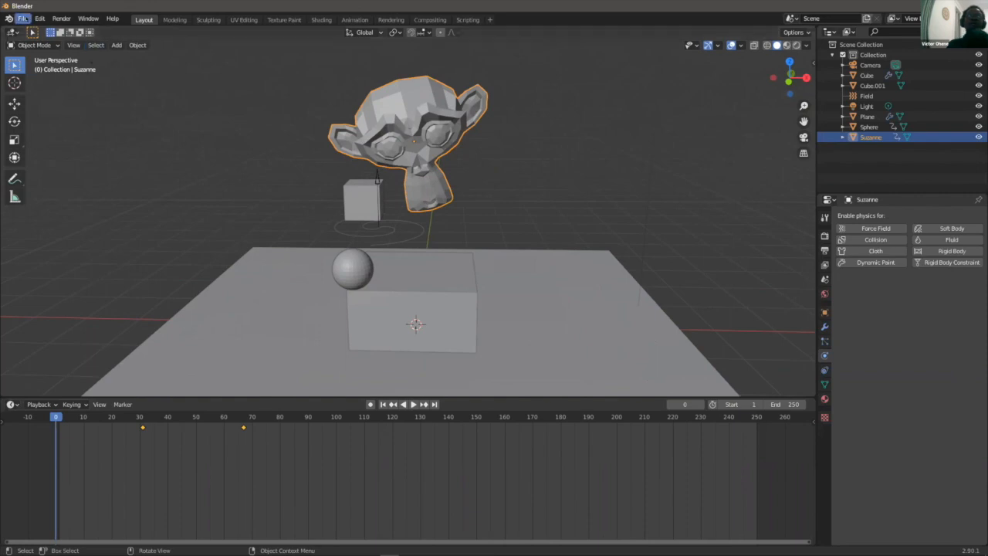
mouse_move(378, 231)
middle_down()
mouse_move(331, 243)
mouse_move(424, 236)
mouse_move(395, 241)
middle_up()
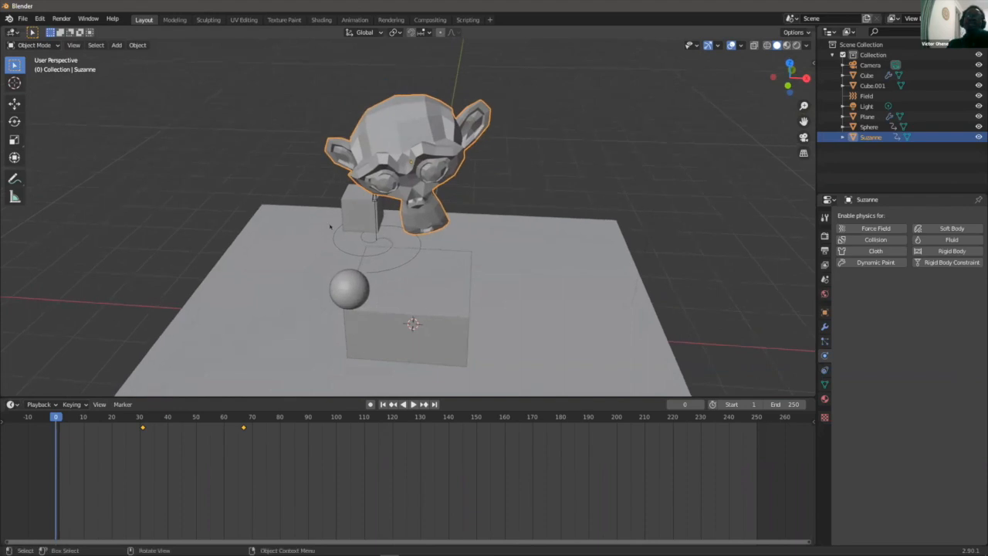
- Look through the file formats that can be imported, such as FBX, without importing anything
click(24, 18)
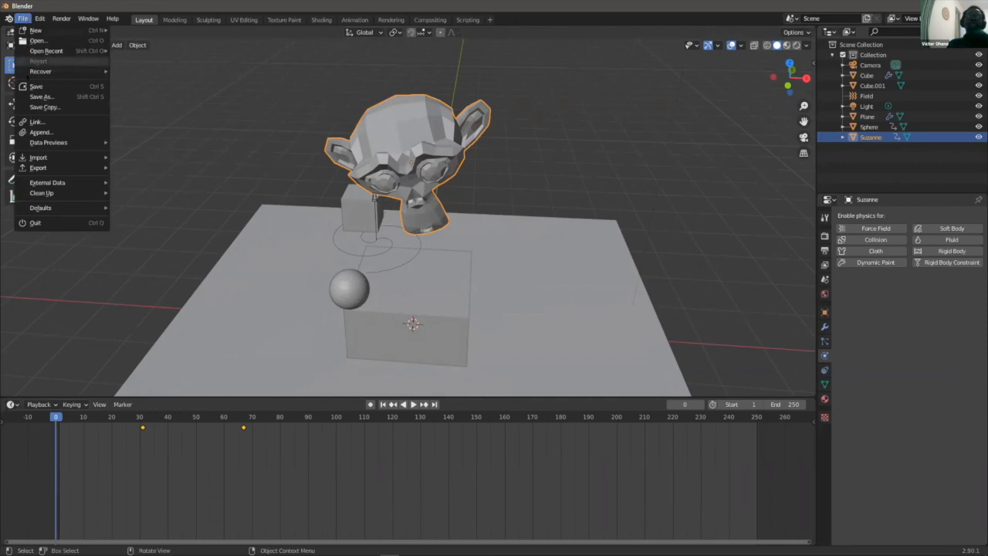
mouse_move(34, 159)
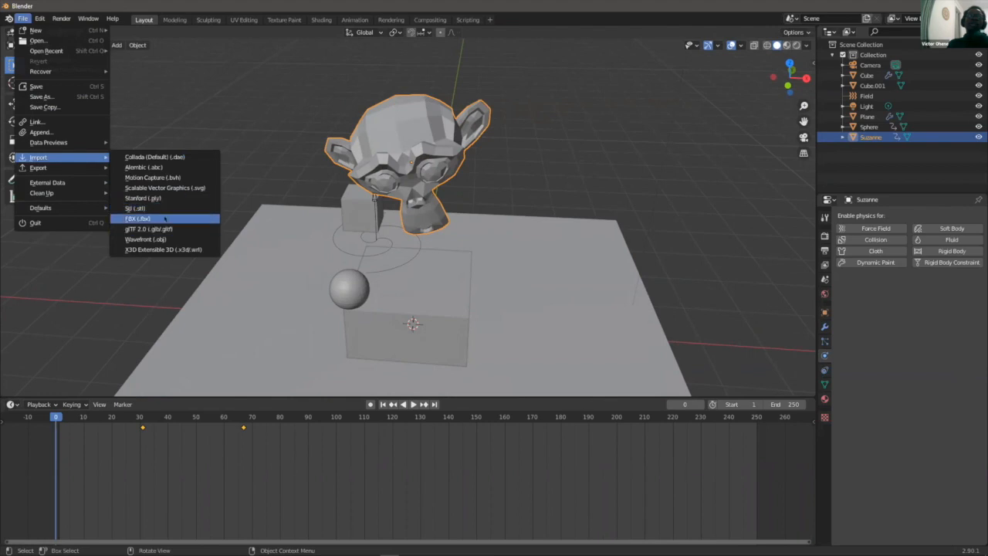
middle_drag(565, 166, 467, 187)
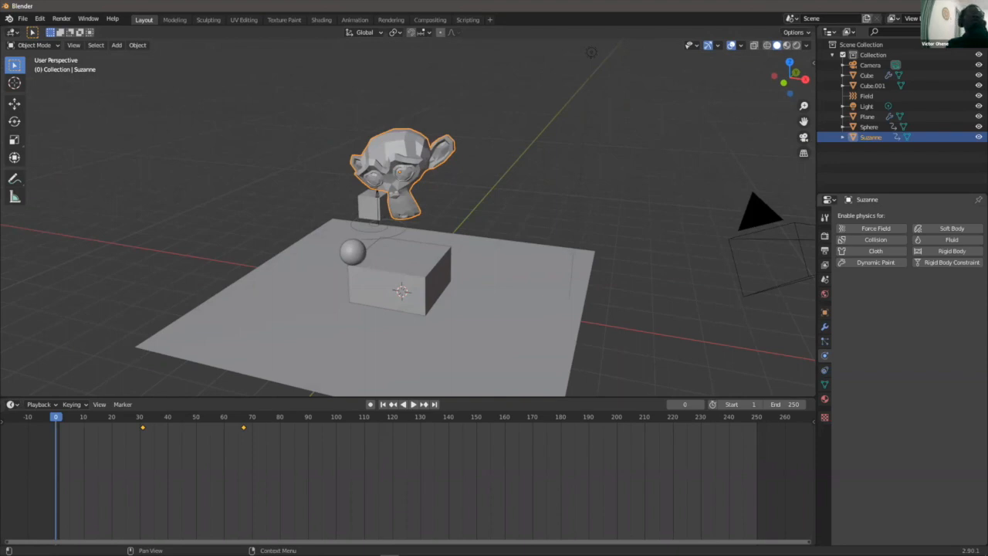
- Open the recent file Brownie.blend without saving the changes to the current untitled scene
click(22, 18)
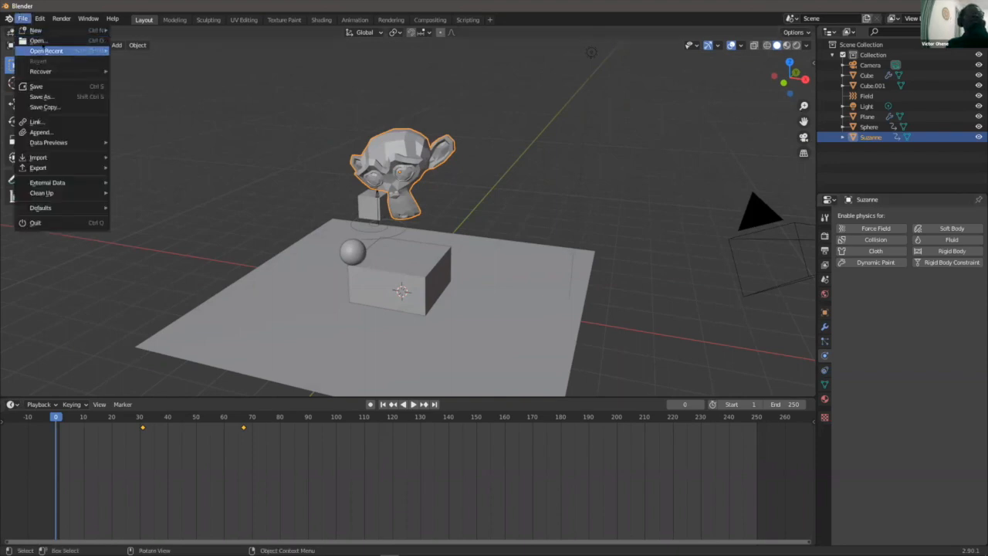
mouse_move(46, 50)
click(158, 51)
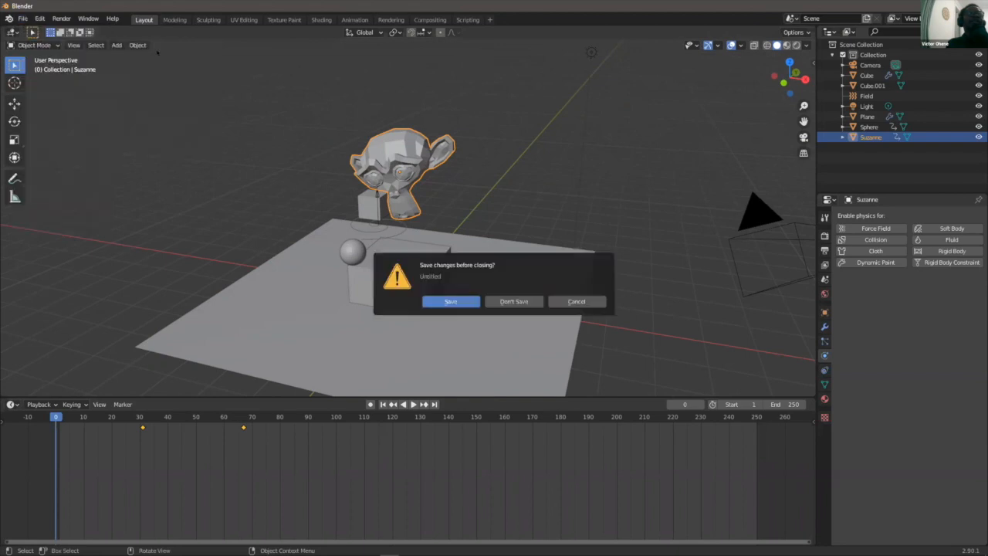
click(512, 301)
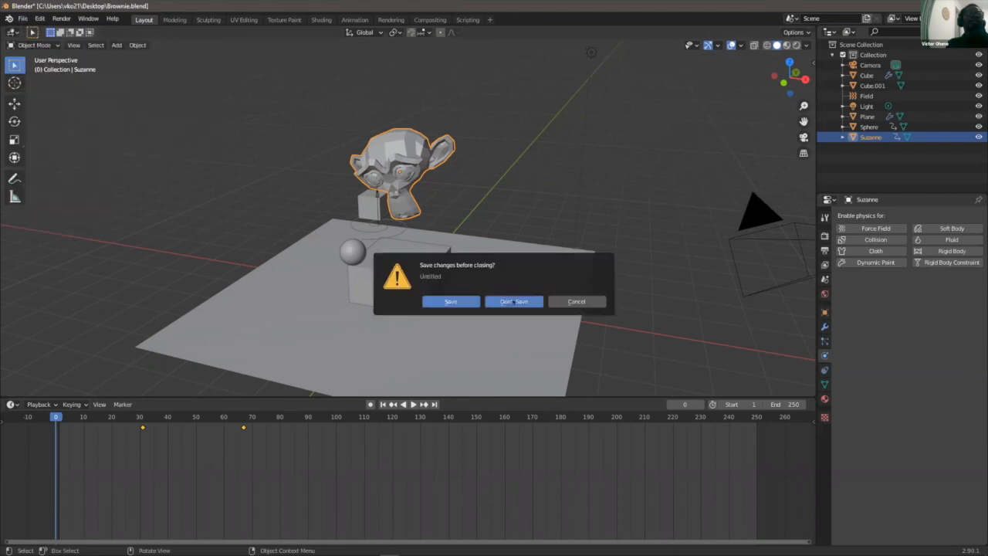
- Delete the sphere above the brownie and the hidden Plane.001 object from the scene
scroll(495, 293, down, 5)
scroll(465, 232, up, 1)
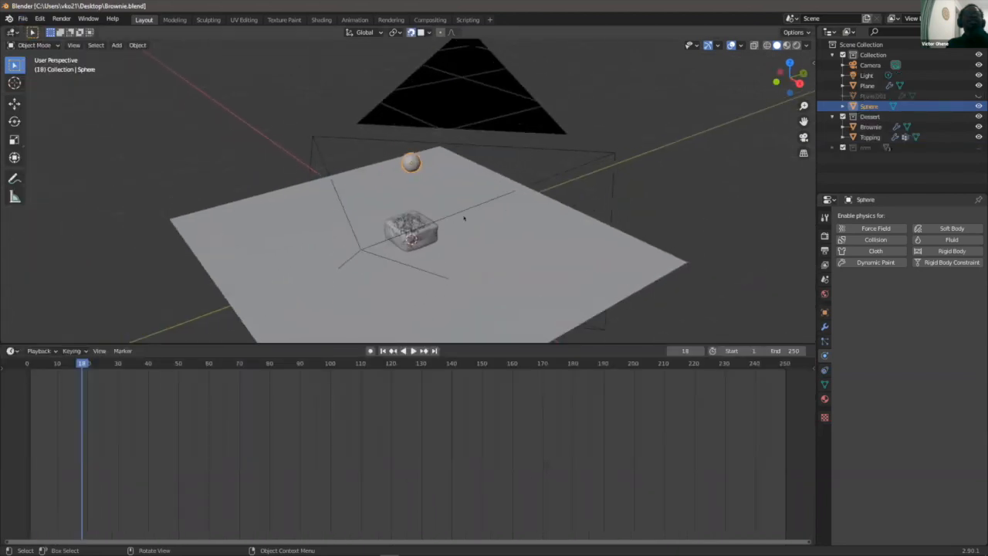
middle_drag(503, 226, 540, 187)
scroll(525, 174, up, 2)
drag(510, 149, 406, 101)
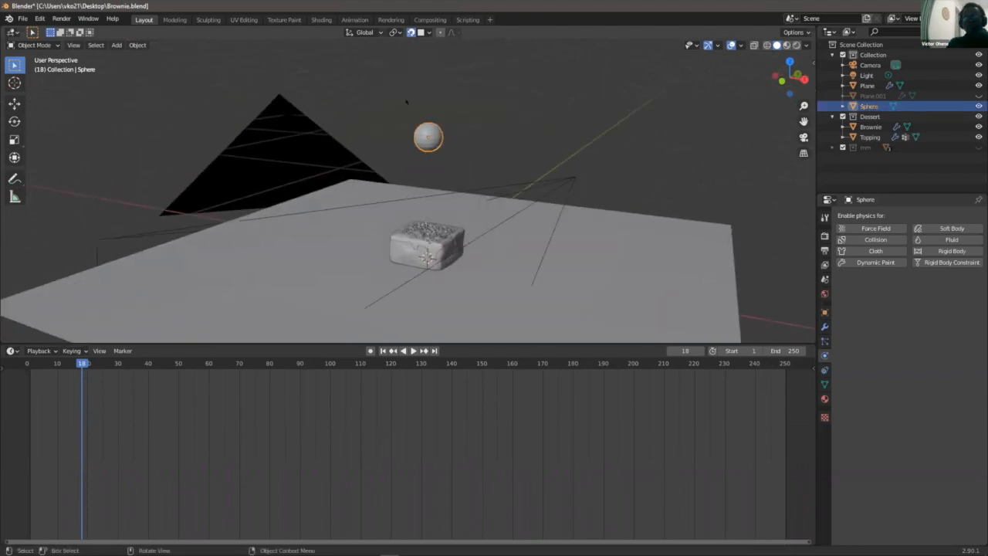
key(Delete)
scroll(495, 144, up, 2)
middle_drag(495, 145, 514, 179)
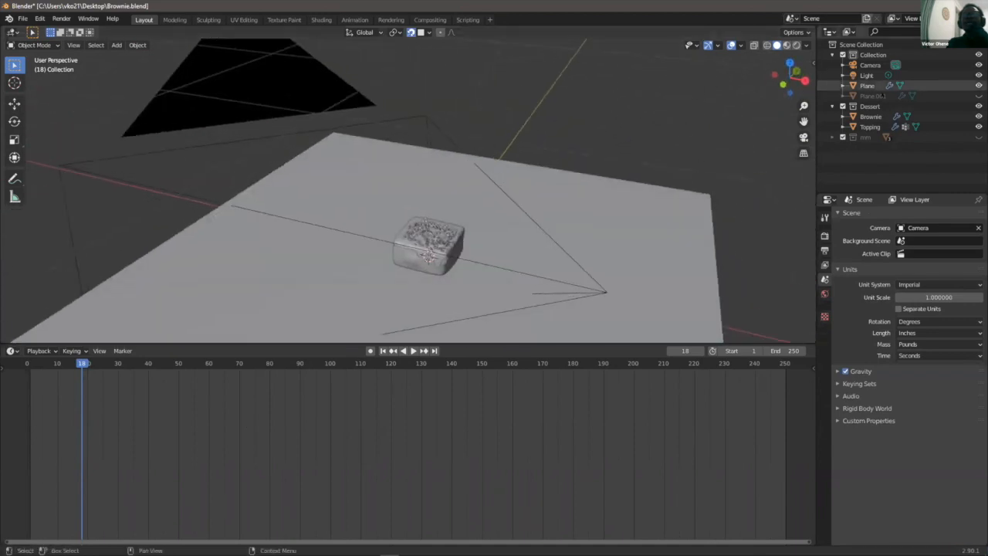
click(880, 96)
key(Delete)
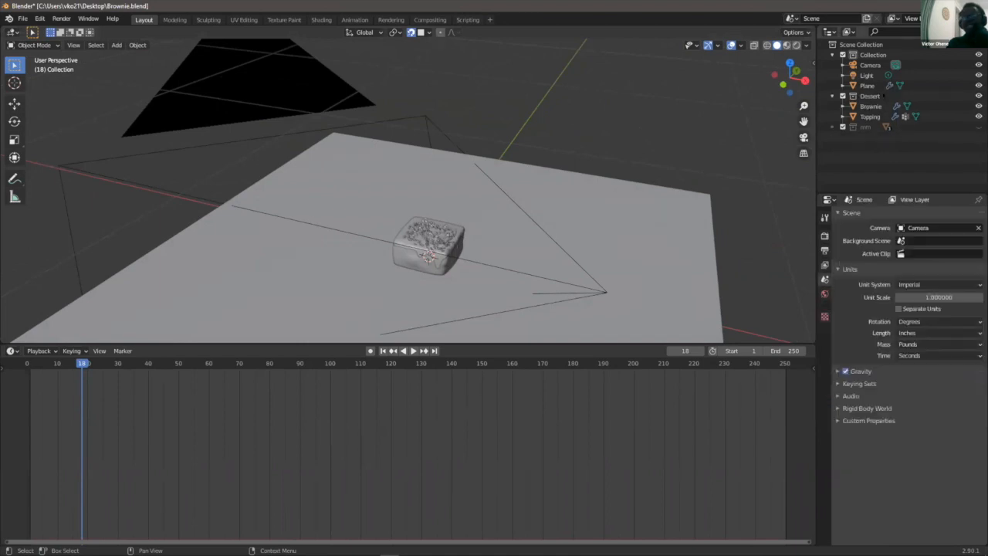
- Look through the scene camera and frame the brownie shot in the viewport
scroll(395, 248, down, 2)
scroll(413, 233, up, 2)
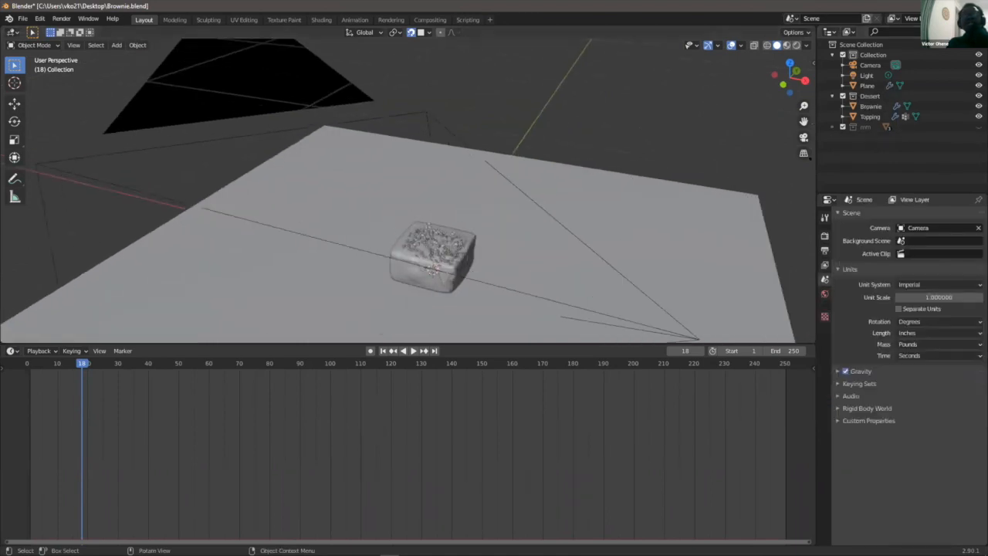
key(KP_0)
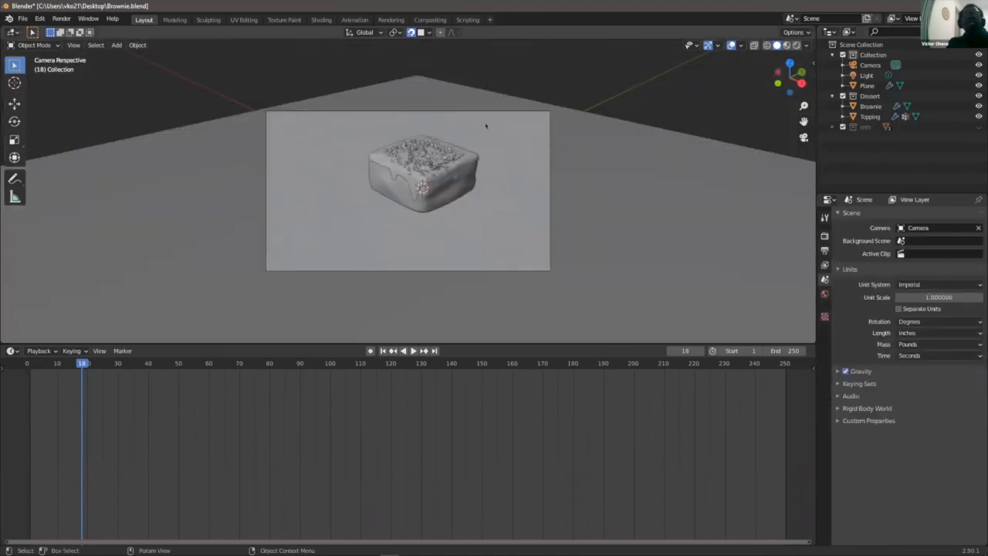
scroll(486, 126, up, 2)
shift+middle_drag(486, 126, 437, 168)
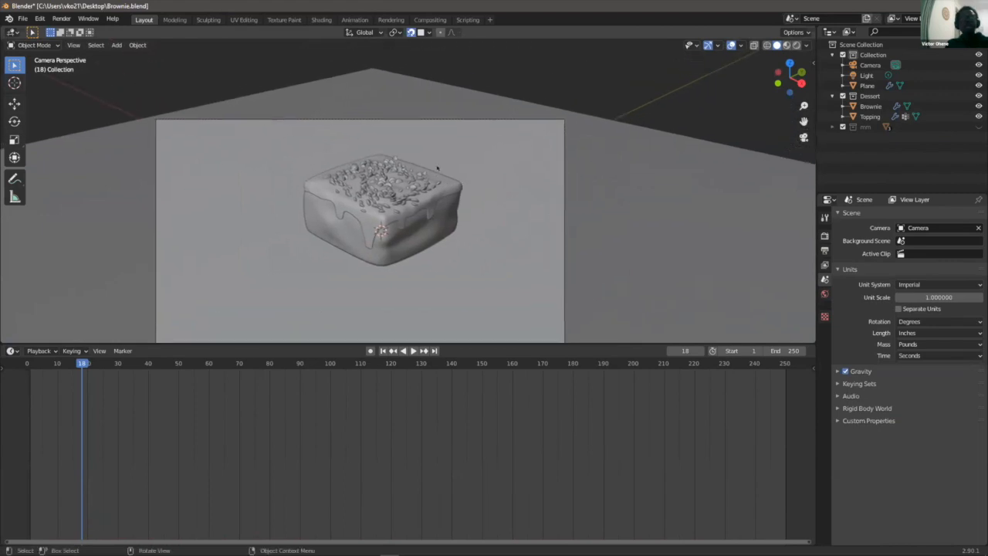
scroll(436, 168, down, 1)
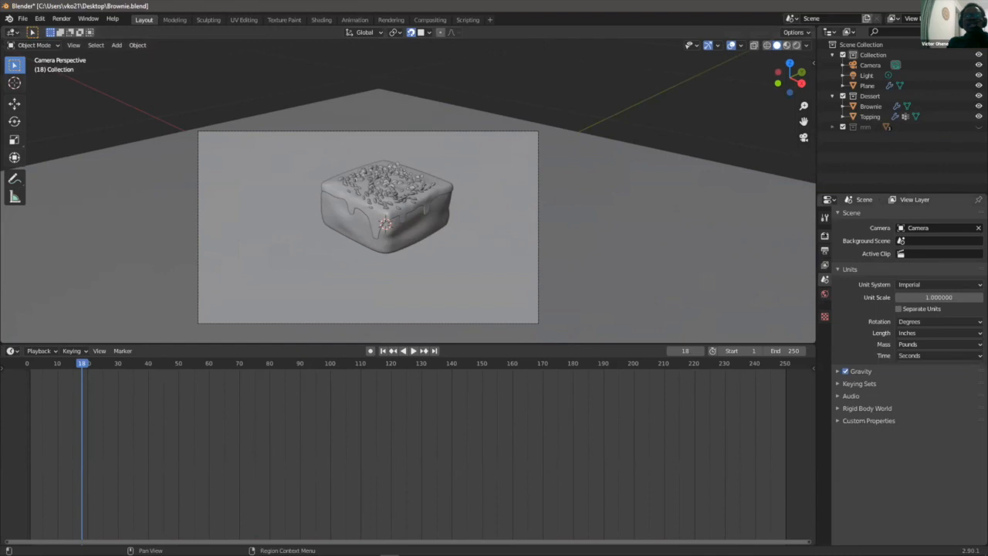
- Show the render engine settings and switch the viewport to Rendered shading to preview the brownie
click(824, 236)
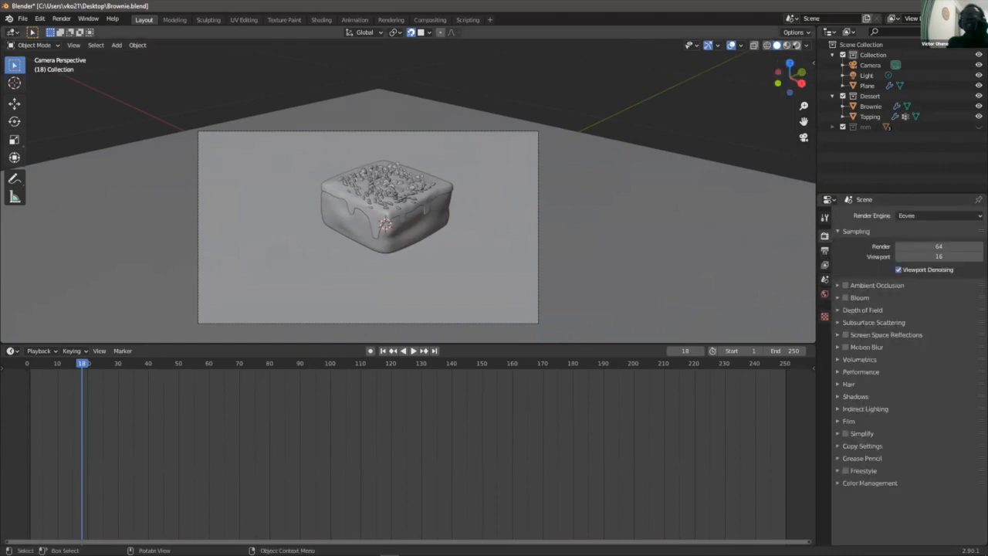
click(796, 46)
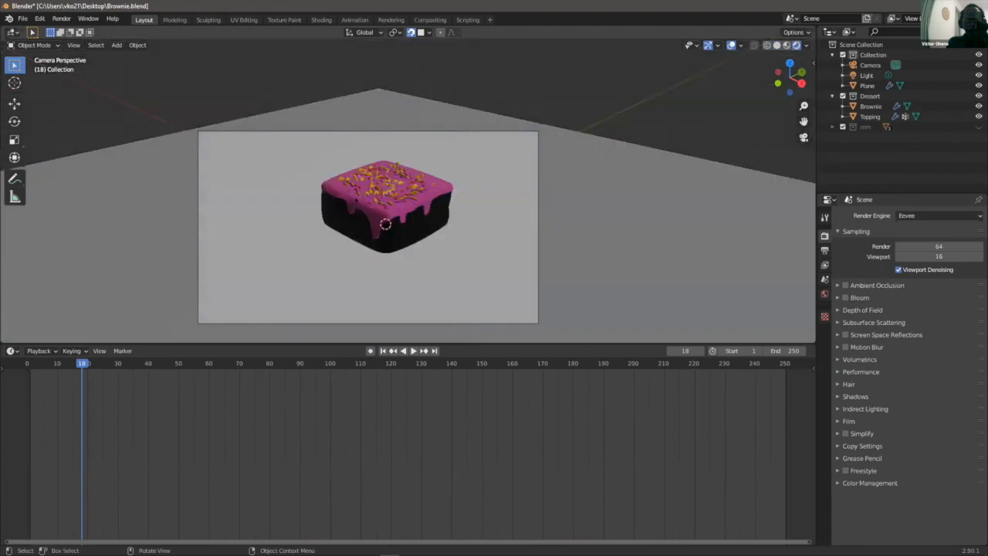
scroll(385, 223, up, 3)
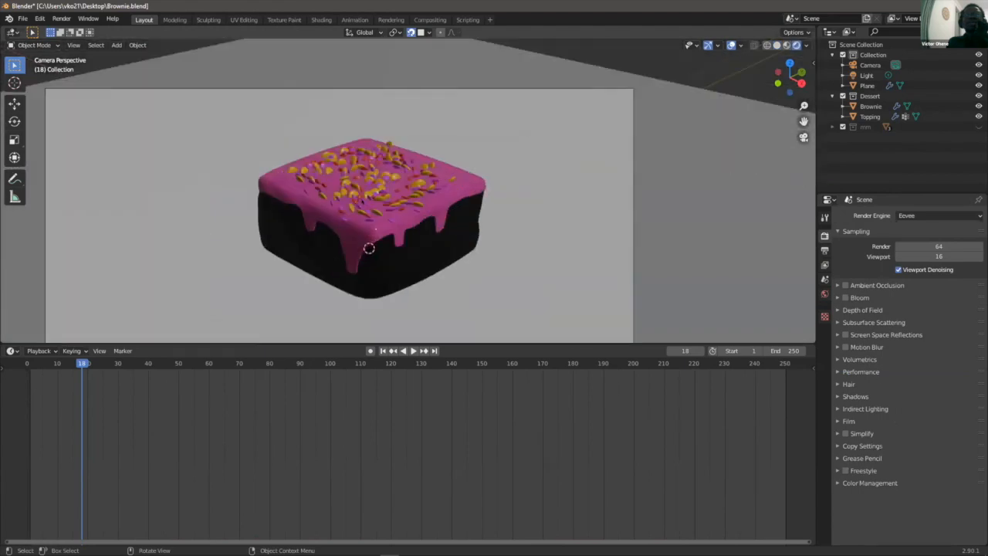
scroll(371, 243, down, 2)
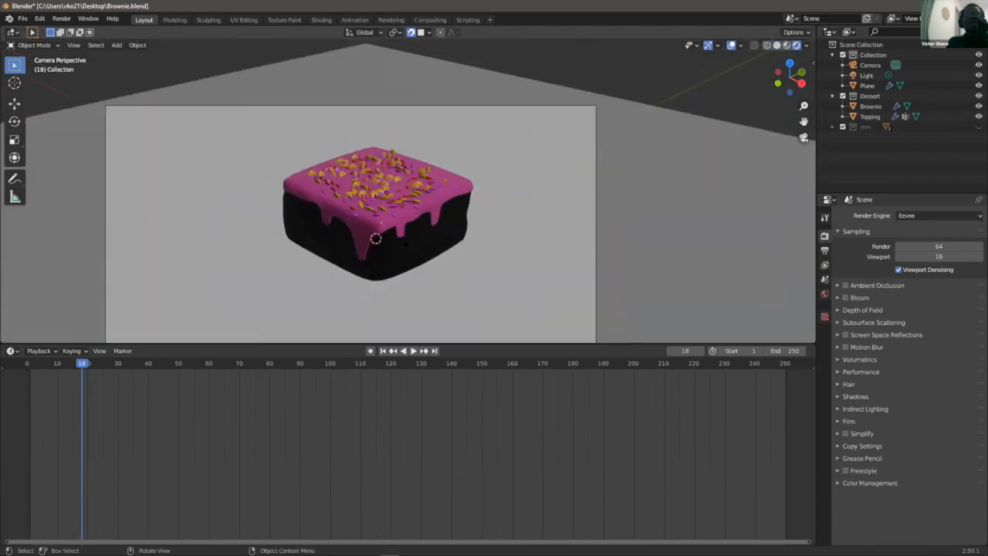
- Load Perfect Brownie Texture.png from the Blender Workshop's Blend Files folder as the Base Color image of the brownie's material
click(375, 239)
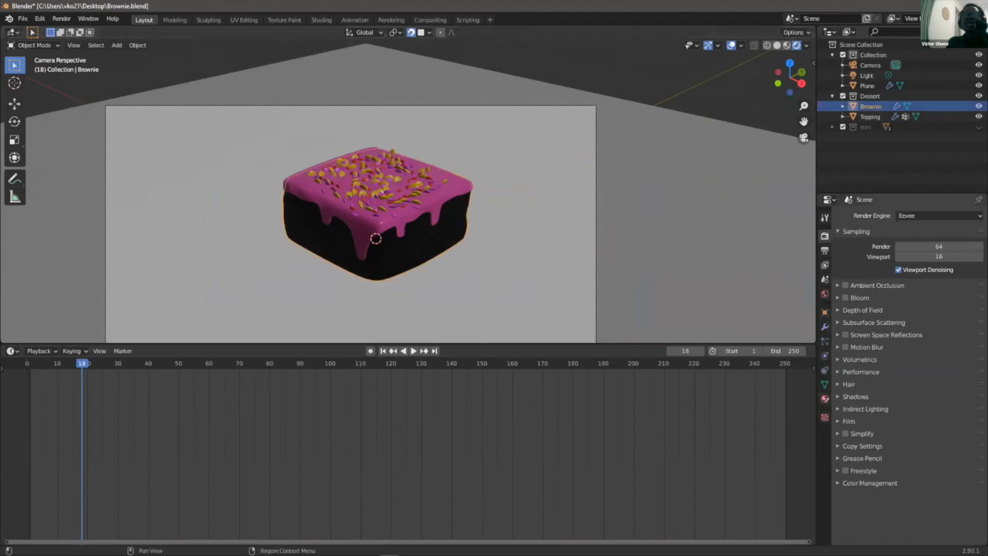
click(824, 398)
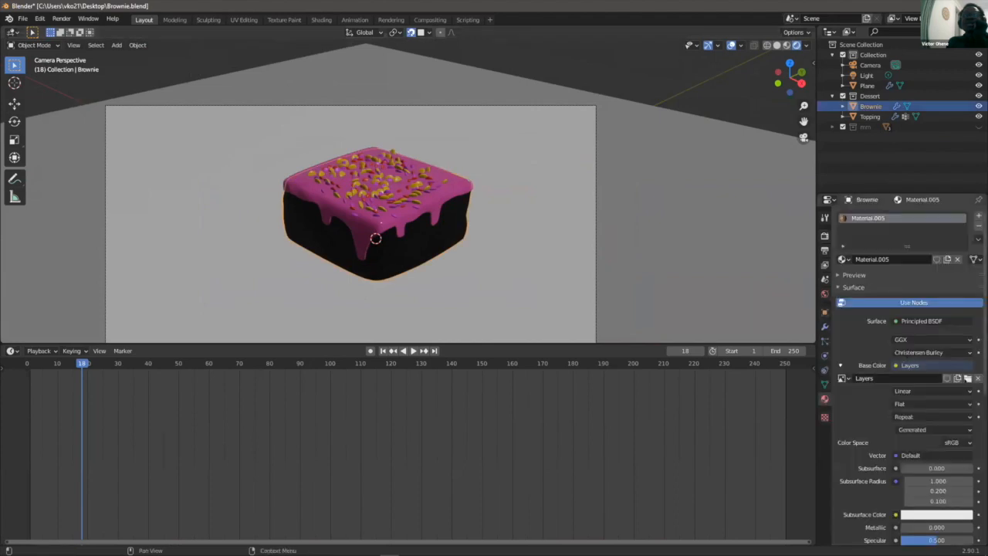
click(967, 378)
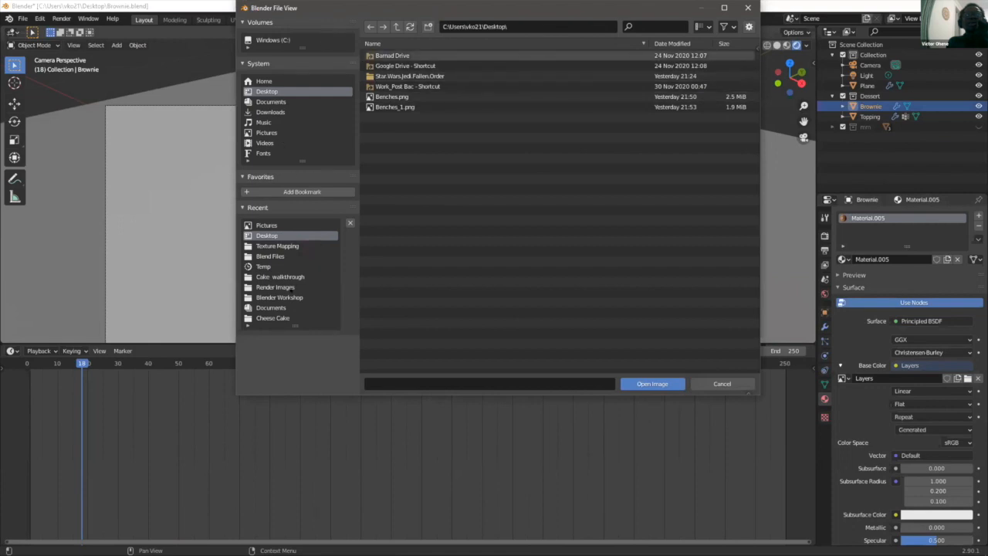
click(279, 297)
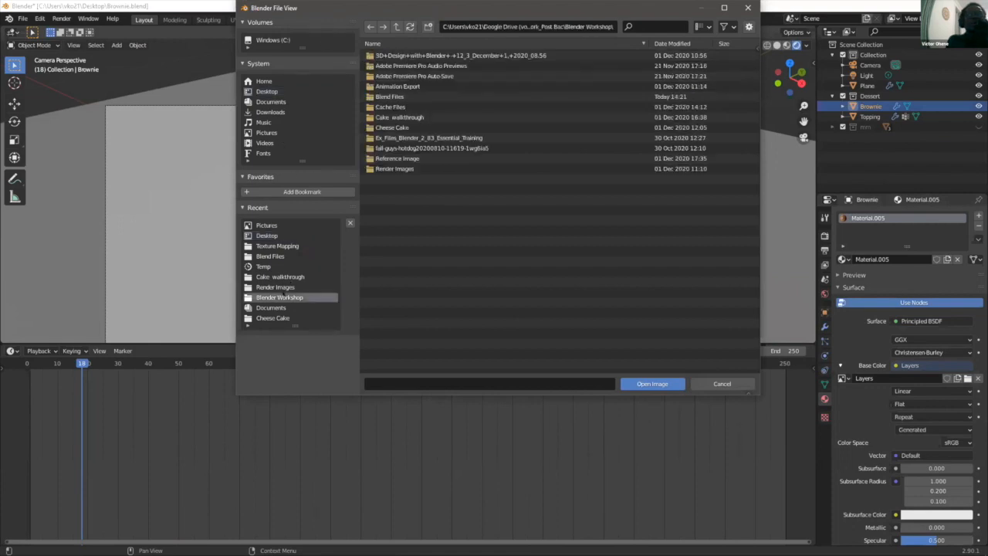
double_click(390, 96)
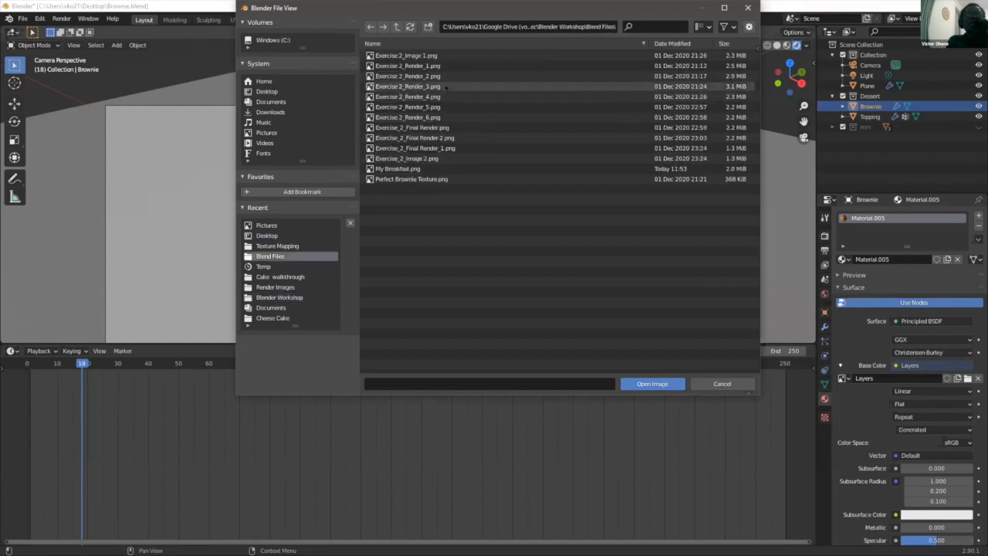
click(430, 179)
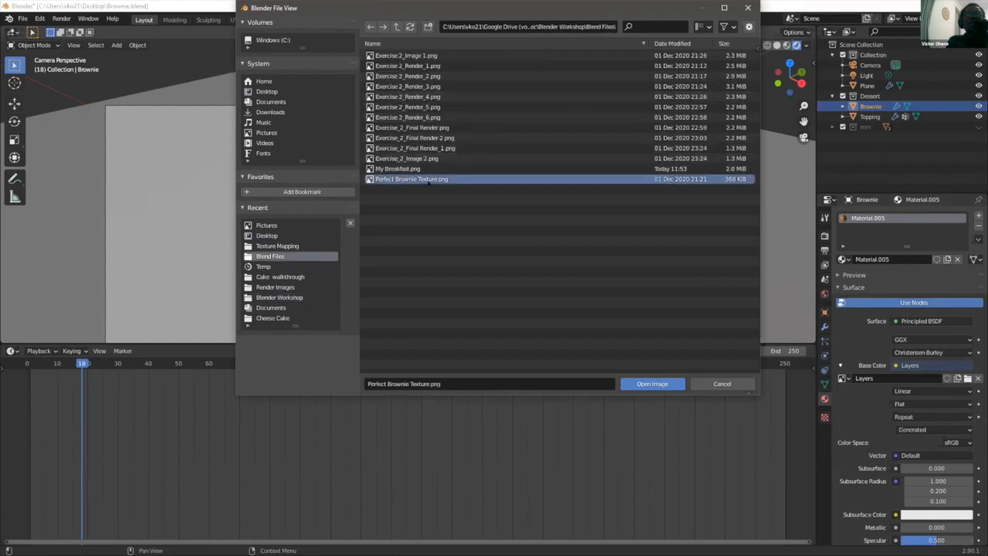
click(652, 384)
scroll(375, 239, up, 1)
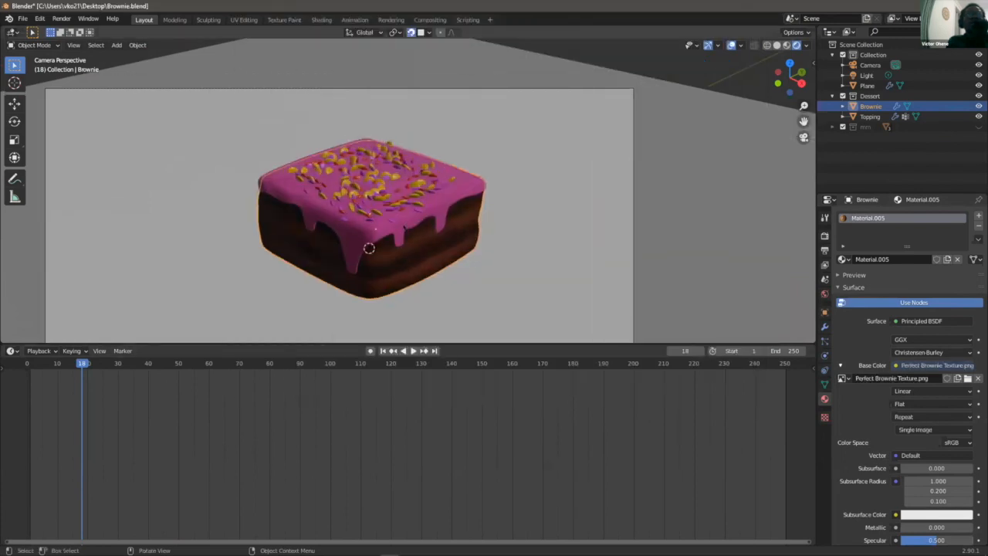
scroll(368, 247, up, 2)
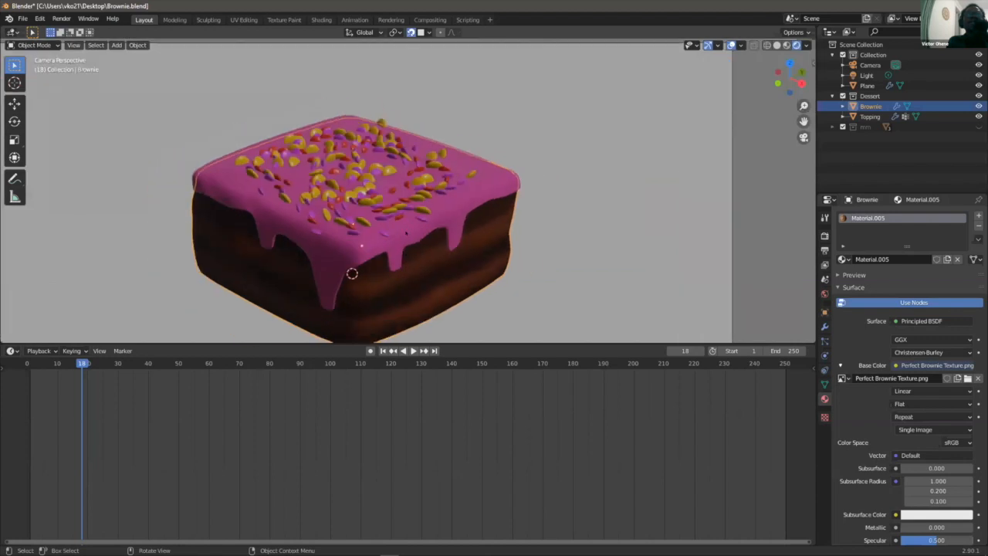
scroll(368, 247, down, 4)
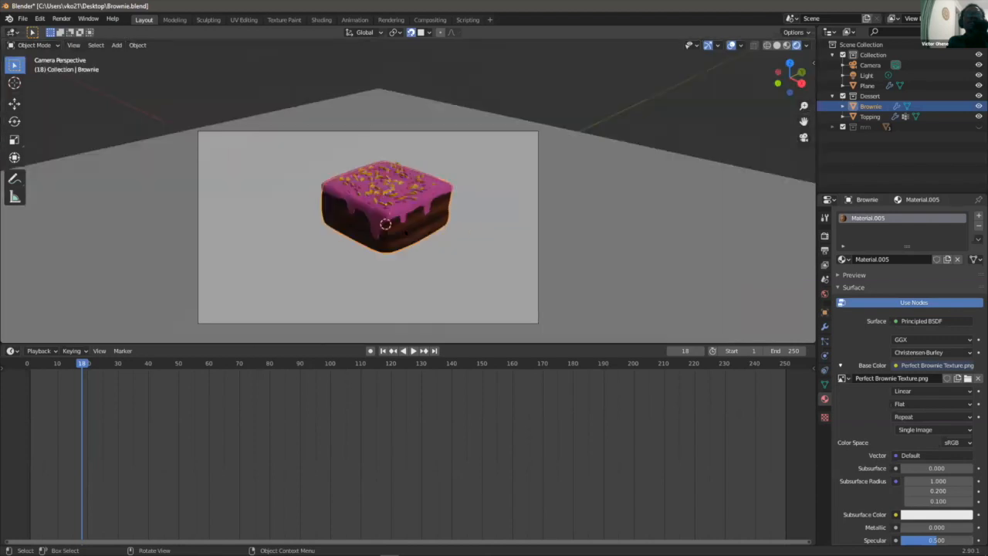
scroll(384, 227, up, 1)
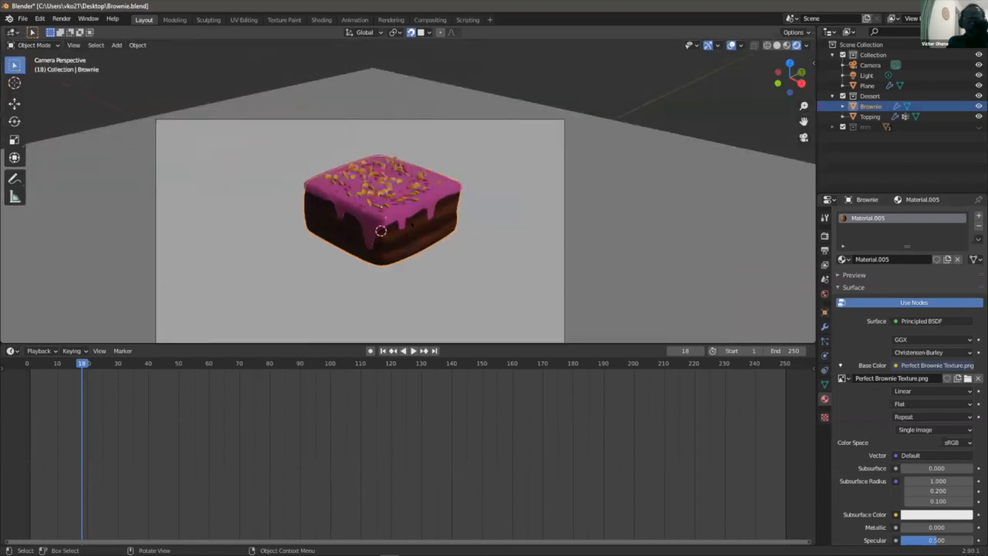
scroll(445, 158, down, 1)
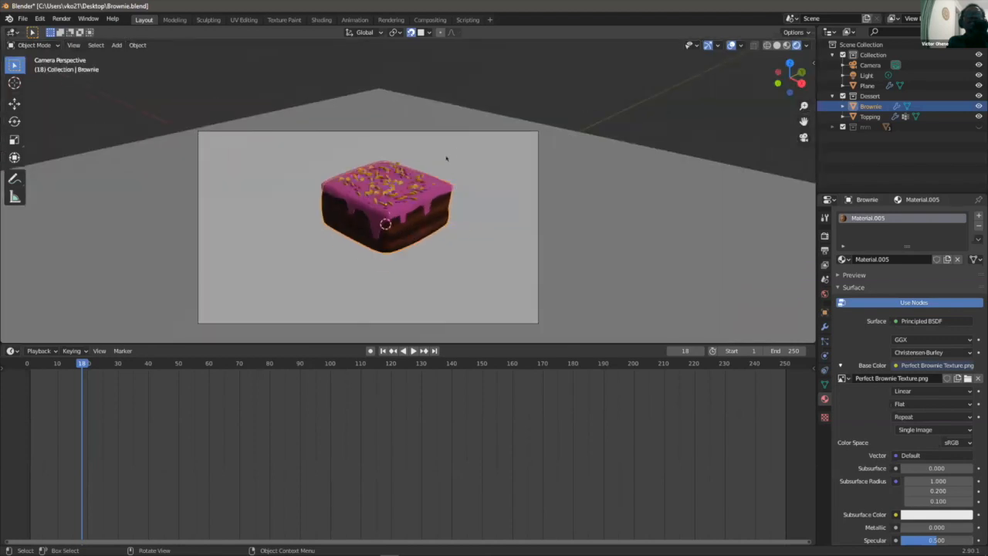
- Add a new material to the ground plane beneath the brownie
click(454, 151)
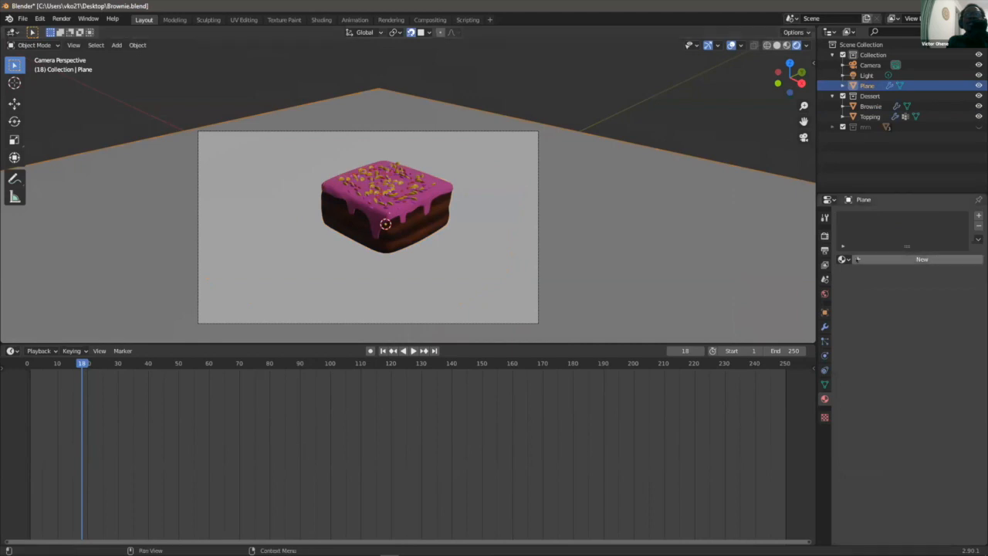
click(843, 259)
click(885, 251)
click(888, 259)
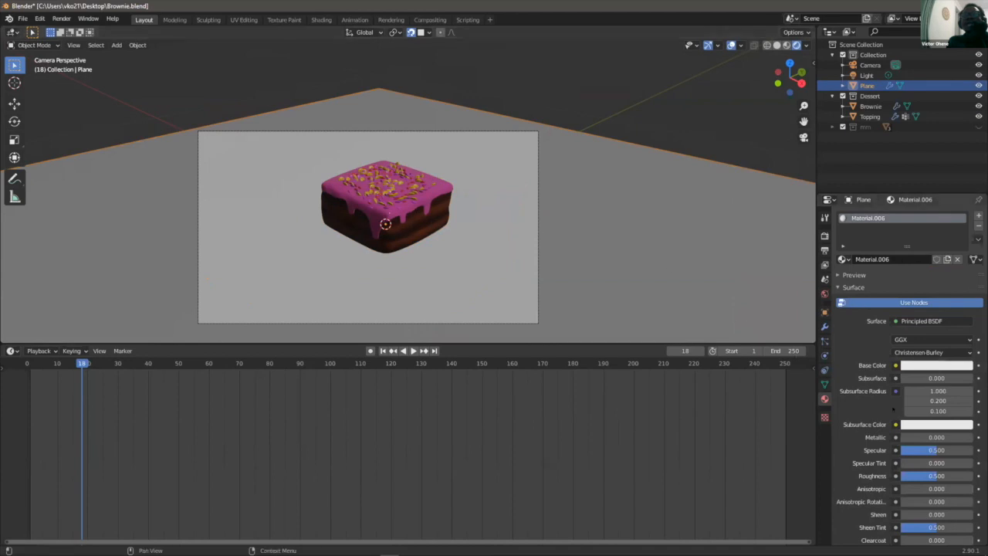
- Assign a Checker Texture to the Base Color of the ground plane's material
click(895, 365)
click(896, 365)
click(692, 401)
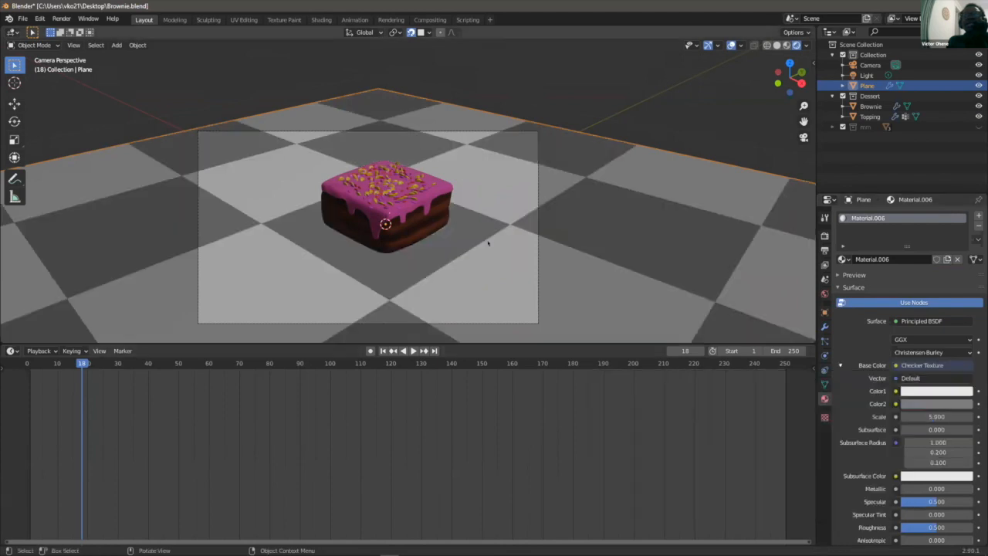
click(840, 365)
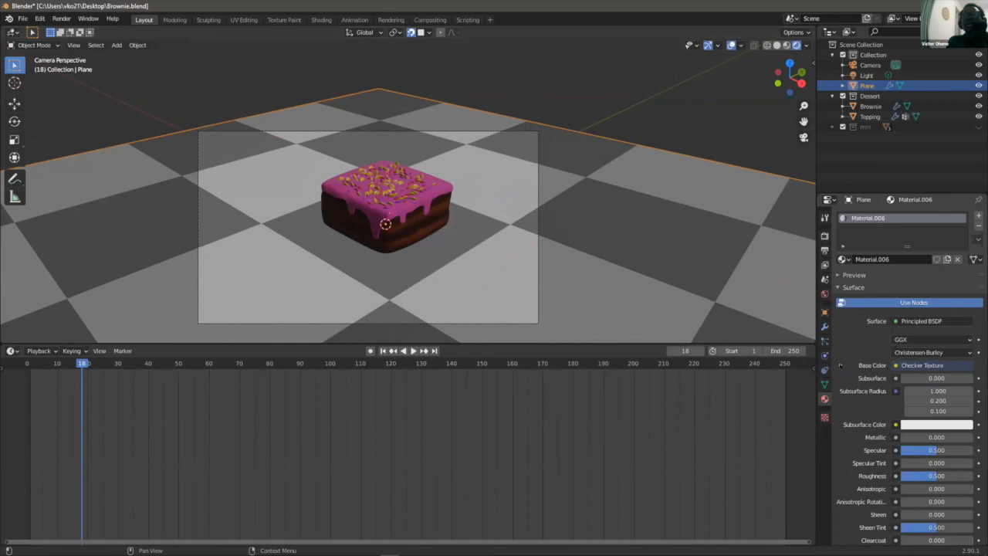
click(840, 365)
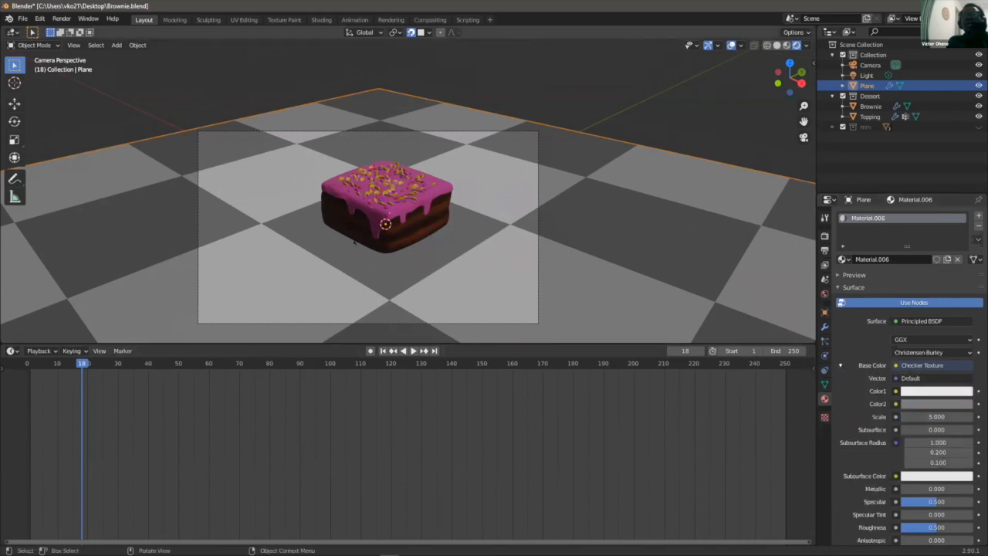
scroll(472, 179, down, 1)
scroll(472, 179, up, 3)
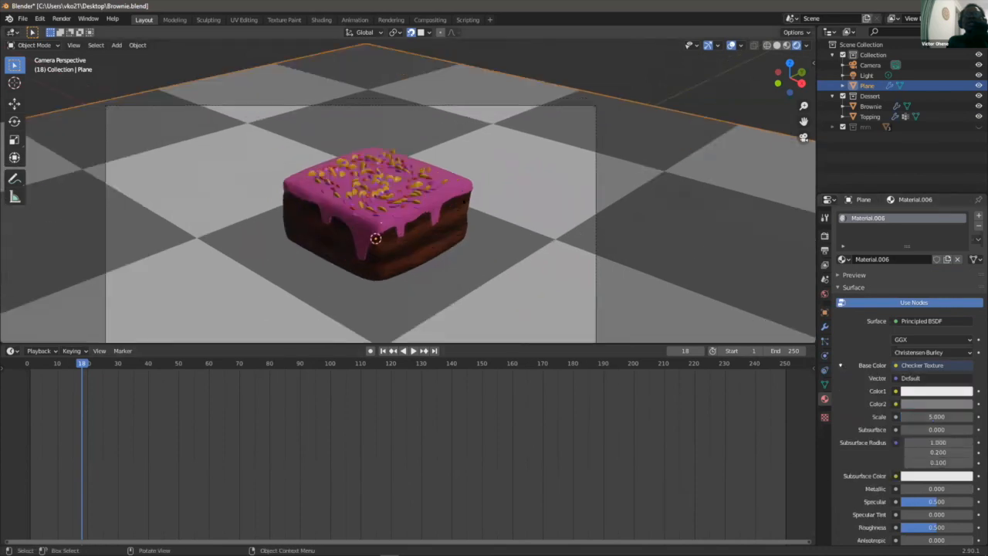
scroll(471, 179, down, 1)
- Bring up the render engine settings and compare Solid, Material Preview and Rendered shading on the brownie
click(824, 235)
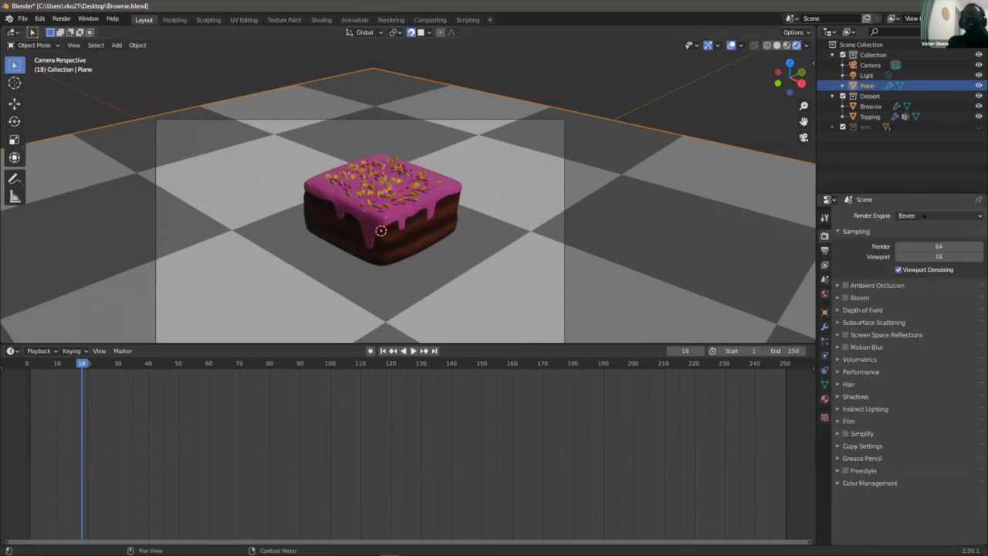
click(923, 215)
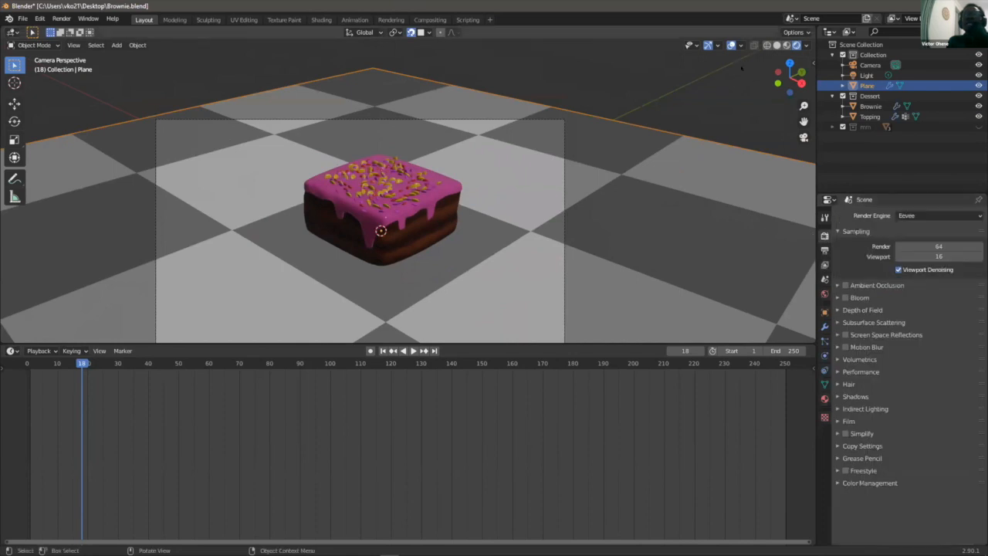
click(776, 45)
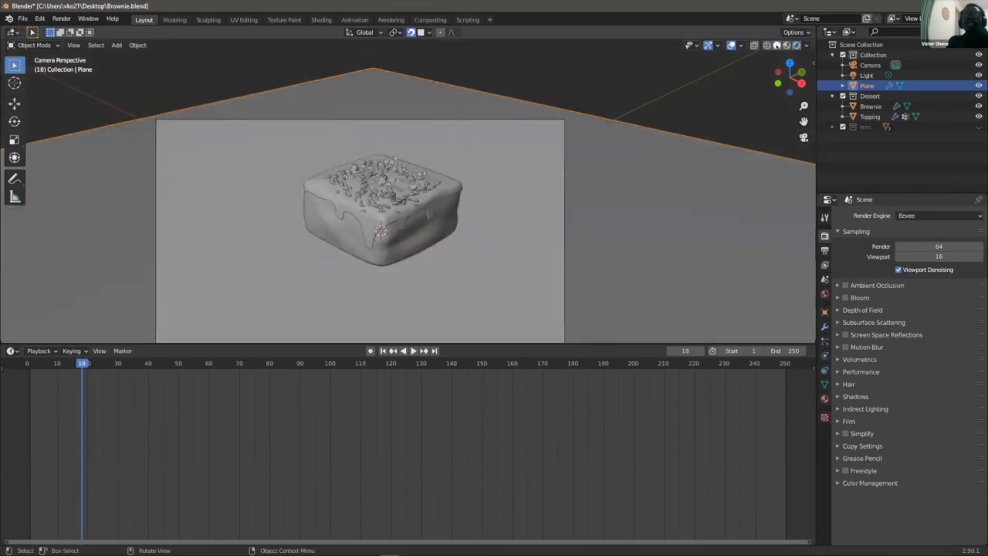
click(786, 45)
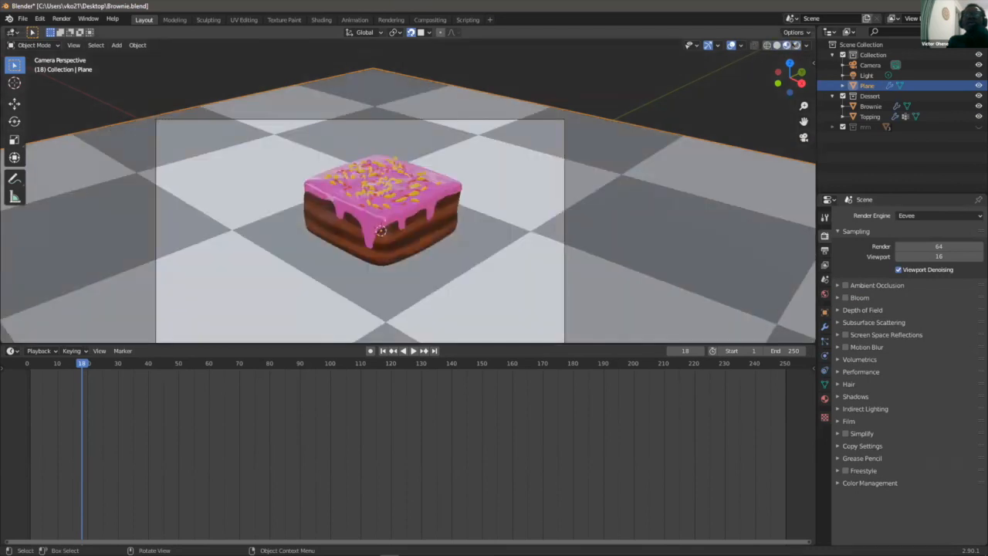
click(796, 45)
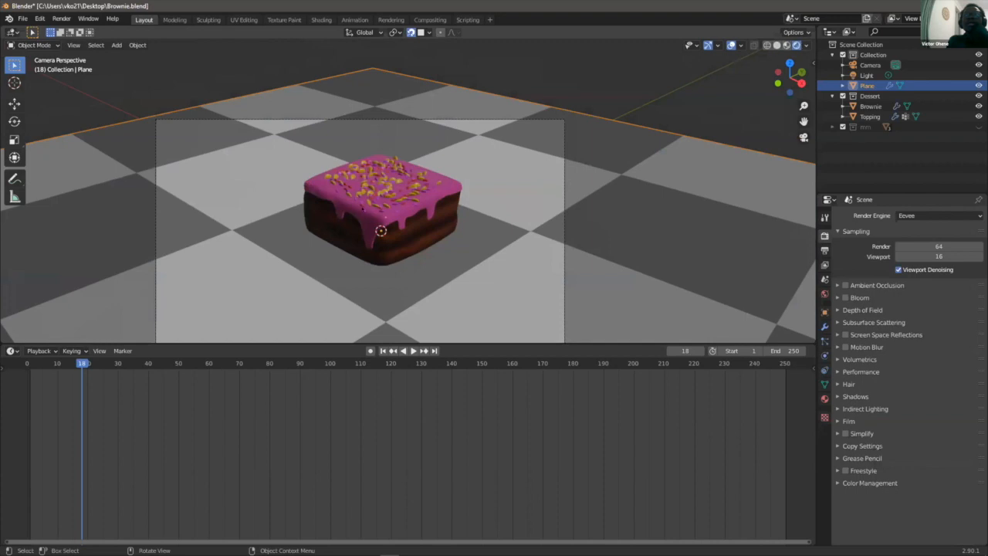
scroll(381, 231, up, 5)
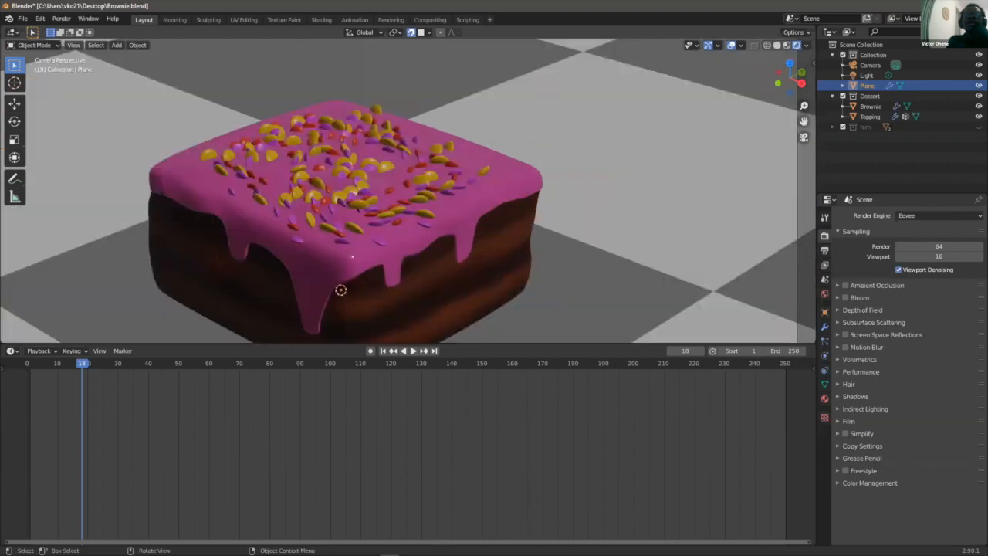
scroll(407, 189, down, 6)
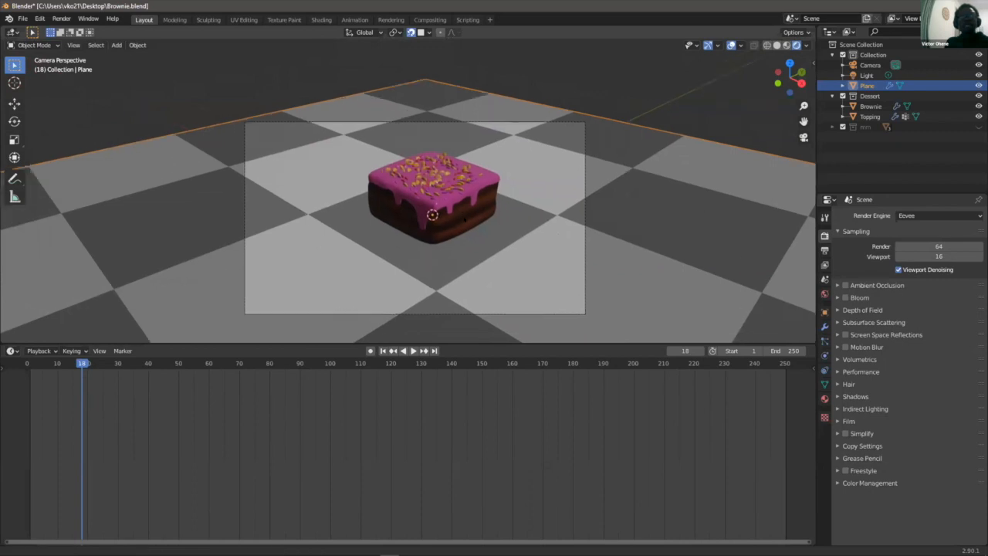
- Enlarge the 3D viewport by shrinking the timeline, and centre the camera frame in it
drag(423, 344, 422, 520)
scroll(441, 318, up, 2)
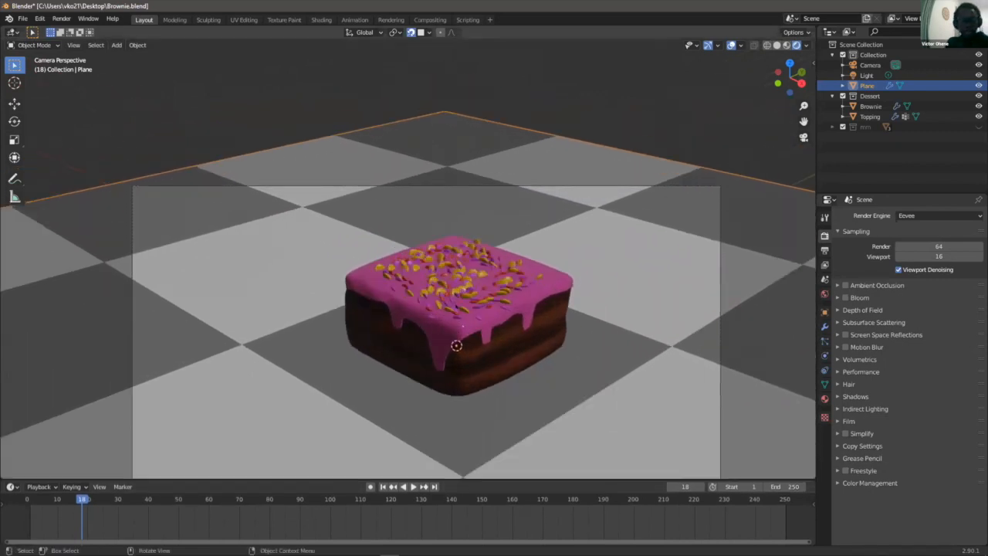
shift+middle_drag(456, 345, 423, 284)
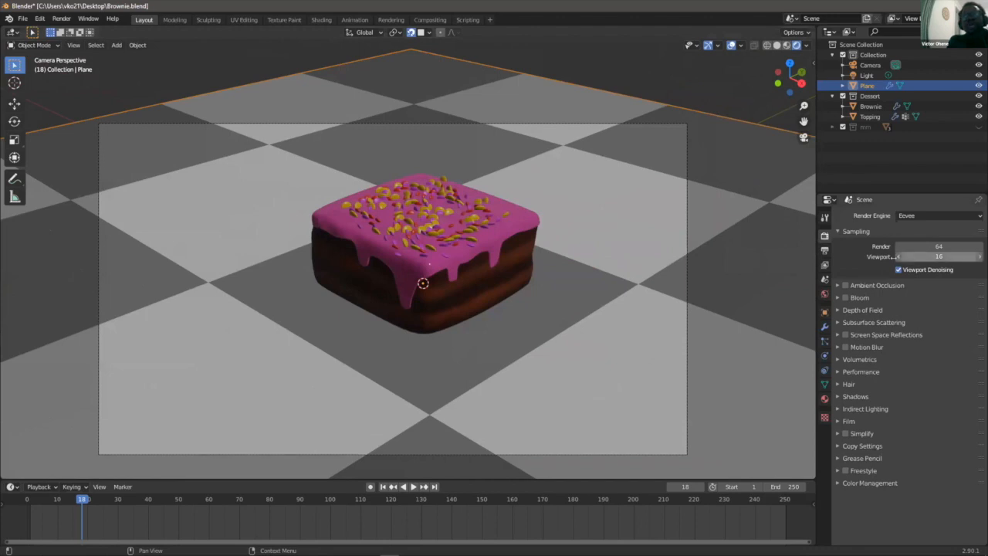
- Set the render engine to Cycles and its device to GPU Compute
click(938, 215)
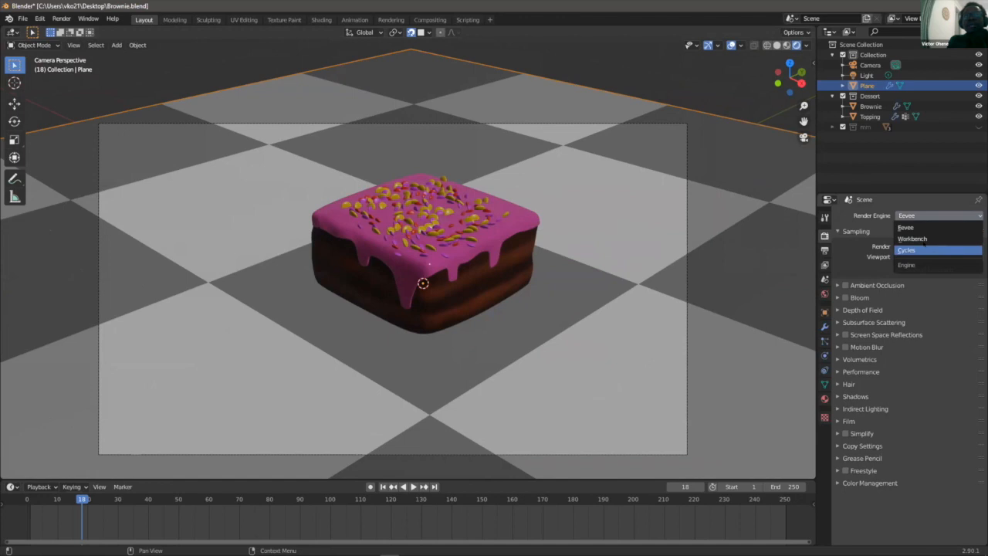
click(925, 246)
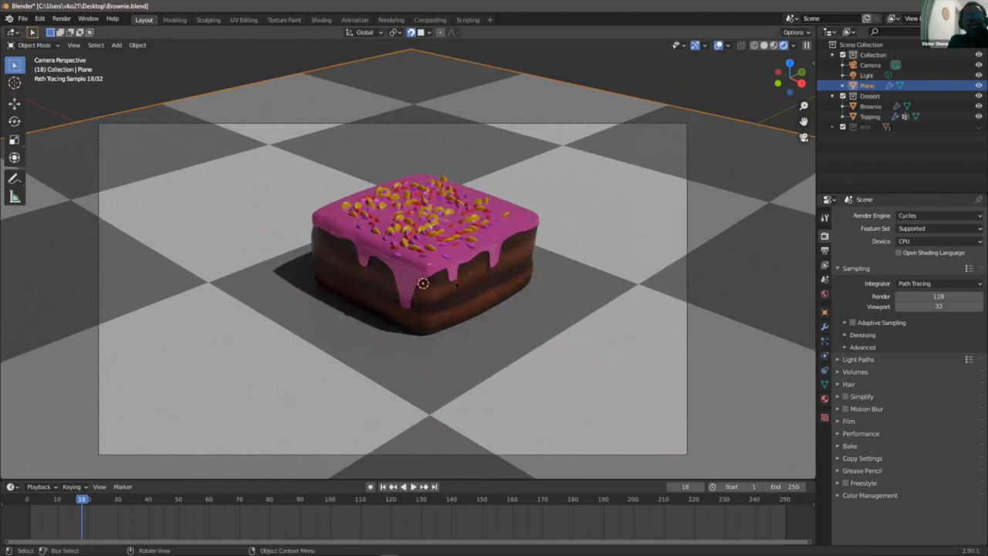
scroll(423, 284, up, 4)
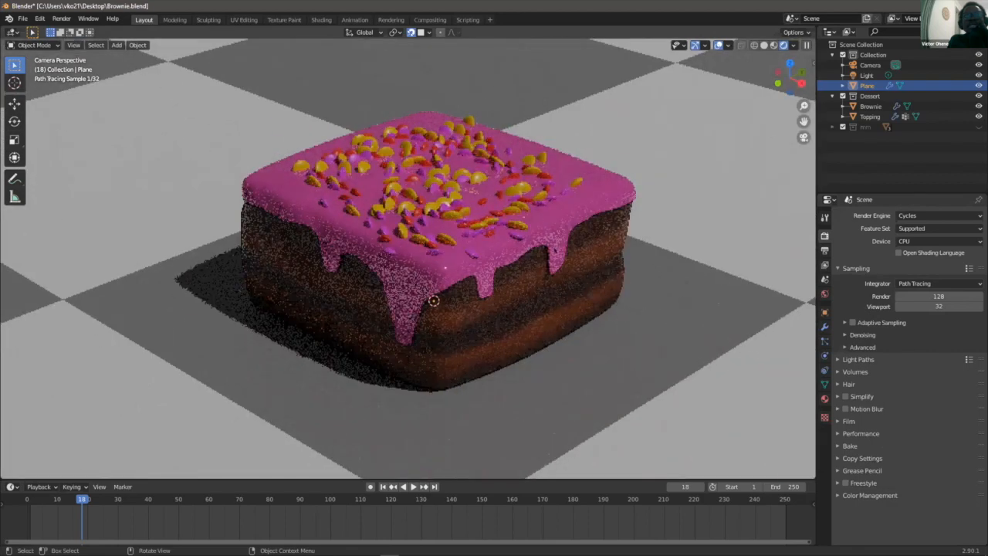
scroll(428, 292, down, 4)
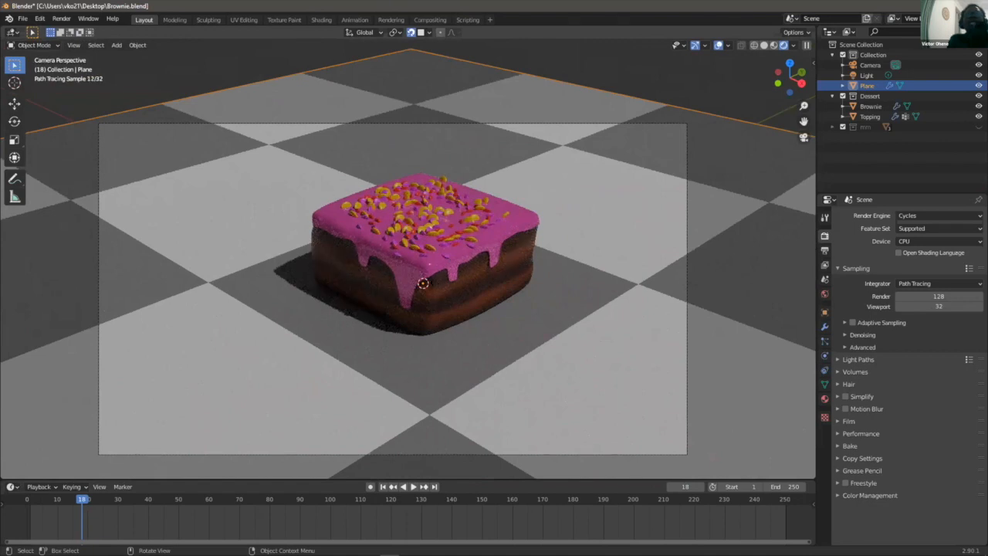
click(939, 240)
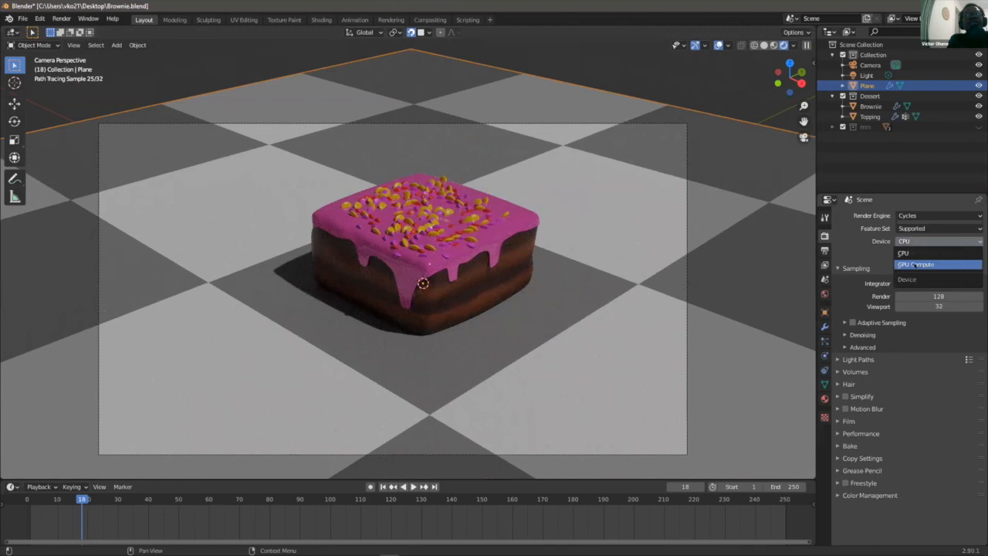
click(914, 264)
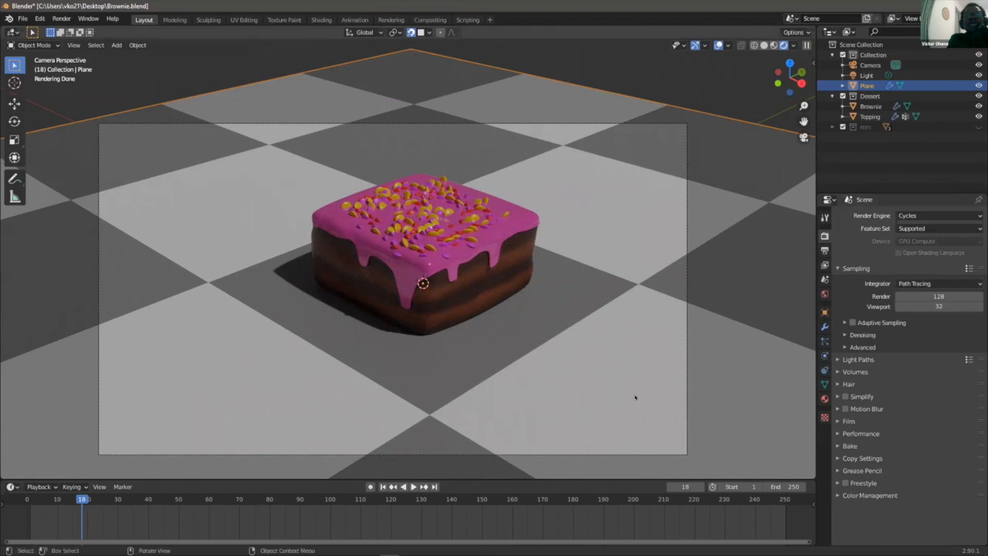
- Enable the Denoising Data pass for the view layer and collapse its Passes settings
click(844, 335)
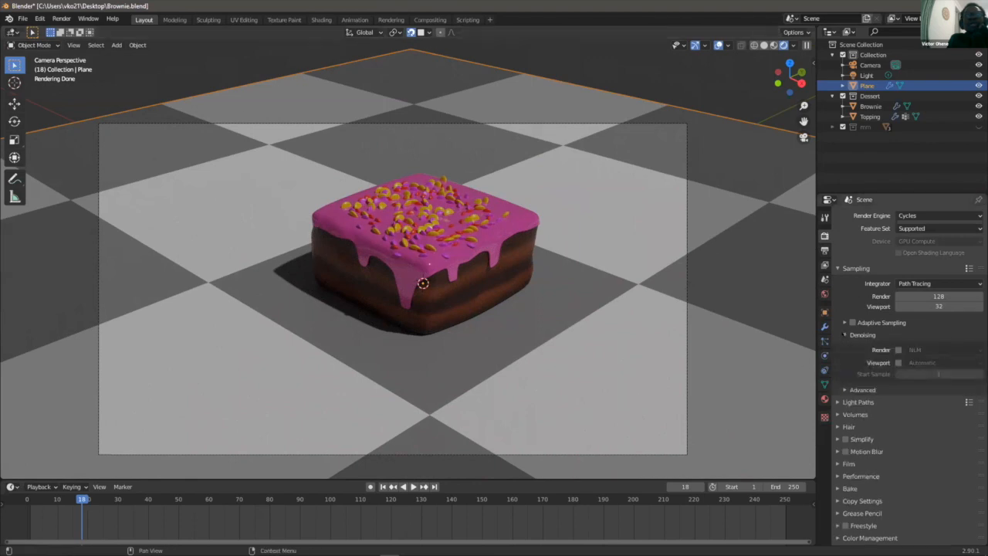
click(844, 335)
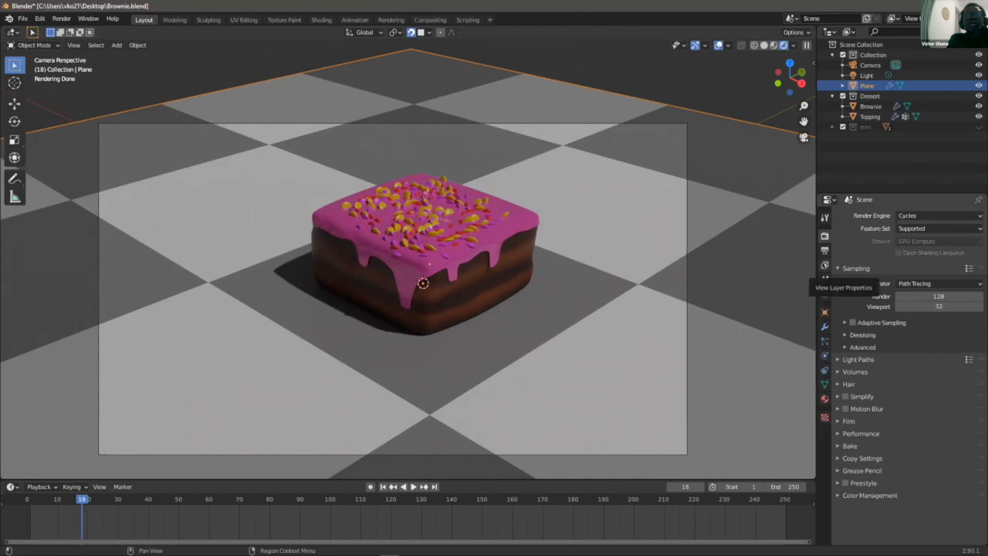
click(824, 265)
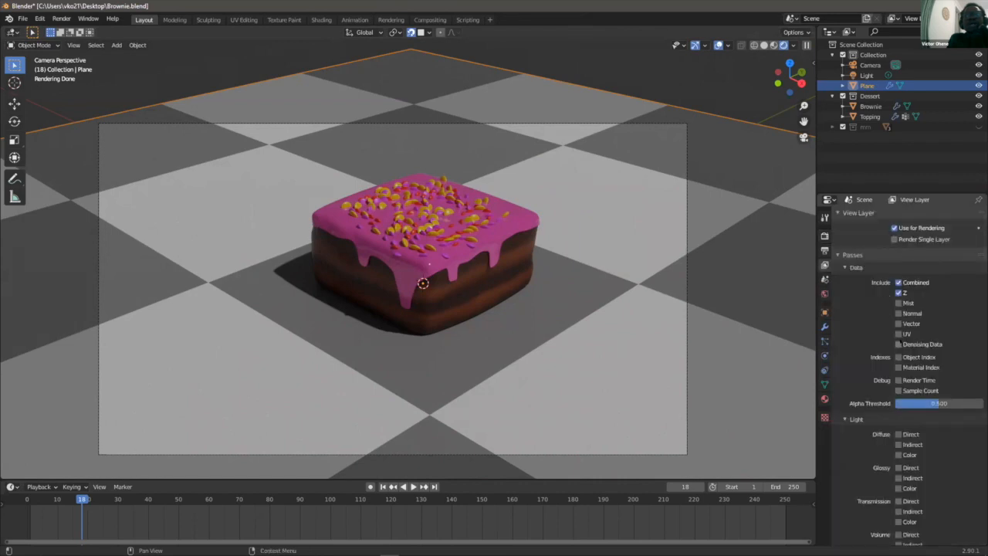
click(849, 267)
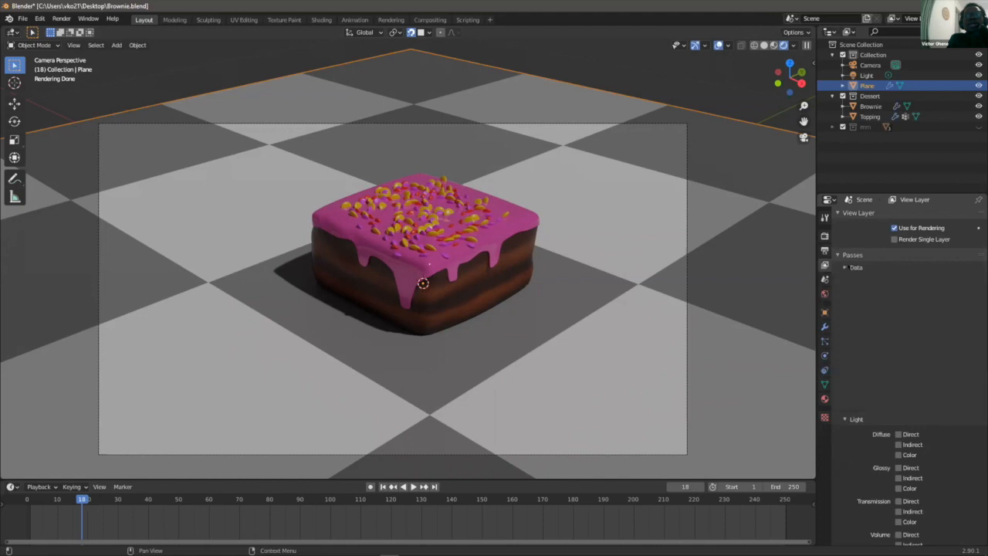
click(849, 255)
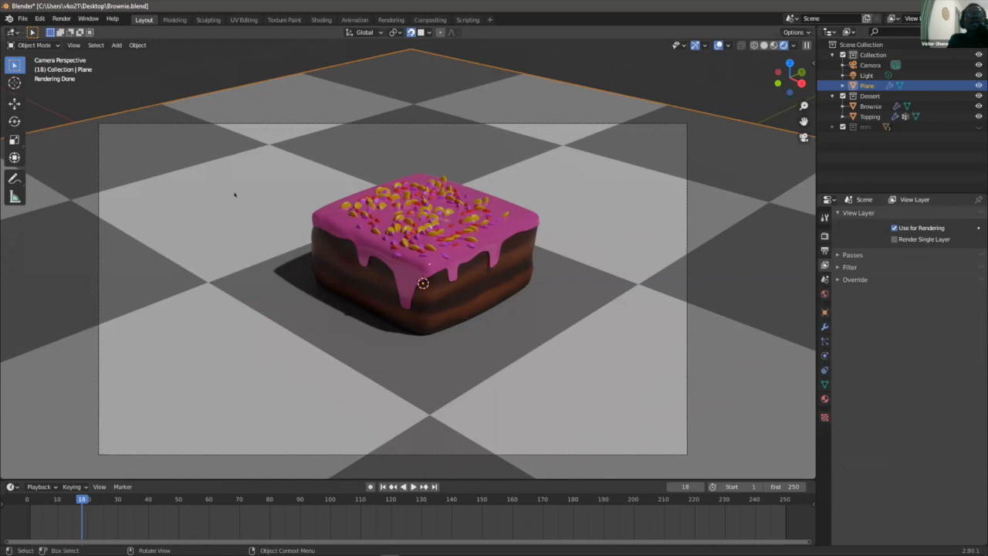
- Render the current frame as a still image and fit the whole picture in the render window
click(62, 18)
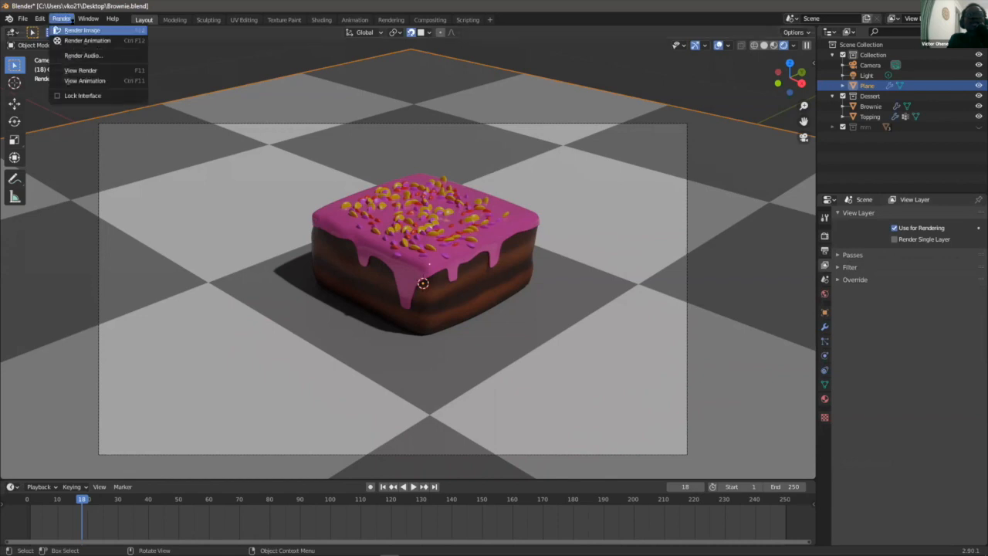
click(81, 29)
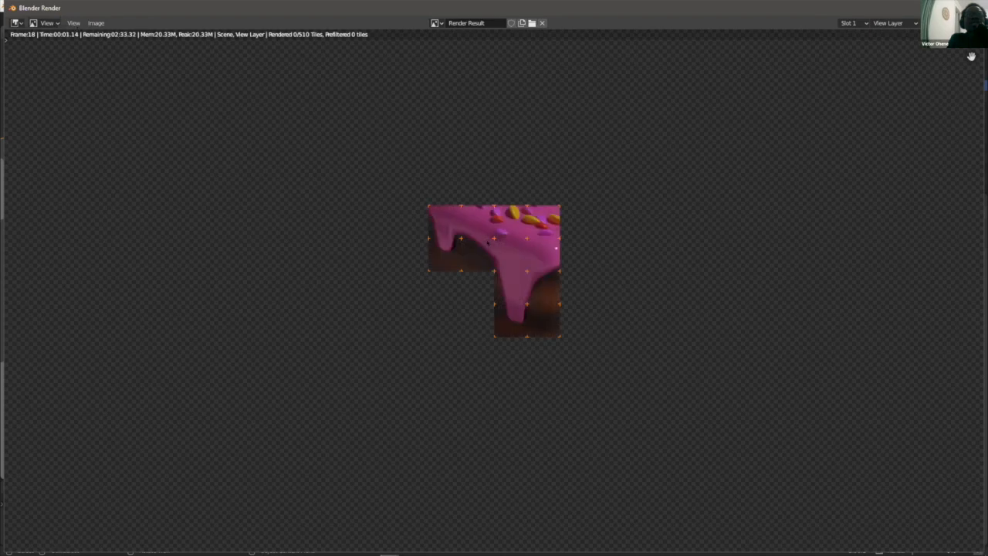
scroll(487, 241, down, 3)
scroll(536, 260, up, 1)
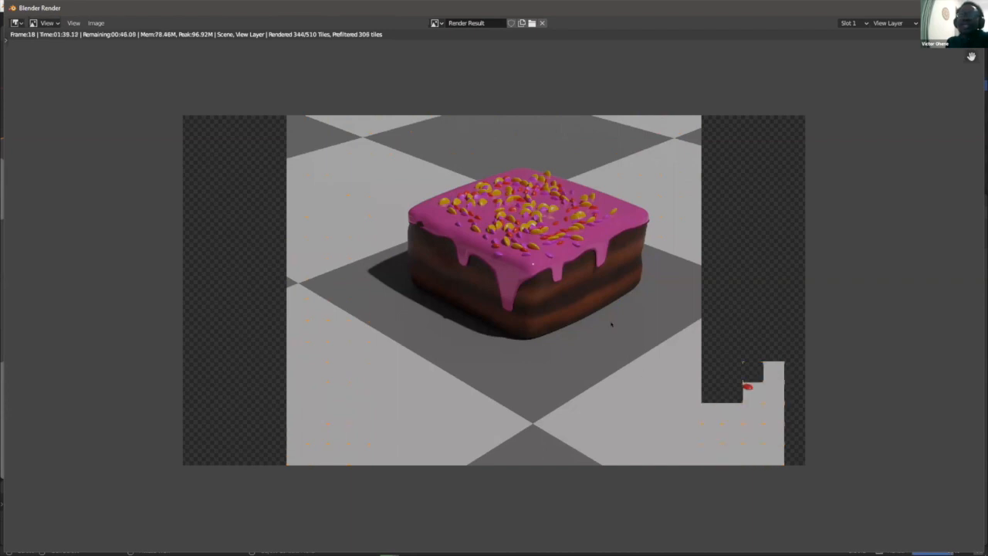
scroll(611, 324, up, 1)
scroll(611, 324, down, 1)
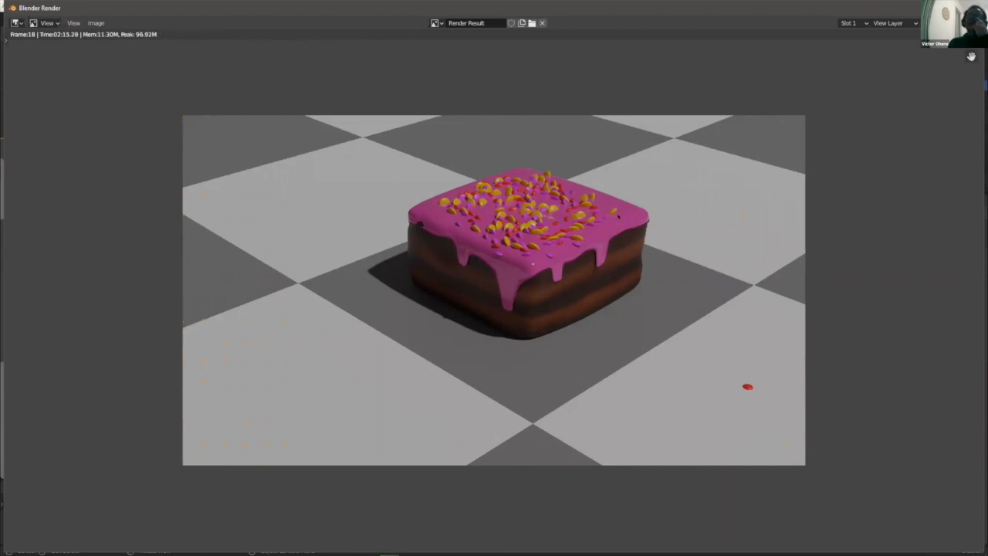
- Examine the rendered brownie's icing and shadow up close, and close the render window
scroll(611, 218, up, 6)
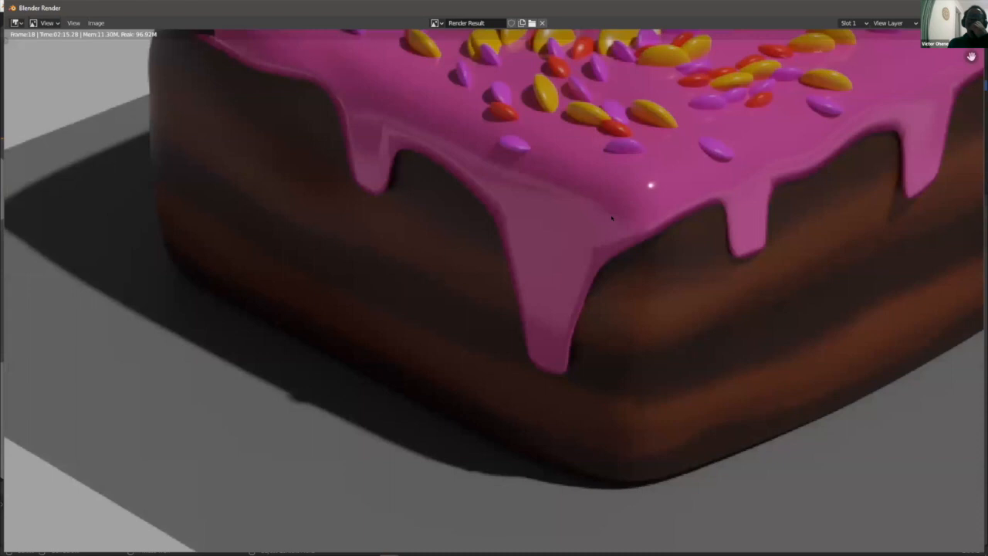
scroll(486, 285, up, 1)
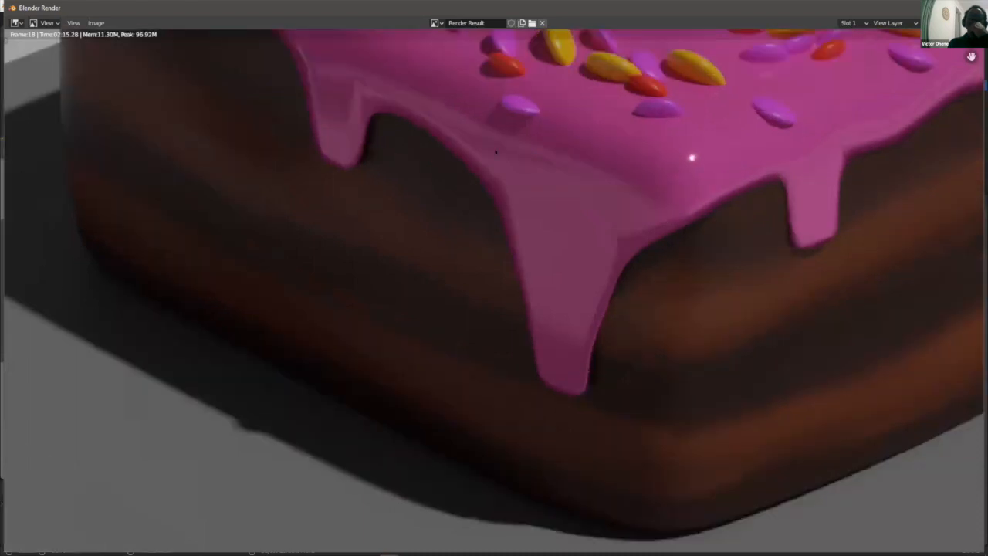
scroll(486, 248, down, 7)
scroll(492, 290, down, 3)
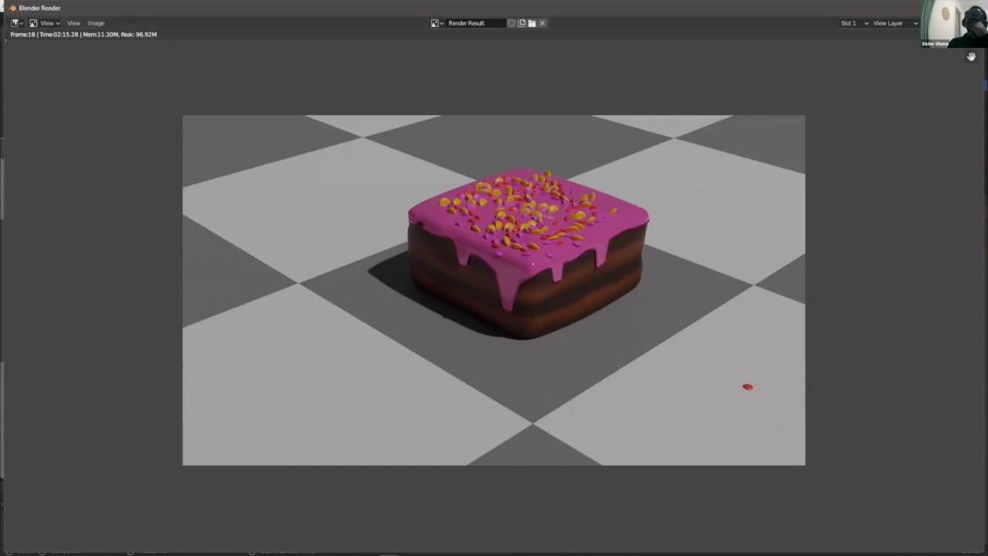
key(Escape)
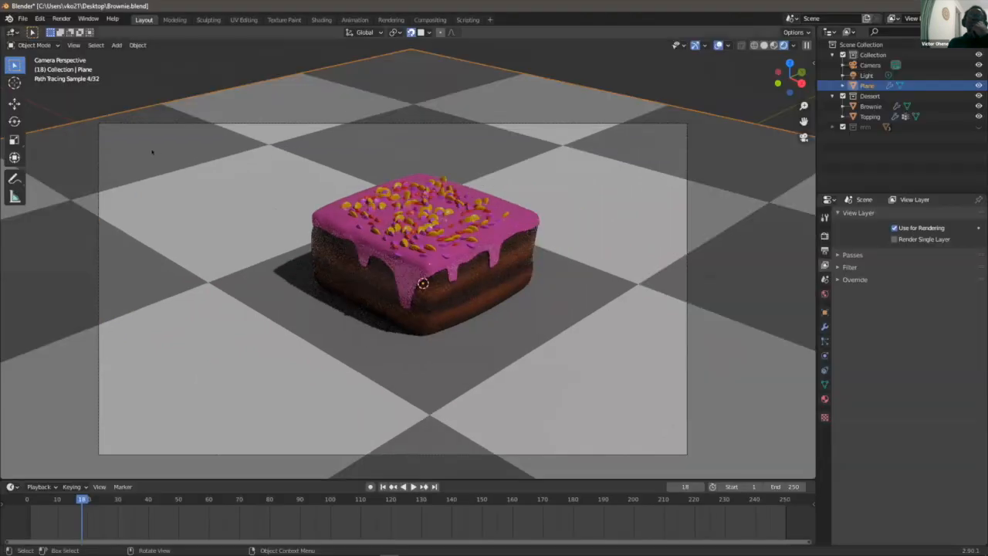
- Enable nodes in the Compositing workspace and move the Render Layers and Composite nodes far apart
click(429, 21)
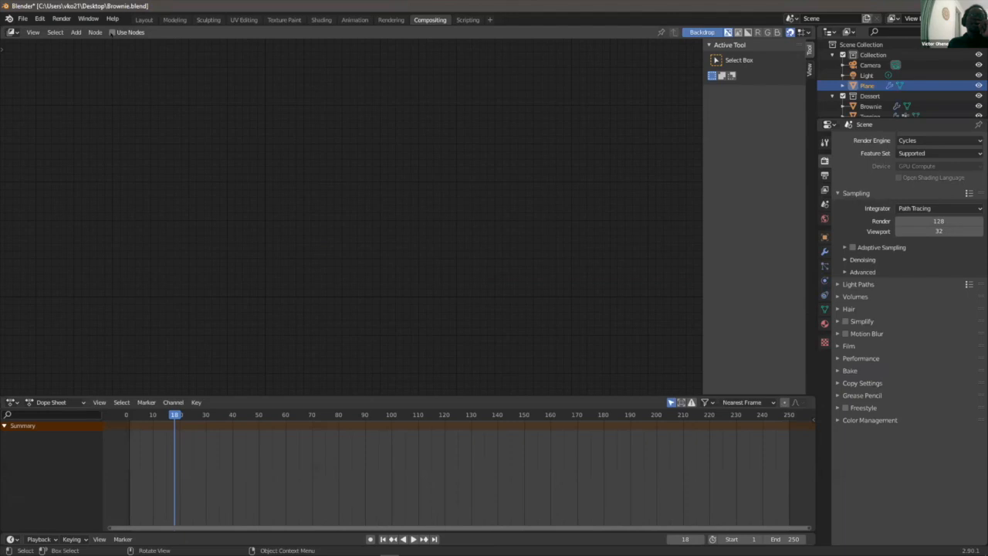
click(113, 32)
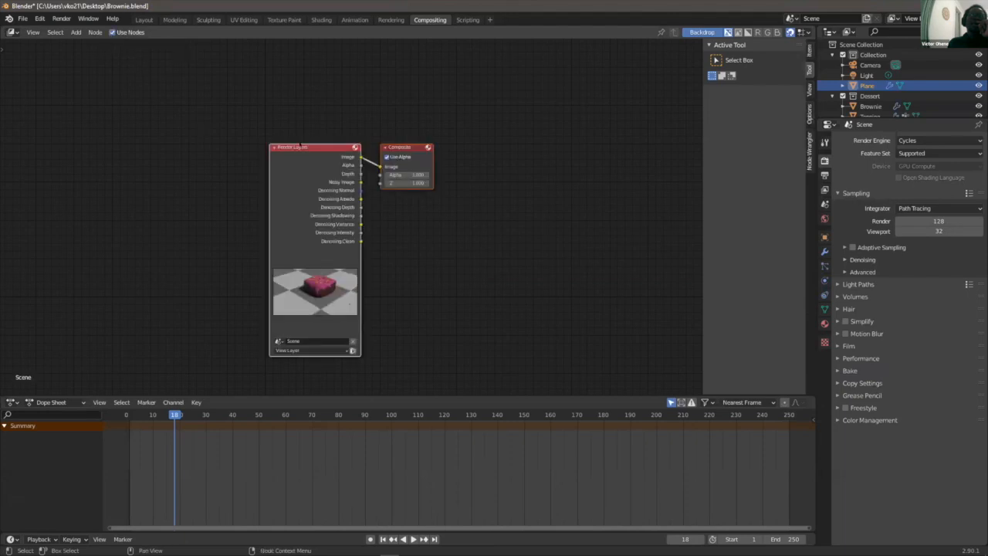
drag(300, 144, 242, 130)
click(389, 143)
drag(353, 135, 498, 112)
drag(265, 132, 187, 78)
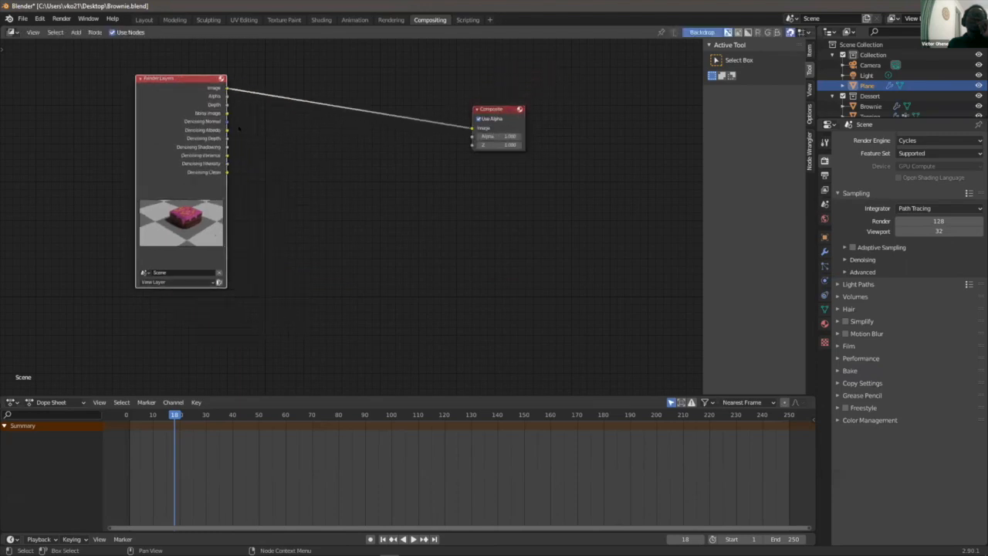
- Turn the Dope Sheet area below the node editor into an Image Editor showing the Render Result
scroll(239, 129, up, 1)
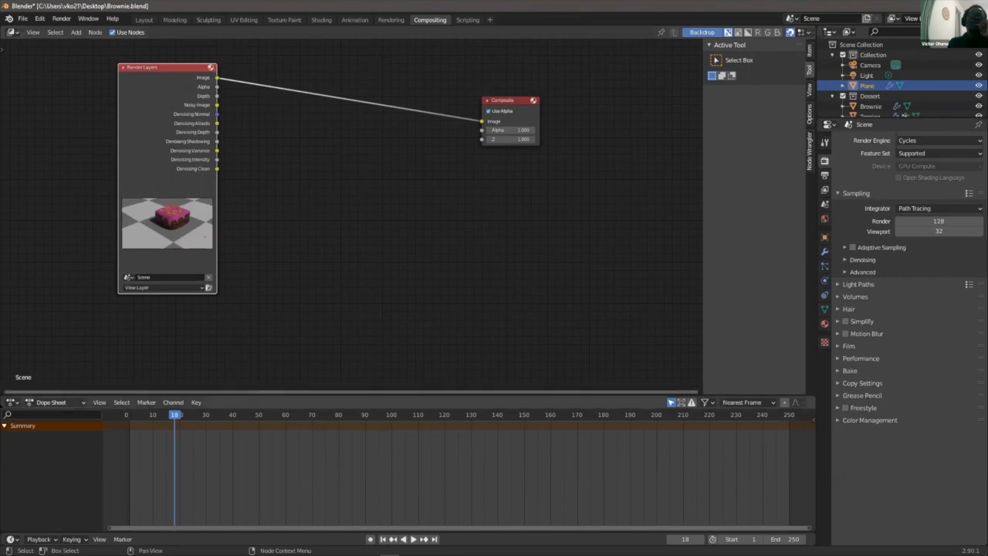
click(13, 402)
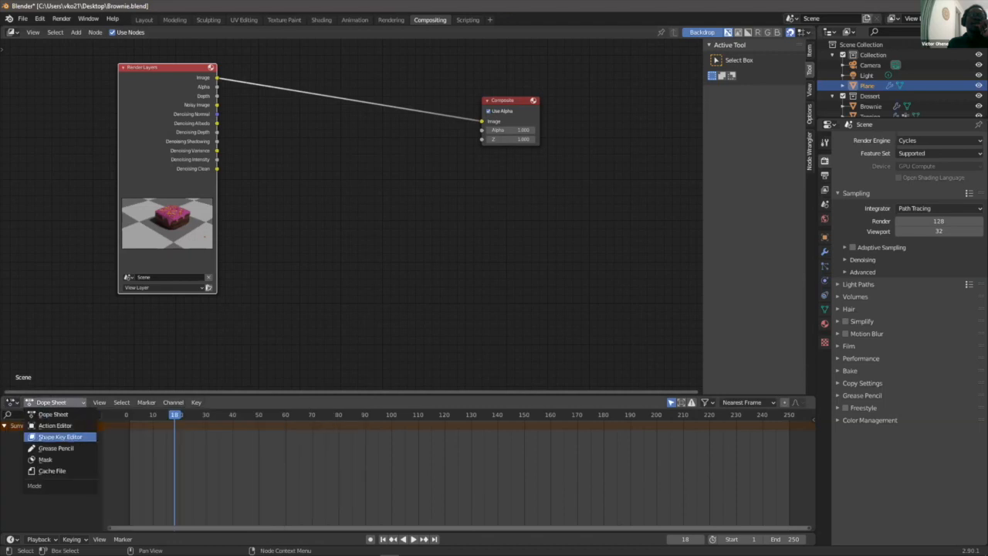
click(13, 402)
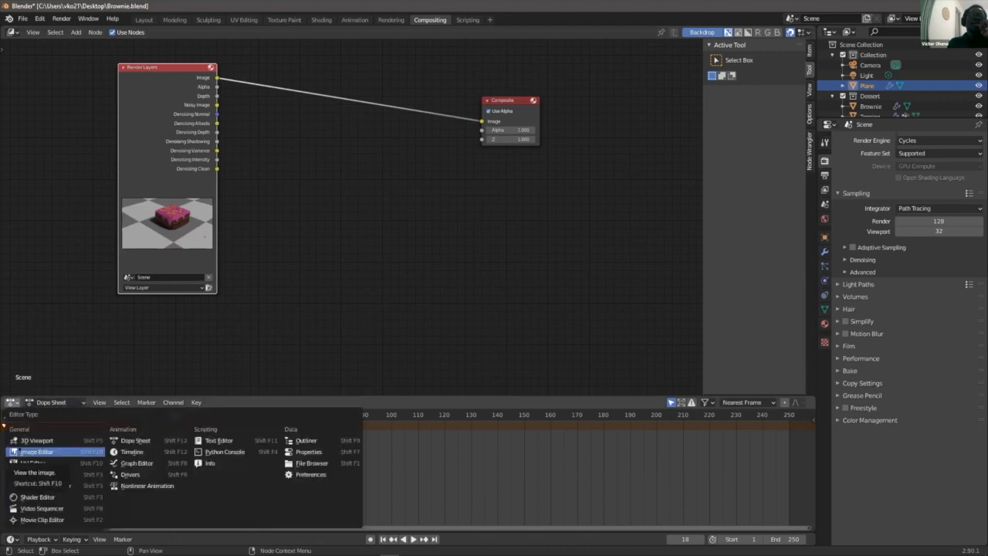
click(36, 451)
click(363, 402)
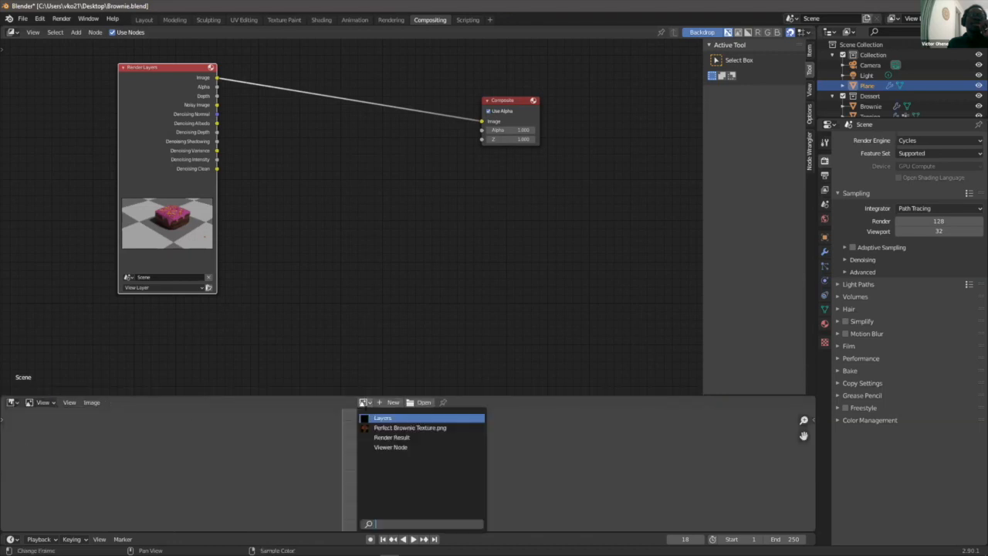
click(392, 437)
- Enlarge the Image Editor area and frame the rendered brownie up close
drag(413, 392, 464, 297)
scroll(471, 284, down, 2)
scroll(470, 284, up, 1)
scroll(453, 368, up, 3)
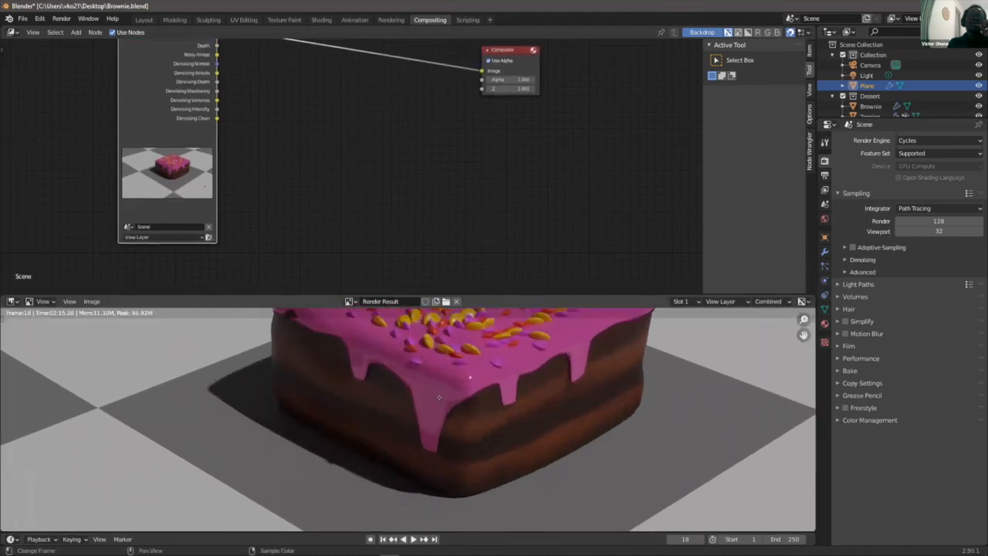
middle_drag(438, 396, 415, 419)
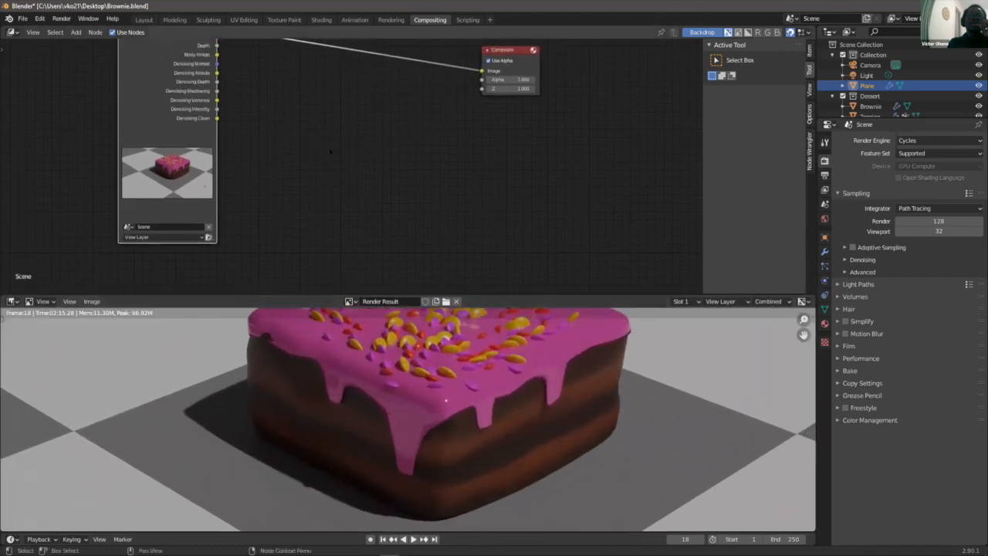
- Add a Denoise node and place it between the Render Layers and Composite nodes
key(shift+a)
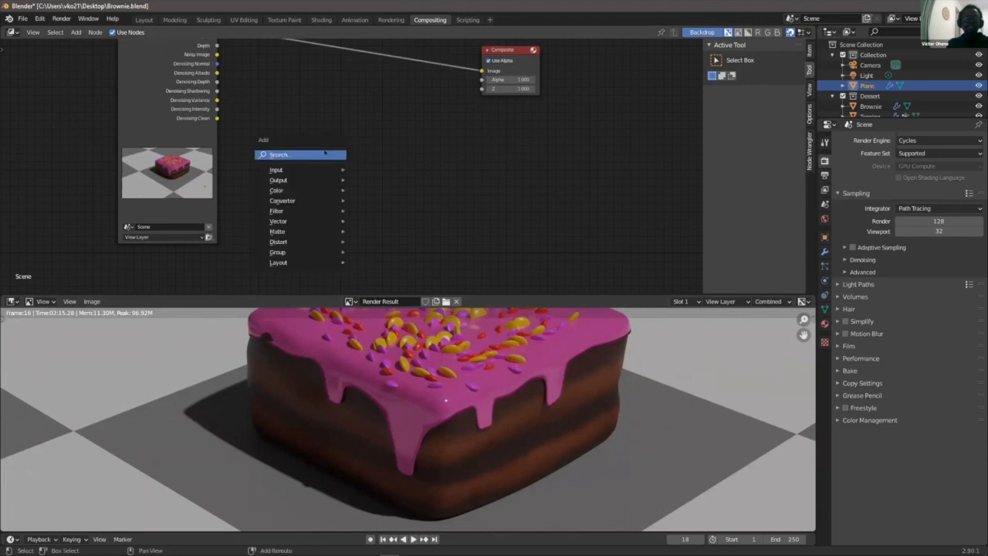
click(324, 152)
text(denoi)
click(342, 171)
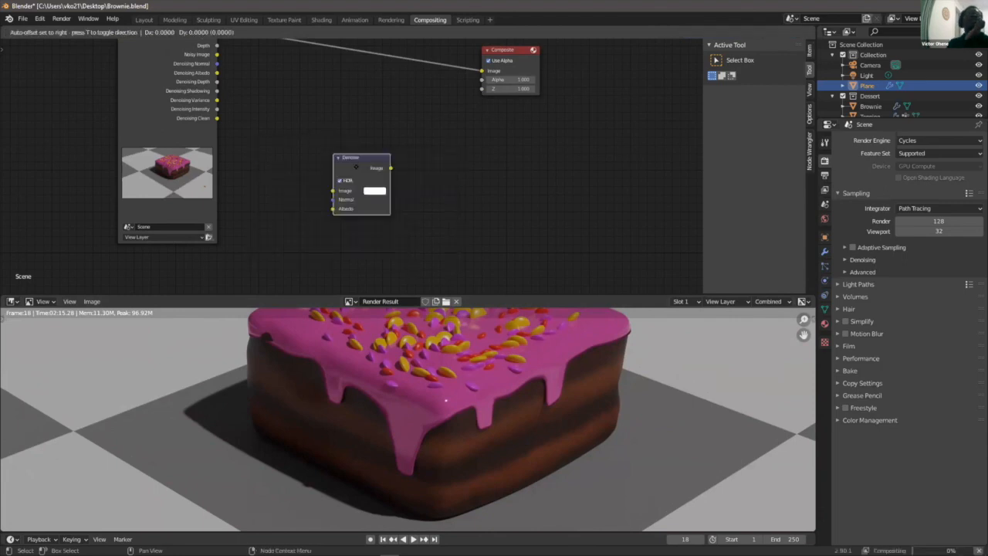
click(318, 172)
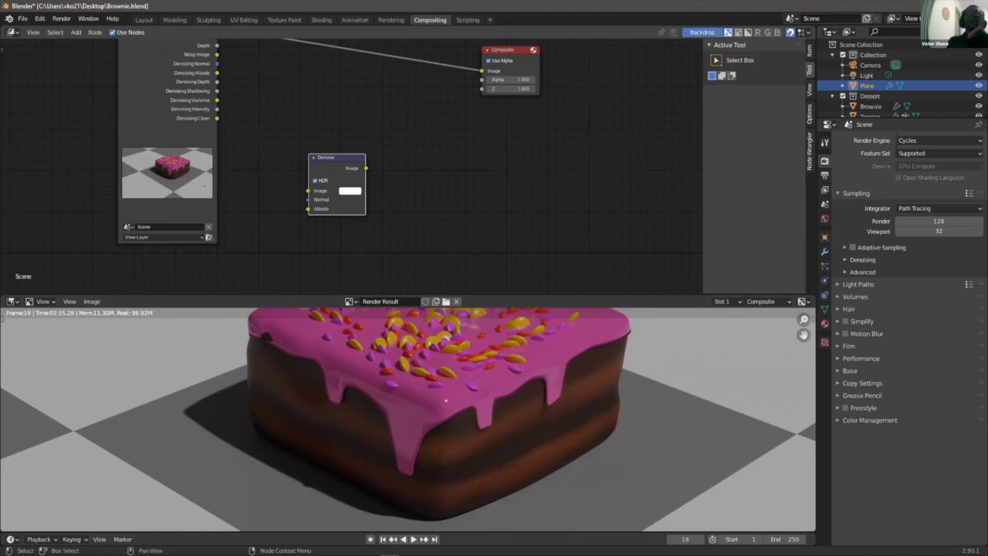
- Link Noisy Image, Denoising Normal and Denoising Albedo to the Denoise node's Image, Normal and Albedo inputs, and its output to the Composite Image
drag(217, 54, 308, 191)
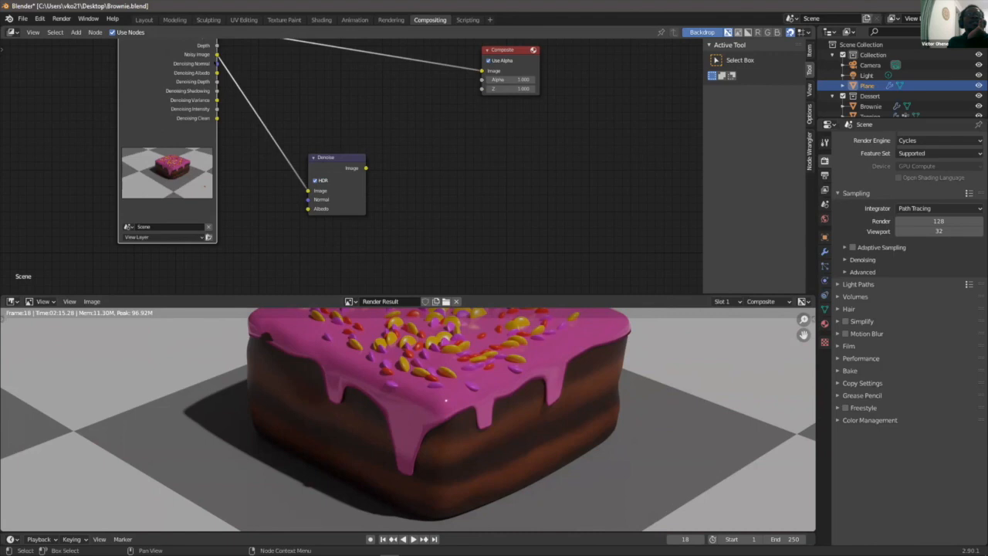
drag(217, 64, 307, 199)
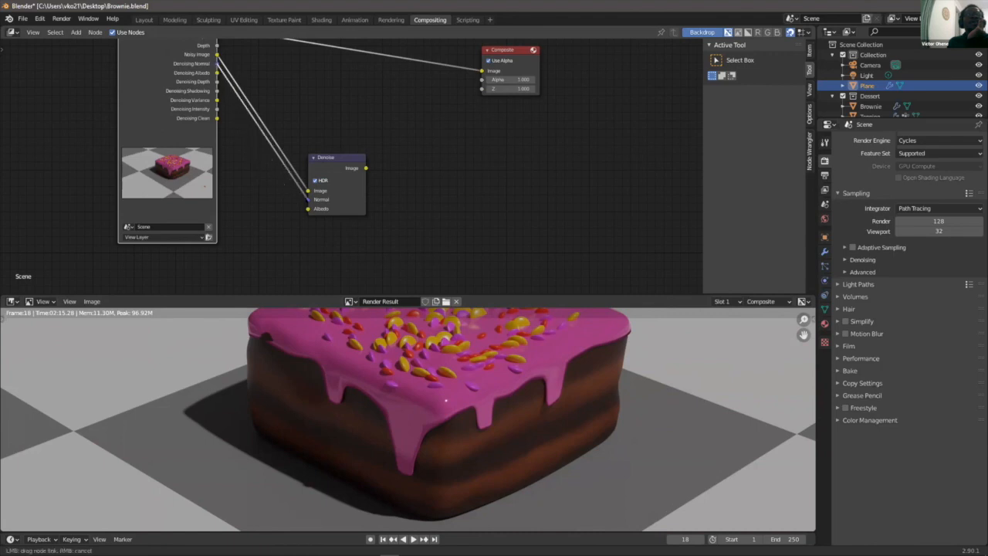
drag(217, 73, 308, 208)
drag(366, 167, 481, 71)
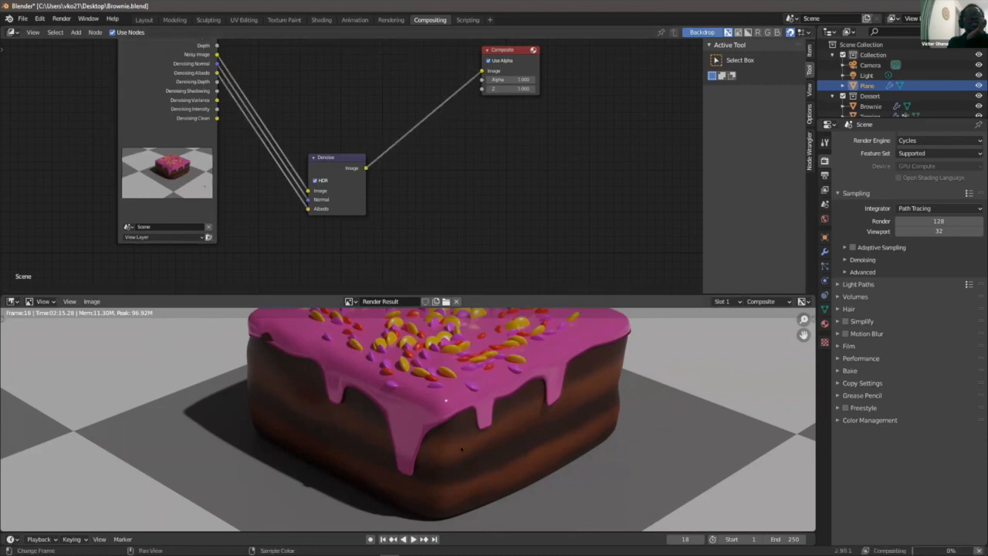
mouse_move(482, 71)
mouse_down()
mouse_move(407, 154)
mouse_move(369, 166)
mouse_move(481, 70)
mouse_up()
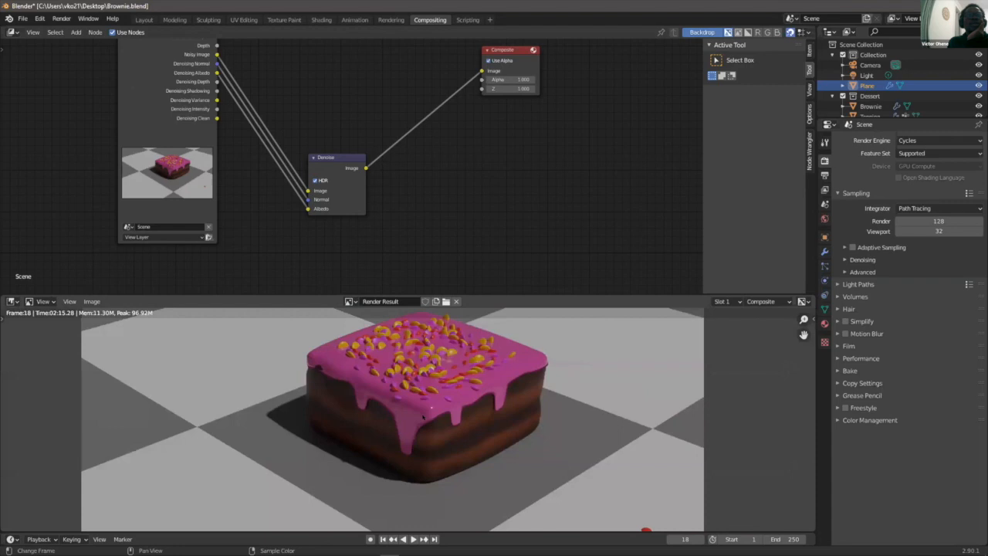
- Examine the denoised brownie's icing, sprinkles and shadow at several zoom levels, and look over the whole compositor node setup
scroll(446, 434, up, 5)
scroll(455, 430, down, 3)
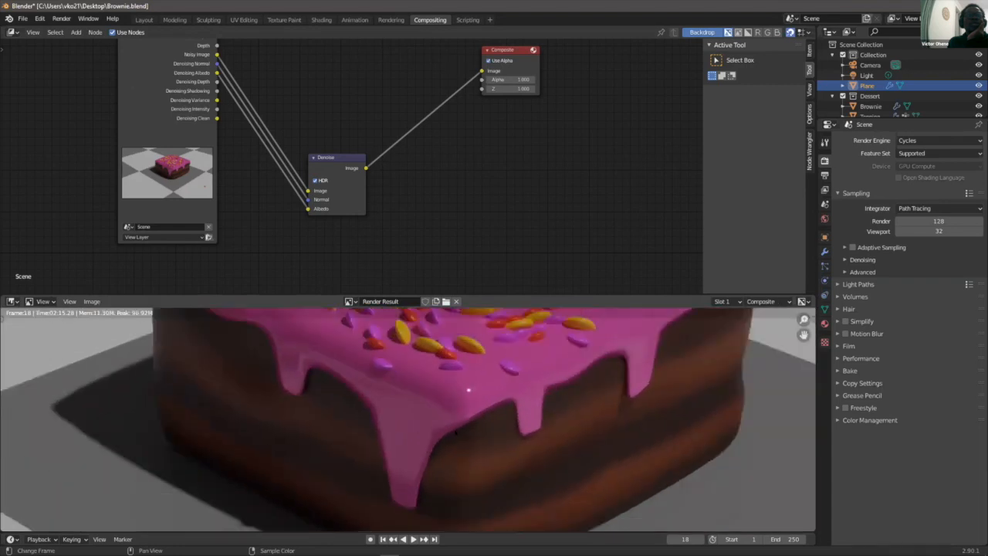
scroll(478, 409, down, 3)
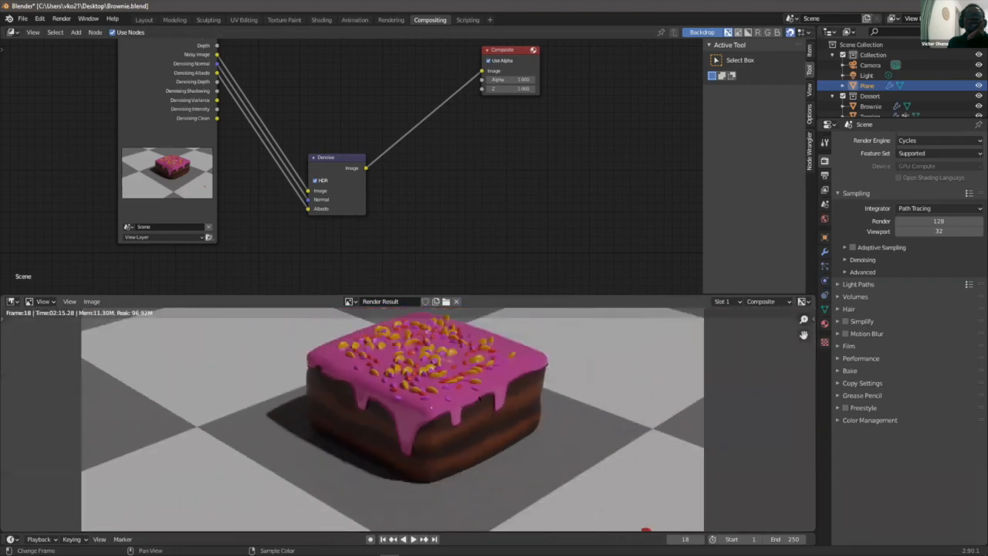
scroll(432, 407, up, 5)
scroll(436, 405, down, 4)
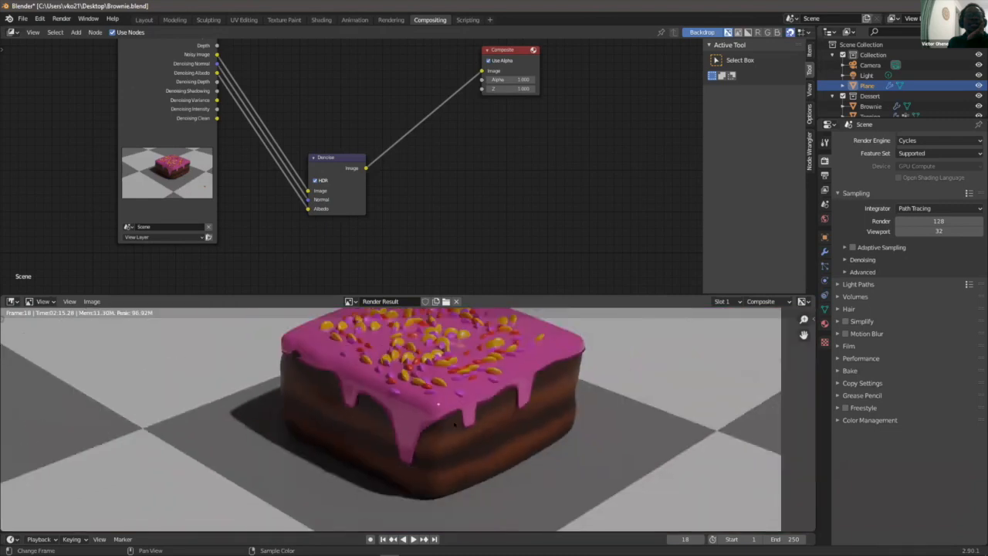
scroll(437, 403, down, 2)
scroll(437, 404, up, 3)
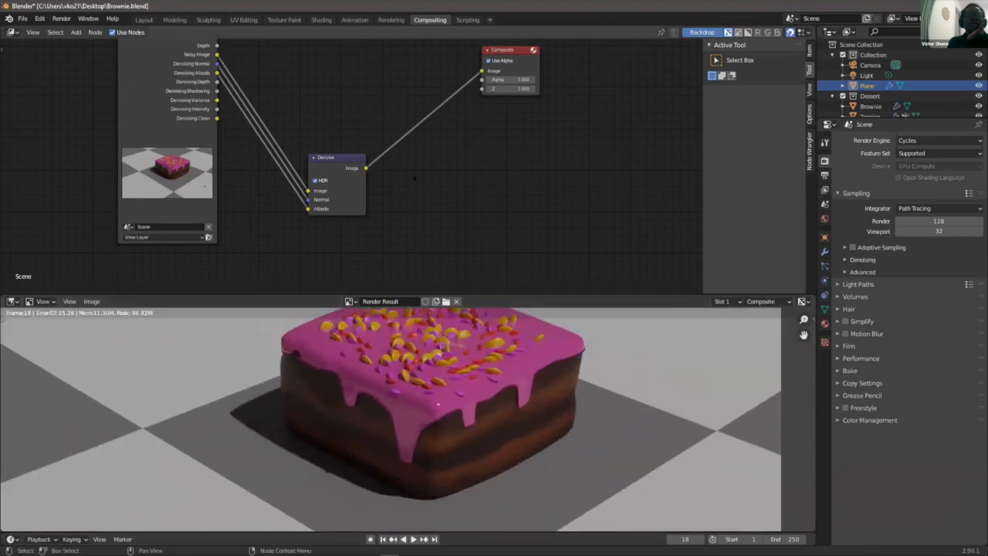
scroll(414, 178, down, 4)
middle_drag(340, 121, 385, 184)
scroll(356, 171, up, 1)
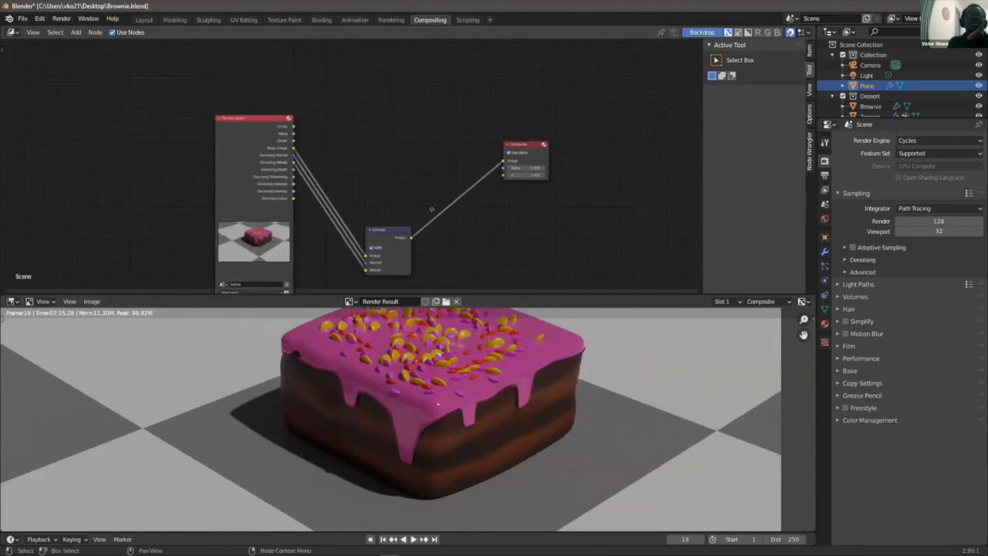
middle_drag(432, 209, 386, 119)
scroll(318, 128, down, 3)
middle_drag(302, 103, 355, 161)
scroll(469, 390, down, 3)
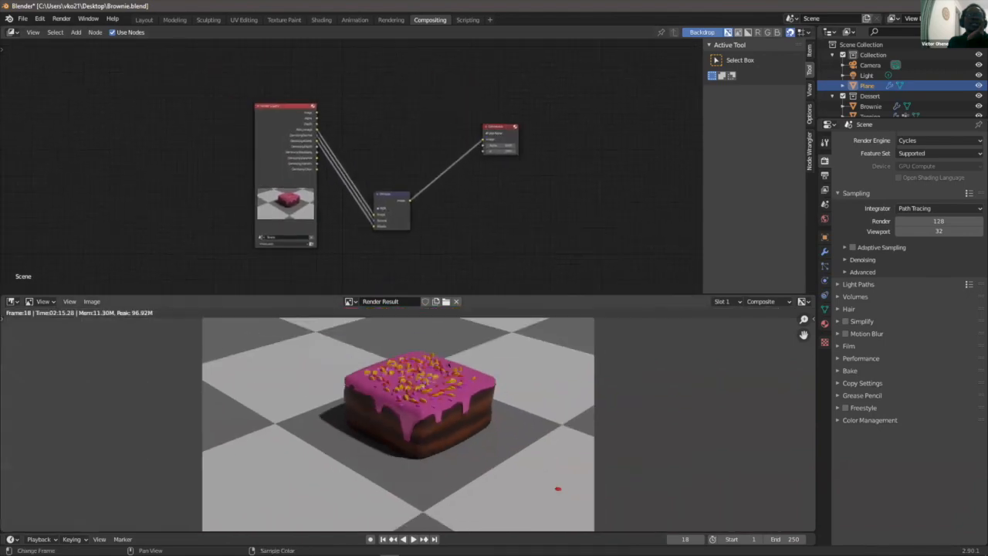
scroll(463, 378, up, 4)
scroll(446, 342, down, 3)
scroll(388, 342, up, 7)
scroll(401, 409, down, 5)
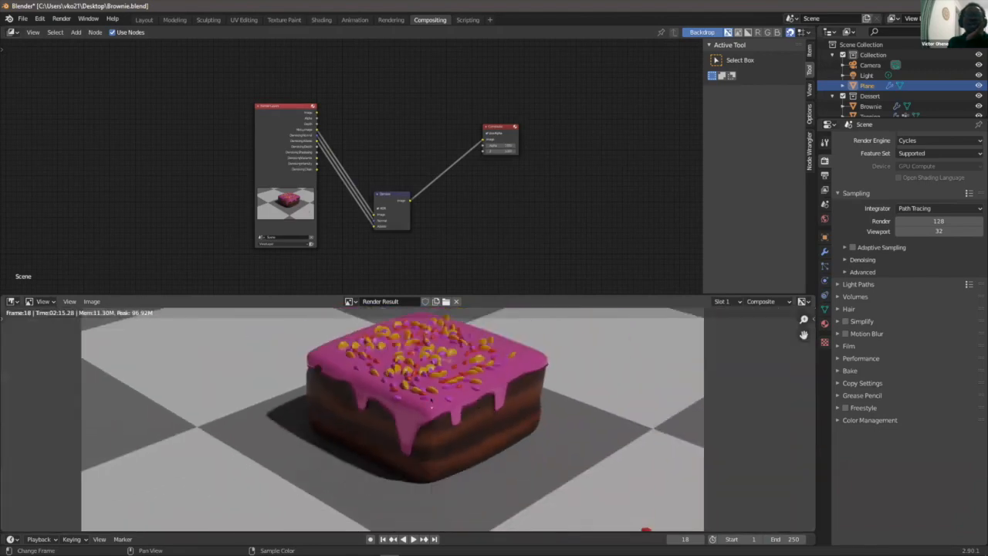
scroll(431, 403, up, 4)
scroll(428, 416, down, 4)
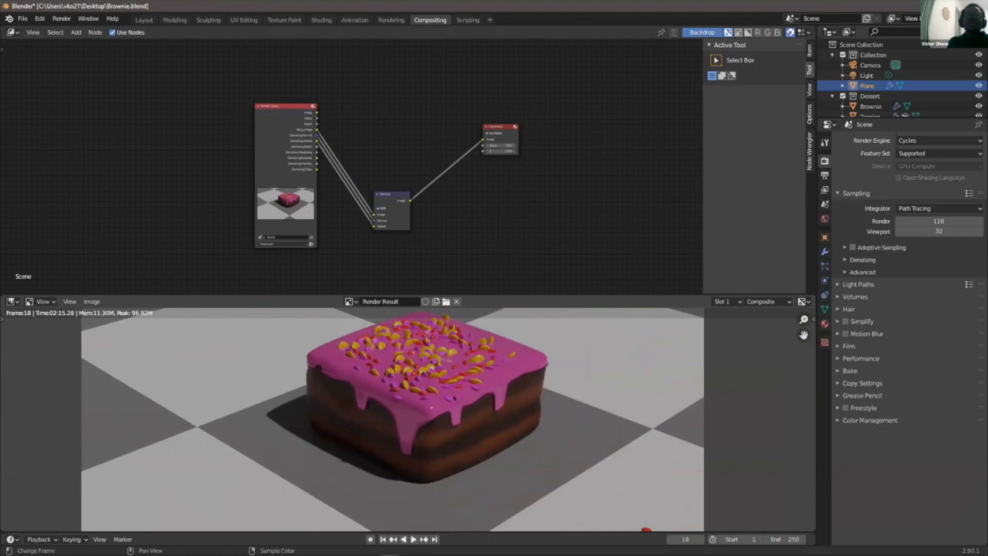
- Check the rendered preview of the brownie in the Layout workspace and return to the Compositing workspace
click(23, 18)
mouse_move(41, 19)
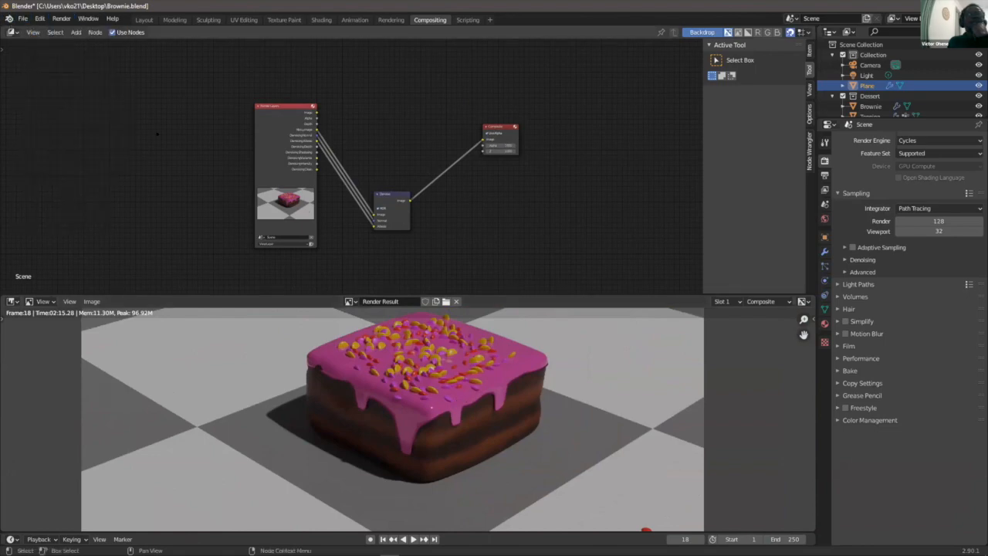
click(143, 19)
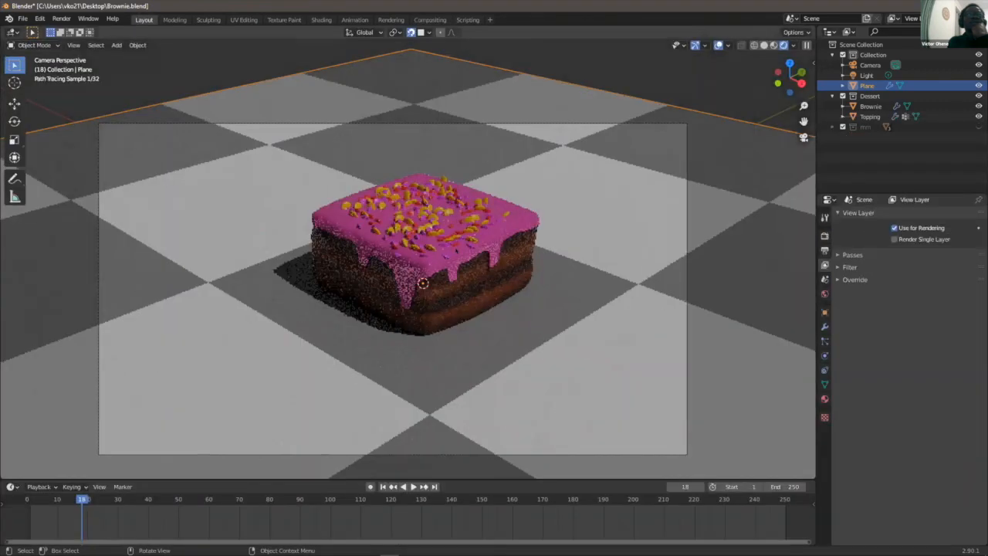
scroll(258, 112, up, 3)
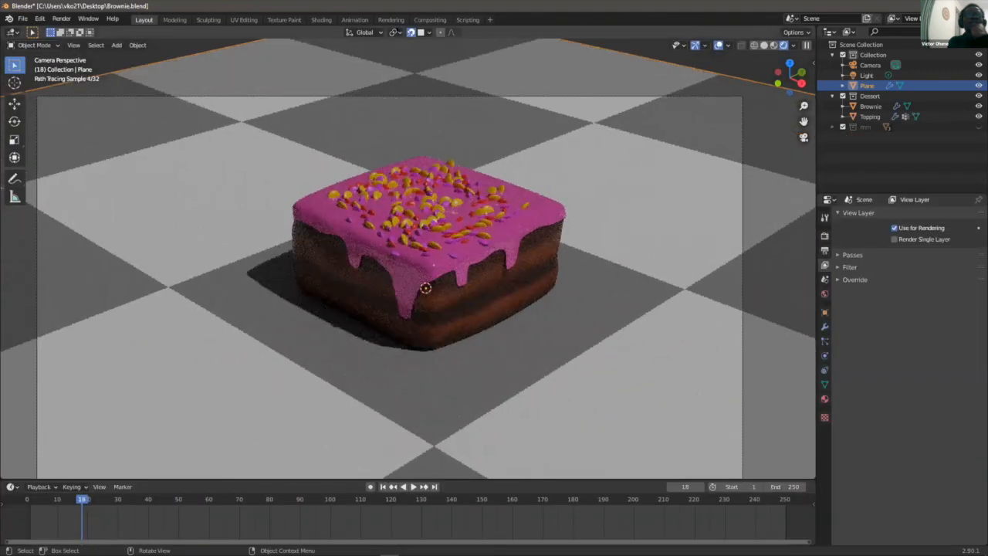
scroll(456, 340, down, 2)
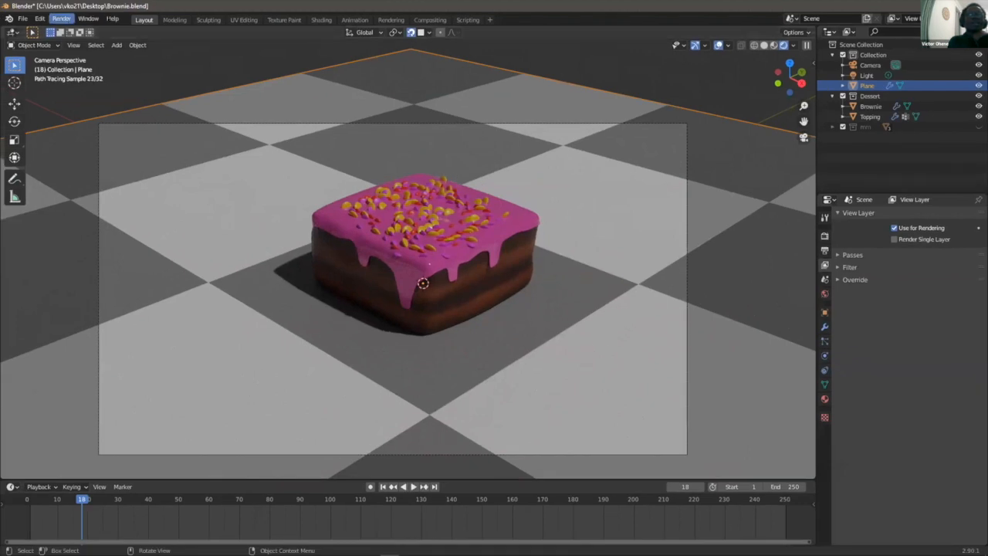
click(429, 19)
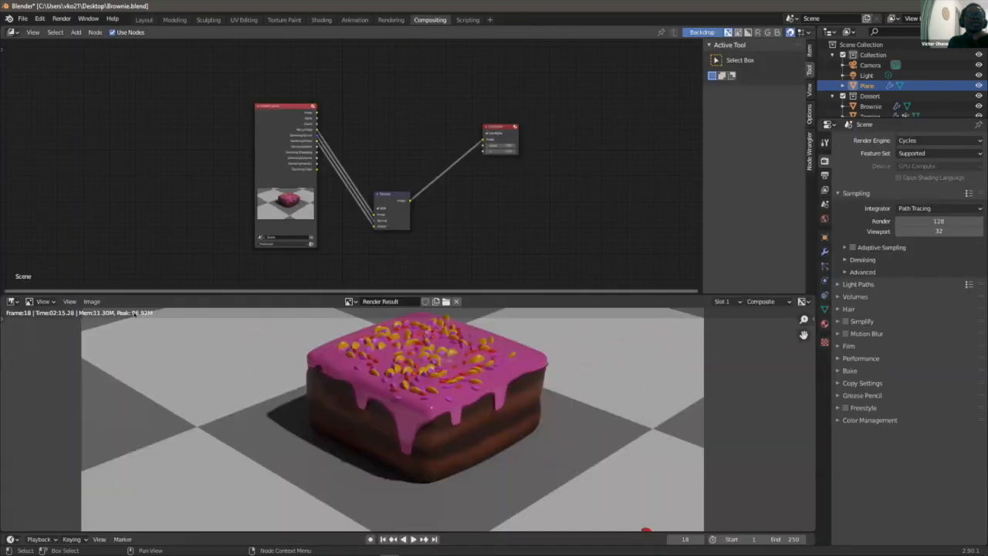
- Save the denoised render result as a PNG image named B in the Desktop folder
click(92, 301)
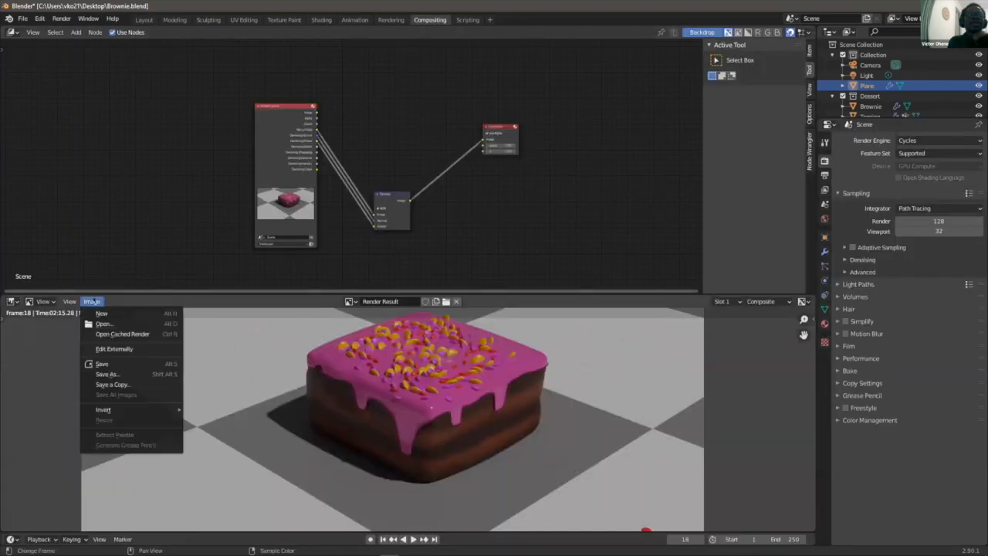
click(115, 364)
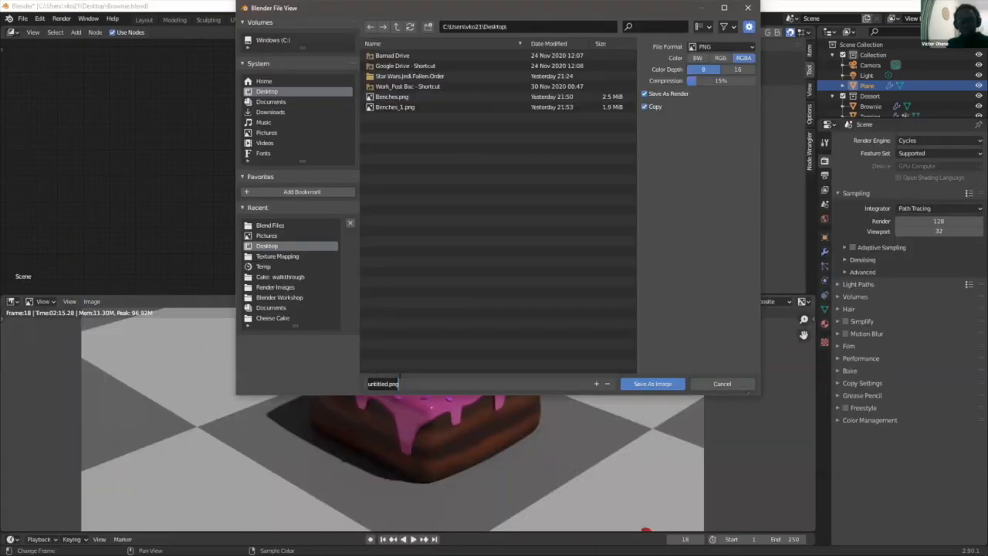
text(B)
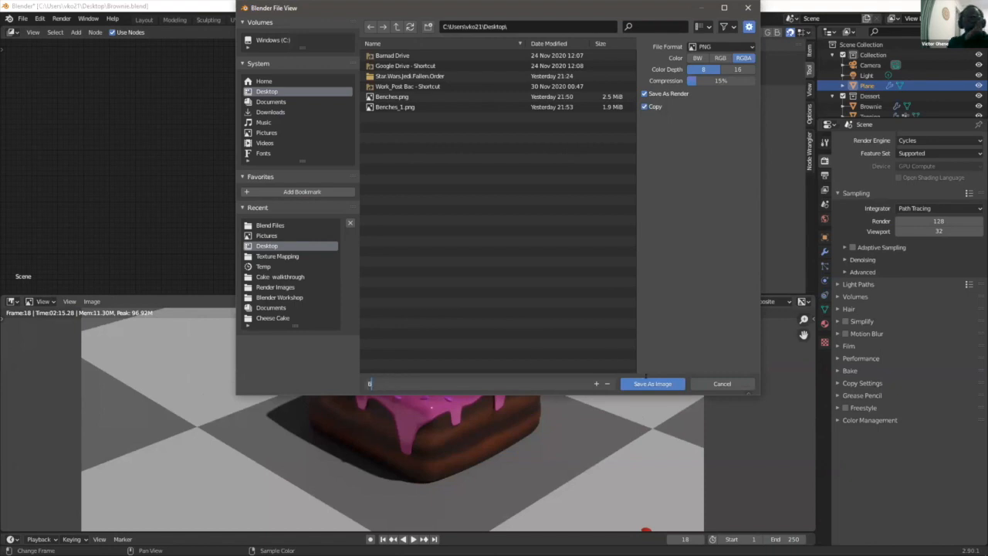
key(Return)
click(652, 384)
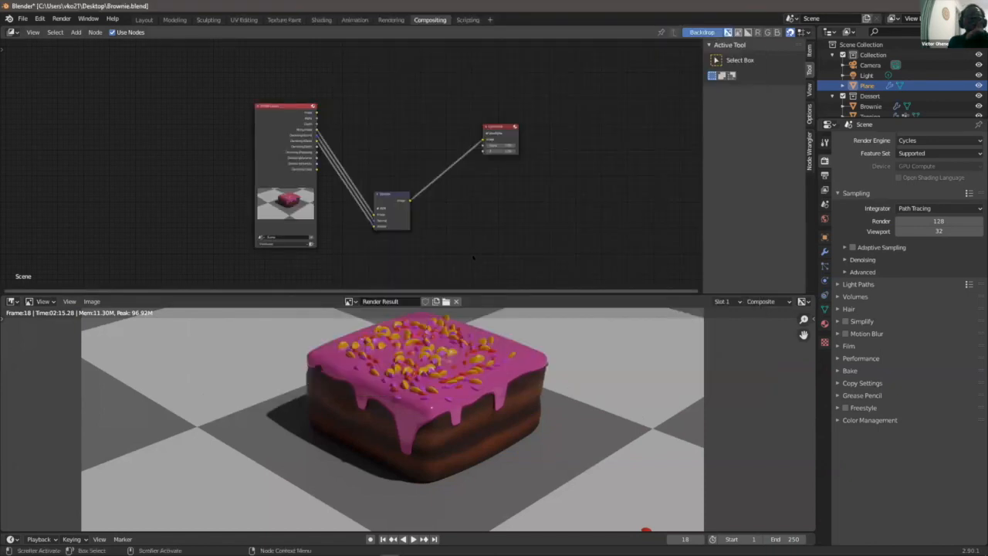
- Enlarge the rendered image area further and bring the brownie closer into view
drag(391, 296, 392, 241)
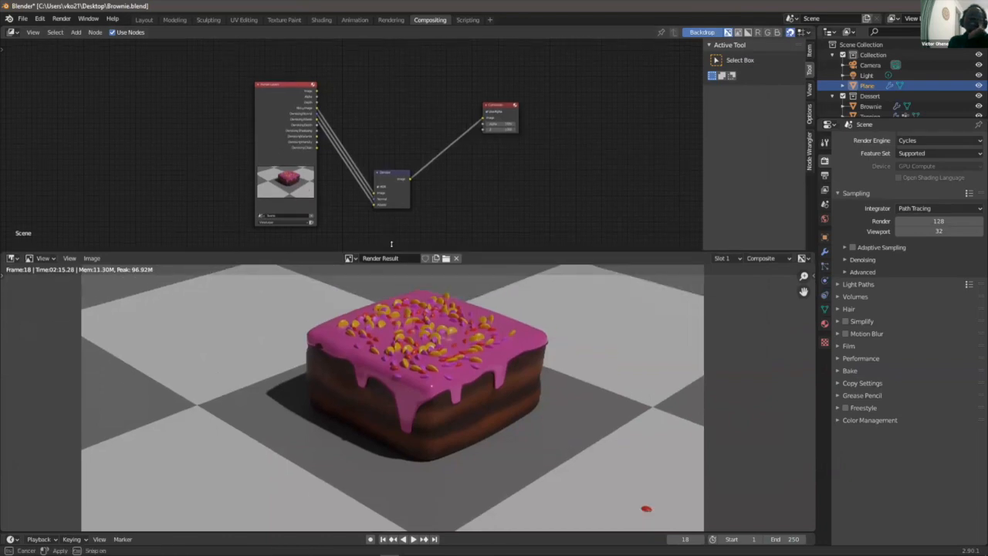
scroll(408, 399, up, 2)
scroll(445, 379, down, 1)
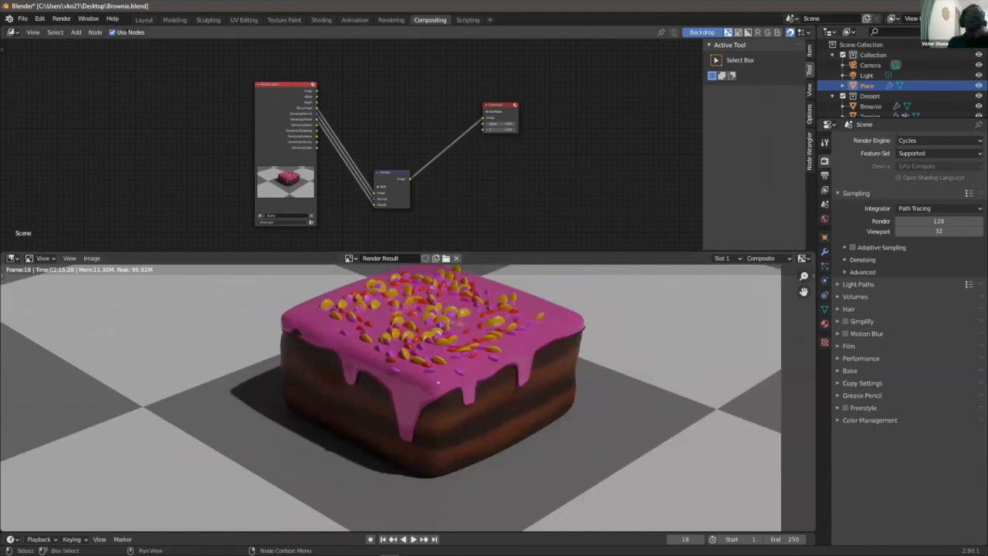
- Return to the Layout workspace and view the rendered brownie scene from outside the camera
click(144, 19)
scroll(544, 223, down, 2)
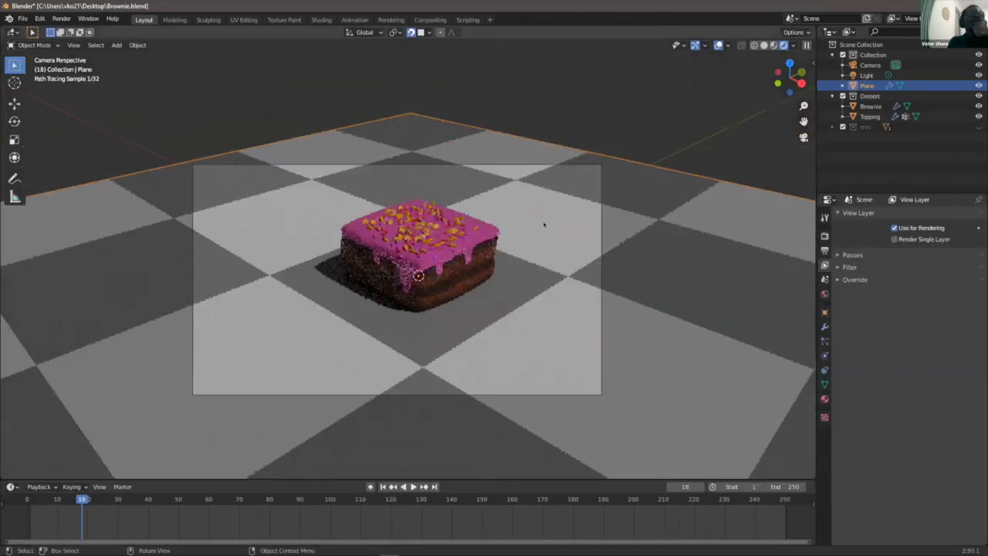
middle_drag(569, 200, 430, 193)
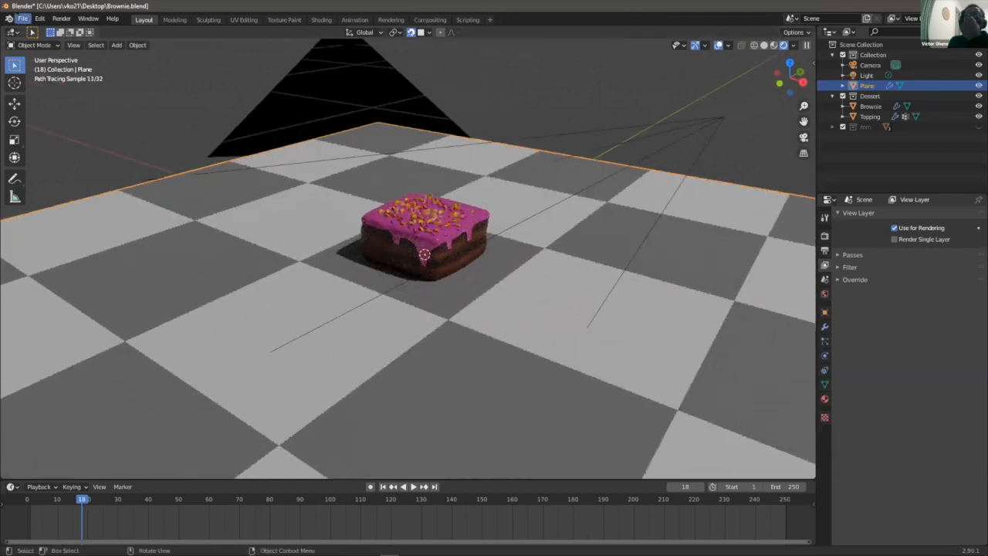
- Open the recent file breakfast.blend without saving the changes to the Brownie file
click(22, 17)
mouse_move(50, 51)
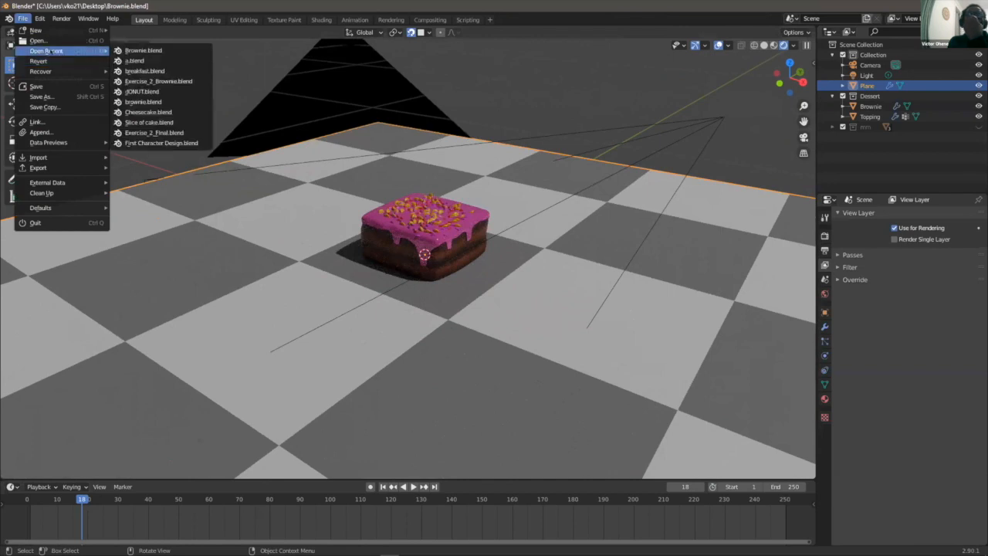
click(127, 69)
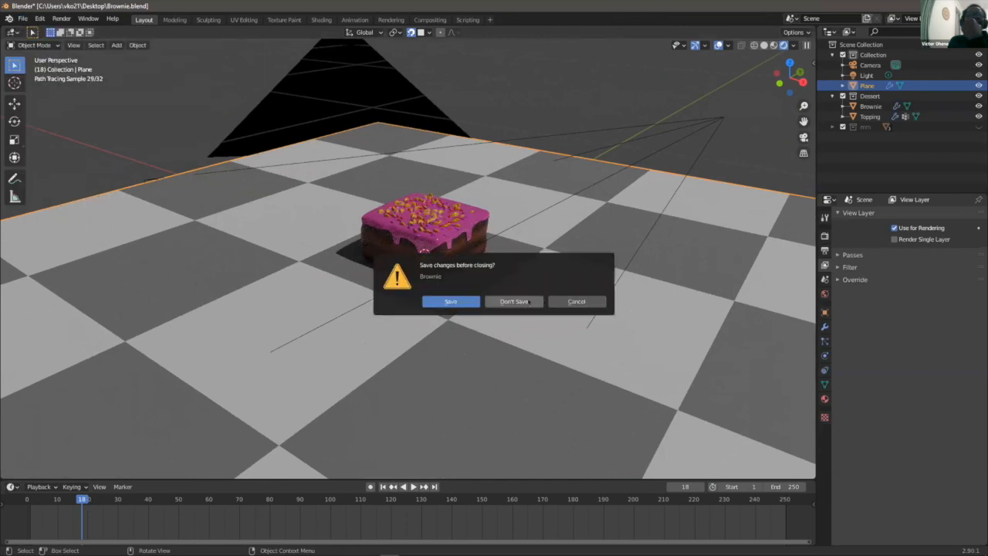
click(529, 302)
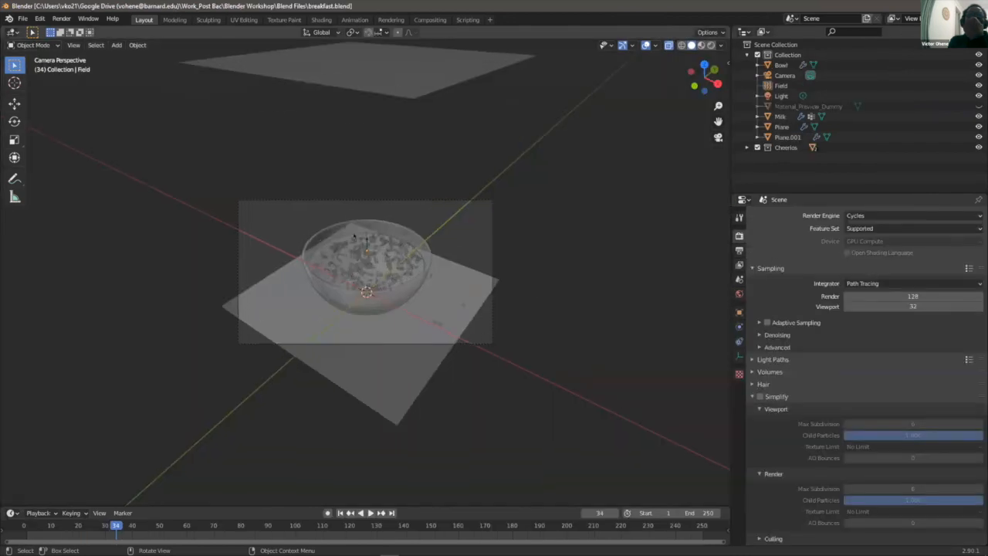
- View the cereal bowl up close from outside the camera and switch the viewport to rendered shading
scroll(353, 236, up, 2)
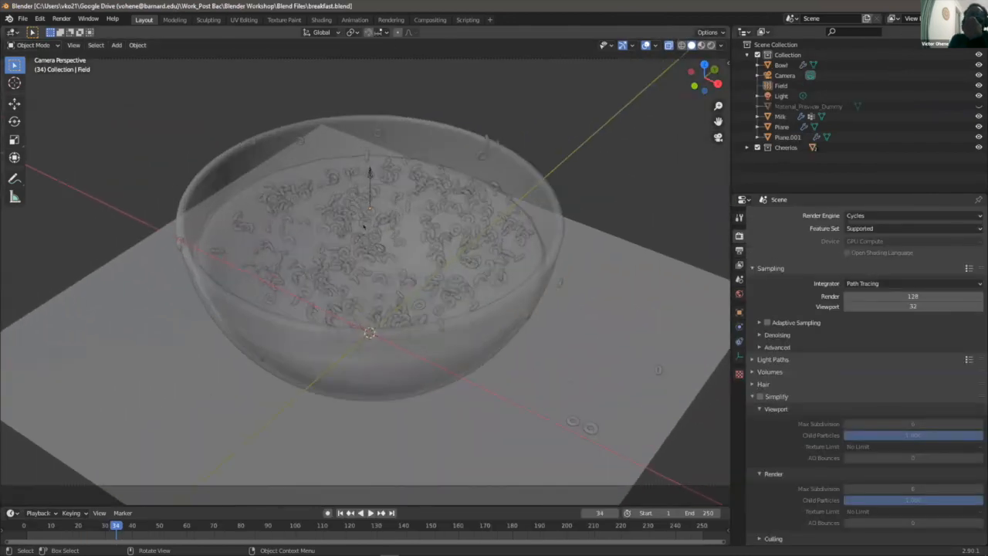
scroll(362, 224, down, 2)
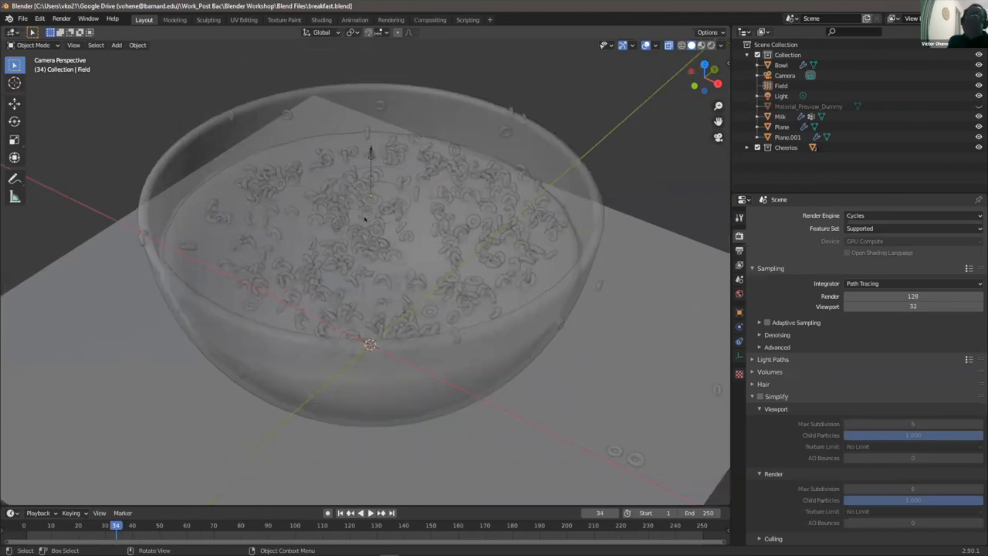
middle_drag(382, 209, 372, 201)
scroll(372, 200, up, 4)
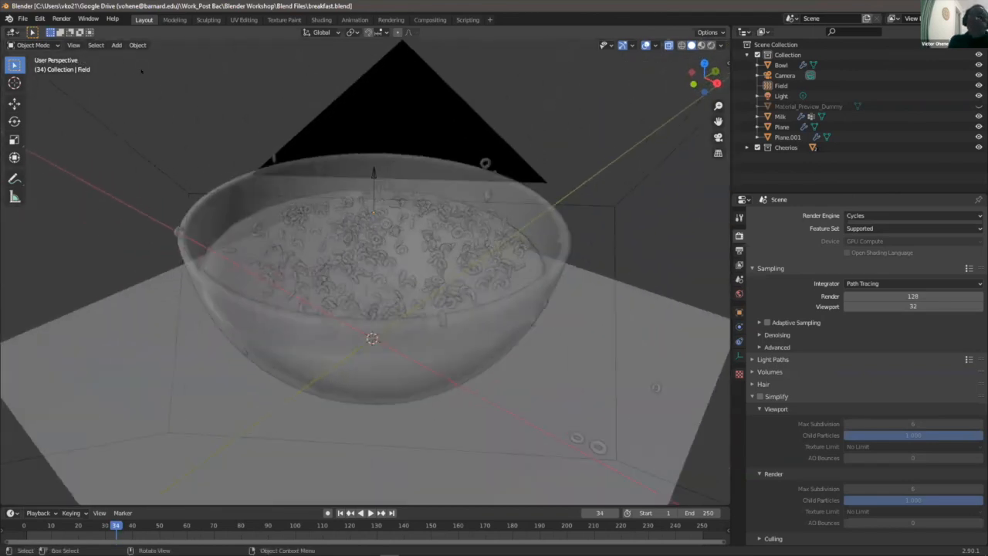
click(710, 45)
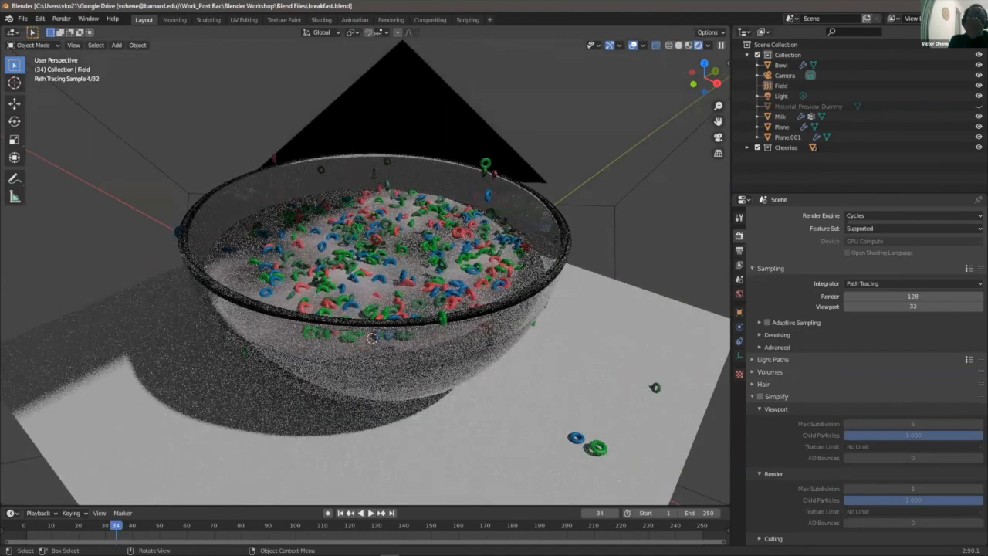
- Scrub through the cereal animation around frame 34 with the bowl in rendered close-up
scroll(365, 272, up, 2)
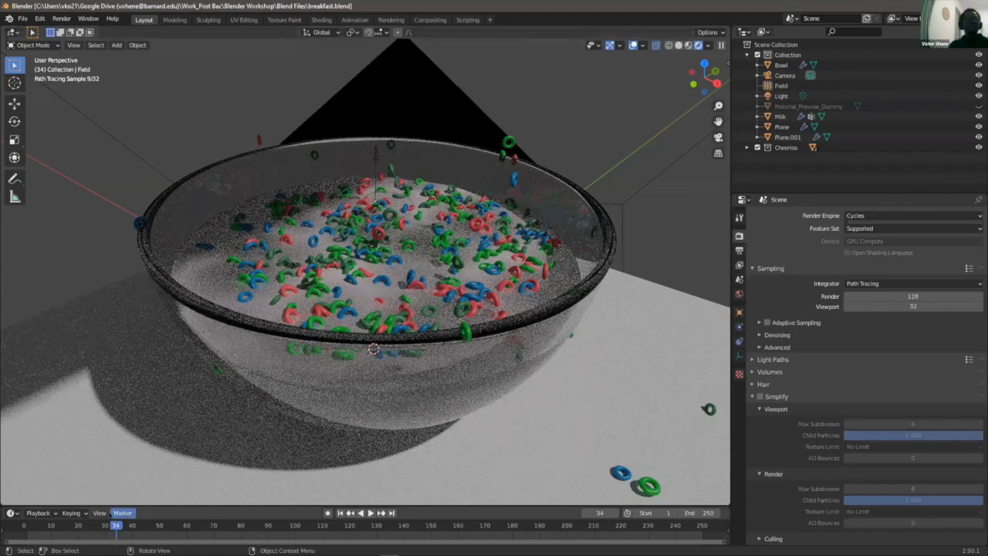
drag(114, 525, 144, 524)
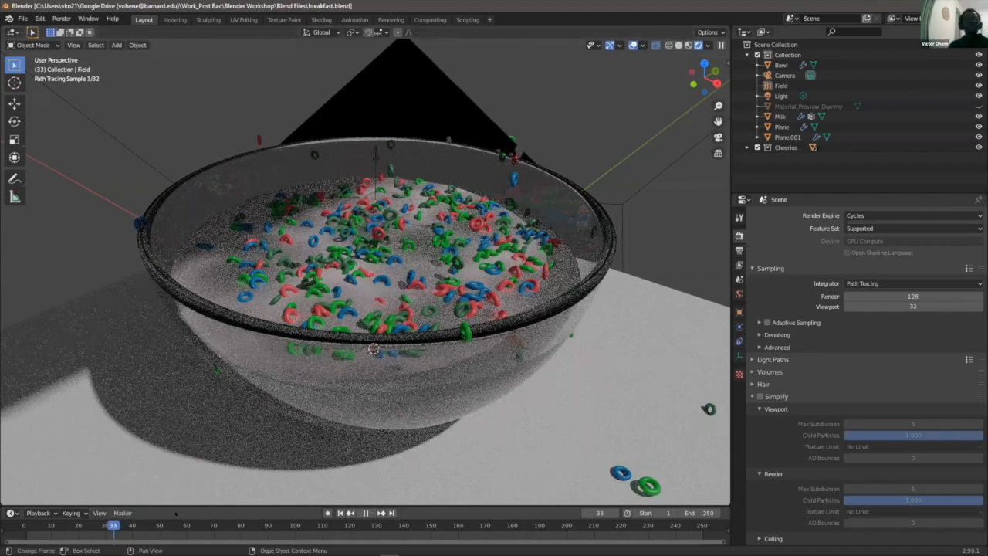